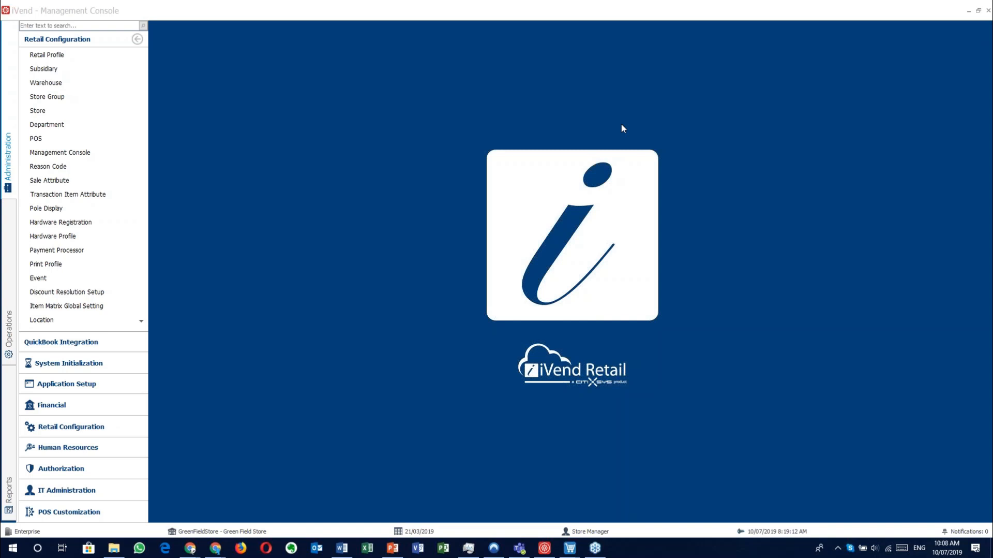
Step: Open the Retail Profile search, view the Operations module's sections and return to the Retail Configuration section under Administration
{"action": "left_click", "coordinate": [57, 61]}
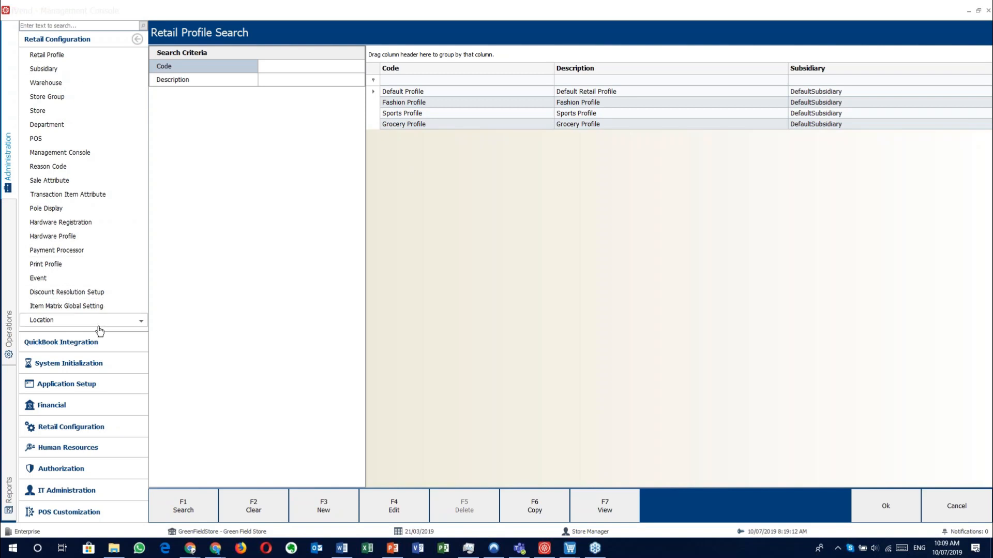
{"action": "left_click", "coordinate": [9, 332]}
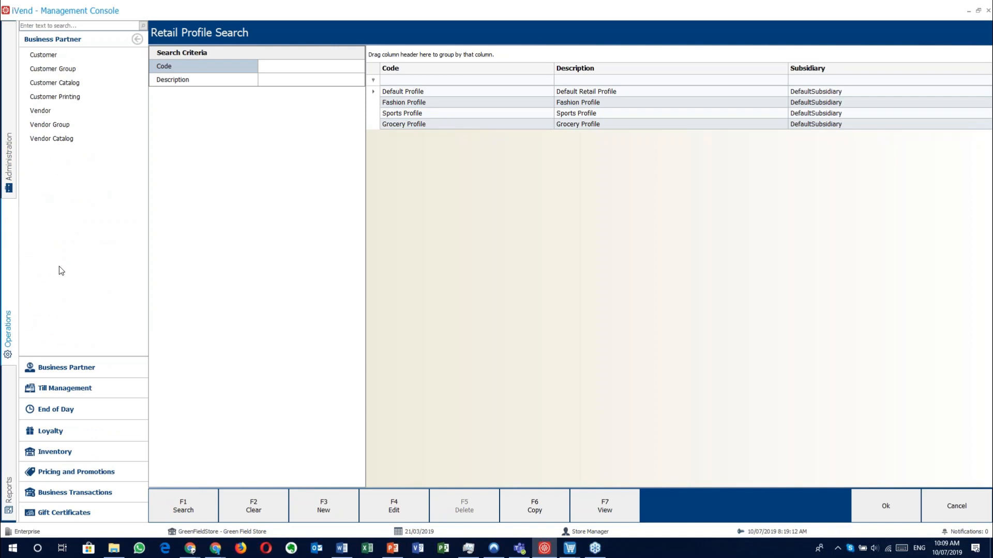
{"action": "left_click", "coordinate": [13, 143]}
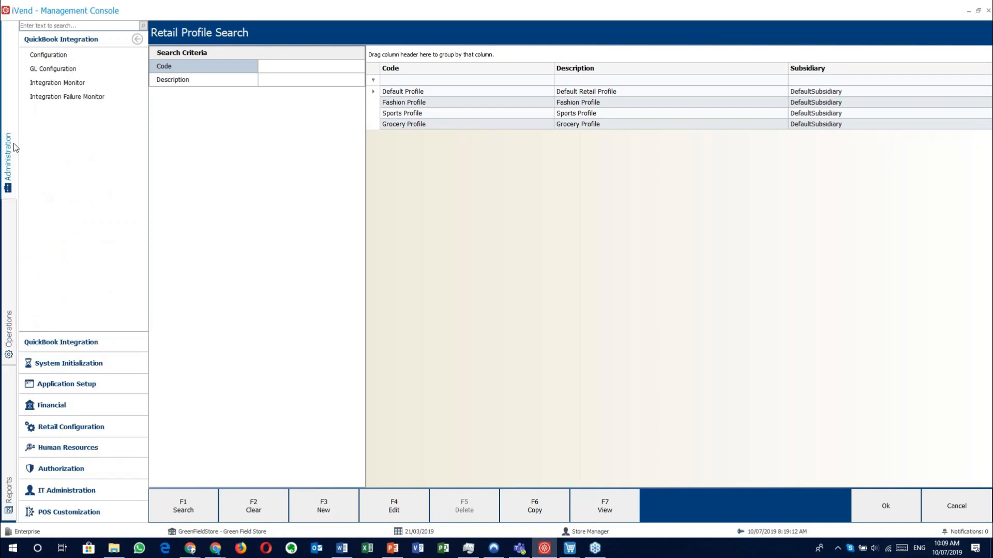
{"action": "left_click", "coordinate": [88, 427]}
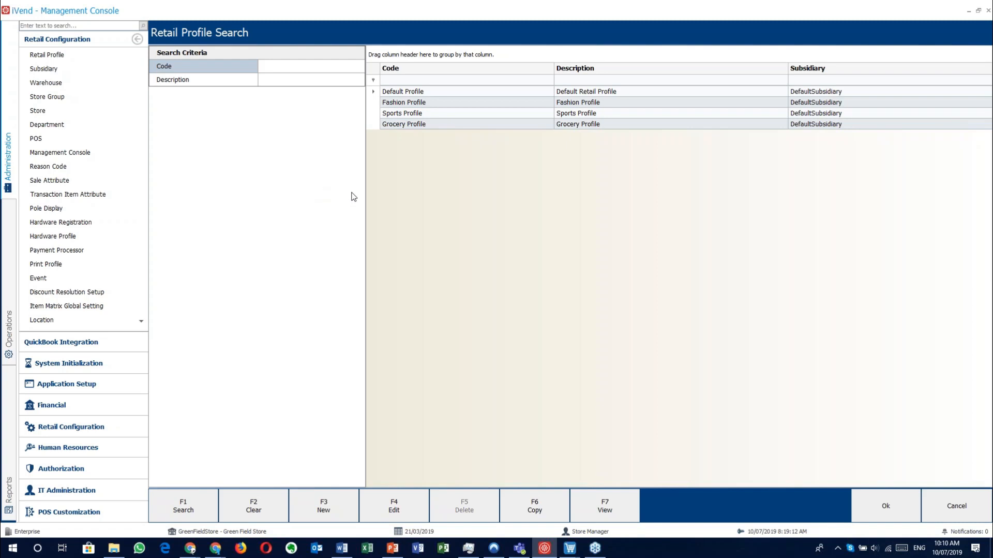
Step: Check the Retail Profile assignment in the Enterprise settings, close them without changes and return to Retail Configuration
{"action": "left_click", "coordinate": [109, 364]}
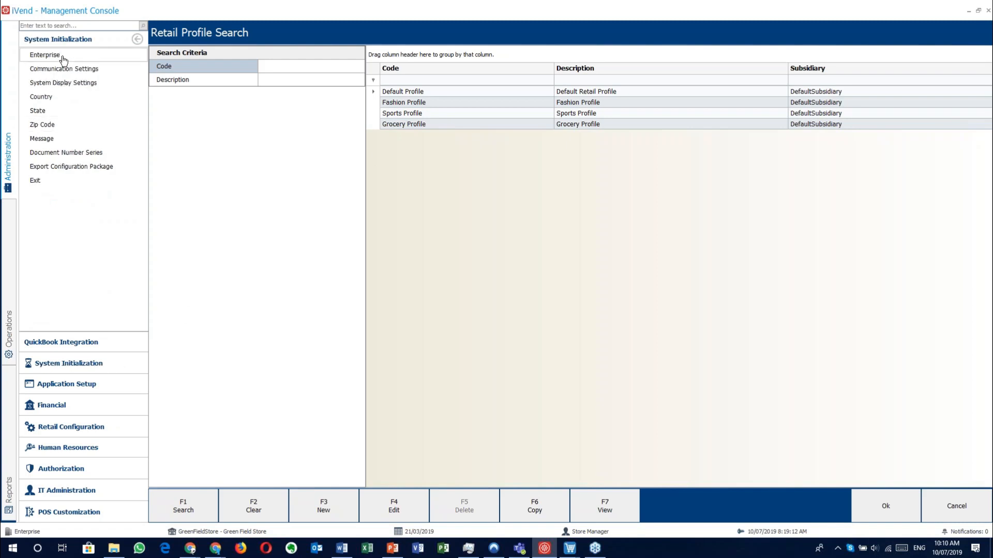
{"action": "left_click", "coordinate": [63, 59]}
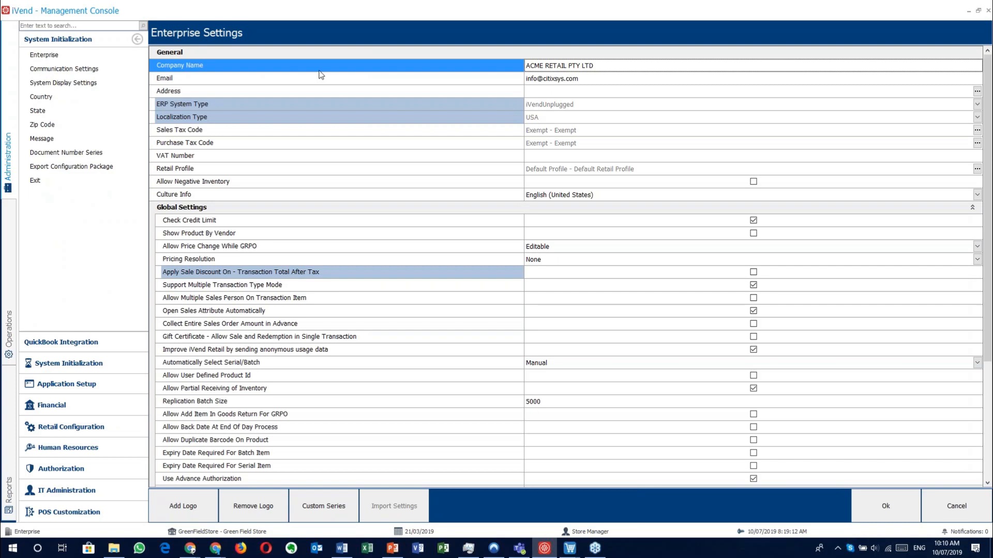
{"action": "left_click", "coordinate": [268, 171]}
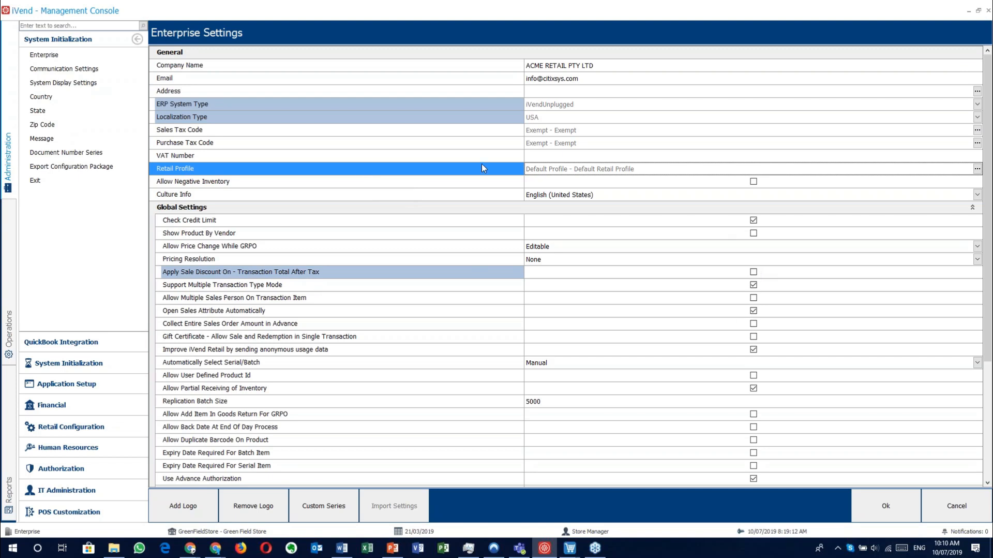
{"action": "left_click", "coordinate": [972, 509]}
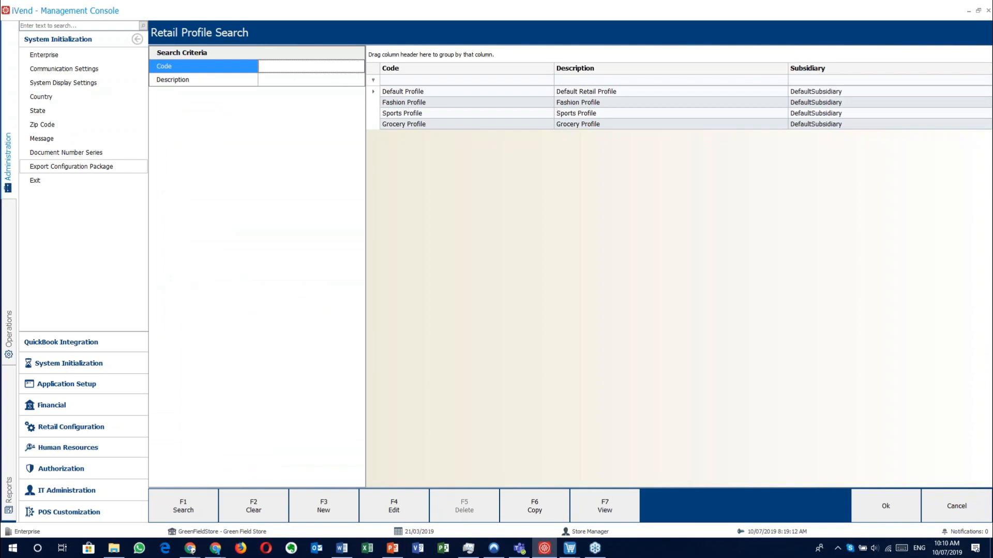
{"action": "left_click", "coordinate": [83, 426]}
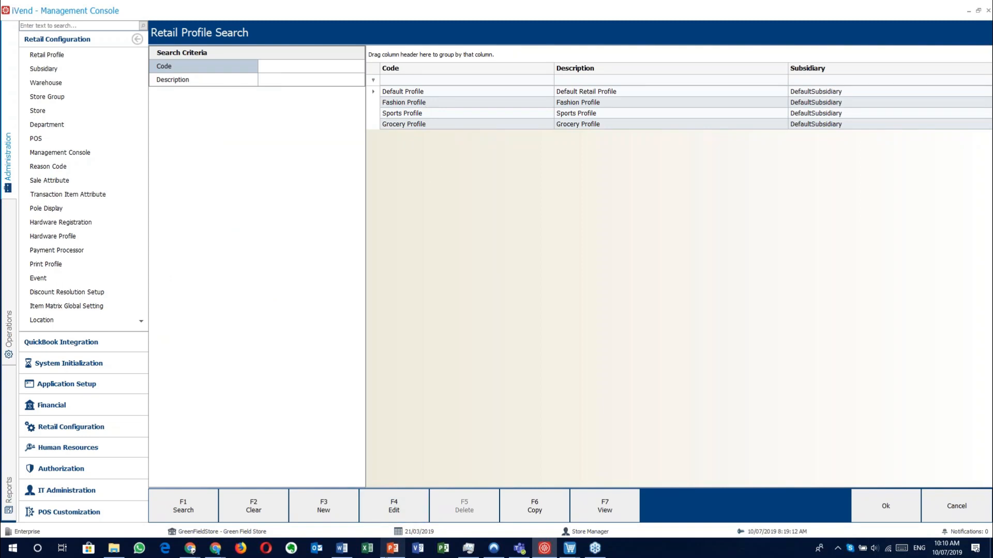
Step: Switch to the PowerPoint presentation and examine the store operations diagrams on slide 12, the iVend Retail deployment landscape
{"action": "left_click", "coordinate": [396, 552]}
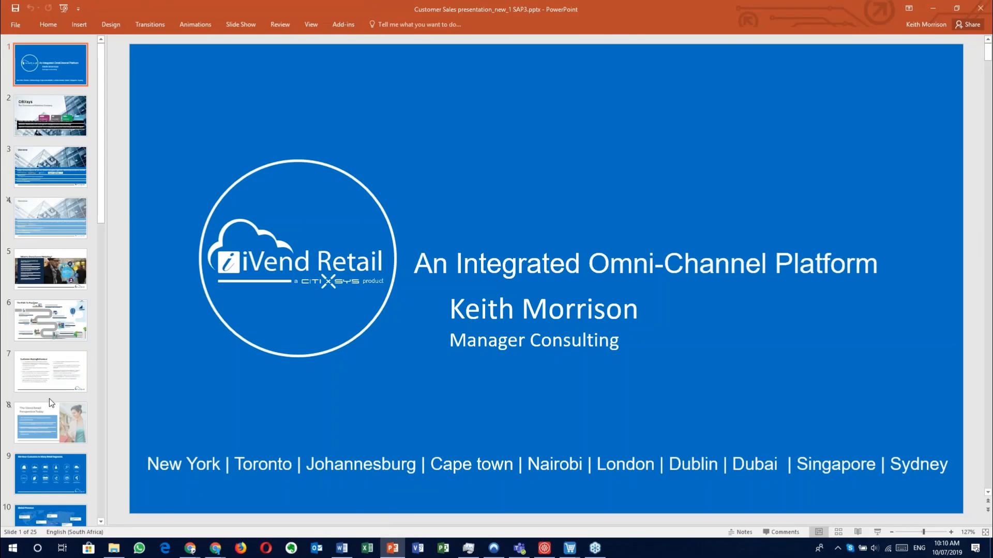
{"action": "scroll", "coordinate": [49, 400], "scroll_direction": "down", "scroll_amount": 3}
{"action": "scroll", "coordinate": [49, 400], "scroll_direction": "down", "scroll_amount": 3}
{"action": "left_click", "coordinate": [46, 315]}
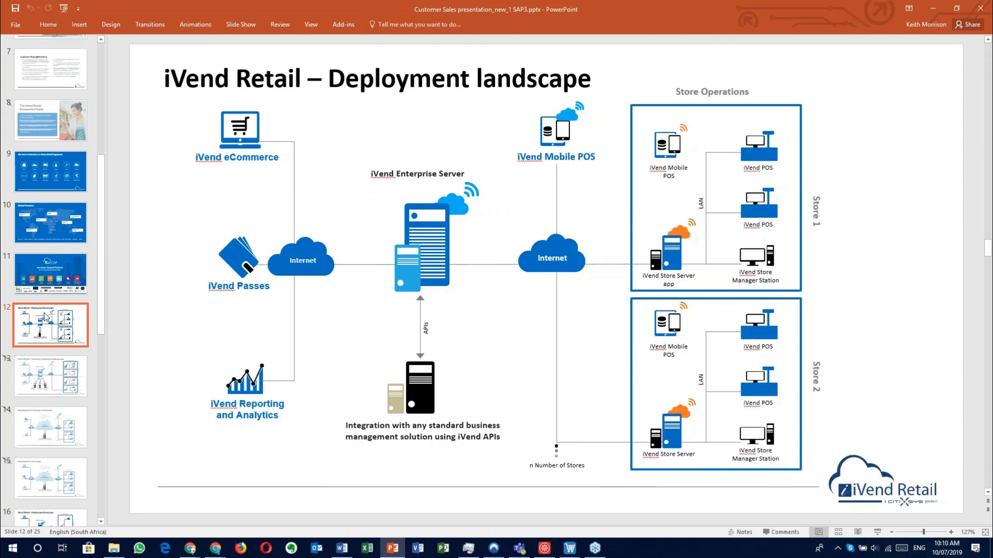
{"action": "left_click", "coordinate": [704, 291]}
{"action": "left_click", "coordinate": [716, 299]}
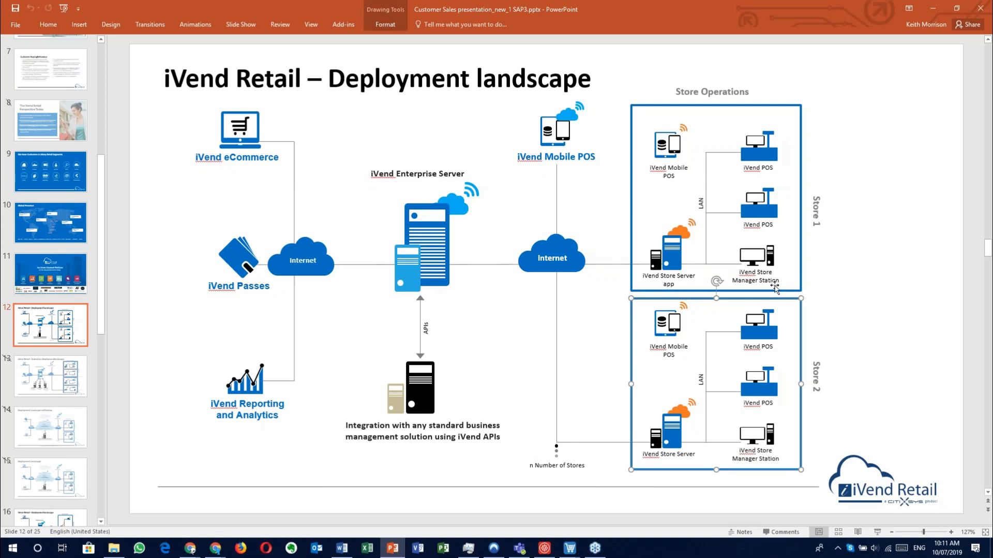
{"action": "left_click", "coordinate": [759, 207]}
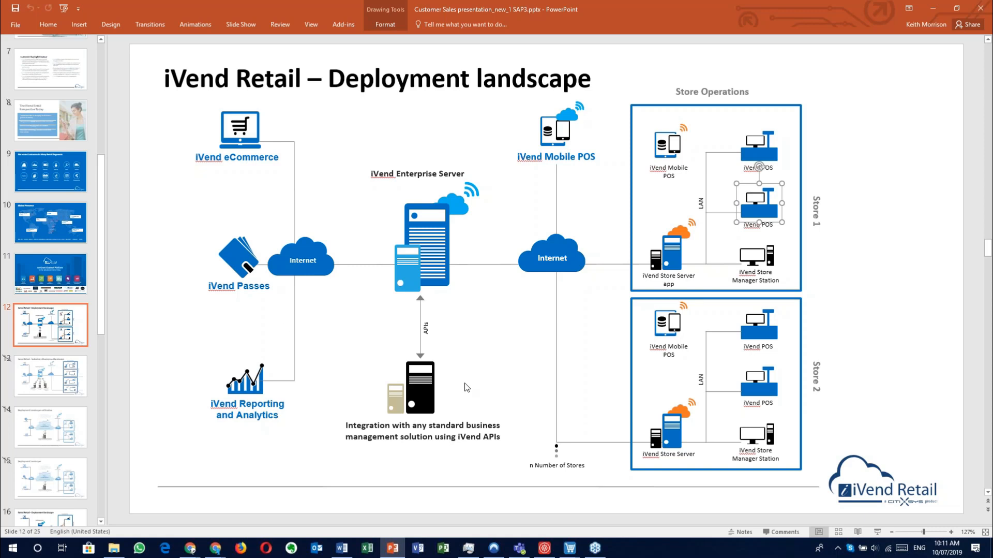
Step: Switch back to the iVend Management Console, open the Default Profile retail profile and review its Subsidiary and Department settings
{"action": "left_click", "coordinate": [549, 550]}
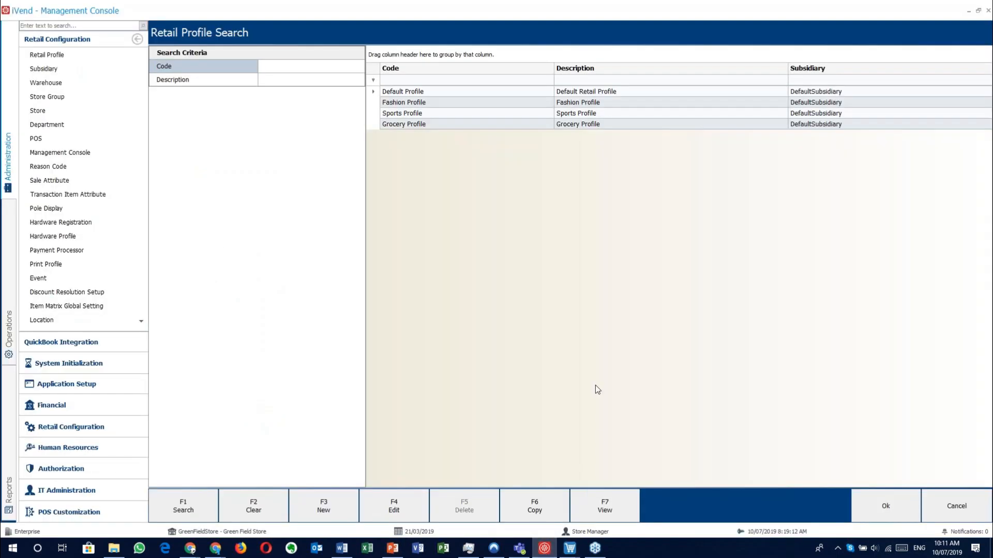
{"action": "double_click", "coordinate": [544, 93]}
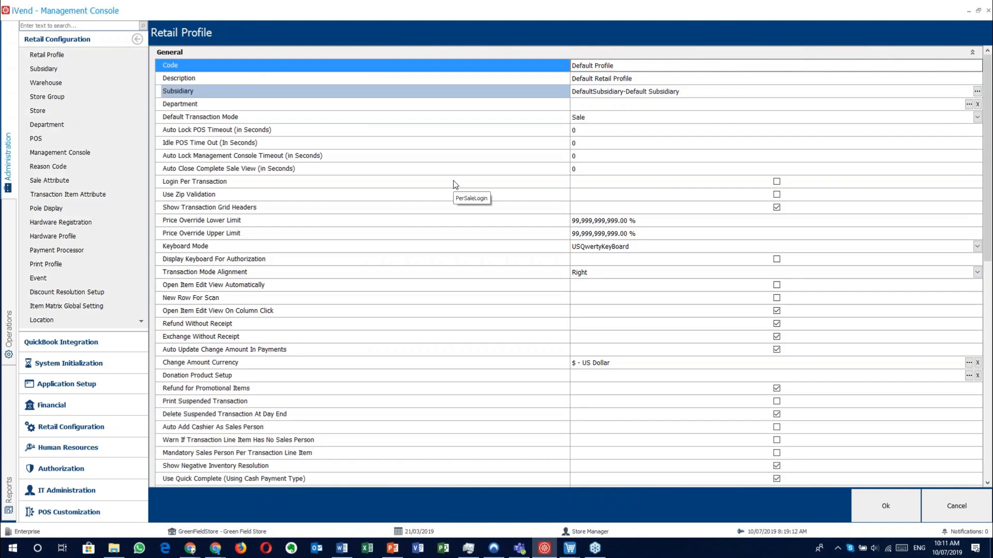
{"action": "left_click", "coordinate": [285, 93]}
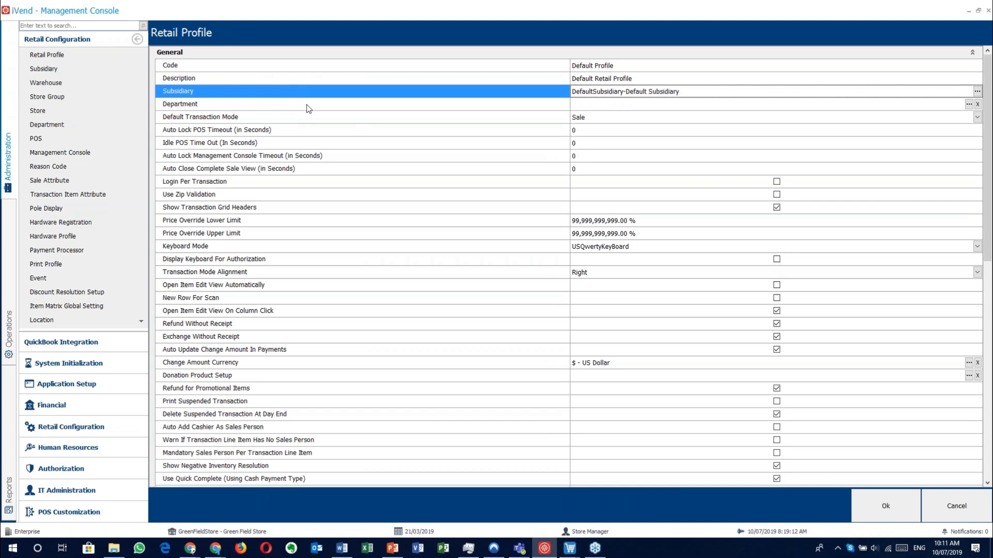
{"action": "left_click", "coordinate": [309, 108]}
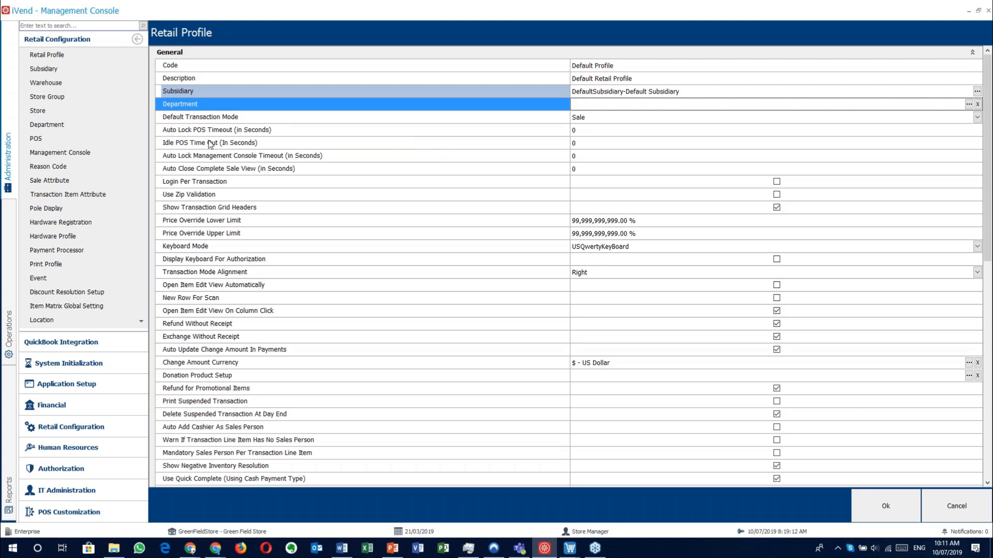
Step: View the Department list and a blank new department form, and return to the retail profile without saving anything
{"action": "left_click", "coordinate": [61, 126]}
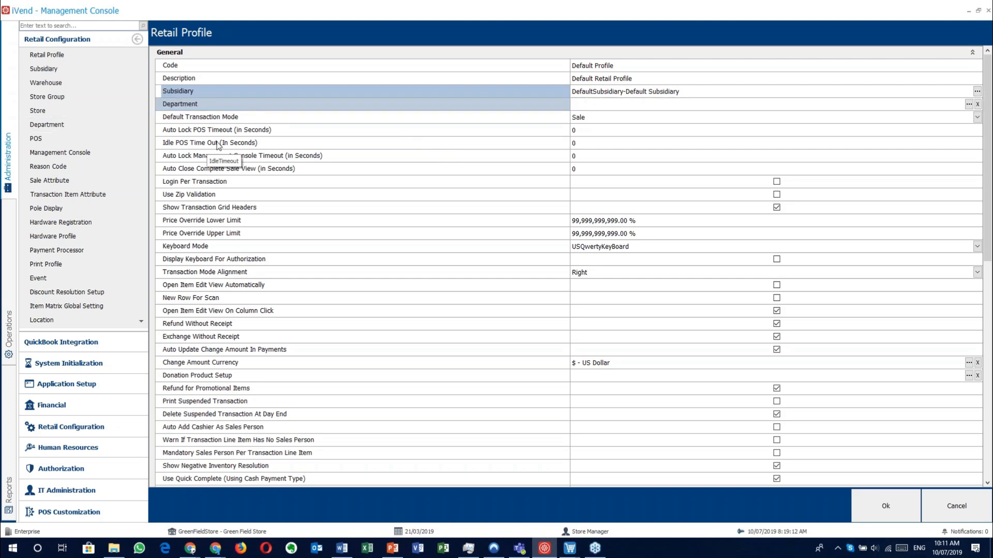
{"action": "left_click", "coordinate": [48, 125]}
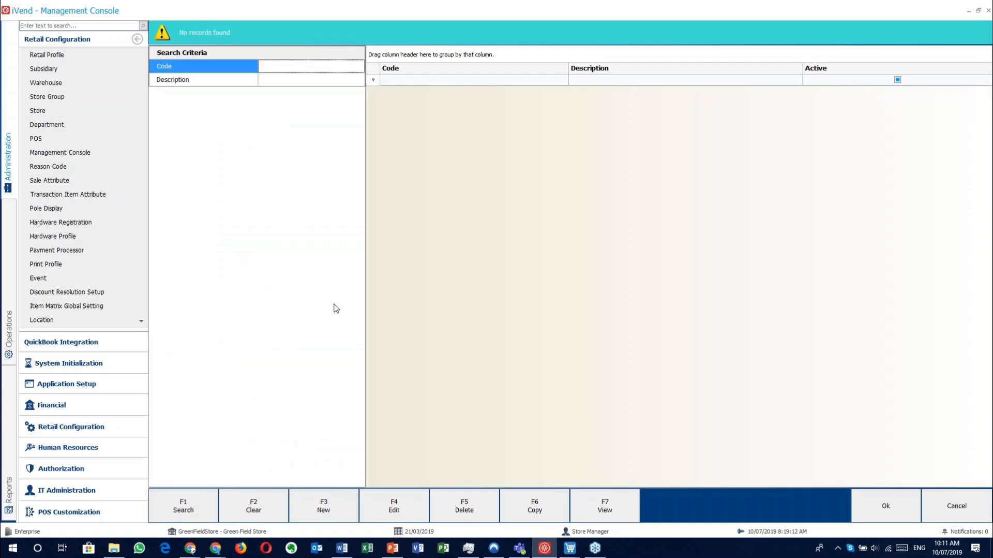
{"action": "left_click", "coordinate": [347, 507]}
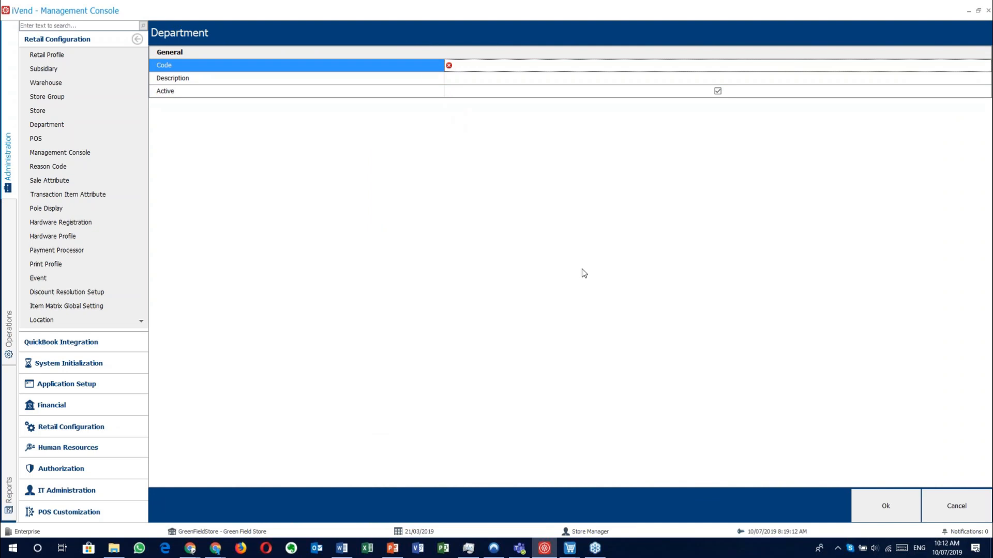
{"action": "left_click", "coordinate": [958, 507]}
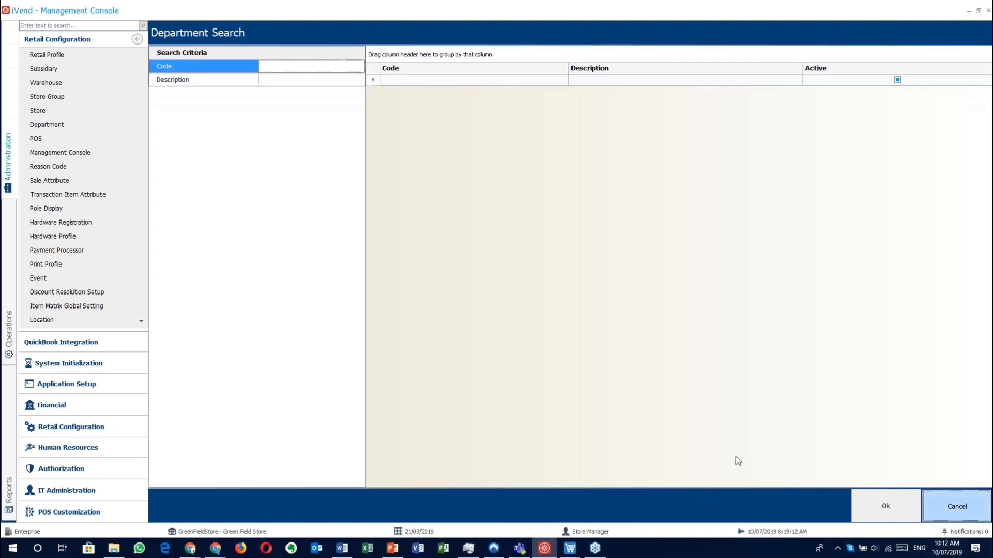
{"action": "left_click", "coordinate": [961, 506]}
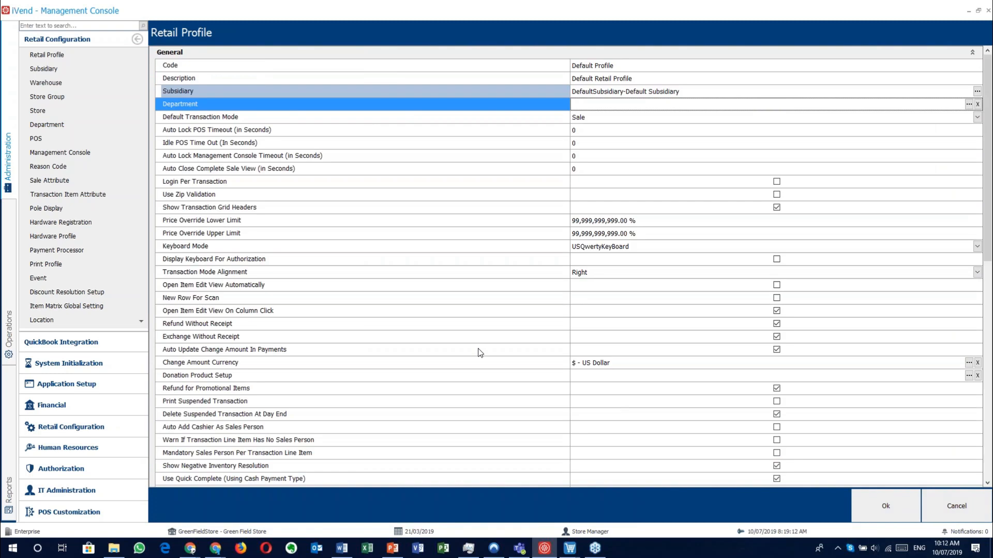
Step: Compare the profile's Default Transaction Mode with the sale screen in iVend Point of Sale, and return to the Management Console
{"action": "left_click", "coordinate": [341, 119]}
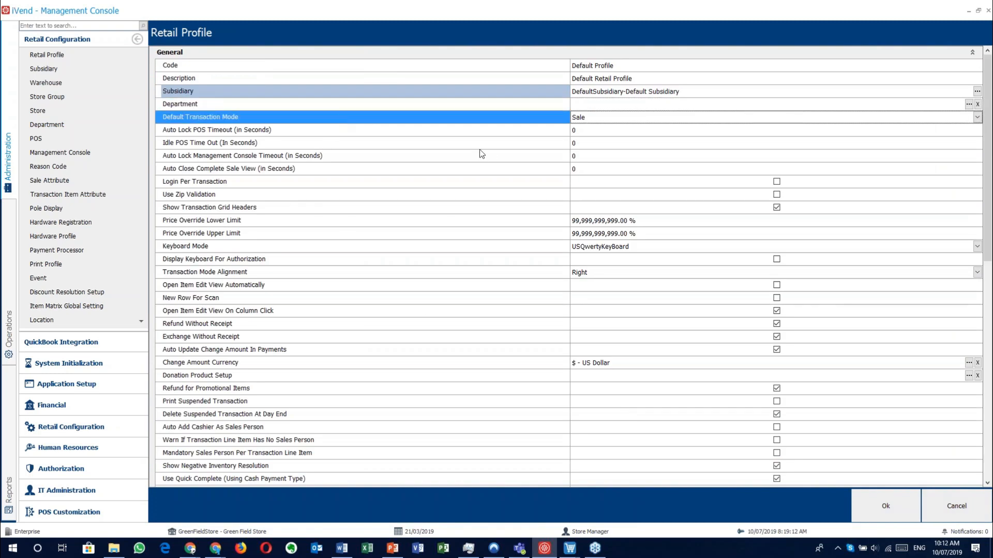
{"action": "mouse_move", "coordinate": [569, 547]}
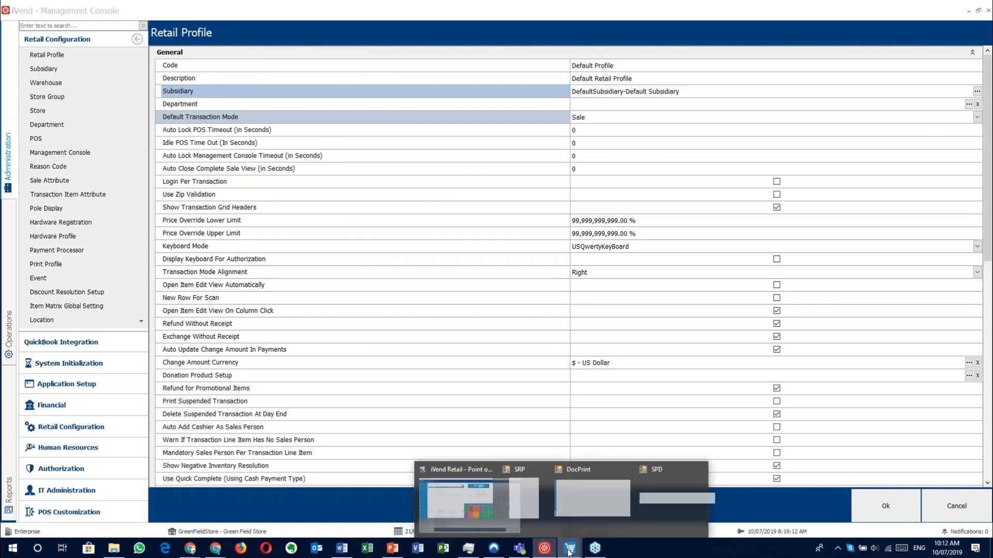
{"action": "left_click", "coordinate": [434, 499]}
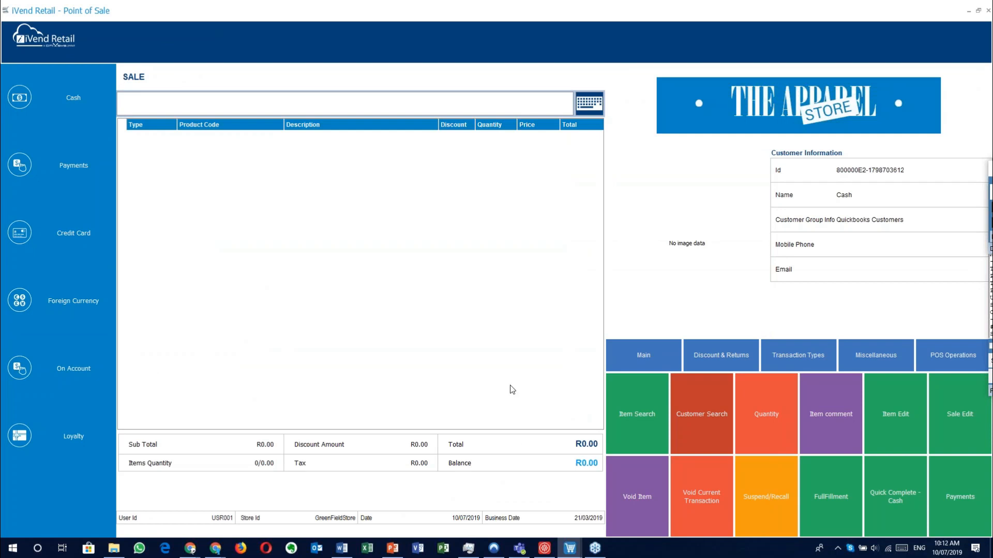
{"action": "mouse_move", "coordinate": [545, 547]}
{"action": "left_click", "coordinate": [536, 479]}
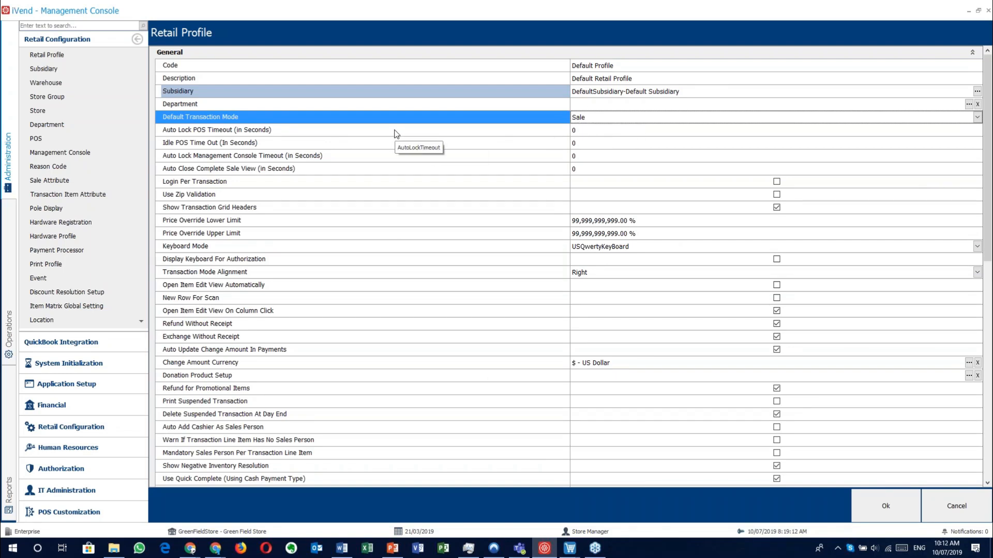
Step: Examine the available options for Default Transaction Mode, keeping it set to Sale
{"action": "left_click", "coordinate": [655, 117]}
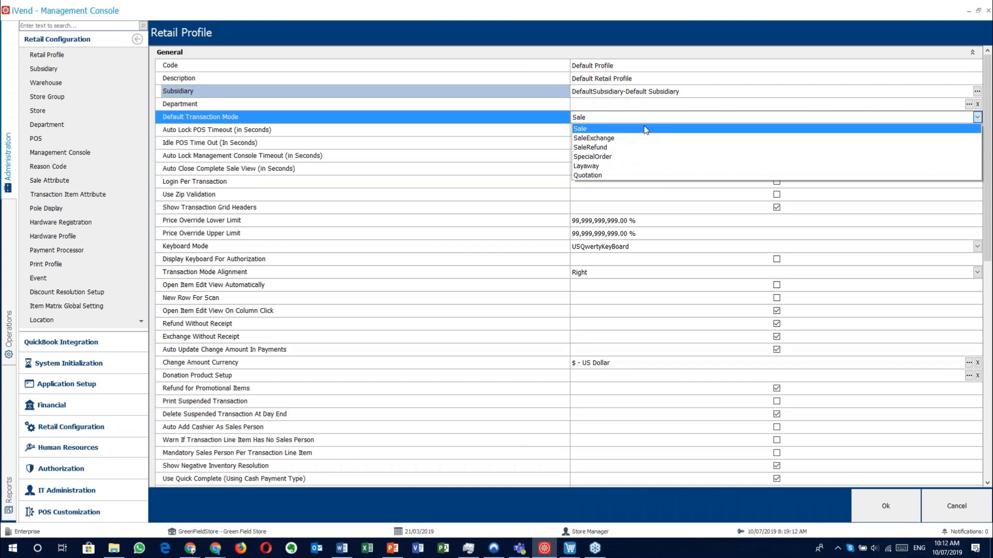
{"action": "left_click", "coordinate": [646, 129]}
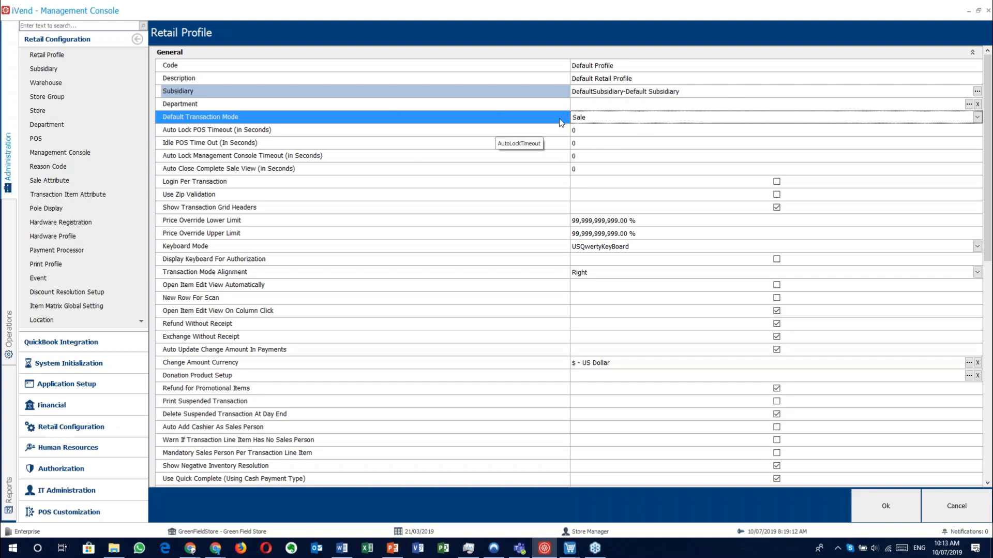
{"action": "left_click", "coordinate": [603, 120]}
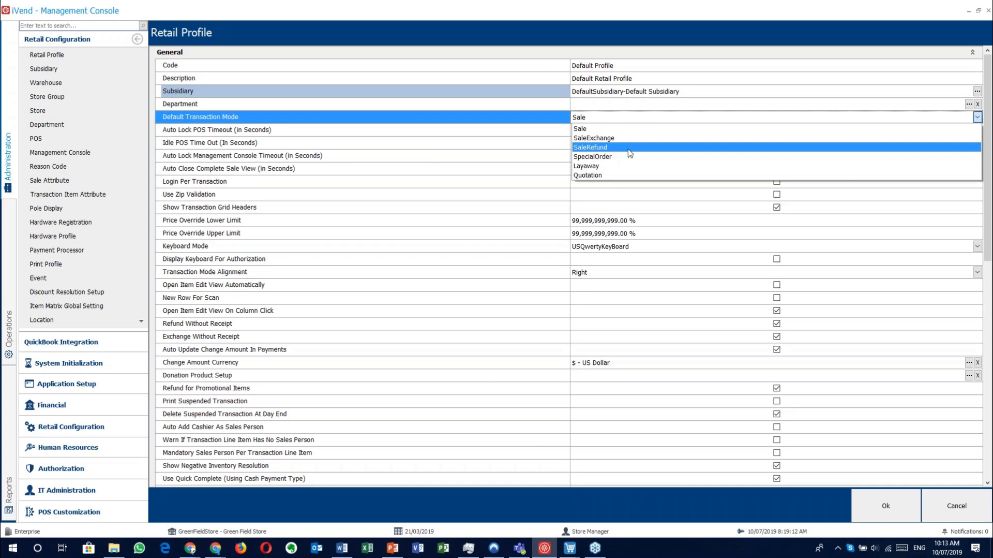
{"action": "left_click", "coordinate": [596, 116]}
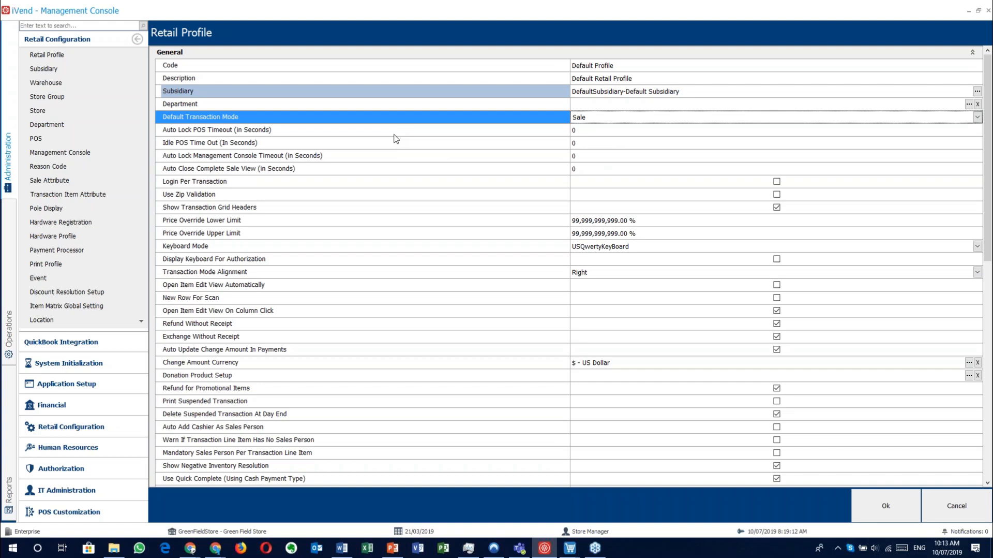
Step: Review the retail profile's auto lock POS, idle POS and auto lock Management Console timeout settings
{"action": "left_click", "coordinate": [394, 135]}
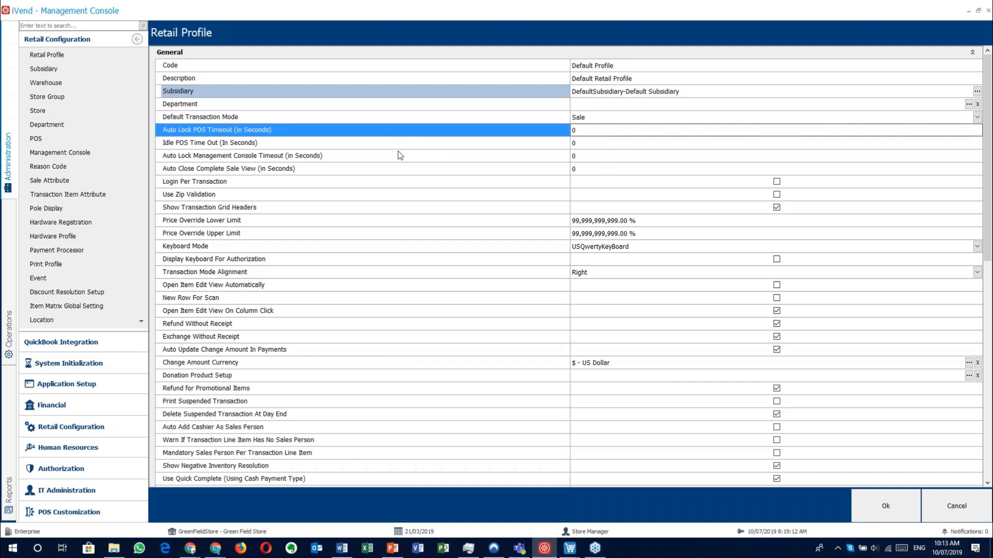
{"action": "left_click", "coordinate": [395, 146]}
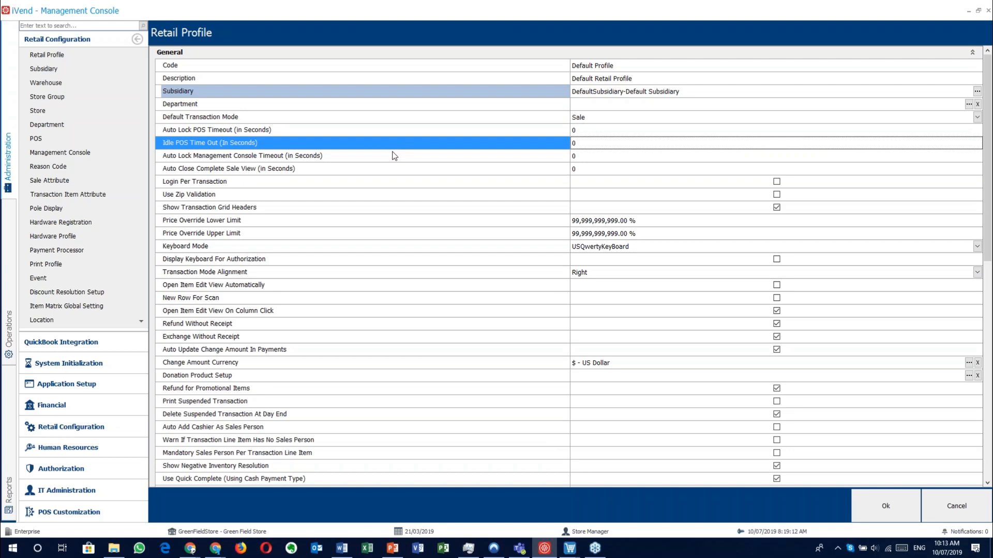
{"action": "left_click", "coordinate": [385, 159]}
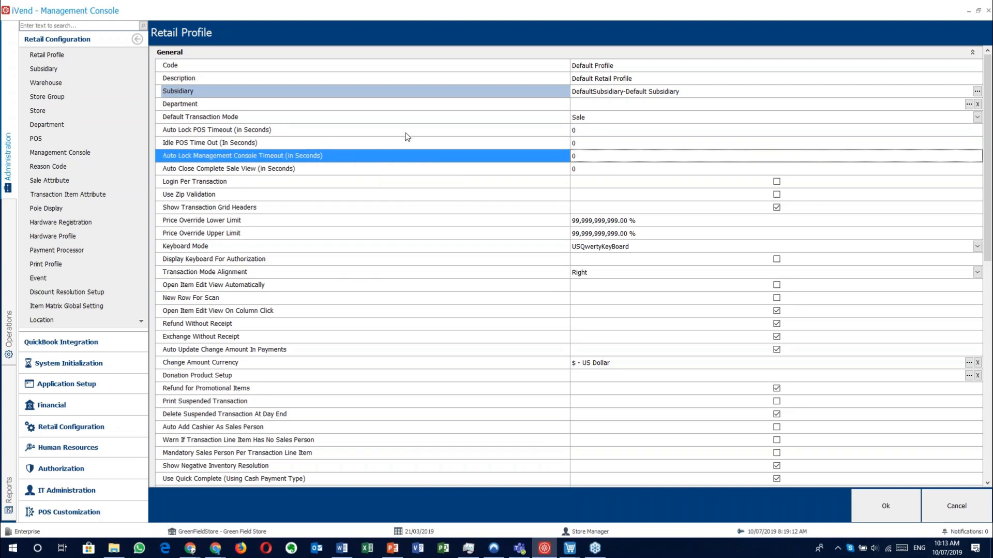
{"action": "left_click", "coordinate": [406, 133]}
{"action": "left_click", "coordinate": [399, 155]}
{"action": "left_click", "coordinate": [343, 129]}
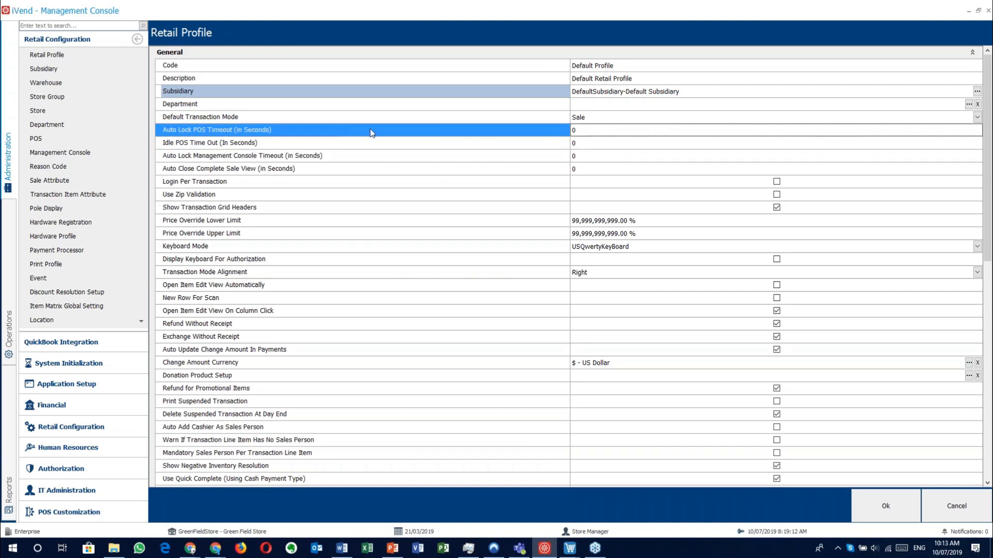
{"action": "left_click", "coordinate": [517, 145]}
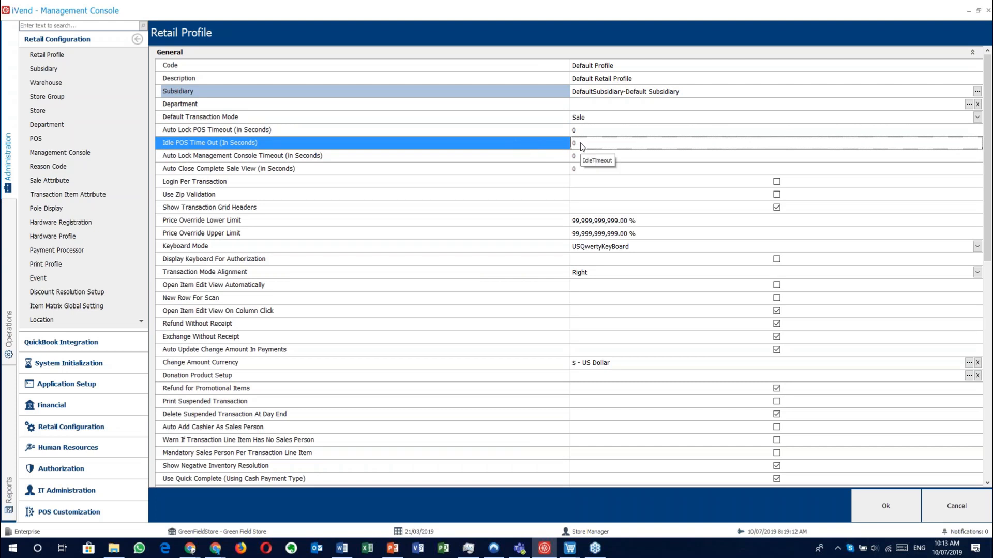
Step: For the Auto Close Complete Sale View setting, complete a one-item cash sale in iVend Point of Sale and return to the Management Console
{"action": "left_click", "coordinate": [491, 155]}
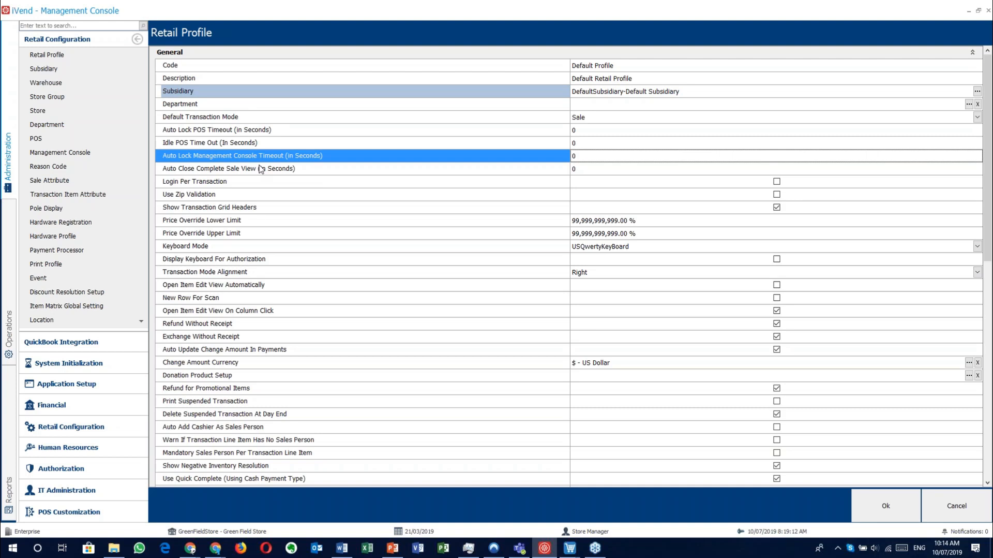
{"action": "left_click", "coordinate": [273, 172]}
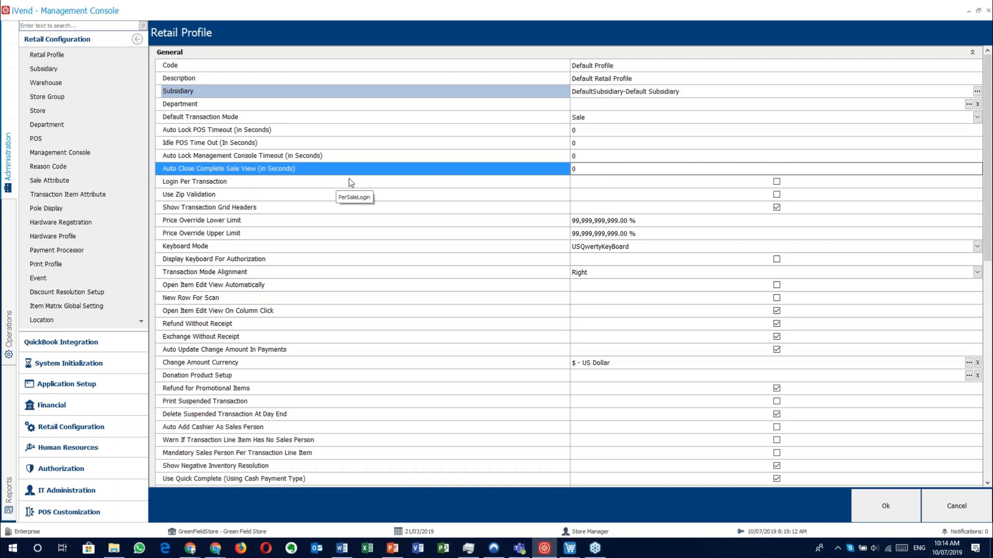
{"action": "mouse_move", "coordinate": [569, 548]}
{"action": "left_click", "coordinate": [448, 499]}
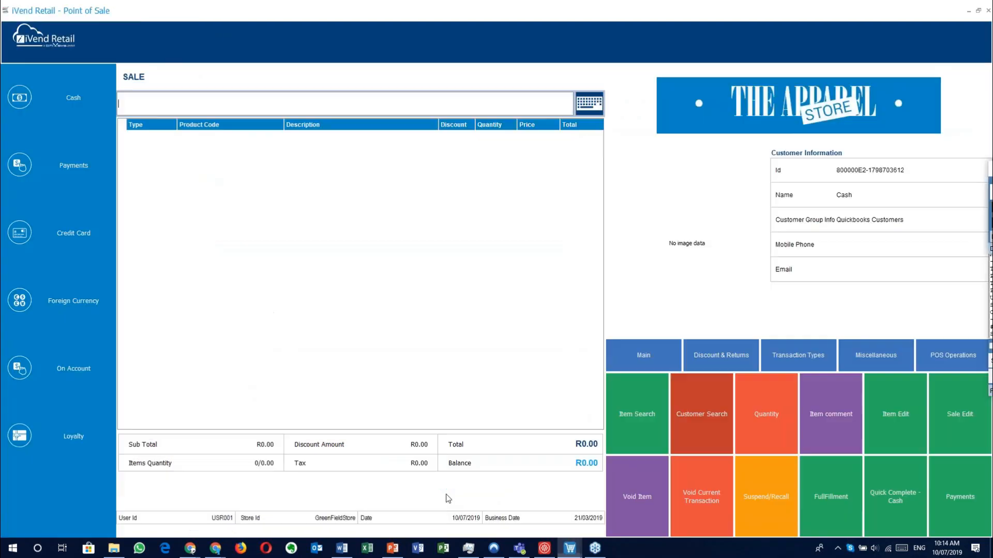
{"action": "type", "text": "600600"}
{"action": "key", "text": "Return"}
{"action": "left_click", "coordinate": [107, 130]}
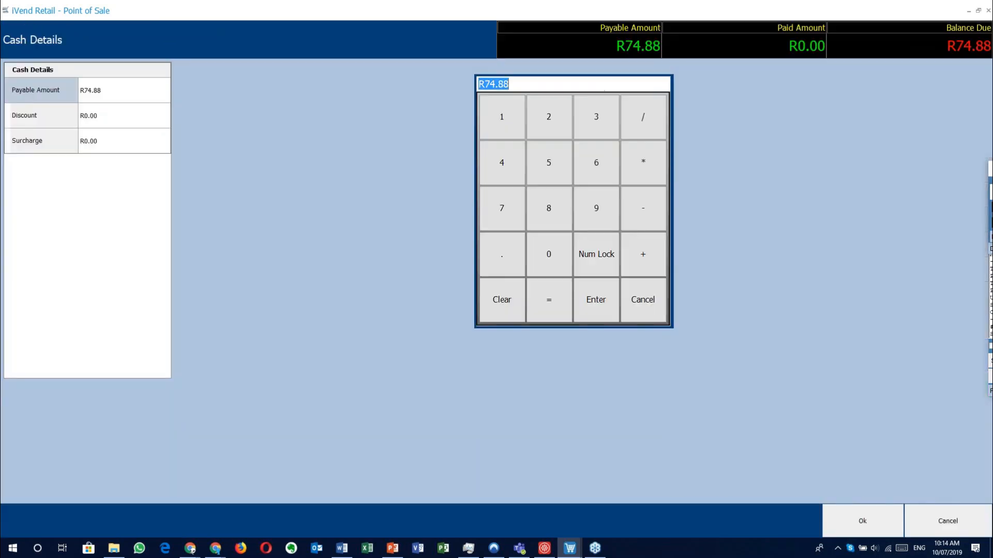
{"action": "left_click", "coordinate": [874, 518]}
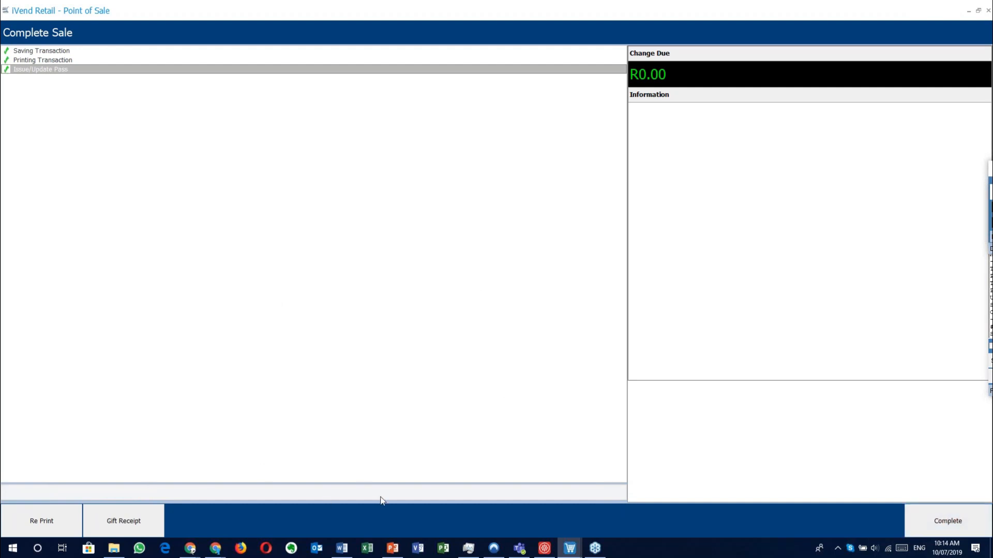
{"action": "left_click", "coordinate": [948, 521]}
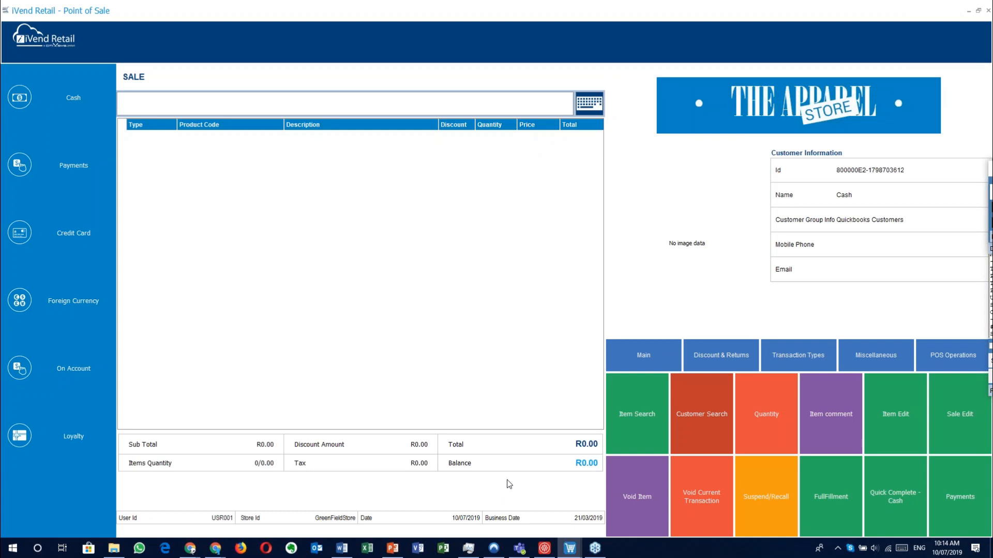
{"action": "left_click", "coordinate": [544, 548]}
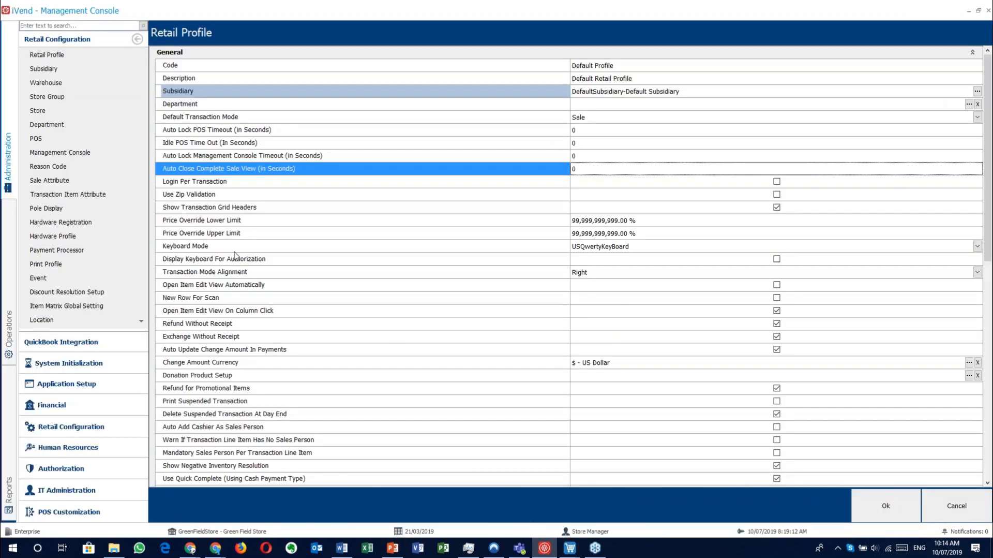
Step: Review Login Per Transaction using the POS stations on PowerPoint's iVend Retail deployment landscape slide, and return to the Management Console
{"action": "left_click", "coordinate": [288, 184]}
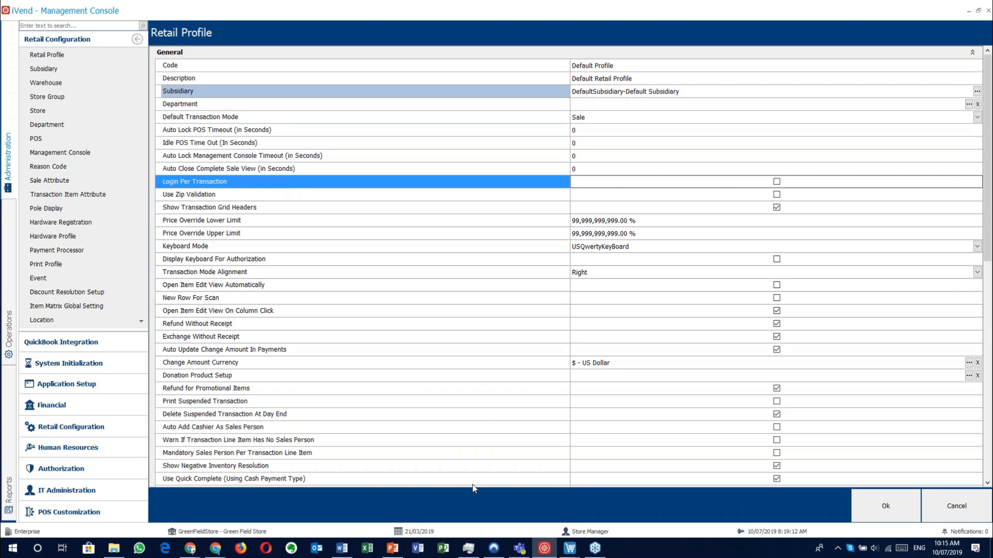
{"action": "left_click", "coordinate": [393, 548]}
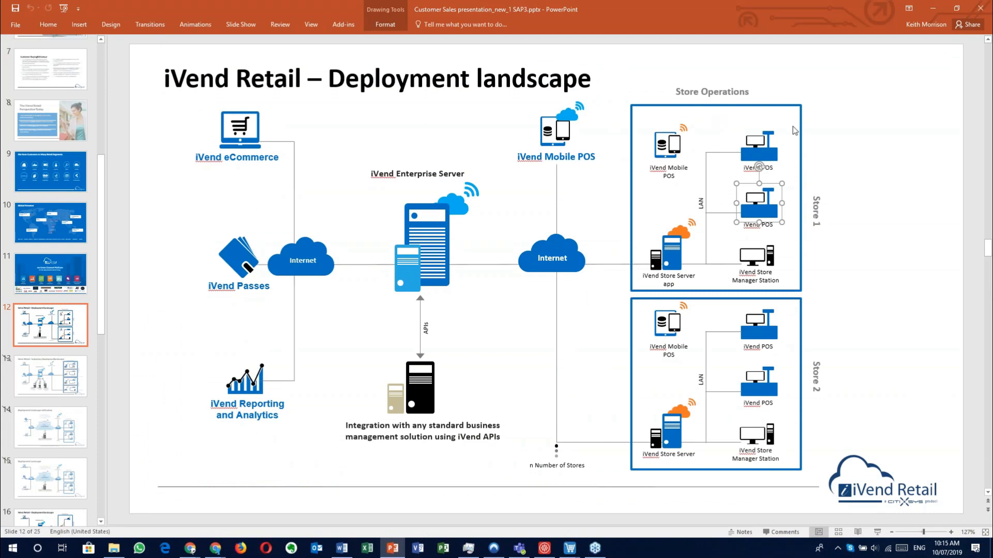
{"action": "left_click", "coordinate": [756, 155]}
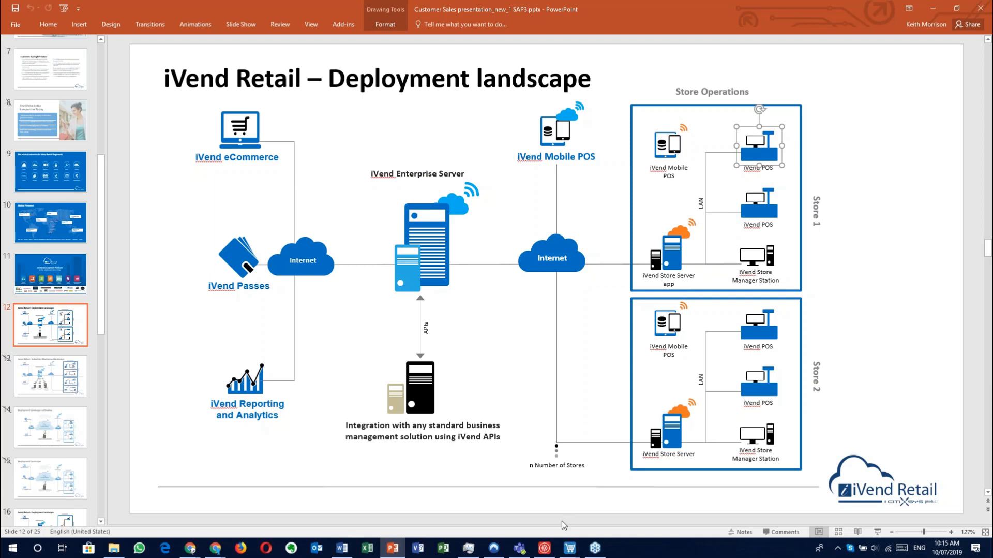
{"action": "left_click", "coordinate": [545, 547]}
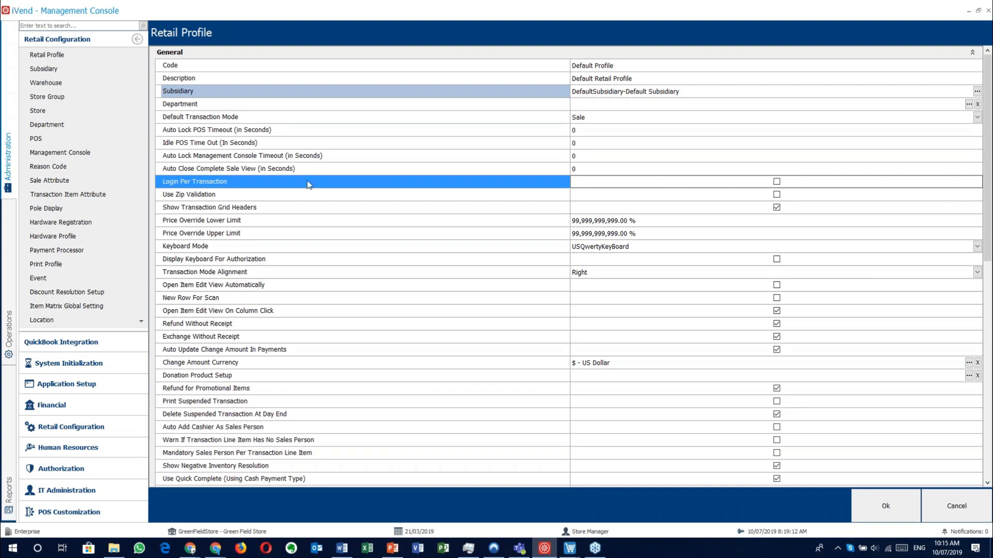
Step: Review Use Zip Validation and compare Show Transaction Grid Headers with the sale grid in iVend Point of Sale, and return to the Management Console
{"action": "left_click", "coordinate": [410, 200]}
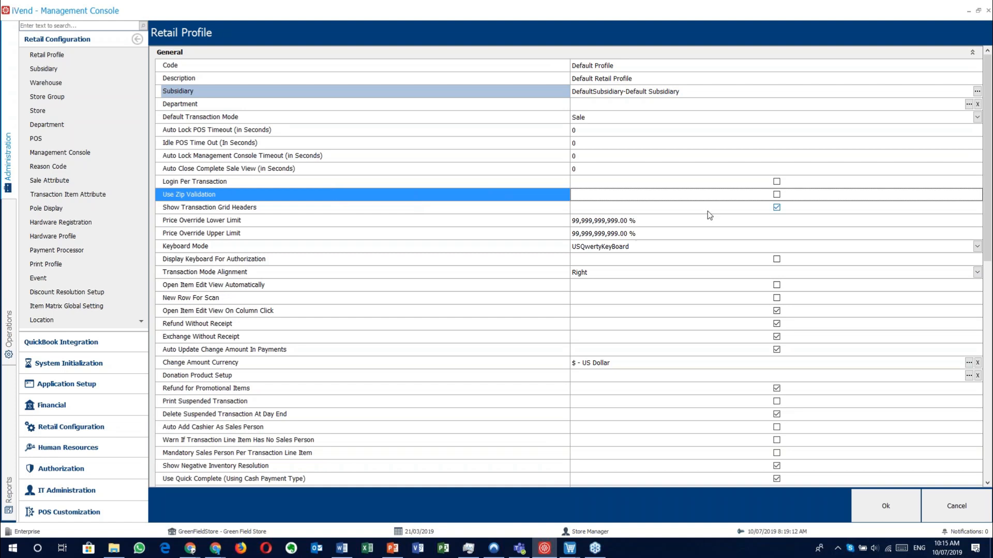
{"action": "left_click", "coordinate": [500, 210]}
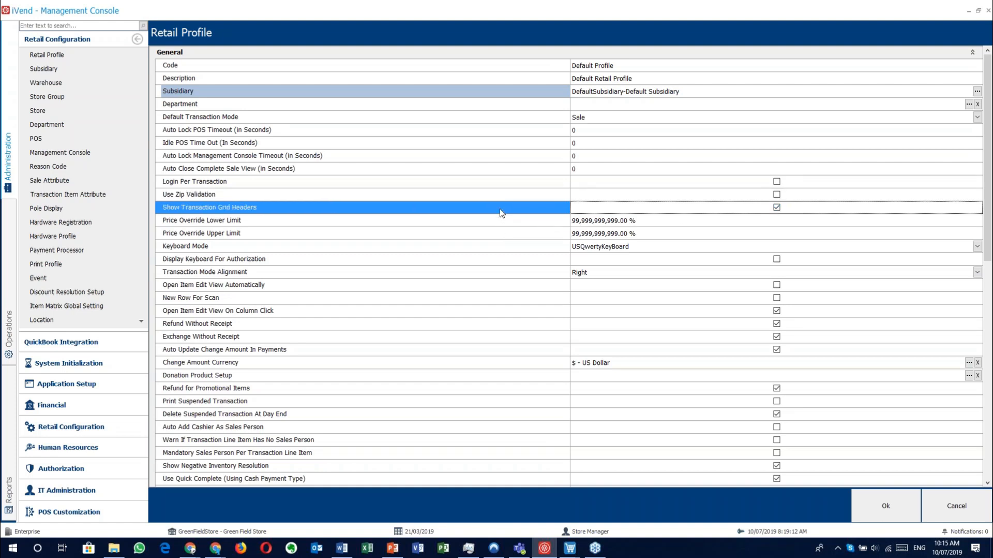
{"action": "left_click", "coordinate": [570, 547]}
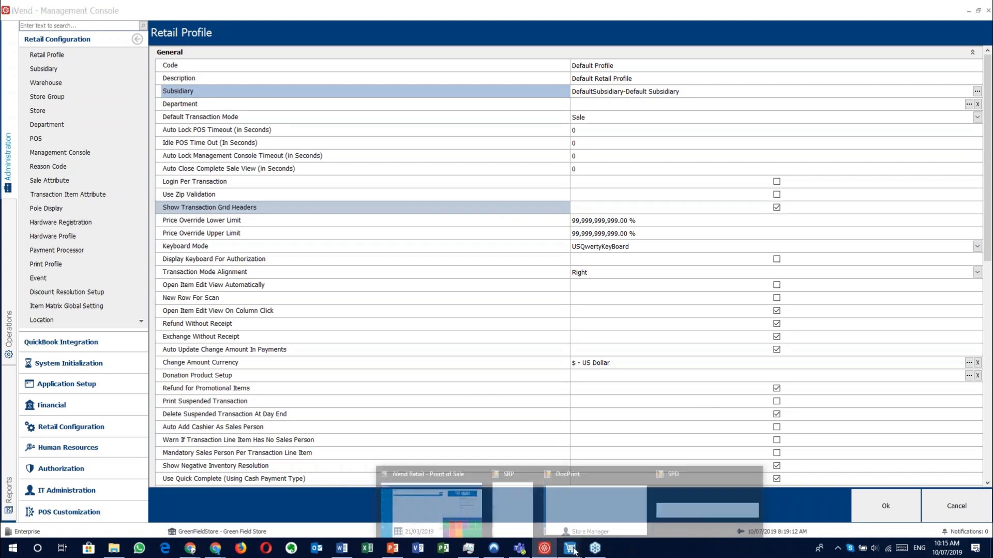
{"action": "left_click", "coordinate": [454, 477]}
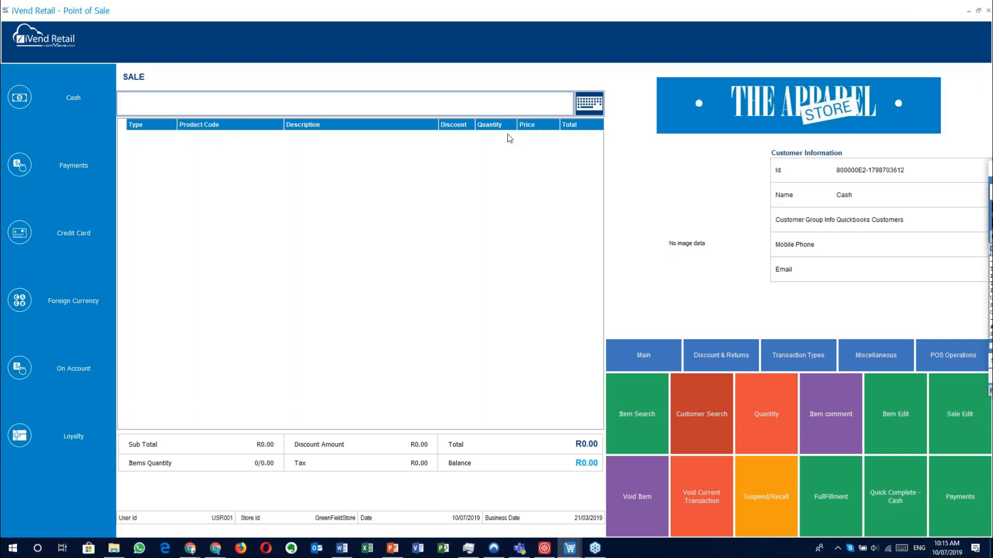
{"action": "left_click", "coordinate": [545, 495]}
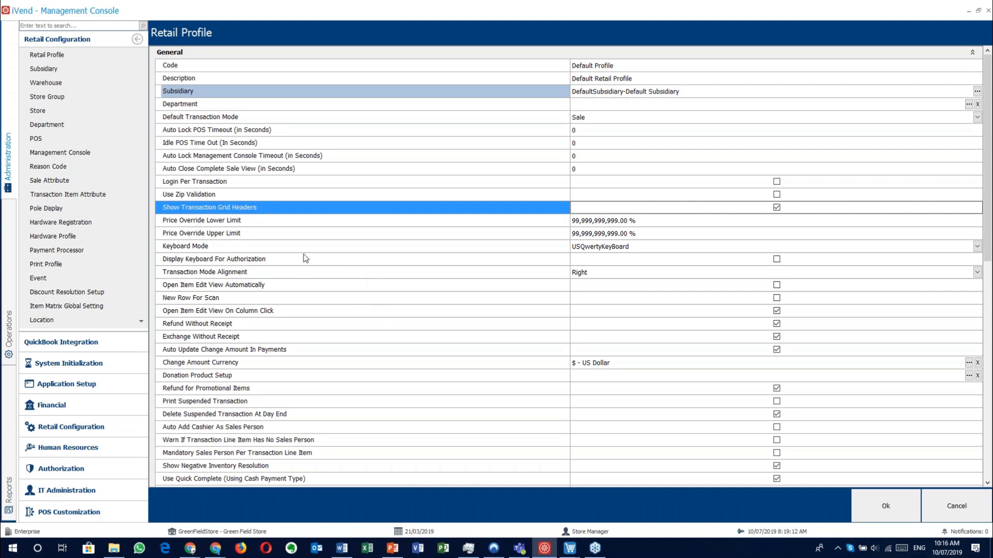
Step: Review the retail profile's Price Override Lower Limit and Price Override Upper Limit settings
{"action": "left_click", "coordinate": [396, 223]}
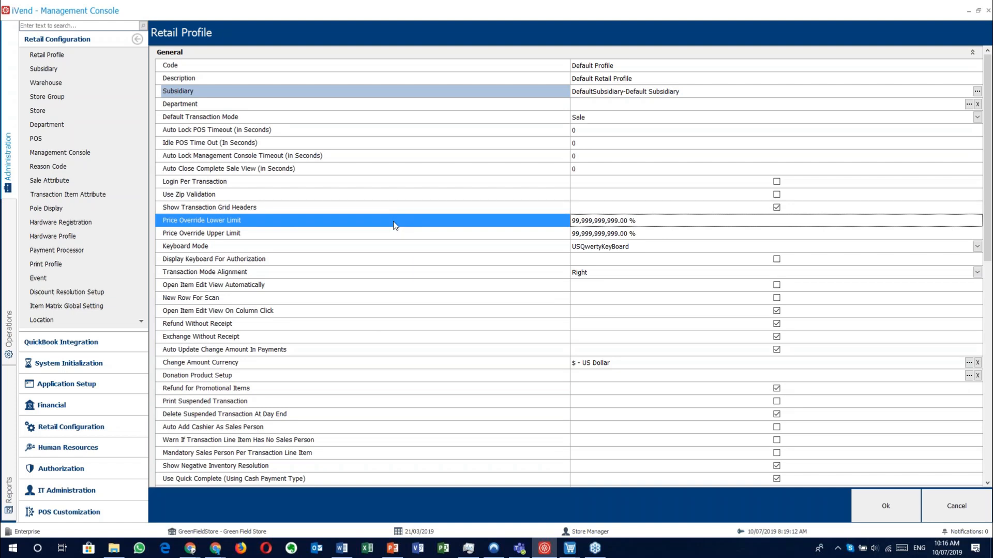
{"action": "left_click", "coordinate": [396, 237]}
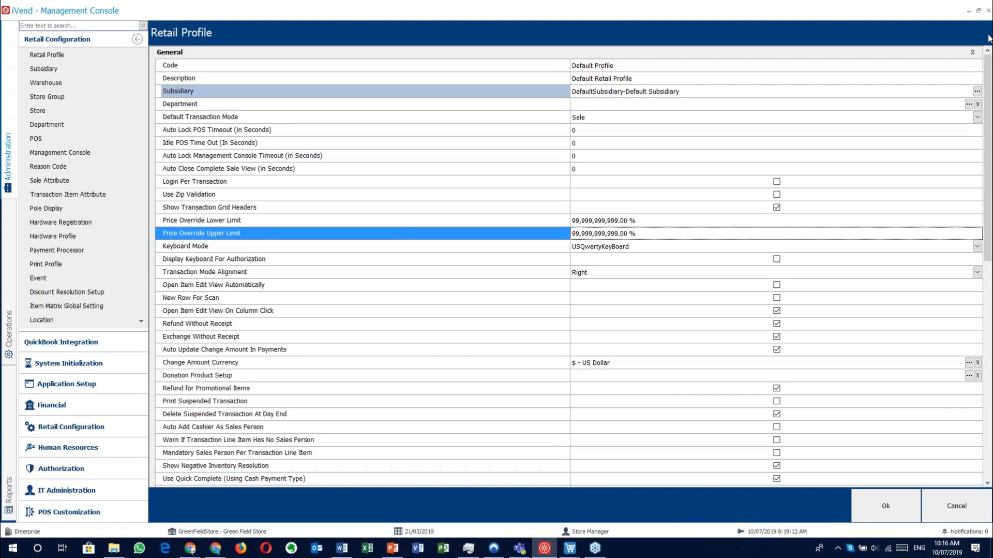
{"action": "left_click", "coordinate": [985, 52]}
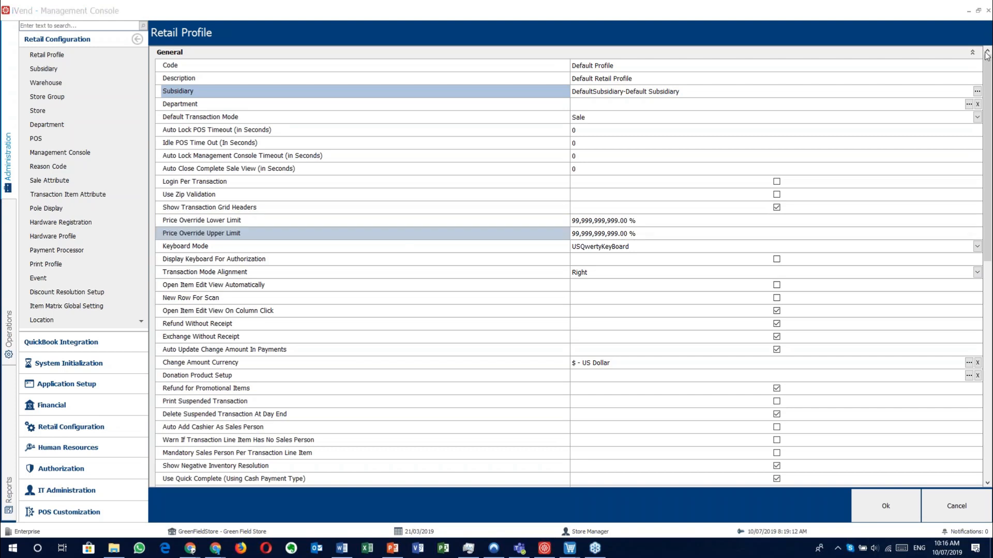
Step: Examine the Keyboard Mode options, keeping USQwertyKeyBoard, and check the sale screen in iVend Point of Sale before returning to the Management Console
{"action": "left_click", "coordinate": [462, 249]}
{"action": "left_click", "coordinate": [669, 250]}
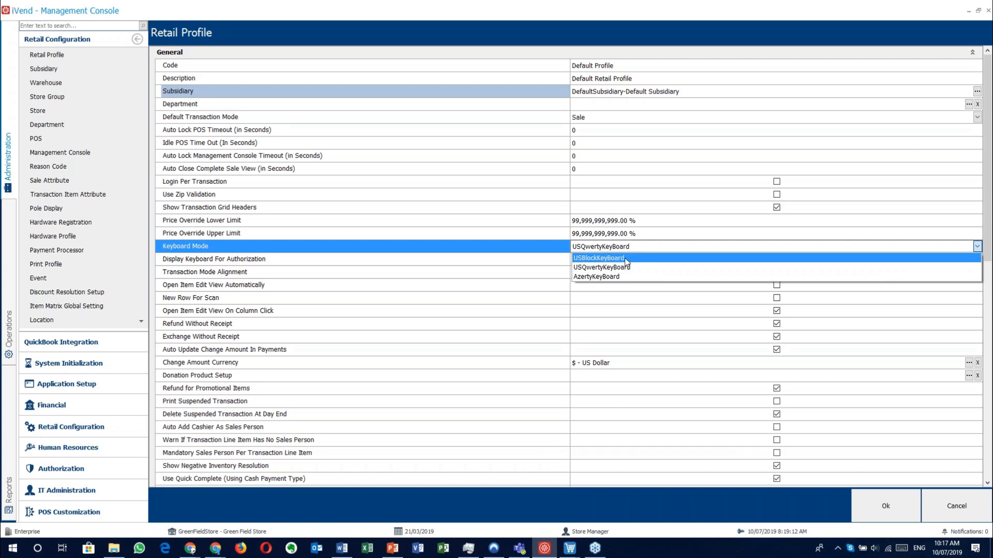
{"action": "left_click", "coordinate": [555, 247]}
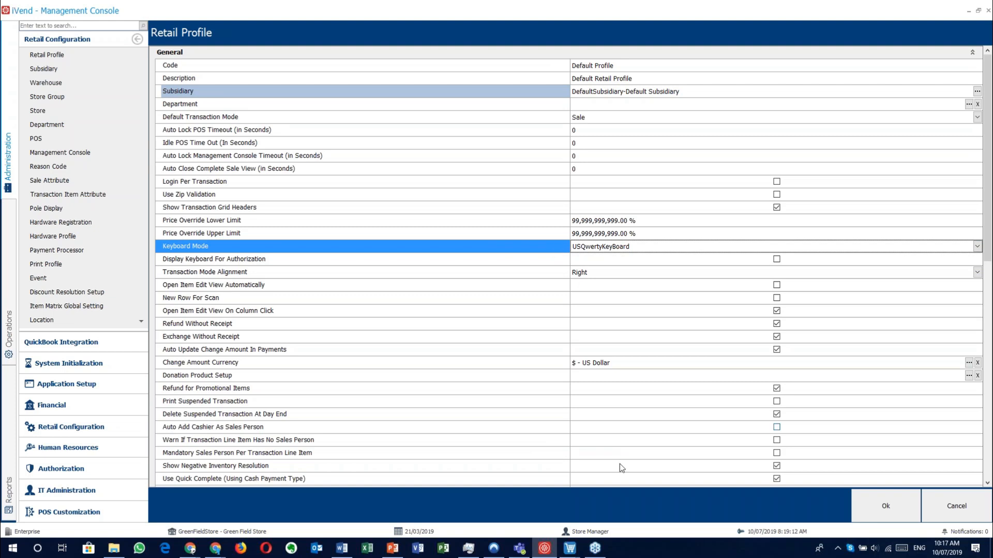
{"action": "mouse_move", "coordinate": [570, 547]}
{"action": "left_click", "coordinate": [480, 515]}
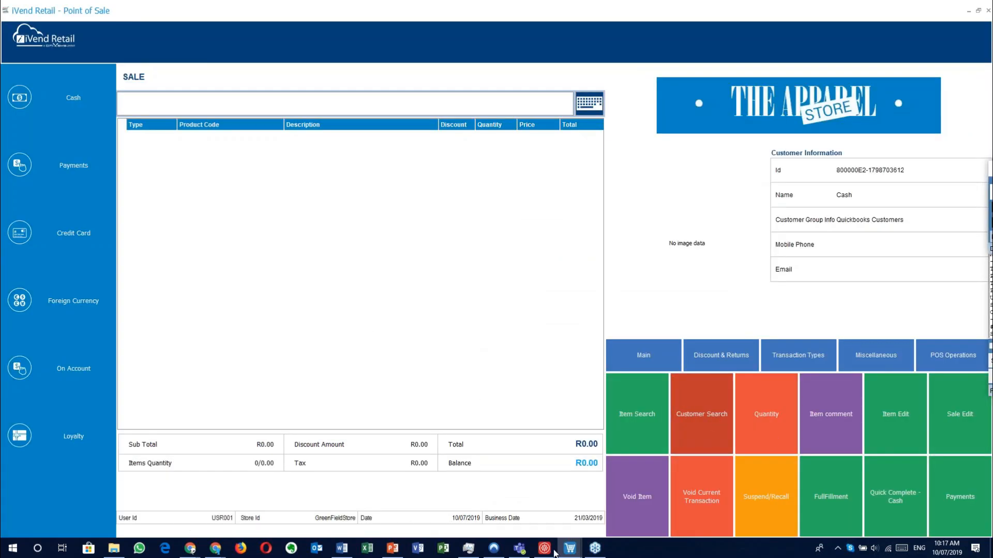
{"action": "key", "text": "alt+Tab"}
Step: Review Display Keyboard For Authorization and the Transaction Mode Alignment options, keeping Right, and compare the alignment with the iVend Point of Sale layout
{"action": "left_click", "coordinate": [477, 258]}
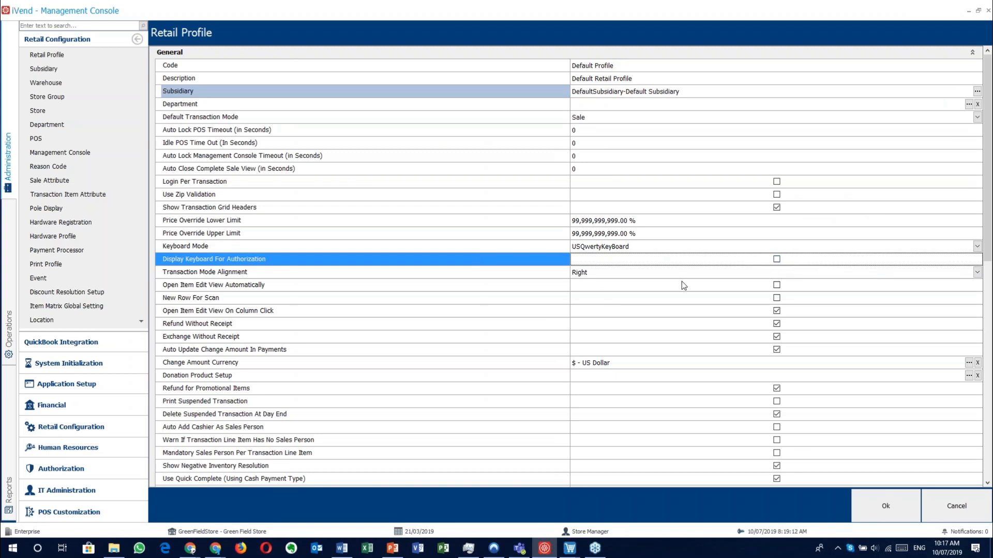
{"action": "left_click", "coordinate": [525, 275]}
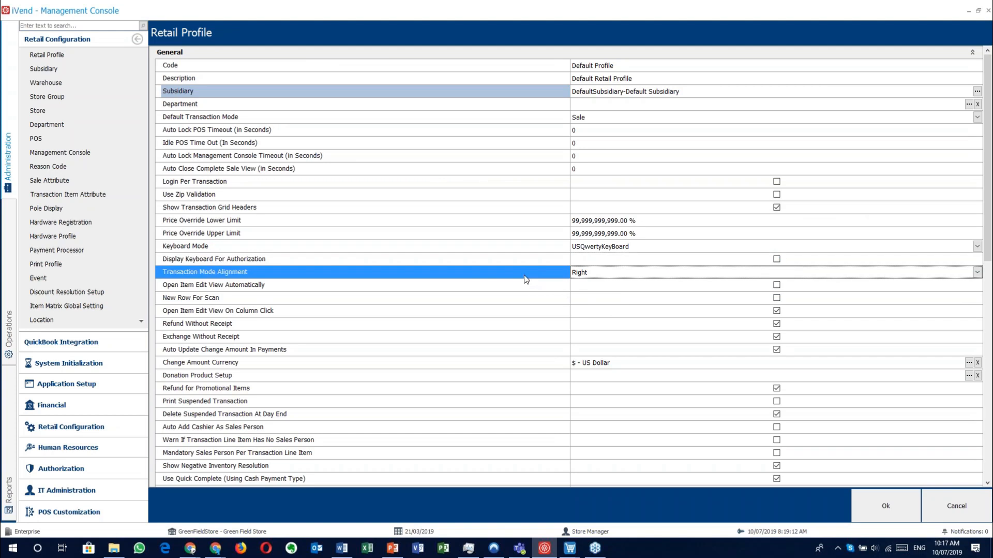
{"action": "left_click", "coordinate": [603, 272]}
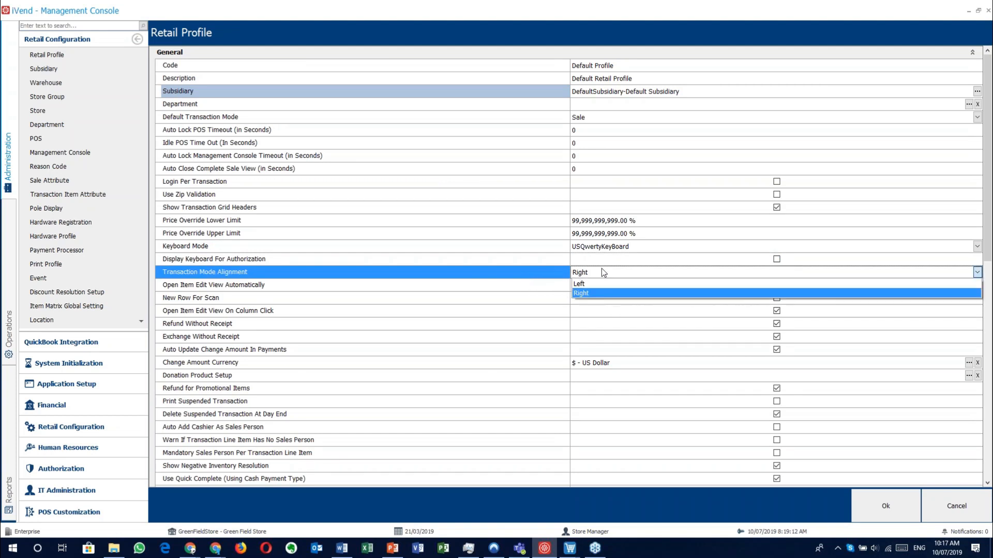
{"action": "left_click", "coordinate": [603, 272]}
{"action": "mouse_move", "coordinate": [570, 548]}
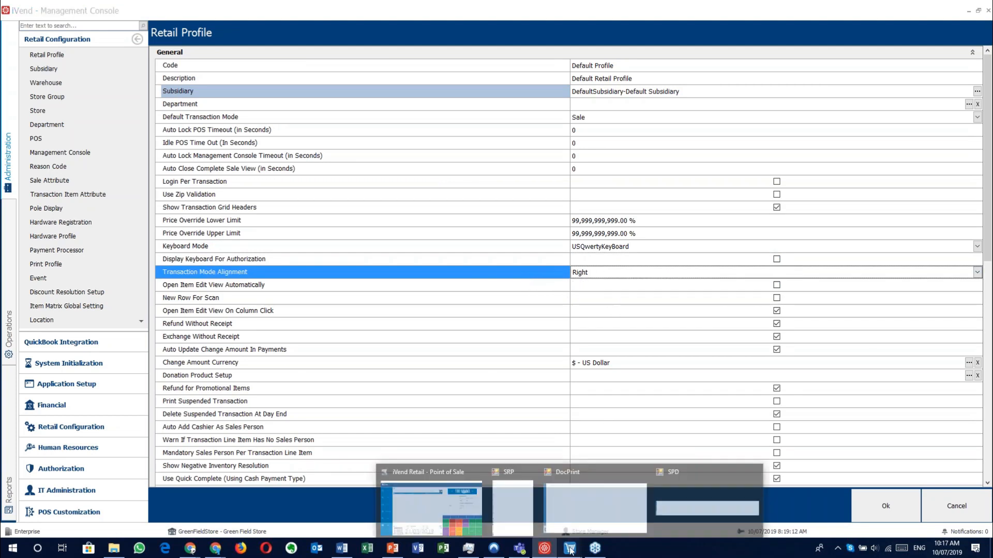
{"action": "left_click", "coordinate": [454, 501]}
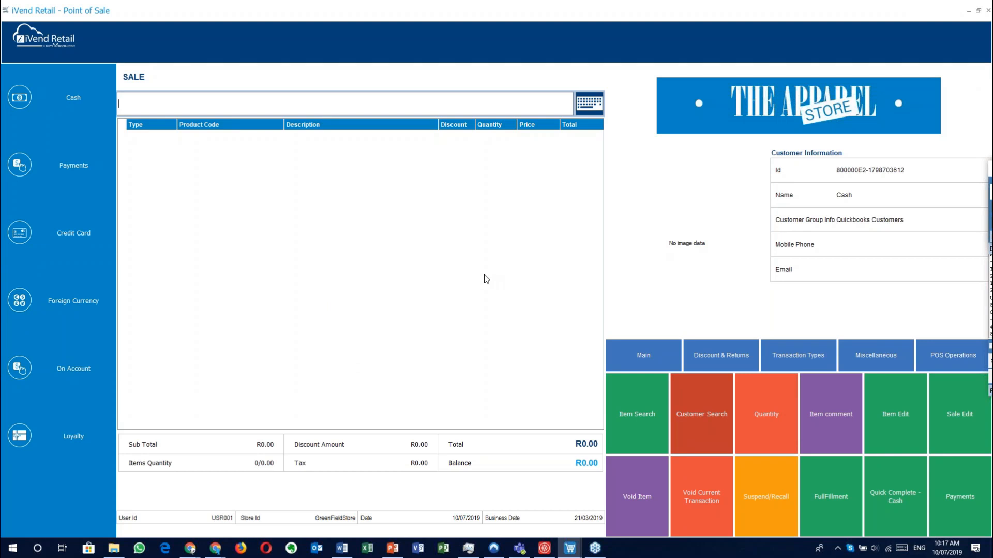
{"action": "key", "text": "alt+Tab"}
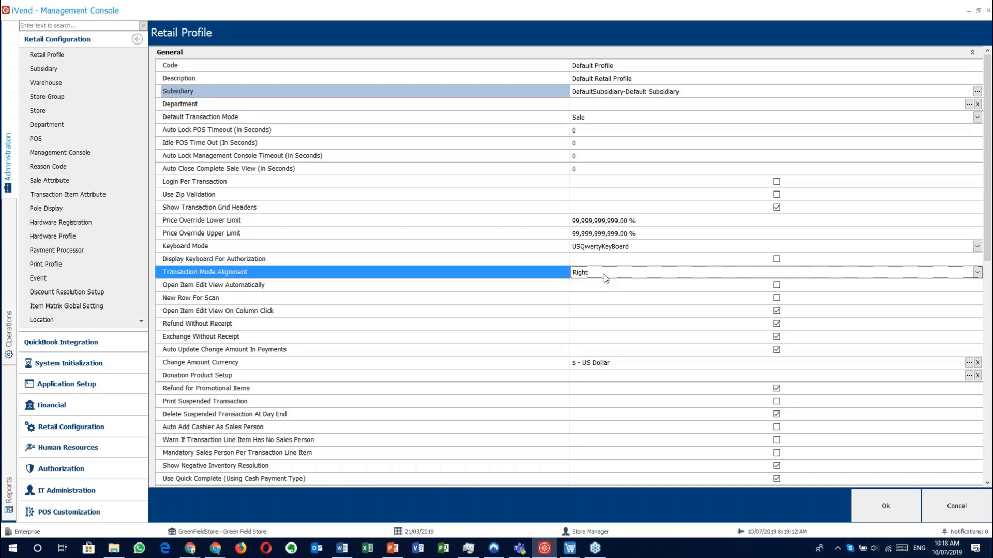
Step: For Open Item Edit View Automatically, add item 100103 to a sale in iVend Point of Sale and view its item details without changing them
{"action": "left_click", "coordinate": [487, 287]}
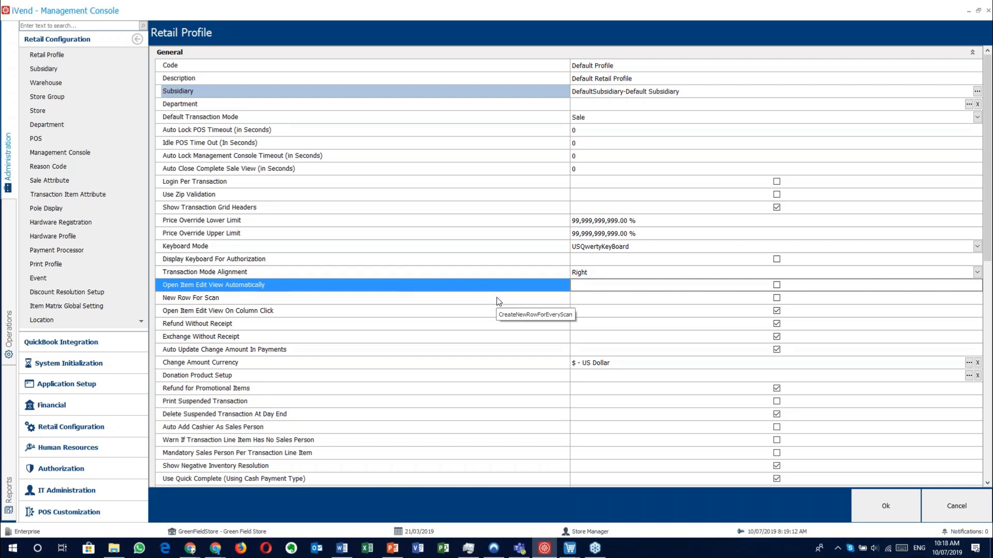
{"action": "left_click", "coordinate": [571, 550]}
{"action": "left_click", "coordinate": [440, 499]}
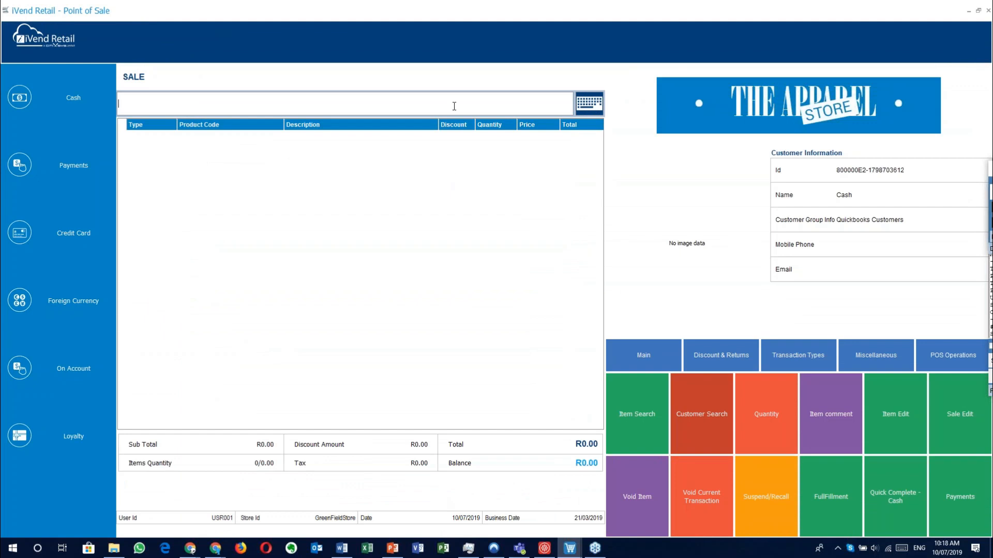
{"action": "type", "text": "100103"}
{"action": "key", "text": "Return"}
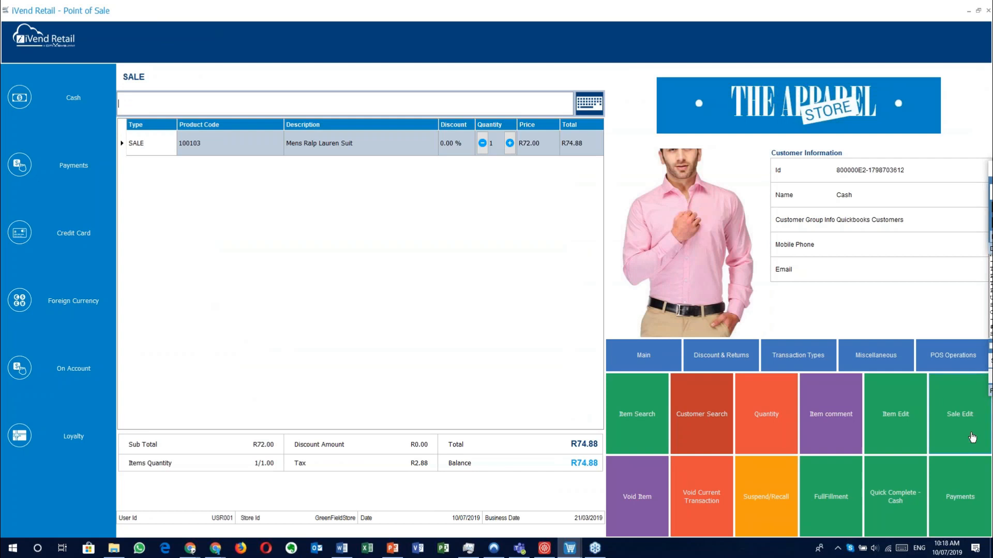
{"action": "left_click", "coordinate": [912, 423]}
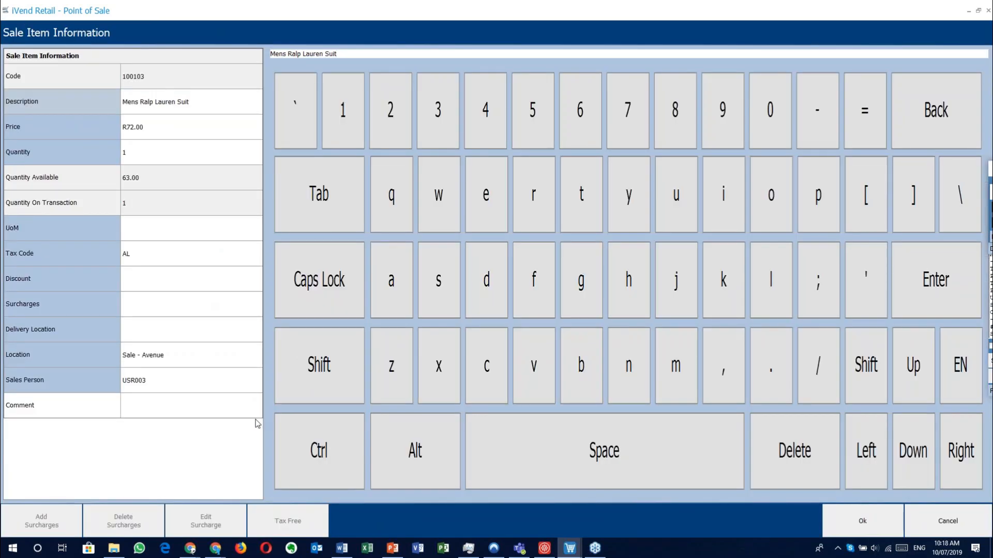
{"action": "left_click", "coordinate": [946, 521]}
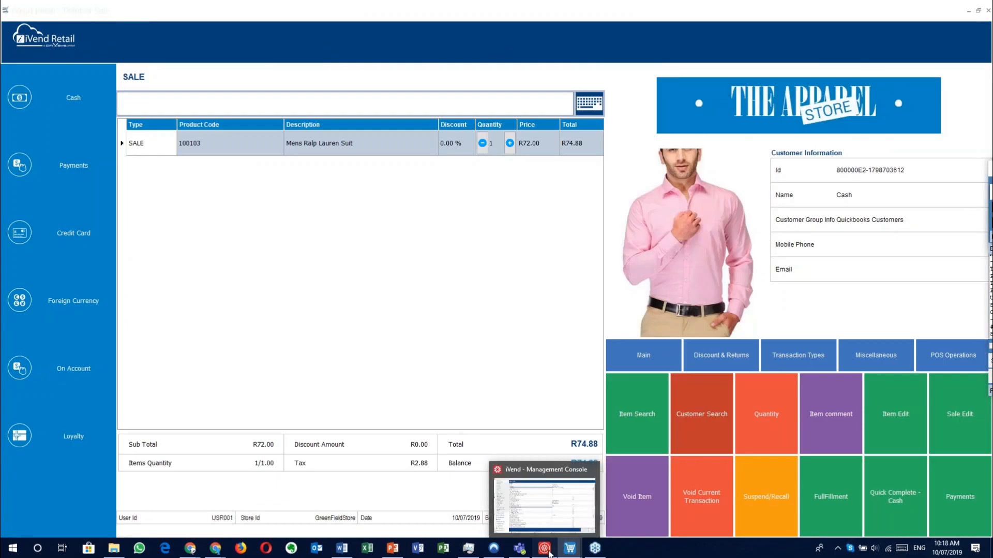
{"action": "left_click", "coordinate": [556, 501]}
Step: For New Row For Scan, add item 100103 to the iVend Point of Sale transaction again, and return to the Management Console
{"action": "left_click", "coordinate": [409, 300]}
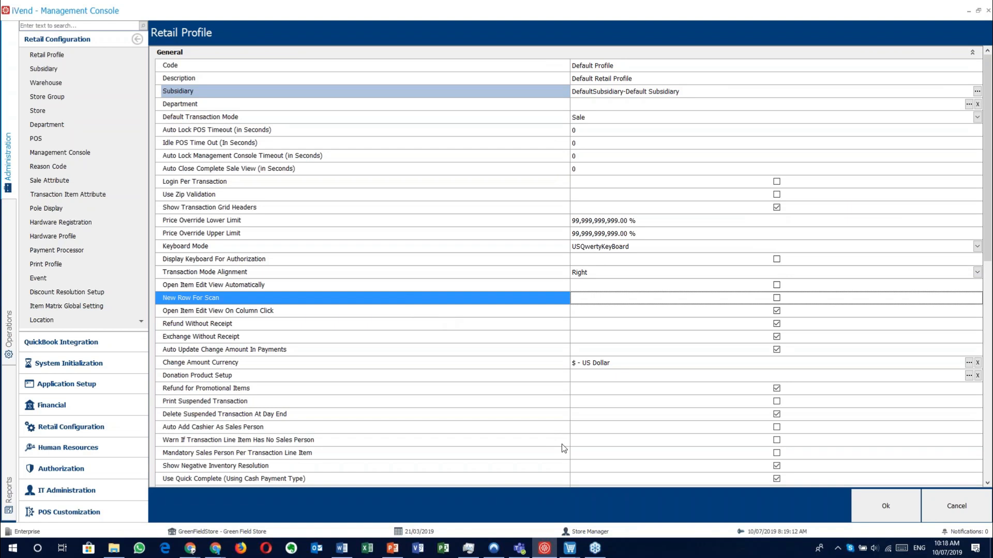
{"action": "left_click", "coordinate": [449, 499]}
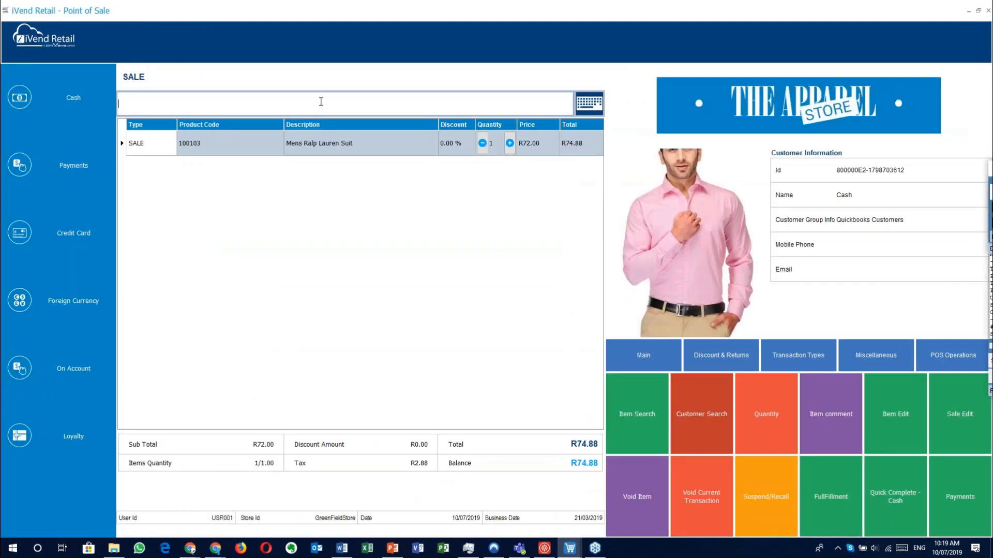
{"action": "type", "text": "100103"}
{"action": "key", "text": "Return"}
{"action": "left_click", "coordinate": [546, 548]}
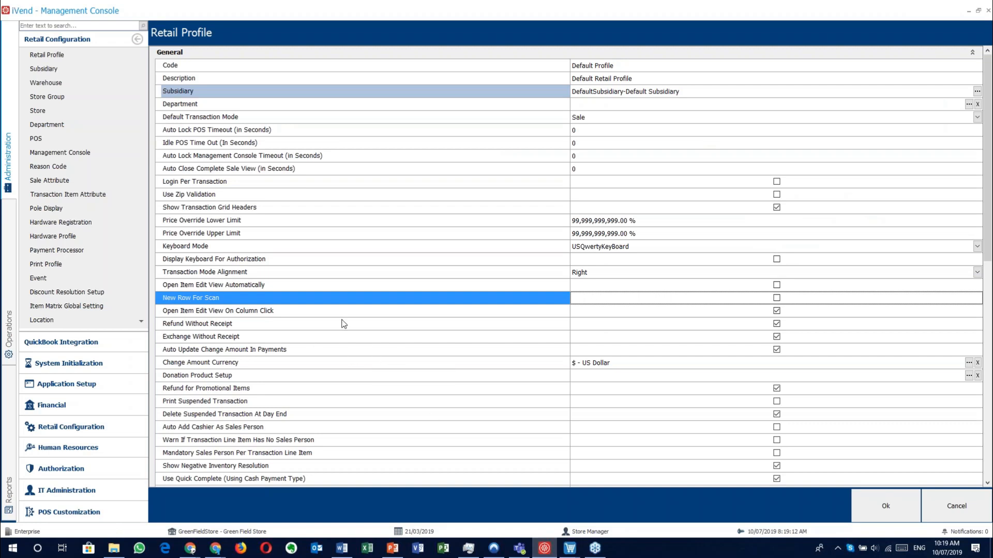
Step: For Open Item Edit View On Column Click, view item 100103's details from its Discount column in iVend Point of Sale, then return to the Management Console
{"action": "left_click", "coordinate": [318, 311]}
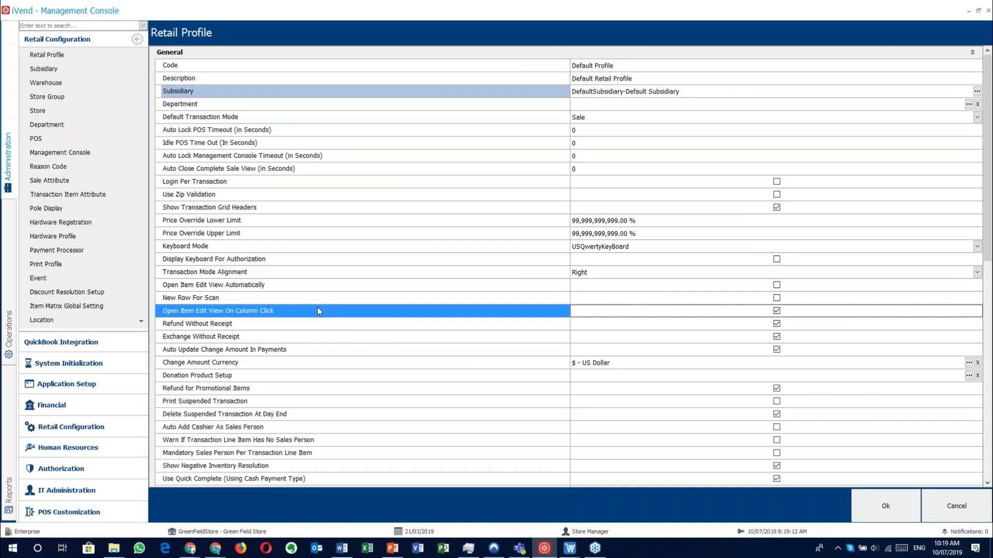
{"action": "left_click", "coordinate": [571, 548]}
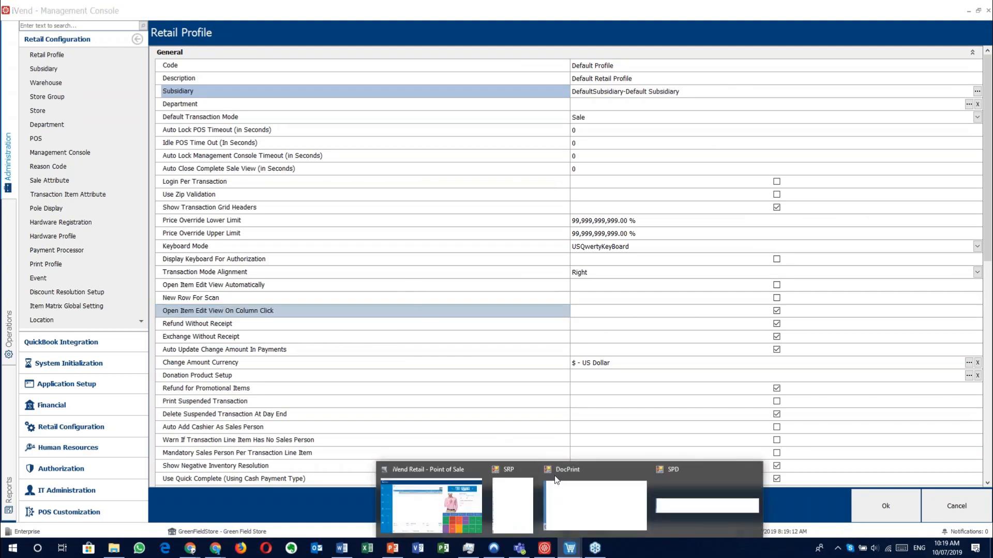
{"action": "left_click", "coordinate": [437, 506]}
{"action": "left_click", "coordinate": [470, 147]}
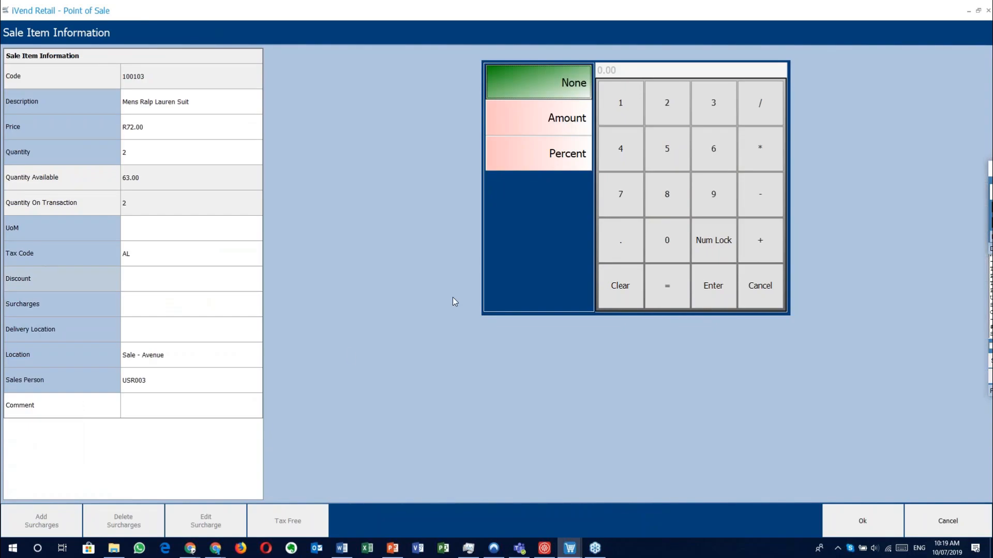
{"action": "left_click", "coordinate": [947, 521]}
{"action": "left_click", "coordinate": [545, 547]}
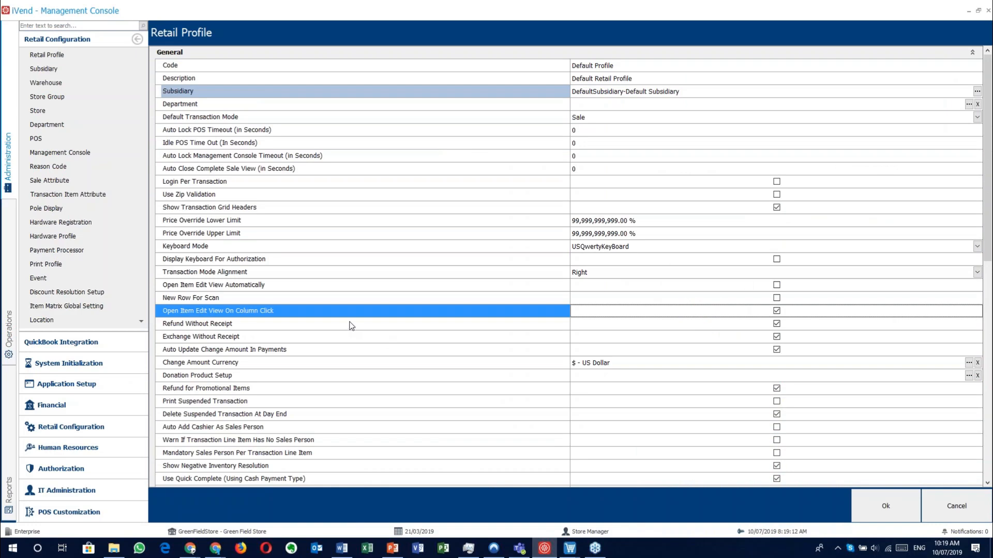
Step: Review the retail profile's Refund Without Receipt and Exchange Without Receipt settings
{"action": "left_click", "coordinate": [351, 325]}
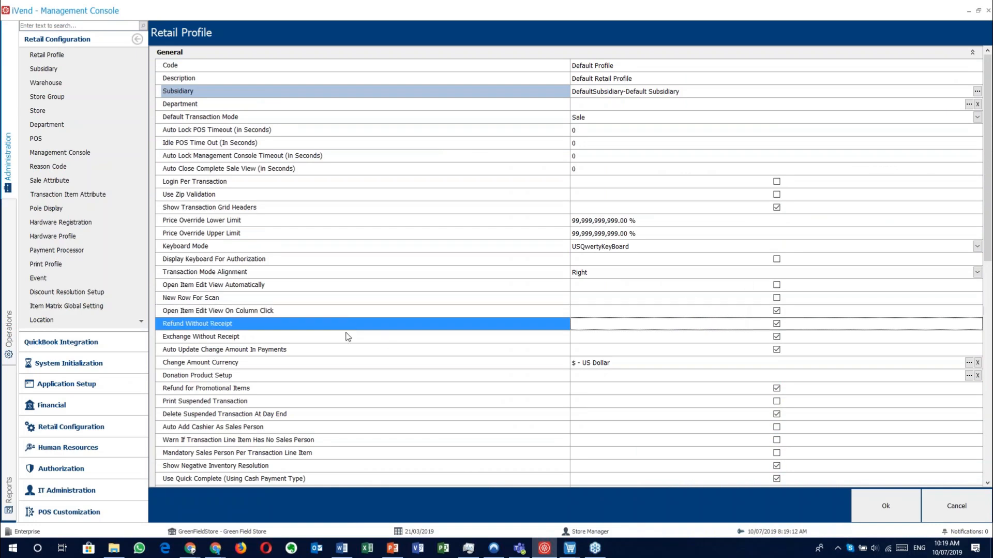
{"action": "left_click", "coordinate": [347, 337]}
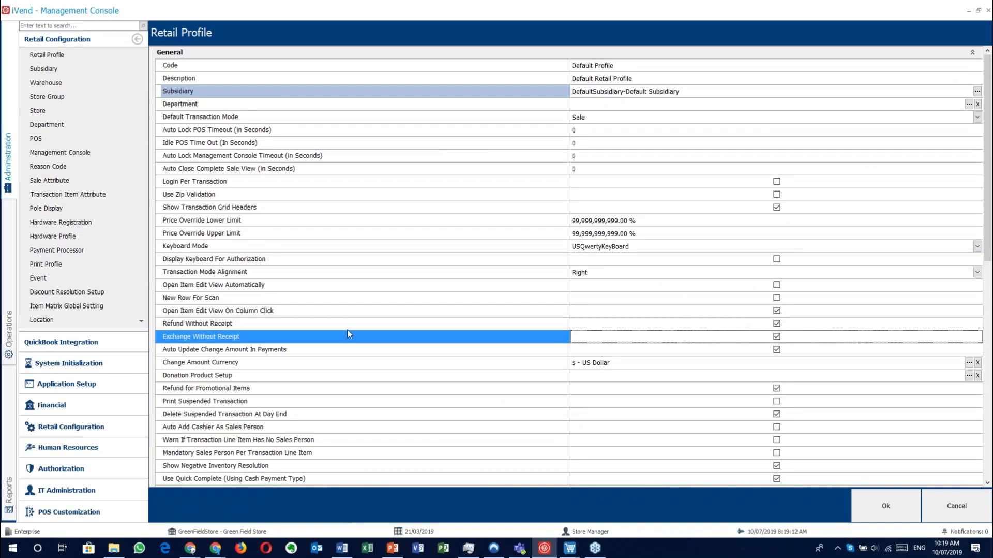
{"action": "left_click", "coordinate": [351, 325]}
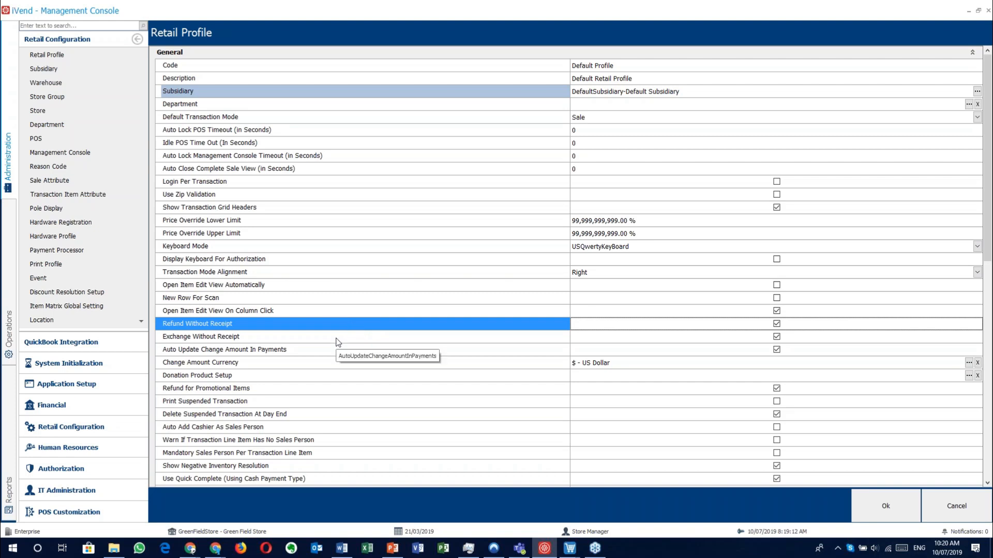
{"action": "left_click", "coordinate": [334, 337]}
{"action": "key", "text": "Up"}
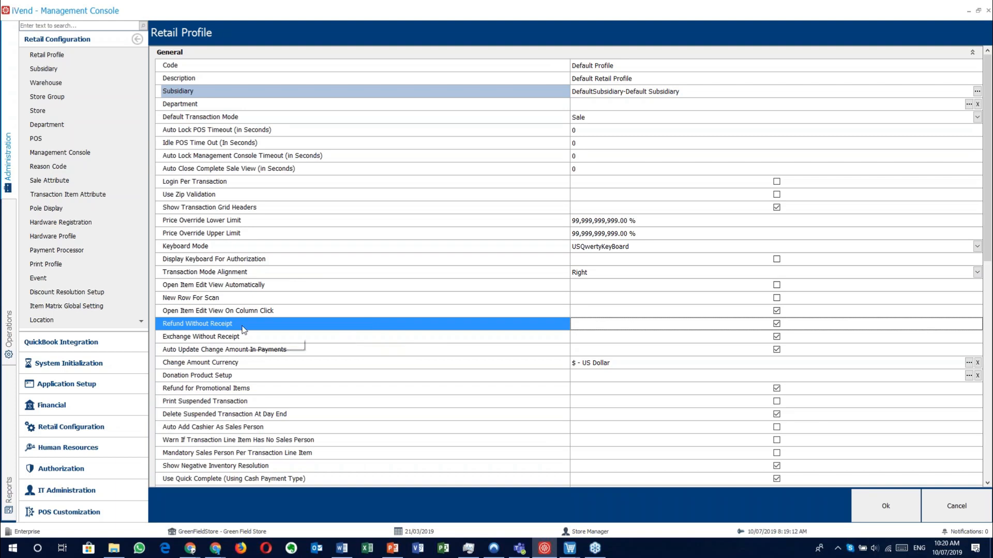
Step: Switch to iVend Point of Sale and add item 100102 to the current transaction as a refund
{"action": "left_click", "coordinate": [558, 546]}
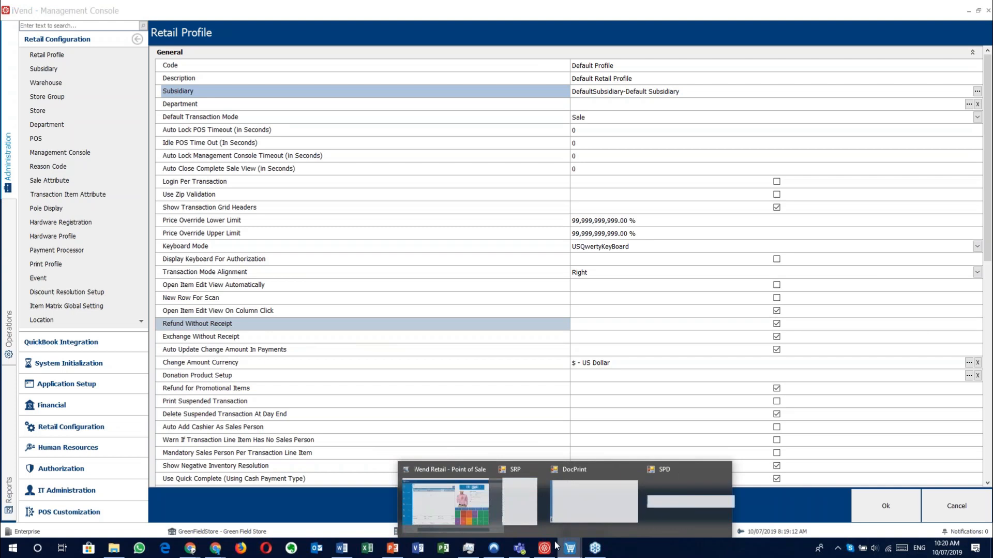
{"action": "left_click", "coordinate": [446, 501]}
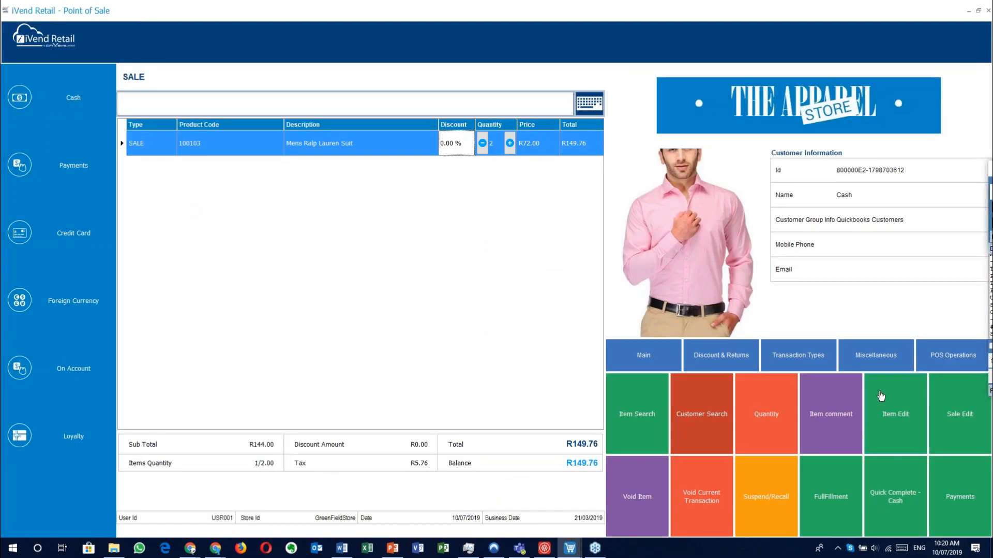
{"action": "left_click", "coordinate": [792, 355]}
{"action": "left_click", "coordinate": [760, 422]}
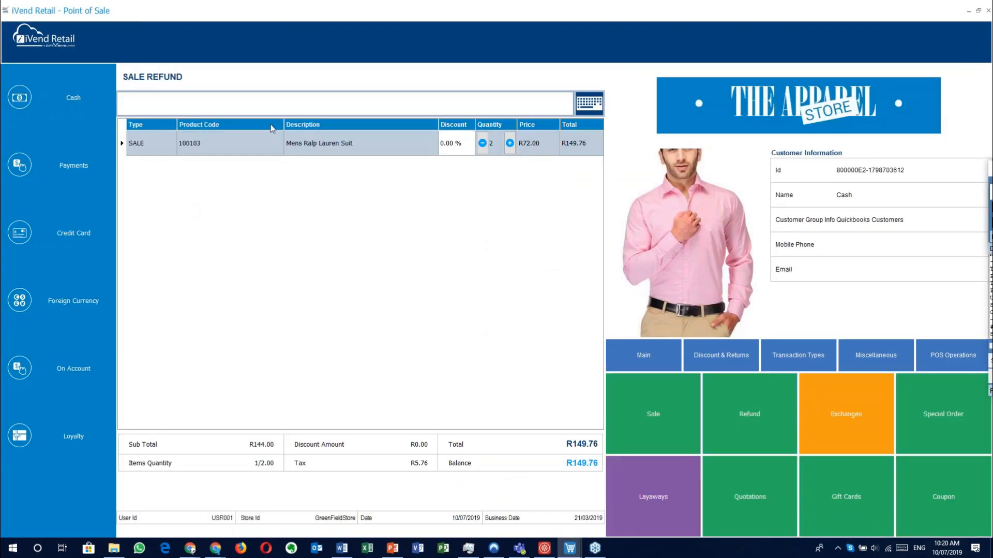
{"action": "type", "text": "100102"}
{"action": "key", "text": "Return"}
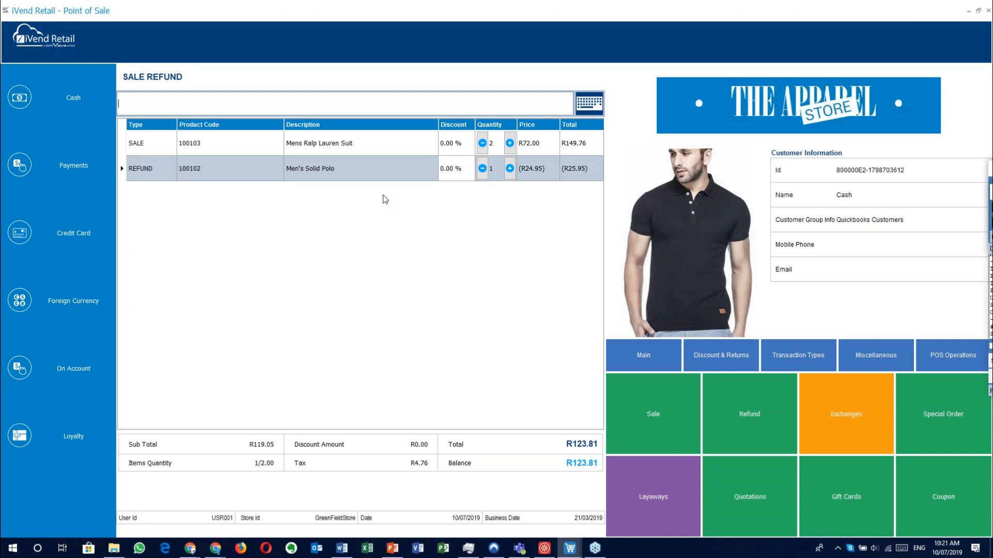
Step: Void the current transaction containing the sale of item 100103 and the refund of item 100102
{"action": "left_click", "coordinate": [347, 143]}
{"action": "left_click", "coordinate": [645, 352]}
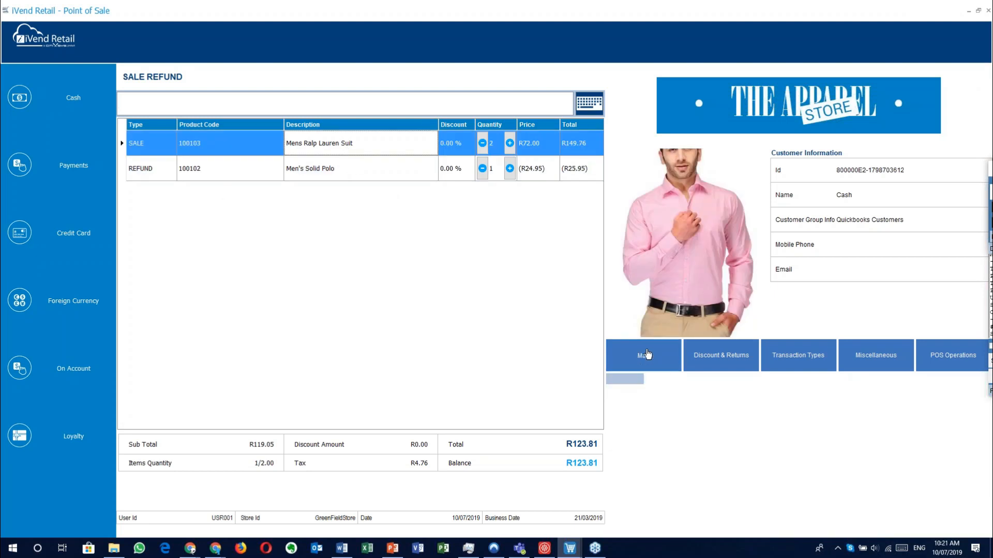
{"action": "left_click", "coordinate": [706, 502]}
{"action": "left_click", "coordinate": [519, 244]}
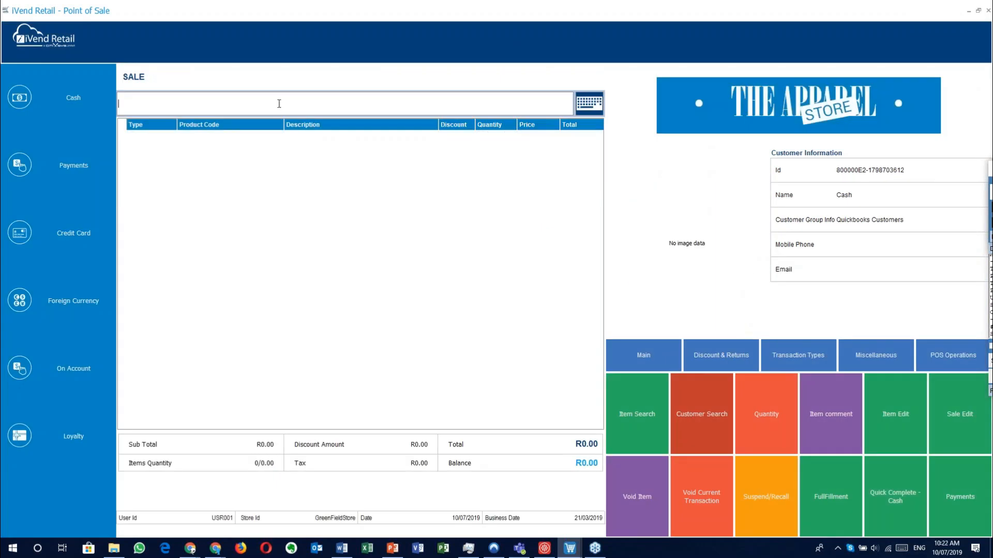
Step: Add item 100103 as a sale and add the same item as a refund in one transaction
{"action": "type", "text": "100103"}
{"action": "key", "text": "Return"}
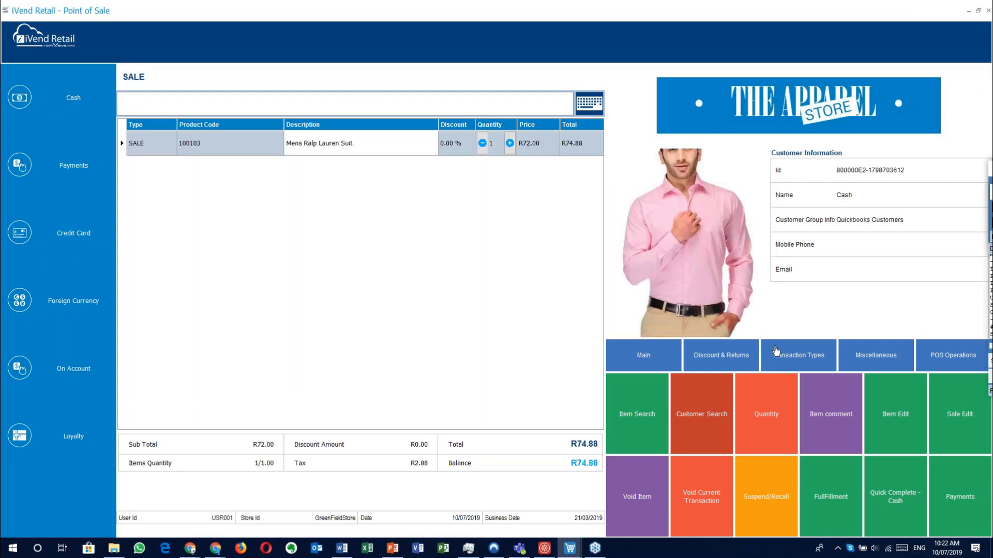
{"action": "left_click", "coordinate": [791, 360]}
{"action": "left_click", "coordinate": [753, 414]}
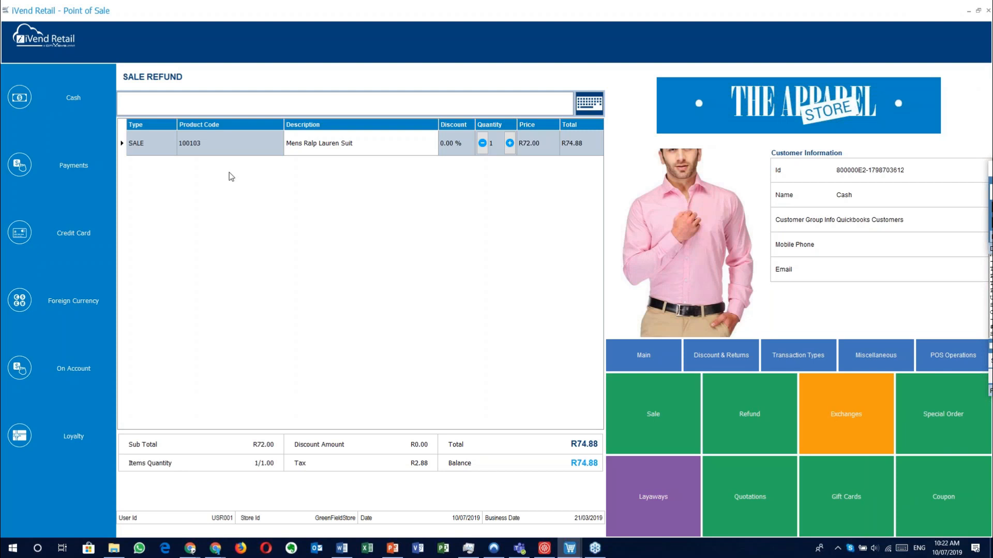
{"action": "left_click", "coordinate": [253, 103]}
{"action": "type", "text": "100103"}
{"action": "key", "text": "Return"}
{"action": "left_click", "coordinate": [345, 171]}
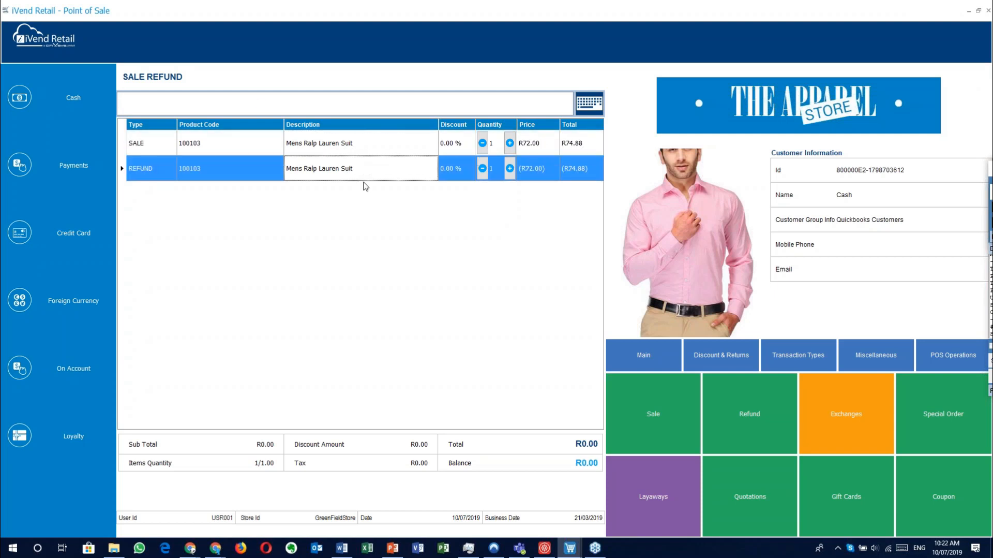
Step: Void the transaction that sells and refunds item 100103
{"action": "left_click", "coordinate": [647, 353]}
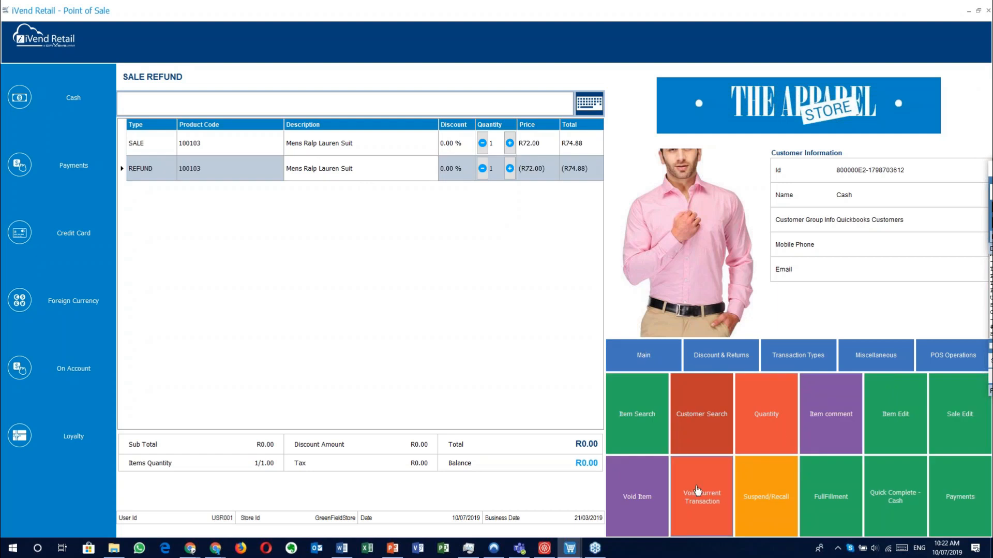
{"action": "left_click", "coordinate": [697, 490]}
{"action": "left_click", "coordinate": [532, 243]}
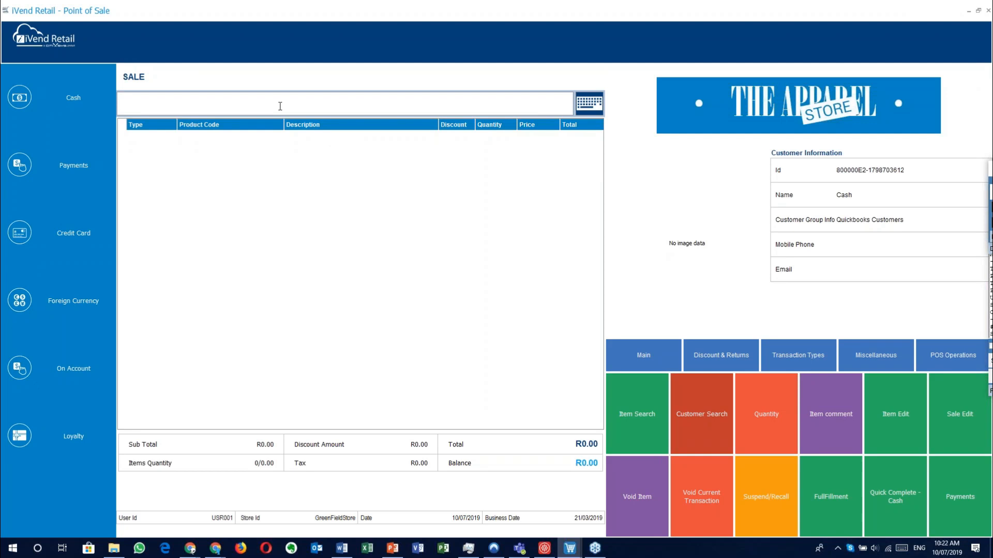
Step: Add item 100103 as a sale and item 100102 as a refund, and compare the two lines
{"action": "type", "text": "a00001"}
{"action": "key", "text": "Return"}
{"action": "left_click", "coordinate": [813, 355]}
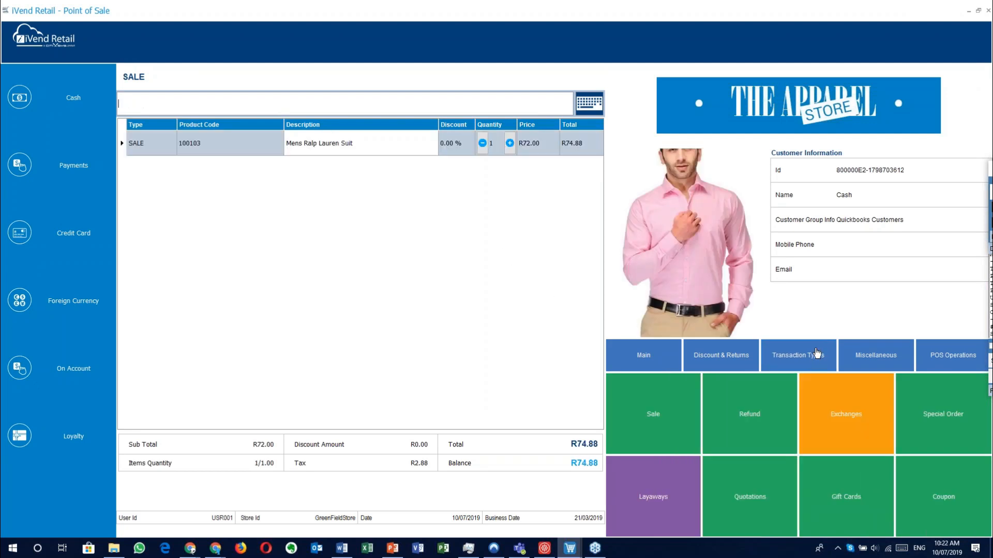
{"action": "left_click", "coordinate": [745, 435]}
{"action": "type", "text": "100102"}
{"action": "key", "text": "Return"}
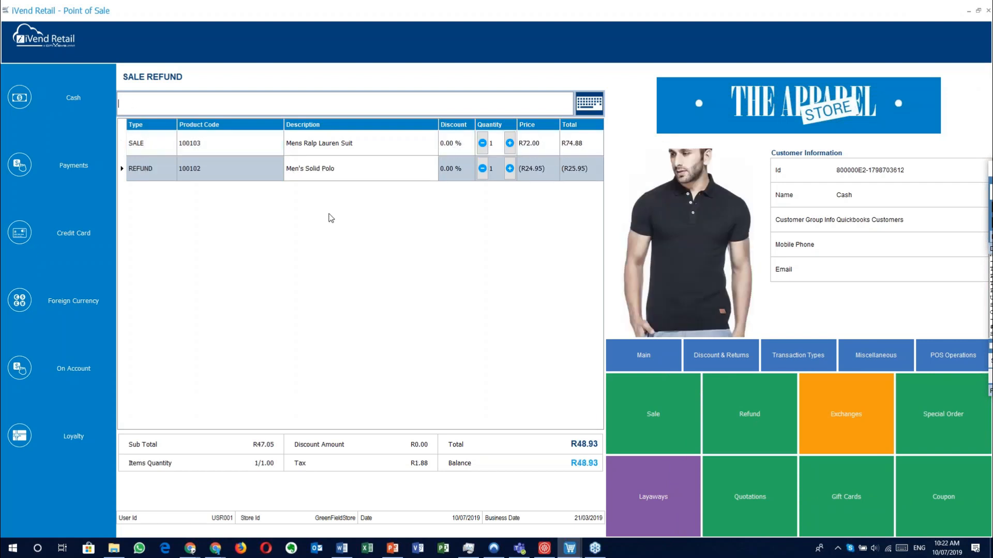
{"action": "left_click", "coordinate": [206, 149]}
{"action": "left_click", "coordinate": [223, 162]}
{"action": "left_click", "coordinate": [222, 144]}
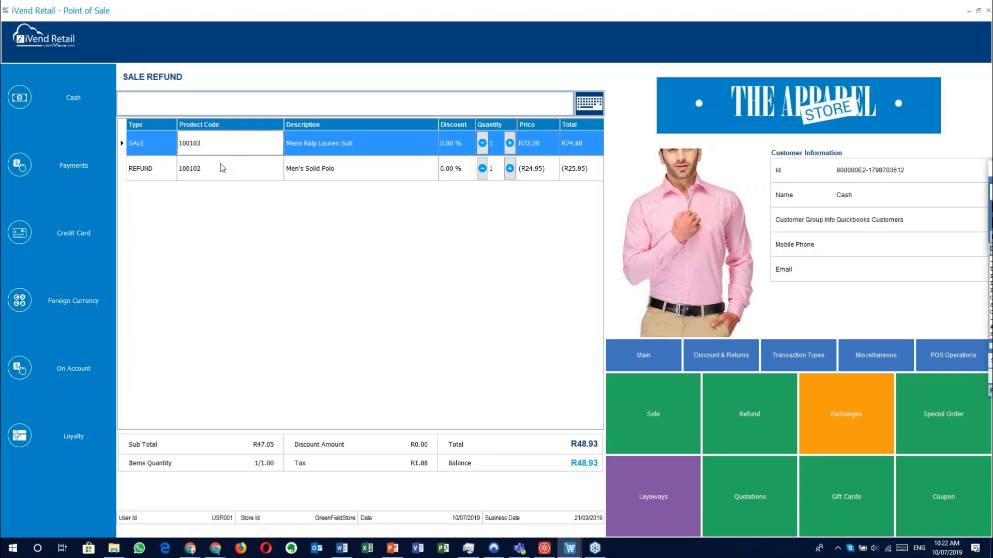
Step: Void the current sale and refund transaction
{"action": "left_click", "coordinate": [644, 354]}
{"action": "left_click", "coordinate": [701, 496]}
{"action": "left_click", "coordinate": [533, 249]}
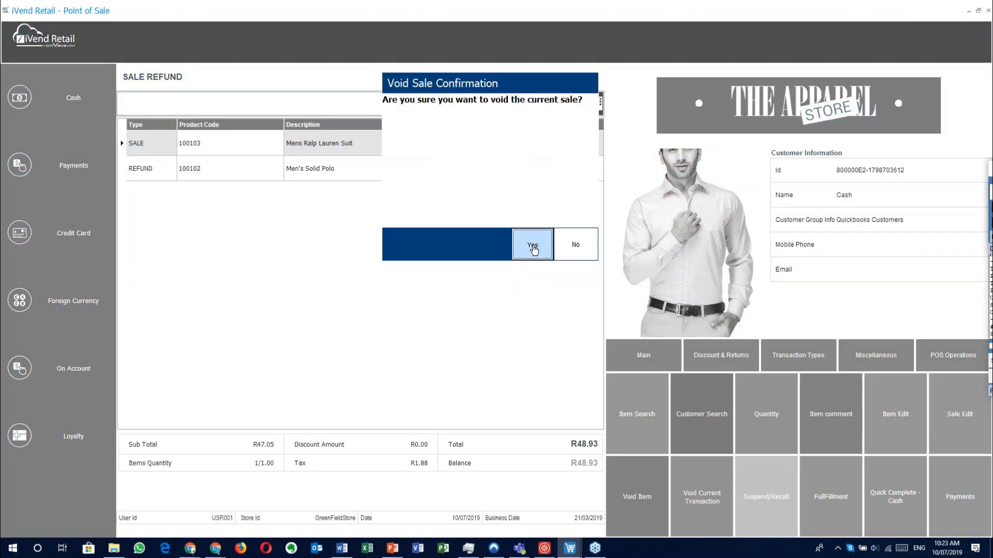
Step: In refund mode, search the products for "apex" and add Apex Bionic Jacket Black Medium (10116-BLK-M) as a refund
{"action": "type", "text": "apex"}
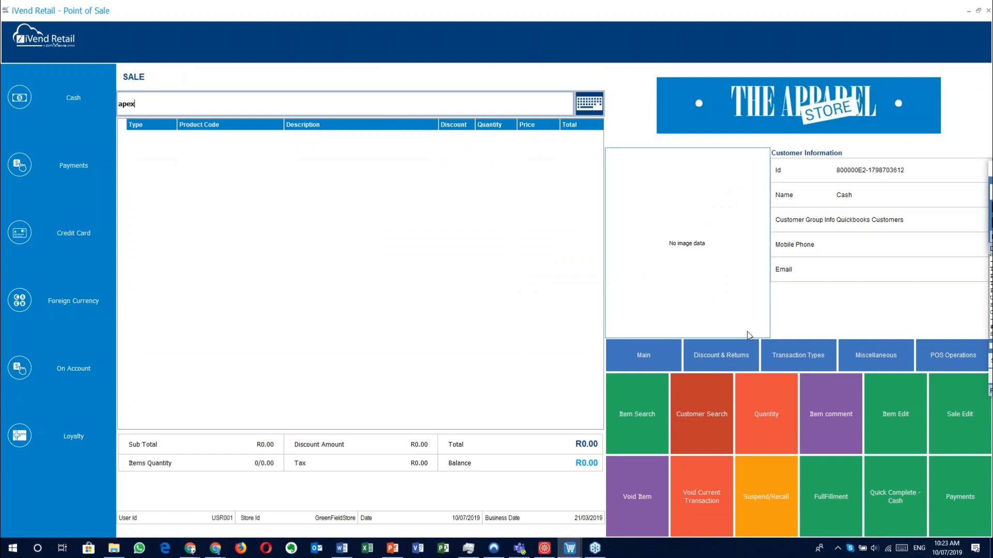
{"action": "left_click", "coordinate": [789, 357]}
{"action": "left_click", "coordinate": [739, 407]}
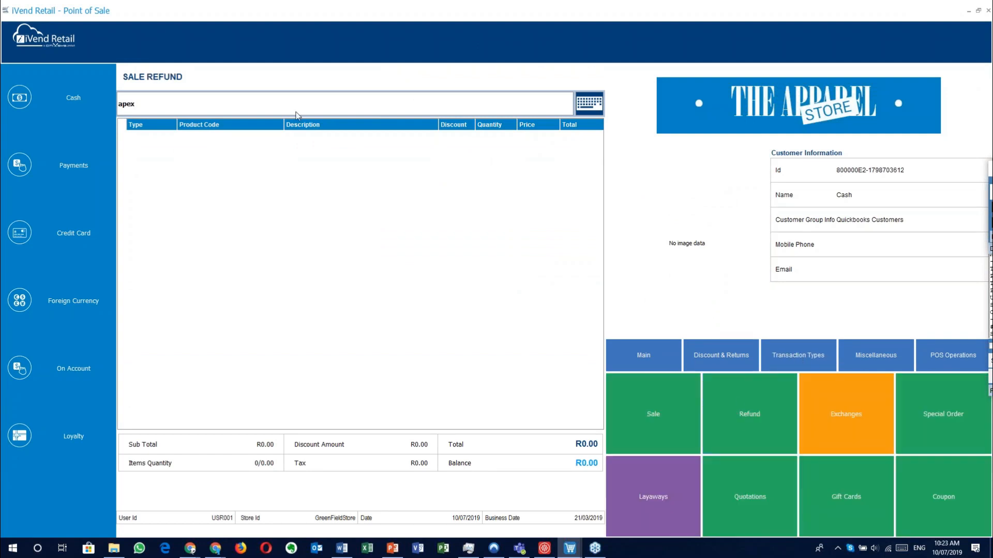
{"action": "key", "text": "Return"}
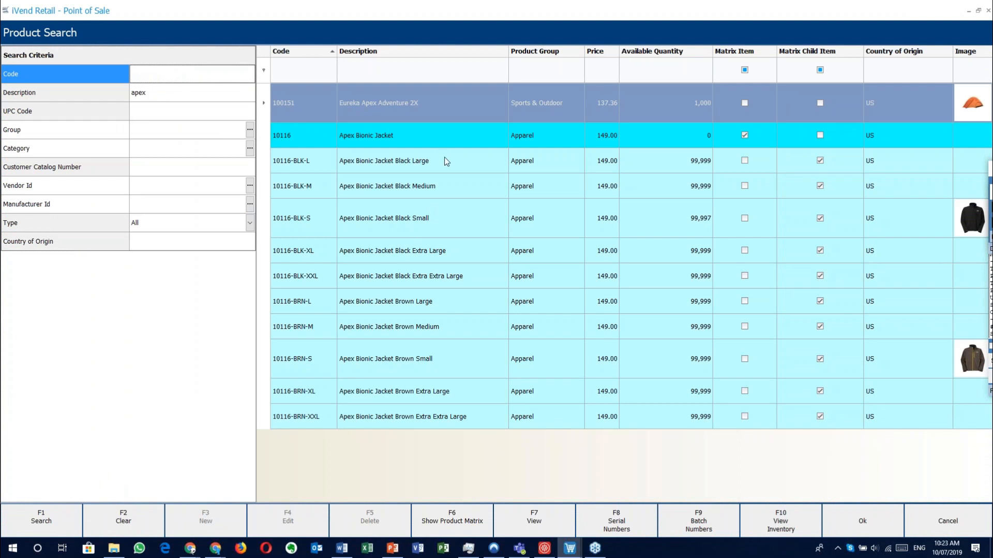
{"action": "left_click", "coordinate": [429, 187]}
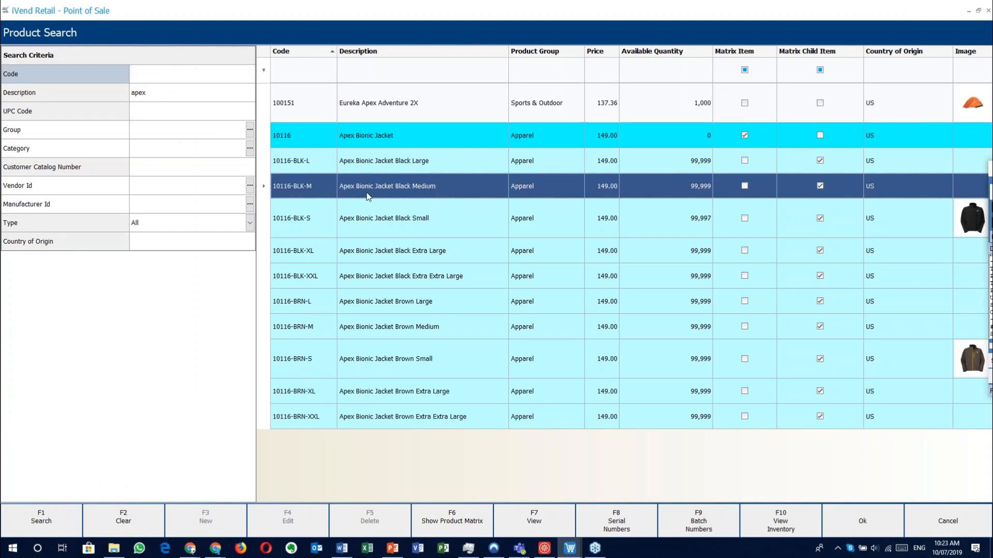
{"action": "double_click", "coordinate": [435, 187]}
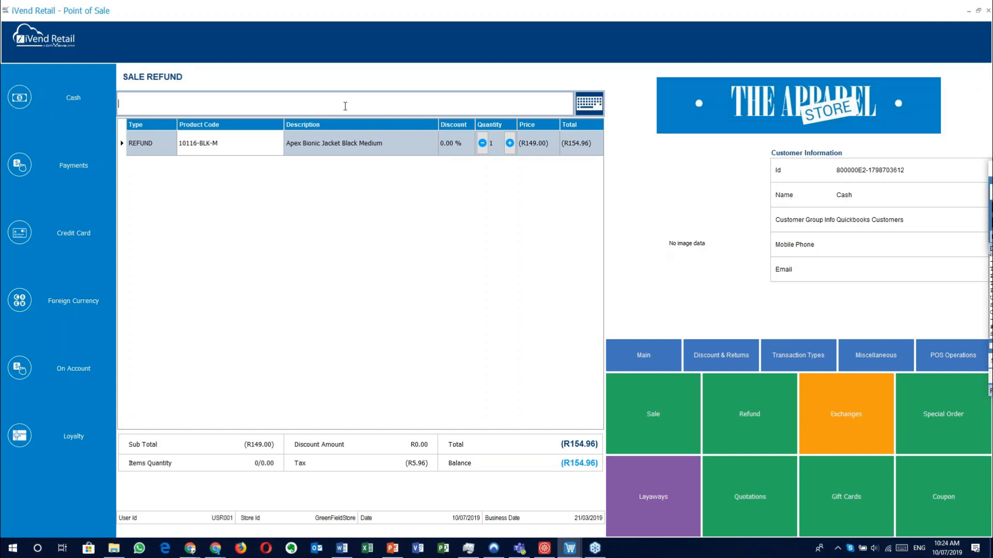
Step: In sale mode, search for "apex" and add Apex Bionic Jacket Black Large (10116-BLK-L), then return to the Management Console
{"action": "left_click", "coordinate": [653, 416]}
{"action": "type", "text": "apex"}
{"action": "key", "text": "Return"}
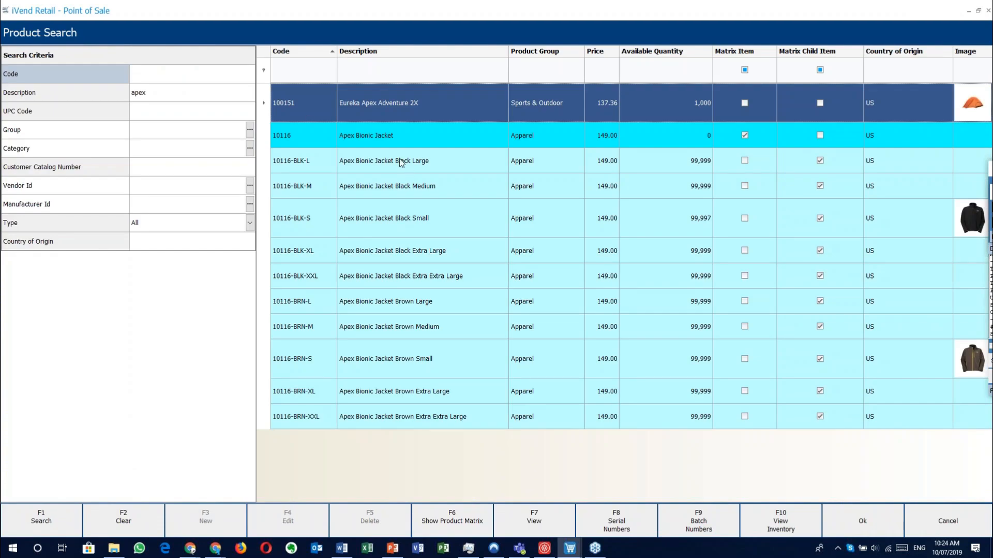
{"action": "left_click", "coordinate": [405, 163]}
{"action": "double_click", "coordinate": [405, 163]}
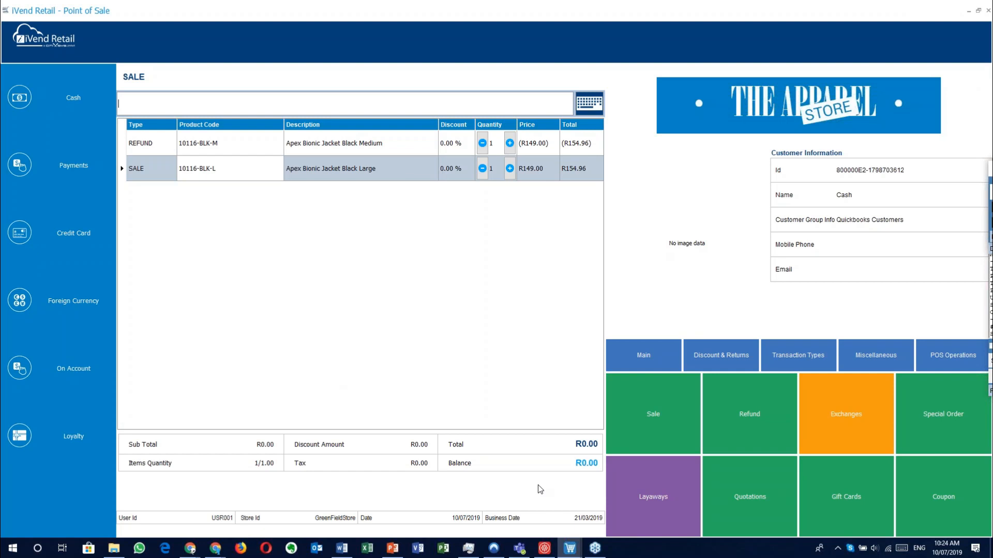
{"action": "left_click", "coordinate": [545, 548]}
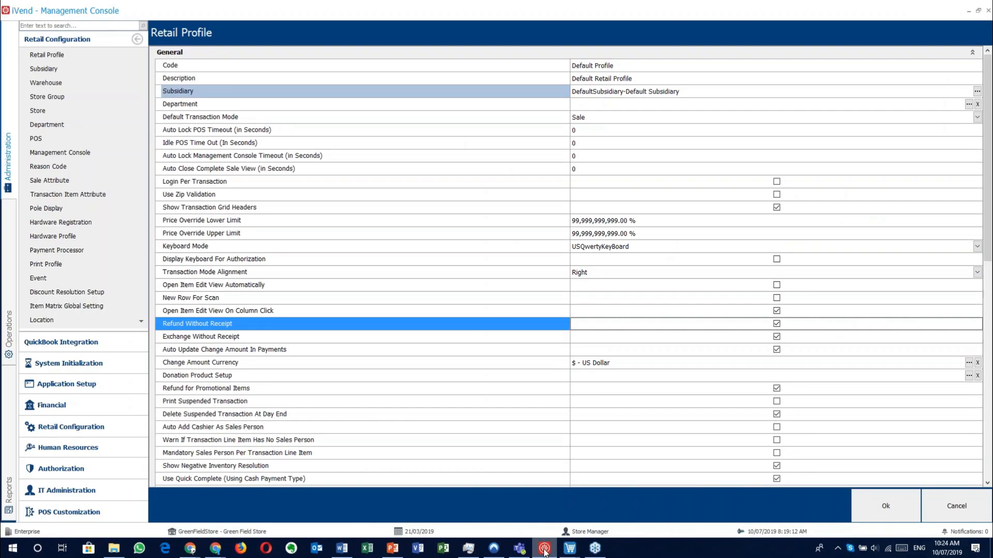
Step: Review the Exchange Without Receipt and Auto Update Change Amount In Payments settings, and switch to iVend Point of Sale
{"action": "left_click", "coordinate": [231, 336]}
{"action": "left_click", "coordinate": [233, 352]}
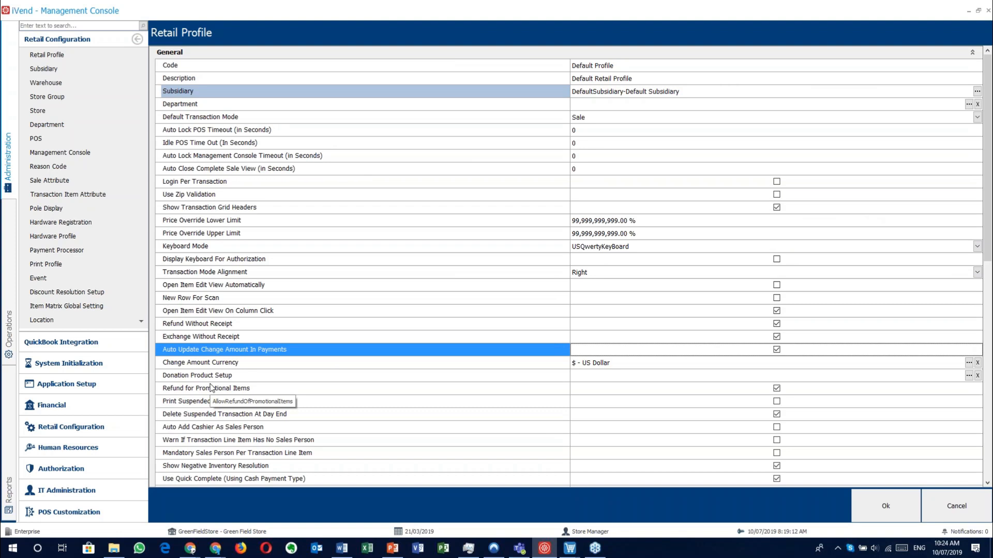
{"action": "mouse_move", "coordinate": [572, 549]}
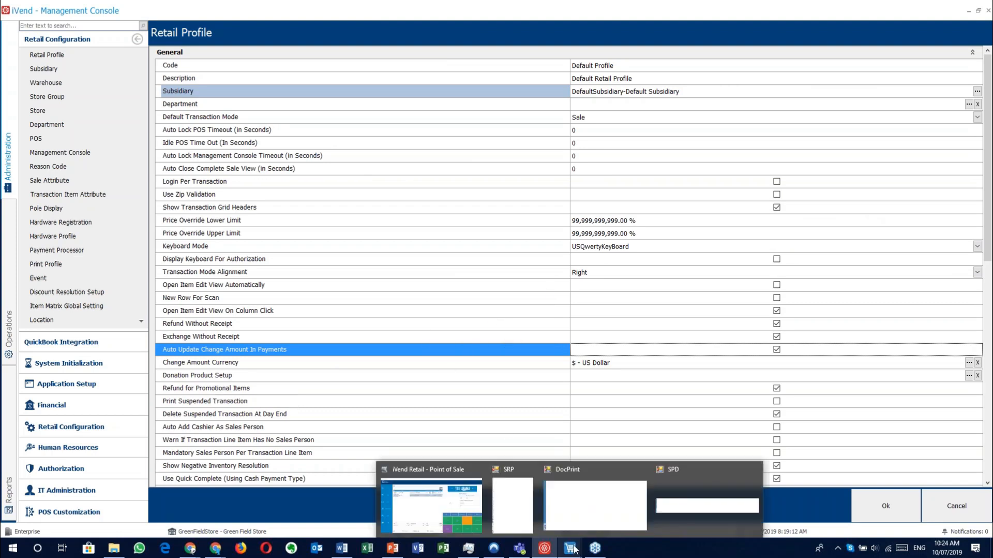
{"action": "left_click", "coordinate": [474, 517]}
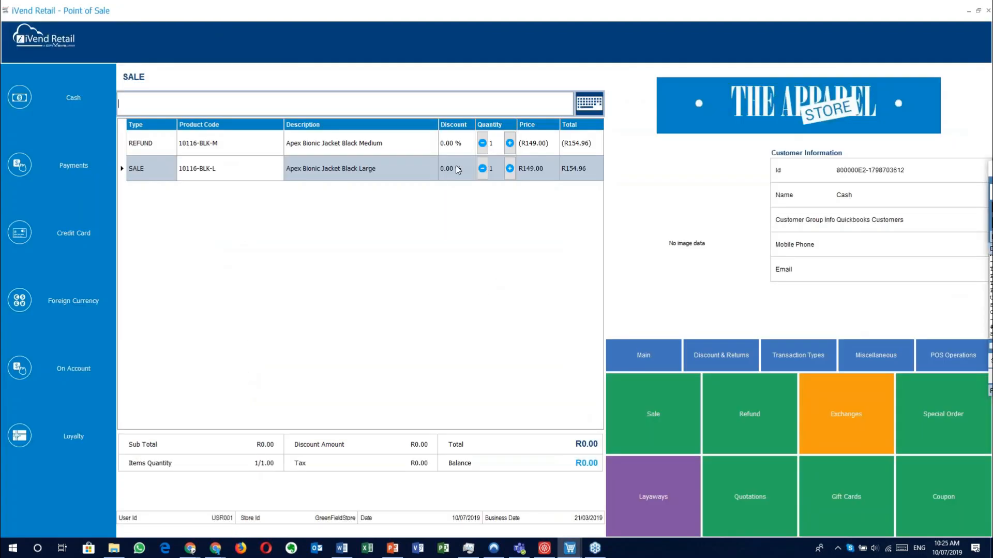
Step: Add item 100103 to the current transaction as a sale
{"action": "left_click", "coordinate": [400, 105]}
{"action": "type", "text": "100103"}
{"action": "key", "text": "Return"}
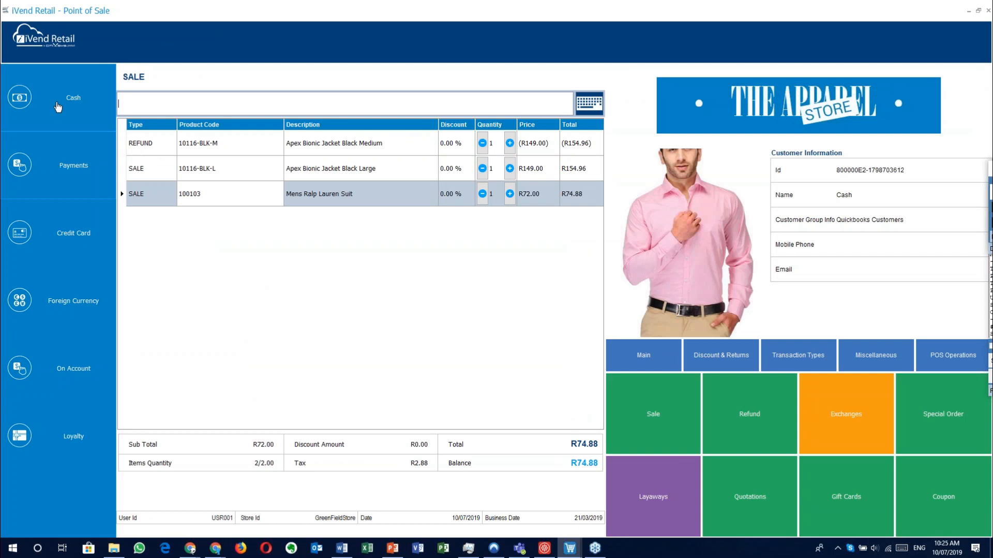
Step: Record a partial cash payment of R50.00 for the transaction
{"action": "left_click", "coordinate": [60, 173]}
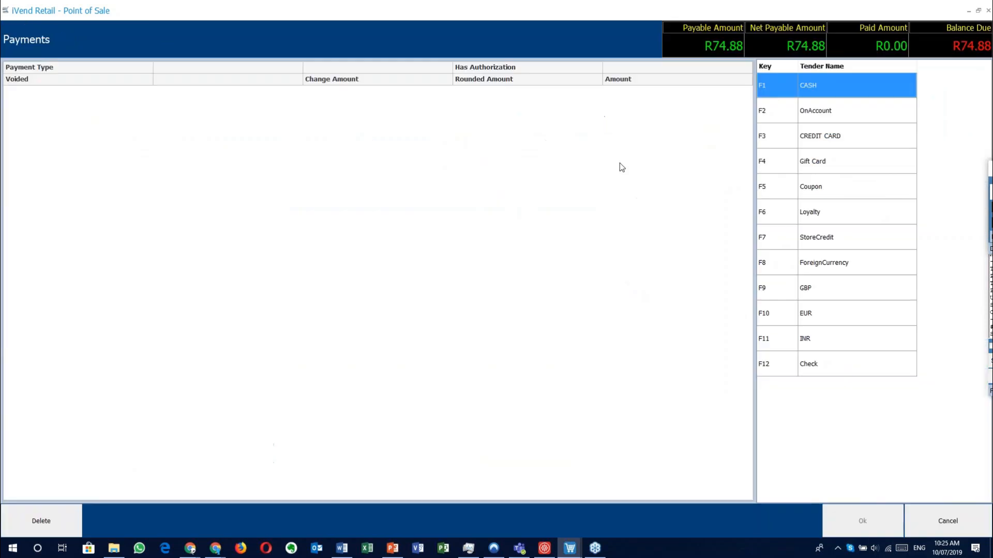
{"action": "left_click", "coordinate": [837, 85]}
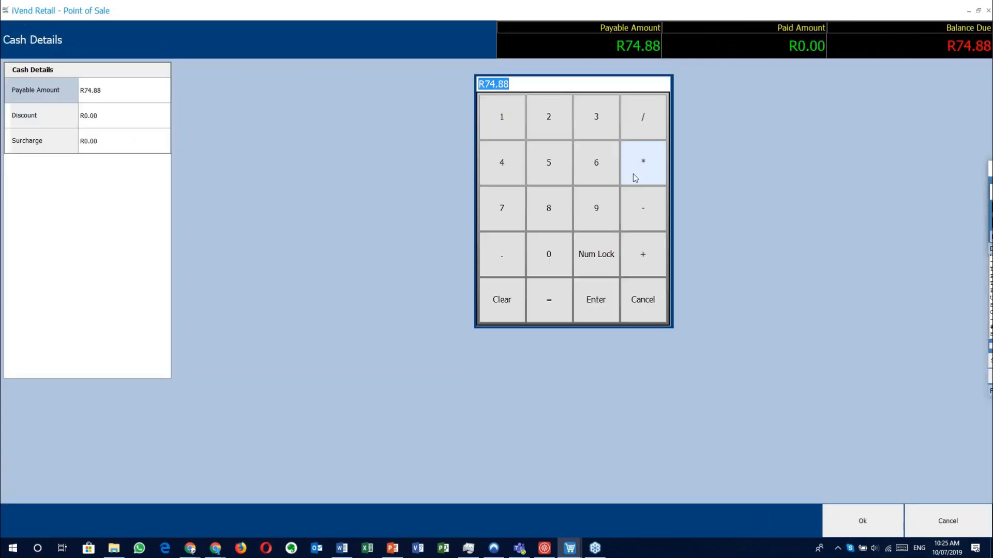
{"action": "left_click", "coordinate": [551, 165]}
{"action": "left_click", "coordinate": [551, 255]}
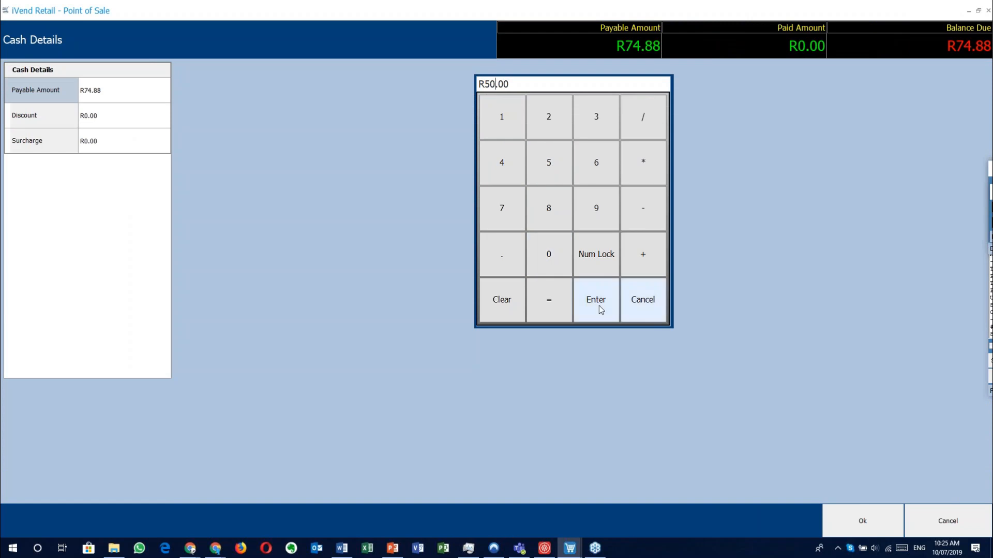
{"action": "left_click", "coordinate": [599, 307]}
{"action": "left_click", "coordinate": [864, 522]}
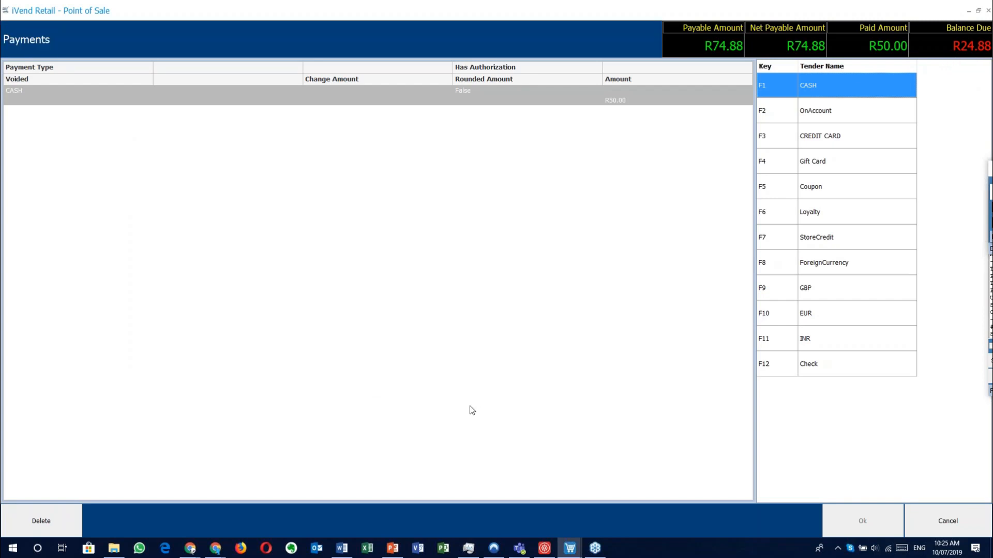
Step: In the Management Console, review the profile settings from Change Amount Currency through Auto Add Cashier As Sales Person
{"action": "left_click", "coordinate": [545, 548]}
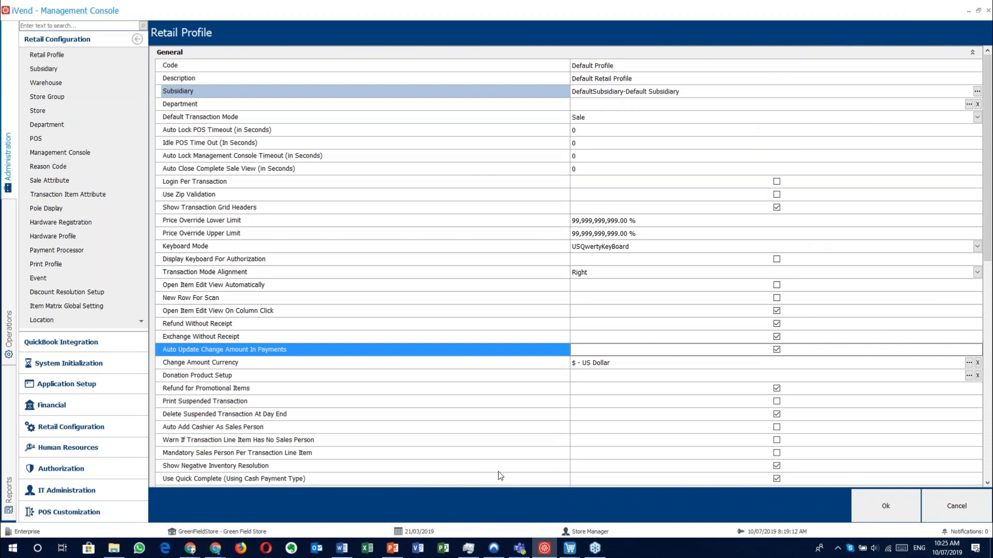
{"action": "left_click", "coordinate": [371, 363]}
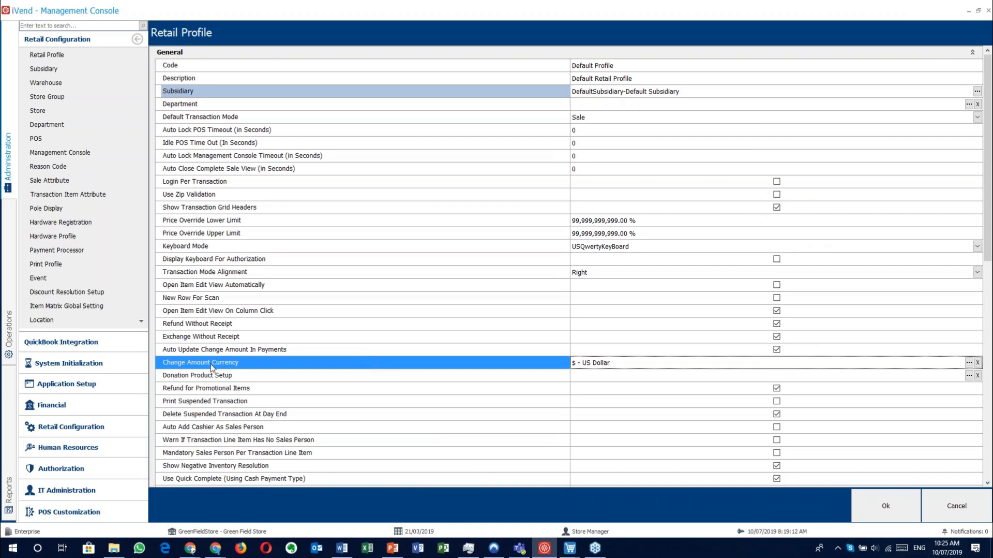
{"action": "left_click", "coordinate": [319, 380]}
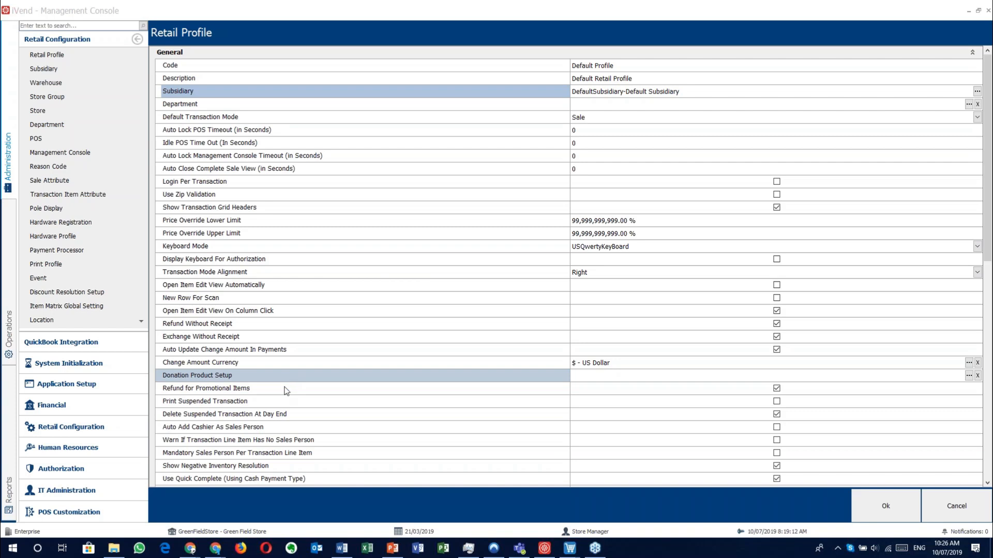
{"action": "left_click", "coordinate": [385, 396]}
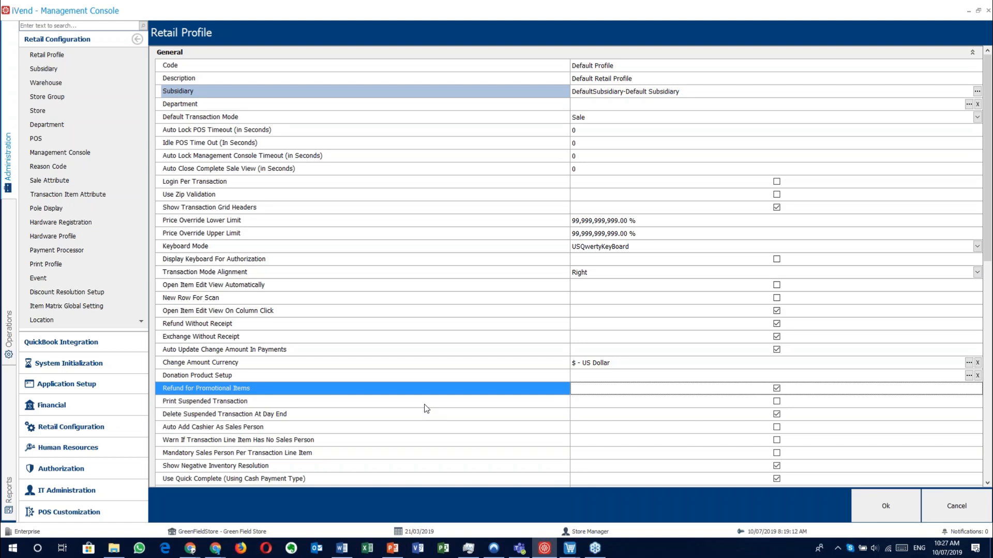
{"action": "left_click", "coordinate": [425, 404]}
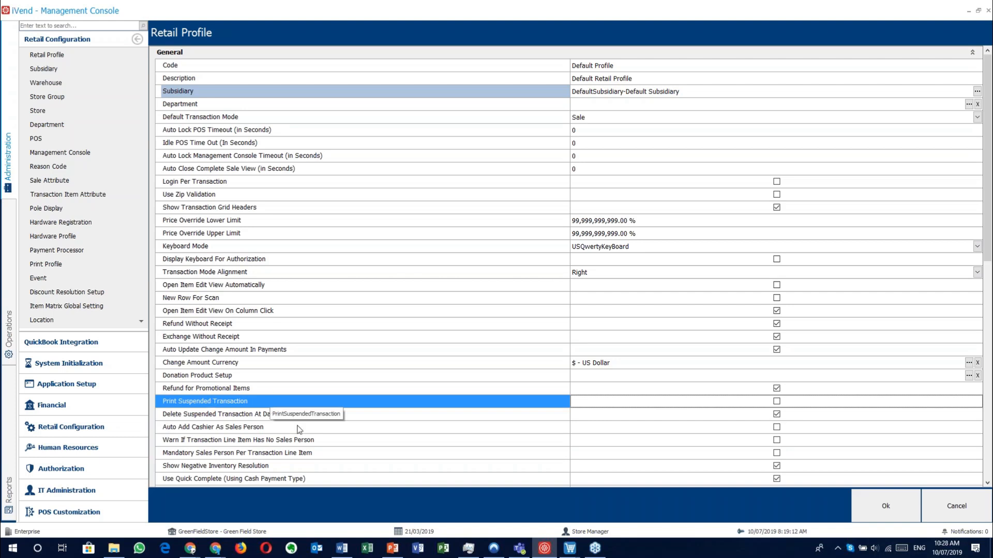
{"action": "left_click", "coordinate": [350, 418]}
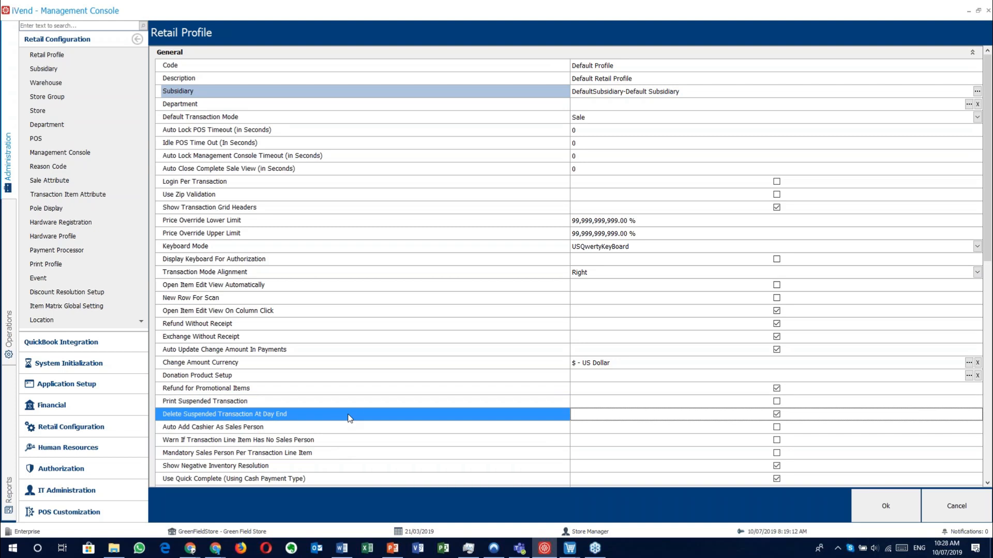
{"action": "left_click", "coordinate": [311, 430]}
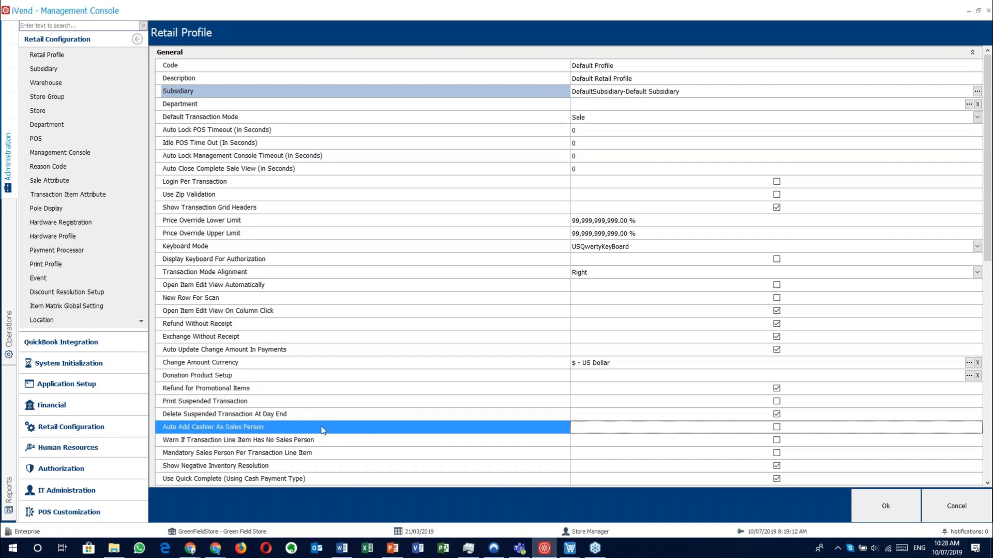
Step: Compare the Auto Add Cashier As Sales Person, Warn If Transaction Line Item Has No Sales Person and Mandatory Sales Person settings
{"action": "scroll", "coordinate": [344, 442], "scroll_direction": "down", "scroll_amount": 4}
{"action": "left_click", "coordinate": [321, 288]}
{"action": "left_click", "coordinate": [322, 300]}
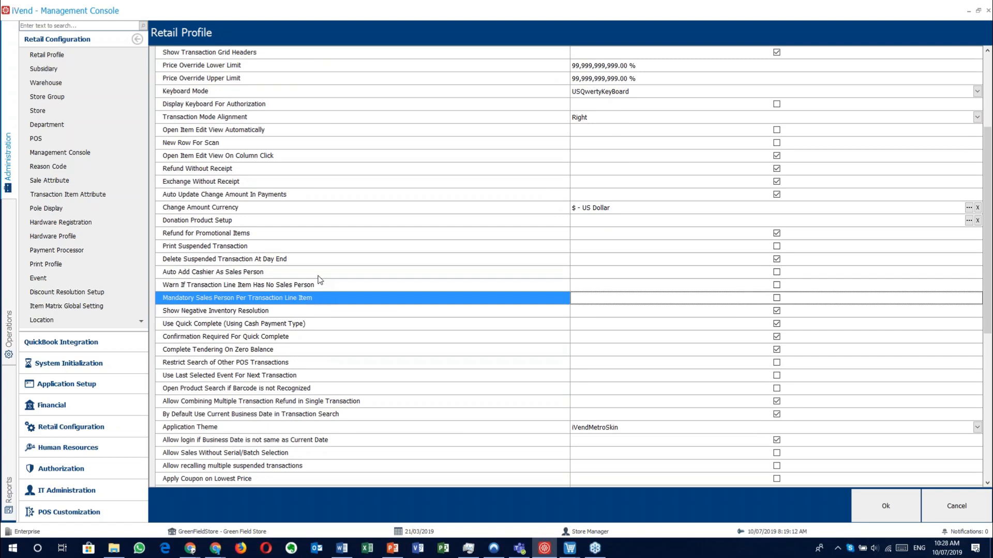
{"action": "left_click", "coordinate": [318, 276]}
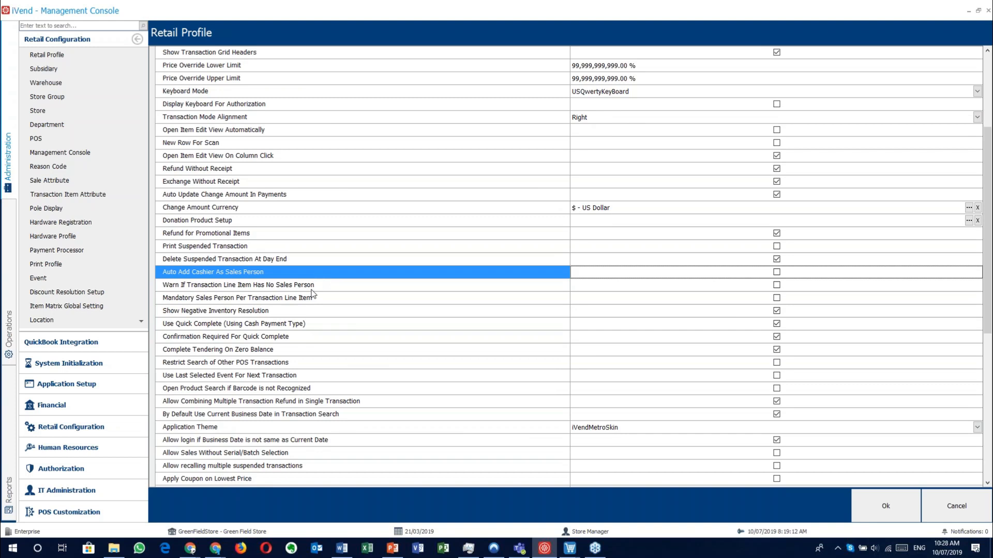
{"action": "left_click", "coordinate": [318, 299]}
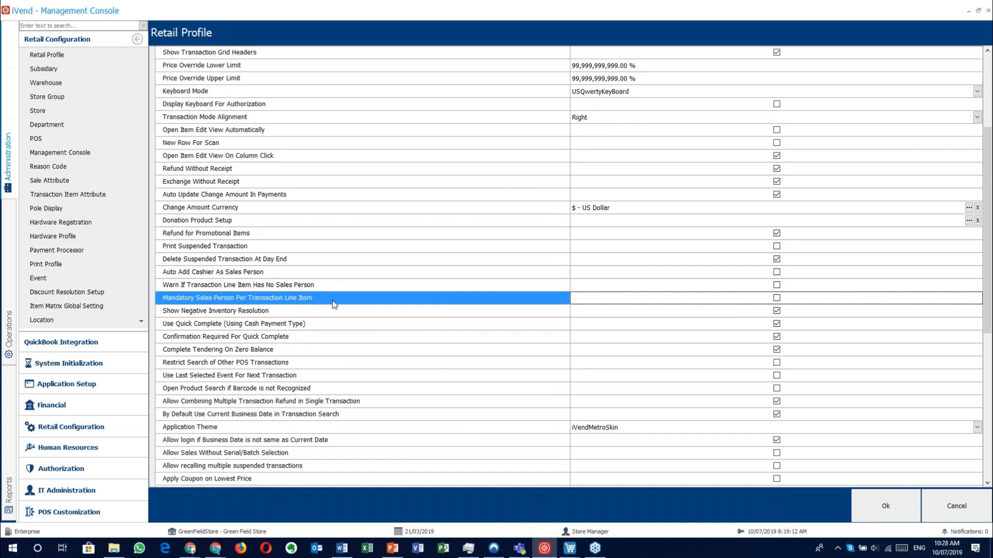
{"action": "left_click", "coordinate": [317, 274]}
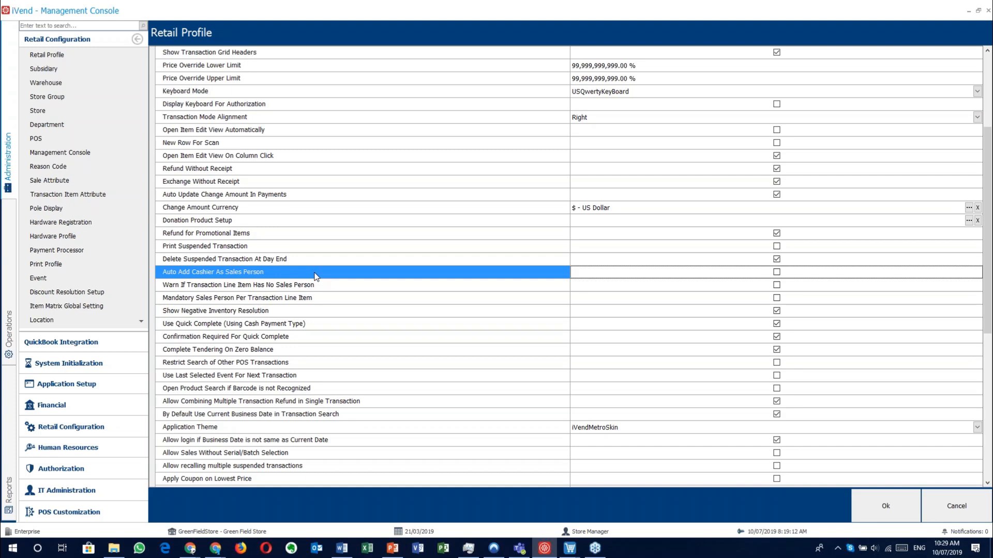
{"action": "left_click", "coordinate": [325, 285]}
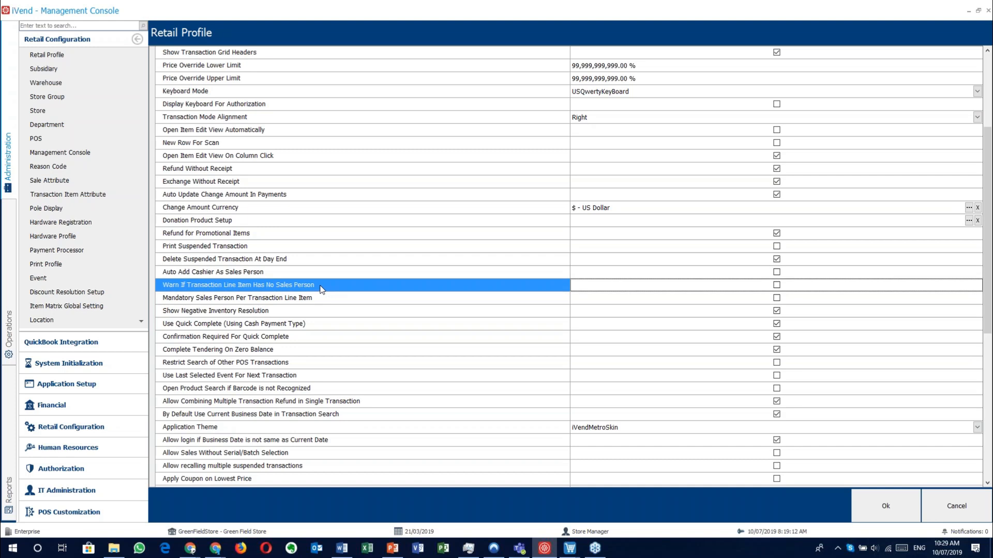
{"action": "left_click", "coordinate": [249, 300]}
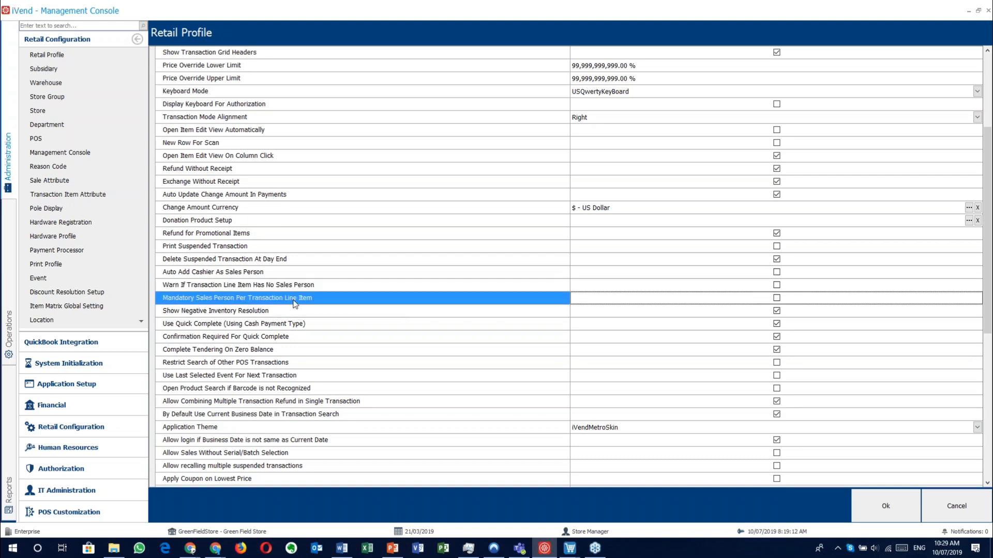
{"action": "left_click", "coordinate": [303, 264]}
{"action": "left_click", "coordinate": [306, 272]}
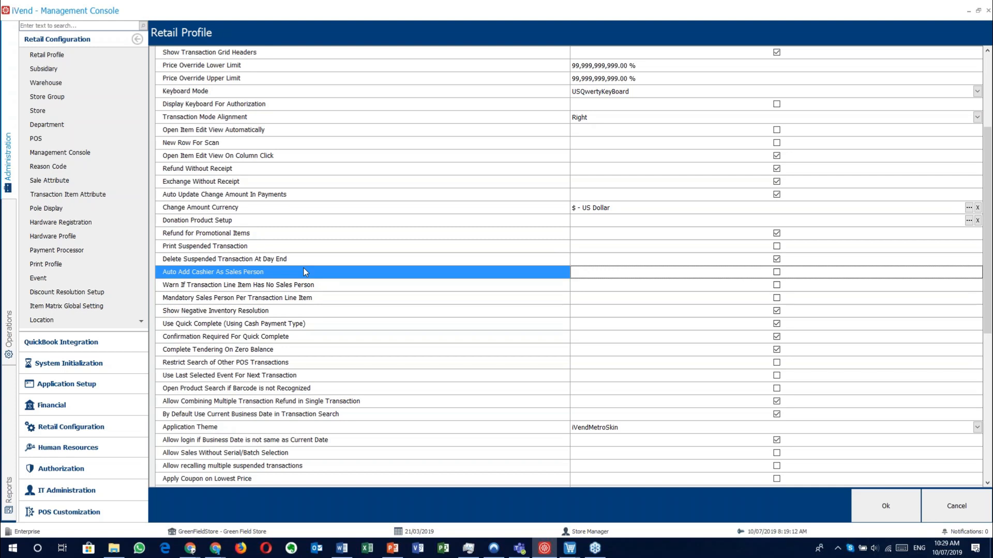
Step: Review the Show Negative Inventory Resolution and Use Quick Complete settings, and switch to iVend Point of Sale
{"action": "left_click", "coordinate": [329, 311]}
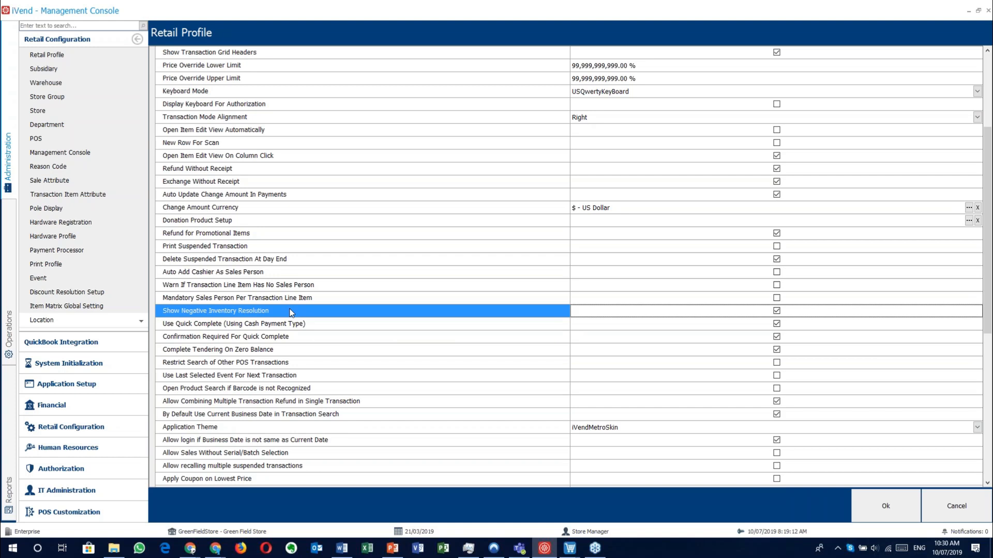
{"action": "left_click", "coordinate": [297, 326]}
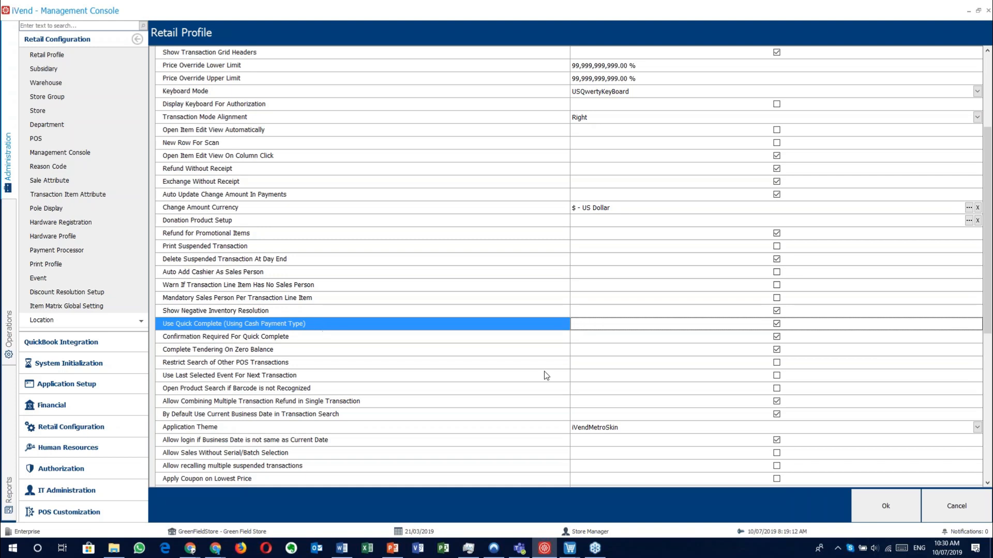
{"action": "mouse_move", "coordinate": [570, 547]}
{"action": "left_click", "coordinate": [450, 510]}
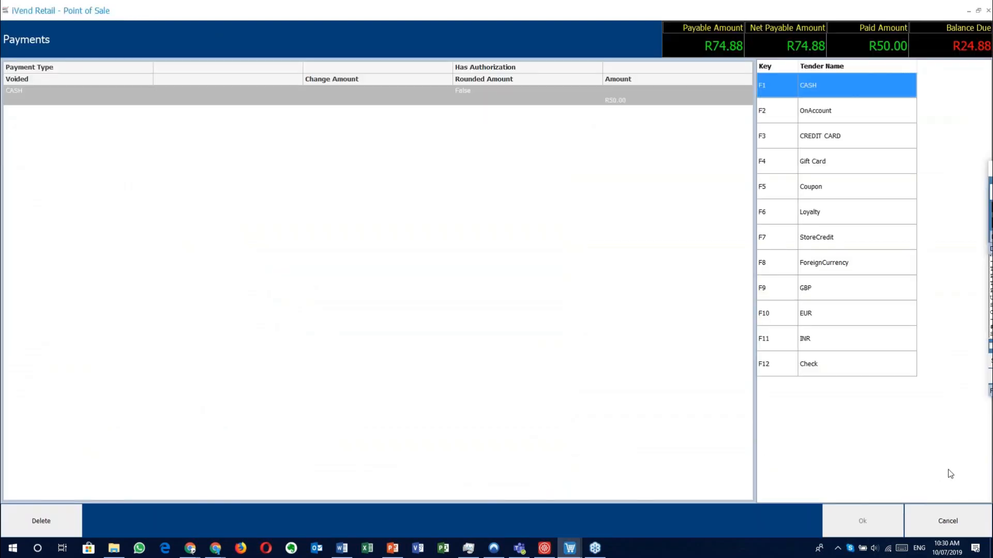
Step: Set the cash payment to R74.88 and complete the sale
{"action": "left_click", "coordinate": [834, 86]}
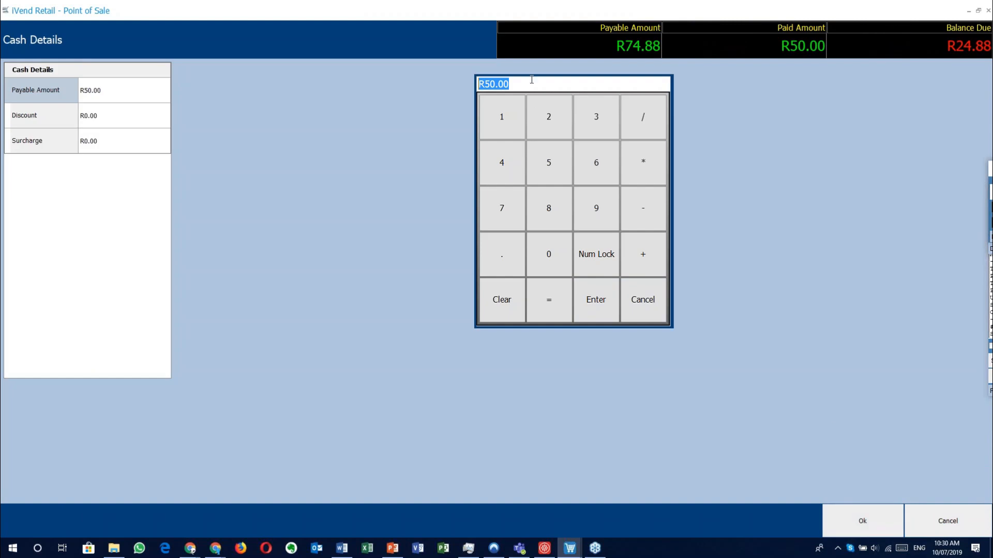
{"action": "type", "text": "0"}
{"action": "type", "text": "74.88"}
{"action": "left_click", "coordinate": [861, 520]}
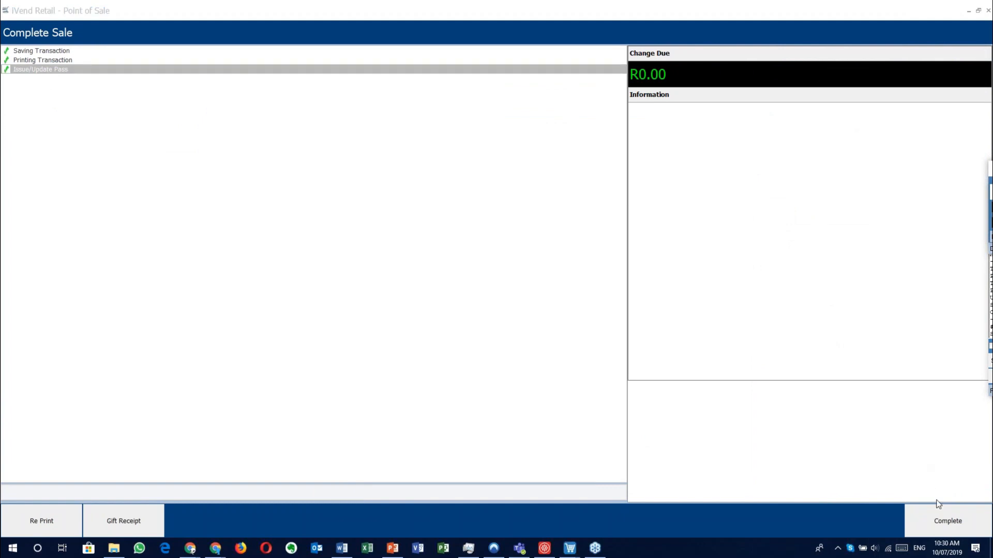
{"action": "left_click", "coordinate": [951, 532]}
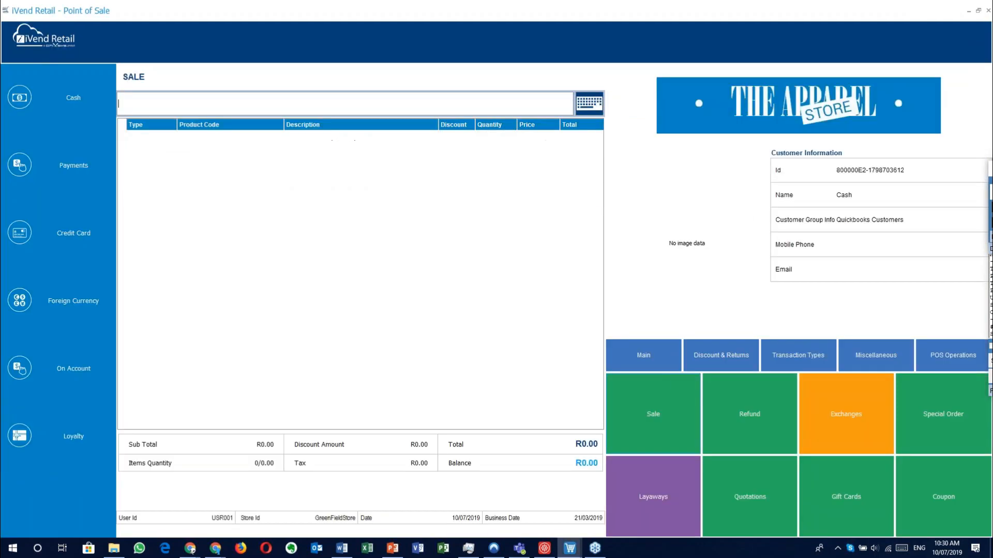
Step: Show the main transaction functions and add item 100103 to a new sale
{"action": "left_click", "coordinate": [635, 366]}
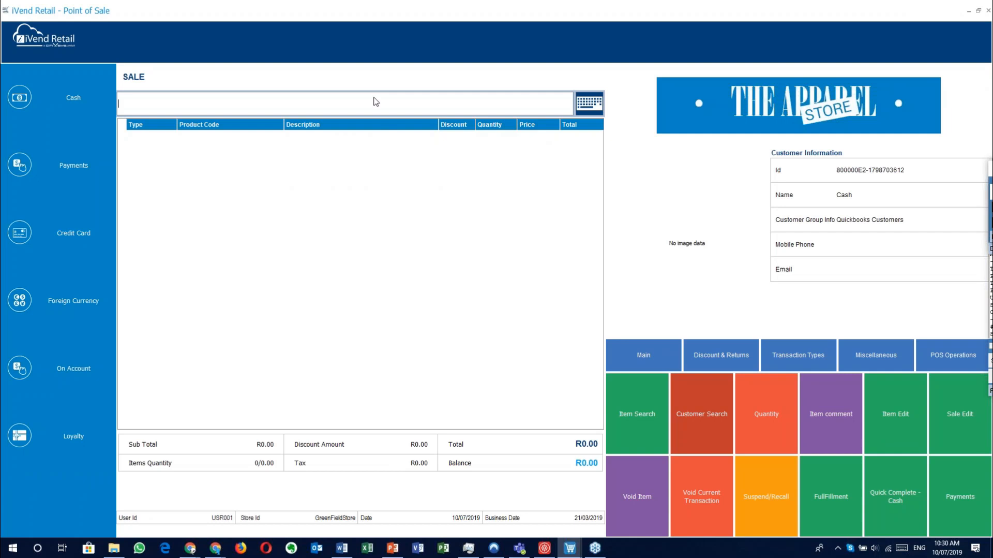
{"action": "type", "text": "800100"}
{"action": "key", "text": "Return"}
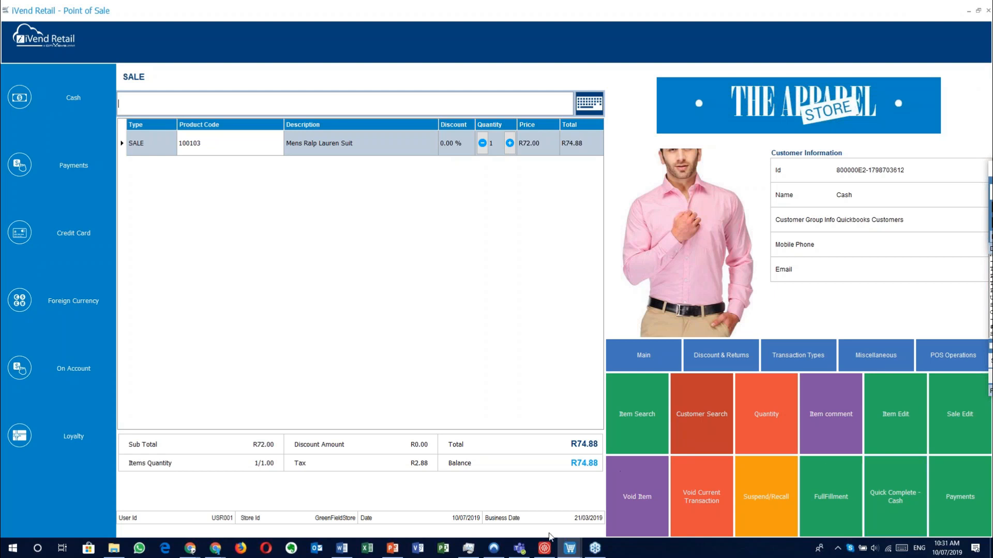
Step: Review the Confirmation Required For Quick Complete setting in the Management Console, and go back to iVend Point of Sale
{"action": "left_click", "coordinate": [545, 547]}
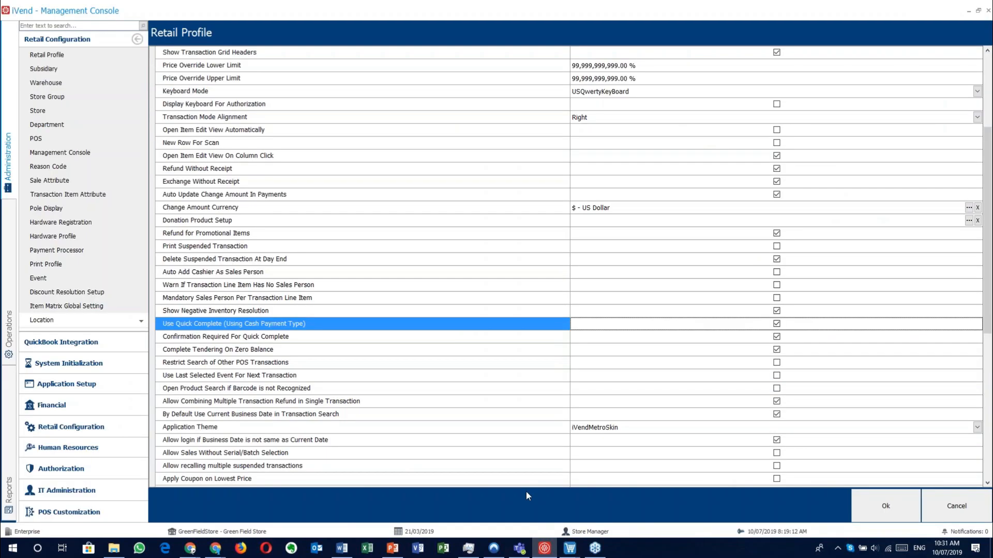
{"action": "left_click", "coordinate": [309, 338]}
{"action": "mouse_move", "coordinate": [571, 548]}
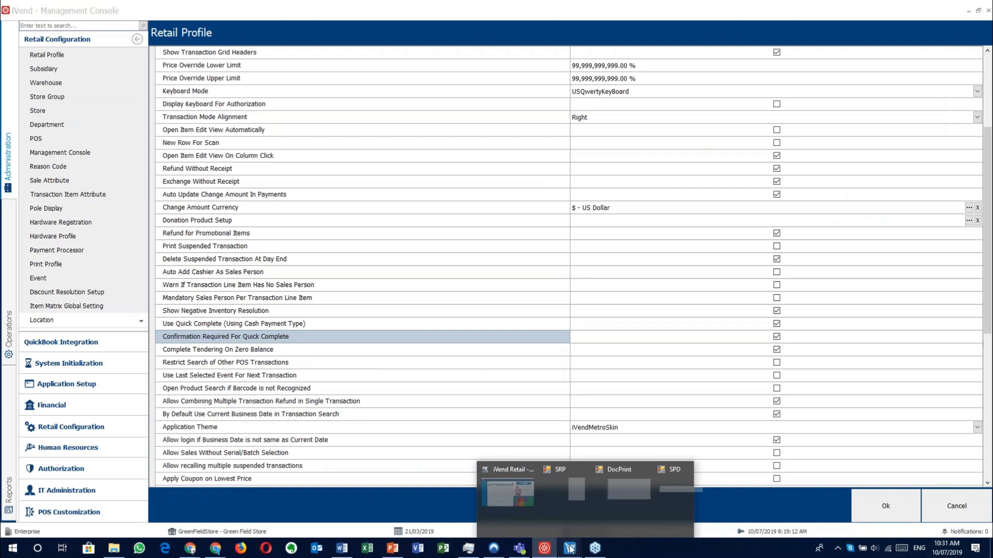
{"action": "left_click", "coordinate": [450, 500]}
Step: Bring up the Quick Complete cash confirmation for the current sale, decline it, and return to the Management Console
{"action": "left_click", "coordinate": [893, 498]}
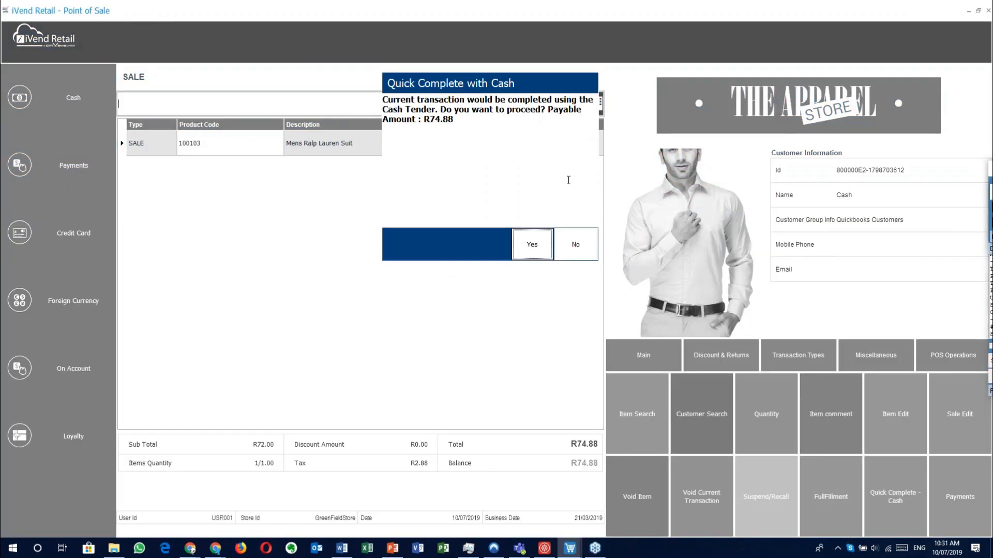
{"action": "left_click", "coordinate": [580, 244]}
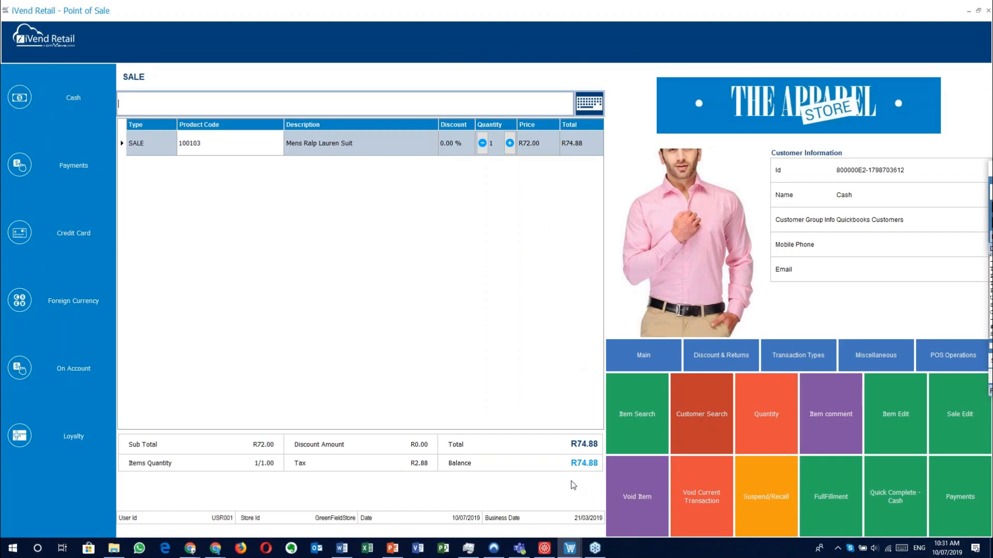
{"action": "left_click", "coordinate": [552, 548]}
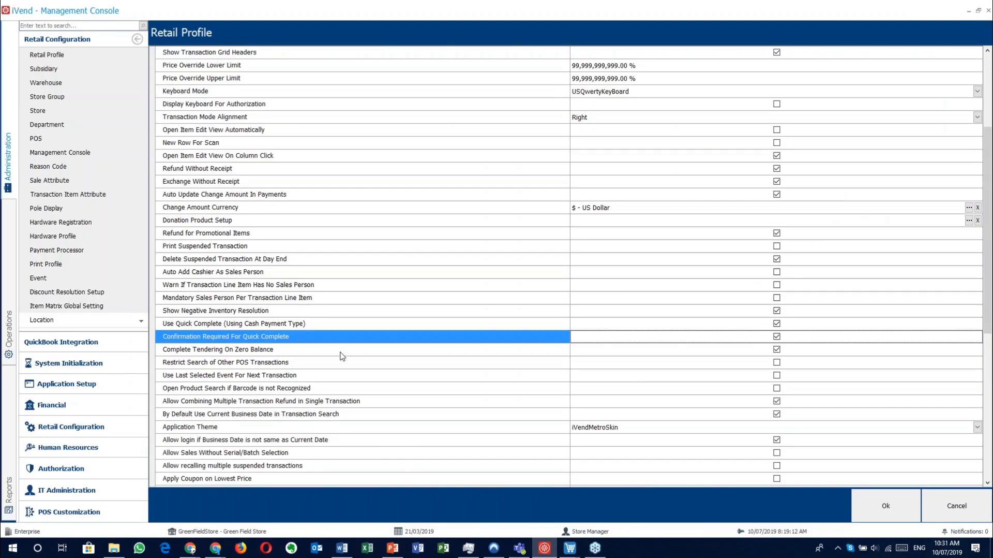
Step: Review the Complete Tendering On Zero Balance, Restrict Search of Other POS Transactions and Use Last Selected Event For Next Transaction settings
{"action": "left_click", "coordinate": [331, 352]}
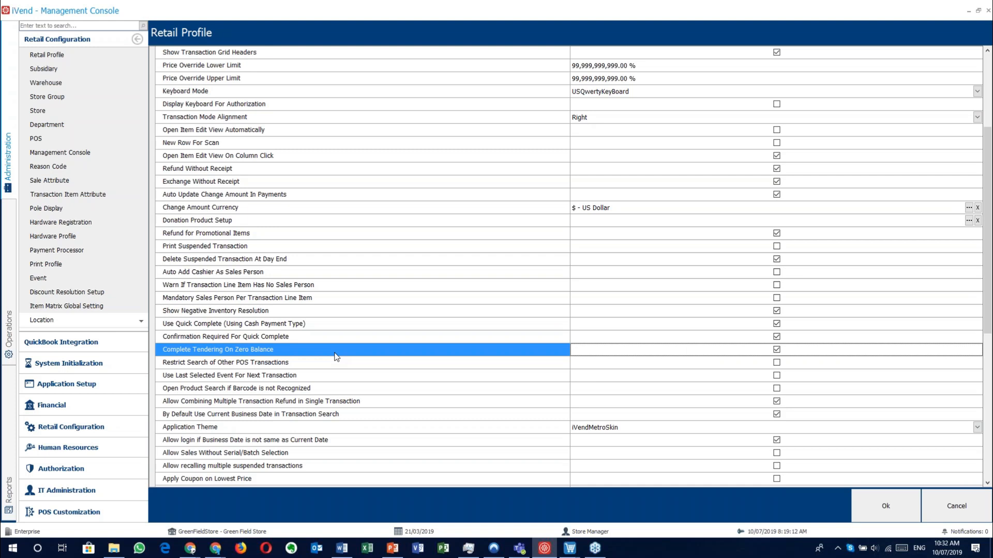
{"action": "left_click", "coordinate": [335, 363]}
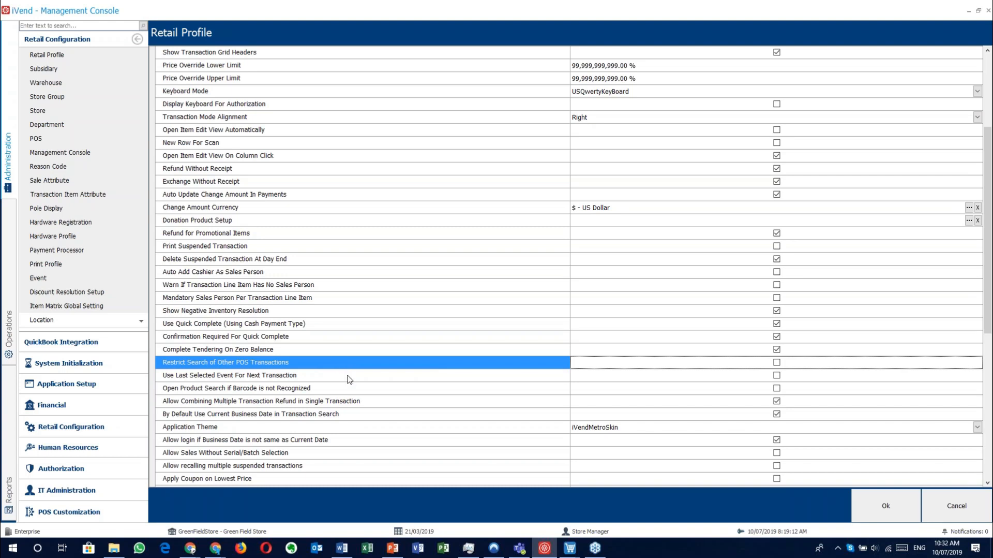
{"action": "left_click", "coordinate": [349, 378]}
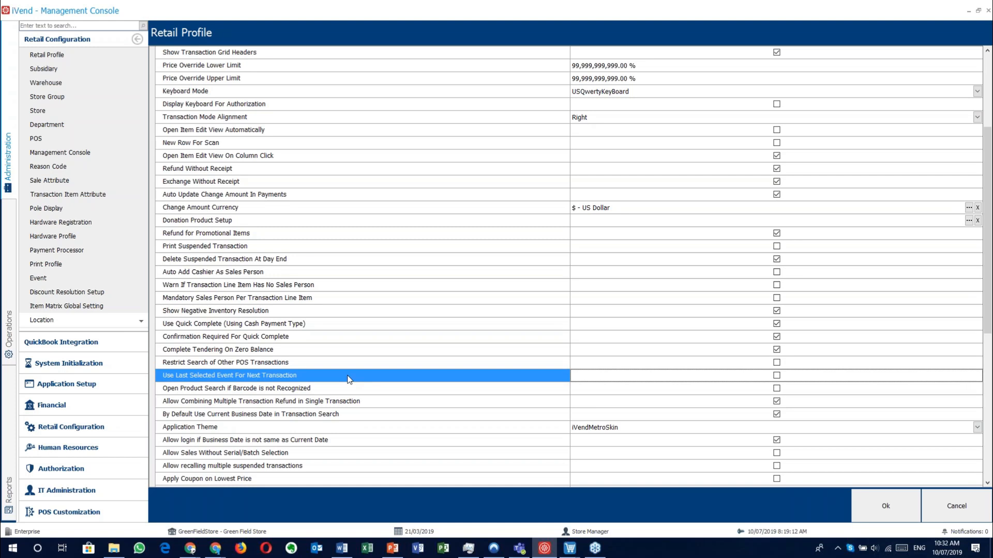
Step: Switch to iVend Point of Sale, show the available transaction types for the current sale, and return to the Management Console
{"action": "mouse_move", "coordinate": [570, 547]}
{"action": "left_click", "coordinate": [434, 494]}
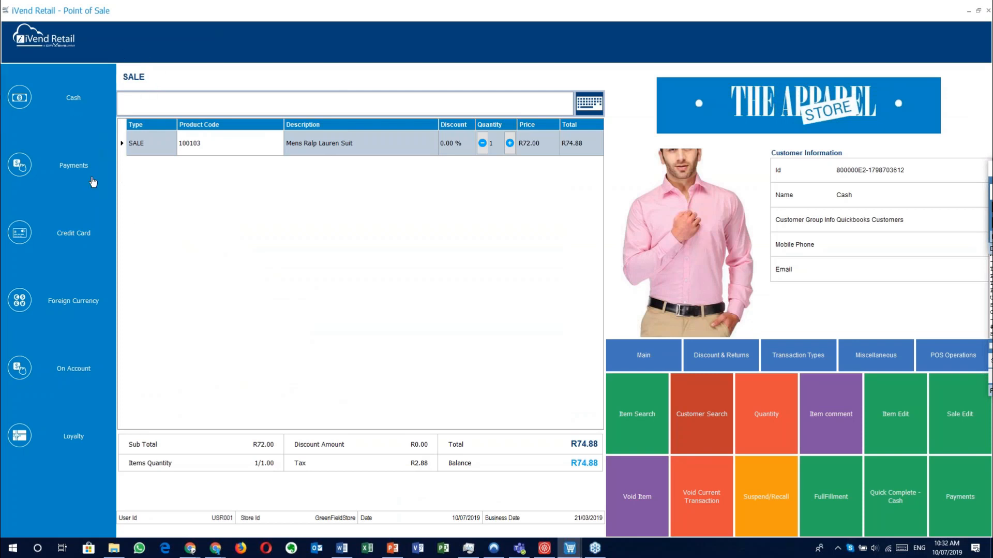
{"action": "left_click", "coordinate": [800, 359]}
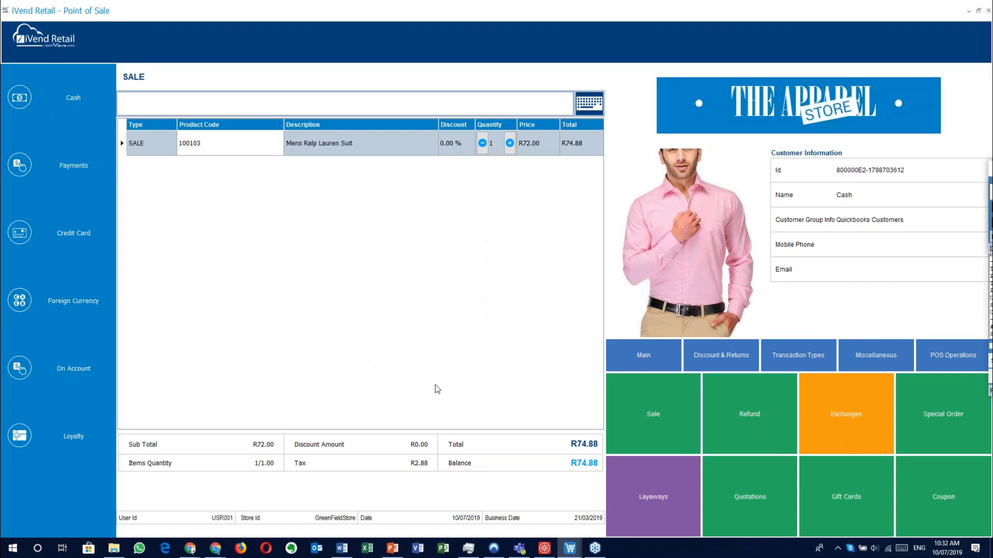
{"action": "left_click", "coordinate": [546, 547]}
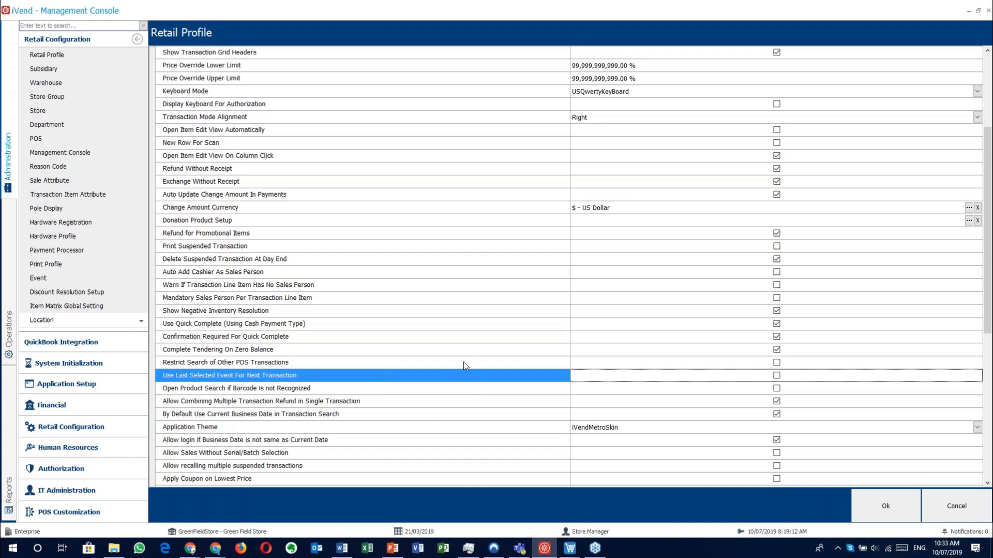
Step: Review the settings for unrecognized-barcode product search, combining multiple transaction refunds, and using the current business date in transaction search
{"action": "left_click", "coordinate": [444, 392]}
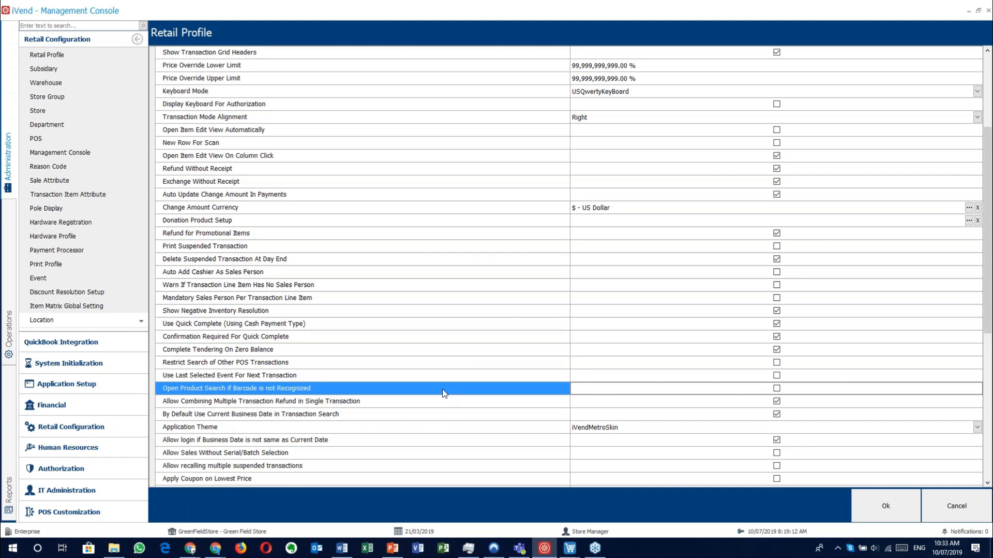
{"action": "left_click", "coordinate": [419, 401]}
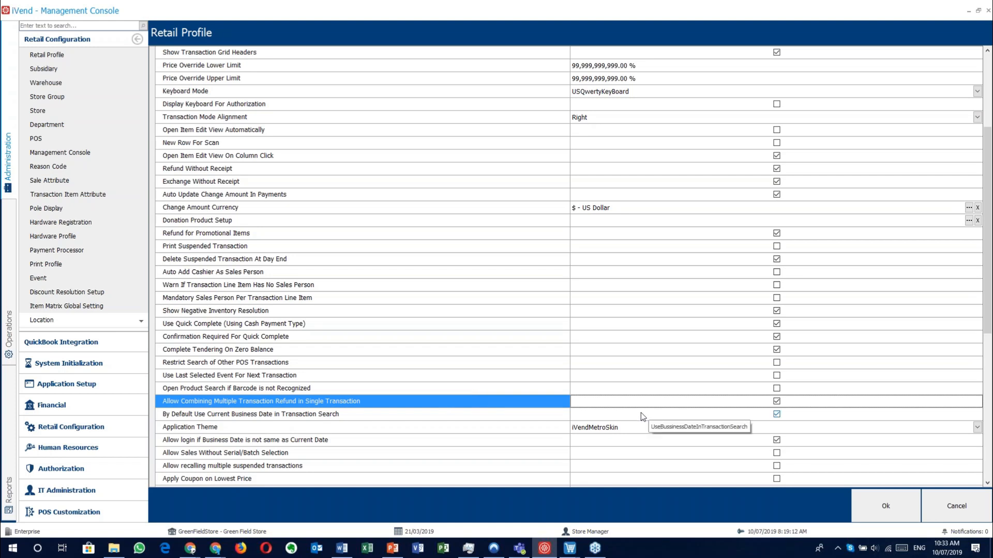
{"action": "left_click", "coordinate": [356, 415]}
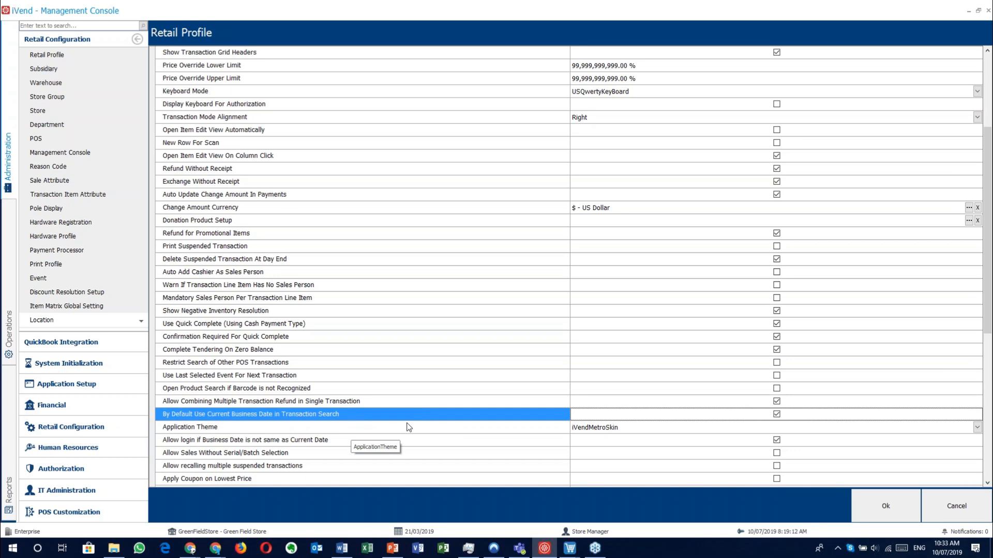
Step: Browse the available application themes and try the Pumpkin theme
{"action": "scroll", "coordinate": [407, 424], "scroll_direction": "down", "scroll_amount": 4}
{"action": "left_click", "coordinate": [396, 272]}
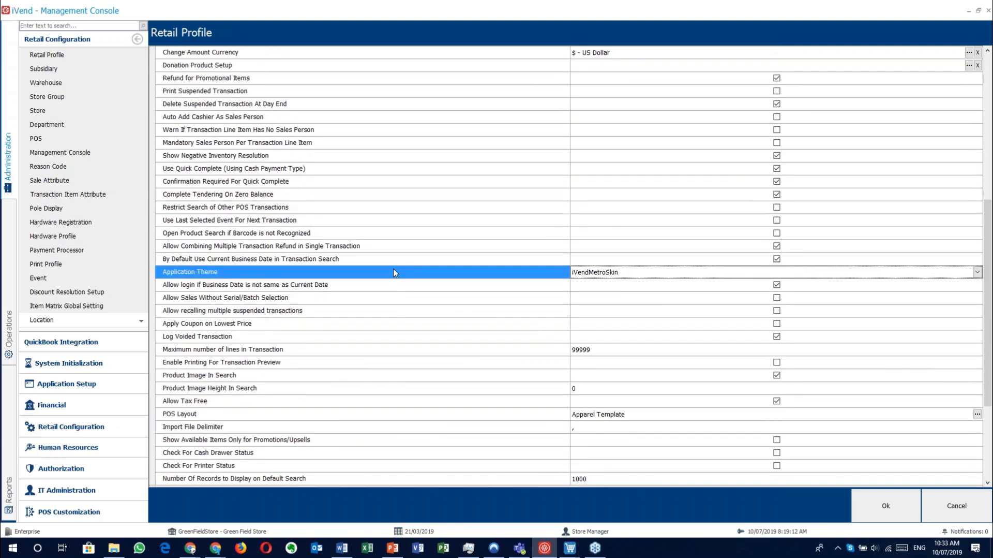
{"action": "left_click", "coordinate": [977, 272]}
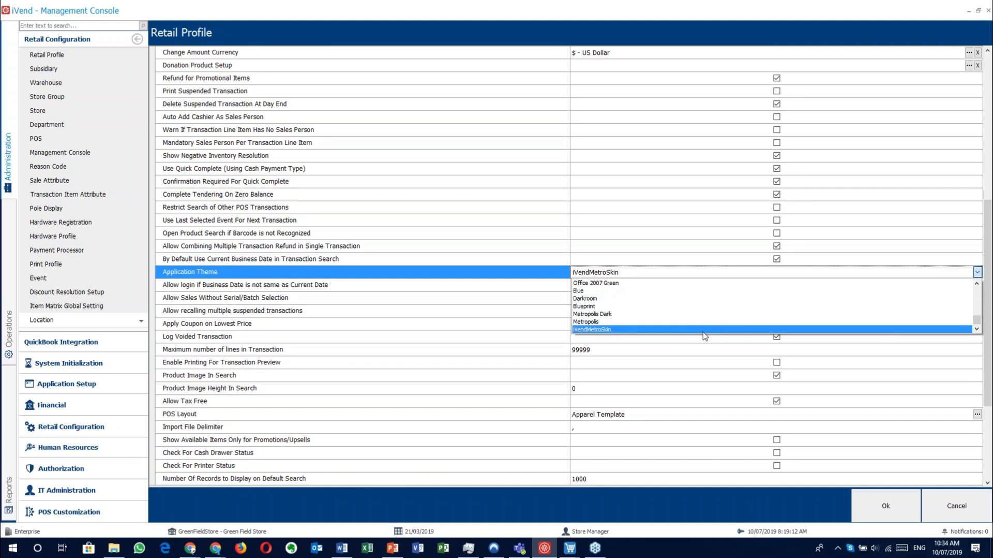
{"action": "scroll", "coordinate": [683, 318], "scroll_direction": "up", "scroll_amount": 3}
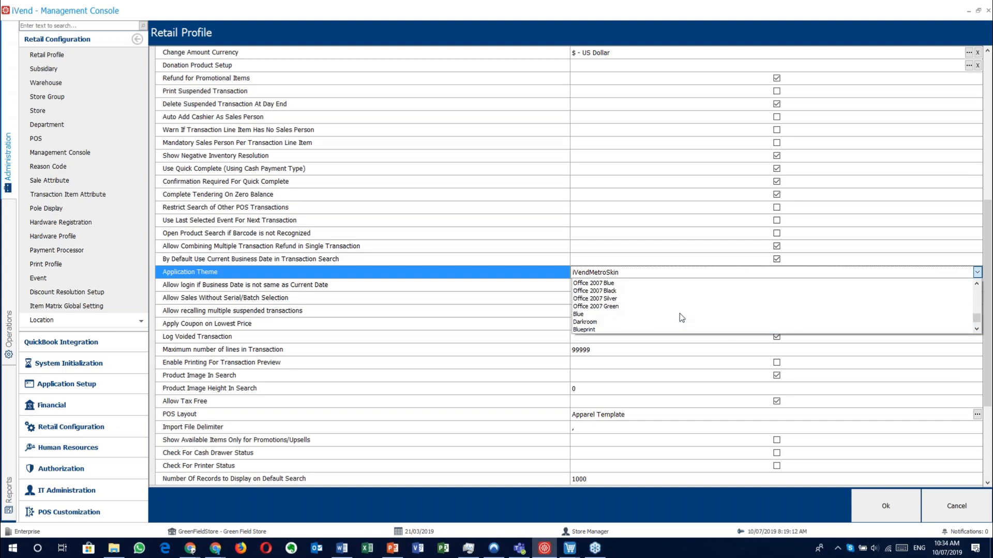
{"action": "scroll", "coordinate": [683, 317], "scroll_direction": "up", "scroll_amount": 3}
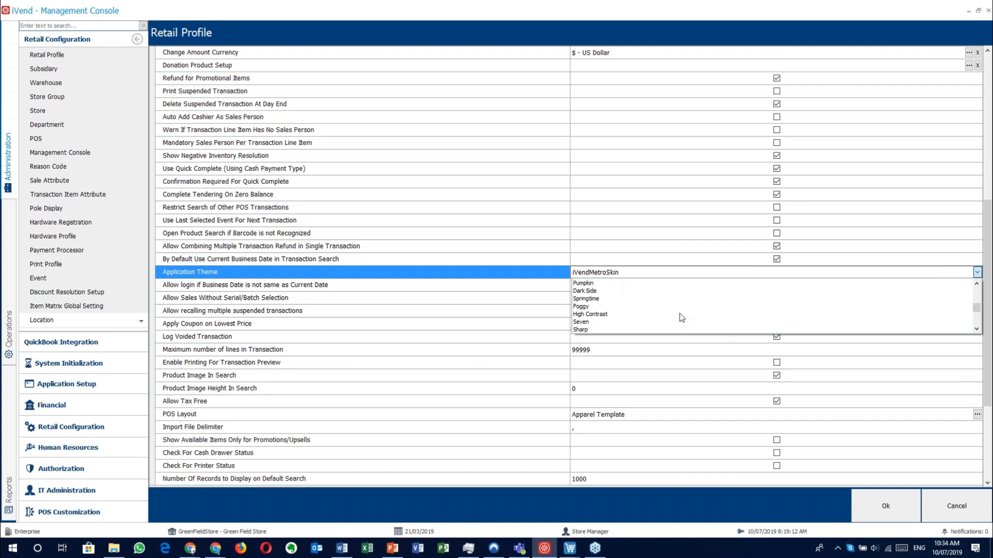
{"action": "left_click", "coordinate": [661, 286]}
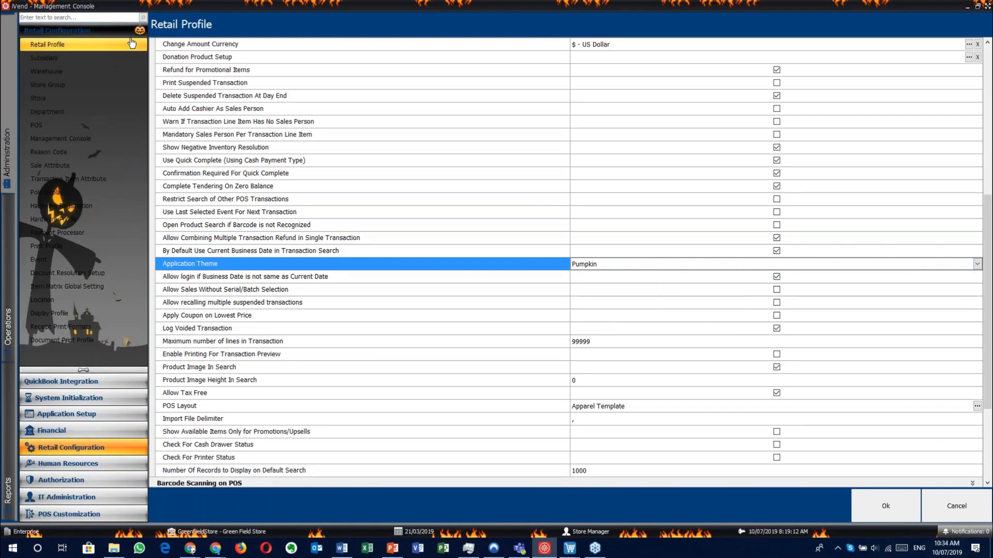
Step: Try the Xmas 2008 Blue application theme, and set the theme back to iVendMetroSkin
{"action": "left_click", "coordinate": [672, 264]}
{"action": "left_click", "coordinate": [642, 291]}
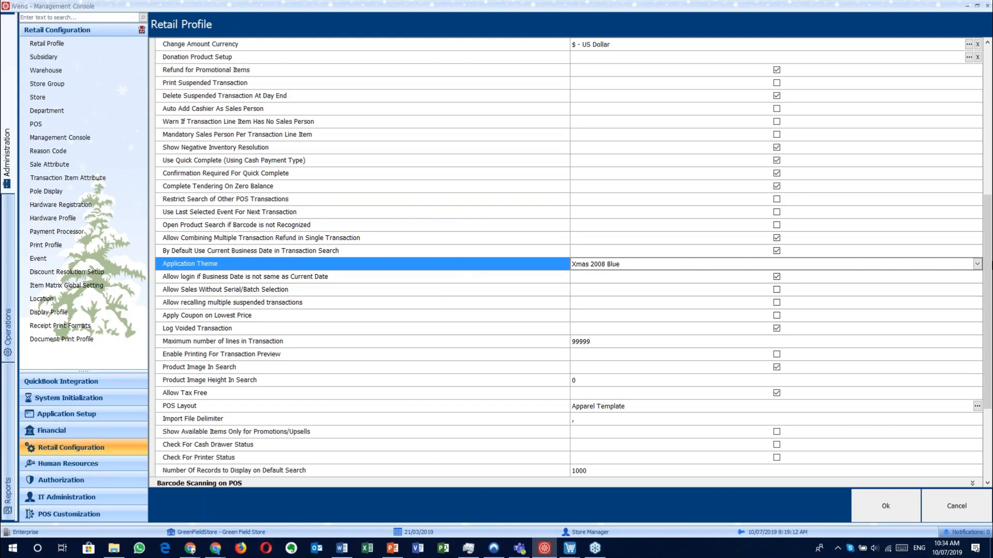
{"action": "left_click", "coordinate": [977, 264]}
{"action": "scroll", "coordinate": [813, 311], "scroll_direction": "down", "scroll_amount": 10}
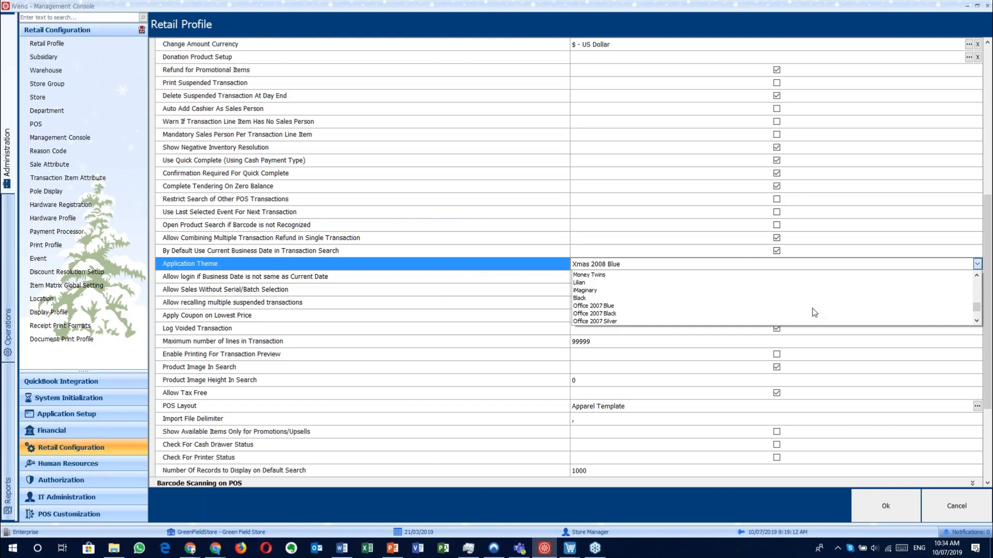
{"action": "left_click", "coordinate": [815, 322]}
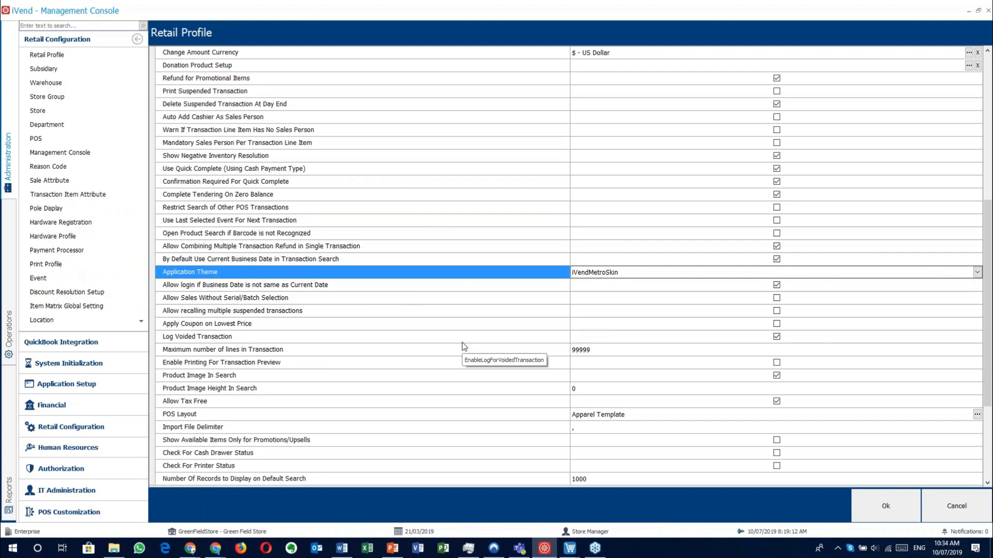
Step: Review the Allow login if Business Date is not same as Current Date setting and the general settings below it
{"action": "left_click", "coordinate": [443, 288]}
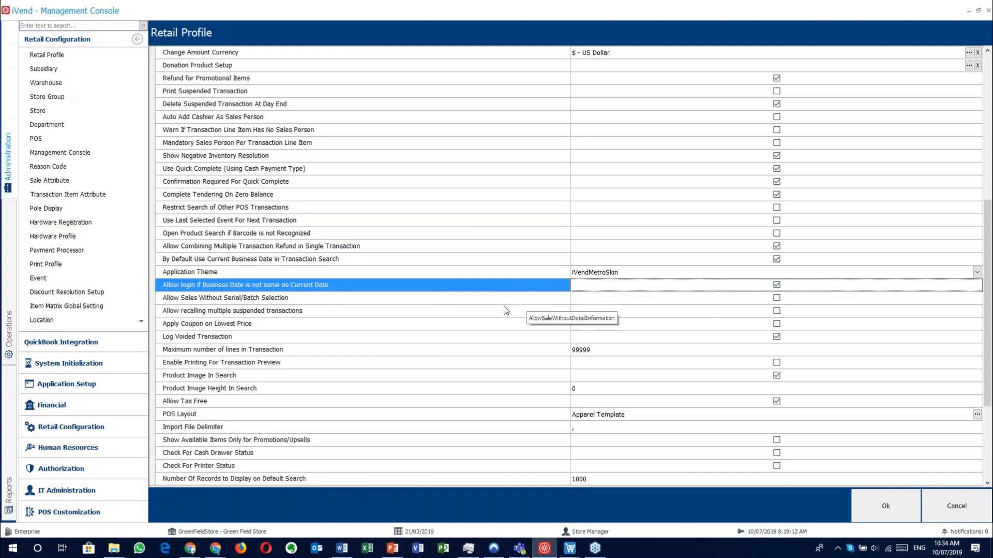
{"action": "scroll", "coordinate": [439, 329], "scroll_direction": "down", "scroll_amount": 4}
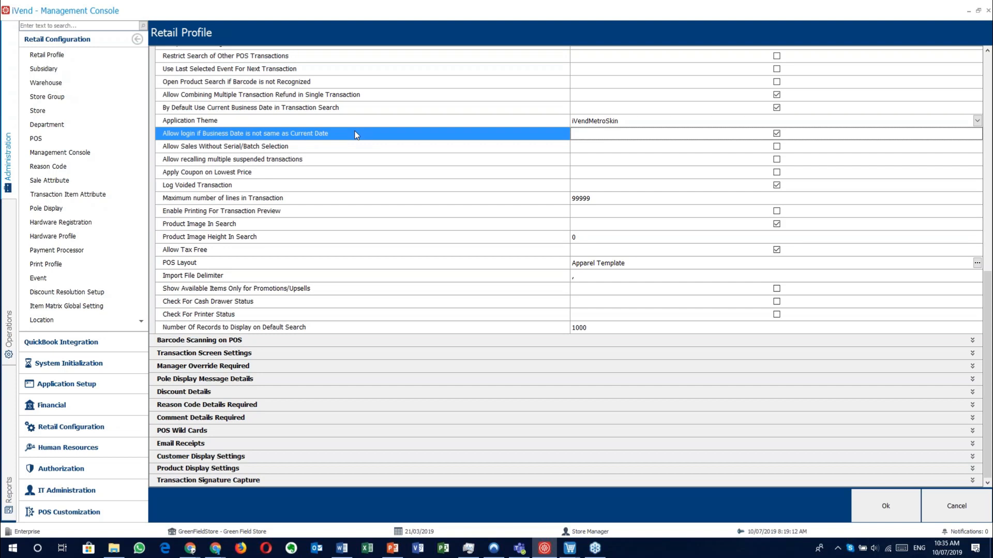
Step: Review the settings for sales without serial/batch selection, recalling multiple suspended transactions, and applying coupons on the lowest price
{"action": "left_click", "coordinate": [344, 147]}
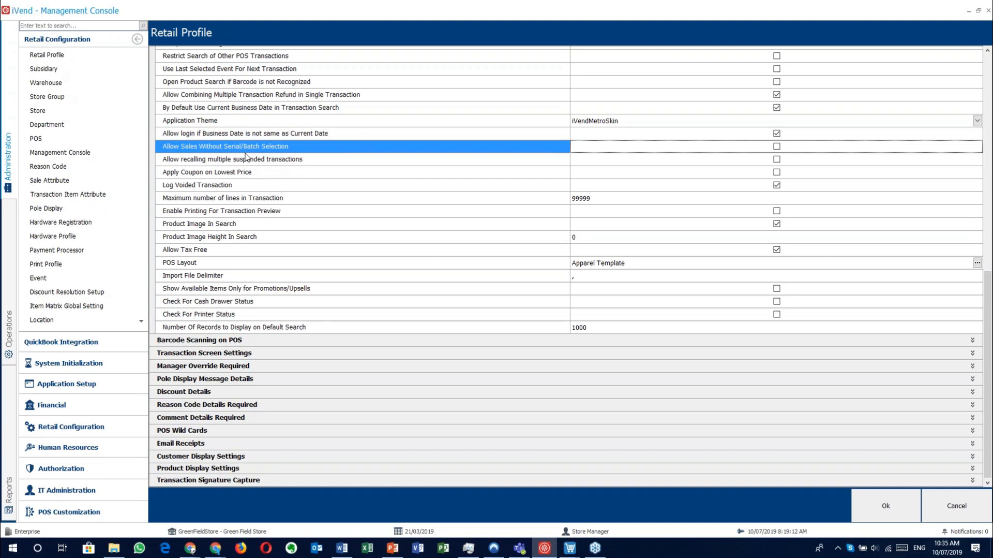
{"action": "left_click", "coordinate": [290, 162]}
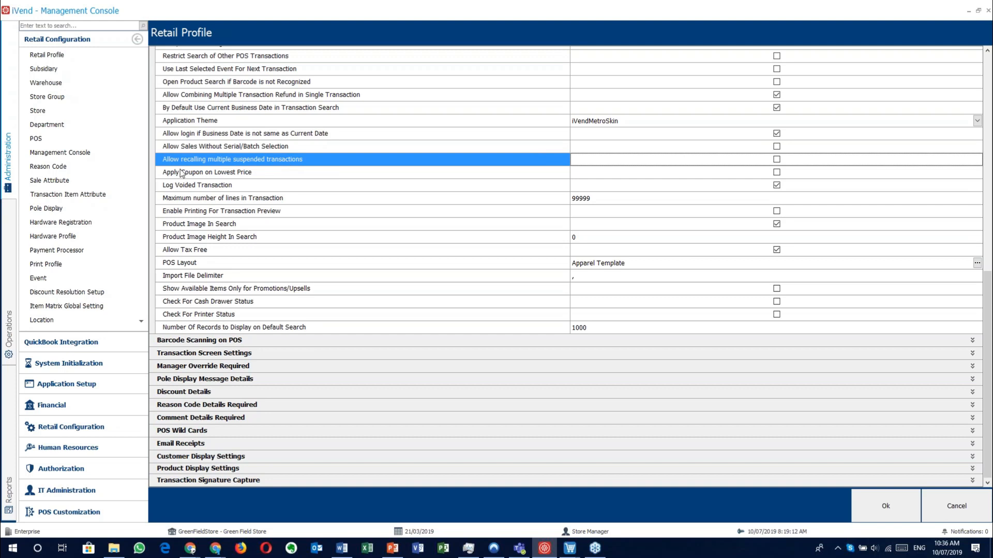
{"action": "left_click", "coordinate": [305, 177]}
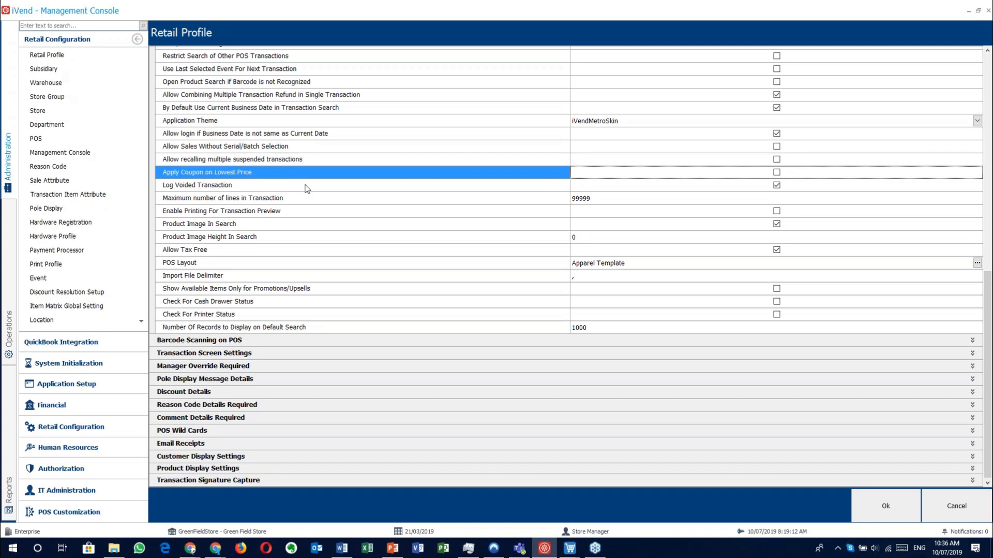
Step: Review the Log Voided Transaction and Maximum number of lines in Transaction settings
{"action": "left_click", "coordinate": [306, 187]}
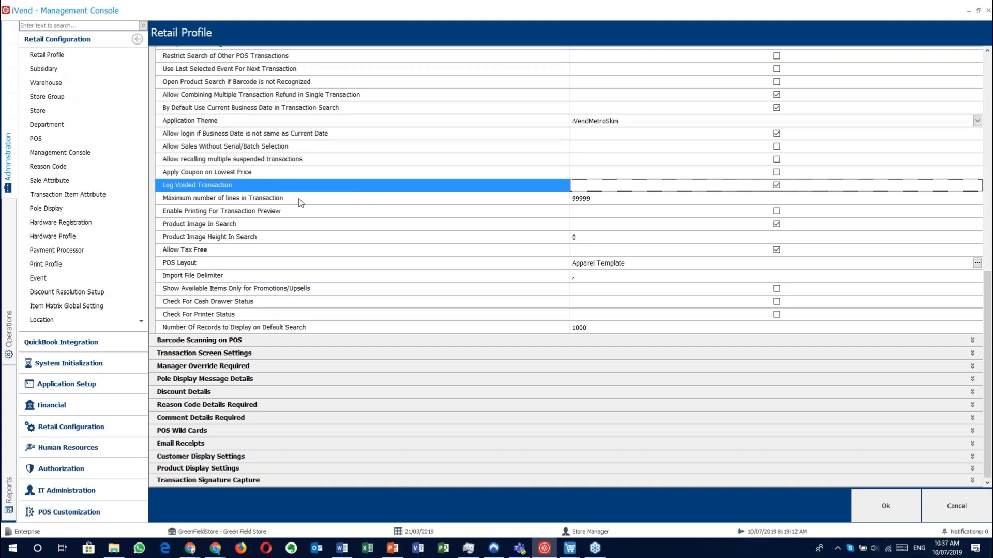
{"action": "left_click", "coordinate": [321, 203]}
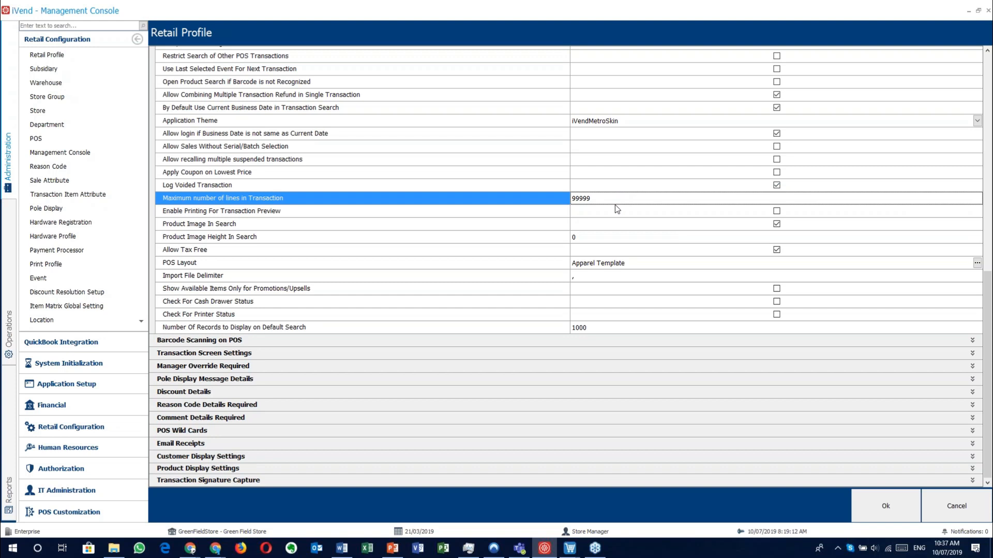
{"action": "left_click", "coordinate": [992, 151]}
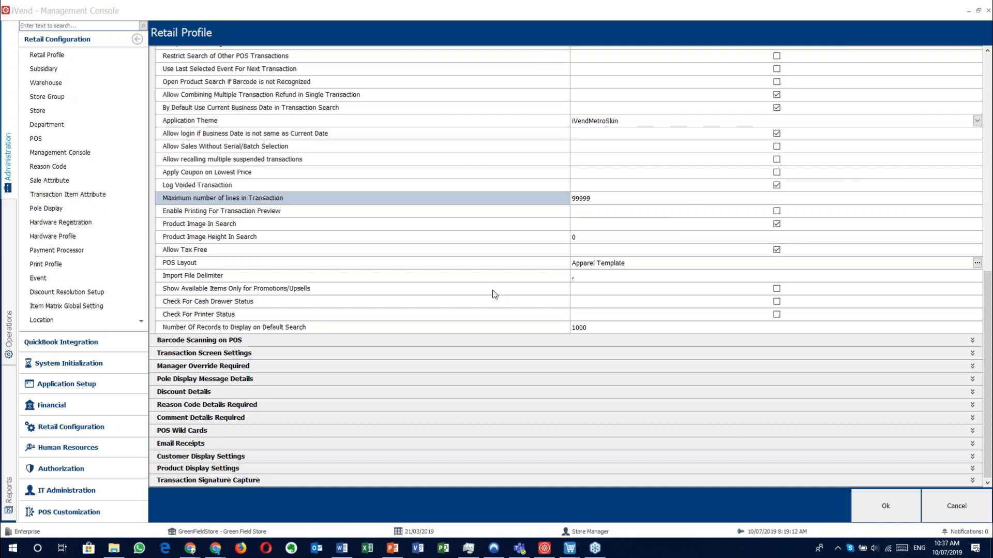
{"action": "left_click", "coordinate": [534, 202]}
{"action": "left_click", "coordinate": [425, 189]}
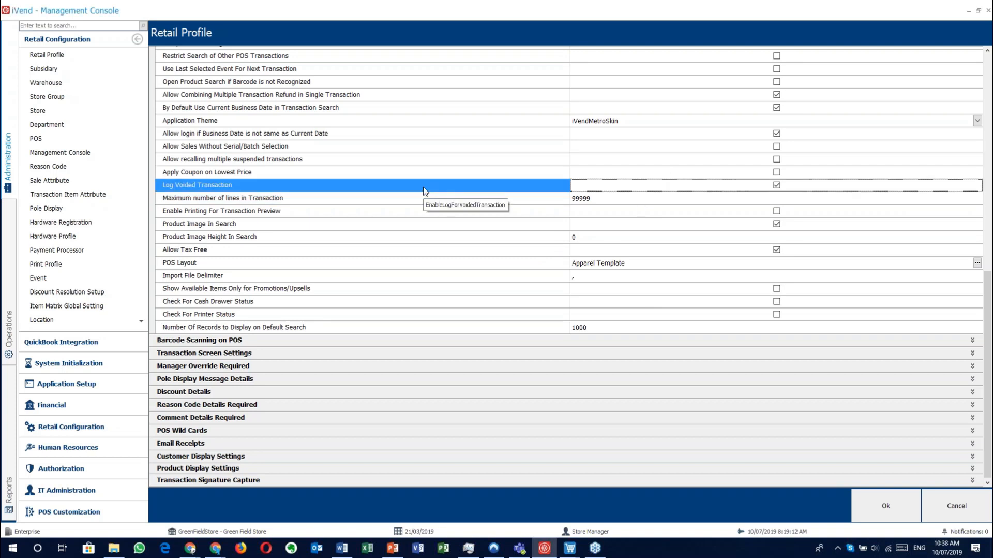
{"action": "left_click", "coordinate": [984, 152]}
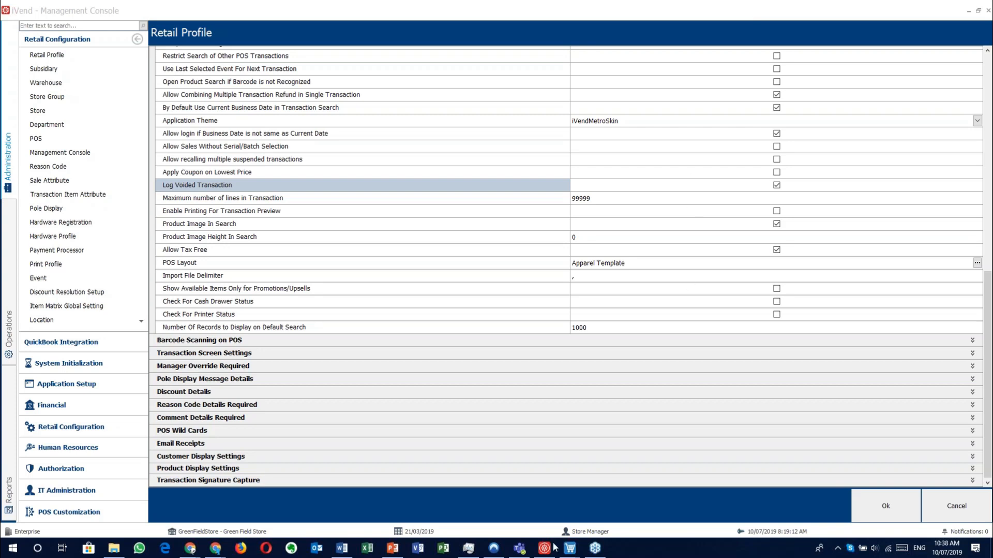
Step: Switch to the iVend Point of Sale and add product 100102 to the current sale
{"action": "mouse_move", "coordinate": [569, 547]}
{"action": "left_click", "coordinate": [429, 511]}
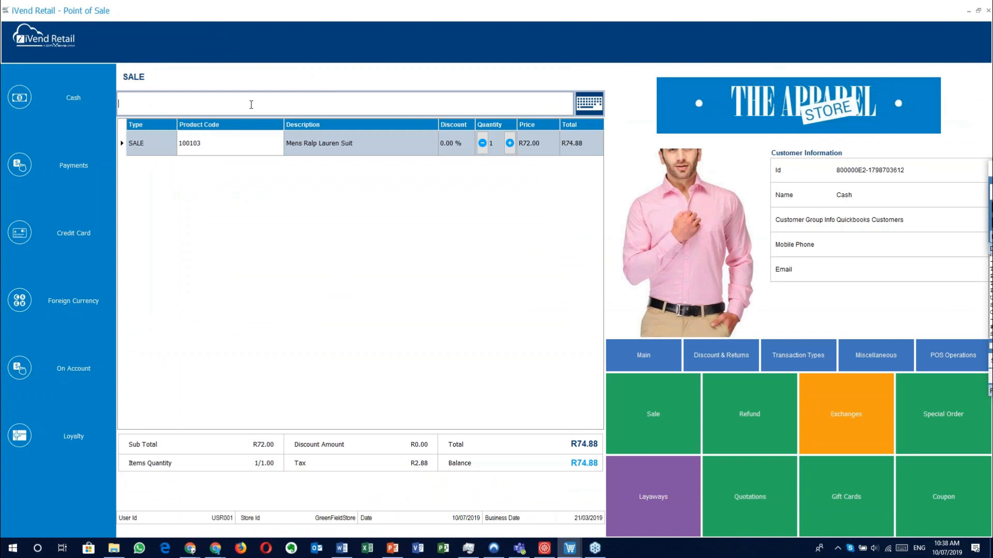
{"action": "type", "text": "100102"}
{"action": "key", "text": "Return"}
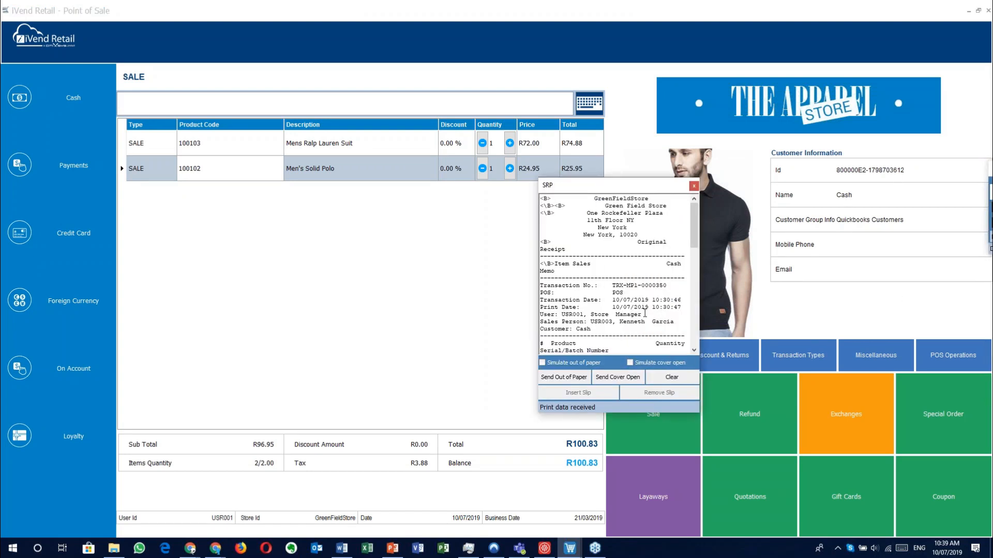
Step: Look through the printed receipt in the SRP window, and move the window out of the way
{"action": "scroll", "coordinate": [645, 312], "scroll_direction": "down", "scroll_amount": 5}
{"action": "scroll", "coordinate": [602, 259], "scroll_direction": "up", "scroll_amount": 5}
{"action": "scroll", "coordinate": [624, 326], "scroll_direction": "down", "scroll_amount": 5}
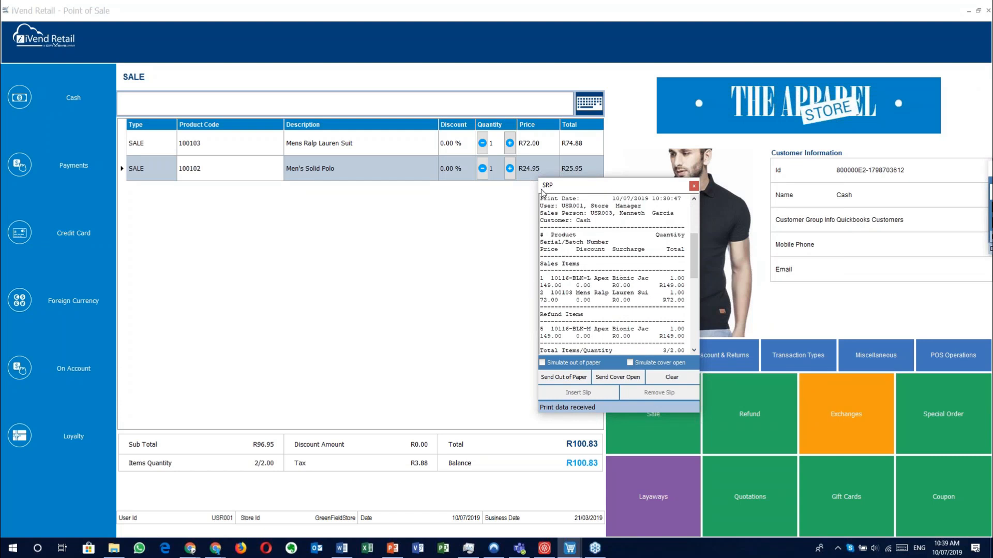
{"action": "left_click_drag", "start_coordinate": [550, 185], "coordinate": [848, 181]}
{"action": "left_click", "coordinate": [888, 184]}
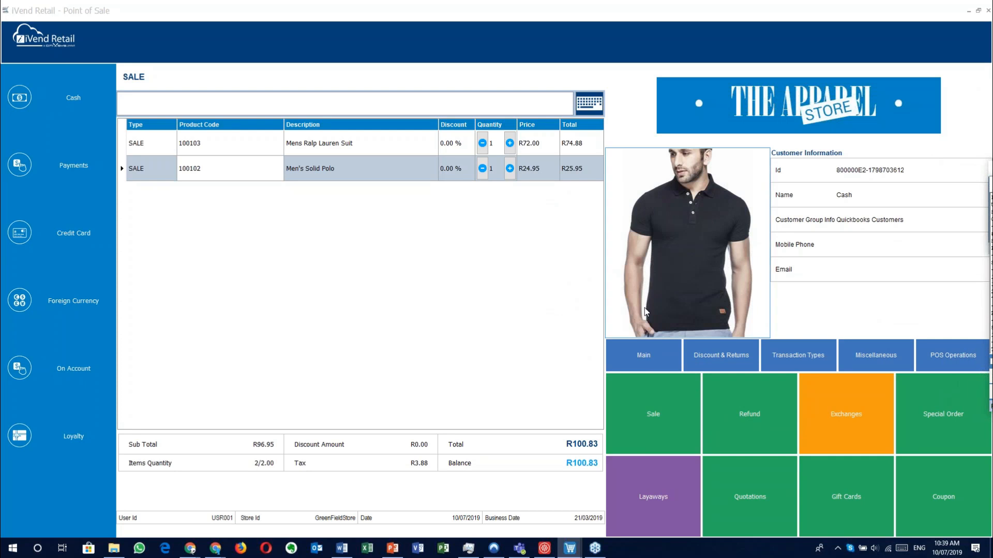
Step: Void the Men's Solid Polo item from the current sale, and move the SRP receipt window aside again
{"action": "left_click", "coordinate": [658, 352]}
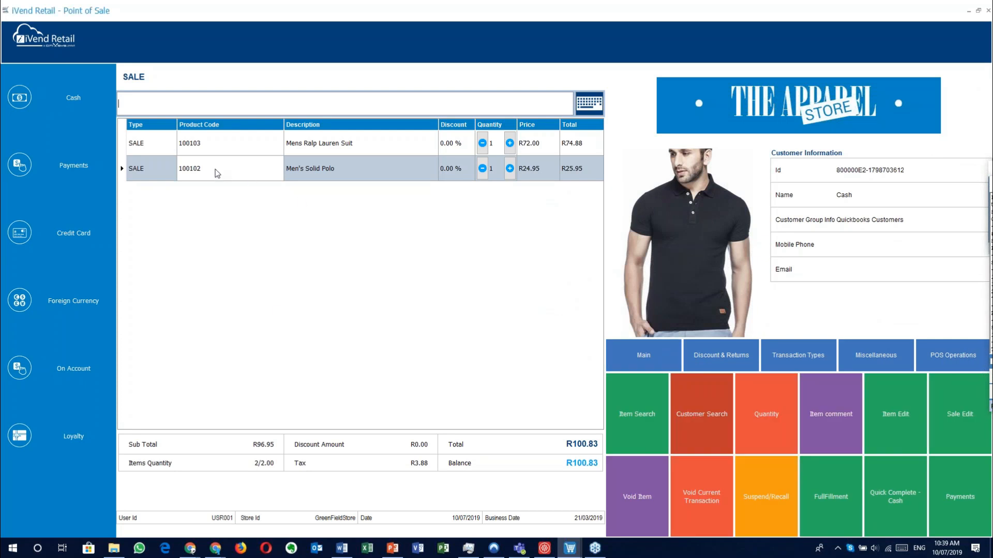
{"action": "left_click", "coordinate": [640, 503]}
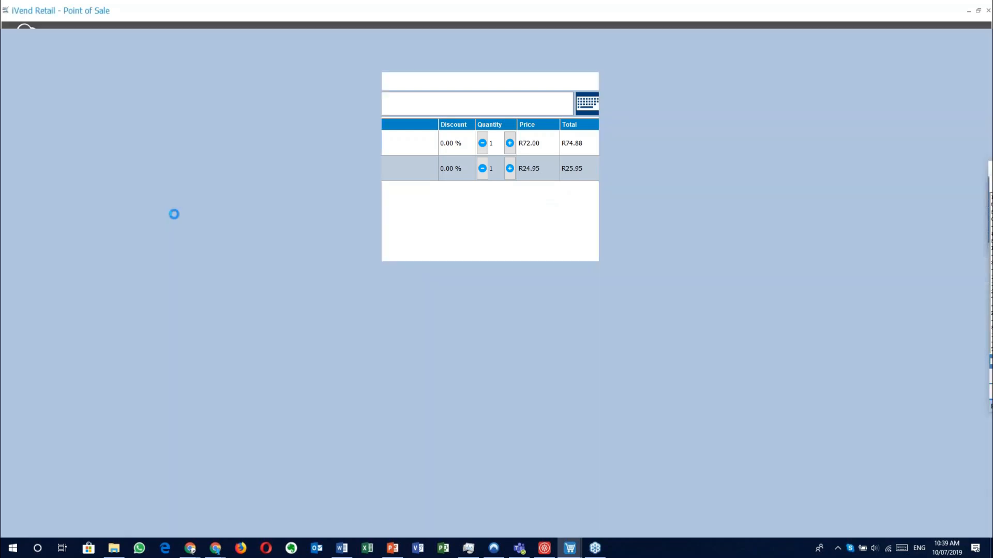
{"action": "left_click", "coordinate": [543, 254]}
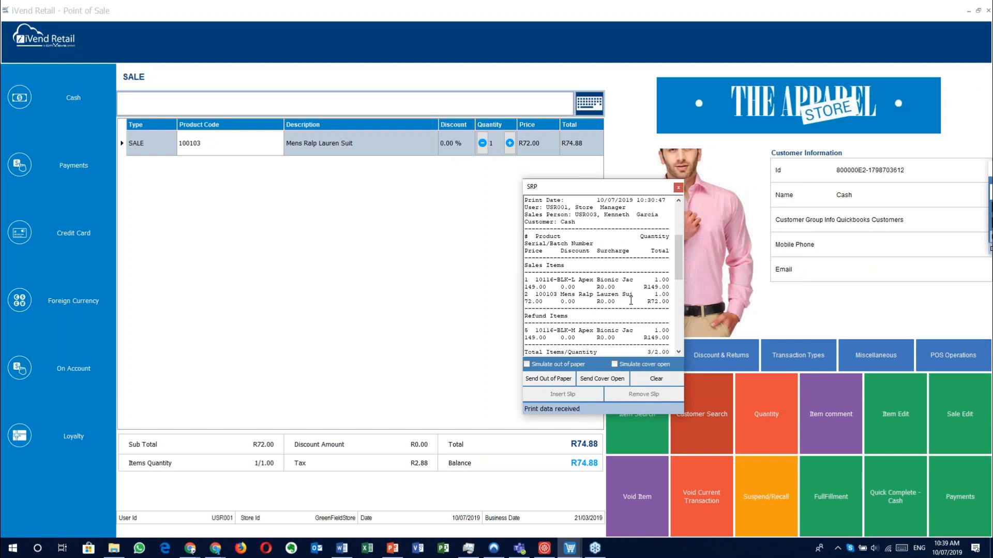
{"action": "left_click_drag", "start_coordinate": [528, 192], "coordinate": [992, 211]}
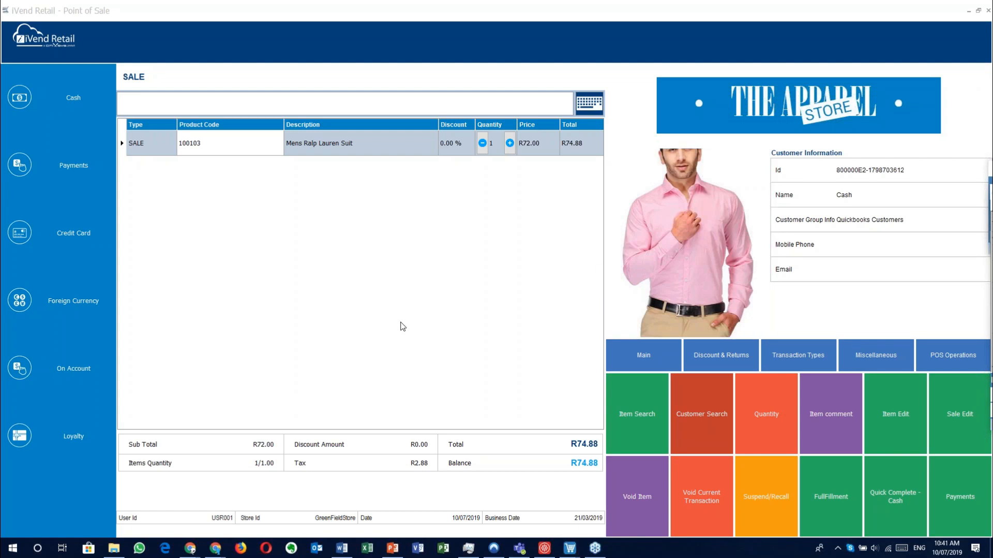
Step: Switch back to the Management Console and review the transaction preview printing, product image in search, and product image height settings
{"action": "left_click", "coordinate": [544, 548]}
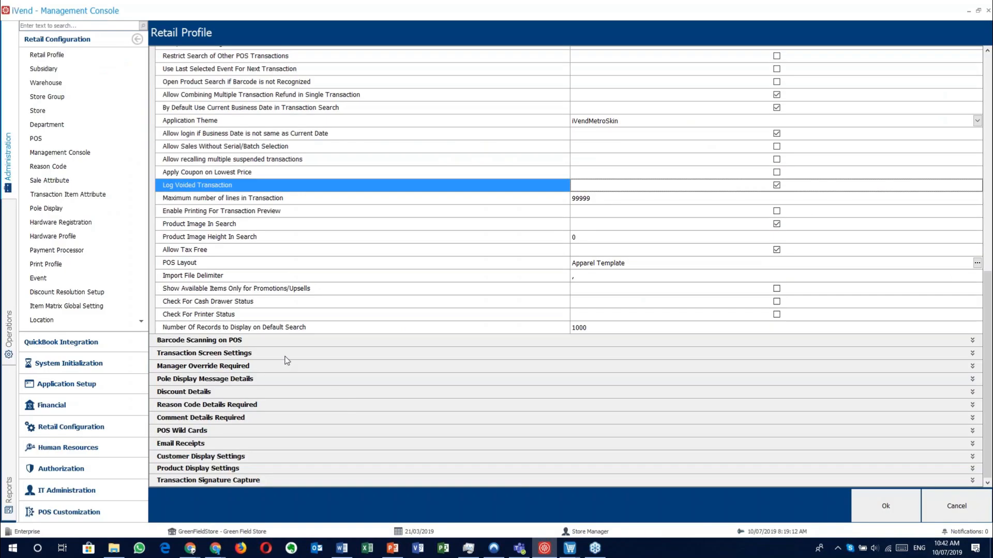
{"action": "left_click", "coordinate": [332, 211]}
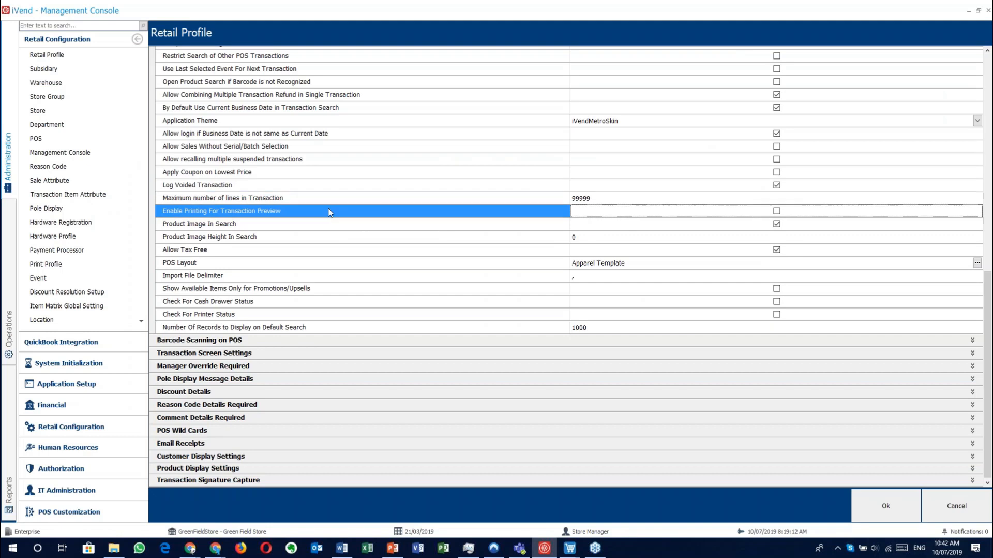
{"action": "left_click", "coordinate": [376, 224]}
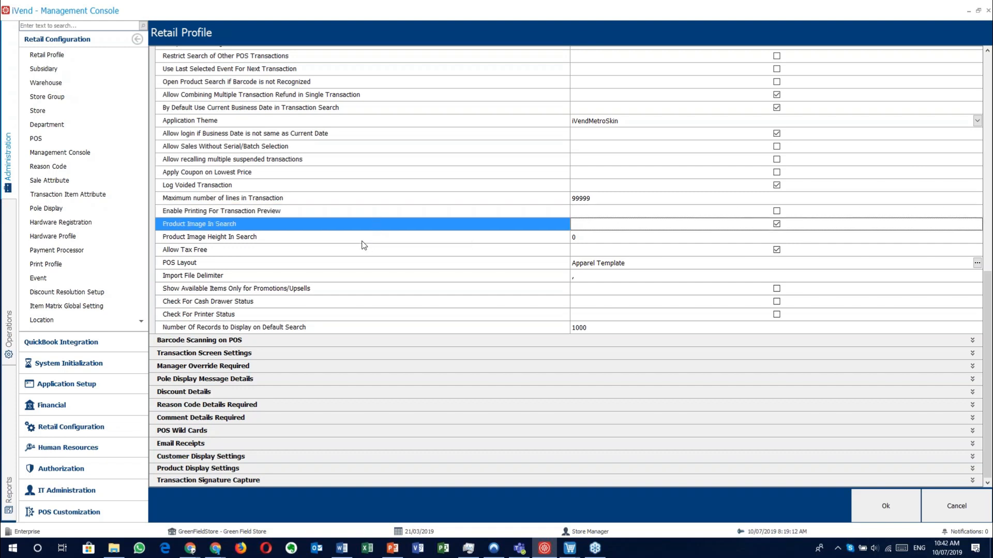
{"action": "left_click", "coordinate": [362, 236]}
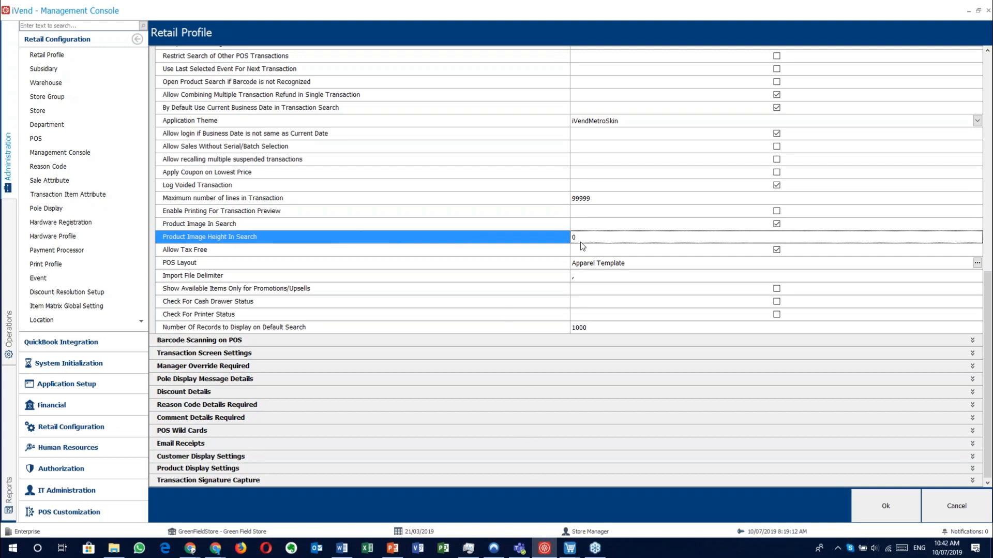
Step: Switch to the Point of Sale, run an item search without criteria to check the image column, and close the search
{"action": "left_click", "coordinate": [570, 547]}
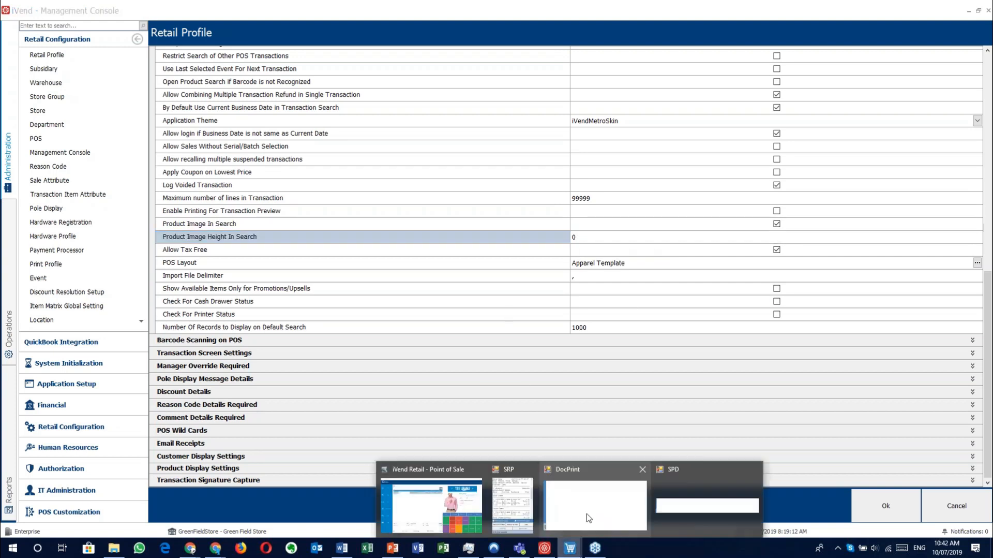
{"action": "left_click", "coordinate": [437, 503]}
{"action": "left_click", "coordinate": [646, 412]}
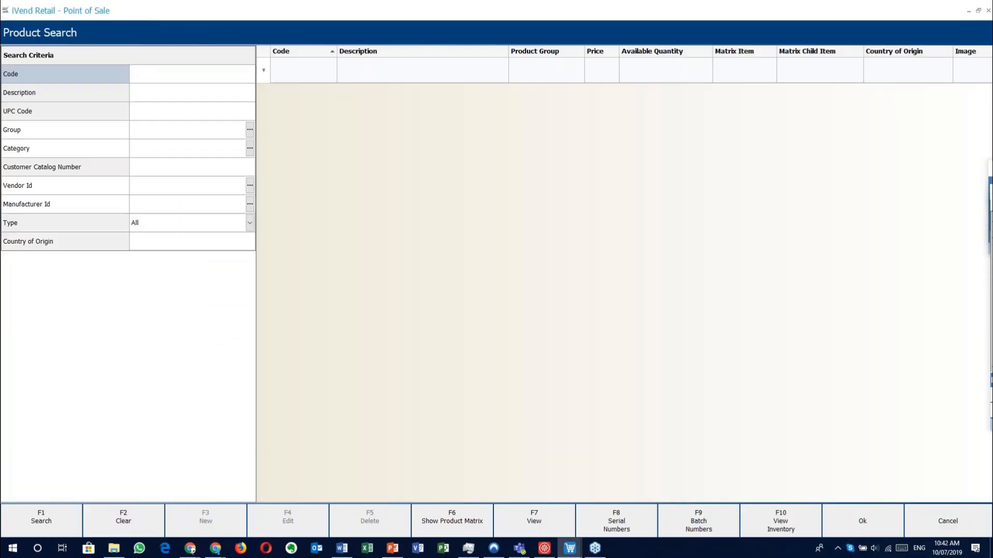
{"action": "left_click", "coordinate": [39, 515]}
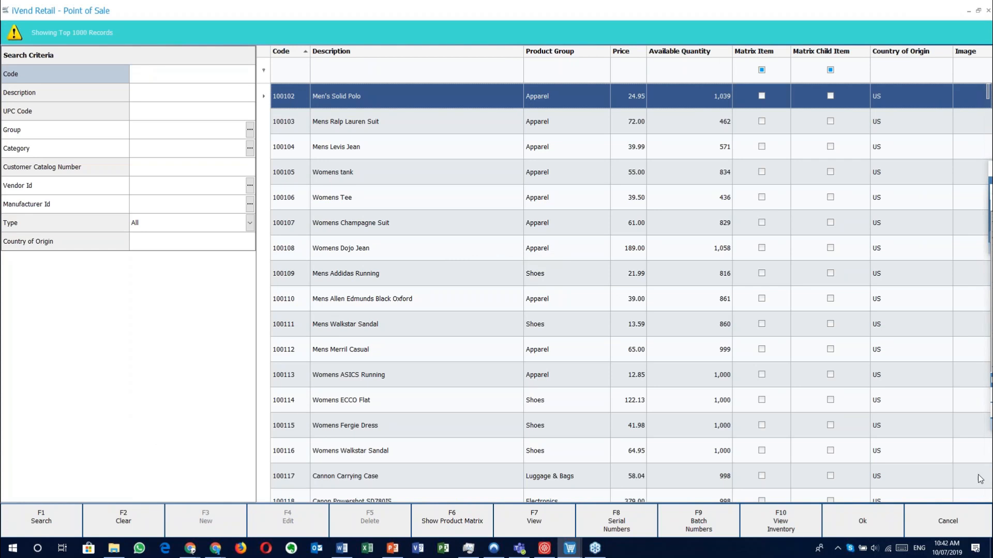
{"action": "left_click", "coordinate": [951, 524]}
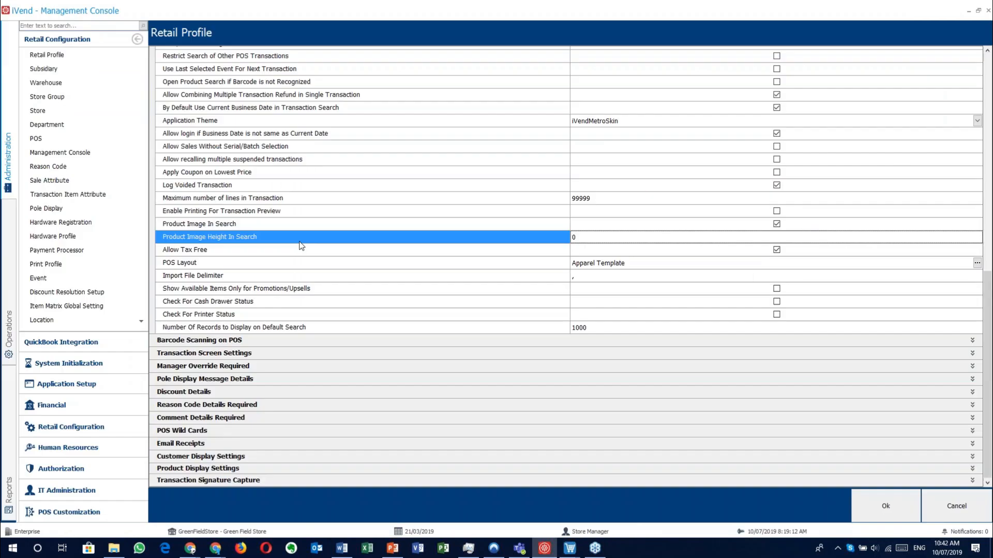
Step: Return to the Management Console and review the Allow Tax Free and POS Layout settings
{"action": "left_click", "coordinate": [544, 548]}
{"action": "left_click", "coordinate": [290, 250]}
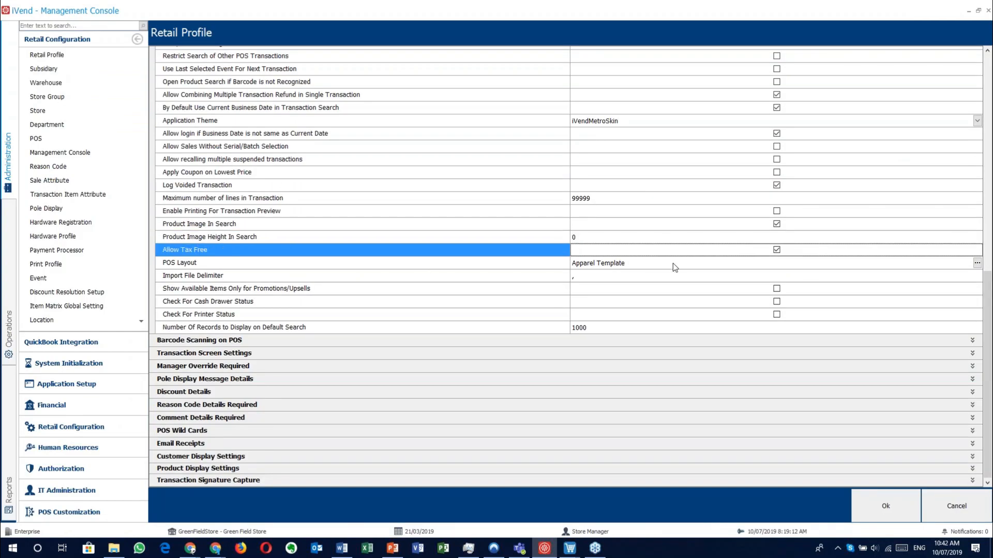
{"action": "left_click", "coordinate": [332, 264]}
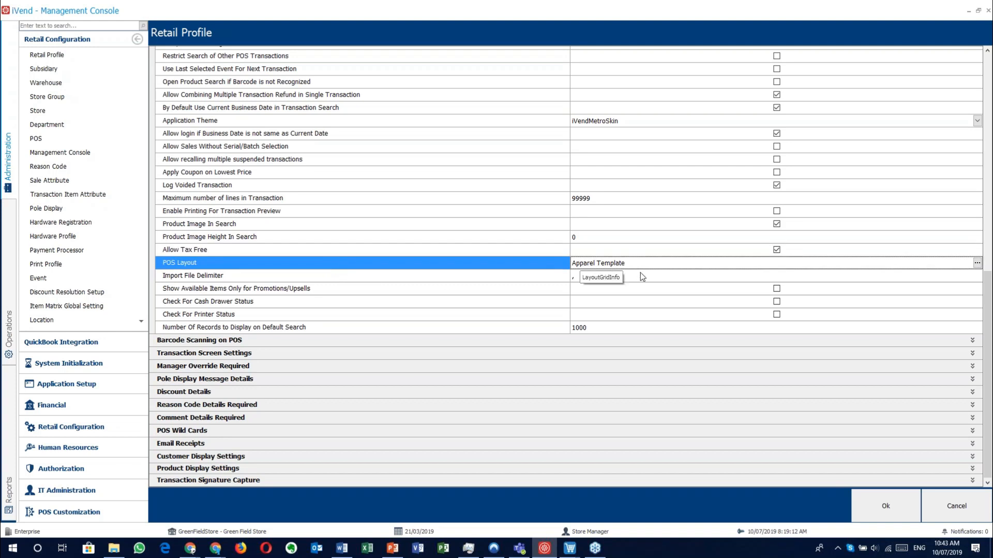
Step: View the layout in the Point of Sale, and browse the sample POS layout slides in the PowerPoint sales presentation
{"action": "mouse_move", "coordinate": [569, 547]}
{"action": "left_click", "coordinate": [396, 508]}
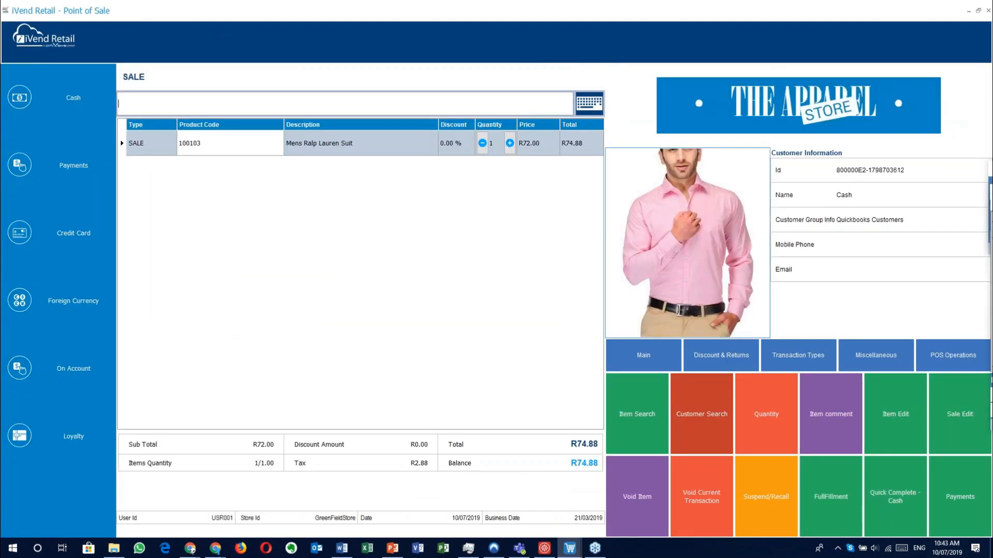
{"action": "left_click", "coordinate": [393, 547]}
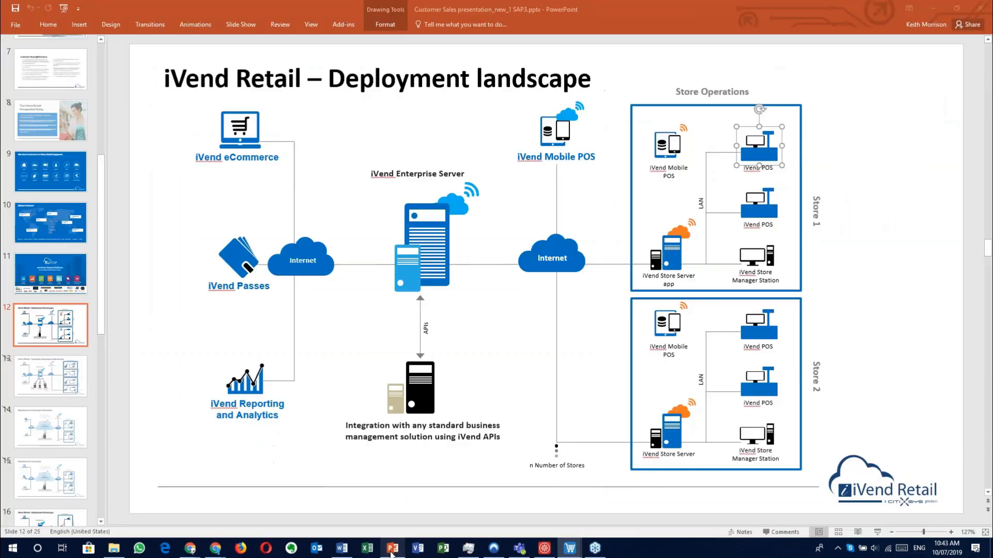
{"action": "scroll", "coordinate": [19, 394], "scroll_direction": "down", "scroll_amount": 4}
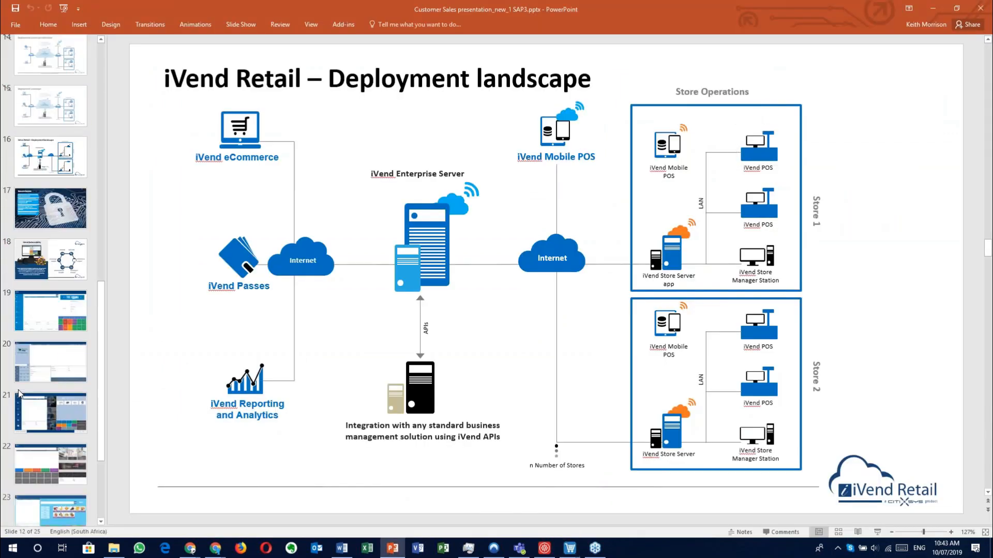
{"action": "left_click", "coordinate": [41, 264]}
{"action": "left_click", "coordinate": [73, 321]}
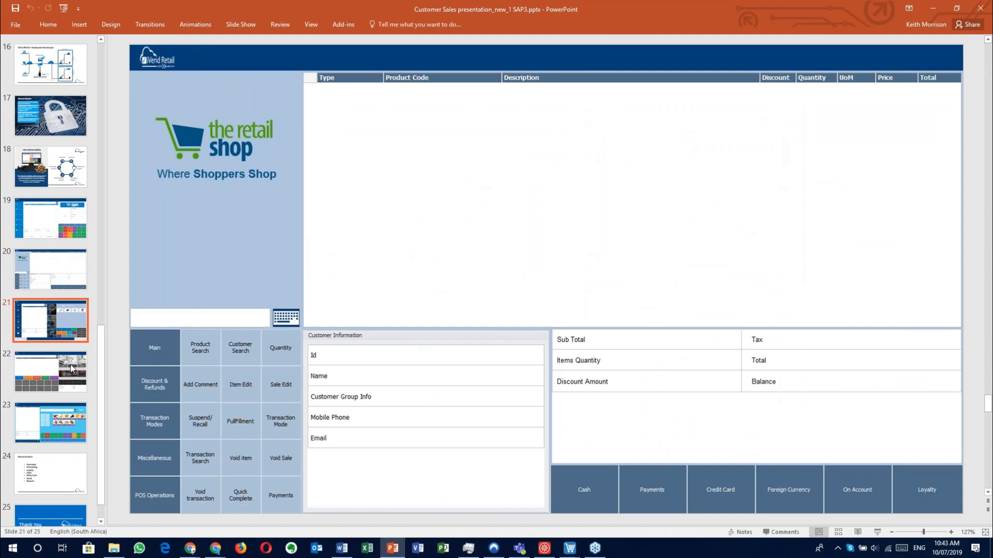
{"action": "left_click", "coordinate": [79, 374]}
{"action": "left_click", "coordinate": [83, 429]}
{"action": "left_click", "coordinate": [52, 217]}
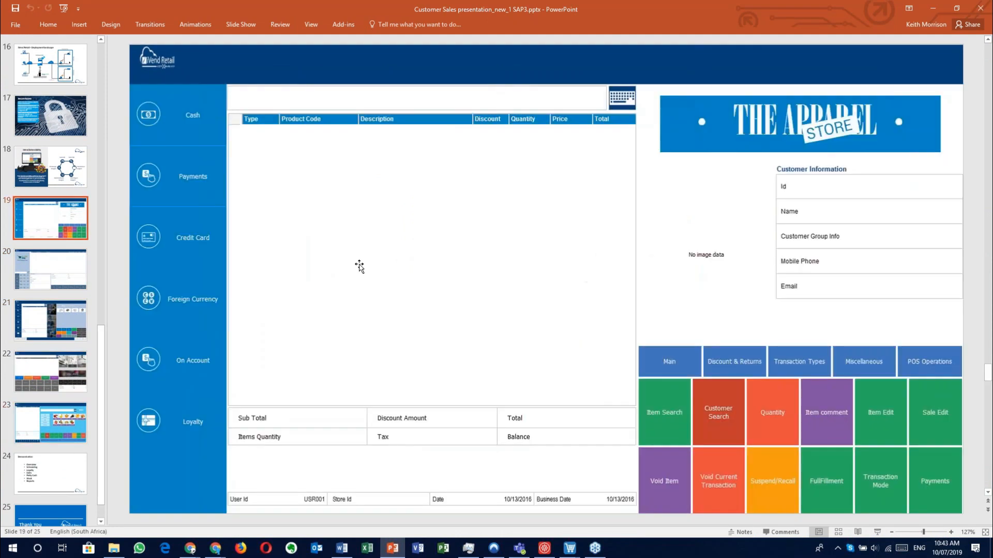
Step: Switch back to the Management Console and review the settings from Import File Delimiter through Check For Printer Status
{"action": "left_click", "coordinate": [545, 548]}
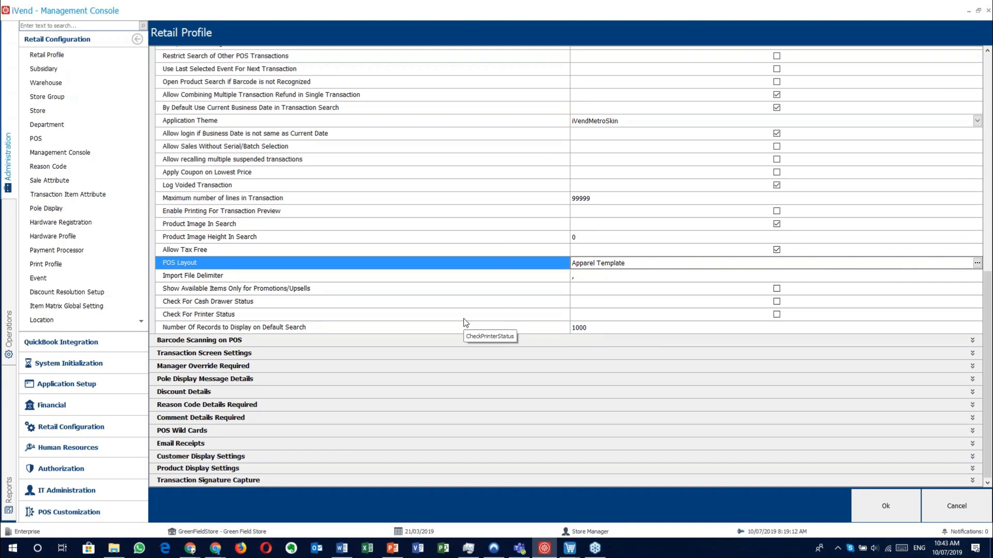
{"action": "left_click", "coordinate": [408, 275]}
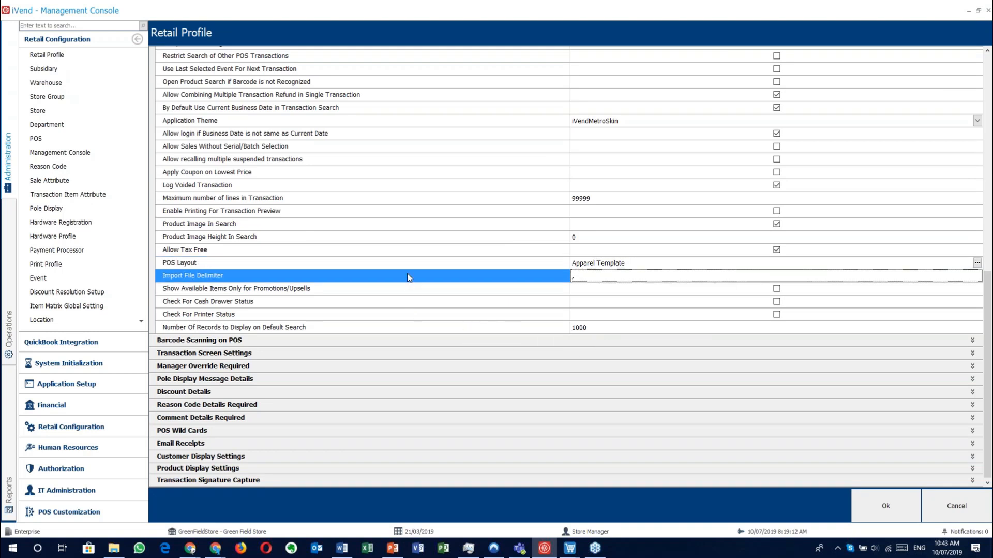
{"action": "left_click", "coordinate": [446, 293]}
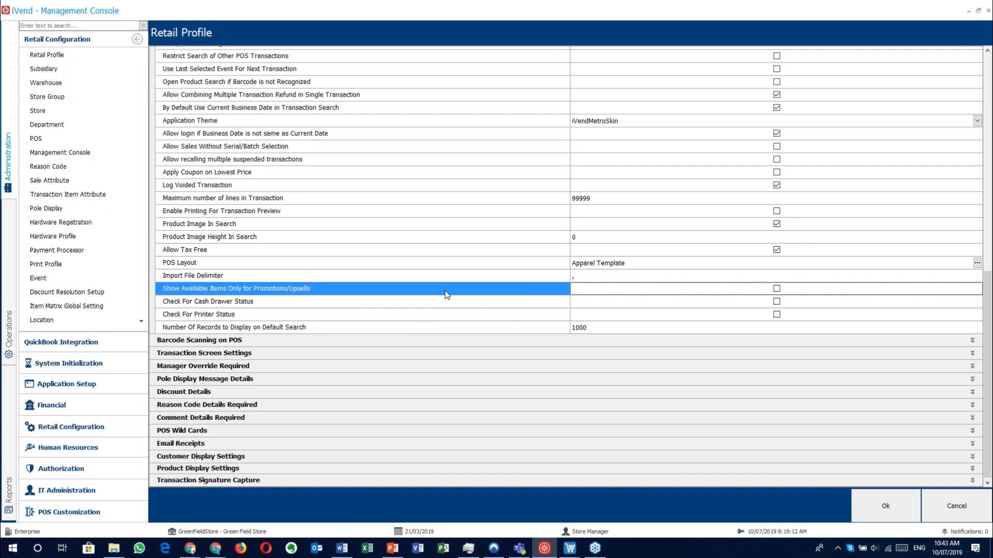
{"action": "left_click", "coordinate": [353, 303]}
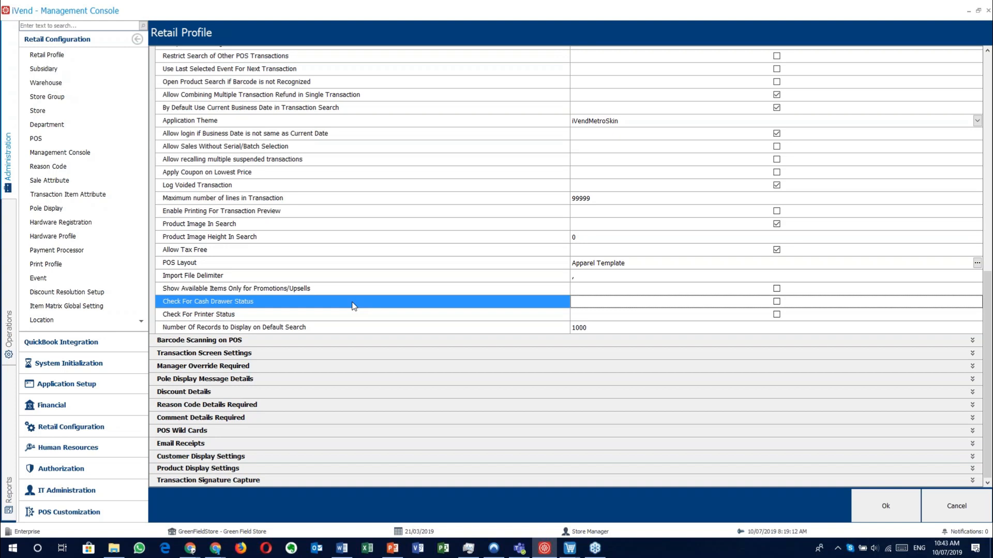
{"action": "left_click", "coordinate": [352, 313]}
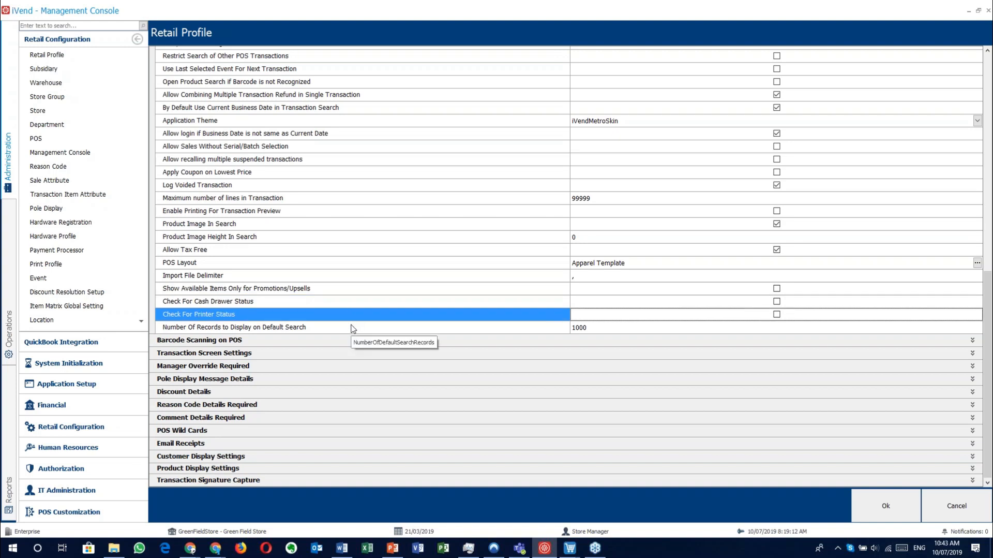
Step: Review Number Of Records to Display on Default Search, then expand Barcode Scanning on POS and go through its scanning settings
{"action": "left_click", "coordinate": [352, 328]}
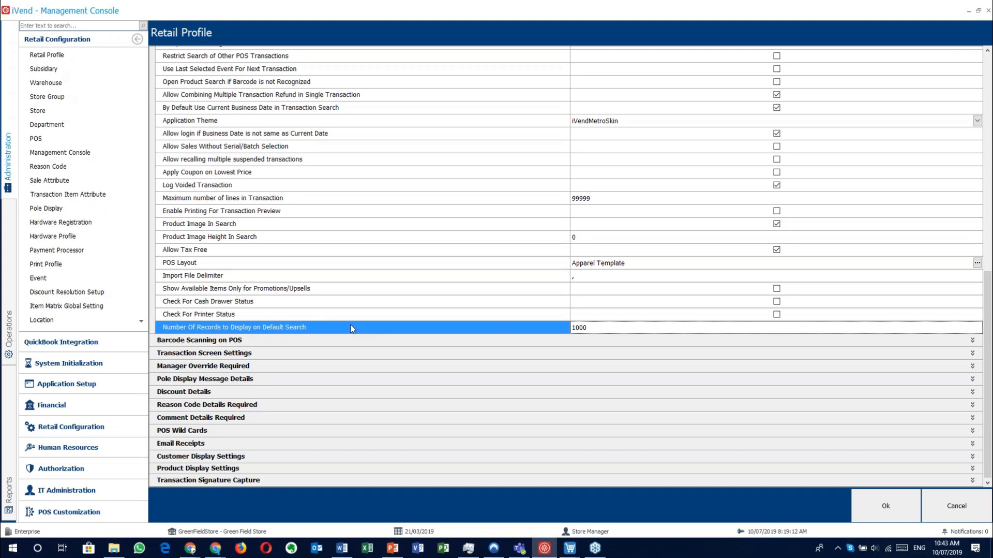
{"action": "left_click", "coordinate": [972, 340]}
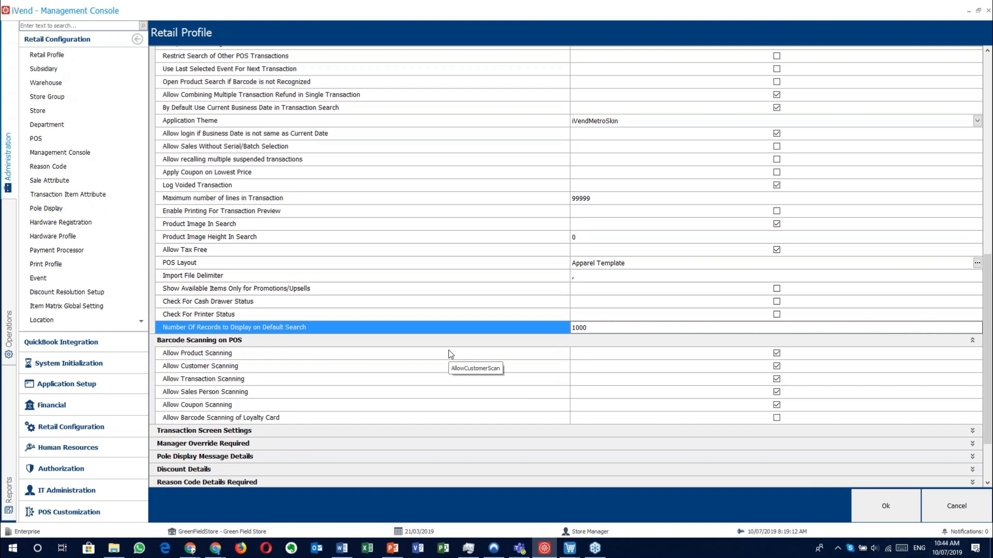
{"action": "left_click", "coordinate": [454, 366]}
{"action": "left_click", "coordinate": [460, 380]}
{"action": "left_click", "coordinate": [461, 389]}
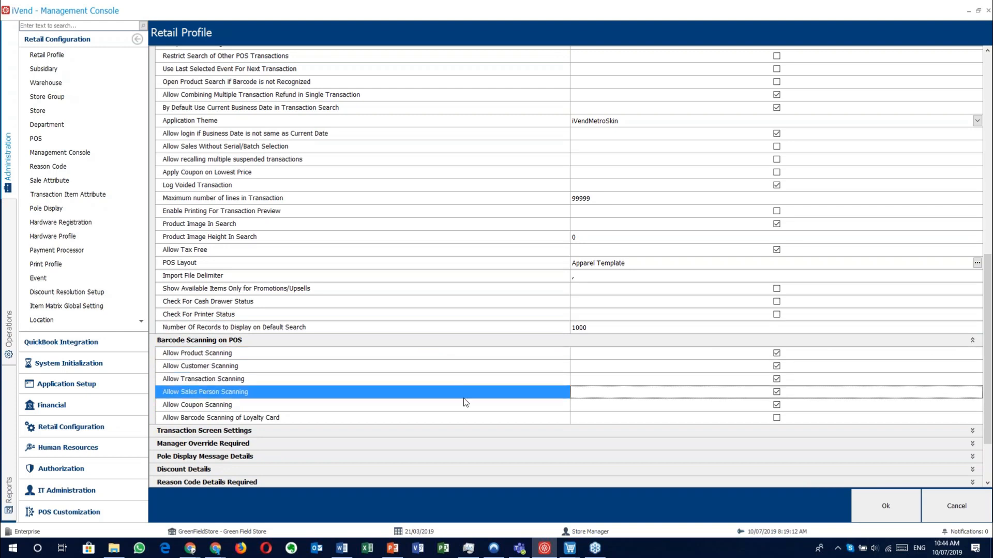
{"action": "left_click", "coordinate": [470, 414]}
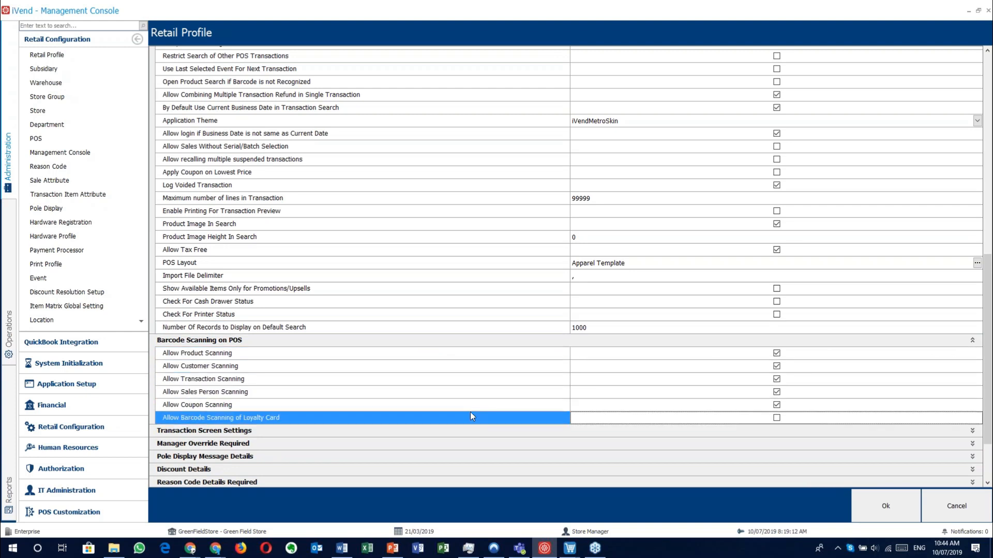
Step: Expand Transaction Screen Settings and review the Quick Button Panel and Matrix Product Information Panel settings
{"action": "left_click", "coordinate": [973, 430]}
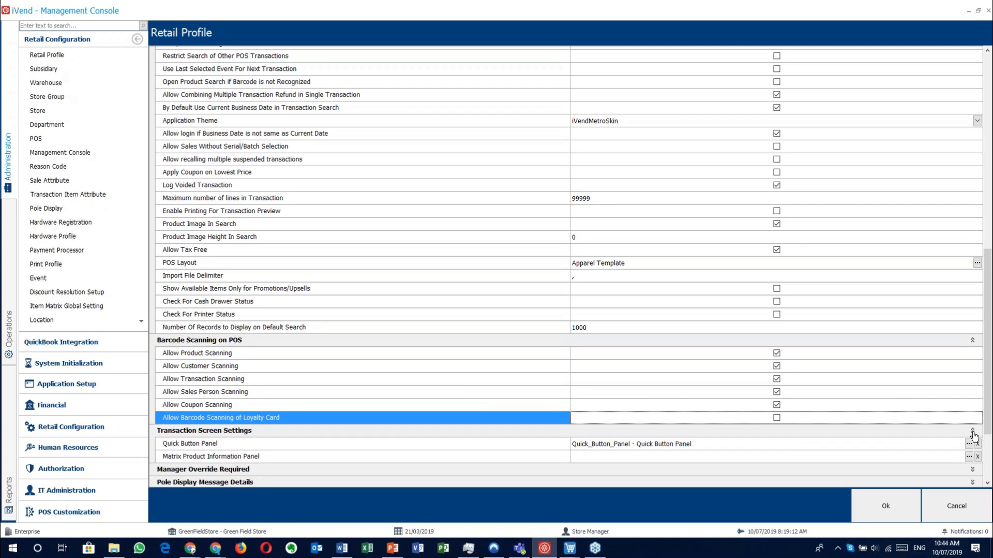
{"action": "scroll", "coordinate": [454, 414], "scroll_direction": "down", "scroll_amount": 3}
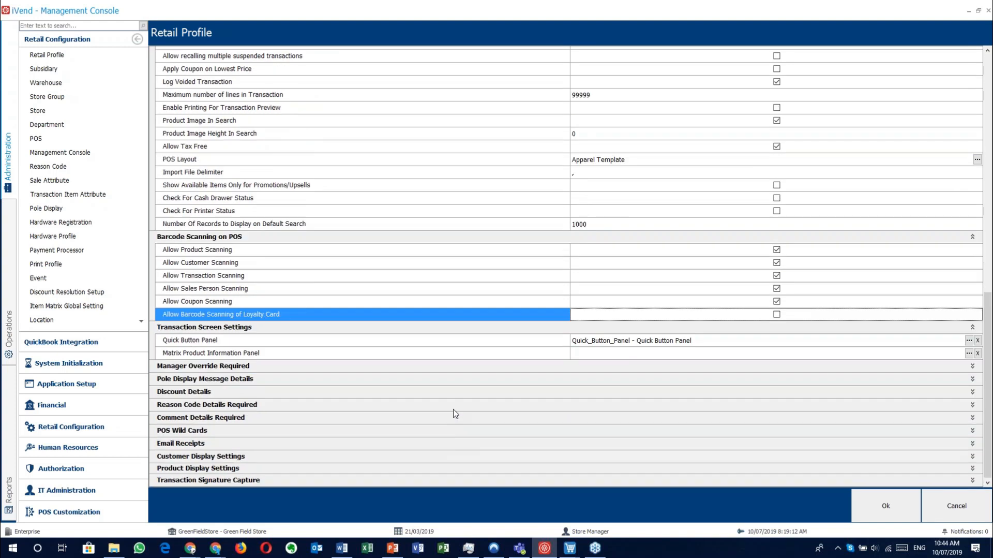
{"action": "left_click", "coordinate": [414, 343]}
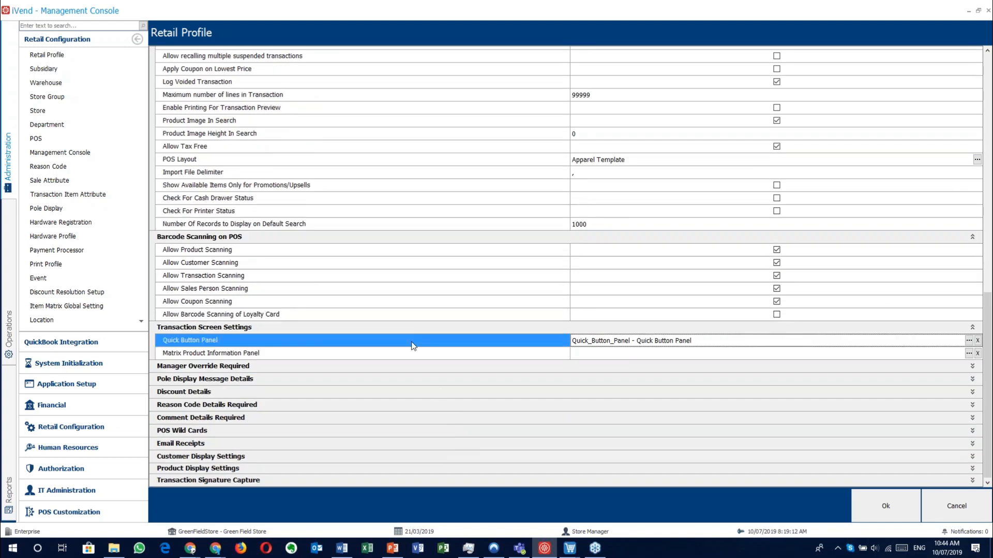
{"action": "left_click", "coordinate": [411, 353]}
{"action": "left_click", "coordinate": [412, 341]}
{"action": "left_click", "coordinate": [412, 353]}
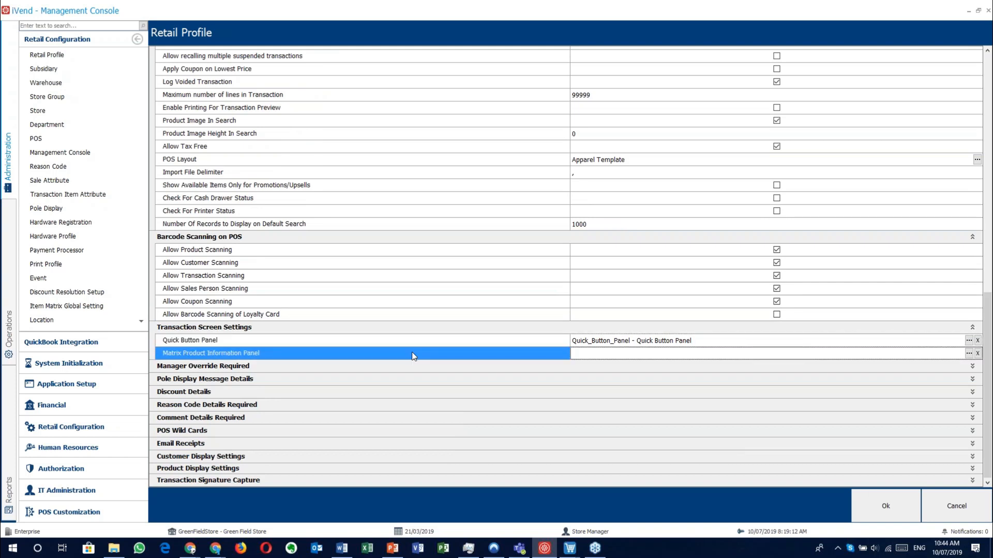
Step: Switch to the Point of Sale to view the transaction screen's button panel, and return to the Management Console
{"action": "mouse_move", "coordinate": [571, 549]}
{"action": "left_click", "coordinate": [431, 505]}
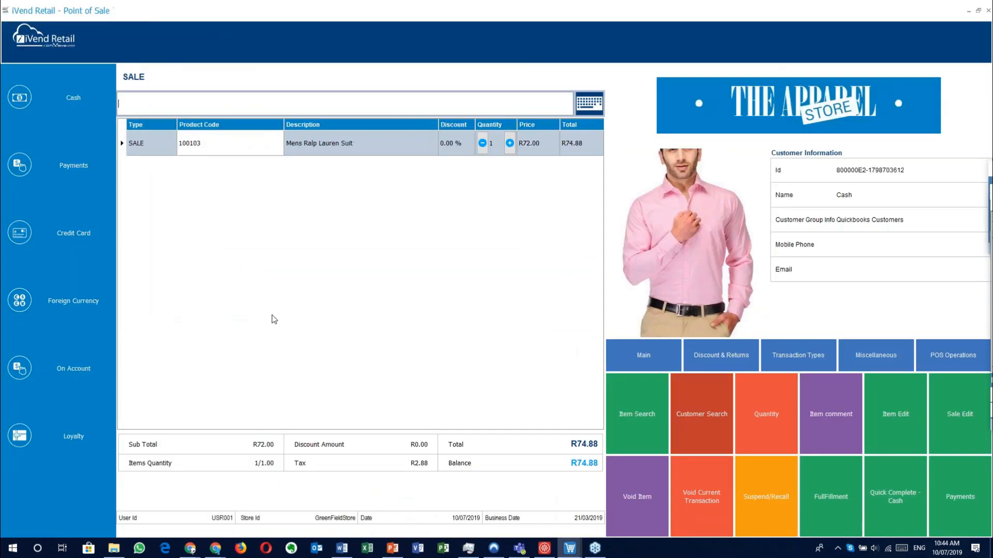
{"action": "mouse_move", "coordinate": [545, 548]}
{"action": "left_click", "coordinate": [511, 495]}
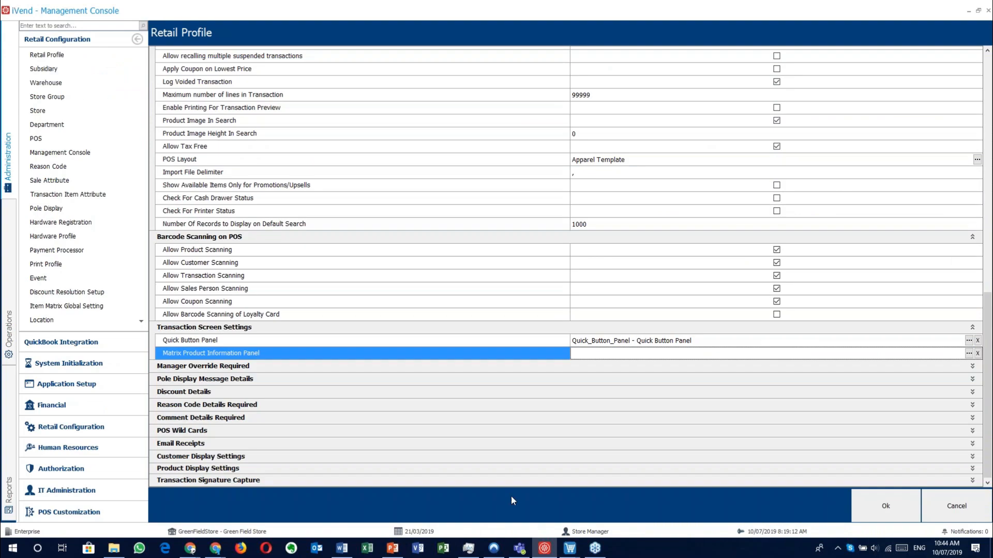
Step: Expand Manager Override Required and review the Cost Protection Override setting
{"action": "left_click", "coordinate": [379, 369]}
{"action": "left_click", "coordinate": [972, 366]}
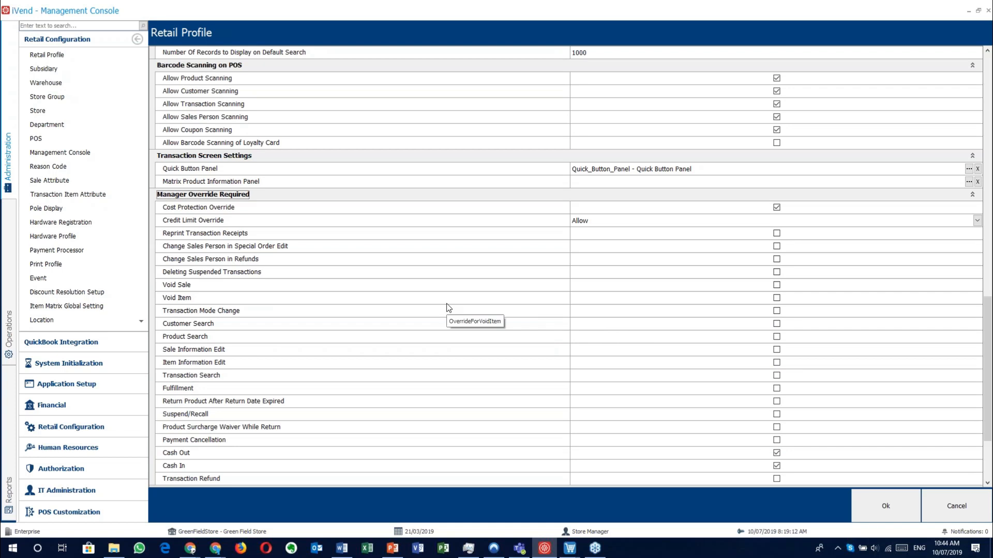
{"action": "left_click", "coordinate": [275, 168]}
{"action": "left_click", "coordinate": [279, 179]}
{"action": "left_click", "coordinate": [273, 209]}
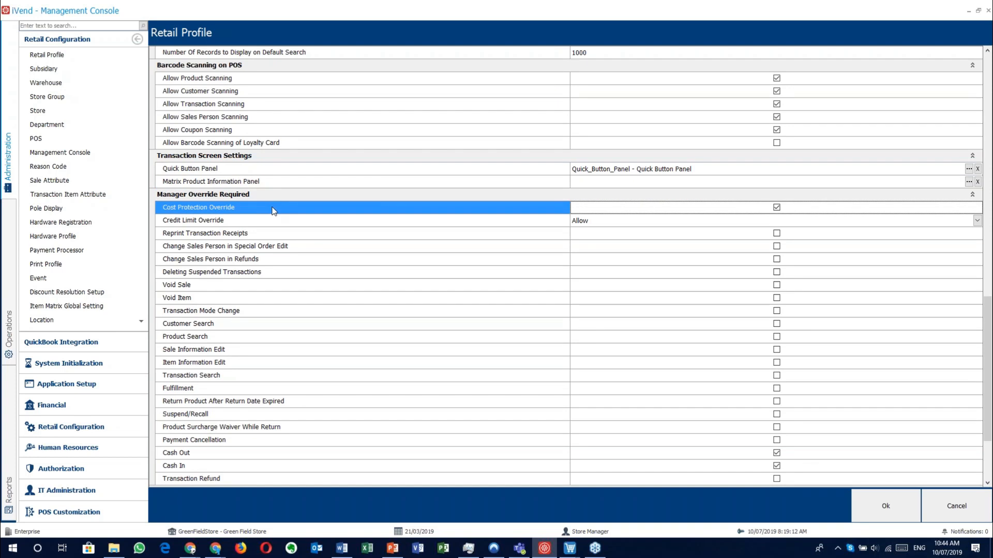
{"action": "scroll", "coordinate": [279, 222], "scroll_direction": "down", "scroll_amount": 3}
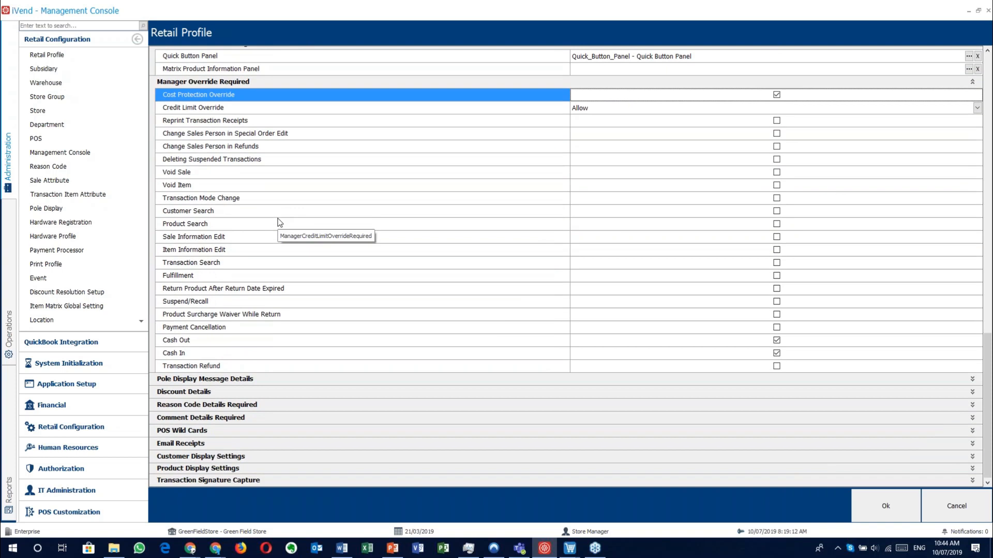
Step: Check the Credit Limit Override options, keep Allow, and turn off Cost Protection Override
{"action": "left_click", "coordinate": [309, 111]}
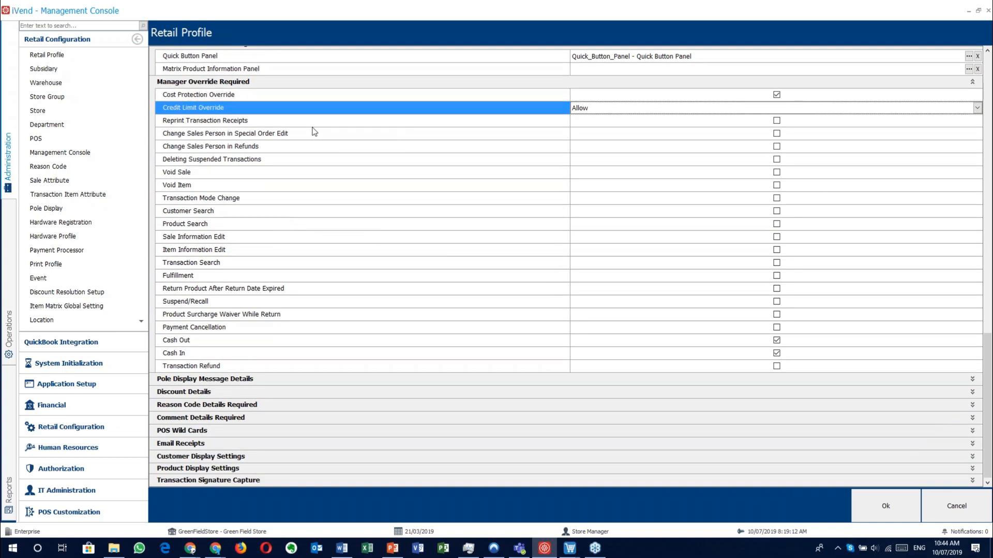
{"action": "left_click", "coordinate": [613, 110]}
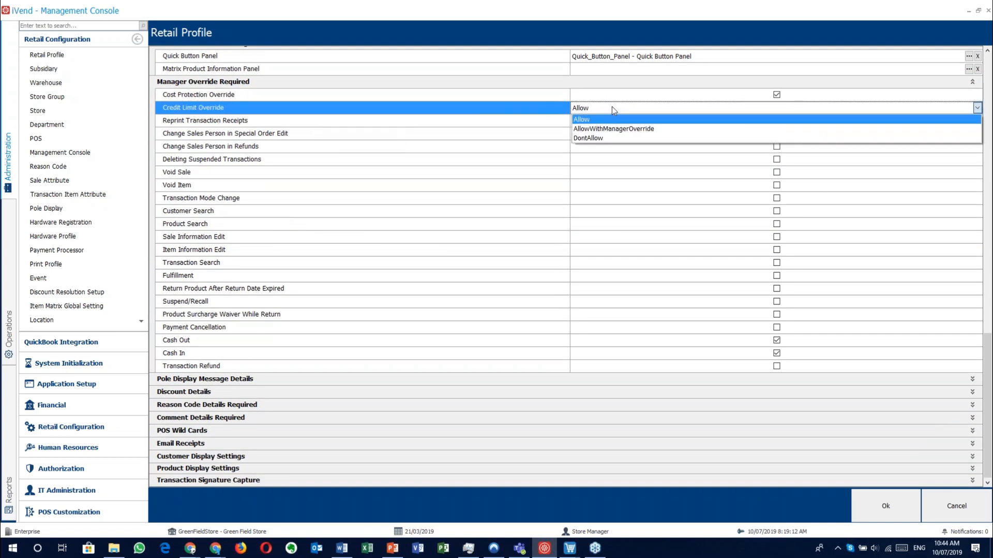
{"action": "left_click", "coordinate": [614, 109]}
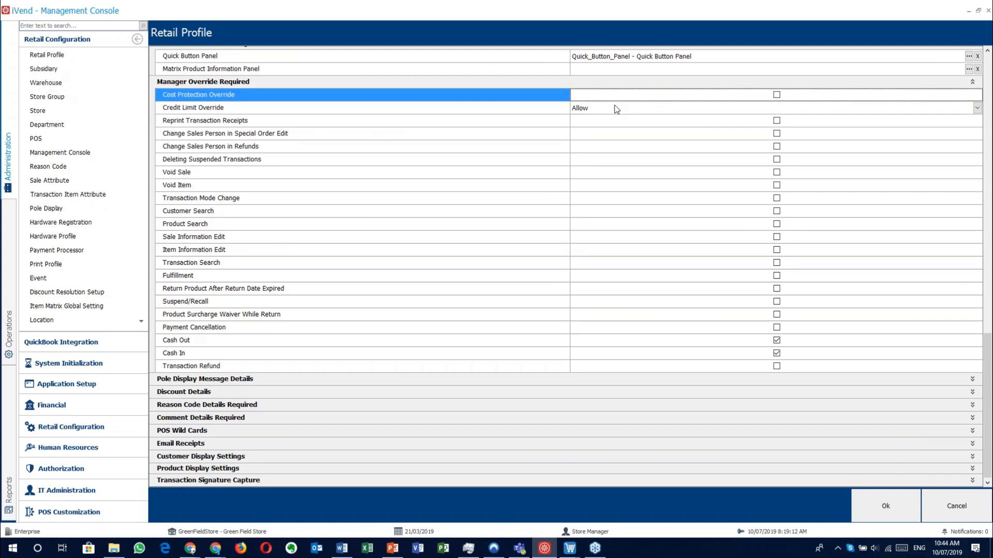
{"action": "left_click", "coordinate": [615, 108]}
{"action": "left_click", "coordinate": [616, 119]}
{"action": "left_click", "coordinate": [376, 125]}
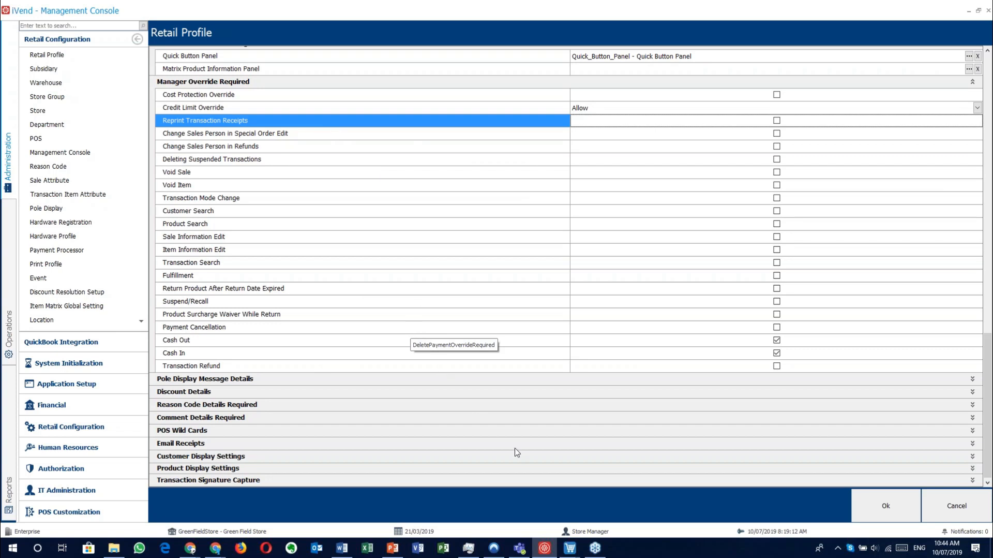
Step: Switch to the Point of Sale to point out the functions that can require an override, and return to the Management Console
{"action": "left_click", "coordinate": [570, 547]}
{"action": "left_click", "coordinate": [441, 514]}
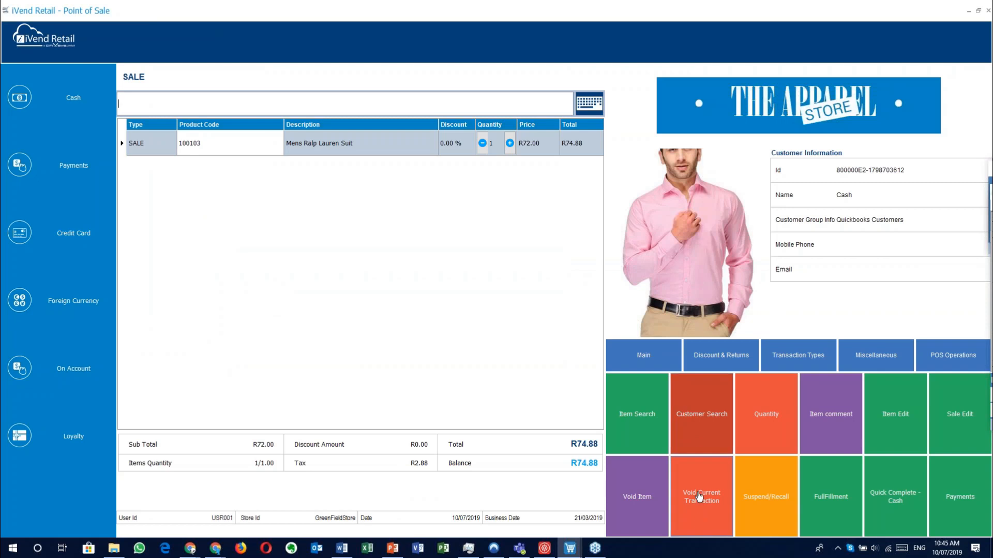
{"action": "left_click", "coordinate": [545, 547]}
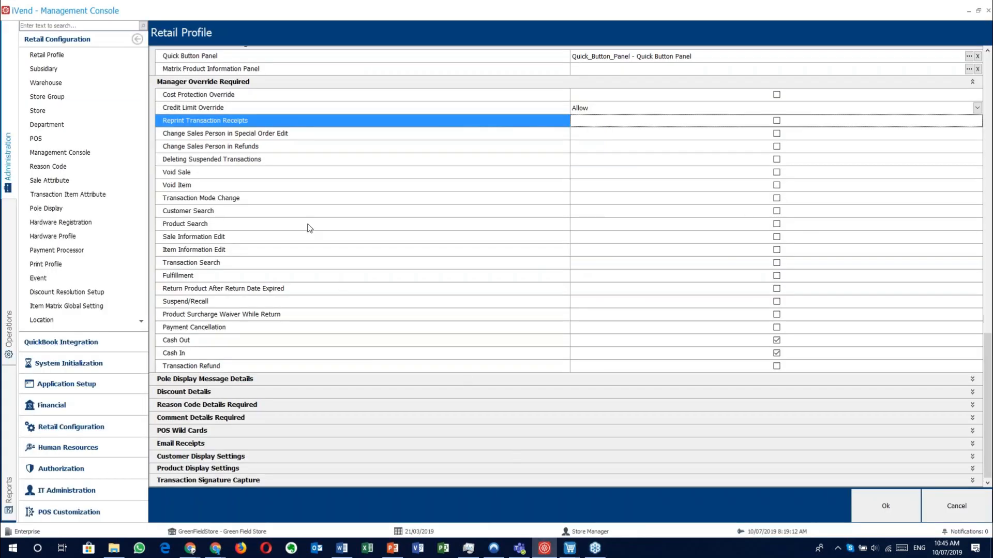
Step: Review the manager override settings for Void Sale, Void Item, Sale Information Edit and Item Information Edit
{"action": "left_click", "coordinate": [283, 175]}
{"action": "left_click", "coordinate": [290, 186]}
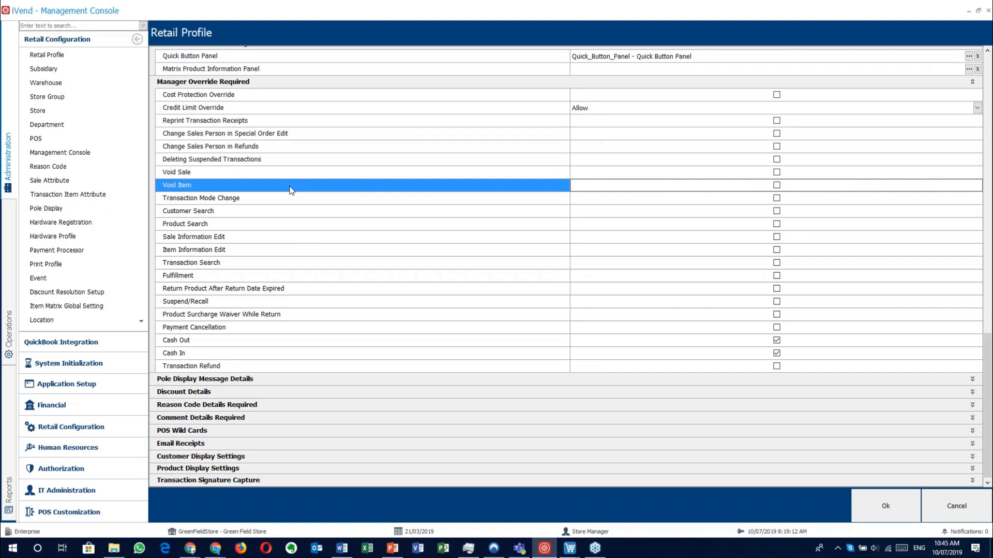
{"action": "left_click", "coordinate": [328, 236]}
{"action": "left_click", "coordinate": [332, 250]}
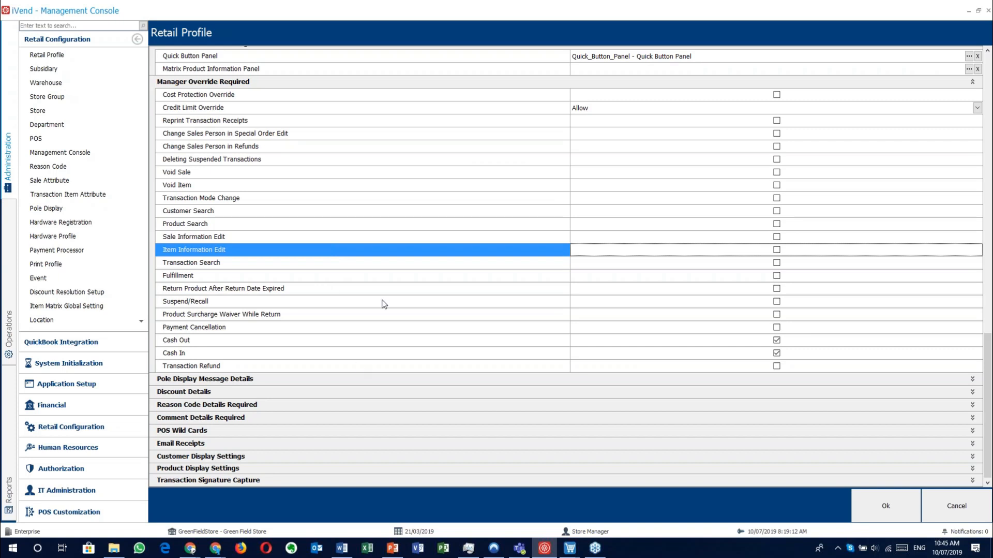
Step: Expand Pole Display Message Details and review the Complete Sale Message and Idle Message settings
{"action": "left_click", "coordinate": [973, 378]}
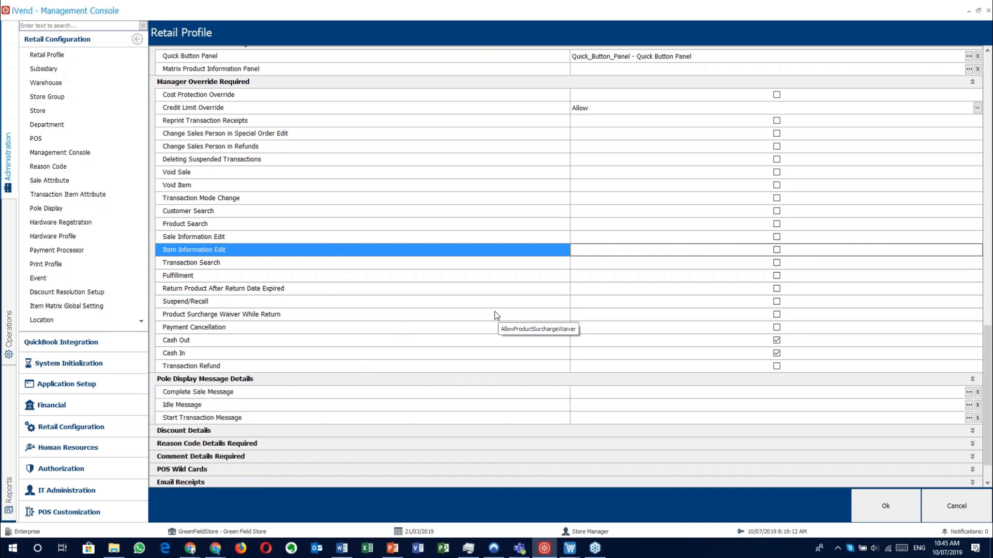
{"action": "scroll", "coordinate": [496, 315], "scroll_direction": "down", "scroll_amount": 1}
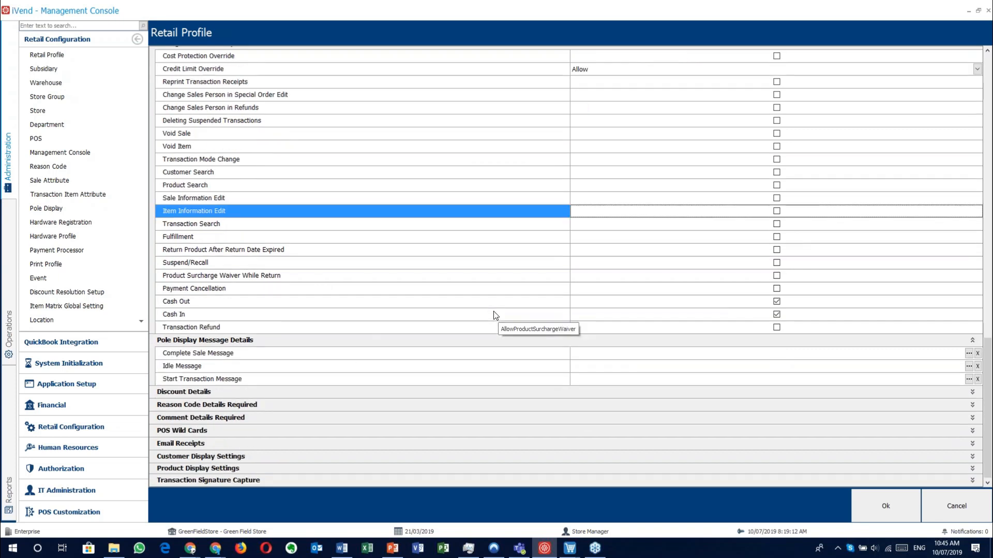
{"action": "left_click", "coordinate": [383, 357]}
{"action": "left_click", "coordinate": [382, 366]}
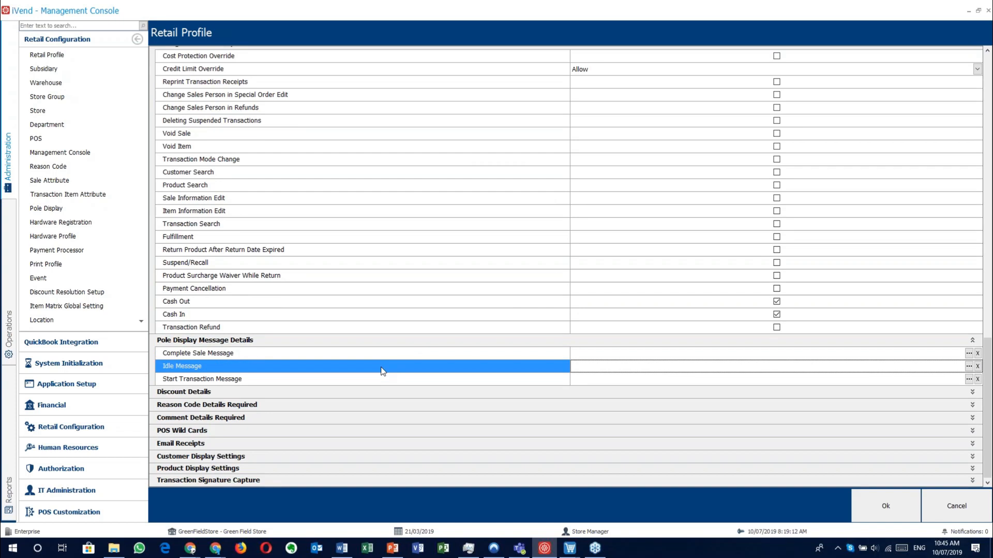
Step: Switch to the Point of Sale and bring the SPD pole display window into view over the sale
{"action": "left_click", "coordinate": [570, 547]}
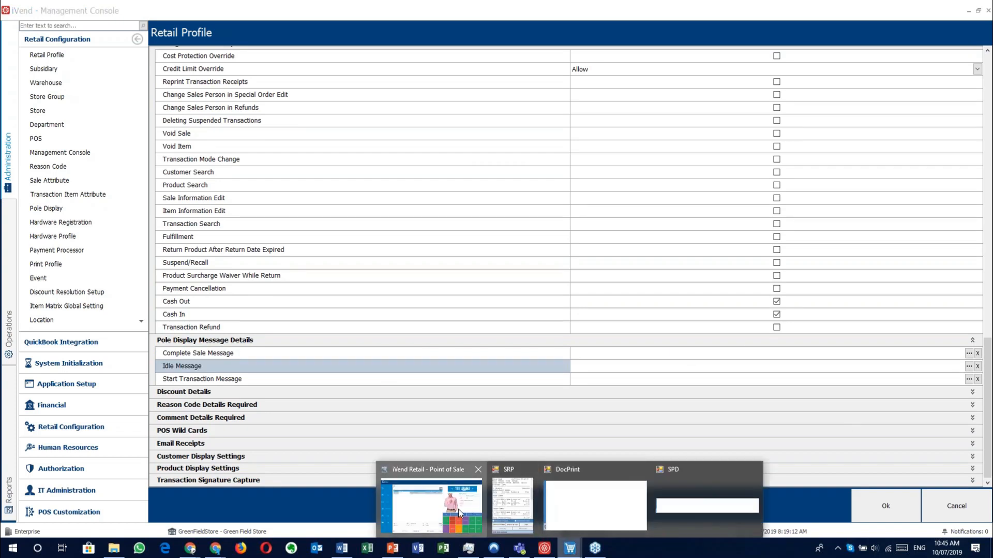
{"action": "left_click", "coordinate": [459, 512]}
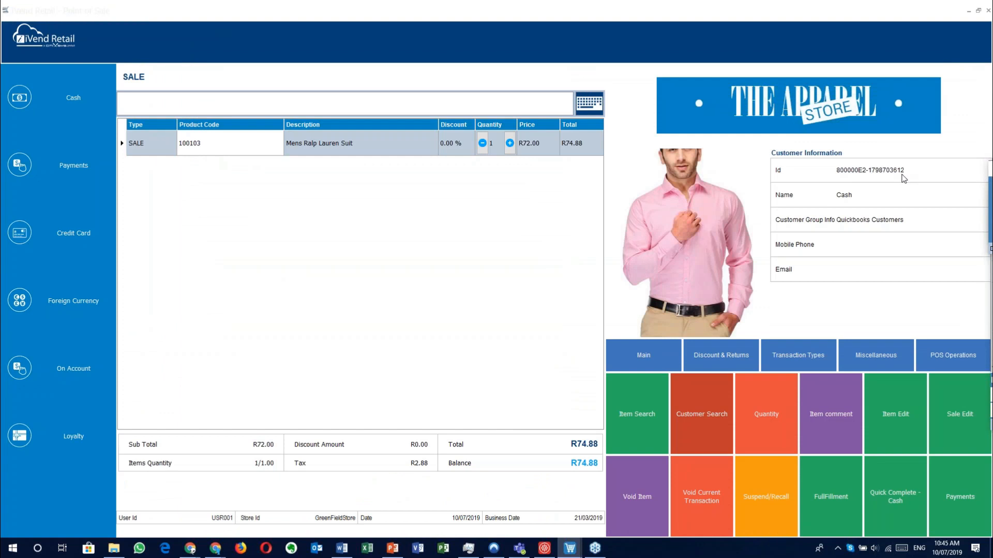
{"action": "left_click", "coordinate": [968, 179]}
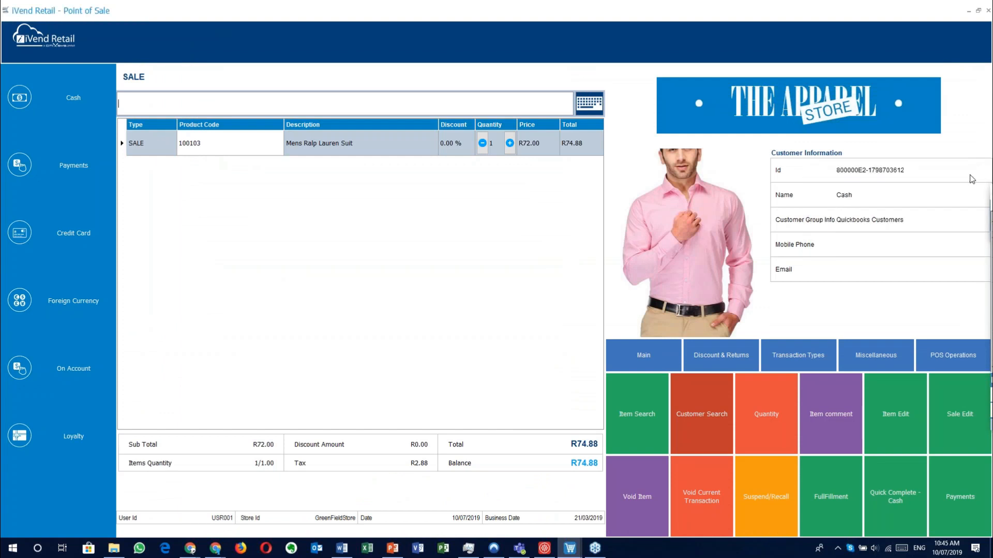
{"action": "left_click", "coordinate": [992, 206]}
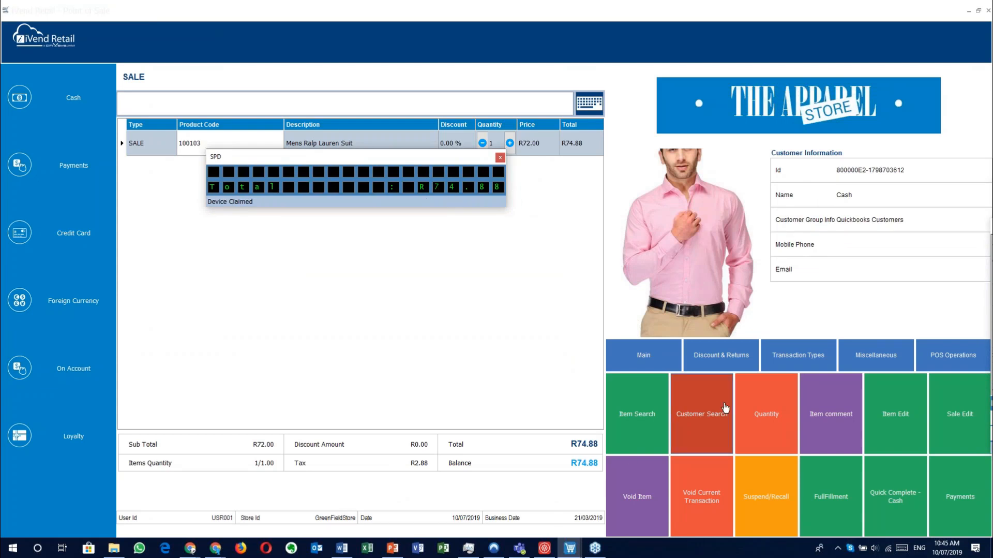
Step: Void the current sale with the pole display in view, and switch back to the Management Console
{"action": "left_click", "coordinate": [712, 511]}
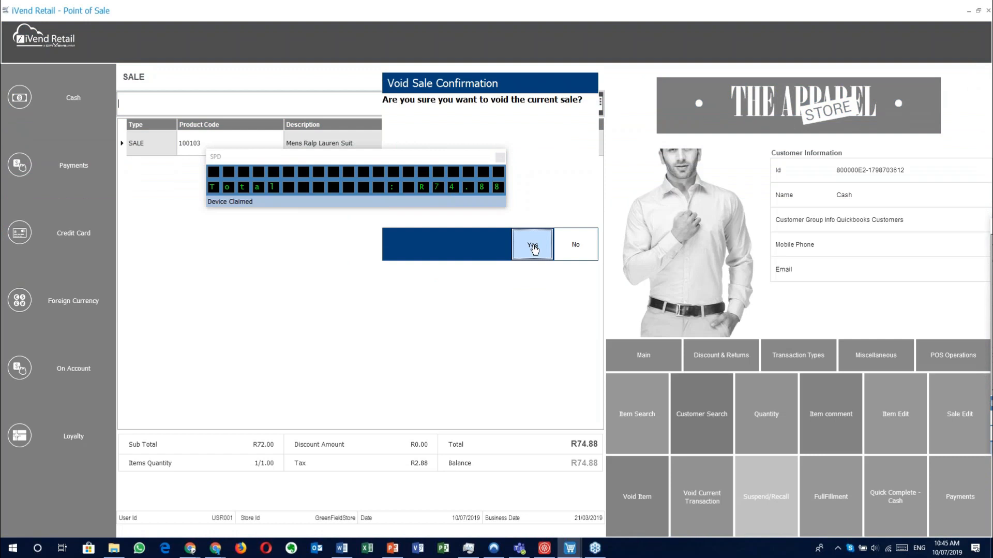
{"action": "left_click", "coordinate": [534, 249]}
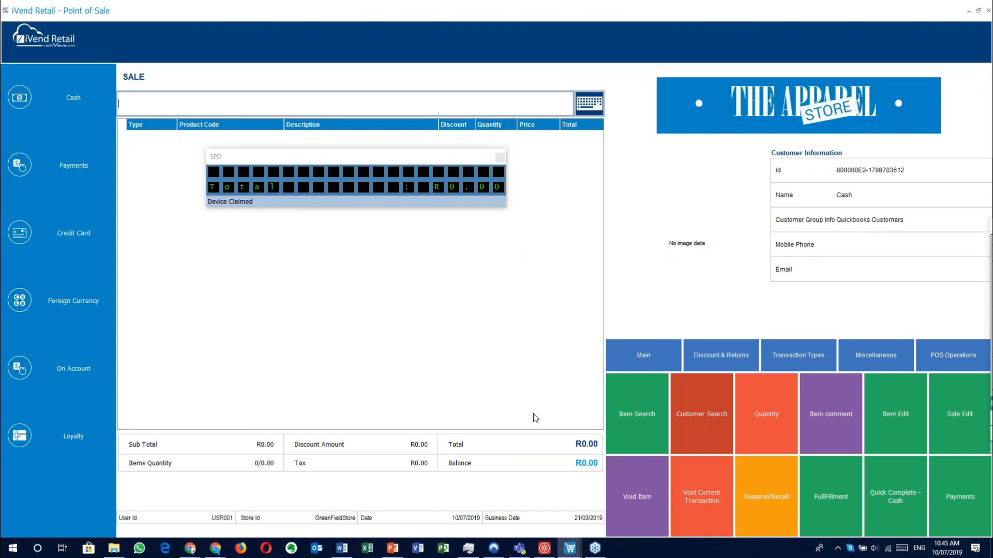
{"action": "left_click", "coordinate": [545, 548]}
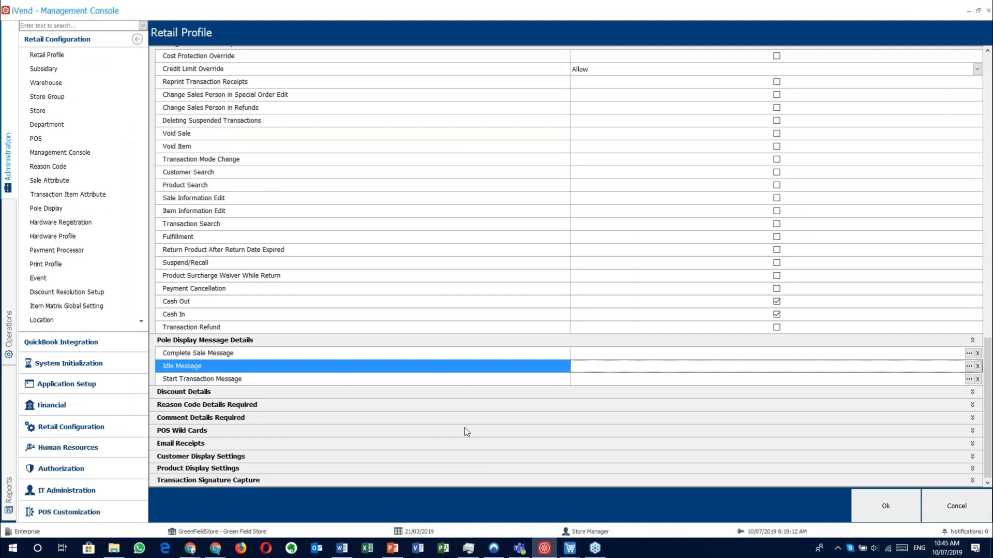
Step: Expand Discount Details and review the maximum sale discount percent and amount settings
{"action": "left_click", "coordinate": [973, 392]}
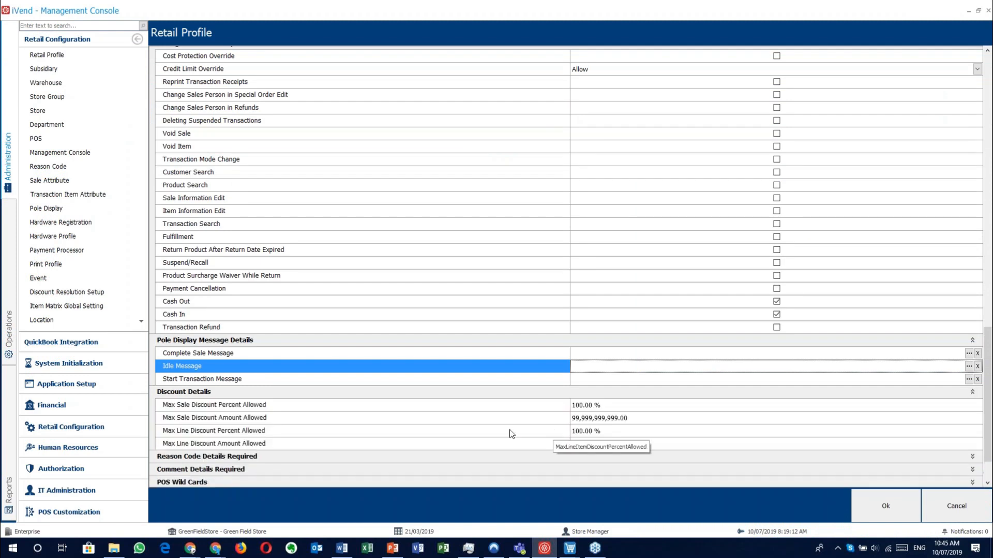
{"action": "left_click", "coordinate": [460, 406]}
{"action": "left_click", "coordinate": [455, 417]}
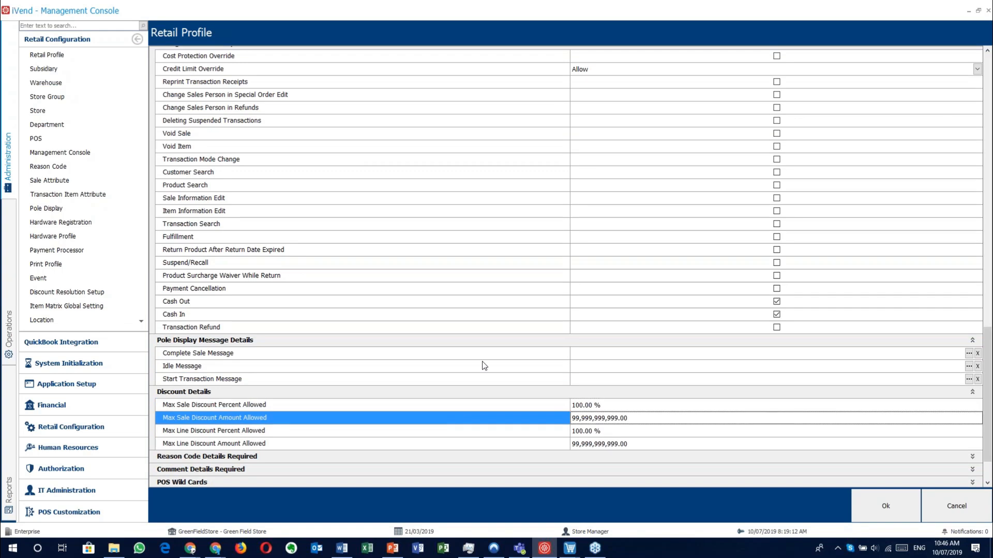
Step: Revisit the Price Override Lower Limit and Price Override Upper Limit in the General section
{"action": "scroll", "coordinate": [483, 364], "scroll_direction": "up", "scroll_amount": 15}
{"action": "left_click", "coordinate": [443, 223]}
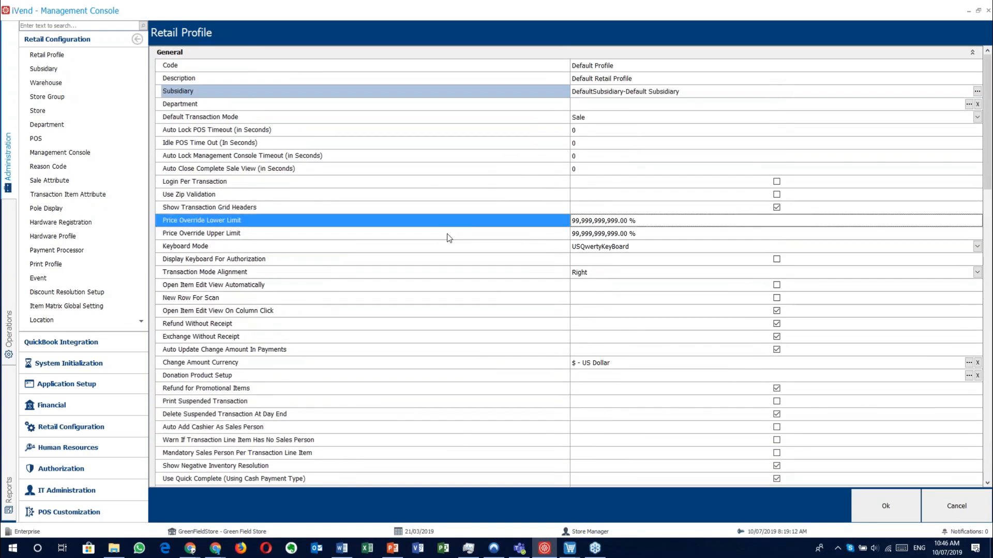
{"action": "left_click", "coordinate": [448, 236]}
{"action": "left_click", "coordinate": [456, 223]}
{"action": "left_click", "coordinate": [459, 236]}
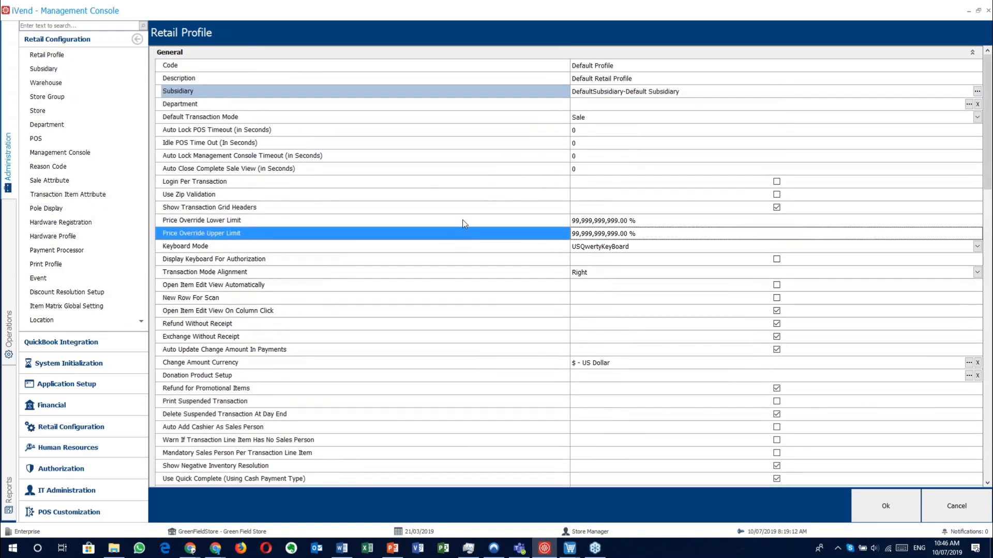
{"action": "scroll", "coordinate": [459, 428], "scroll_direction": "down", "scroll_amount": 15}
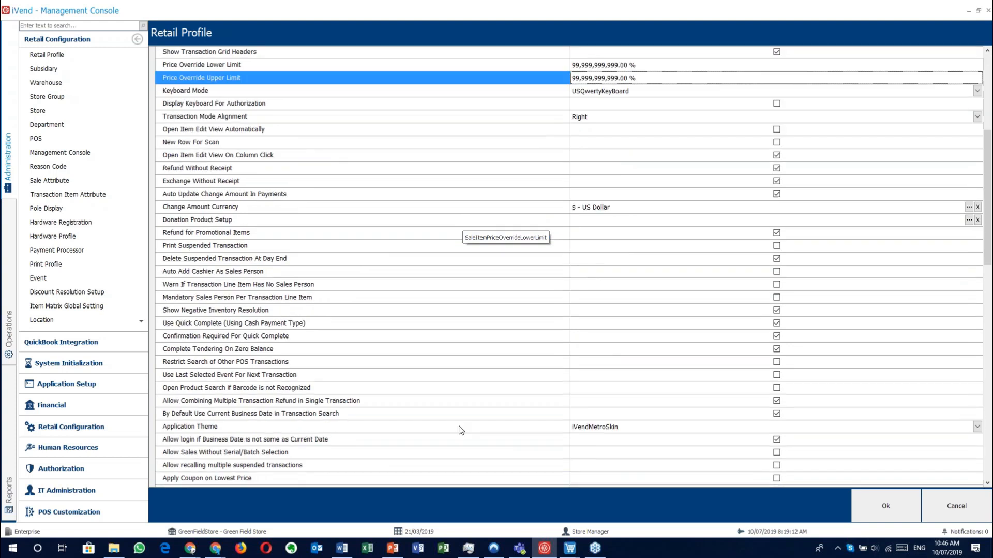
Step: Review the maximum sale discount amount and the maximum line discount percent and amount in Discount Details
{"action": "left_click", "coordinate": [425, 374]}
{"action": "left_click", "coordinate": [428, 388]}
{"action": "left_click", "coordinate": [429, 402]}
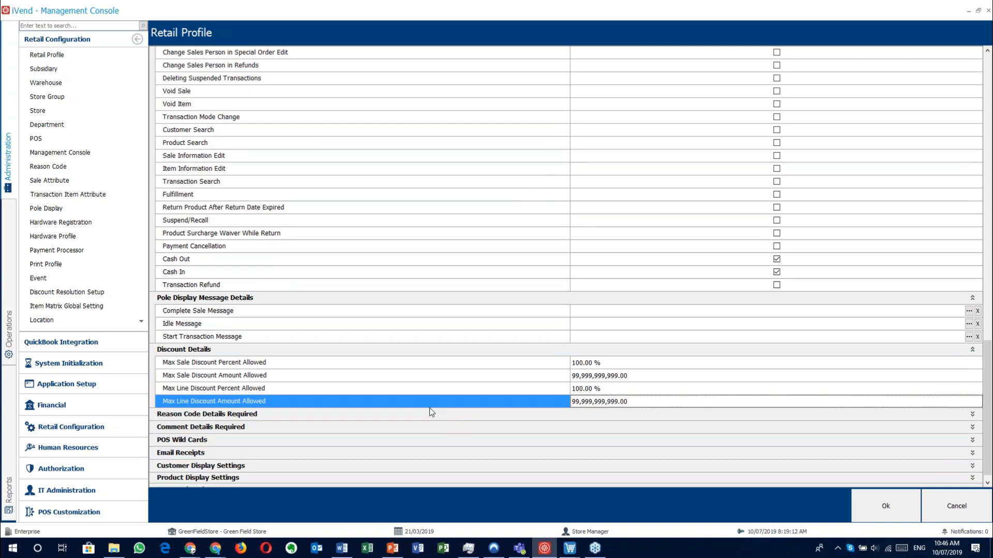
Step: Expand Reason Code Details Required and Comment Details Required and review the transaction types listed in each section
{"action": "left_click", "coordinate": [973, 413]}
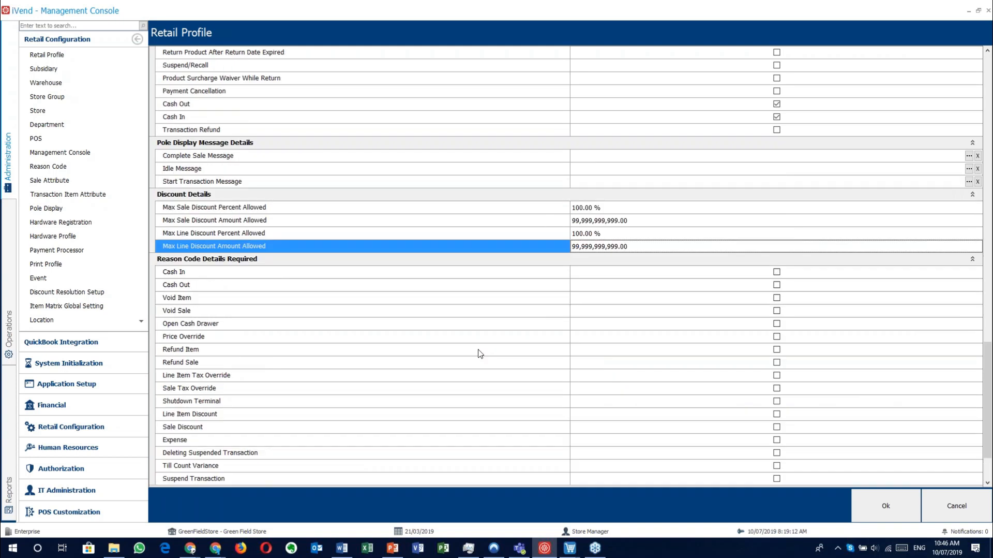
{"action": "scroll", "coordinate": [476, 352], "scroll_direction": "down", "scroll_amount": 3}
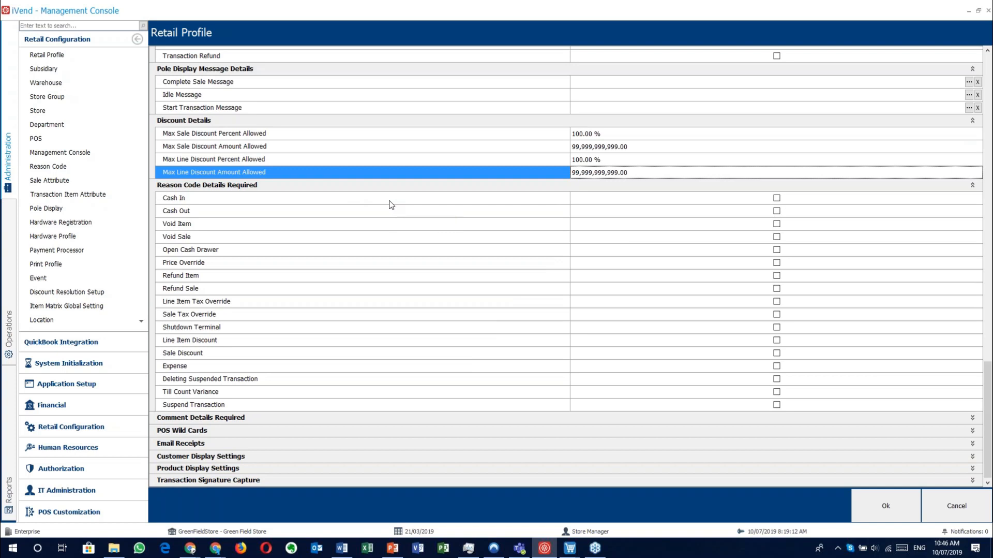
{"action": "left_click", "coordinate": [965, 420]}
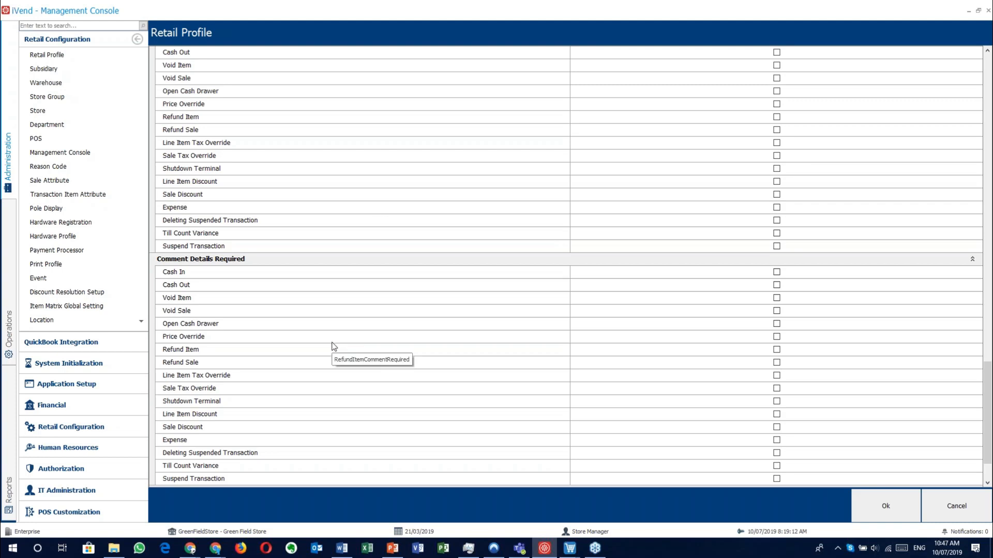
{"action": "scroll", "coordinate": [333, 346], "scroll_direction": "down", "scroll_amount": 2}
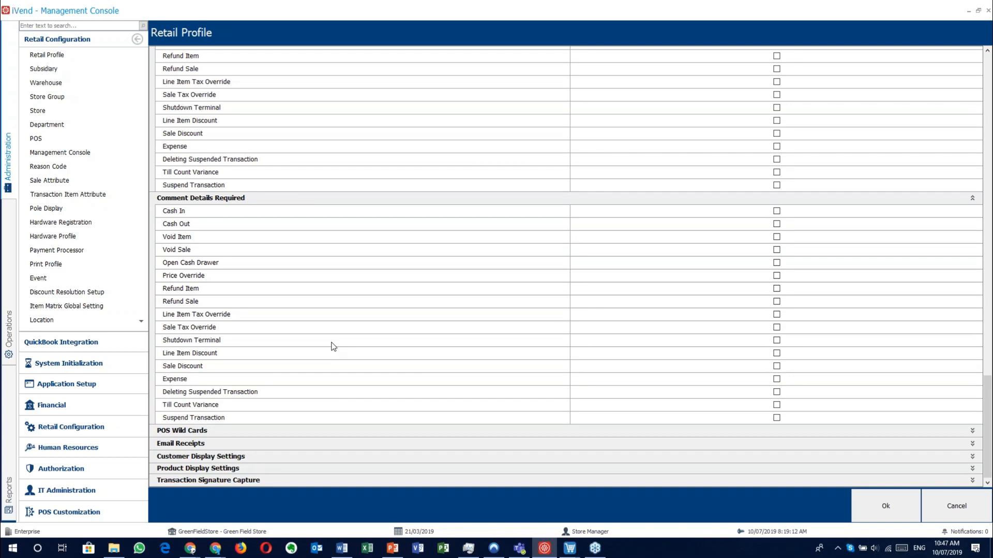
Step: Review the POS Wild Cards section, and switch to the Point of Sale with the SPD pole display window dismissed
{"action": "left_click", "coordinate": [972, 430]}
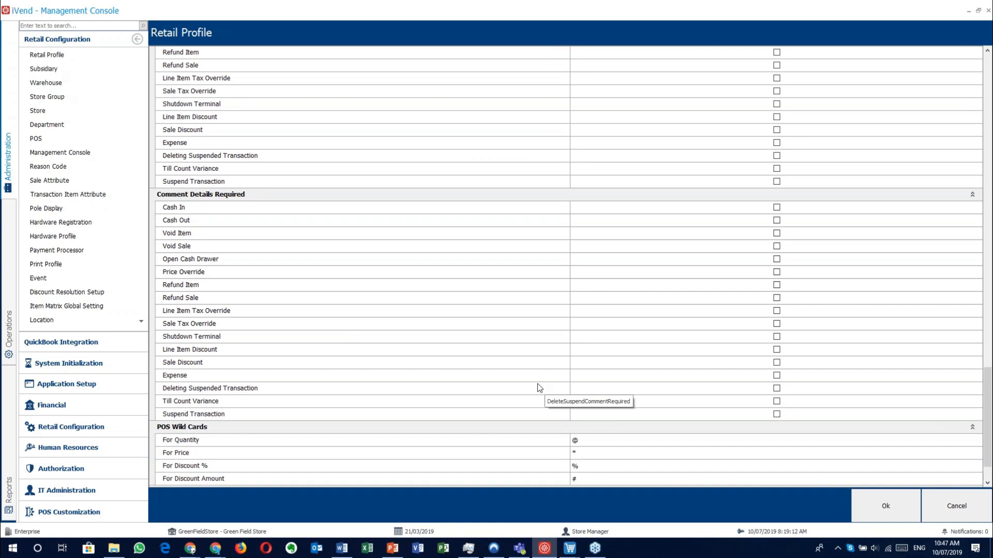
{"action": "scroll", "coordinate": [540, 388], "scroll_direction": "down", "scroll_amount": 2}
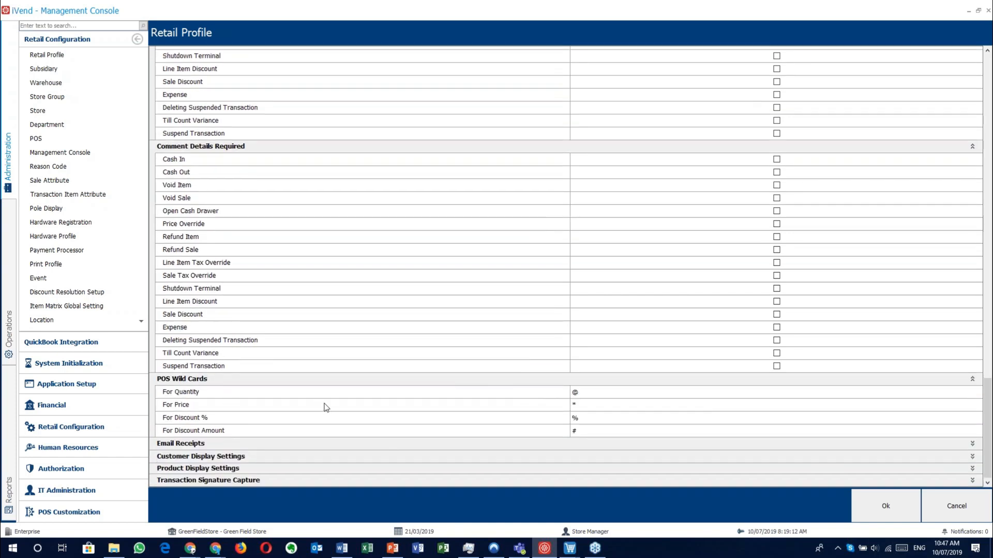
{"action": "mouse_move", "coordinate": [570, 547]}
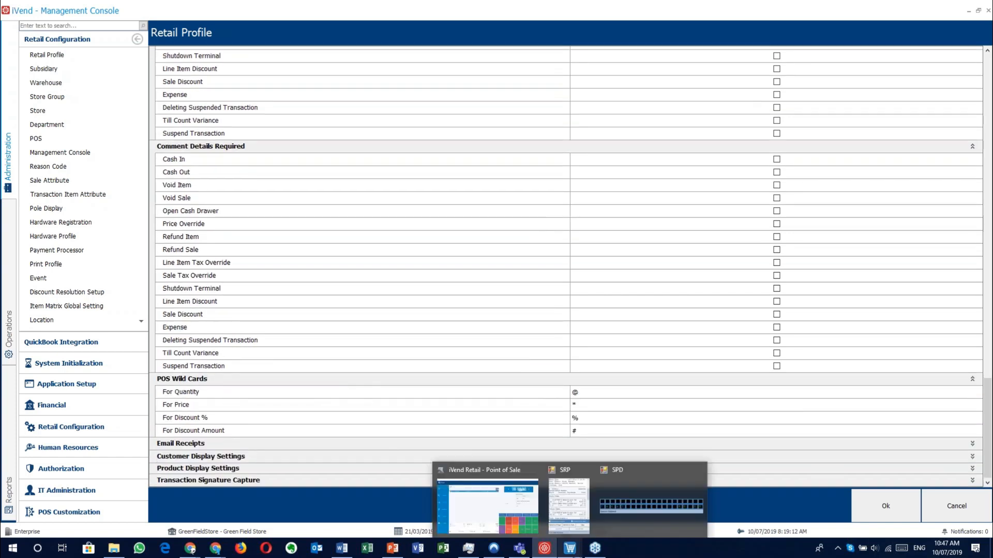
{"action": "left_click", "coordinate": [480, 491]}
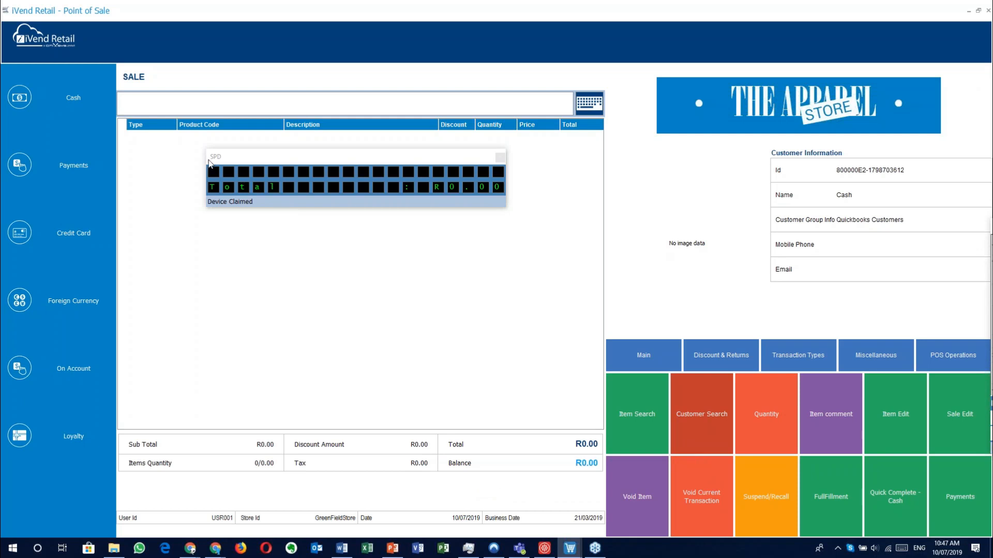
{"action": "left_click", "coordinate": [500, 157]}
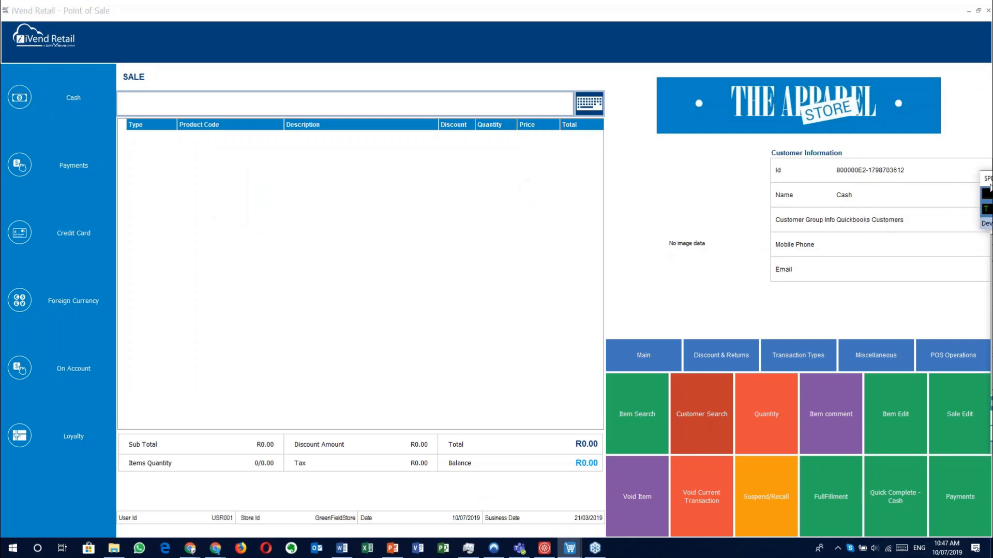
Step: Add product 100103 to the sale by entering its product code
{"action": "left_click", "coordinate": [357, 104]}
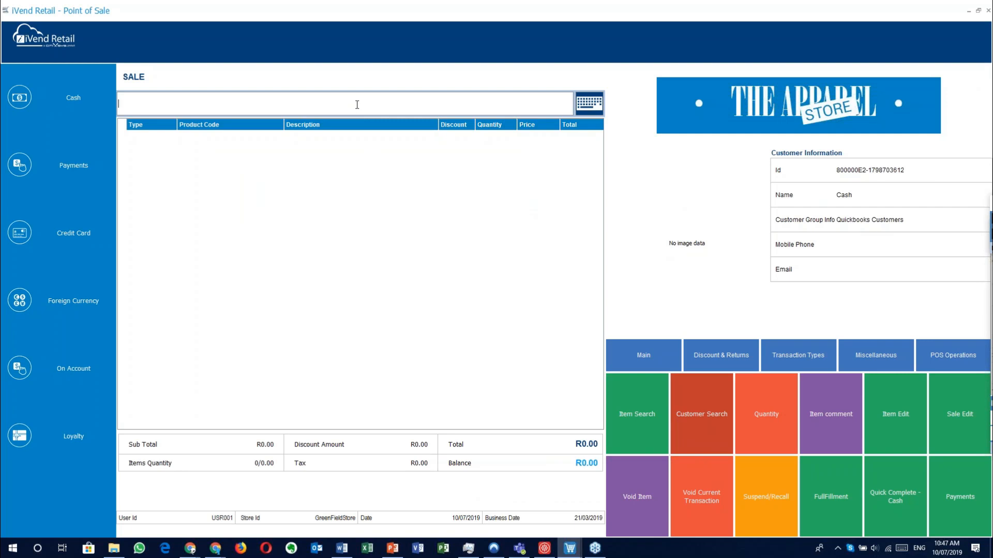
{"action": "type", "text": "@"}
{"action": "key", "text": "BackSpace"}
{"action": "type", "text": "1001033"}
{"action": "key", "text": "Return"}
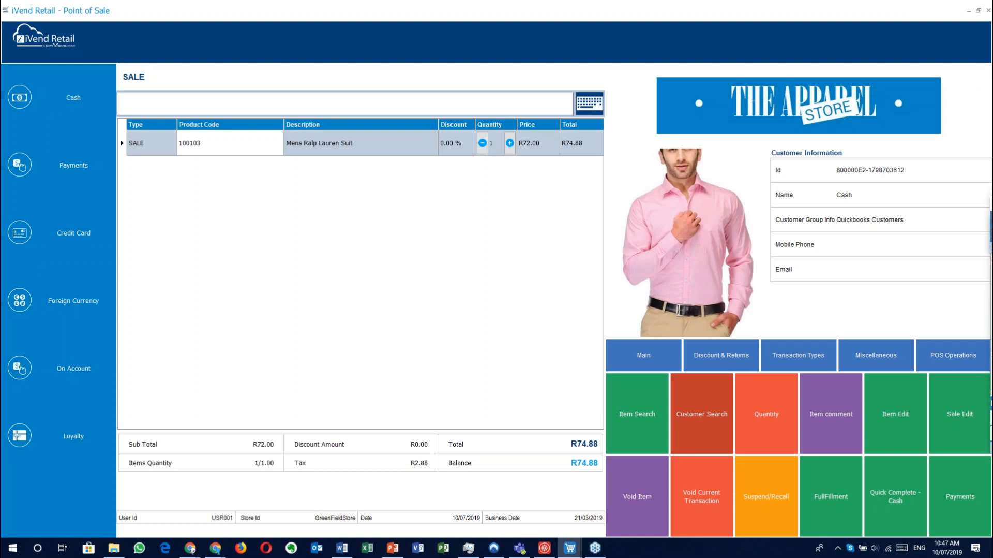
Step: Use the @ wild card to set the quantity of the Mens Ralp Lauren Suit line to 4
{"action": "type", "text": "@"}
{"action": "type", "text": "4"}
{"action": "key", "text": "Return"}
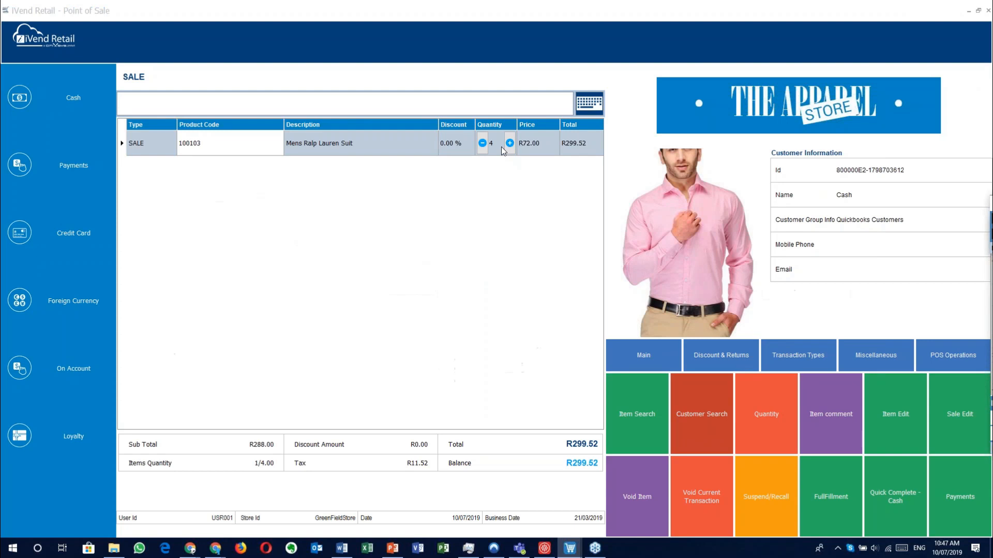
Step: Switch back to the Management Console and expand the Email Receipts section to review its settings
{"action": "key", "text": "alt+Tab"}
{"action": "key", "text": "alt+Tab"}
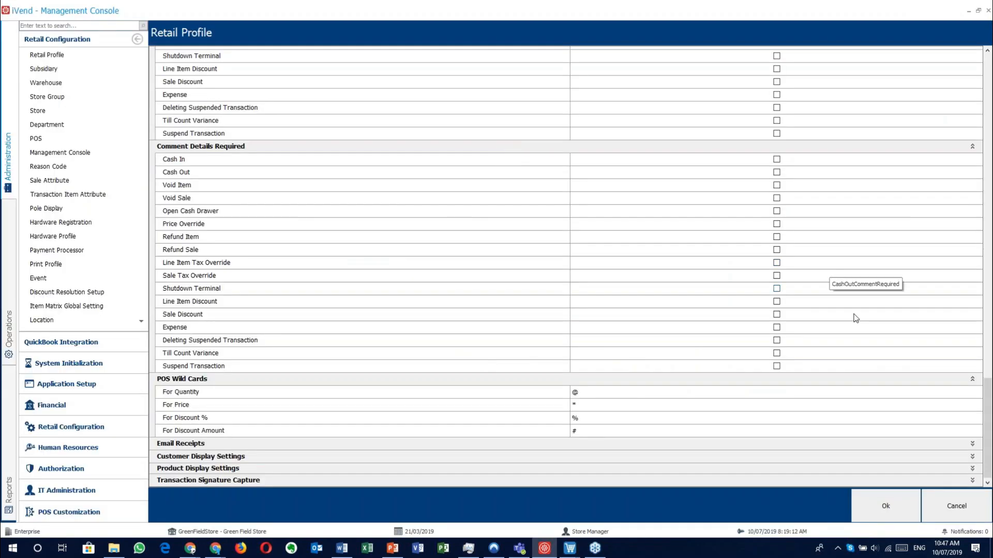
{"action": "left_click", "coordinate": [974, 446]}
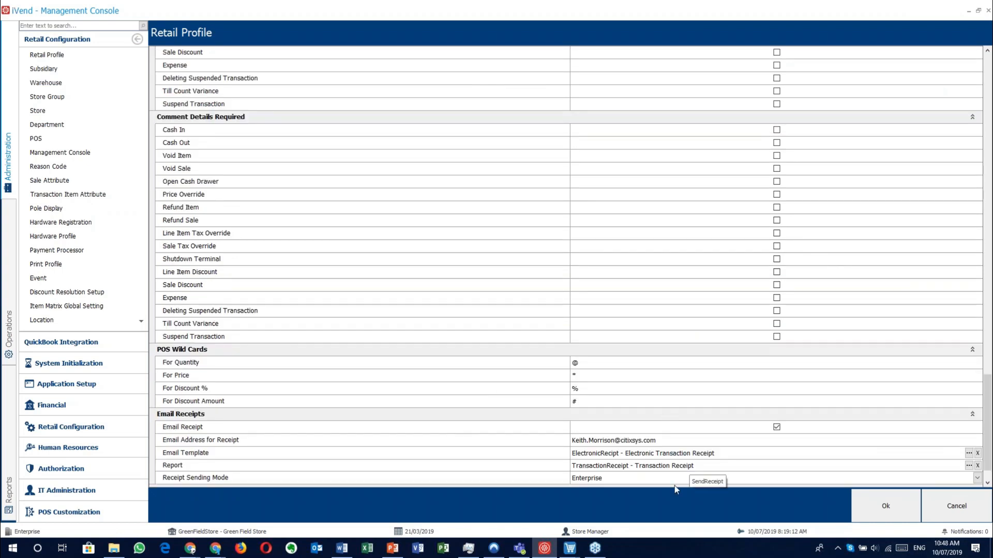
{"action": "scroll", "coordinate": [513, 431], "scroll_direction": "down", "scroll_amount": 1}
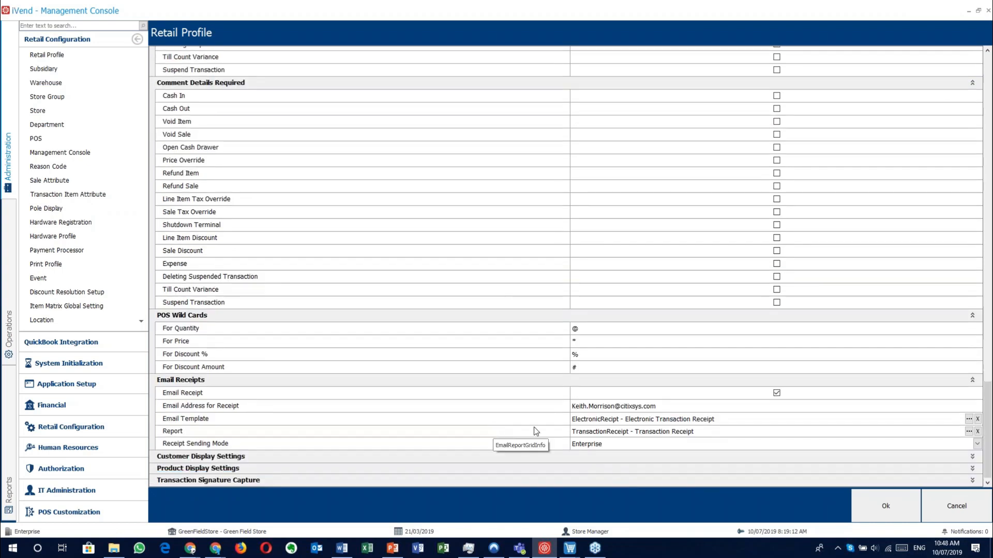
Step: Expand Customer Display Settings and review its column, row height, font size and display options
{"action": "left_click", "coordinate": [973, 455]}
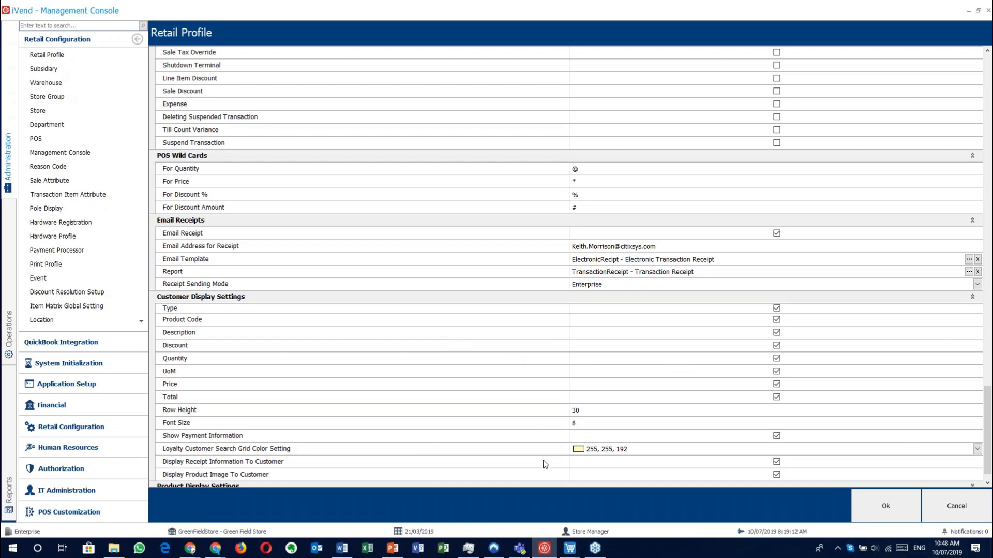
{"action": "scroll", "coordinate": [554, 378], "scroll_direction": "down", "scroll_amount": 1}
{"action": "scroll", "coordinate": [553, 379], "scroll_direction": "down", "scroll_amount": 1}
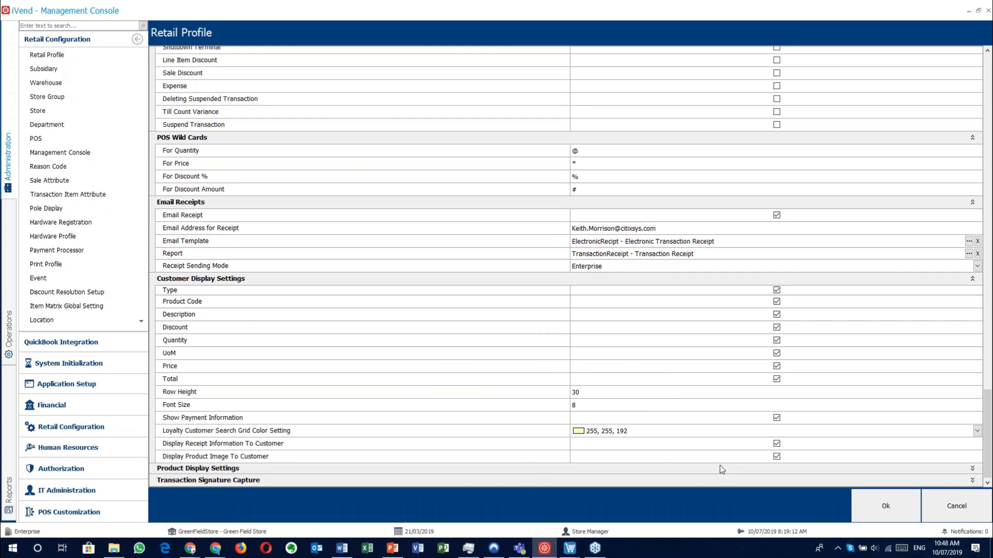
Step: Review the Product Matrix Item Search Grid Color Setting in Product Display Settings, and switch to the Point of Sale
{"action": "left_click", "coordinate": [973, 468]}
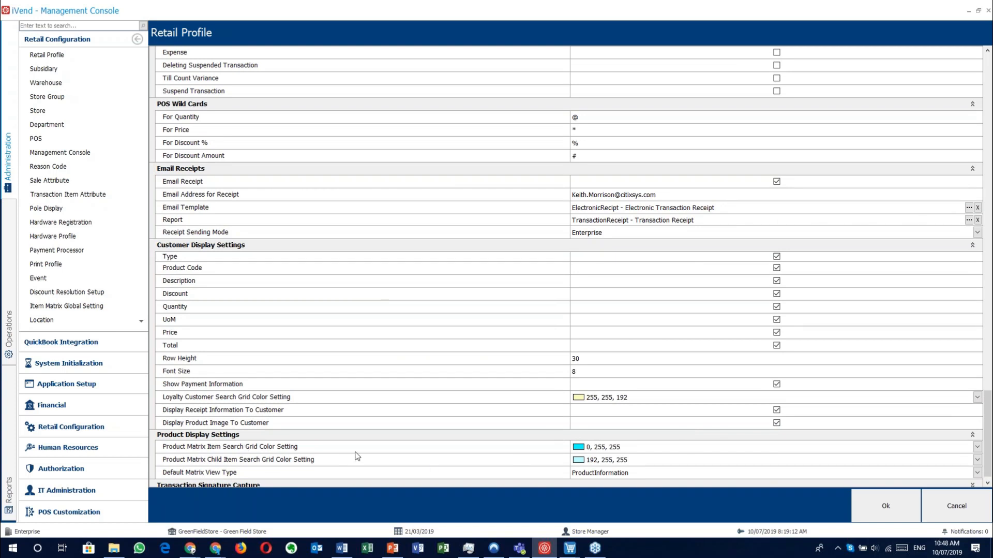
{"action": "left_click", "coordinate": [508, 449]}
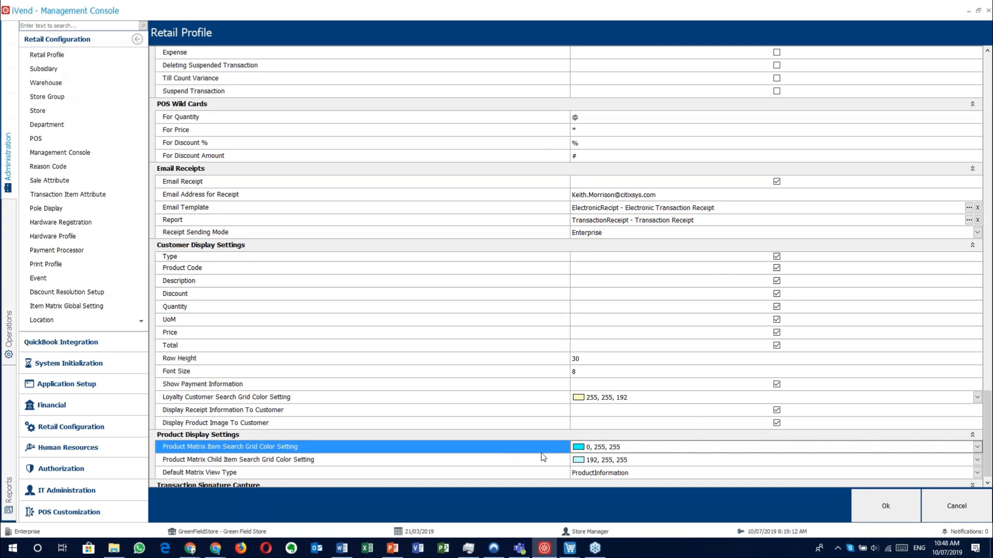
{"action": "mouse_move", "coordinate": [569, 547]}
{"action": "left_click", "coordinate": [499, 498]}
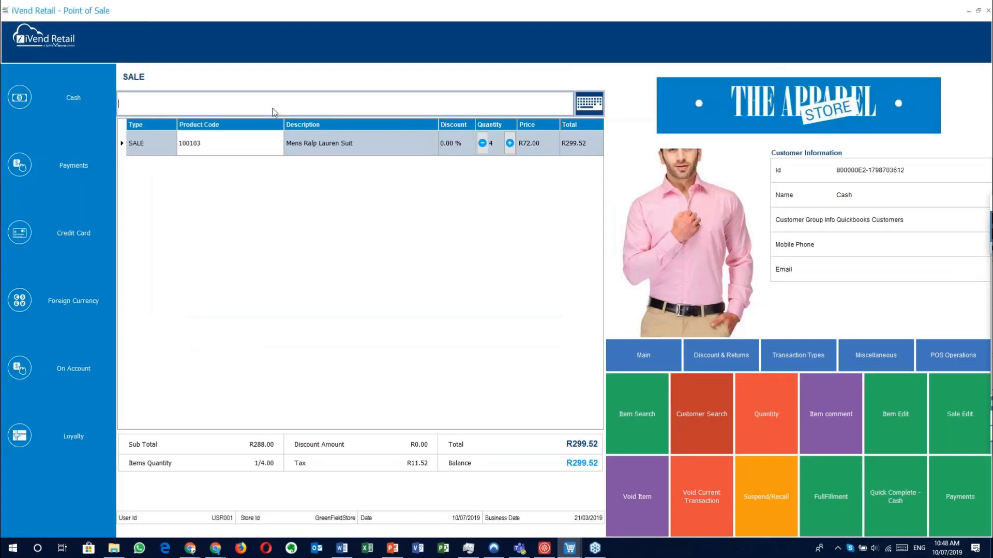
{"action": "type", "text": "ape"}
{"action": "key", "text": "BackSpace"}
{"action": "key", "text": "BackSpace"}
{"action": "key", "text": "BackSpace"}
Step: Open the product search and search for products with "apex" in the description
{"action": "left_click", "coordinate": [637, 411]}
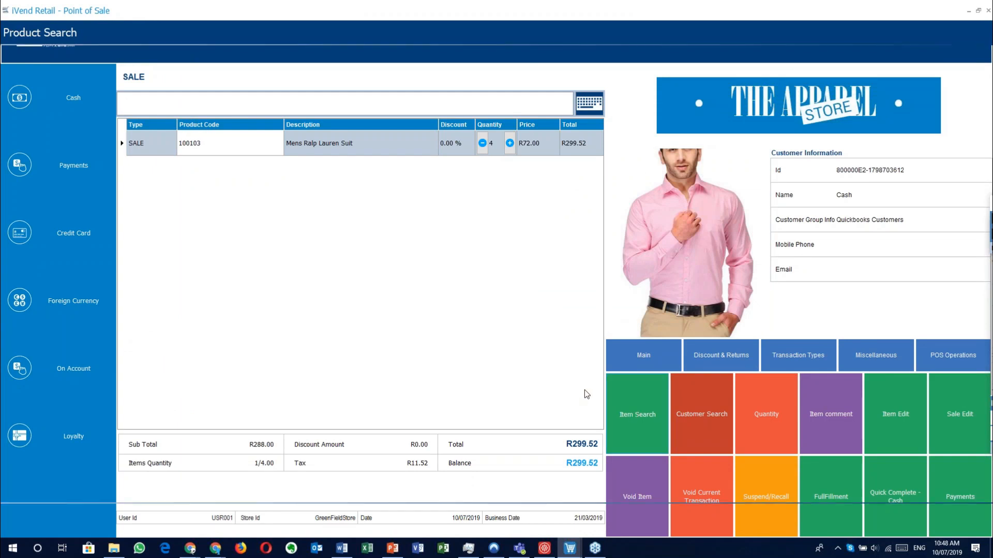
{"action": "left_click", "coordinate": [59, 520]}
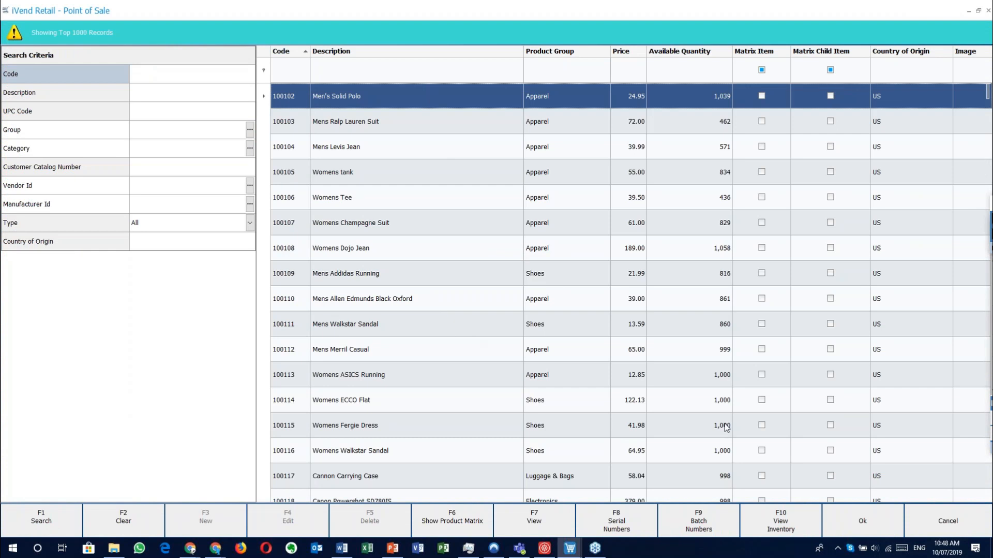
{"action": "left_click", "coordinate": [182, 98]}
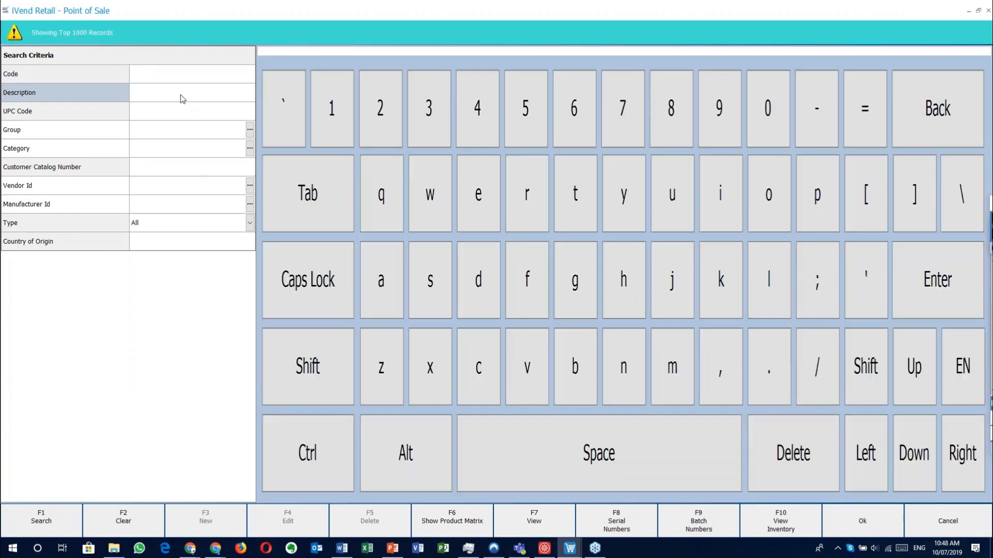
{"action": "type", "text": "apex"}
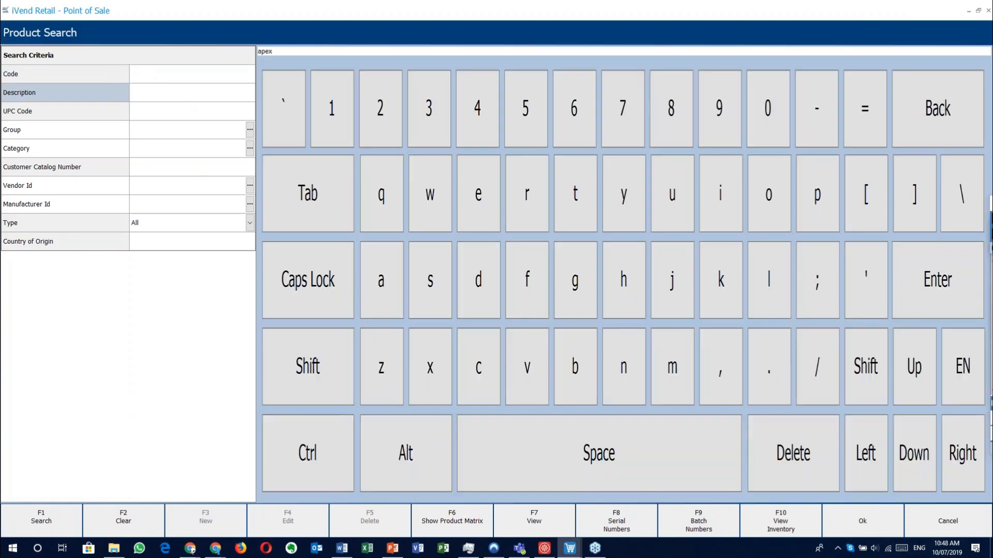
{"action": "key", "text": "Return"}
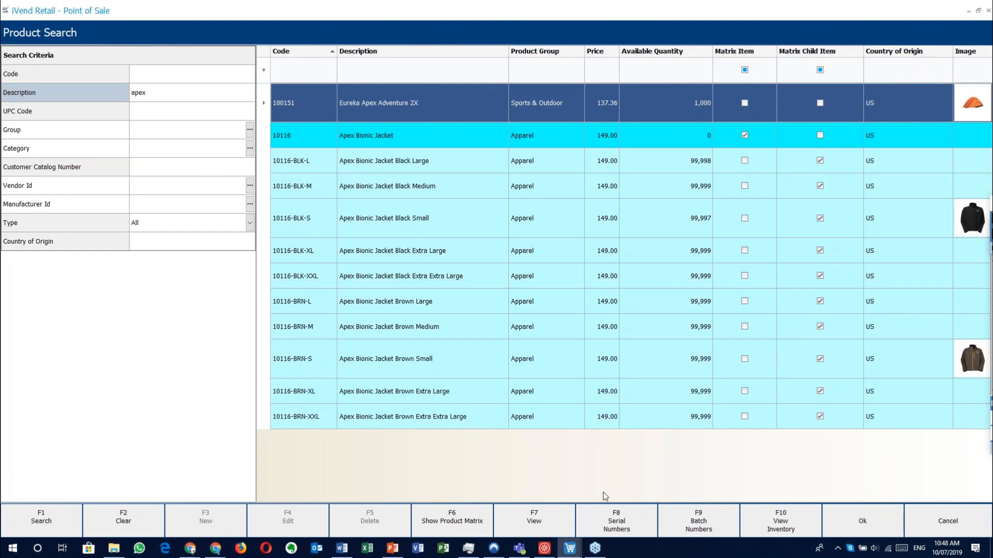
Step: Return to the Management Console and review the Default Matrix View Type and the Transaction Signature Capture section
{"action": "left_click", "coordinate": [545, 550]}
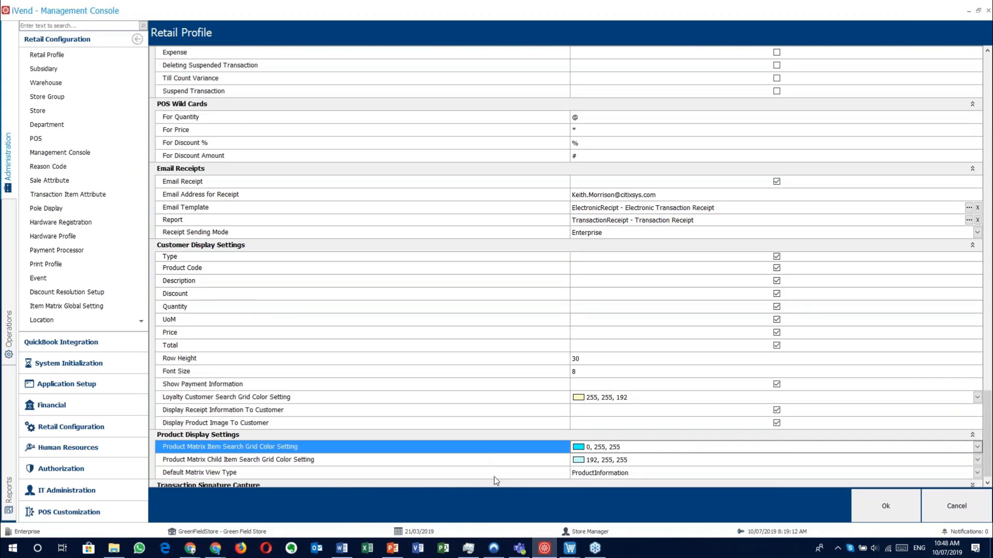
{"action": "scroll", "coordinate": [497, 471], "scroll_direction": "down", "scroll_amount": 1}
{"action": "left_click", "coordinate": [648, 469]}
{"action": "left_click", "coordinate": [648, 472]}
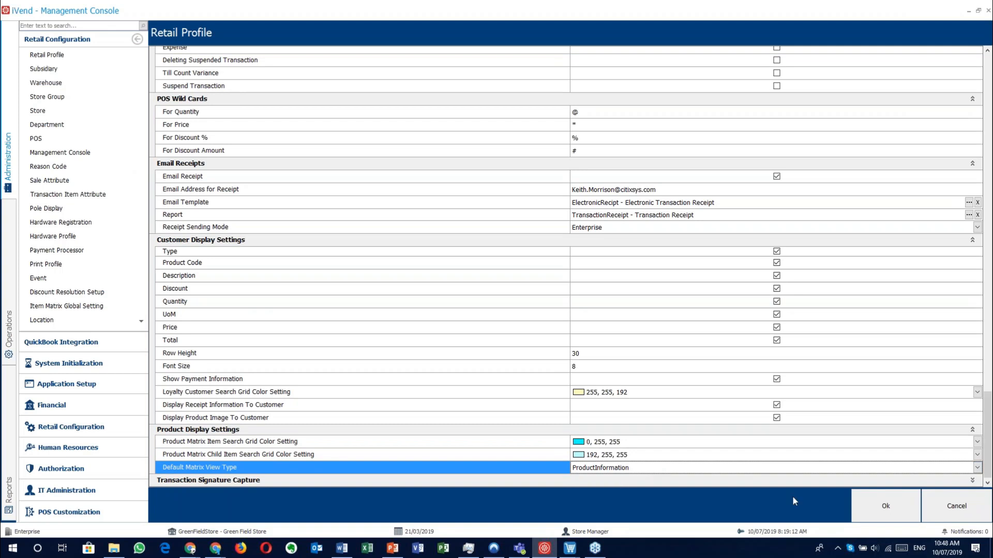
{"action": "left_click", "coordinate": [972, 479]}
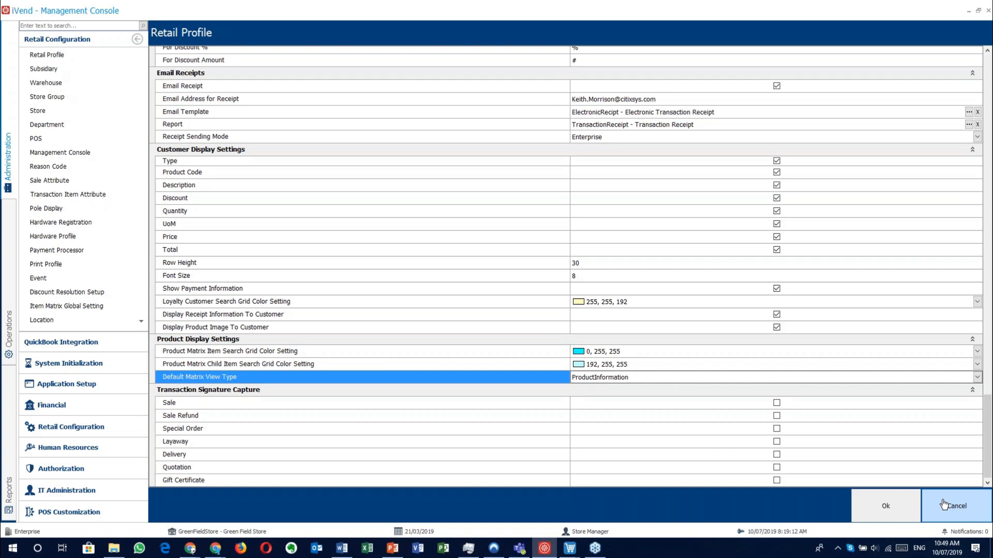
Step: Close the retail profile and its search without saving, and open the DefaultSubsidiary record from the Subsidiary search
{"action": "left_click", "coordinate": [944, 504]}
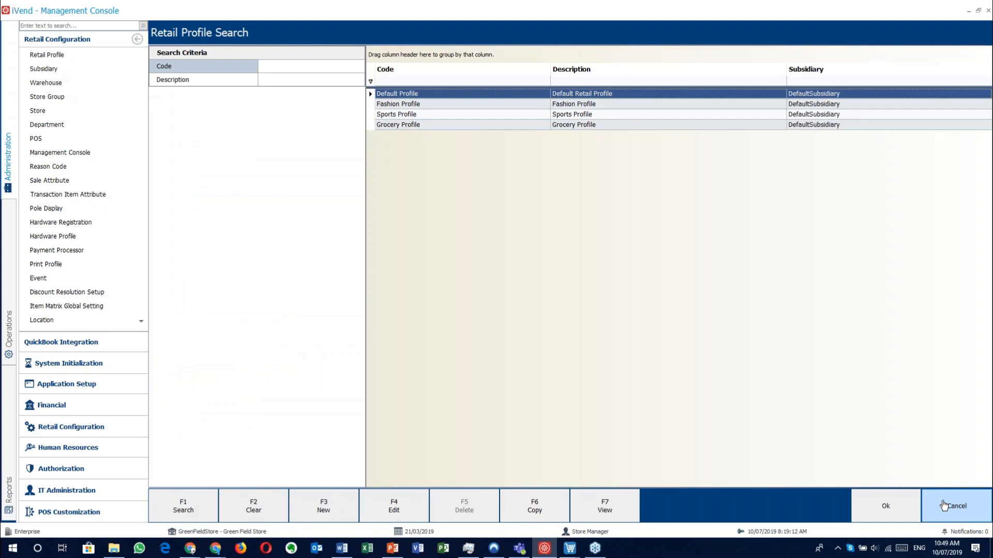
{"action": "left_click", "coordinate": [944, 505]}
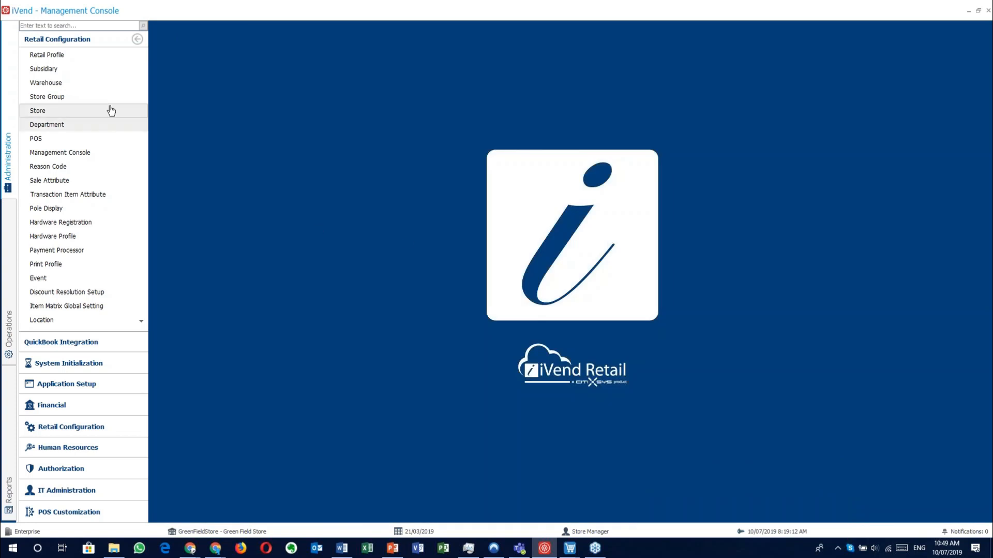
{"action": "left_click", "coordinate": [61, 69]}
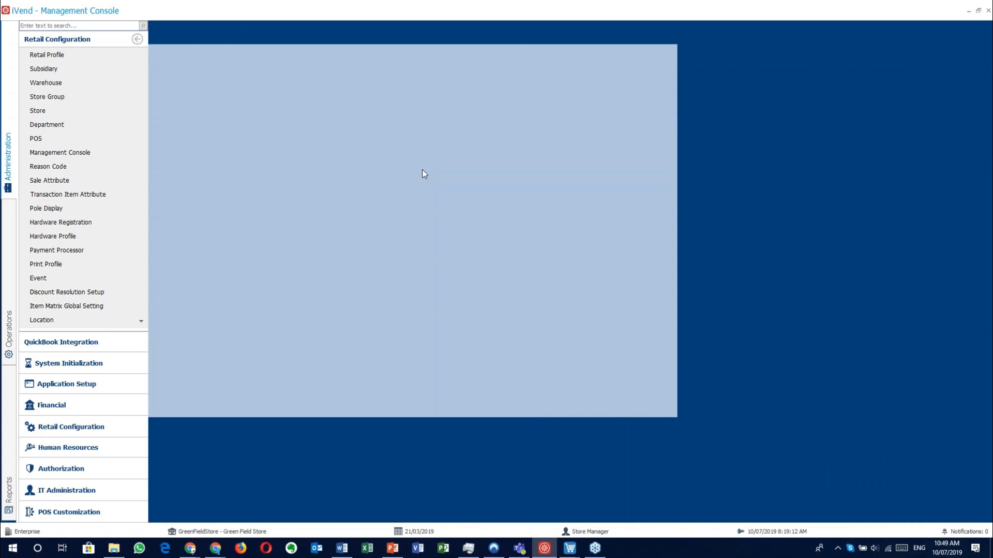
{"action": "left_click", "coordinate": [448, 94]}
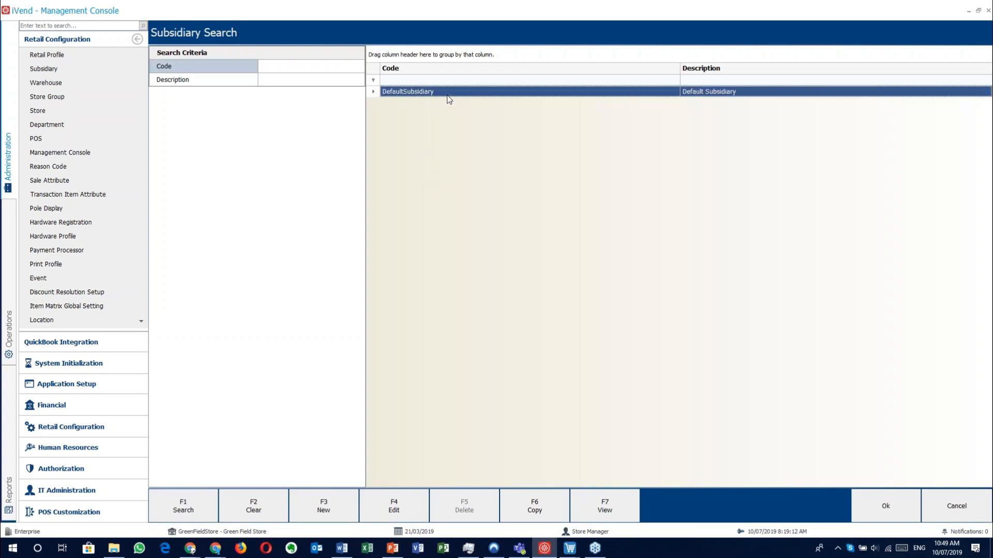
{"action": "double_click", "coordinate": [449, 98]}
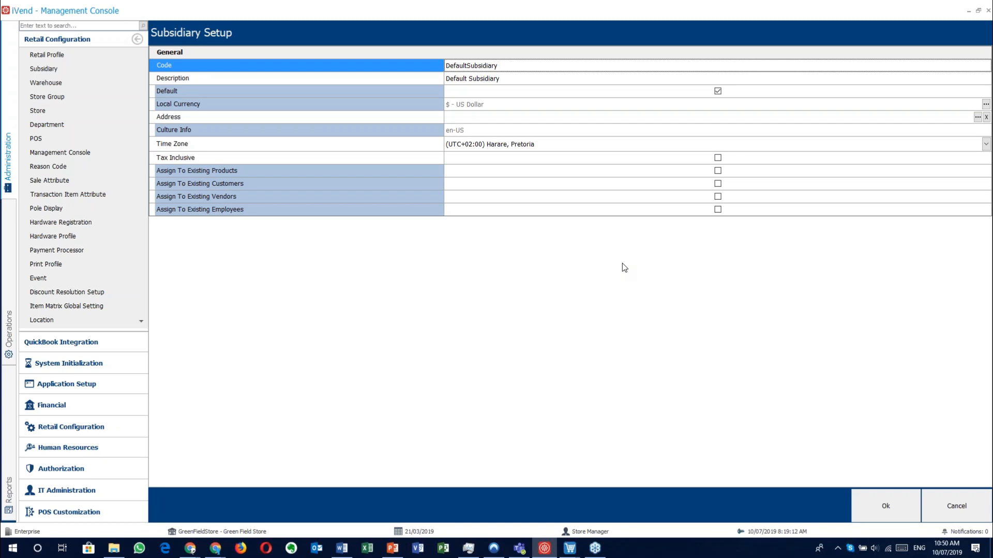
Step: Review the subsidiary's general fields from Description and Default through Local Currency, Address, Culture Info and Time Zone to Tax Inclusive
{"action": "left_click", "coordinate": [327, 79]}
{"action": "left_click", "coordinate": [333, 93]}
{"action": "left_click", "coordinate": [330, 105]}
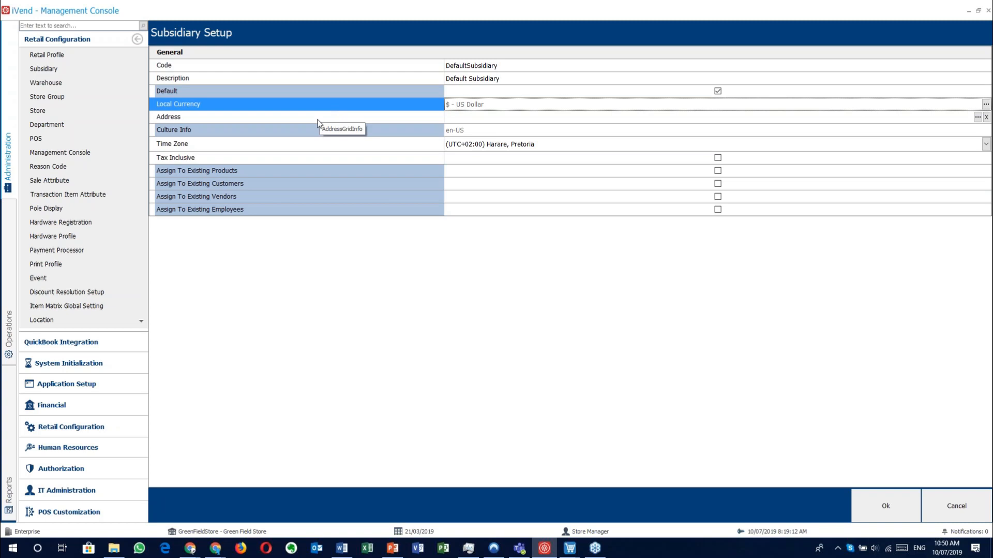
{"action": "left_click", "coordinate": [318, 117]}
{"action": "left_click", "coordinate": [309, 130]}
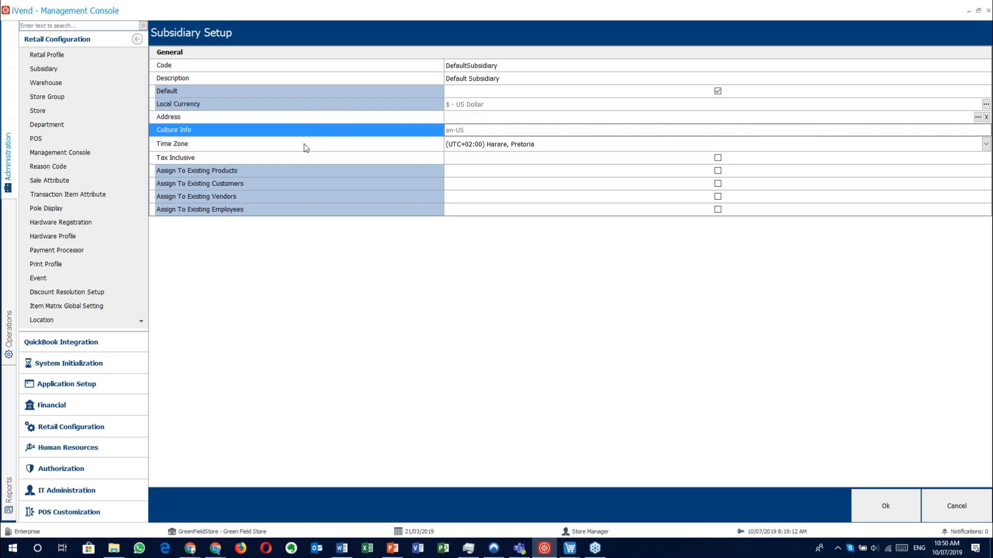
{"action": "left_click", "coordinate": [306, 148]}
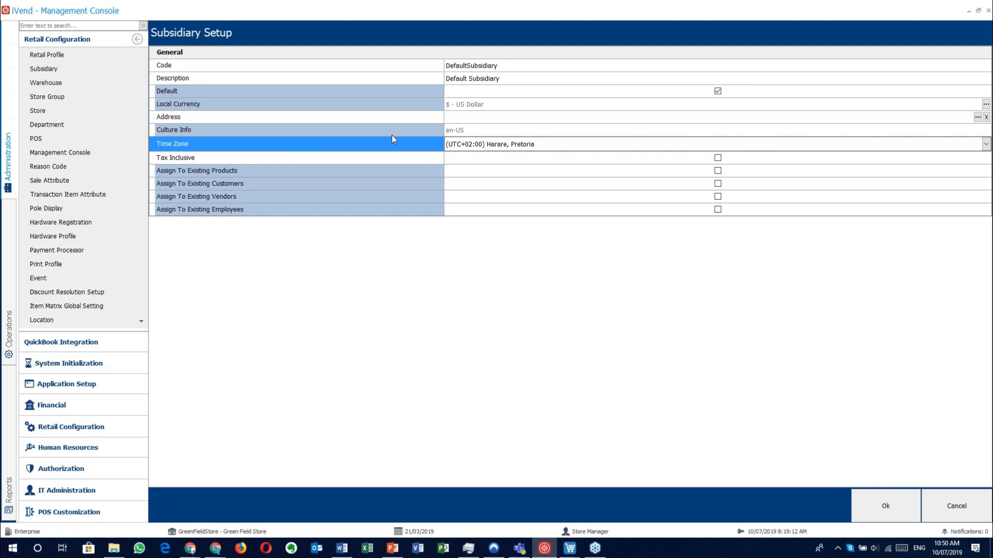
{"action": "left_click", "coordinate": [412, 168]}
{"action": "left_click", "coordinate": [411, 161]}
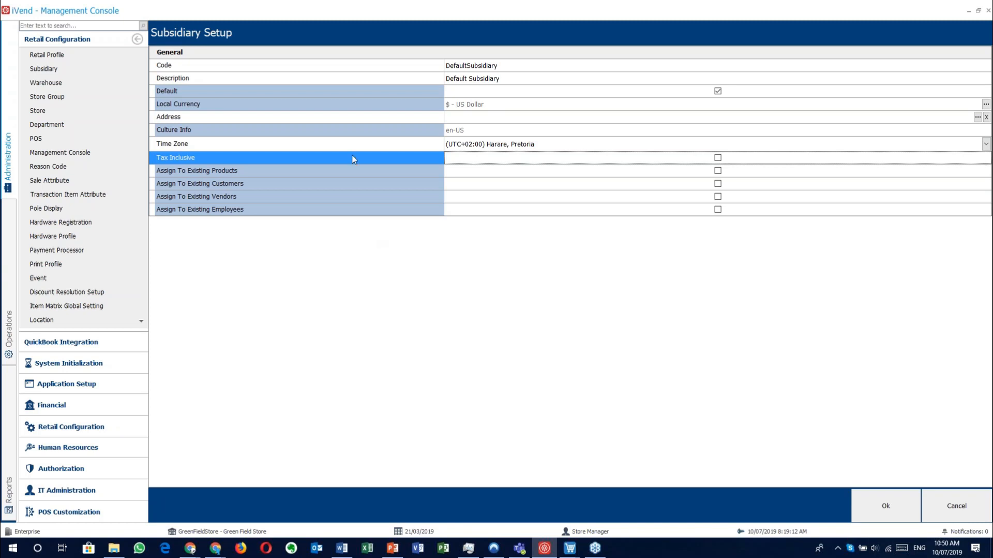
Step: Review the options to assign the subsidiary to existing products, customers, vendors and employees, and close the subsidiary setup and search without saving
{"action": "left_click", "coordinate": [391, 172]}
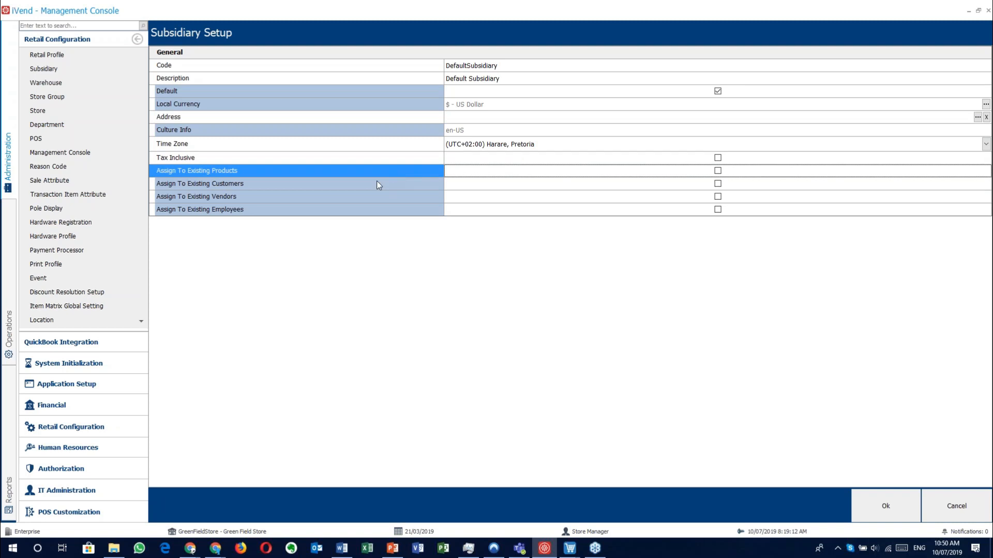
{"action": "left_click", "coordinate": [379, 185]}
{"action": "left_click", "coordinate": [382, 197]}
{"action": "left_click", "coordinate": [389, 213]}
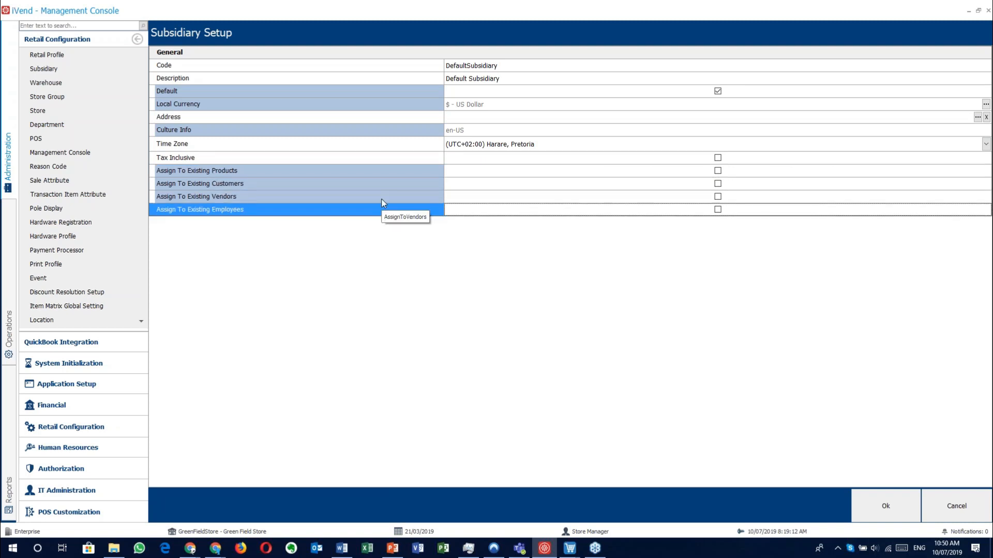
{"action": "left_click", "coordinate": [958, 494]}
{"action": "left_click", "coordinate": [958, 505]}
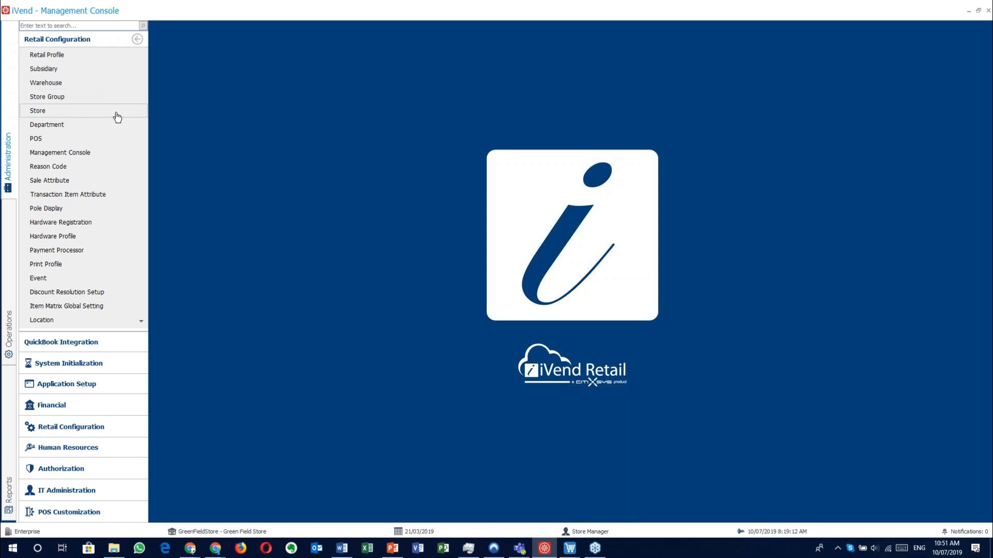
Step: Open the General Warehouse record from the Warehouse search
{"action": "left_click", "coordinate": [106, 87]}
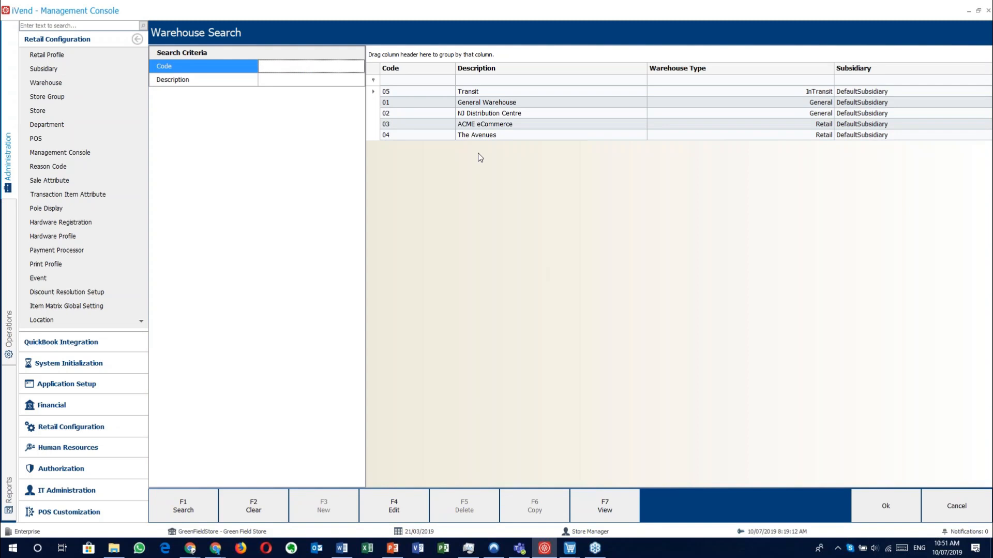
{"action": "left_click", "coordinate": [491, 103]}
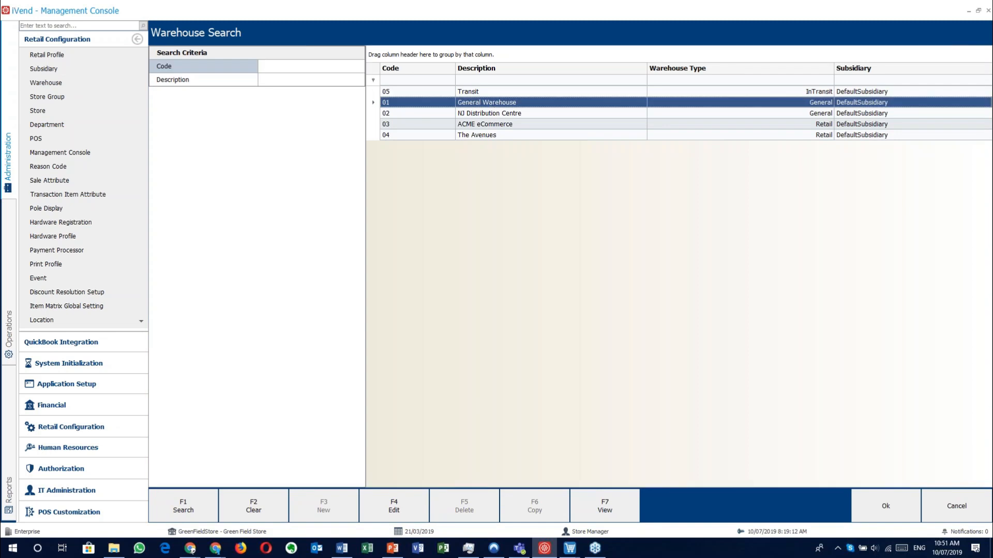
{"action": "double_click", "coordinate": [485, 102]}
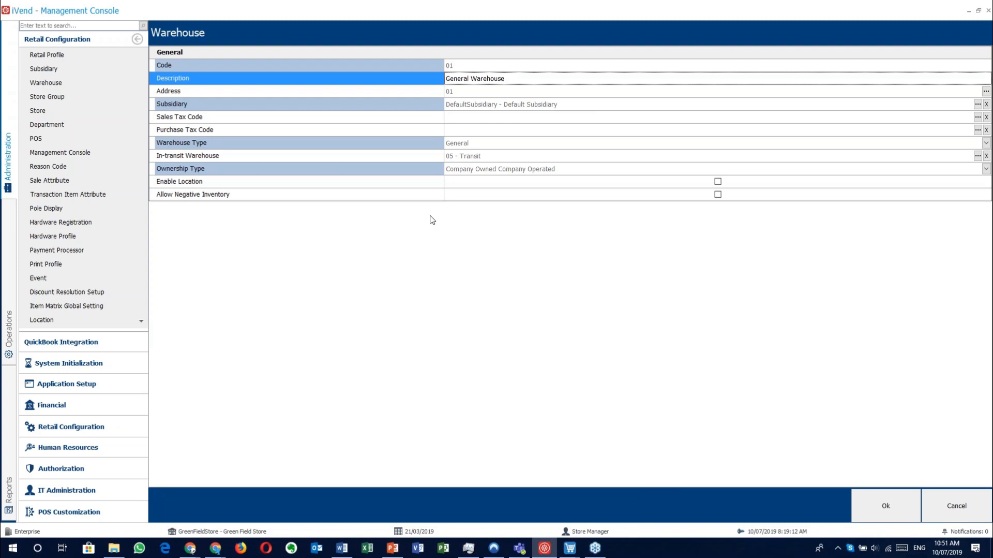
Step: Examine the General Warehouse's address fields through Global Location Number, and leave the address form without saving
{"action": "left_click", "coordinate": [355, 95]}
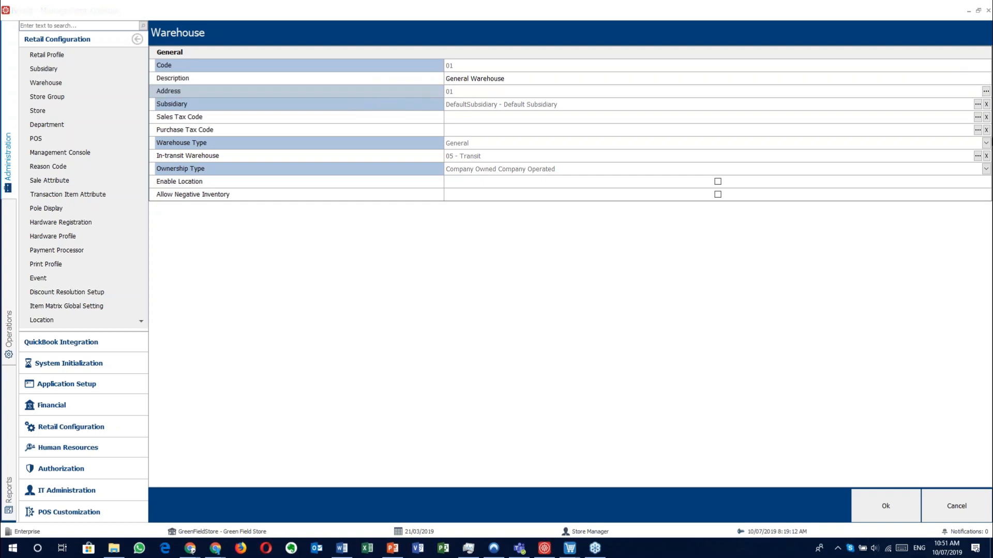
{"action": "left_click", "coordinate": [987, 91]}
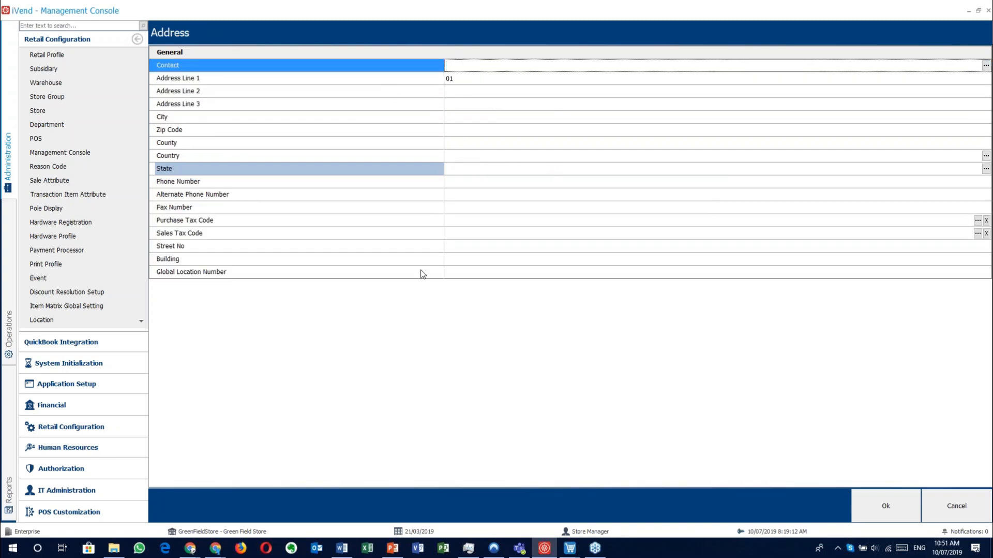
{"action": "left_click", "coordinate": [455, 272]}
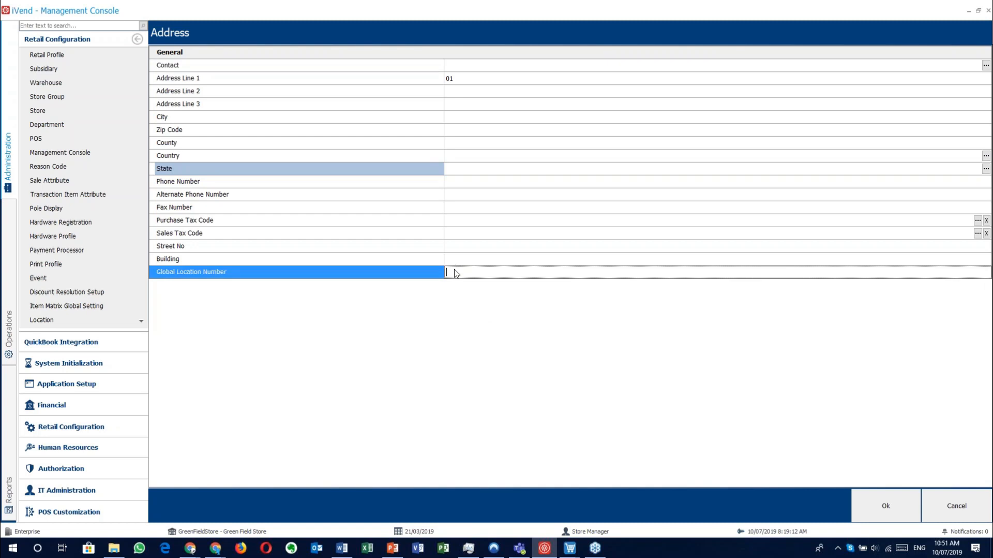
{"action": "left_click", "coordinate": [957, 515]}
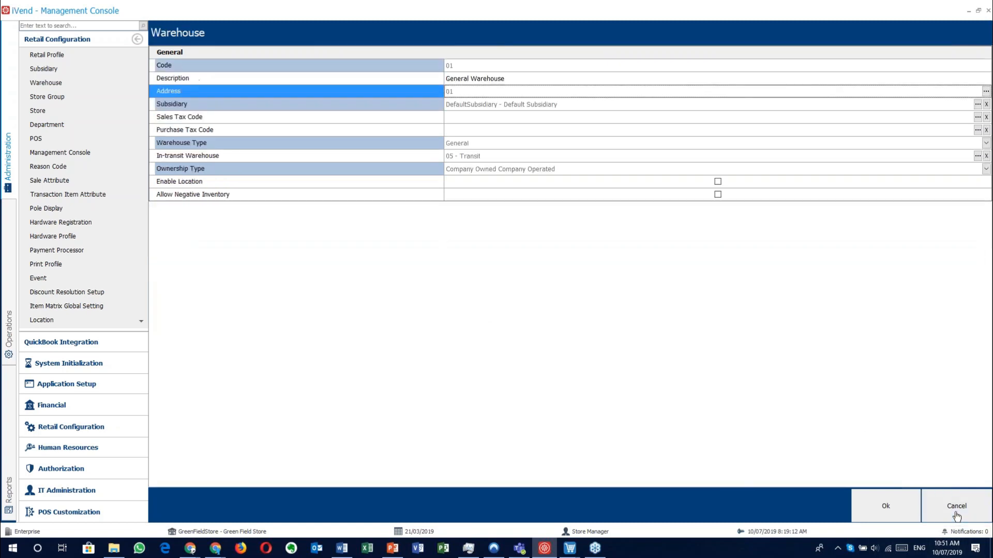
Step: Review the General Warehouse's Subsidiary, Sales Tax Code, Purchase Tax Code, Warehouse Type and In-transit Warehouse settings
{"action": "left_click", "coordinate": [384, 105]}
{"action": "left_click", "coordinate": [382, 118]}
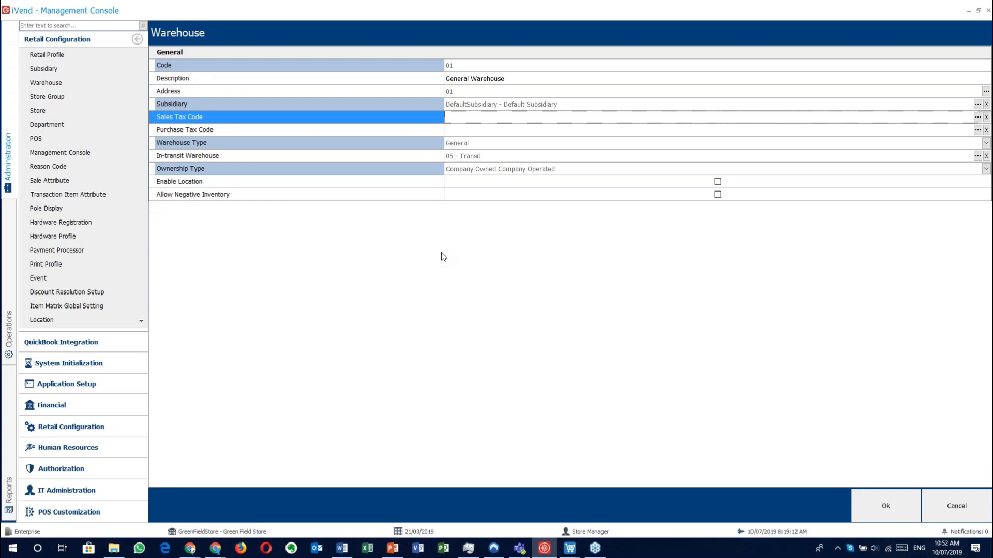
{"action": "left_click", "coordinate": [321, 129]}
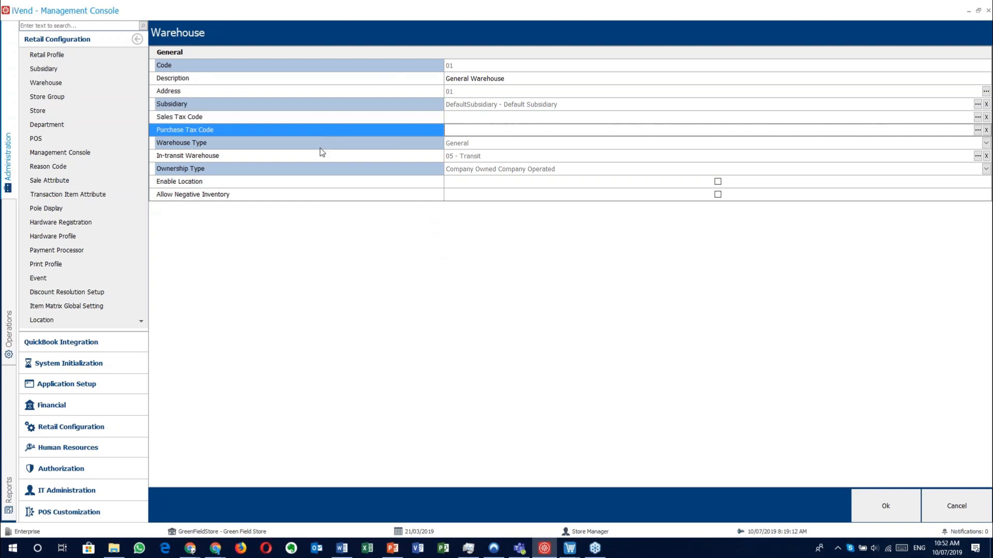
{"action": "left_click", "coordinate": [315, 182]}
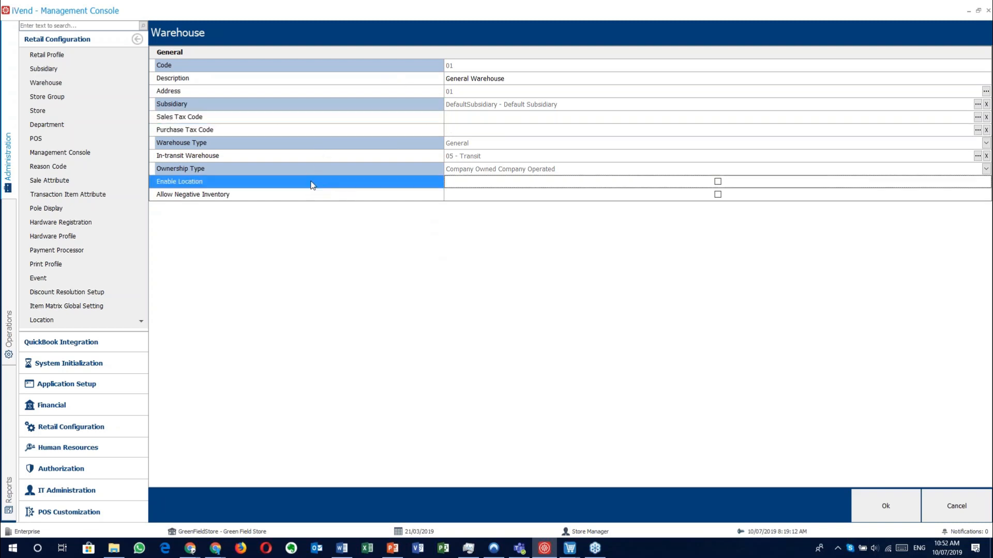
{"action": "left_click", "coordinate": [297, 145]}
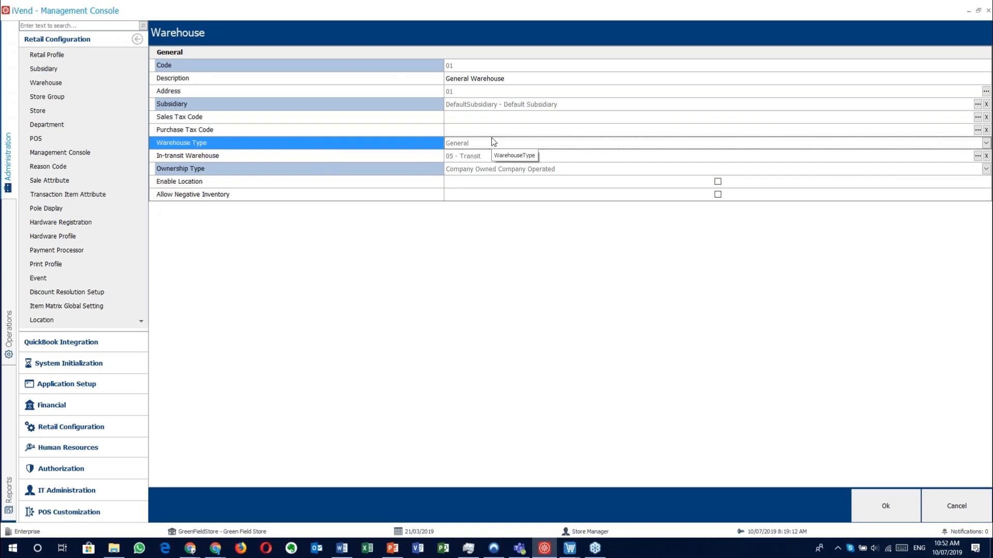
{"action": "left_click", "coordinate": [376, 158]}
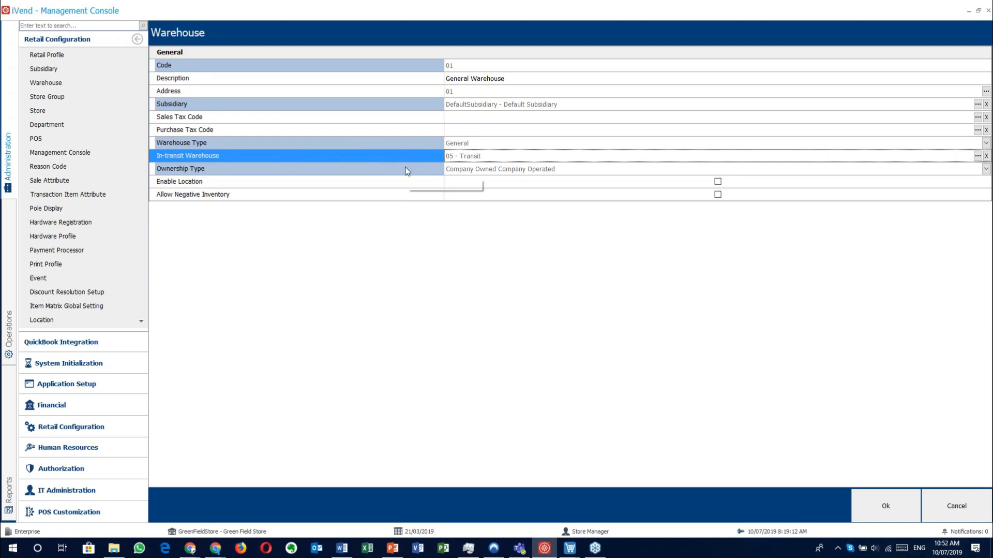
Step: Review the Ownership Type, Enable Location and Allow Negative Inventory settings, and close the General Warehouse record without saving
{"action": "left_click", "coordinate": [379, 173]}
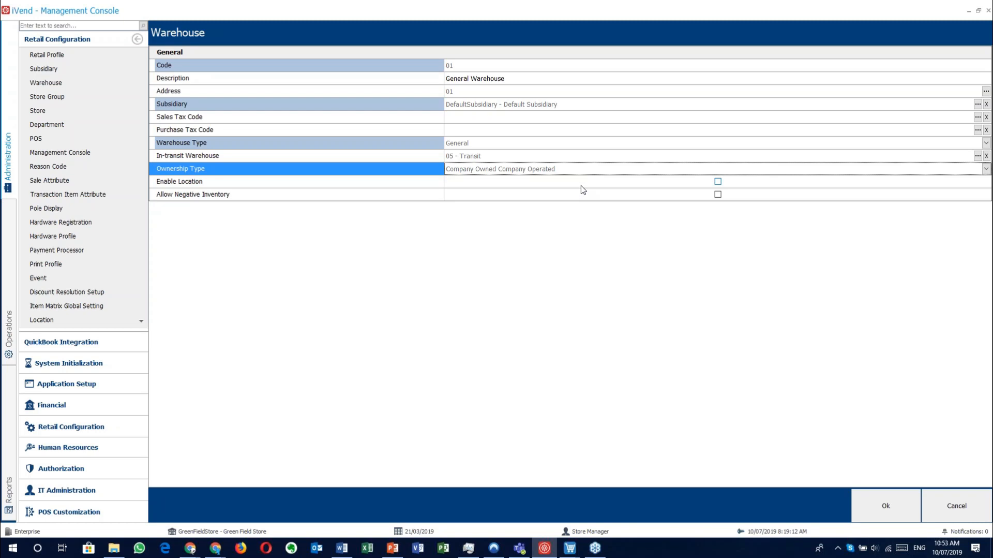
{"action": "left_click", "coordinate": [437, 185]}
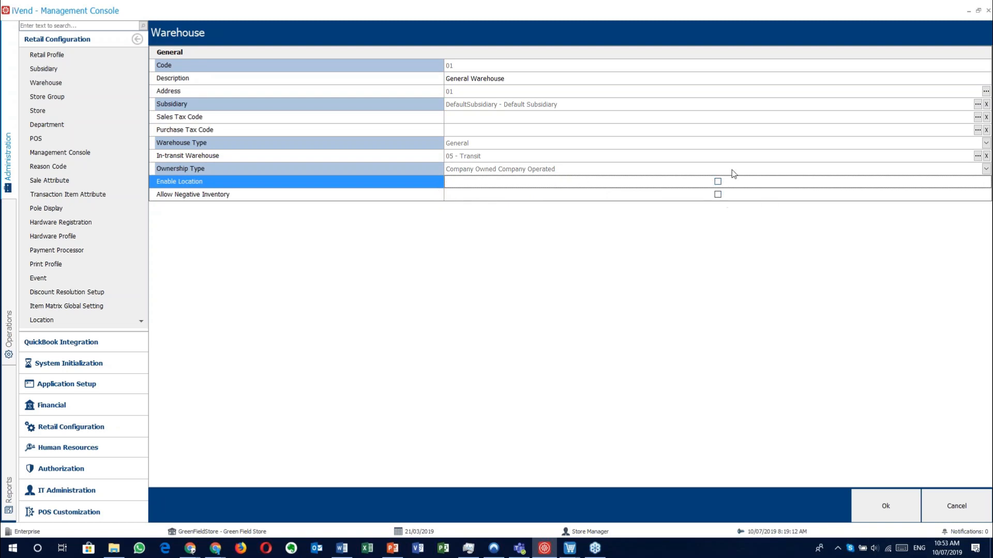
{"action": "left_click", "coordinate": [371, 198]}
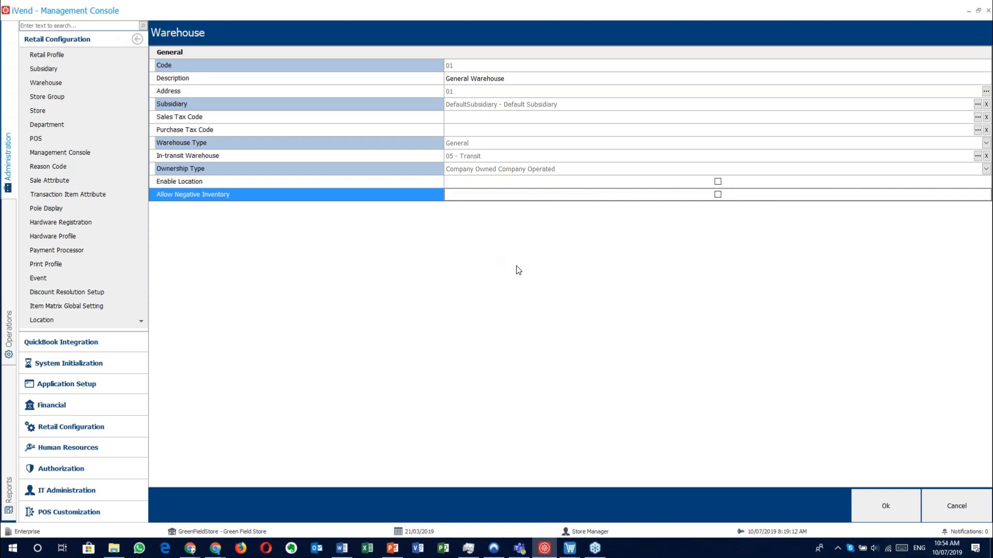
{"action": "left_click", "coordinate": [956, 506]}
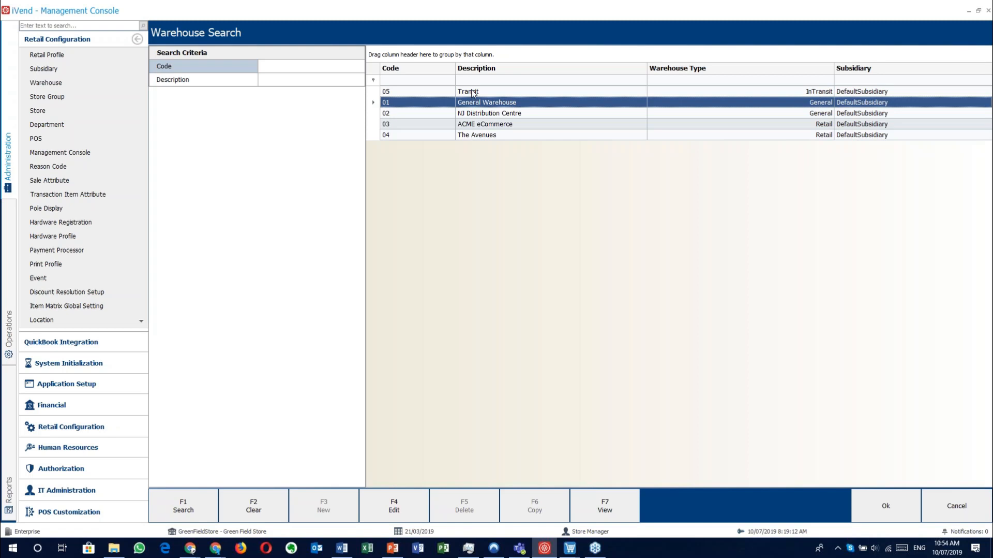
Step: Open The Avenues warehouse record and review its Enable Location, Default Location and Use Warehouse Default Location settings
{"action": "double_click", "coordinate": [474, 135]}
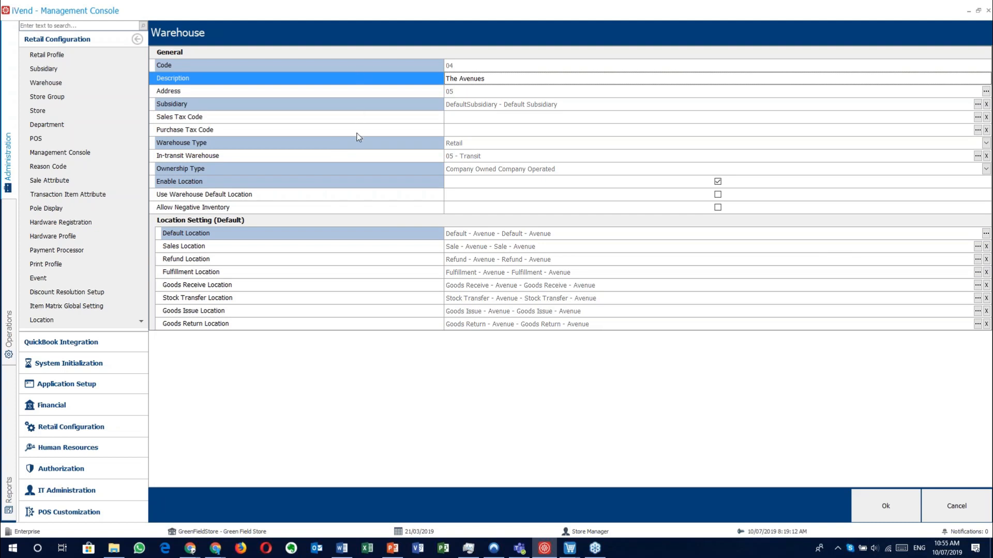
{"action": "left_click", "coordinate": [360, 185]}
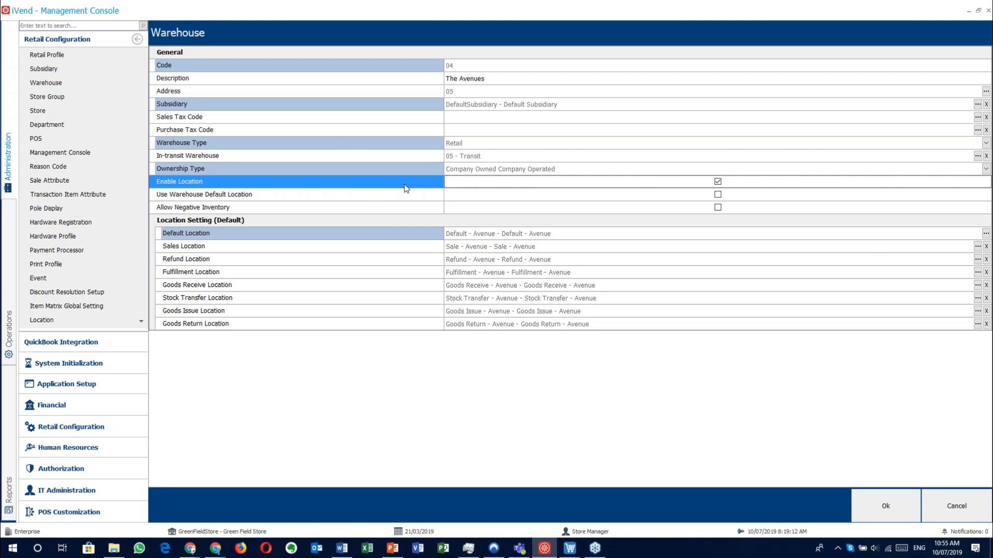
{"action": "left_click", "coordinate": [341, 236]}
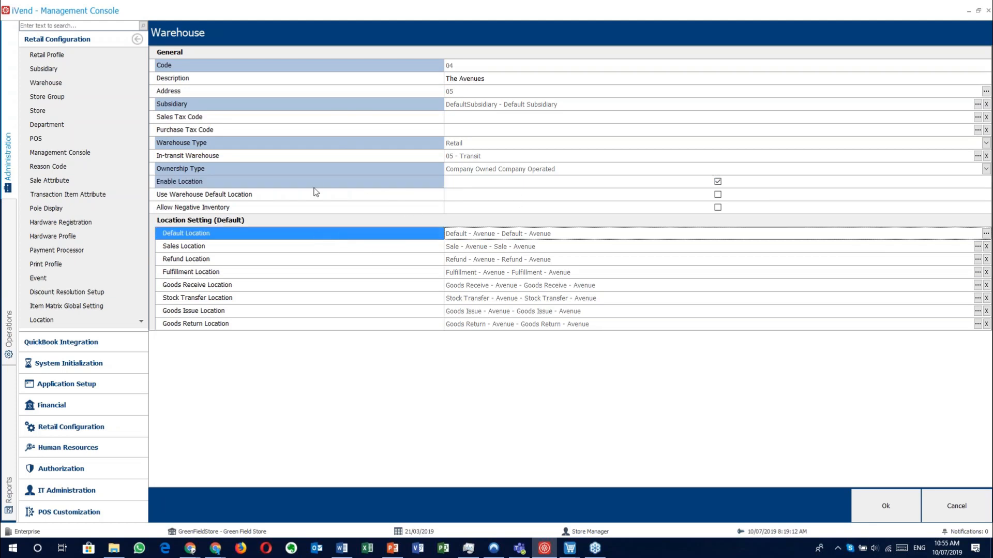
{"action": "left_click", "coordinate": [372, 198]}
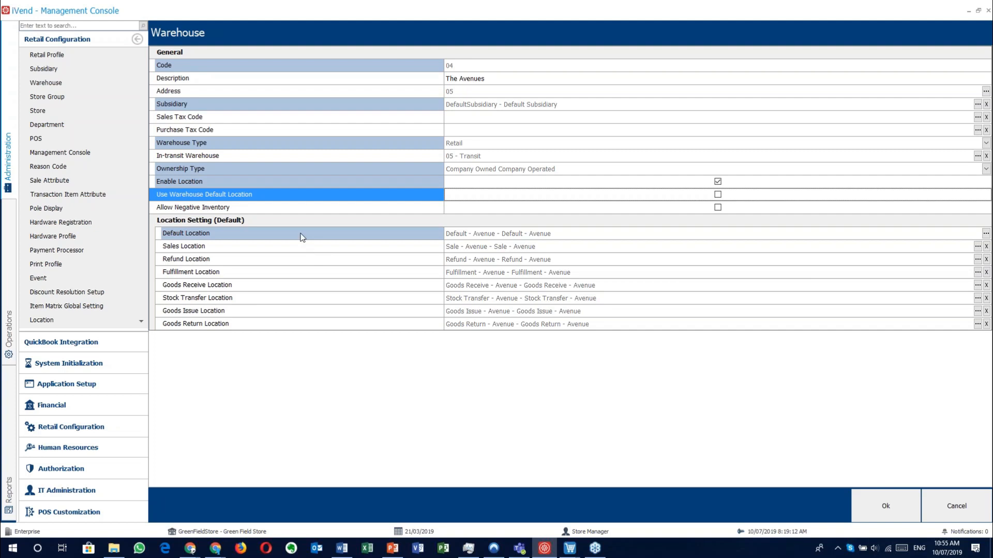
Step: Review the Default, Sales, Refund and Fulfillment Location entries in The Avenues warehouse's location settings
{"action": "left_click", "coordinate": [302, 237]}
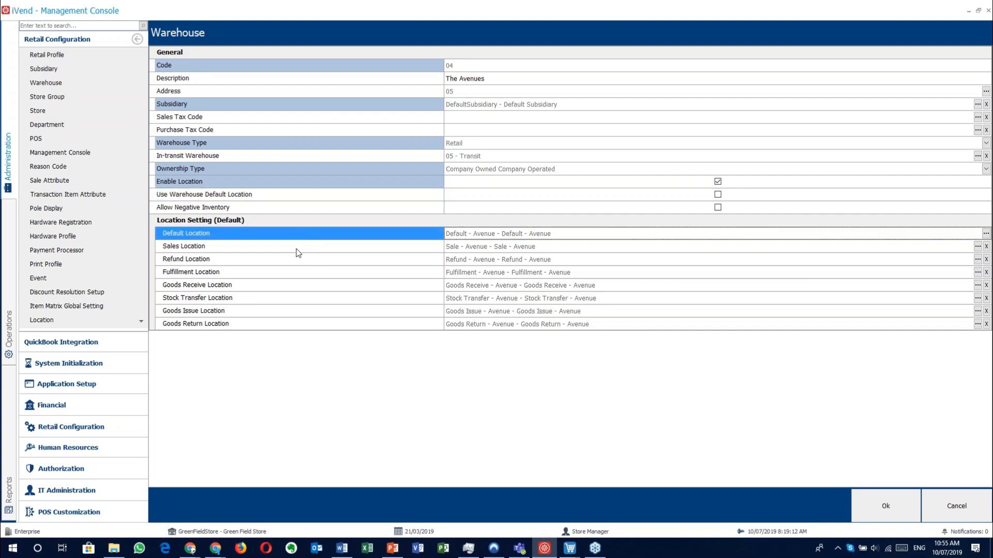
{"action": "left_click", "coordinate": [297, 249]}
{"action": "left_click", "coordinate": [298, 261]}
{"action": "left_click", "coordinate": [297, 272]}
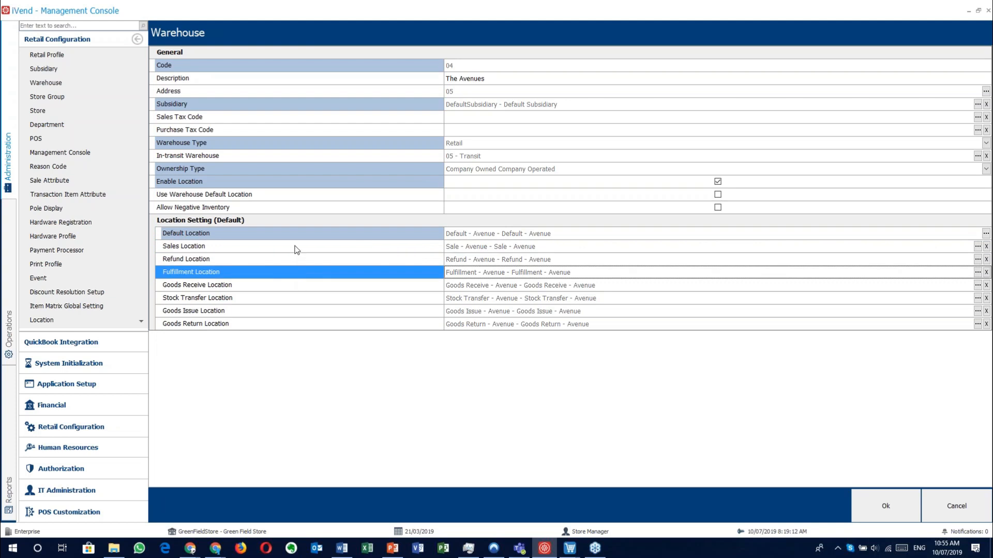
{"action": "left_click", "coordinate": [297, 249]}
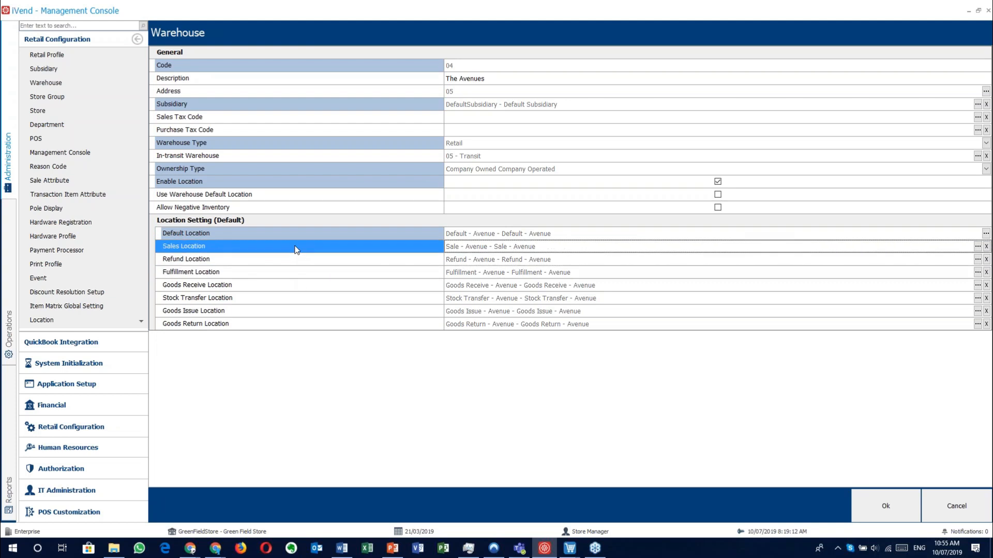
Step: Compare the Default Location and Sales Location entries in relation to the Use Warehouse Default Location option
{"action": "left_click", "coordinate": [321, 236]}
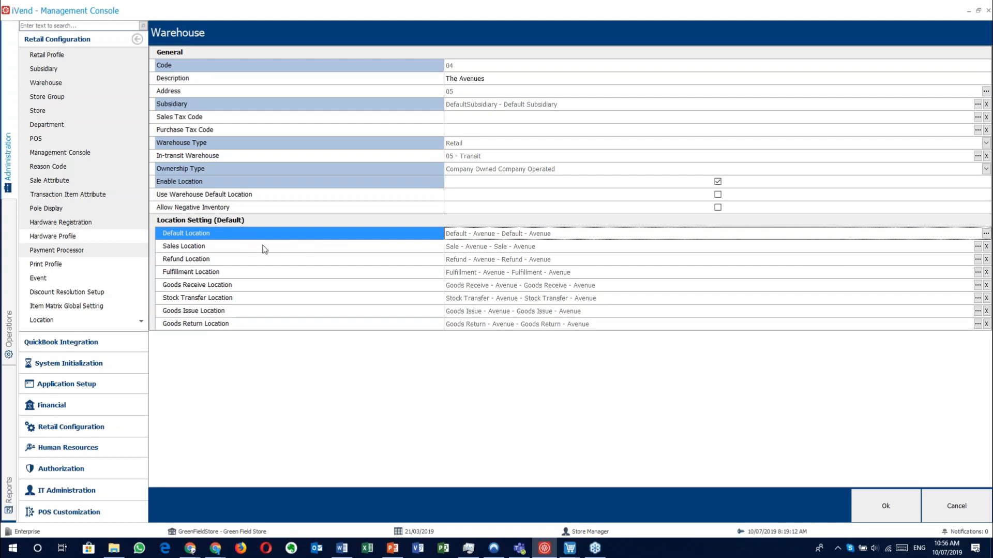
{"action": "left_click", "coordinate": [323, 249]}
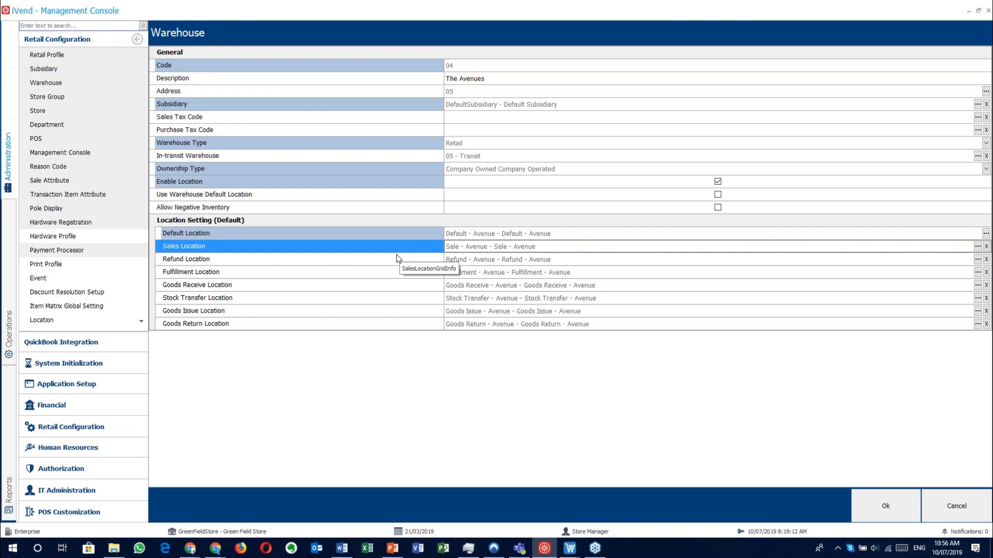
{"action": "left_click", "coordinate": [267, 193]}
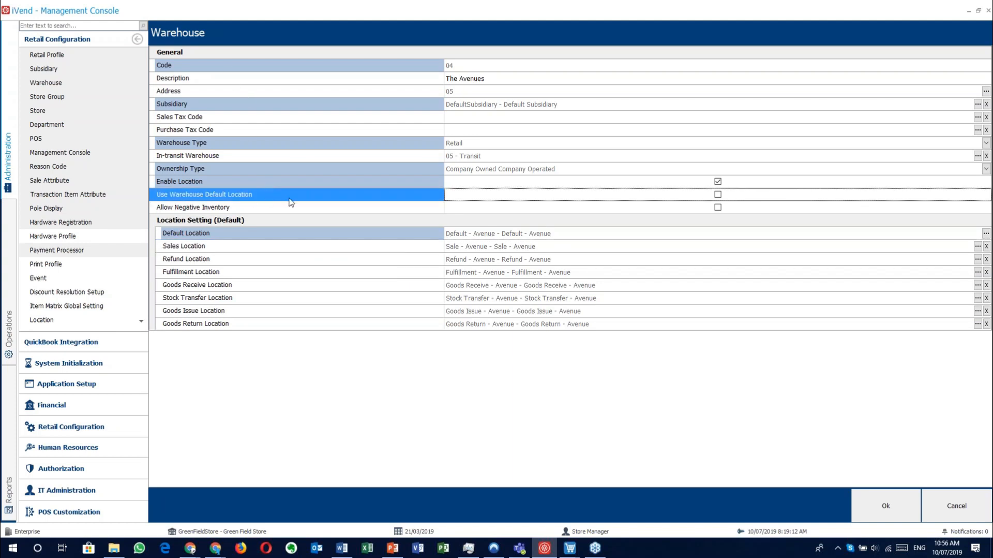
{"action": "left_click", "coordinate": [382, 235]}
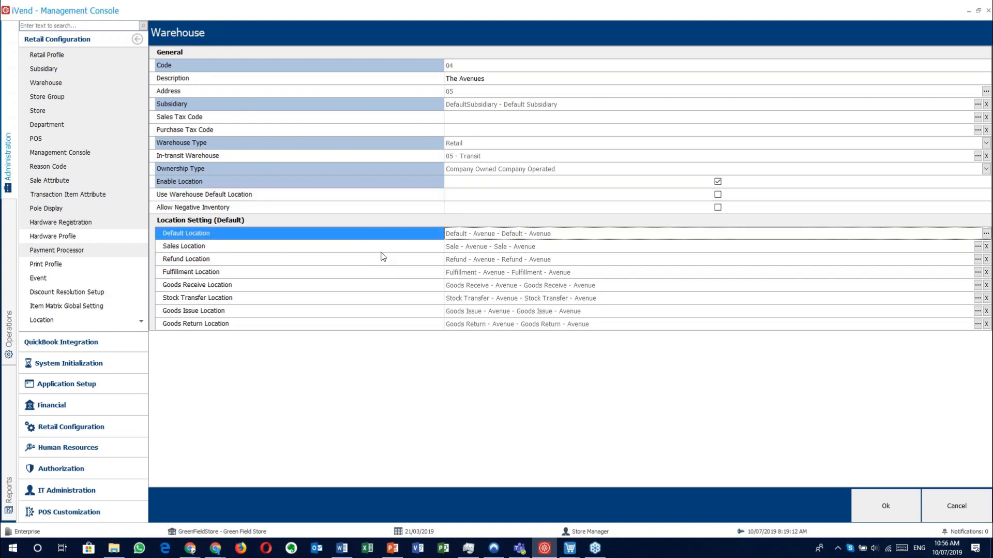
{"action": "left_click", "coordinate": [382, 251]}
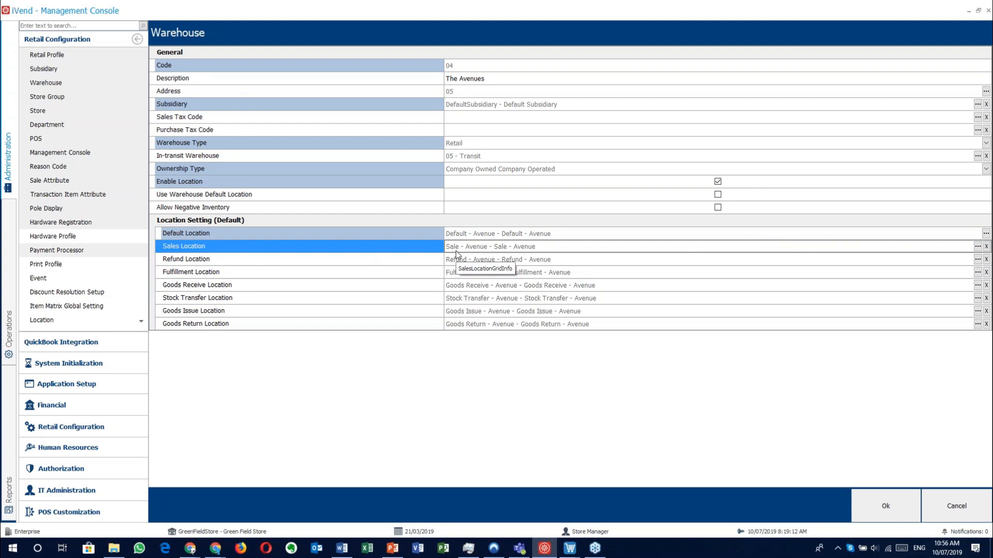
Step: Review The Avenues warehouse's Refund, Fulfillment, Goods Receive, Goods Issue and Goods Return Location entries
{"action": "left_click", "coordinate": [417, 264]}
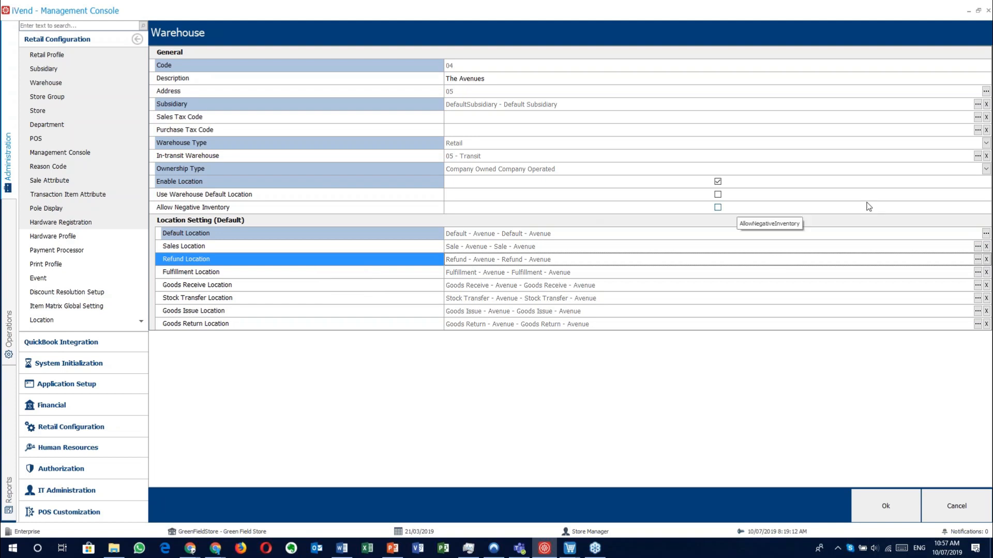
{"action": "left_click", "coordinate": [986, 212]}
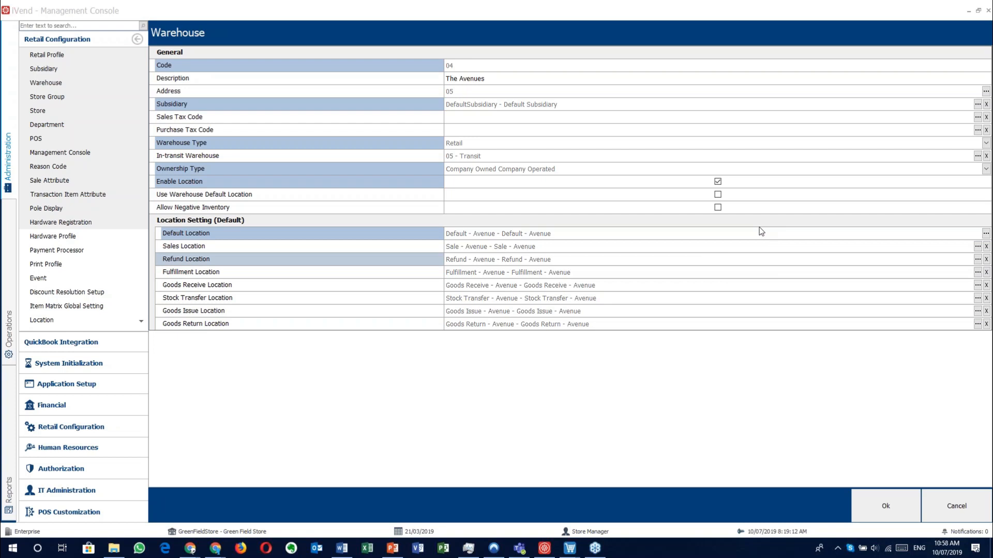
{"action": "left_click", "coordinate": [308, 273]}
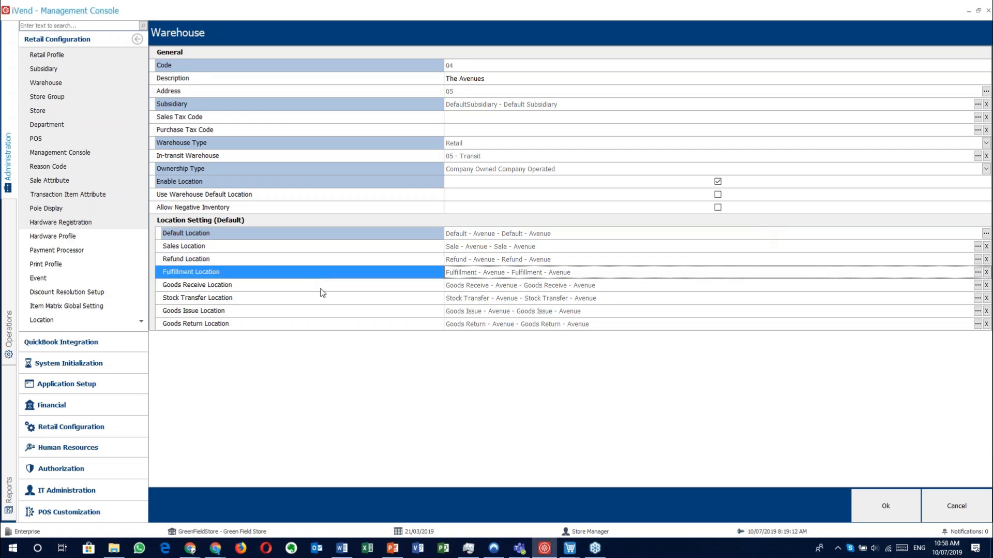
{"action": "left_click", "coordinate": [323, 287]}
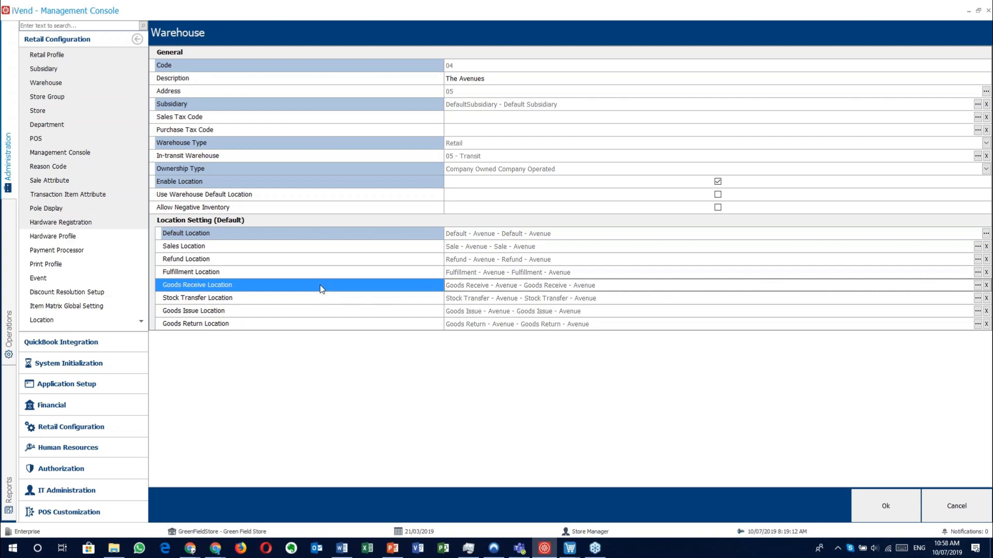
{"action": "left_click", "coordinate": [253, 311]}
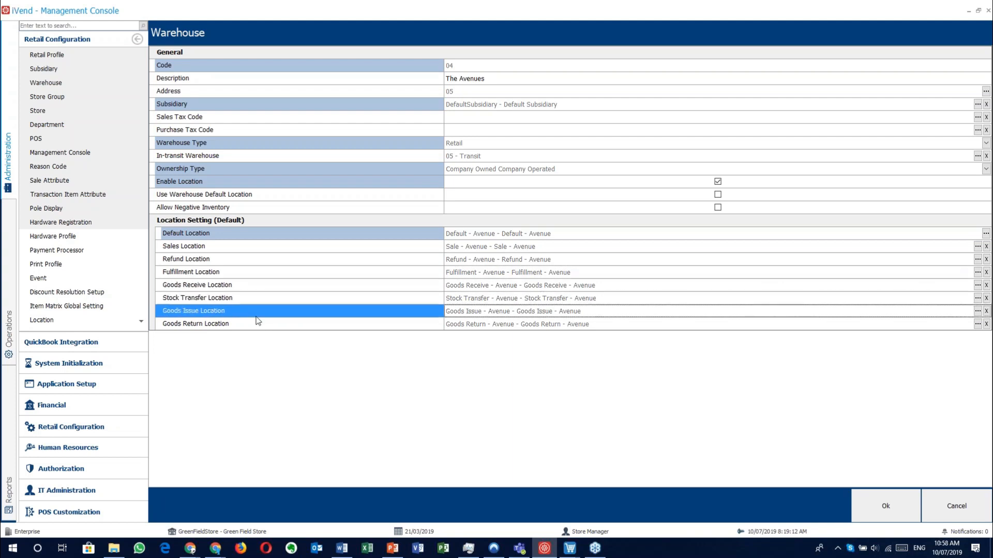
{"action": "left_click", "coordinate": [261, 325]}
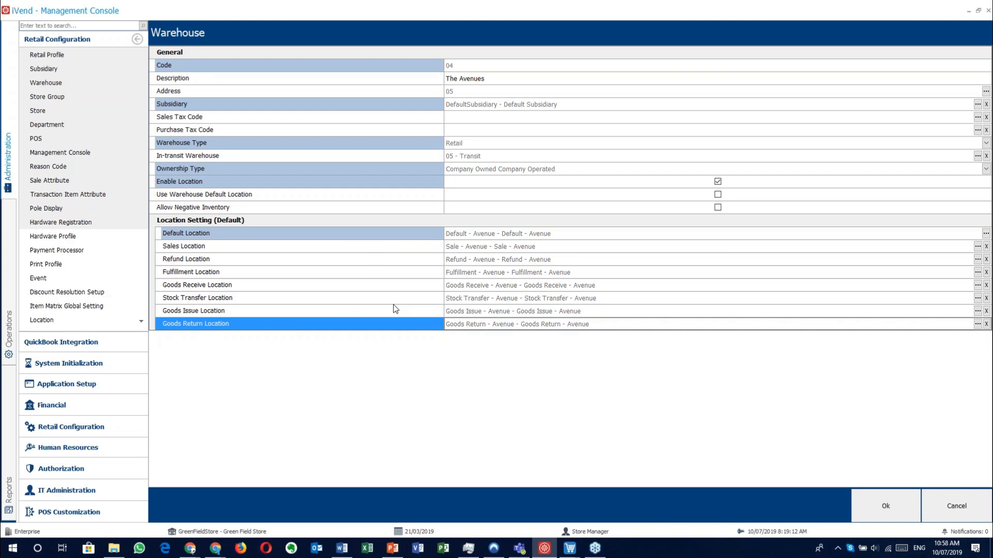
Step: Go through The Avenues warehouse's location settings from Default Location and Refund Location down to Goods Return Location
{"action": "left_click", "coordinate": [401, 258]}
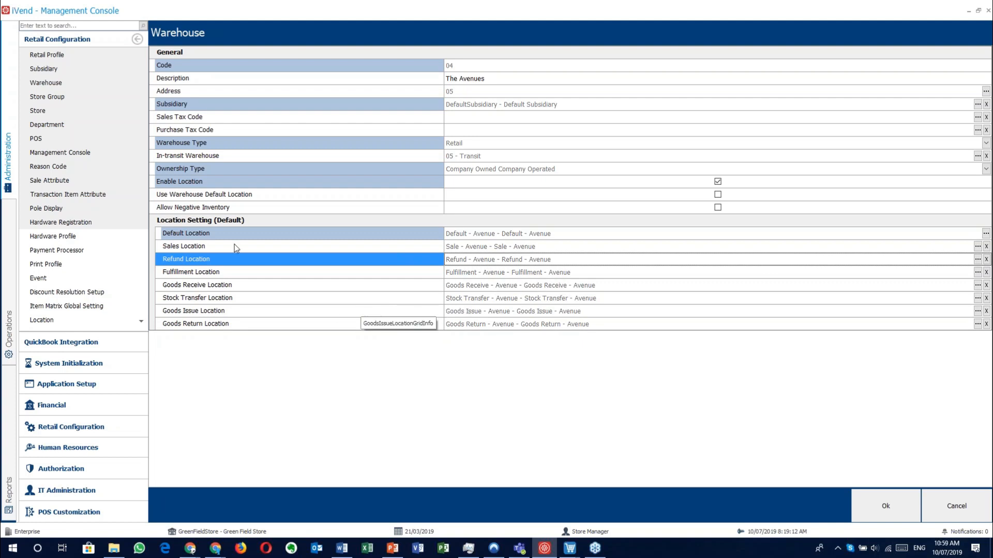
{"action": "left_click", "coordinate": [334, 233]}
{"action": "left_click", "coordinate": [343, 258]}
{"action": "left_click", "coordinate": [351, 271]}
{"action": "left_click", "coordinate": [357, 285]}
{"action": "left_click", "coordinate": [361, 296]}
{"action": "left_click", "coordinate": [367, 310]}
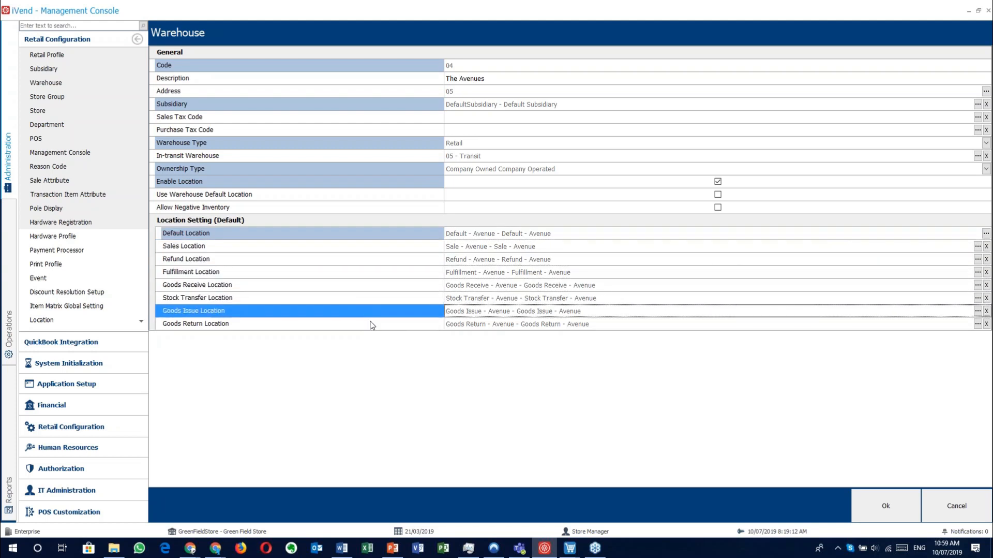
{"action": "left_click", "coordinate": [371, 324]}
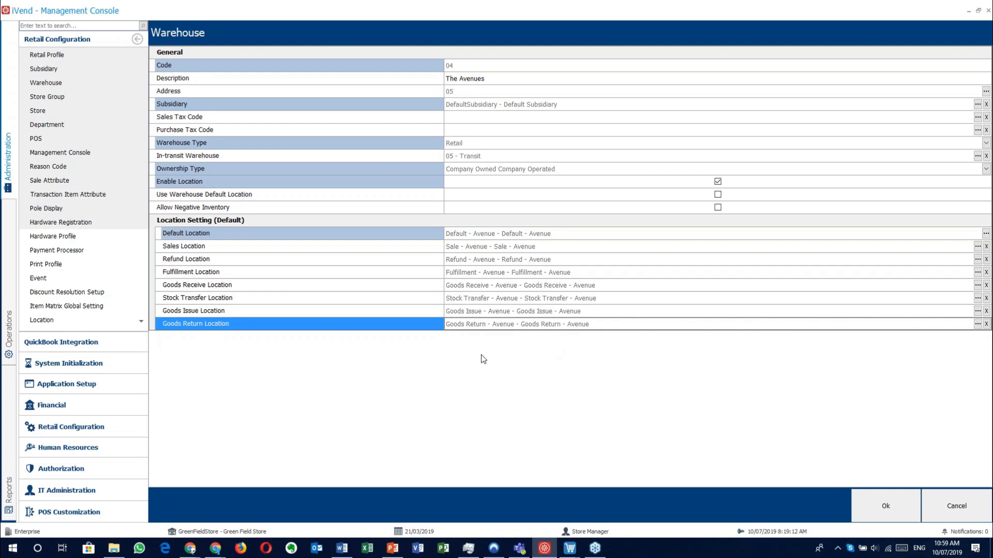
Step: Compare the Default Location entry with the Goods Receive, Stock Transfer, Goods Issue and Goods Return Location entries
{"action": "left_click", "coordinate": [361, 288]}
{"action": "left_click", "coordinate": [366, 300]}
{"action": "left_click", "coordinate": [372, 313]}
{"action": "left_click", "coordinate": [432, 236]}
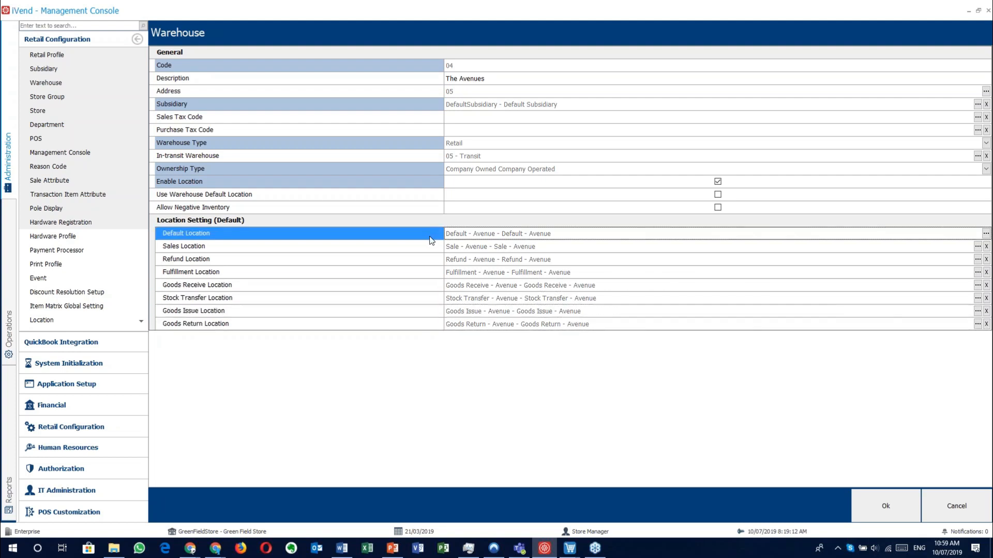
{"action": "left_click", "coordinate": [405, 311]}
{"action": "left_click", "coordinate": [409, 324]}
{"action": "left_click", "coordinate": [407, 297]}
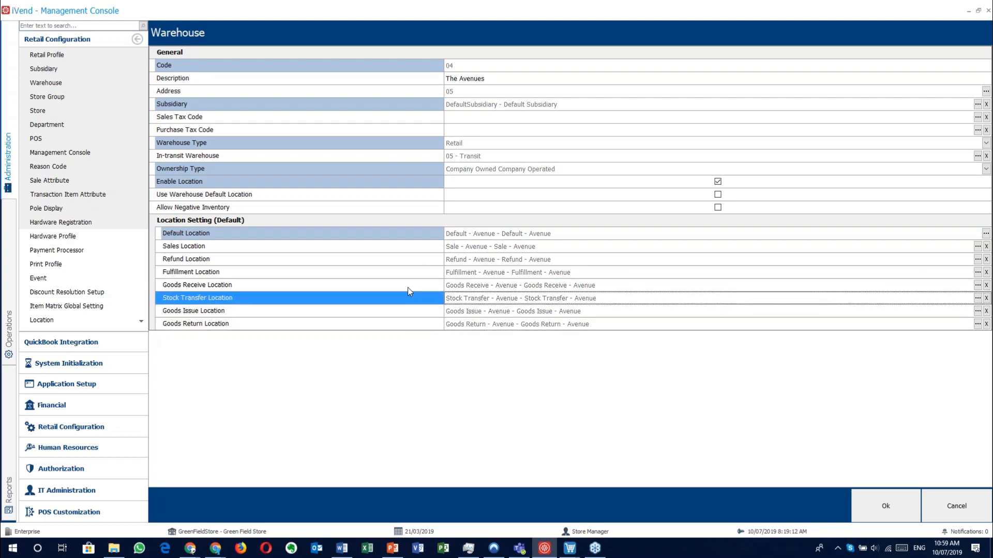
{"action": "left_click", "coordinate": [410, 286]}
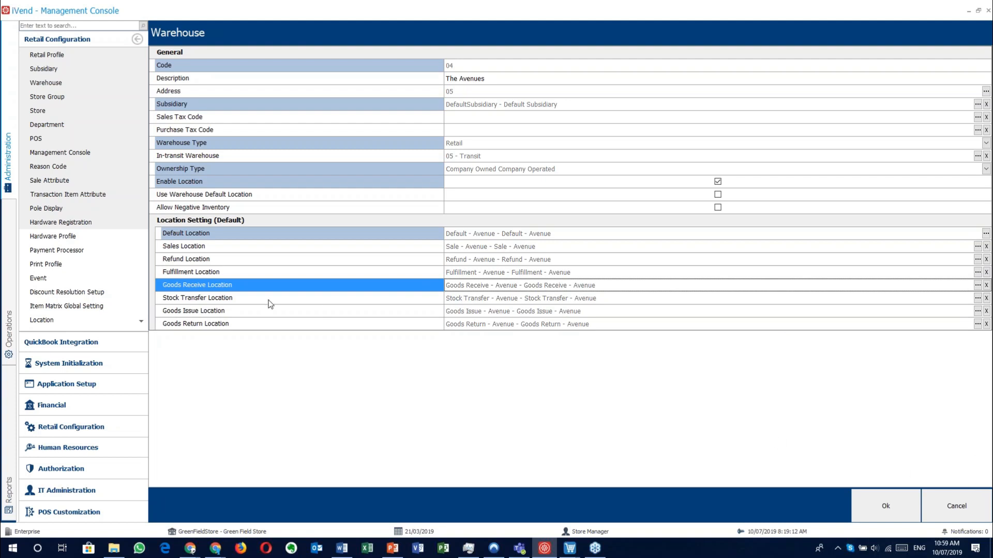
Step: Open the Default - Avenue location record and review its Active, Default Location, Sales, Goods Return and Freeze settings
{"action": "left_click", "coordinate": [93, 319]}
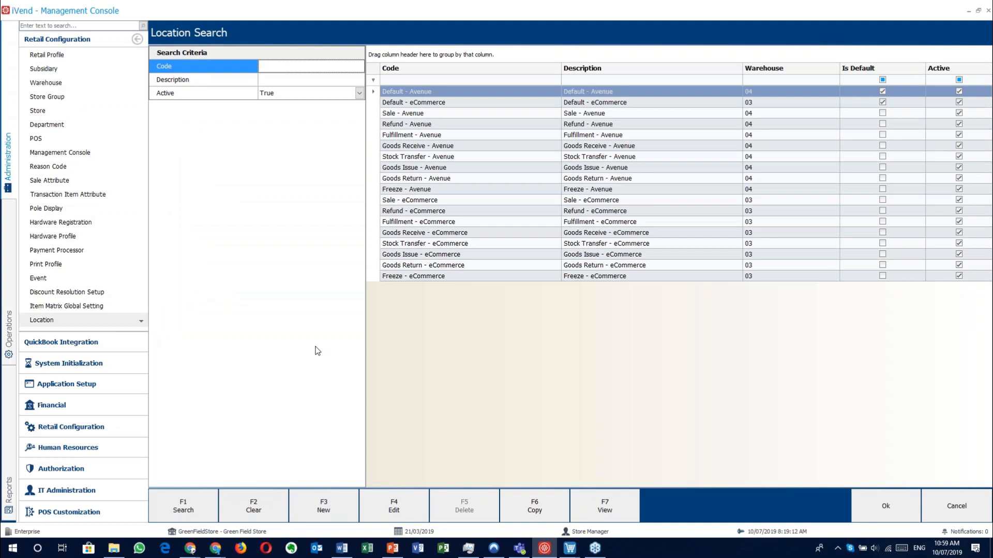
{"action": "double_click", "coordinate": [454, 94]}
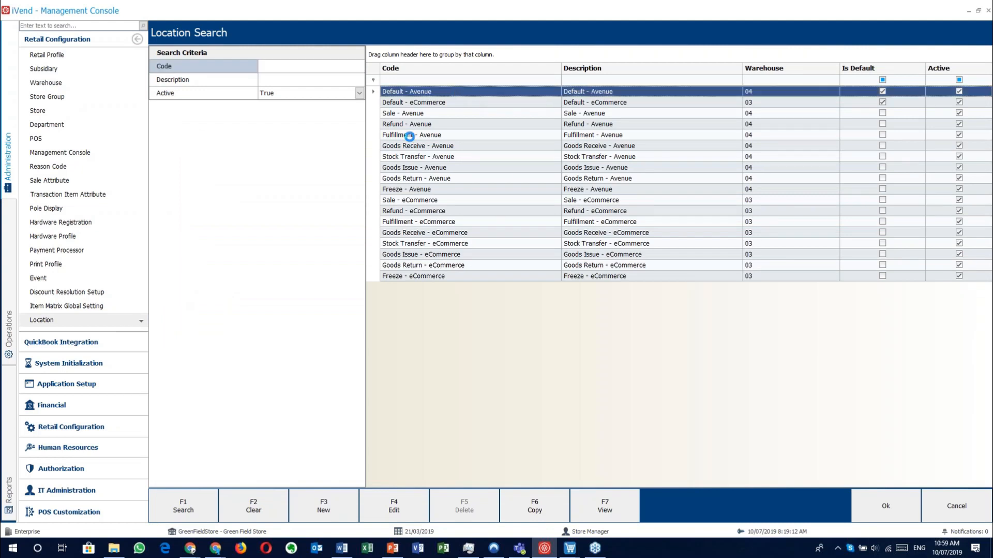
{"action": "left_click", "coordinate": [330, 105]}
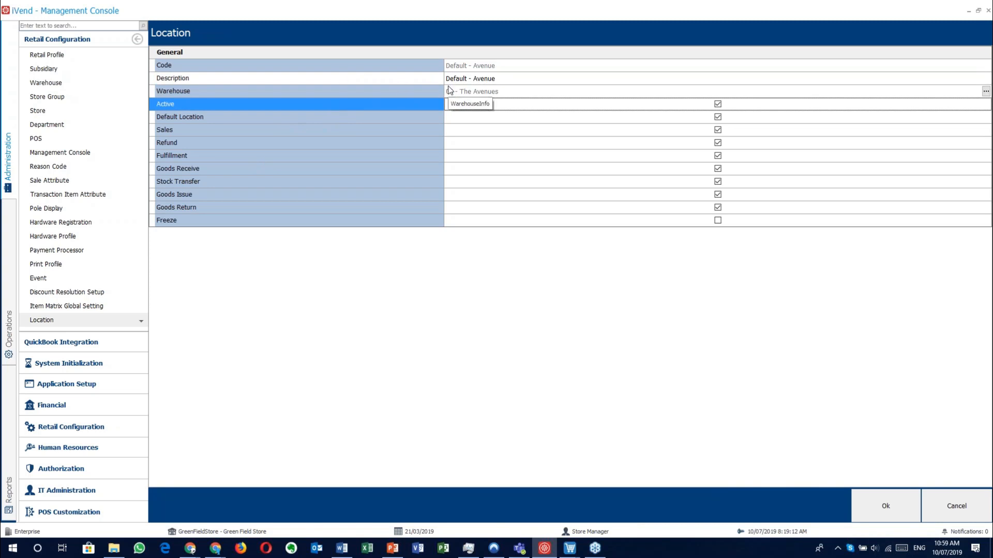
{"action": "left_click", "coordinate": [400, 117]}
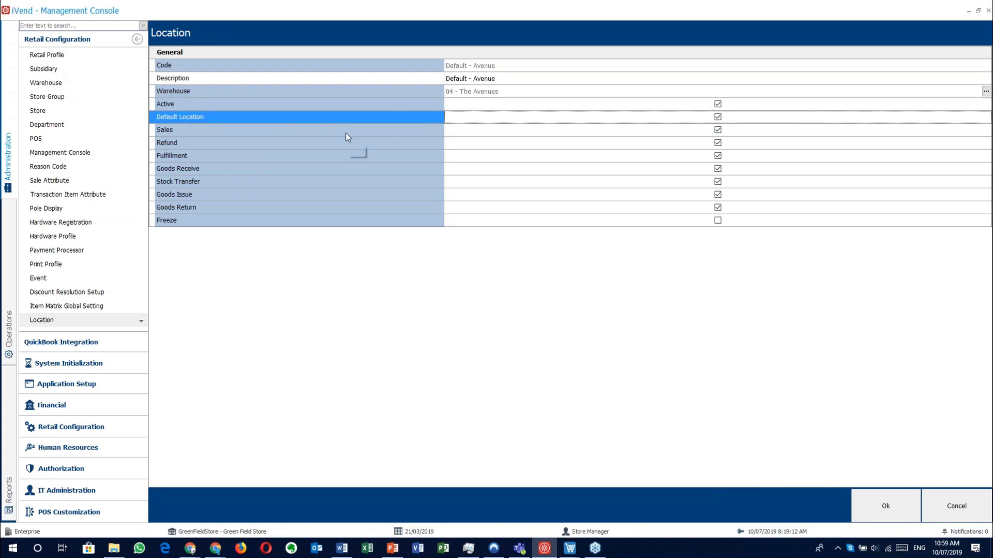
{"action": "left_click", "coordinate": [329, 136]}
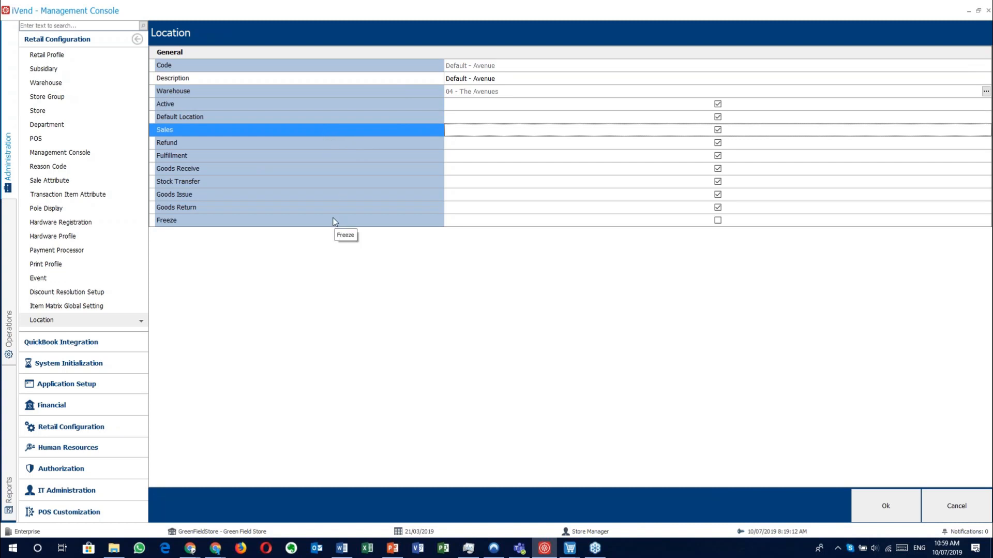
{"action": "left_click", "coordinate": [291, 210]}
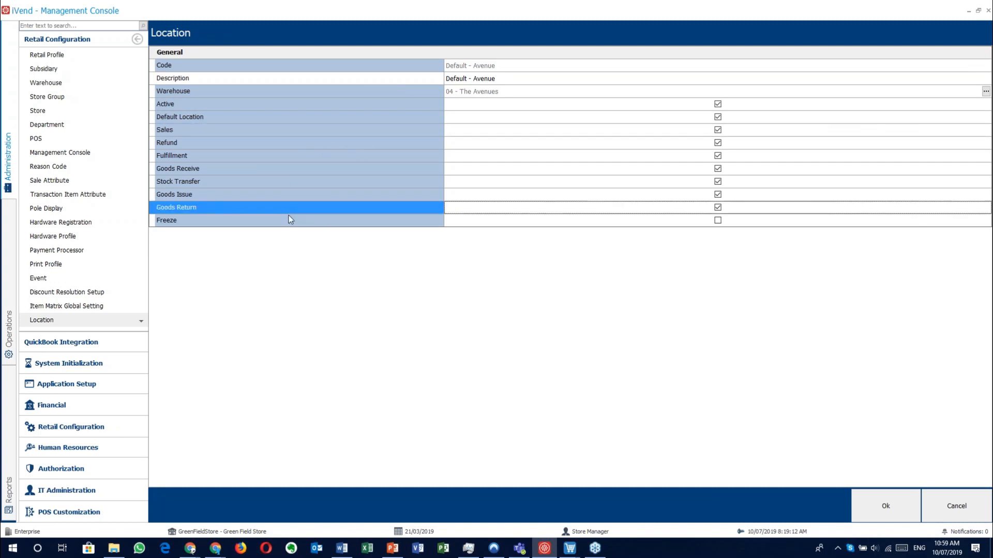
{"action": "left_click", "coordinate": [290, 221]}
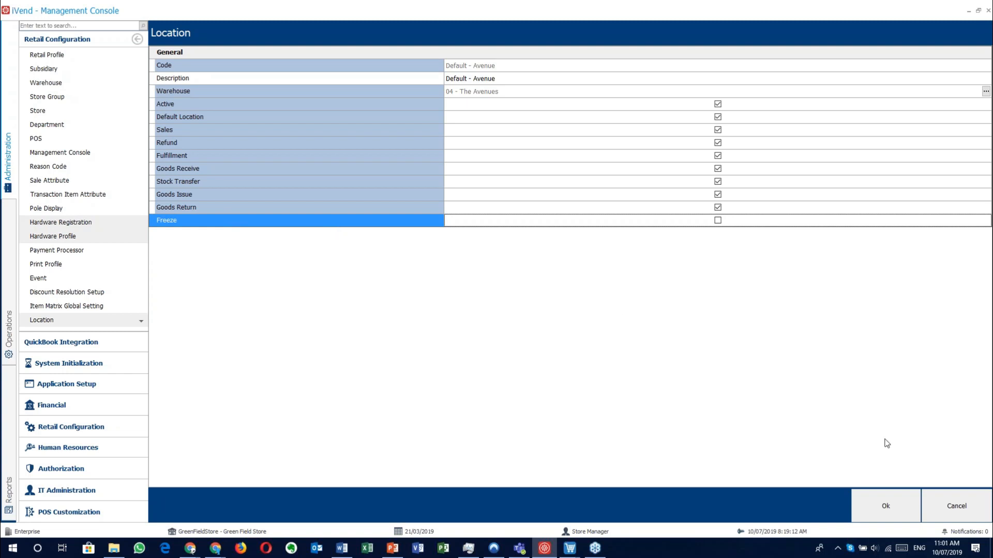
Step: Close the Default - Avenue location and The Avenues warehouse without saving, and open the Transit warehouse record
{"action": "left_click", "coordinate": [959, 506]}
{"action": "left_click", "coordinate": [957, 506]}
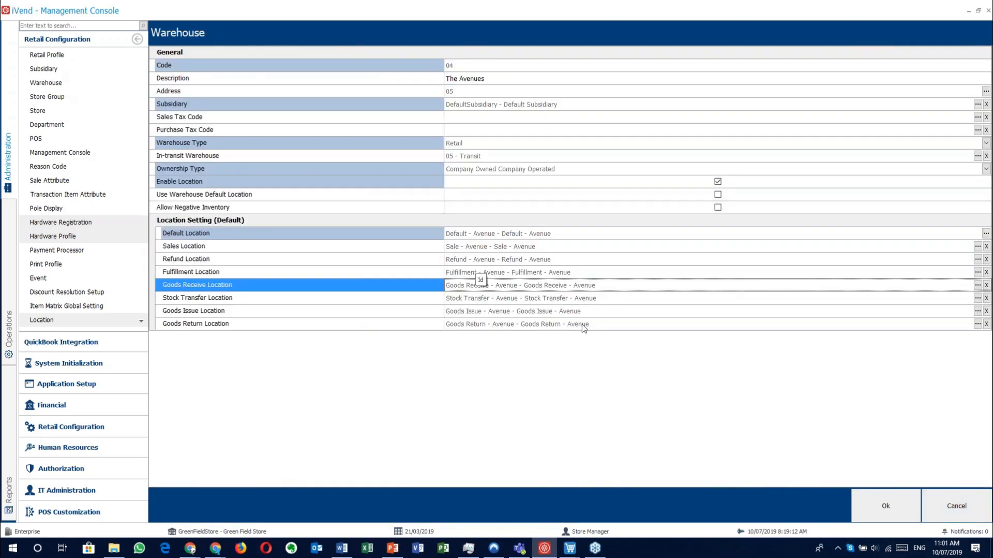
{"action": "left_click", "coordinate": [957, 506]}
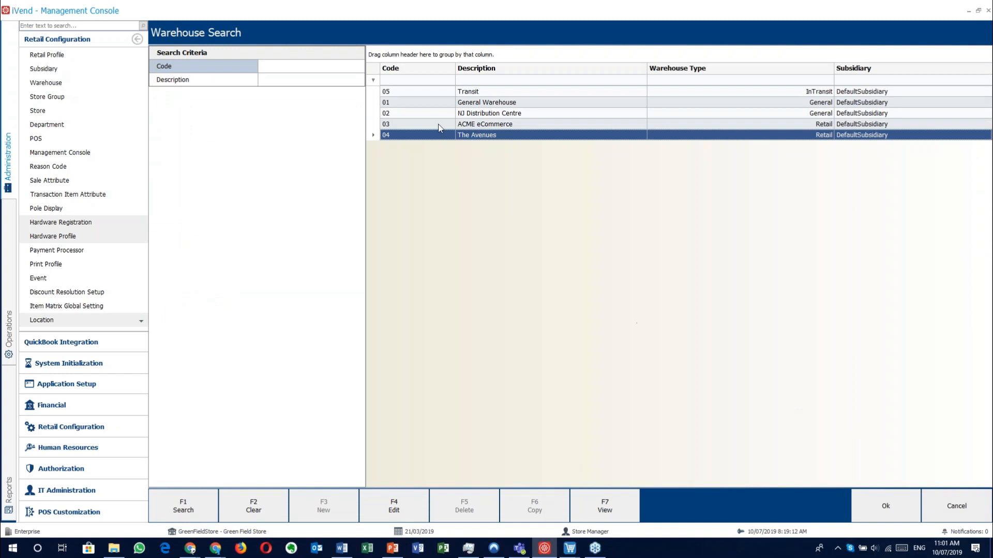
{"action": "left_click", "coordinate": [490, 93]}
{"action": "double_click", "coordinate": [490, 95]}
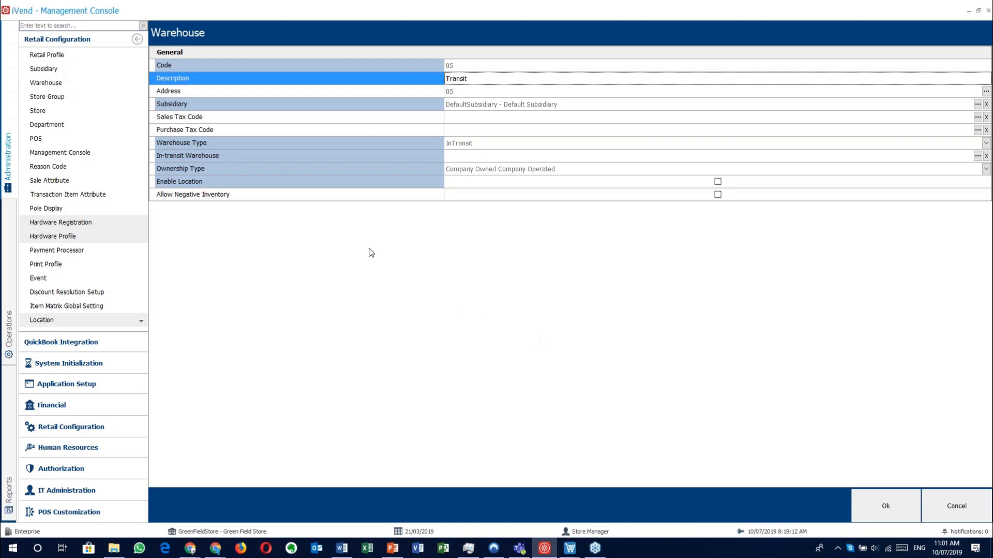
Step: Switch to the PowerPoint sales presentation and show slide 12, iVend Retail – Deployment landscape
{"action": "left_click", "coordinate": [393, 547]}
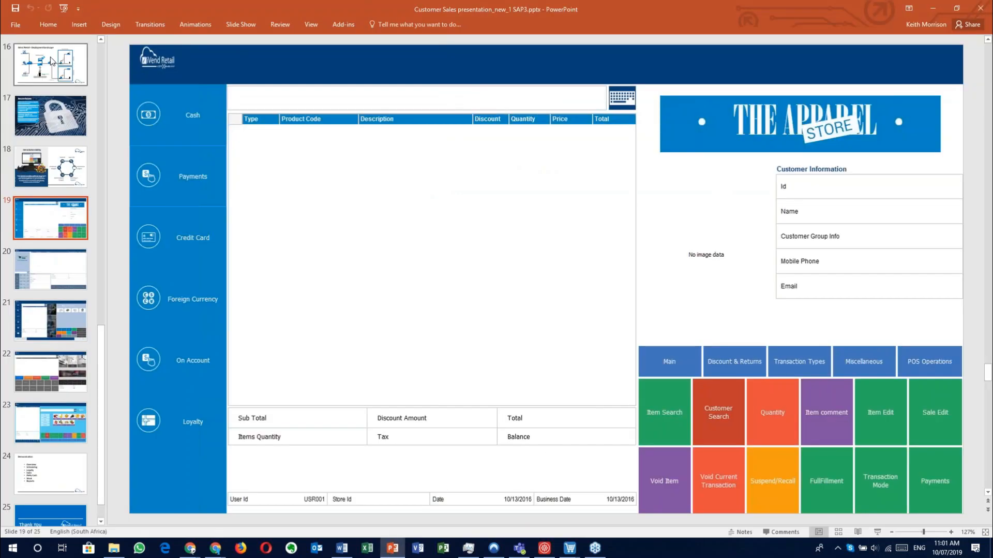
{"action": "scroll", "coordinate": [52, 61], "scroll_direction": "up", "scroll_amount": 3}
{"action": "scroll", "coordinate": [52, 61], "scroll_direction": "up", "scroll_amount": 2}
{"action": "left_click", "coordinate": [50, 115]}
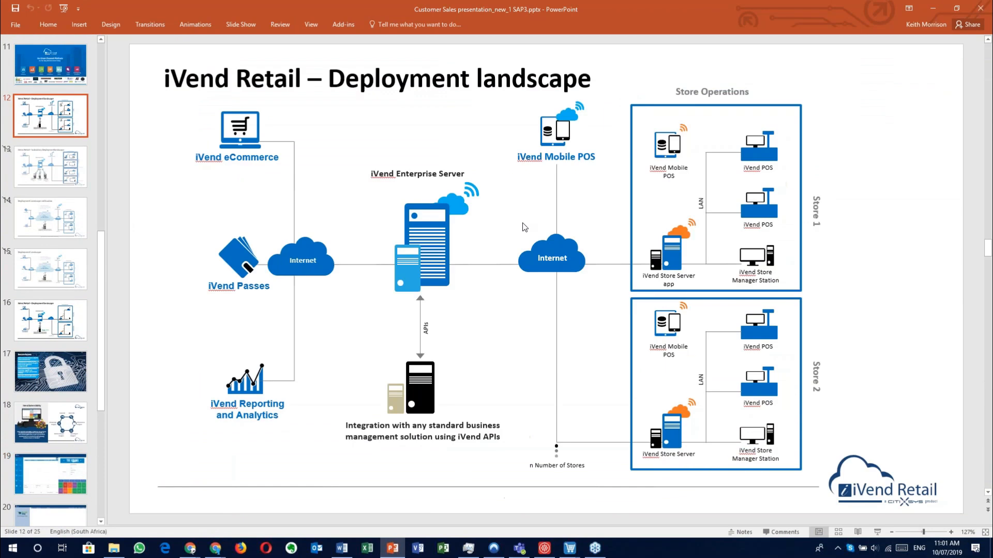
Step: Examine the Store 1 and Store 2 frames in the deployment diagram, alternating between the two
{"action": "left_click", "coordinate": [631, 373]}
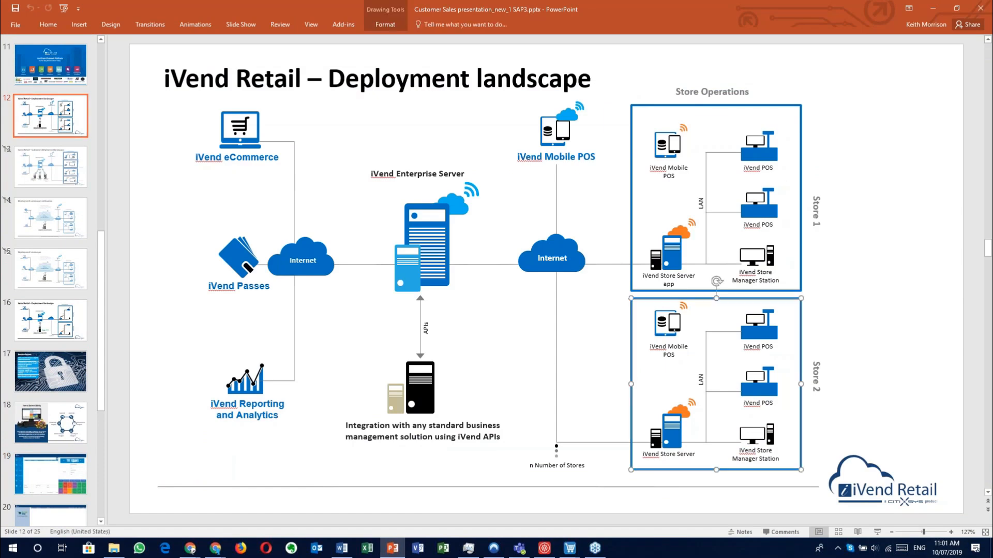
{"action": "left_click", "coordinate": [635, 274]}
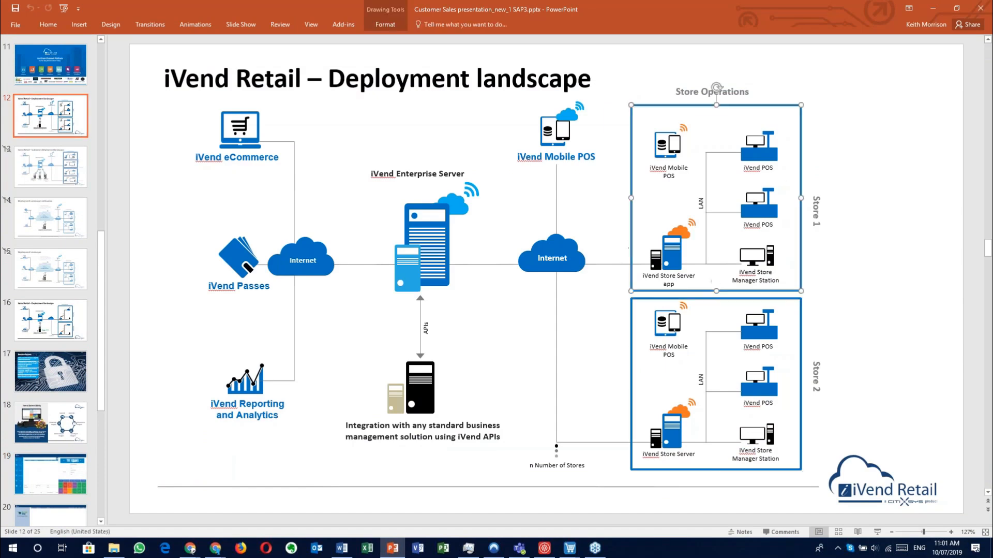
{"action": "left_click", "coordinate": [630, 398]}
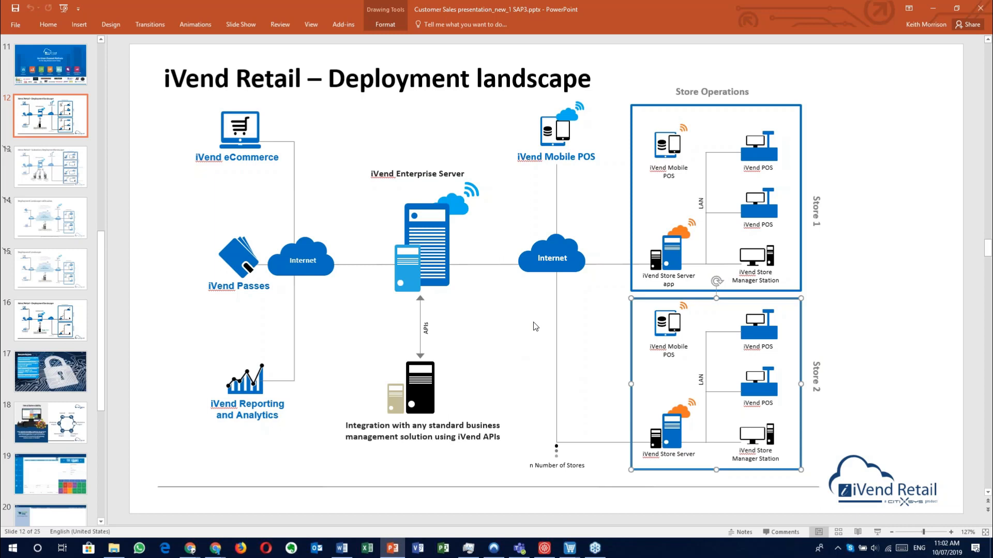
{"action": "left_click", "coordinate": [632, 197]}
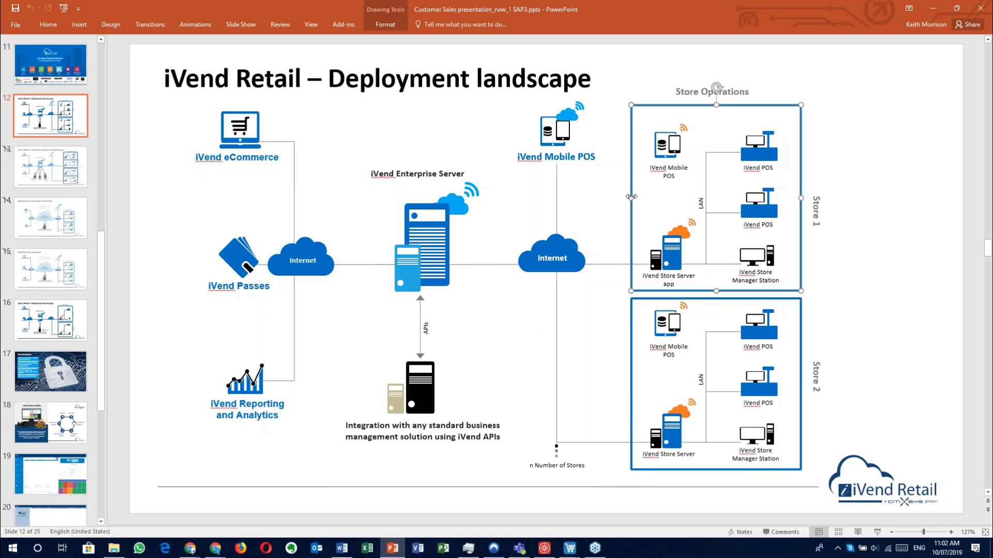
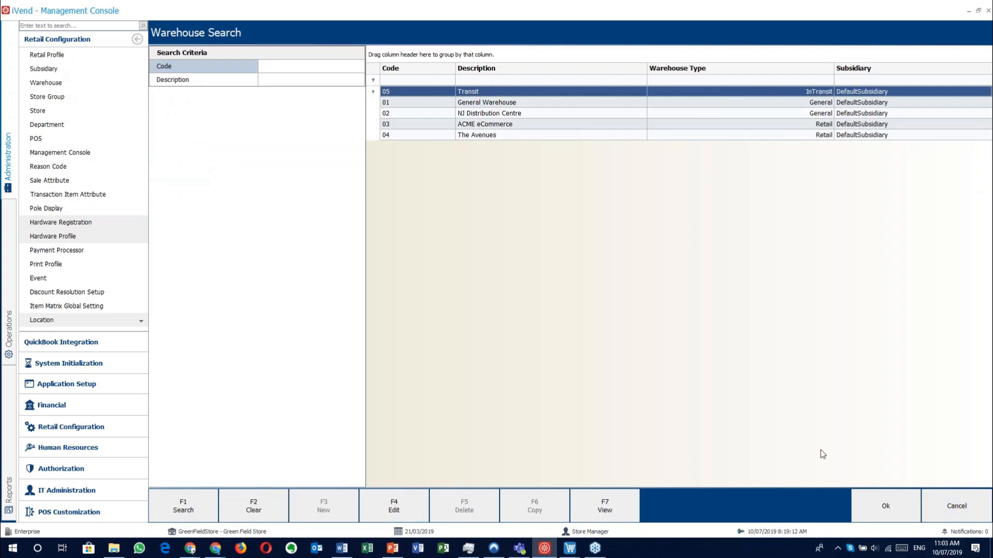
Step: Close the warehouse search and open the Green Field Store record from the store list
{"action": "left_click", "coordinate": [957, 513]}
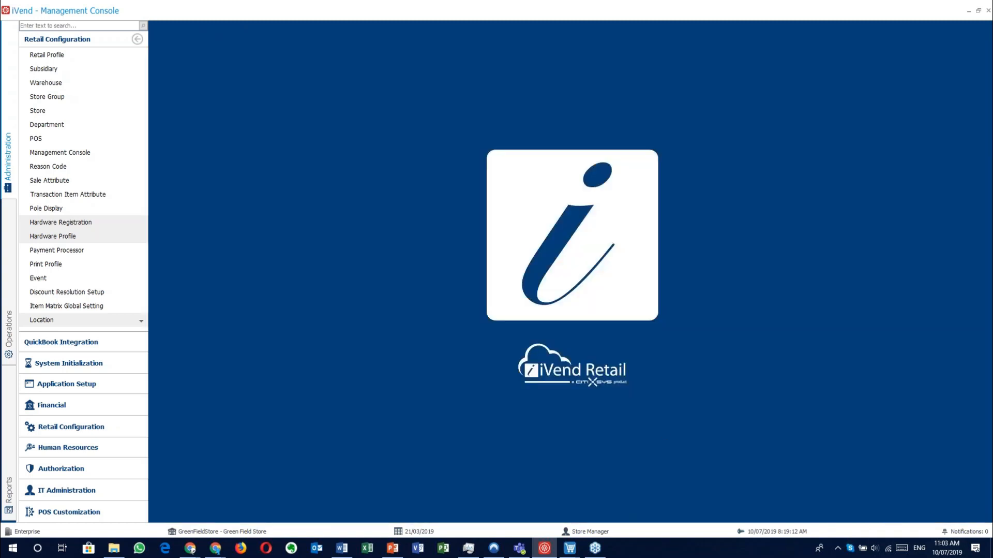
{"action": "left_click", "coordinate": [86, 111]}
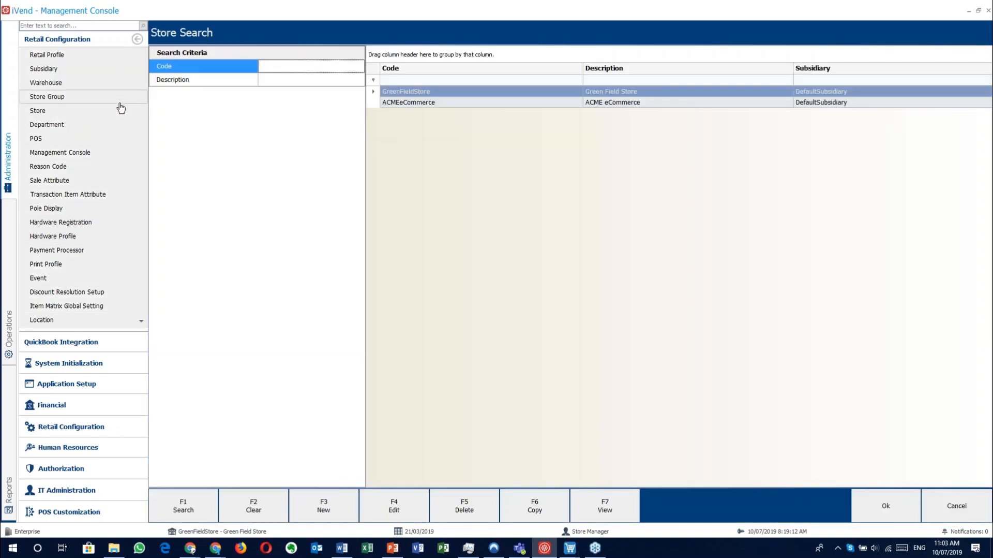
{"action": "double_click", "coordinate": [446, 94]}
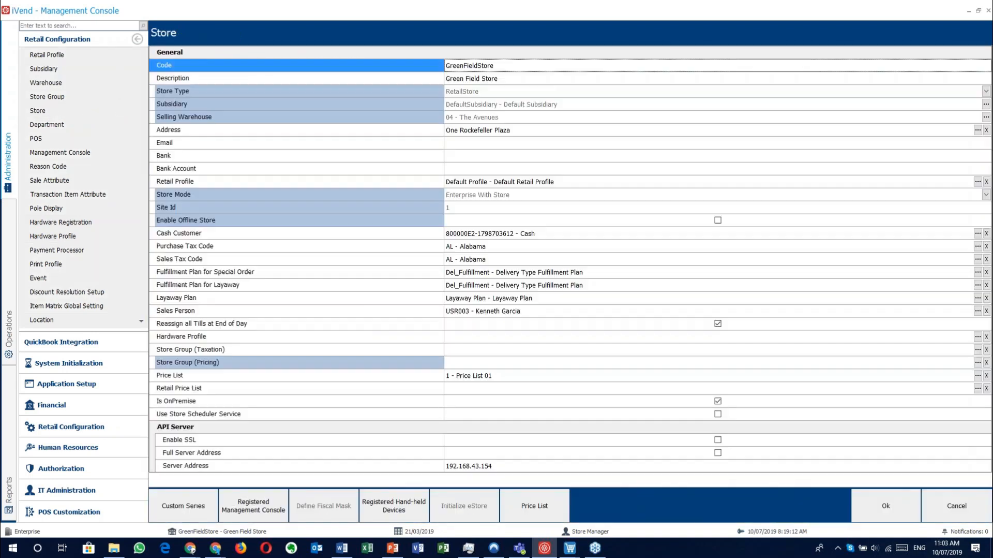
Step: Review the Green Field Store's Store Type, Subsidiary, Selling Warehouse and Address settings
{"action": "left_click", "coordinate": [383, 93]}
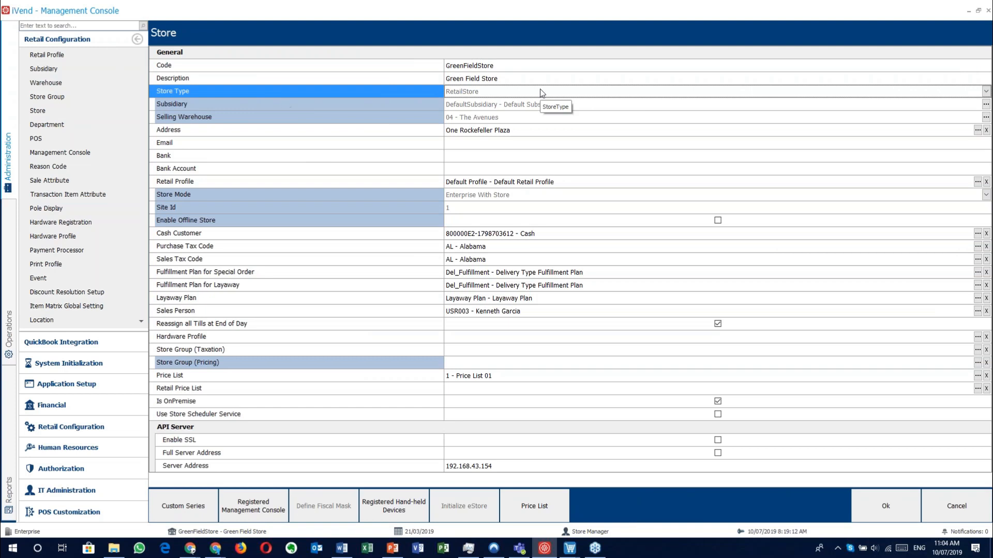
{"action": "left_click", "coordinate": [331, 110]}
{"action": "left_click", "coordinate": [329, 118]}
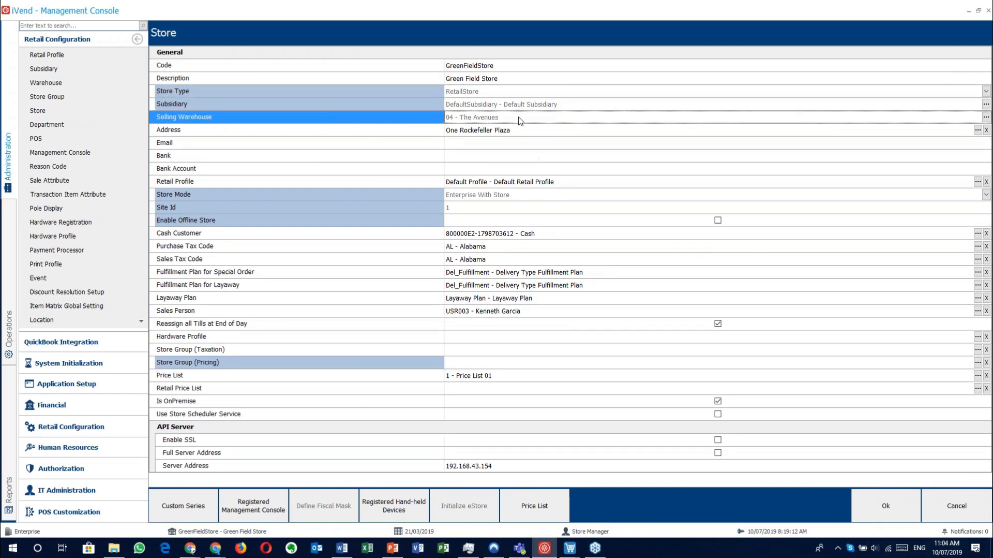
{"action": "left_click", "coordinate": [353, 131]}
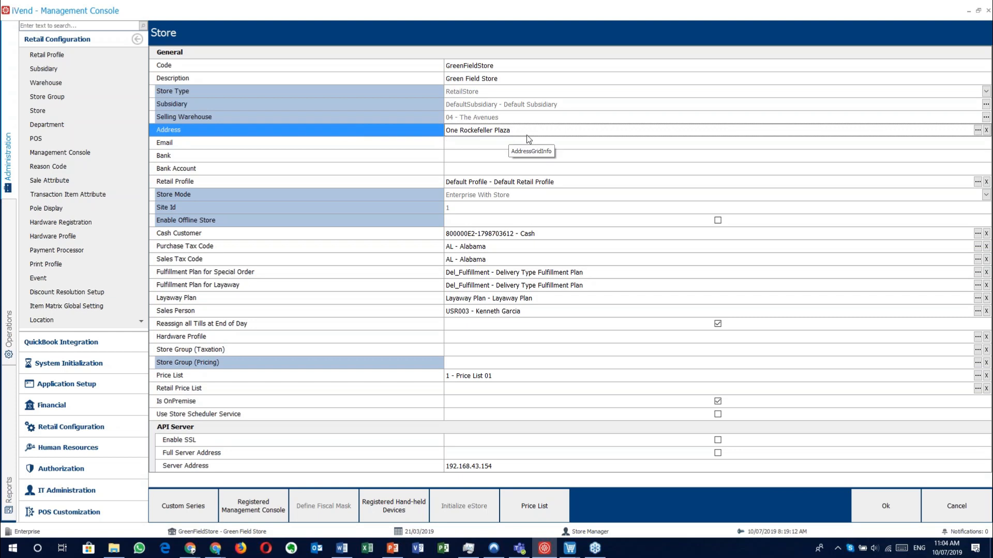
Step: Switch to iVend Point of Sale, bring the SRP receipt printer window into view and highlight the store address on the receipt
{"action": "left_click", "coordinate": [570, 548]}
{"action": "left_click", "coordinate": [505, 503]}
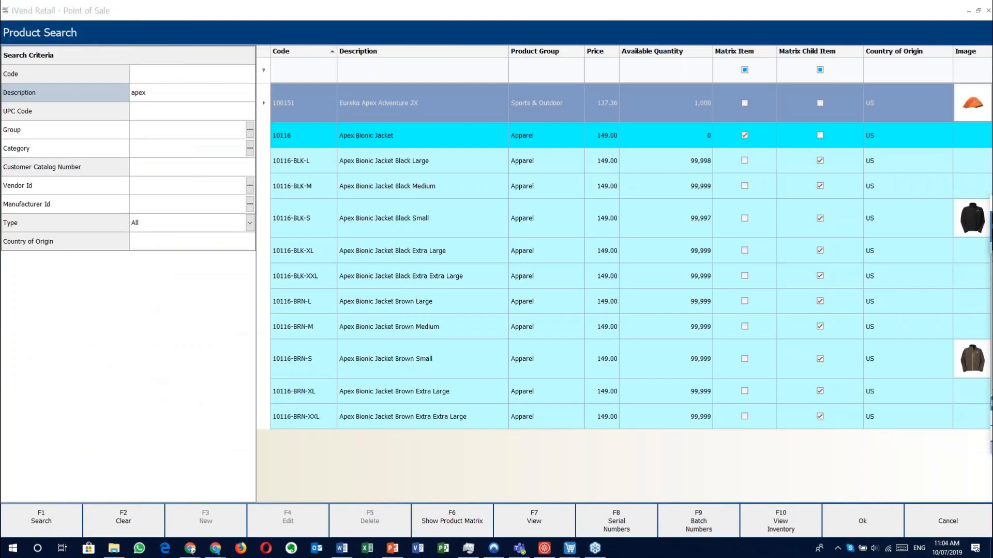
{"action": "left_click_drag", "start_coordinate": [992, 224], "coordinate": [515, 187]}
{"action": "scroll", "coordinate": [625, 252], "scroll_direction": "up", "scroll_amount": 5}
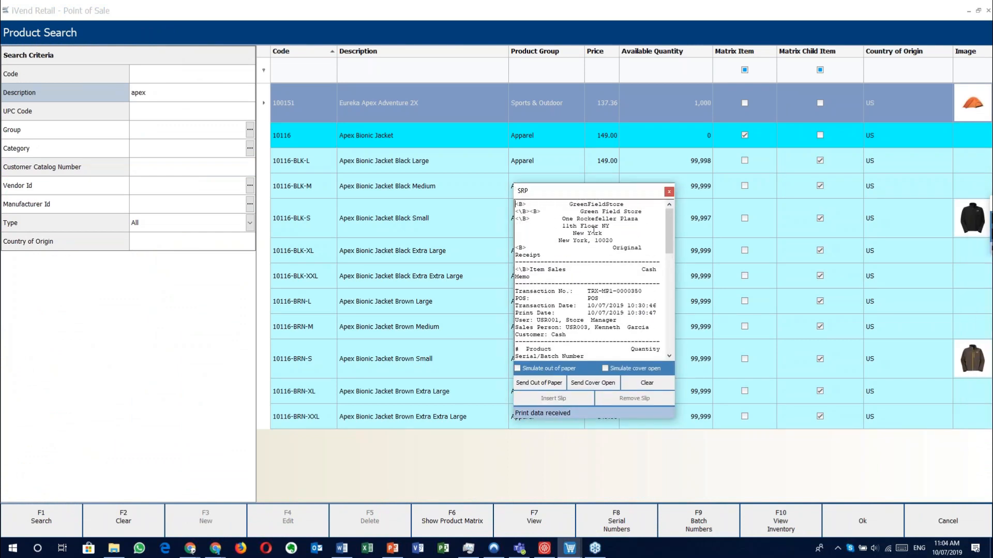
{"action": "left_click_drag", "start_coordinate": [564, 219], "coordinate": [615, 238]}
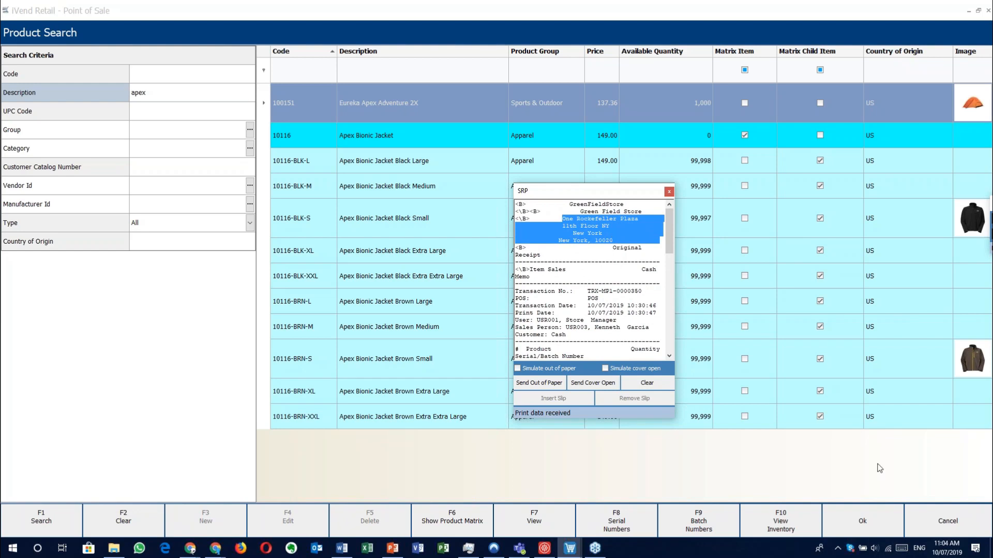
Step: Close the product search, park the SRP window off the screen's edge and switch back to the Store record in the Management Console
{"action": "left_click", "coordinate": [918, 503]}
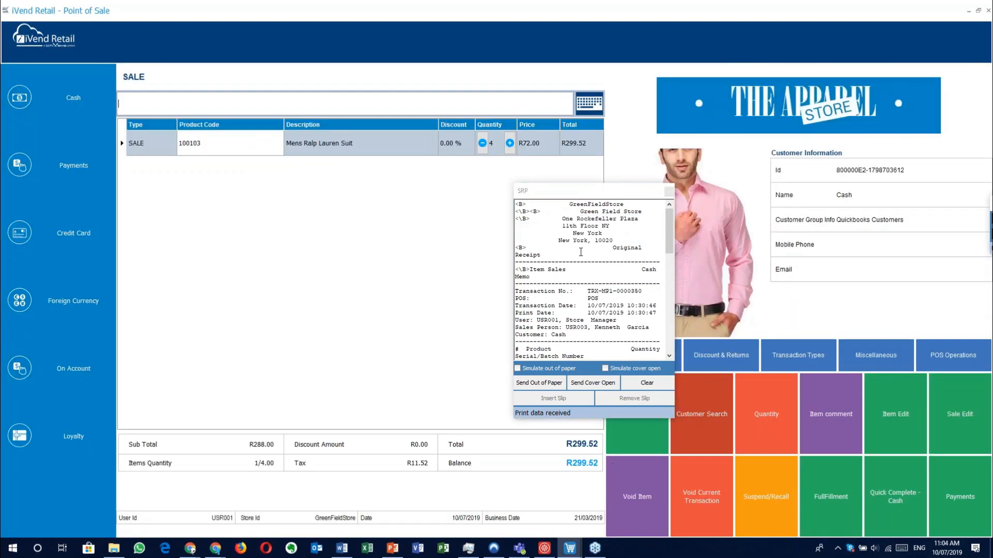
{"action": "left_click_drag", "start_coordinate": [521, 194], "coordinate": [985, 218]}
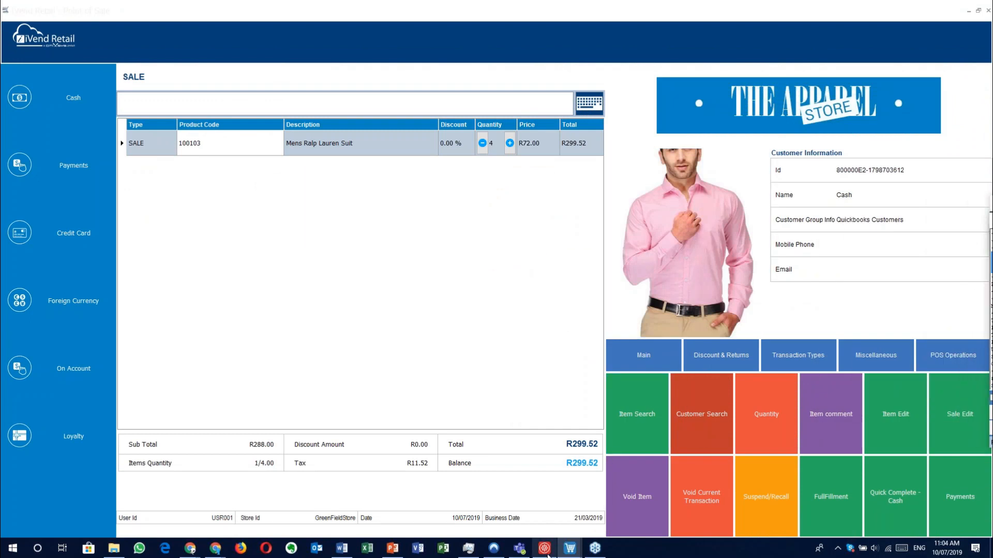
{"action": "left_click", "coordinate": [545, 548]}
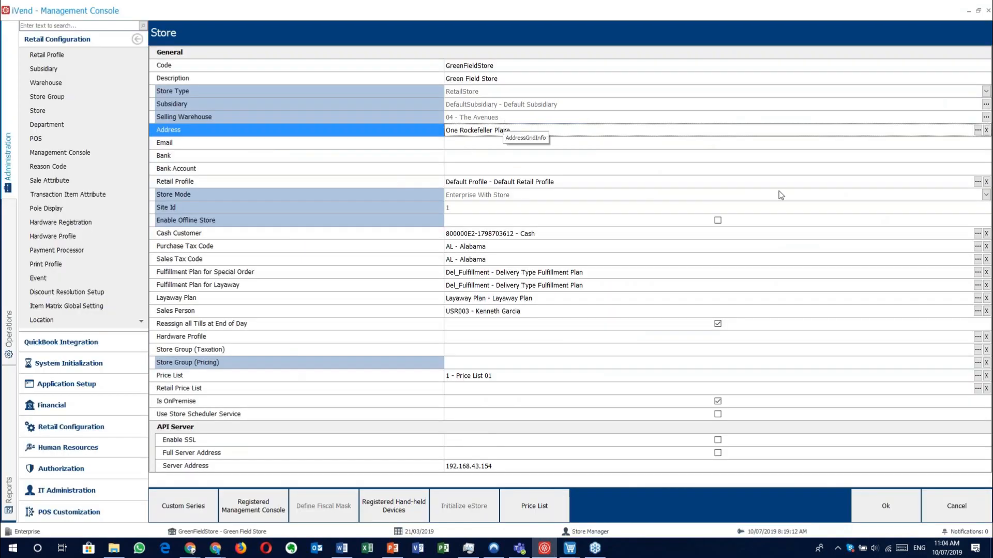
{"action": "left_click", "coordinate": [992, 130]}
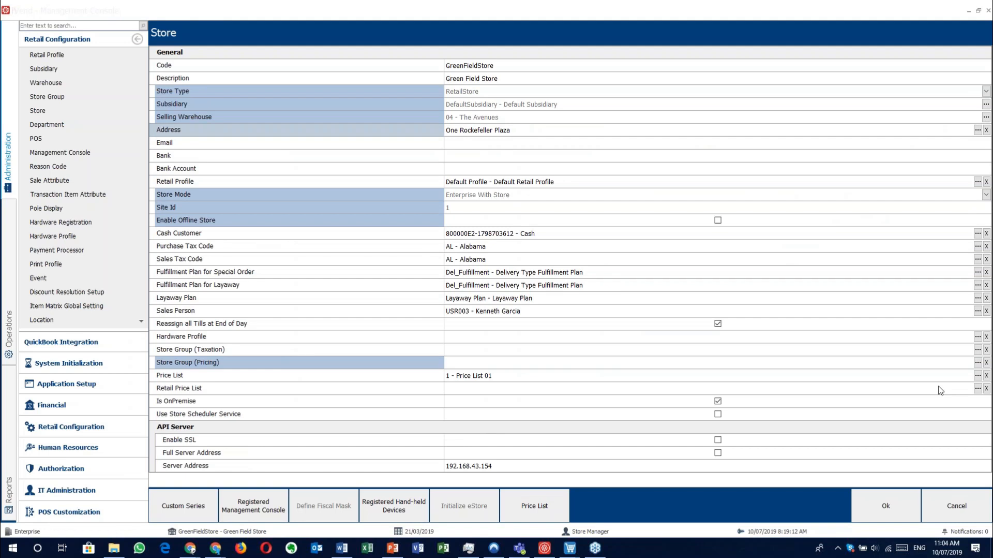
Step: Review the store's Email, Bank, Bank Account, Retail Profile and Store Mode fields
{"action": "left_click", "coordinate": [363, 118]}
{"action": "left_click", "coordinate": [360, 142]}
{"action": "left_click", "coordinate": [359, 157]}
{"action": "left_click", "coordinate": [364, 181]}
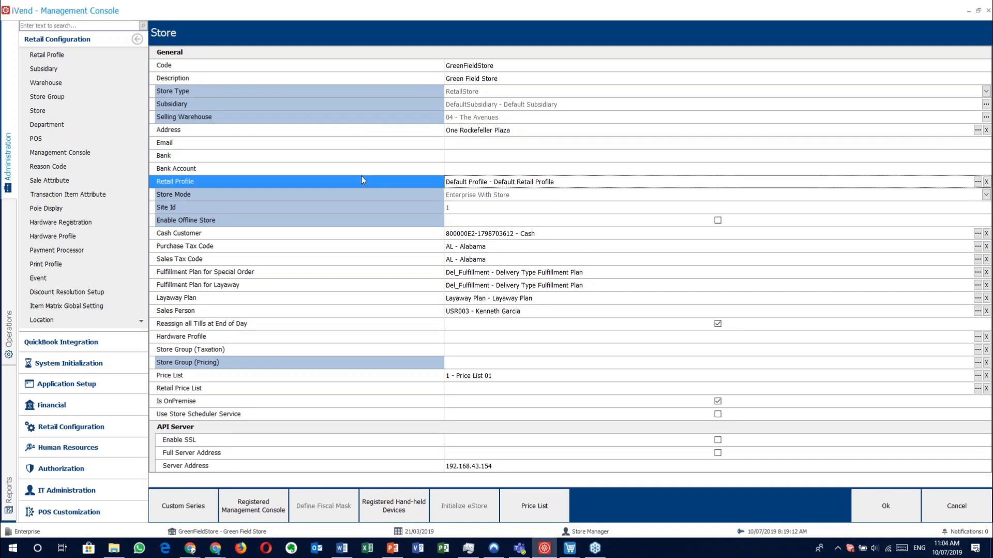
{"action": "left_click", "coordinate": [368, 172]}
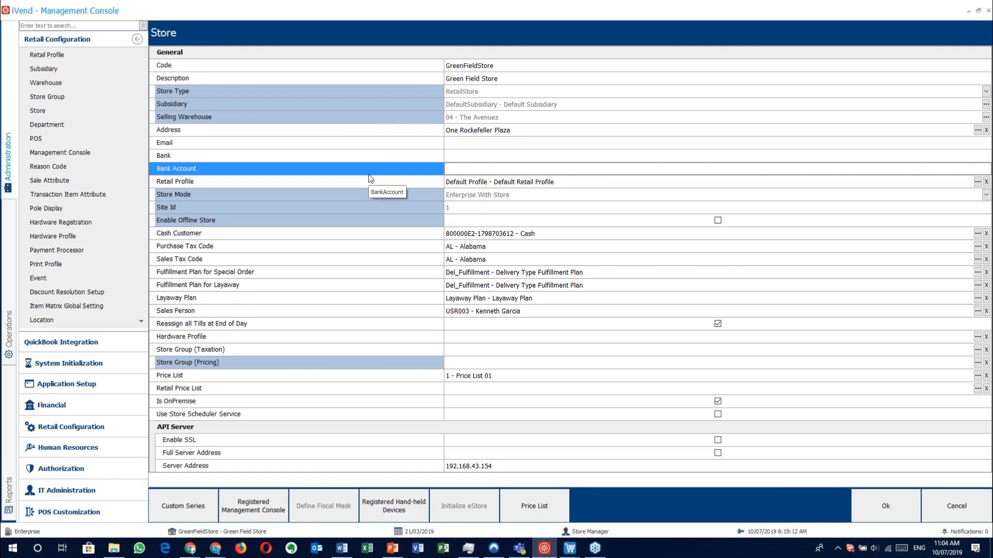
{"action": "left_click", "coordinate": [371, 181]}
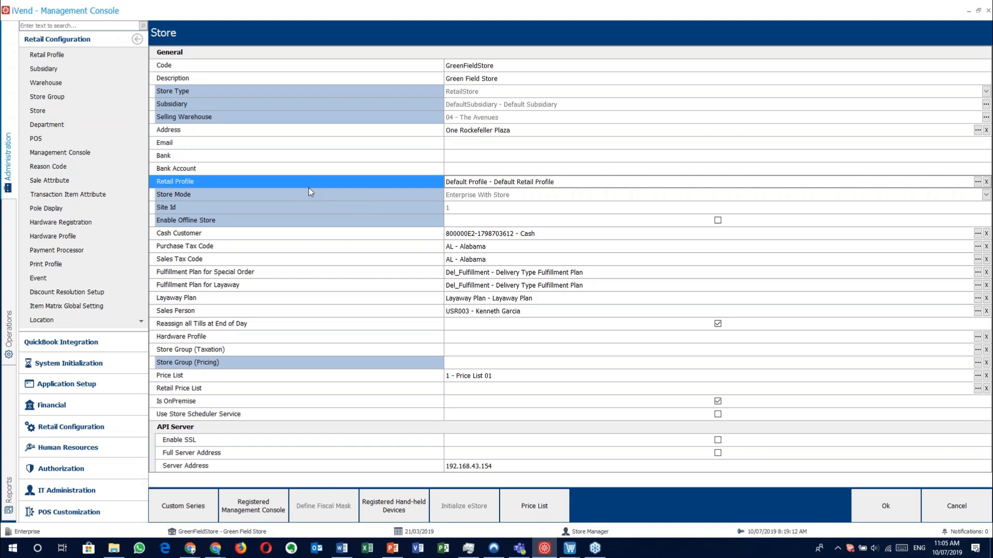
{"action": "left_click", "coordinate": [327, 208]}
{"action": "left_click", "coordinate": [332, 199]}
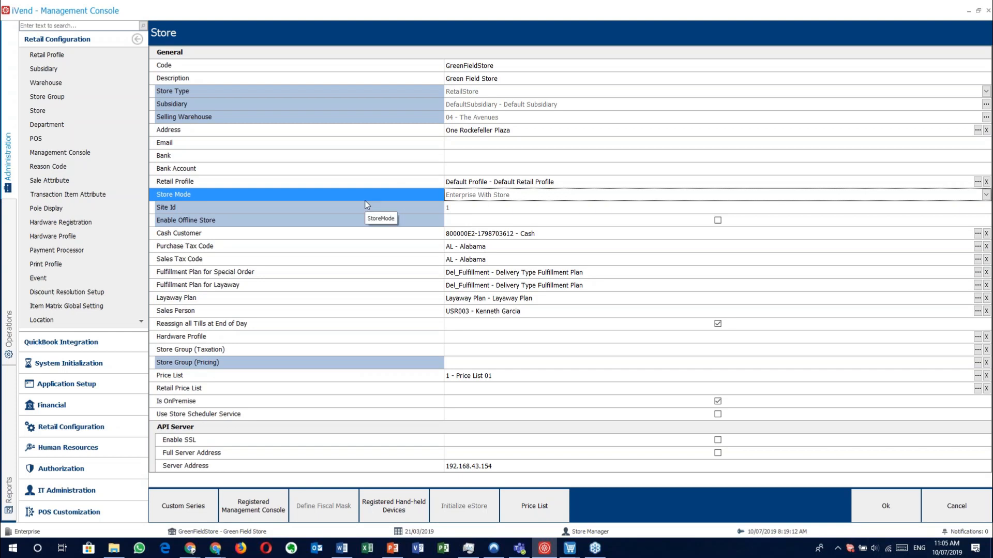
Step: Open the help page for Store and highlight the EnterpriseWithStore entry in the Store Mode description
{"action": "key", "text": "F1"}
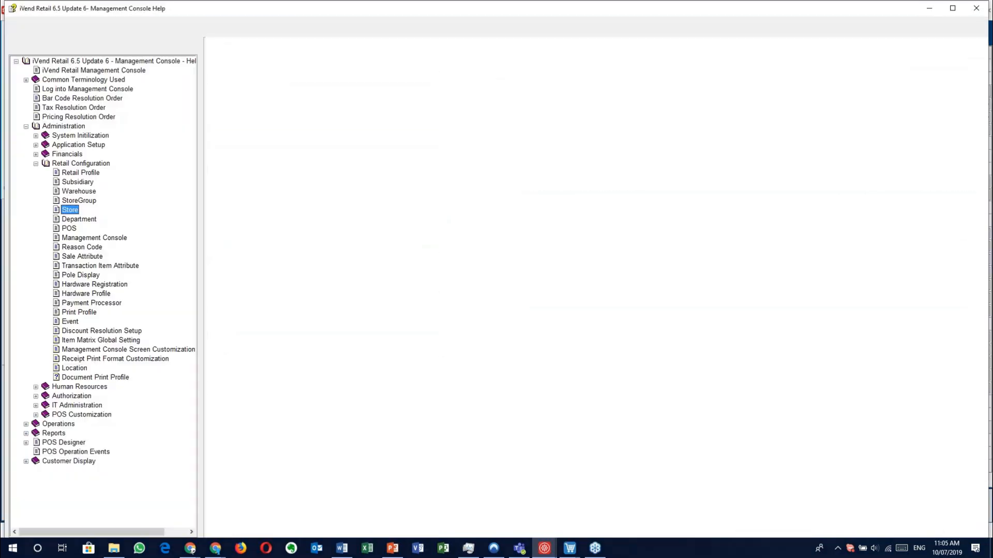
{"action": "scroll", "coordinate": [397, 235], "scroll_direction": "down", "scroll_amount": 5}
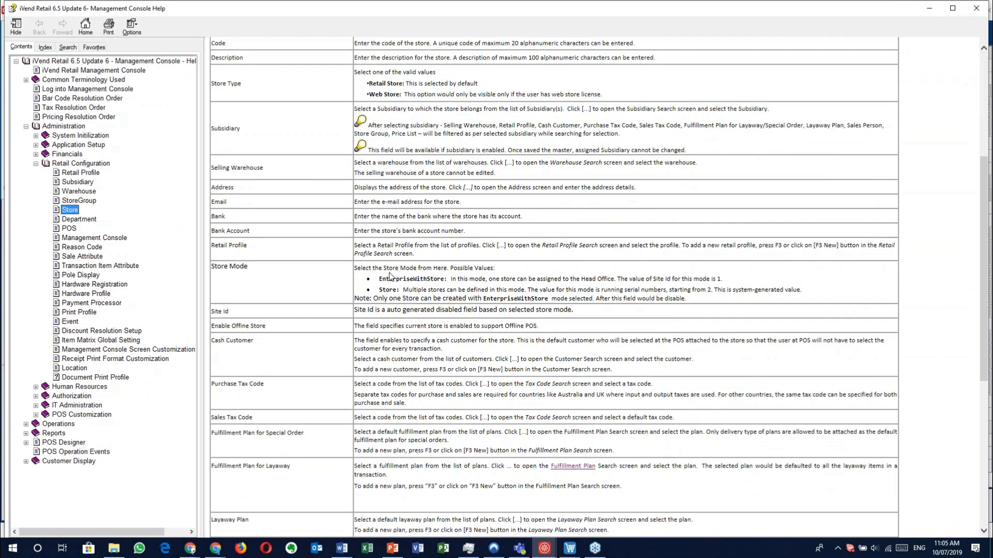
{"action": "left_click_drag", "start_coordinate": [381, 279], "coordinate": [461, 283]}
{"action": "left_click", "coordinate": [462, 283]}
Step: Switch to the PowerPoint deployment slide, try swapping the Store 1 server and Enterprise Server graphics into each other's places, and undo each move
{"action": "left_click", "coordinate": [394, 548]}
{"action": "left_click_drag", "start_coordinate": [668, 261], "coordinate": [452, 279]}
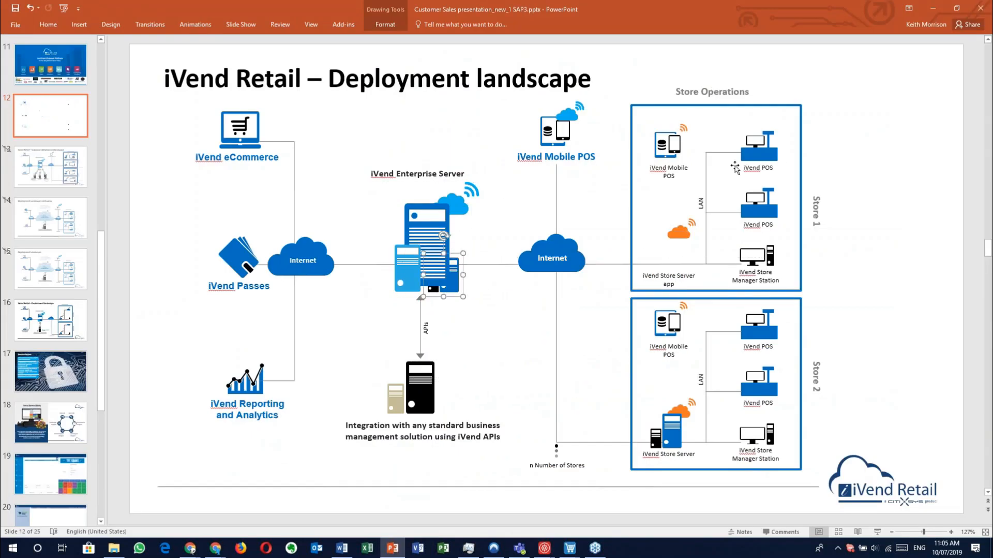
{"action": "key", "text": "ctrl+z"}
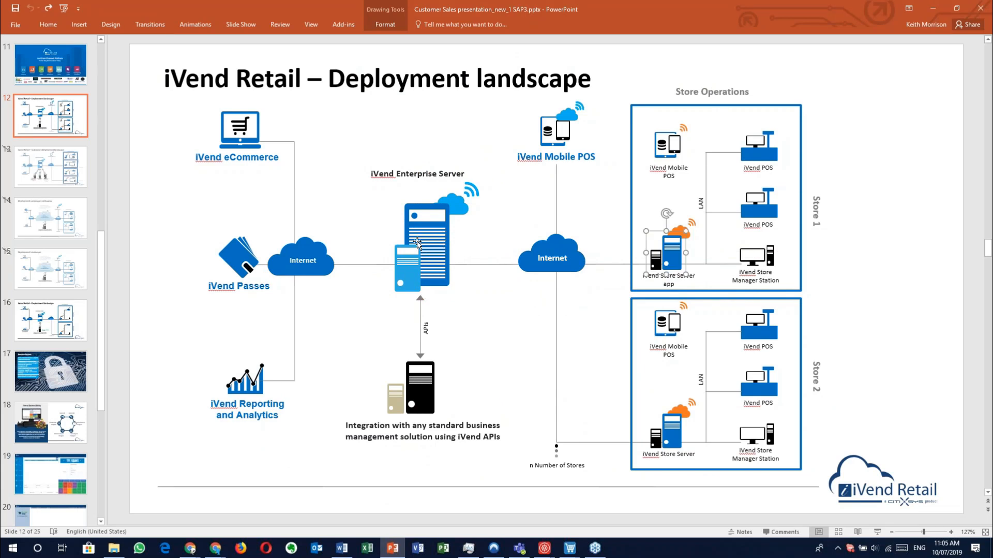
{"action": "left_click_drag", "start_coordinate": [432, 232], "coordinate": [661, 226]}
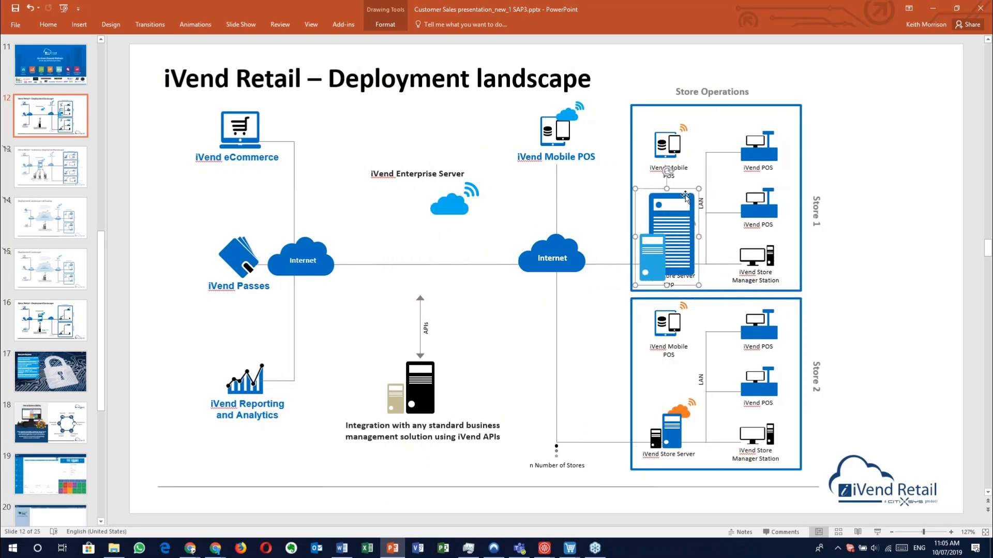
{"action": "key", "text": "ctrl+z"}
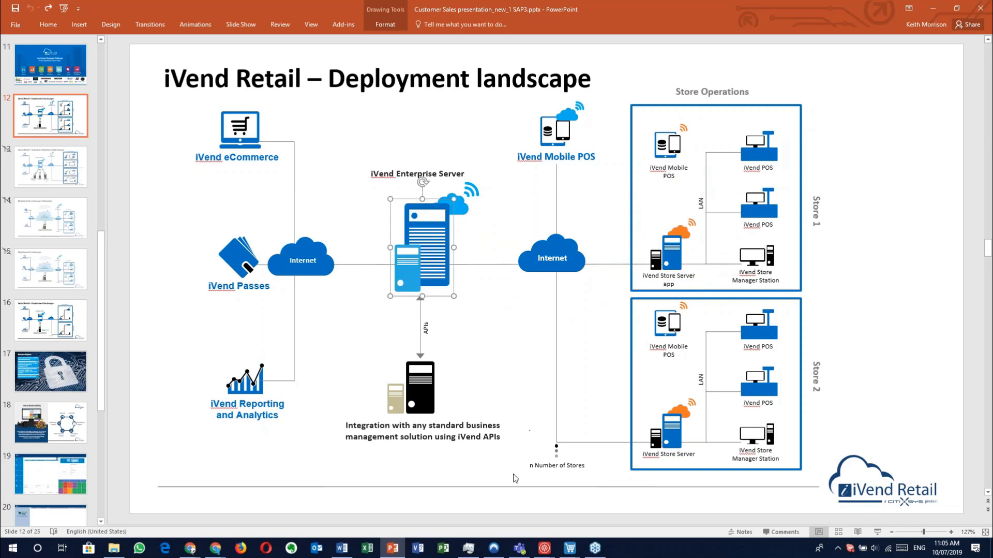
Step: Highlight the Store mode entry in the Management Console help and return to the PowerPoint deployment slide
{"action": "mouse_move", "coordinate": [547, 550]}
{"action": "left_click", "coordinate": [595, 502]}
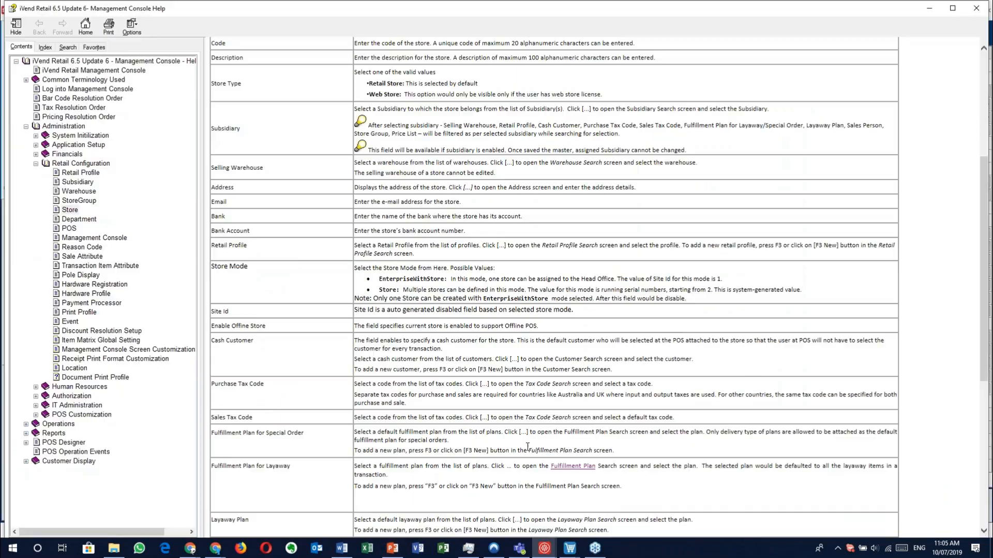
{"action": "left_click_drag", "start_coordinate": [379, 289], "coordinate": [428, 290]}
{"action": "mouse_move", "coordinate": [545, 547]}
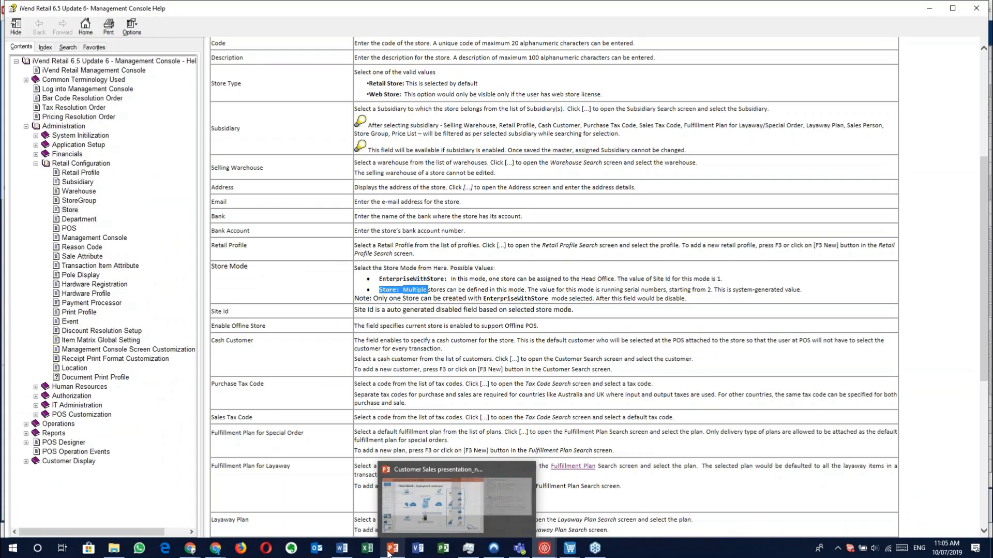
{"action": "left_click", "coordinate": [390, 549]}
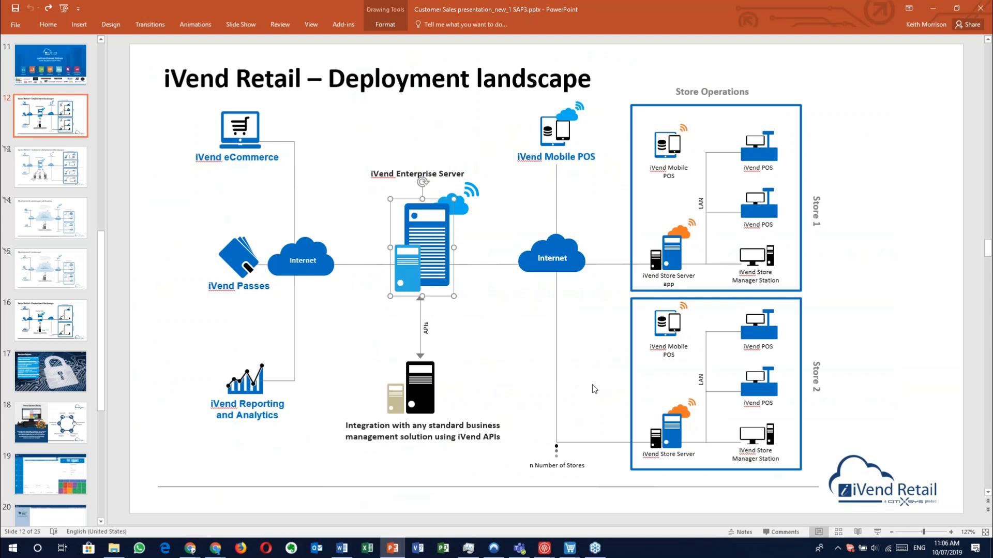
Step: Close the Management Console help window and switch back to the Green Field Store record
{"action": "mouse_move", "coordinate": [550, 549]}
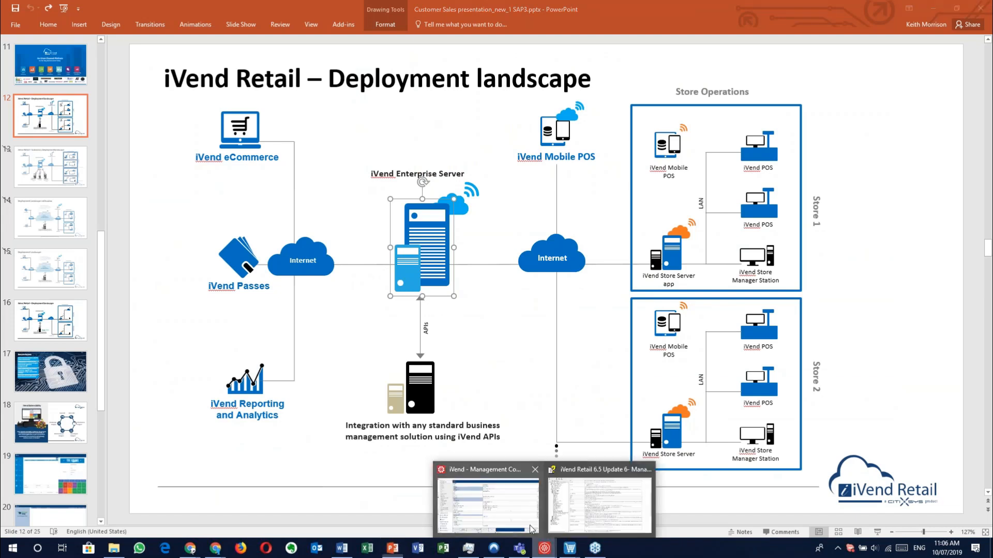
{"action": "left_click", "coordinate": [489, 497]}
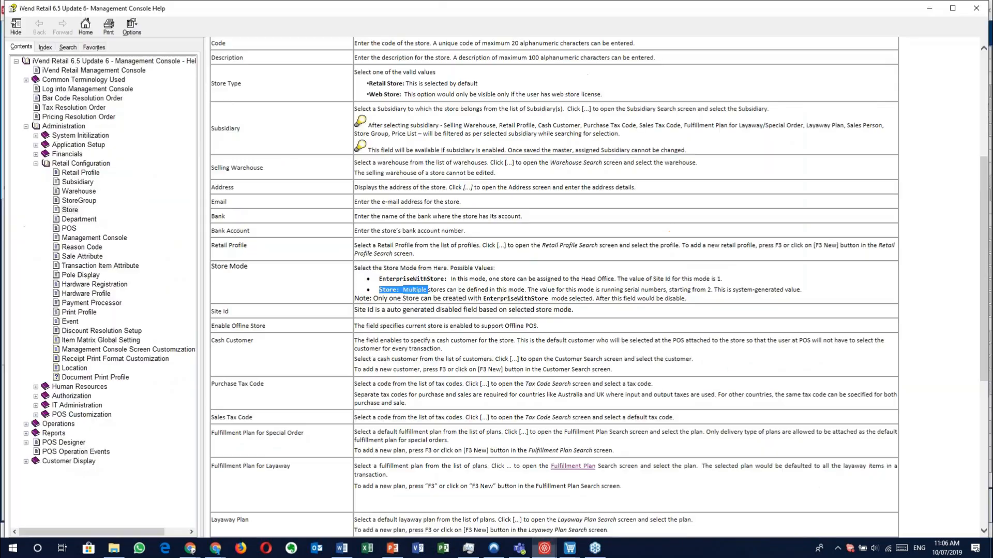
{"action": "left_click", "coordinate": [977, 7]}
{"action": "mouse_move", "coordinate": [546, 546]}
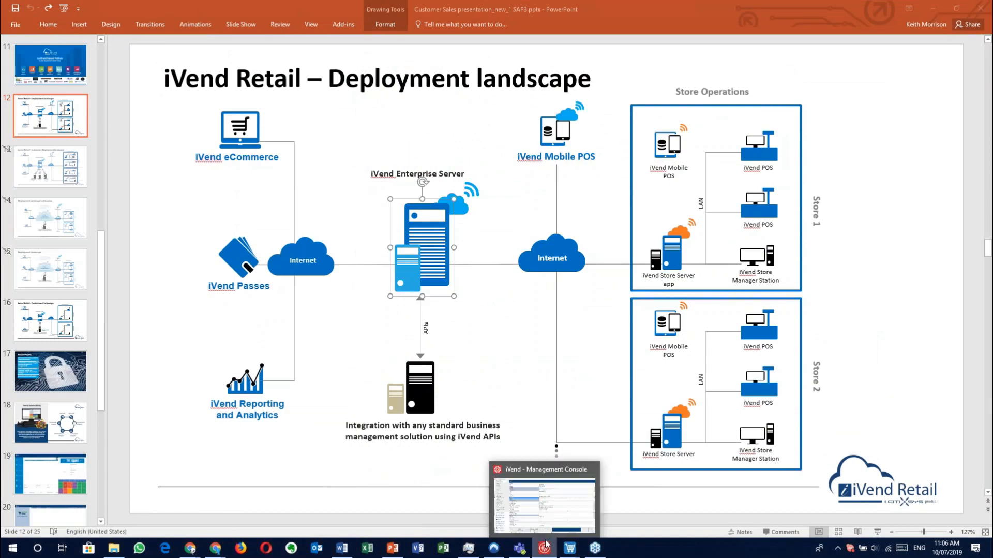
{"action": "left_click", "coordinate": [538, 498]}
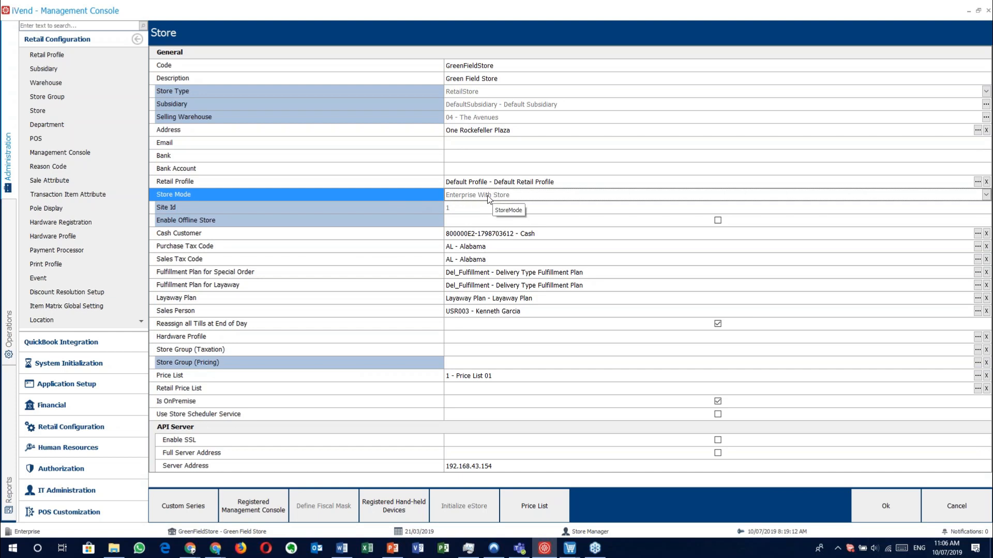
Step: Review the store's Purchase Tax Code, Cash Customer, Store Mode, Site Id and Enable Offline Store settings
{"action": "left_click", "coordinate": [381, 245]}
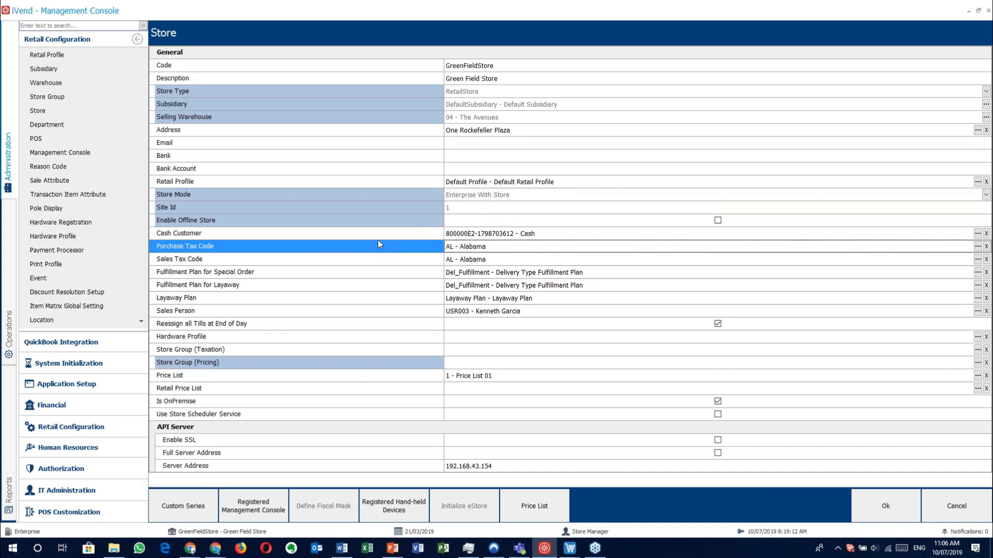
{"action": "left_click", "coordinate": [400, 238]}
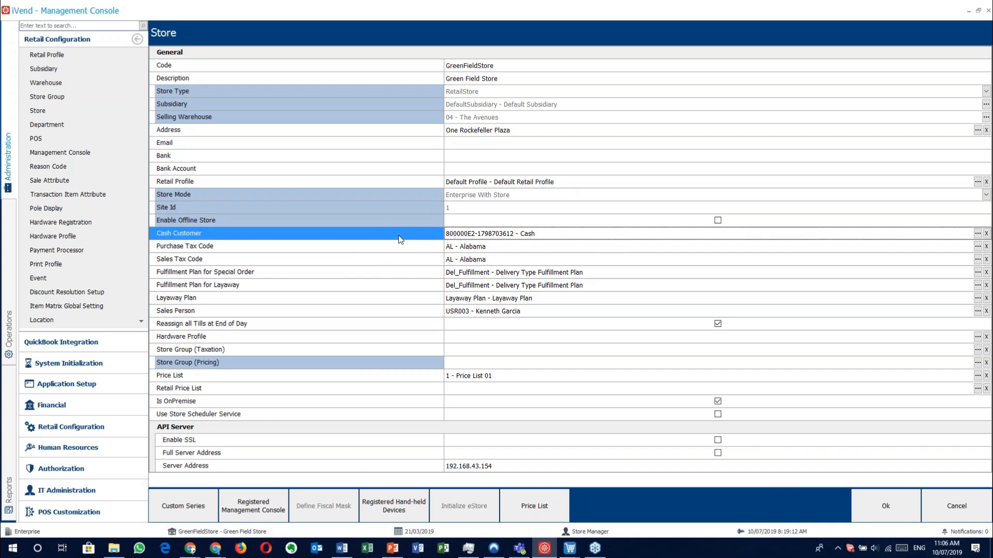
{"action": "left_click", "coordinate": [359, 196]}
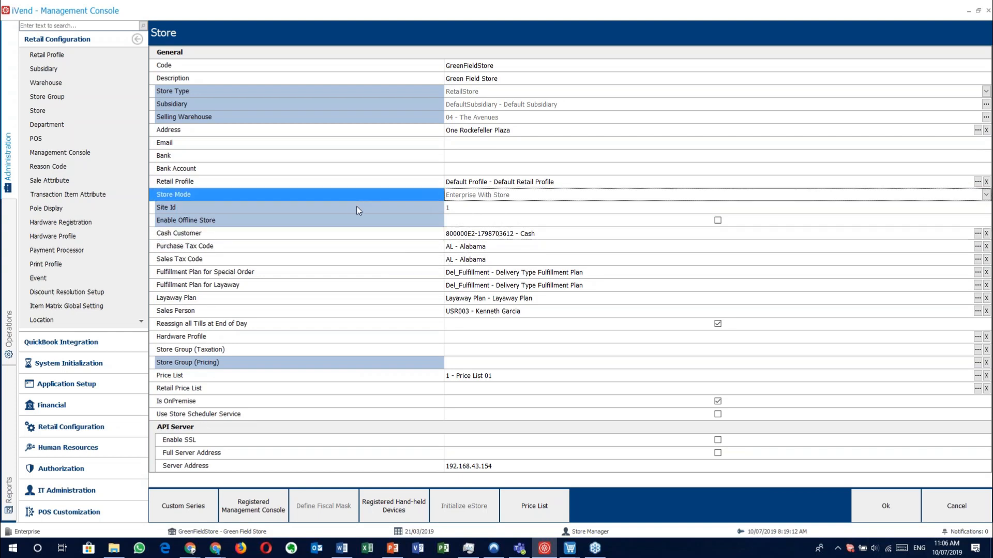
{"action": "left_click", "coordinate": [359, 207]}
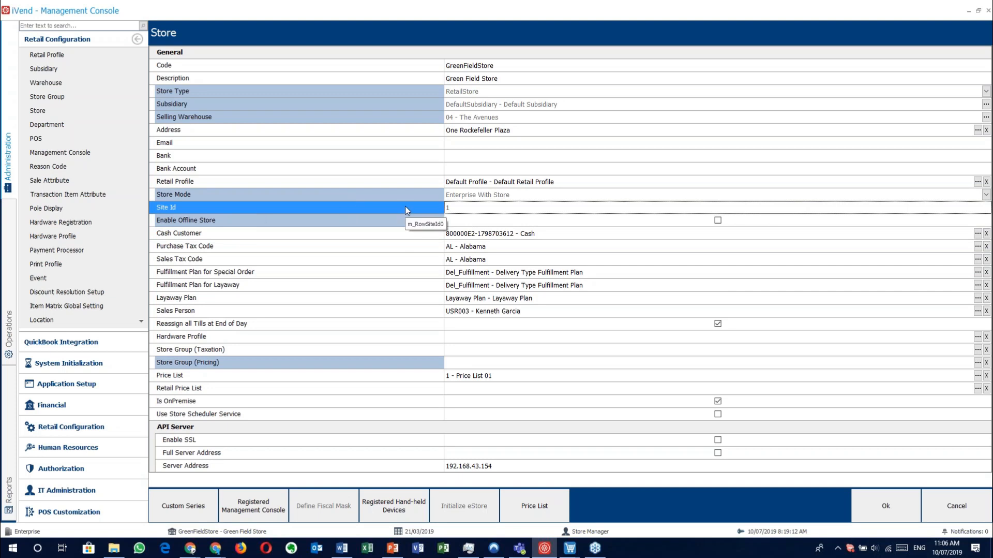
{"action": "left_click", "coordinate": [422, 226]}
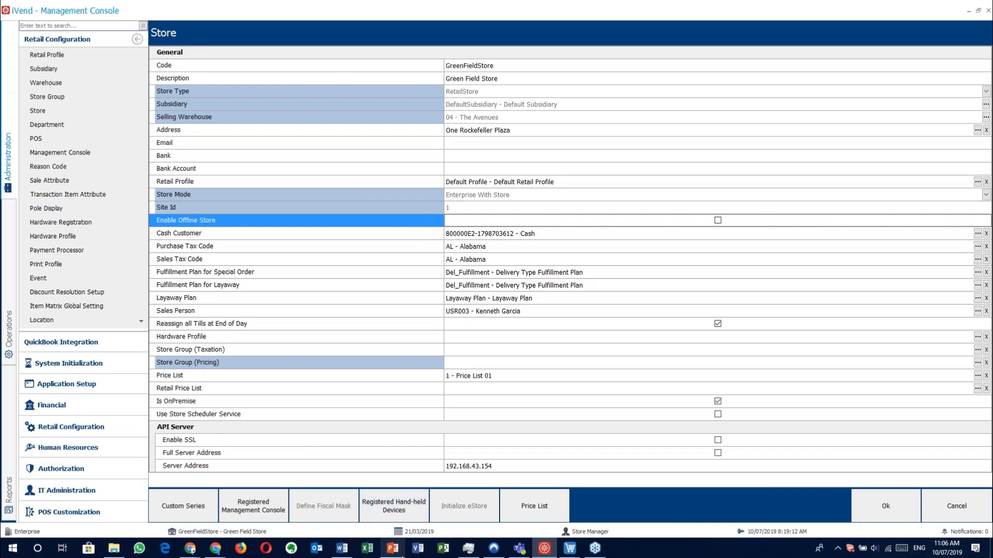
Step: Delete the Internet cloud between the Enterprise Server and the stores on the PowerPoint deployment slide, undo it, and return to the Management Console
{"action": "left_click", "coordinate": [393, 547]}
{"action": "left_click", "coordinate": [560, 242]}
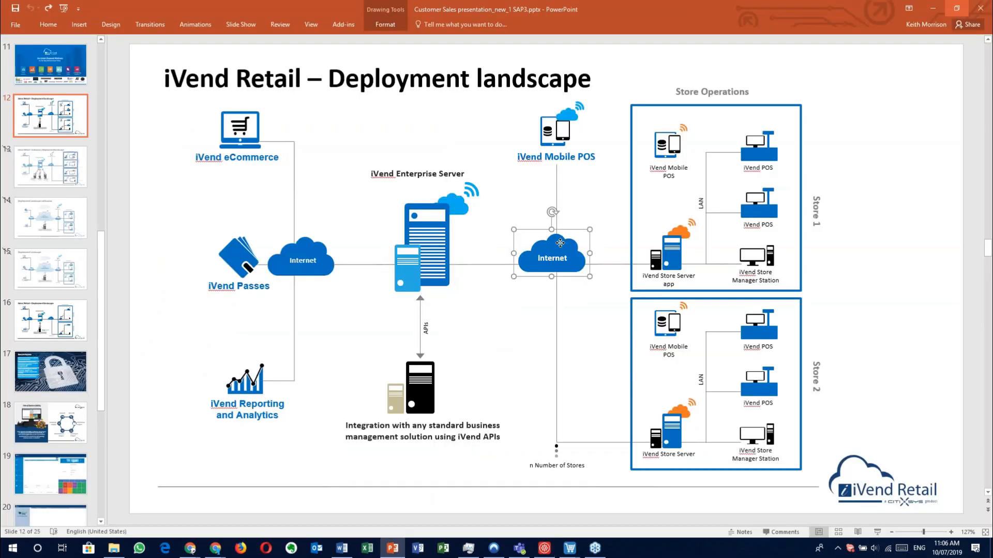
{"action": "key", "text": "Delete"}
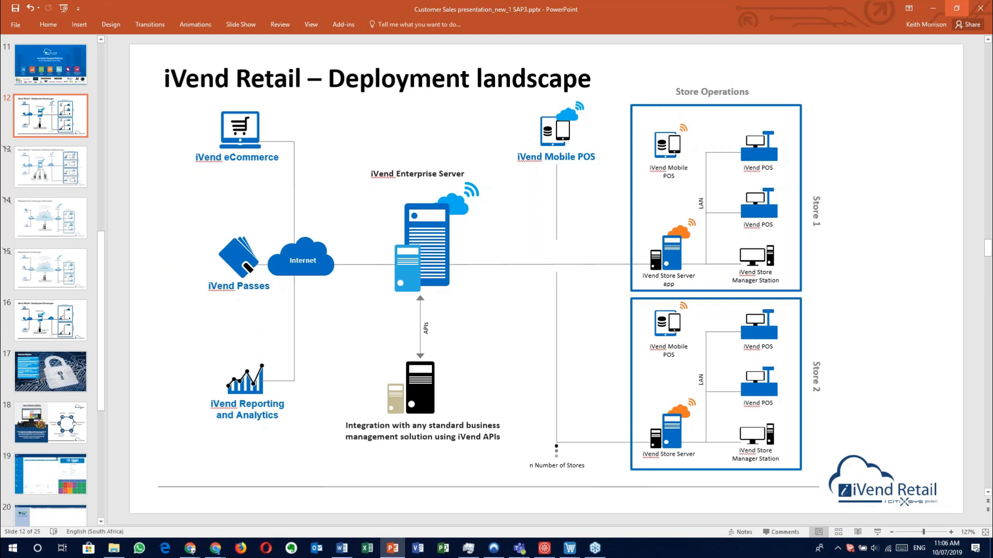
{"action": "key", "text": "ctrl+z"}
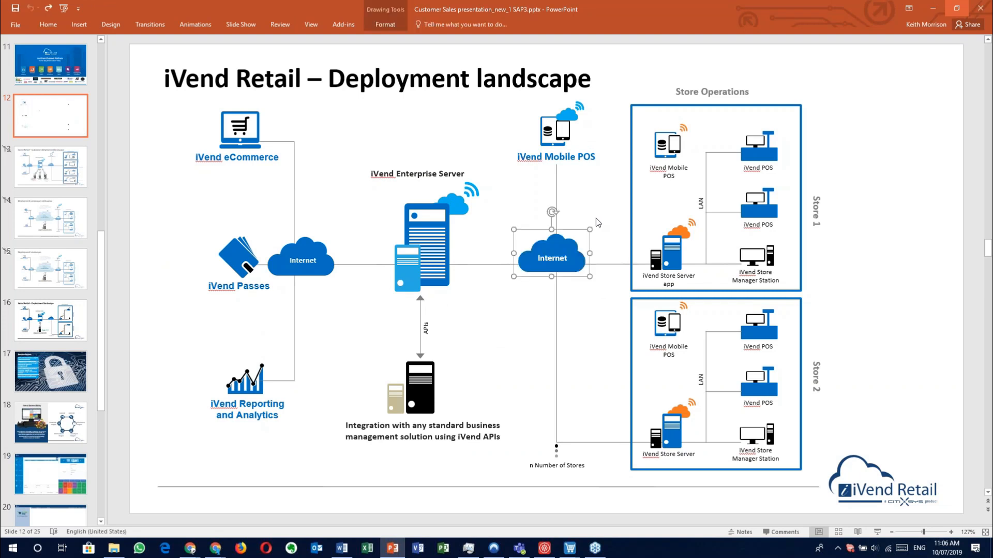
{"action": "key", "text": "alt+Tab"}
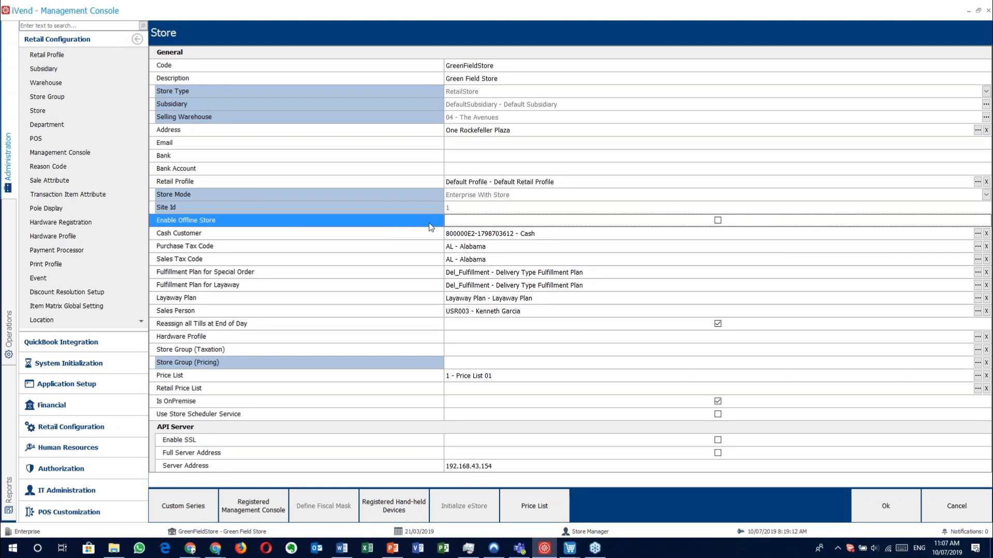
Step: Select the store's Cash Customer setting, check the customer information in the Point of Sale window, and return to the Management Console
{"action": "left_click", "coordinate": [390, 237]}
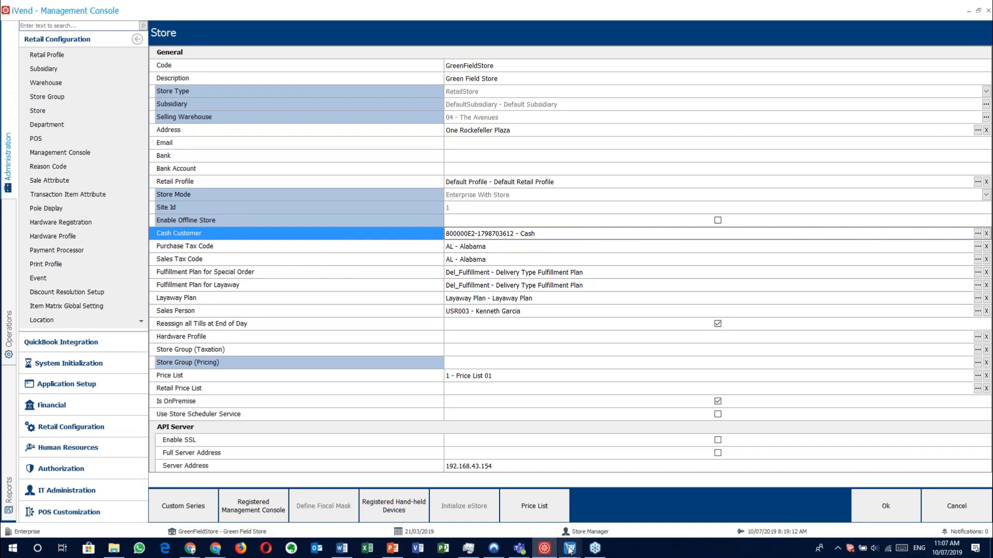
{"action": "mouse_move", "coordinate": [570, 548]}
{"action": "left_click", "coordinate": [514, 520]}
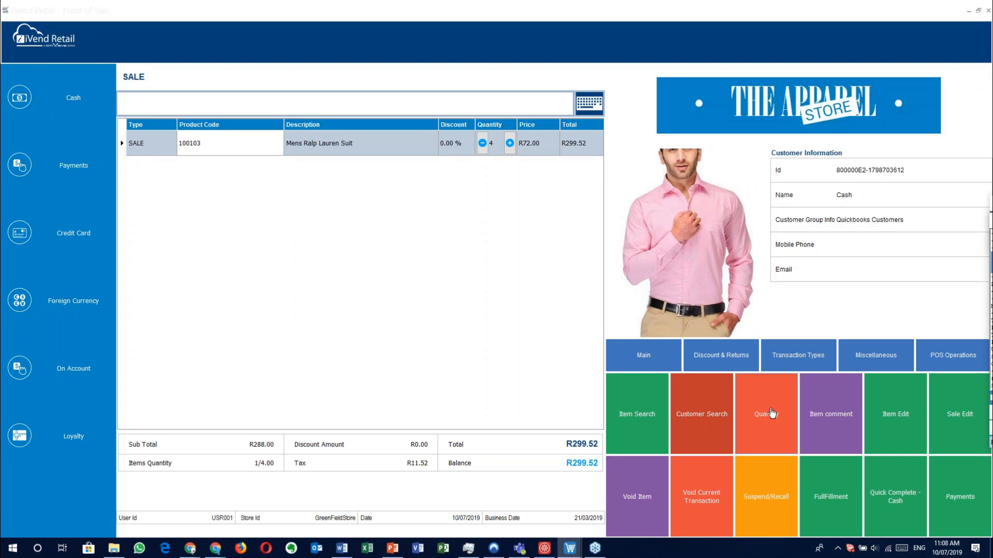
{"action": "left_click", "coordinate": [546, 547]}
Step: Review the store's Purchase Tax Code, Sales Tax Code, and fulfillment plans for special orders and layaway
{"action": "left_click", "coordinate": [303, 250]}
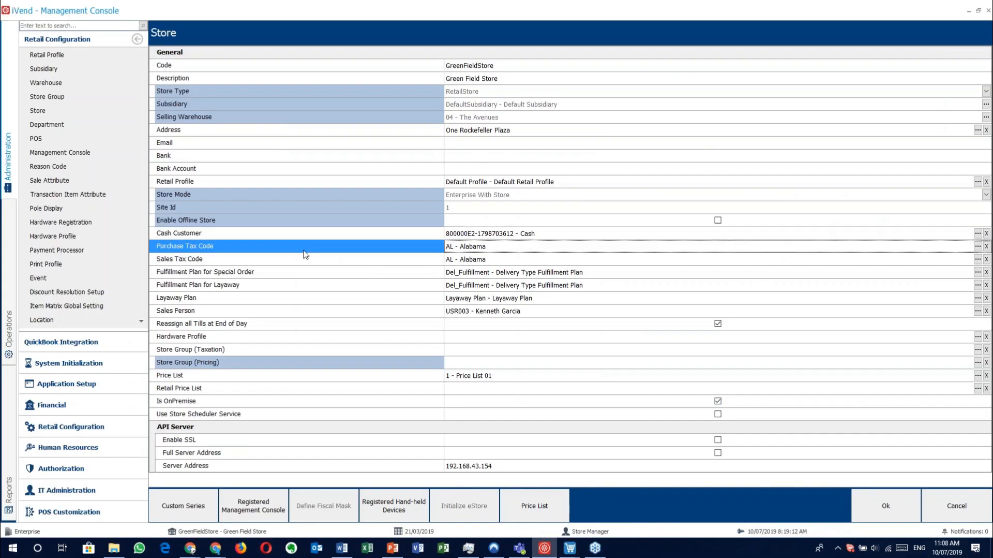
{"action": "left_click", "coordinate": [307, 262]}
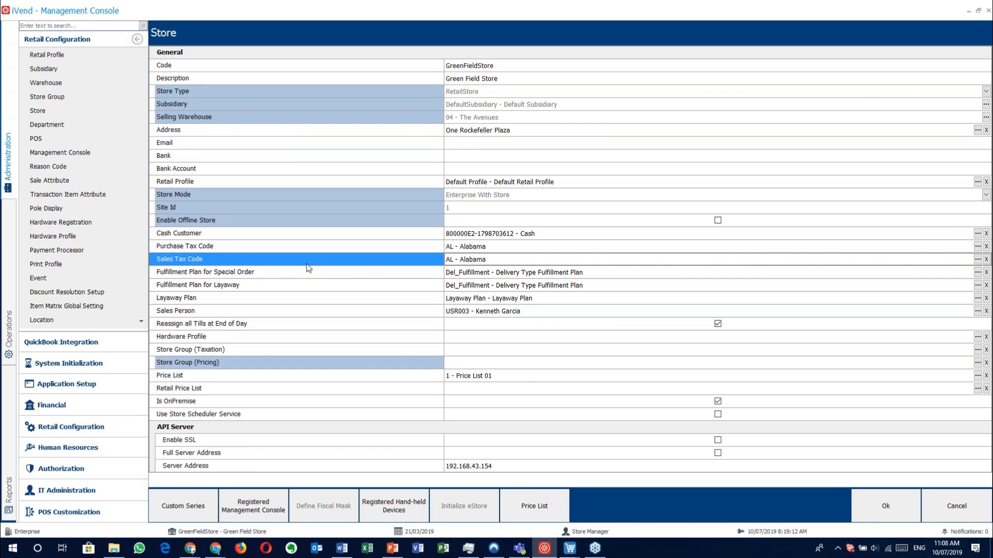
{"action": "left_click", "coordinate": [311, 273]}
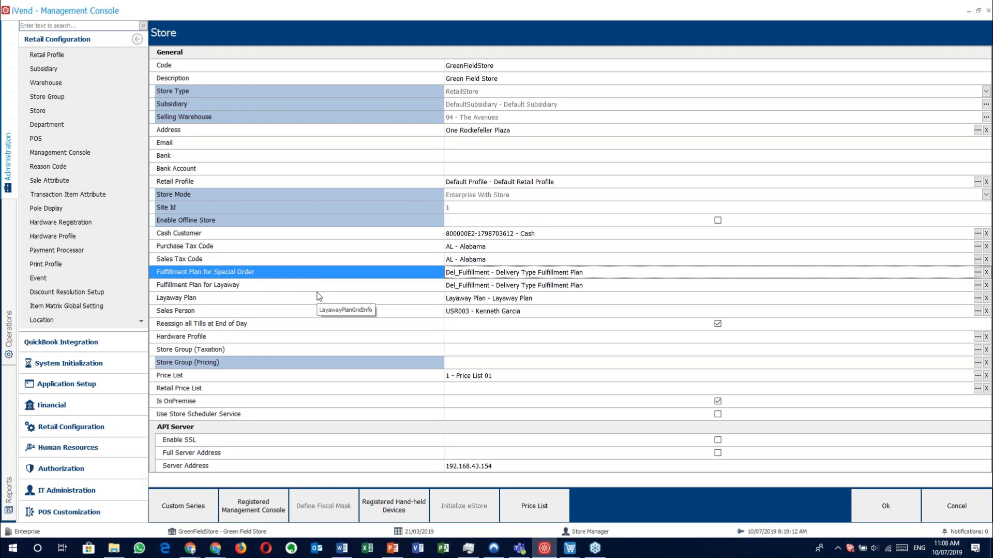
{"action": "left_click", "coordinate": [321, 287]}
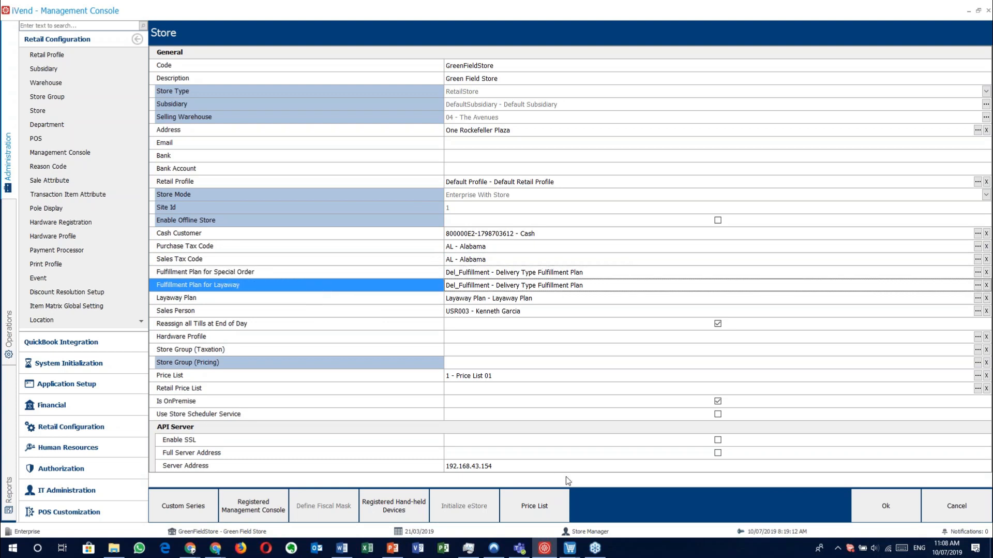
Step: Switch to the Point of Sale window, open the current sale's fulfillment details, and try to add all products without a plan
{"action": "mouse_move", "coordinate": [564, 552]}
{"action": "left_click", "coordinate": [485, 505]}
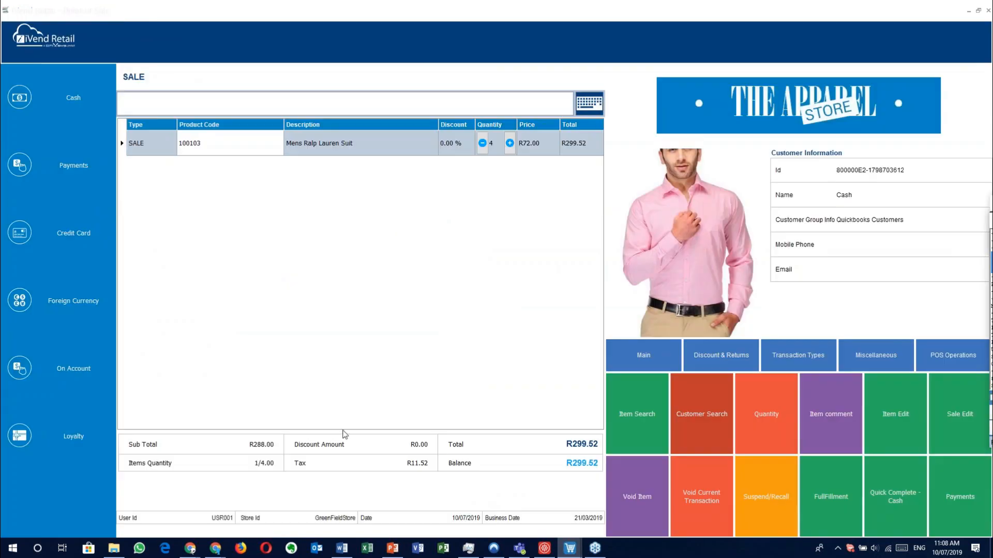
{"action": "left_click", "coordinate": [824, 497]}
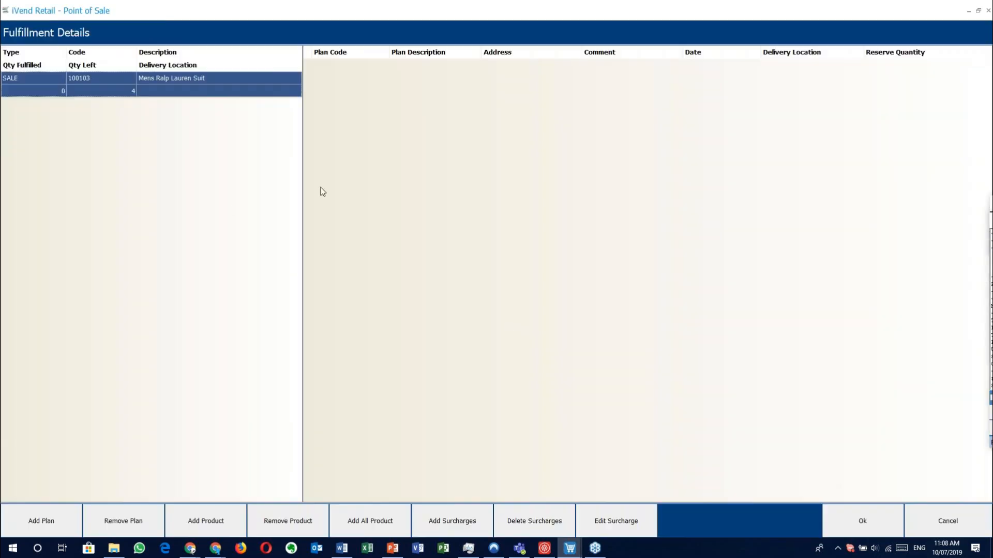
{"action": "left_click", "coordinate": [354, 519]}
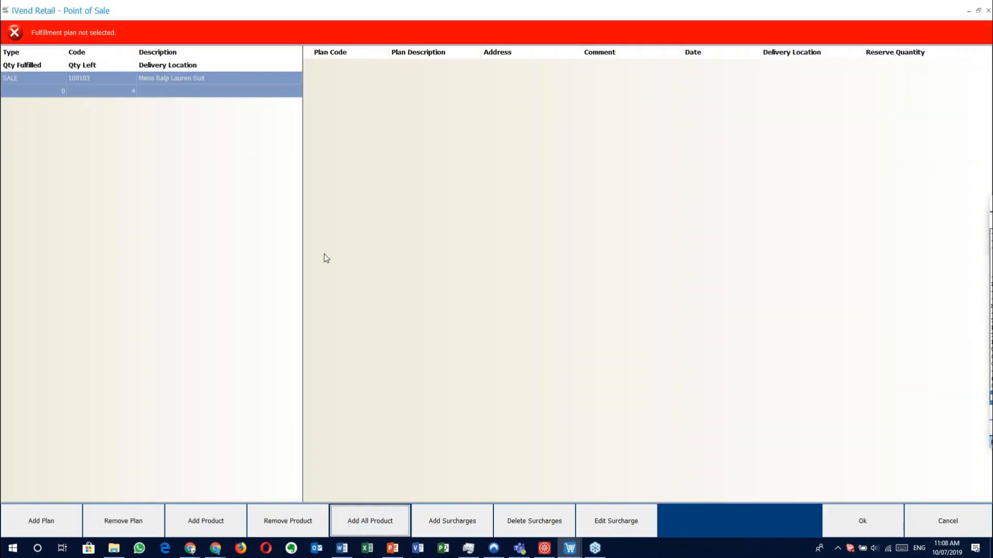
{"action": "left_click", "coordinate": [123, 85]}
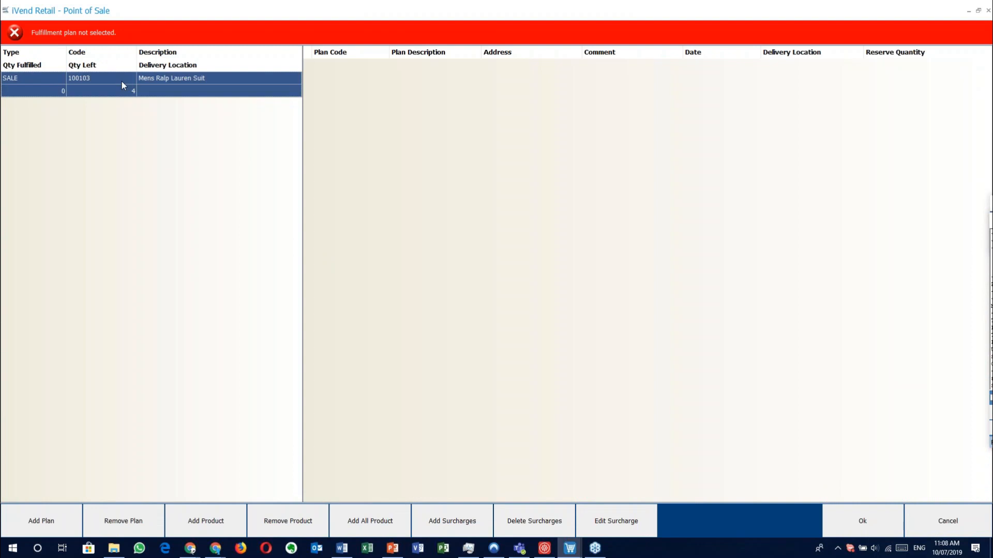
Step: Add the Del_Fulfillment plan with all products, view its surcharges, then cancel the fulfillment and return to the Management Console store record
{"action": "left_click", "coordinate": [44, 520]}
{"action": "double_click", "coordinate": [434, 102]}
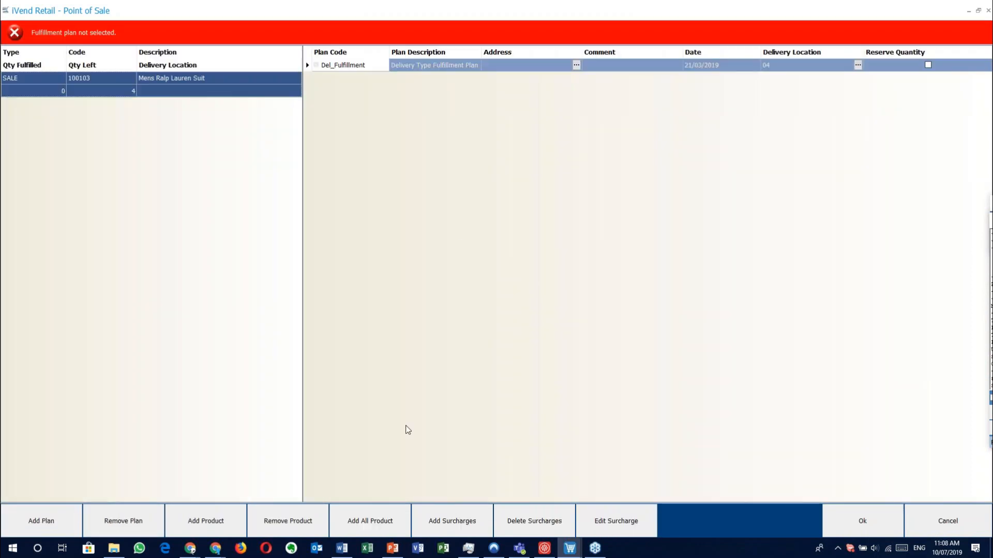
{"action": "left_click", "coordinate": [381, 522]}
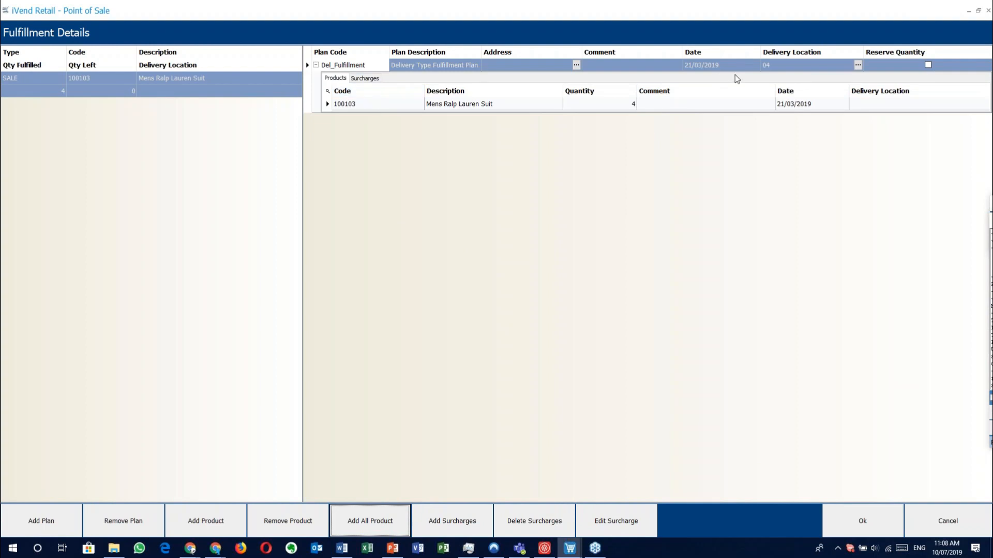
{"action": "left_click", "coordinate": [364, 78]}
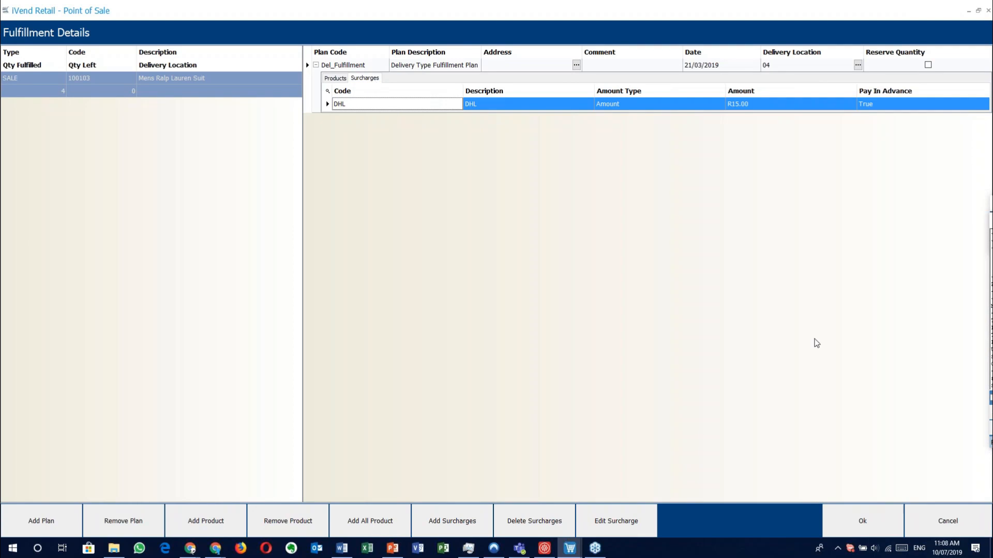
{"action": "left_click", "coordinate": [962, 526]}
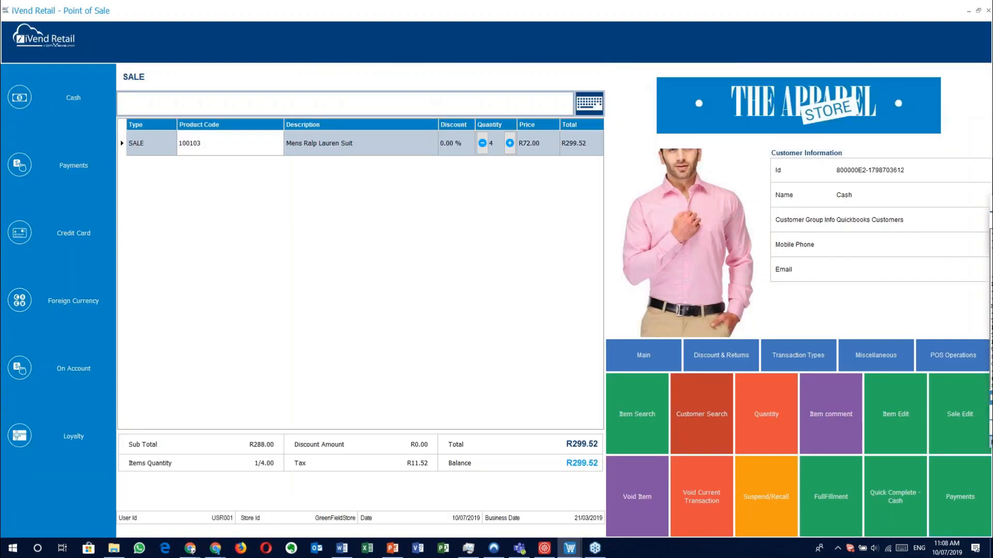
{"action": "left_click", "coordinate": [551, 550]}
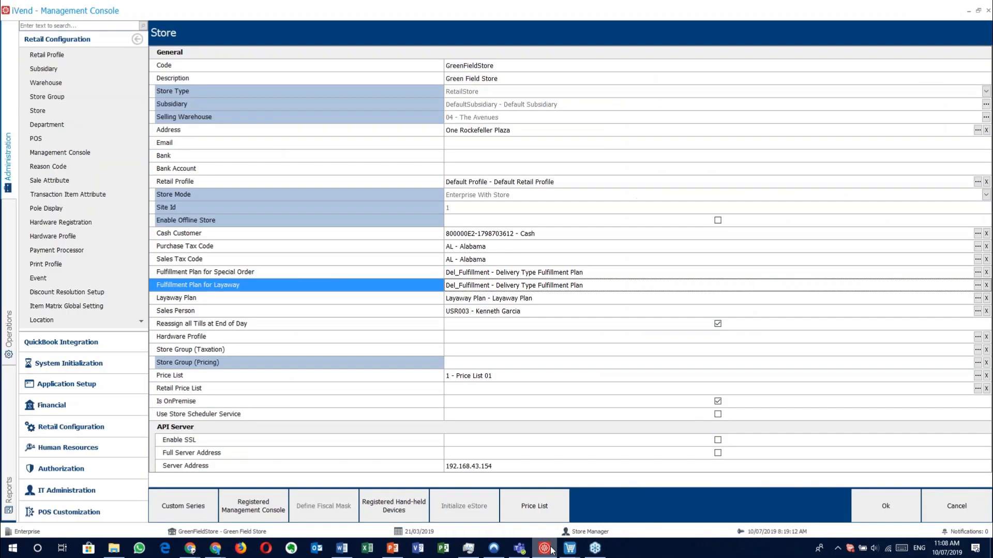
Step: Review the store's Layaway Plan, Sales Person, Store Type and Reassign all Tills at End of Day settings
{"action": "left_click", "coordinate": [358, 299]}
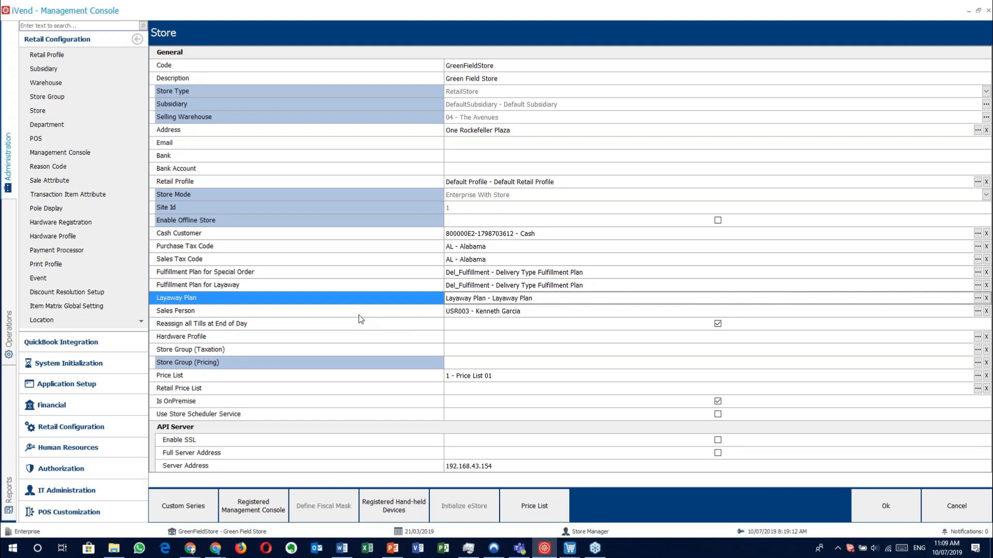
{"action": "left_click", "coordinate": [983, 76]}
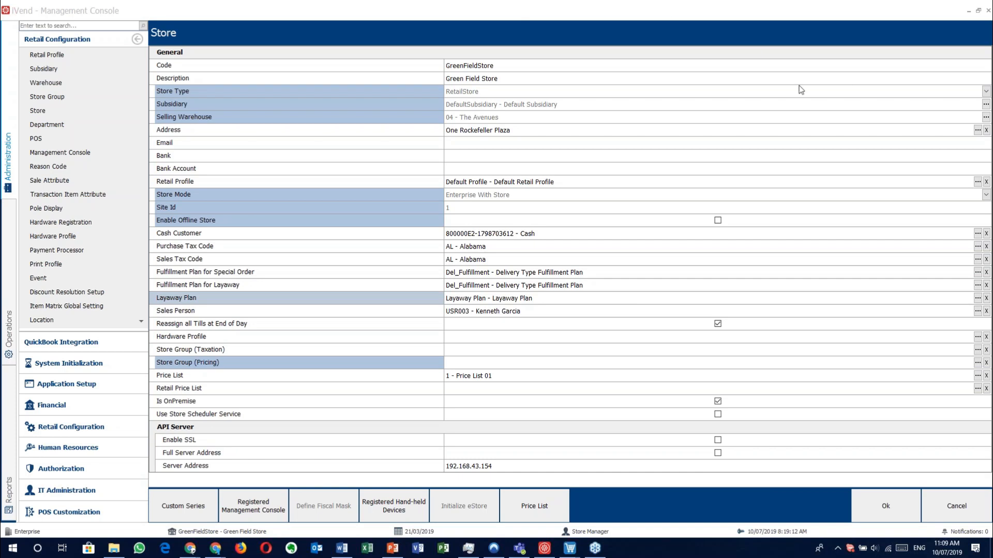
{"action": "left_click", "coordinate": [247, 313]}
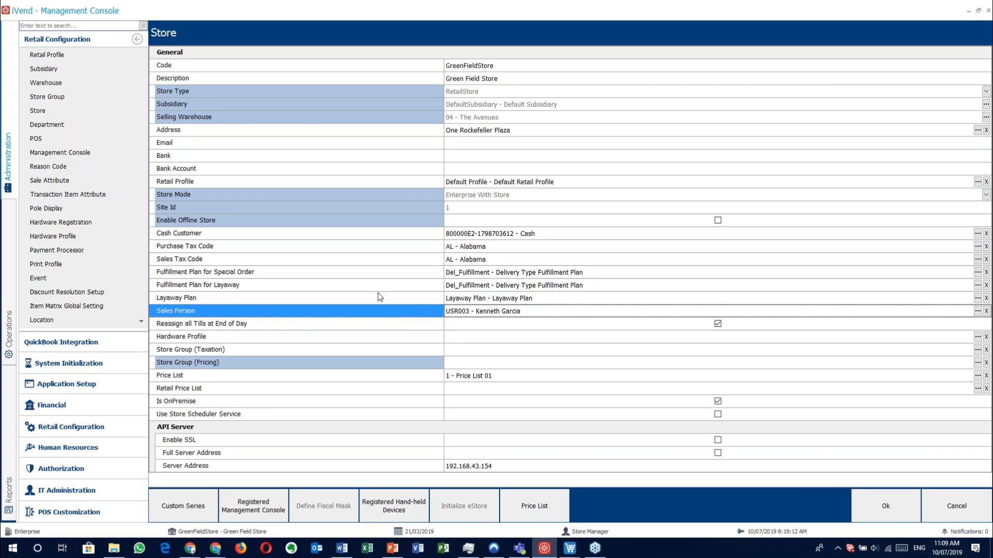
{"action": "left_click", "coordinate": [288, 91]}
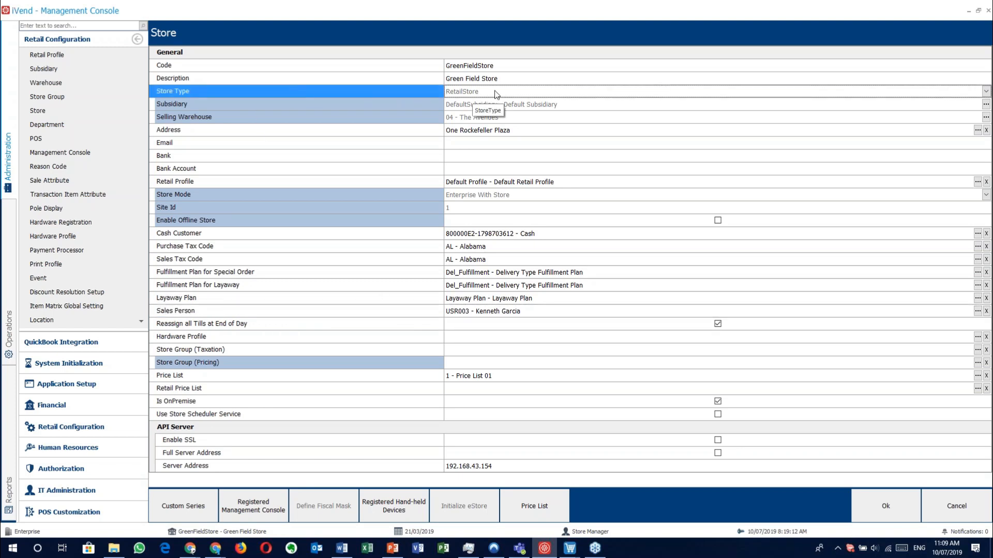
{"action": "left_click", "coordinate": [367, 326]}
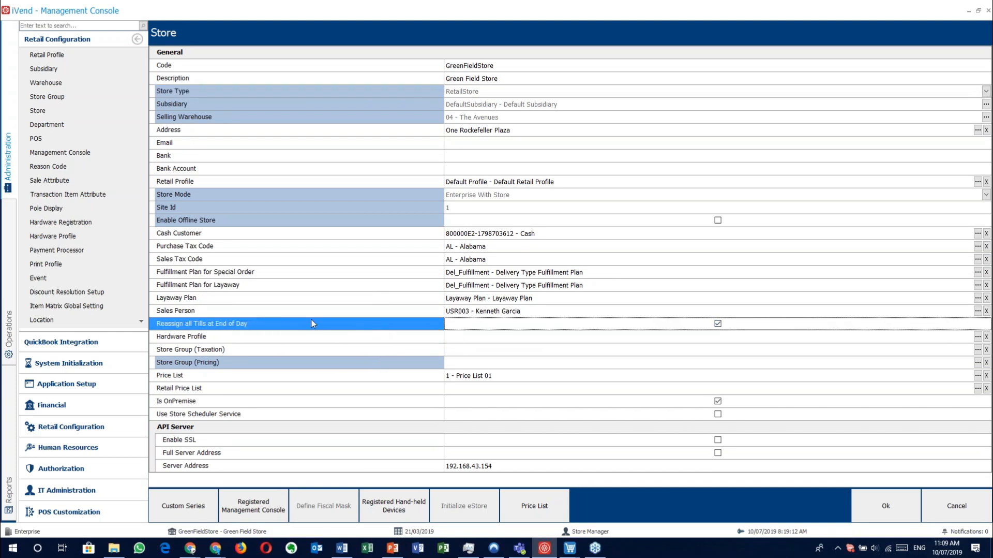
{"action": "left_click", "coordinate": [329, 311]}
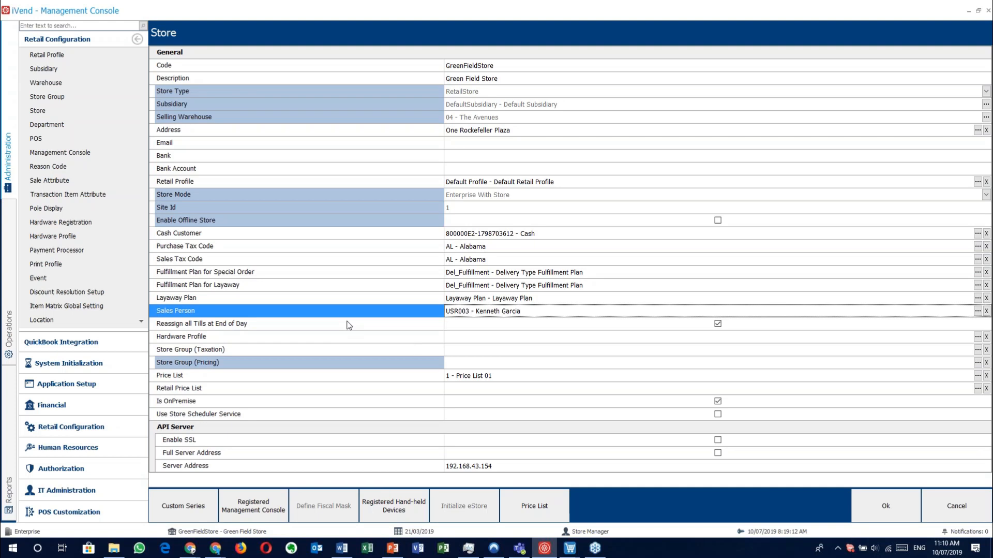
{"action": "left_click", "coordinate": [349, 325]}
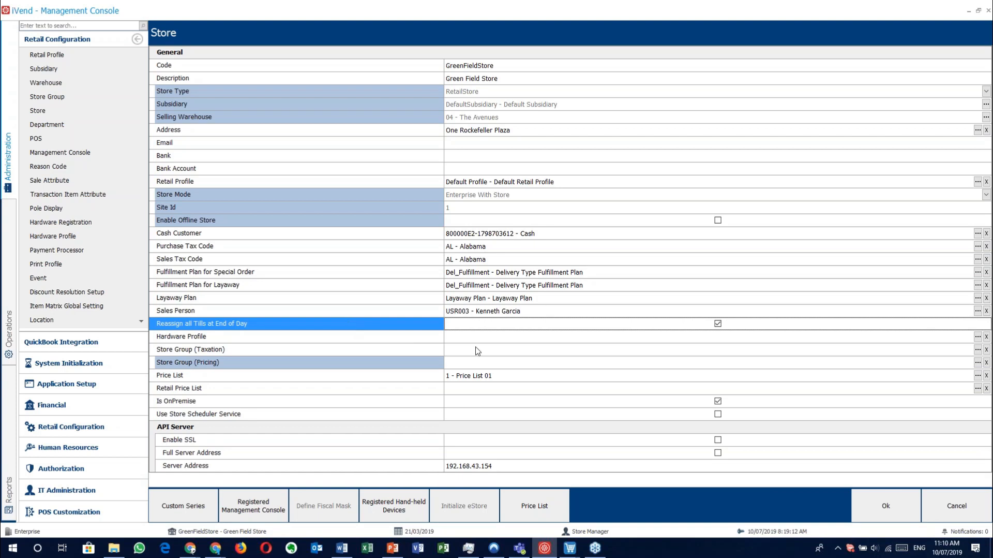
Step: Review the store's Hardware Profile, Store Group (Taxation) and Price List settings
{"action": "left_click", "coordinate": [348, 340]}
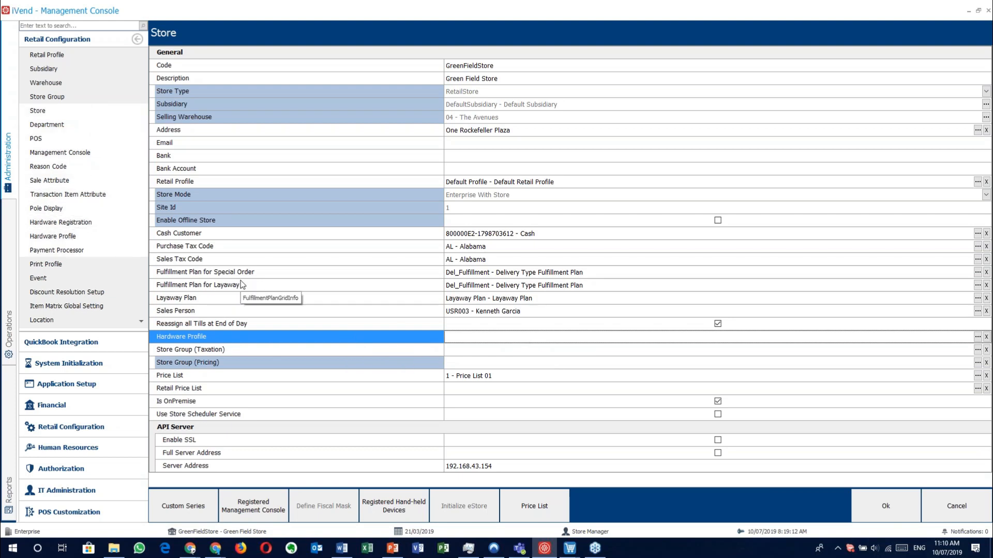
{"action": "left_click", "coordinate": [269, 354]}
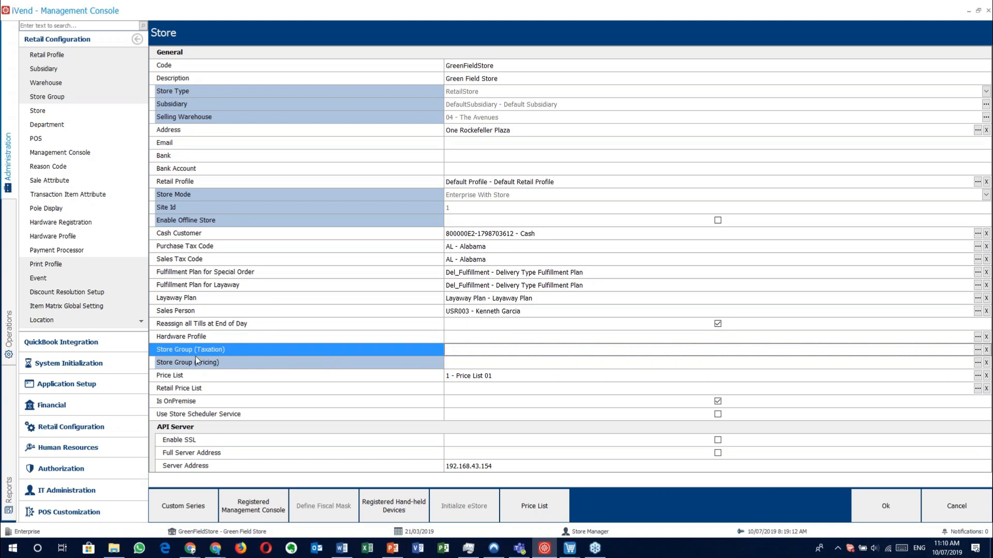
{"action": "left_click", "coordinate": [243, 364]}
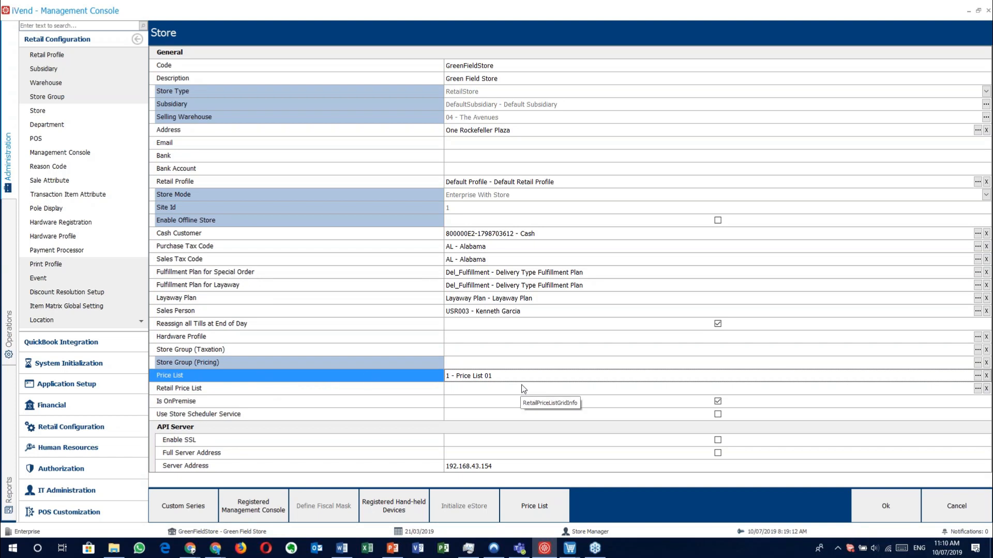
Step: Open the Green Field Store's store price lists, add a row with Price List 01, and cancel the entry
{"action": "left_click", "coordinate": [541, 518]}
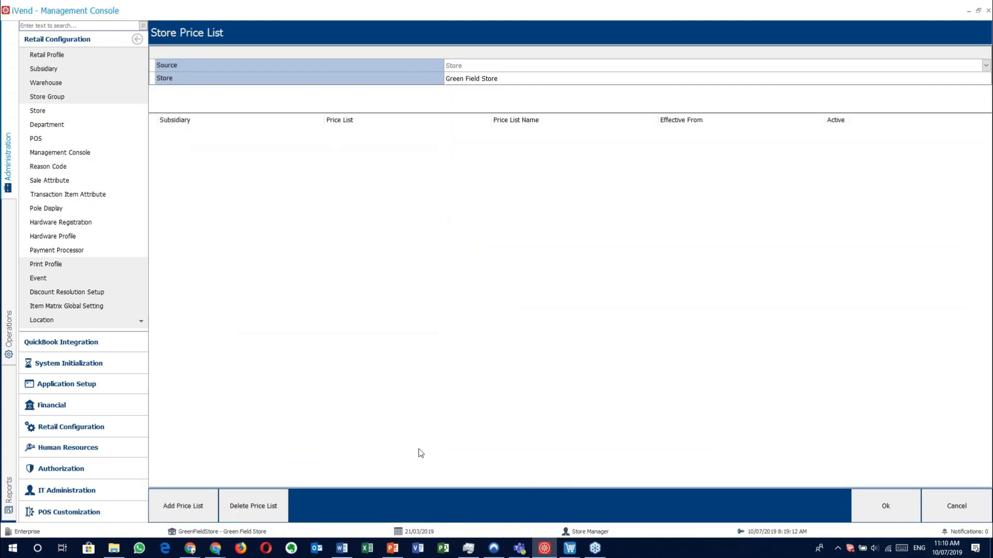
{"action": "left_click", "coordinate": [183, 504]}
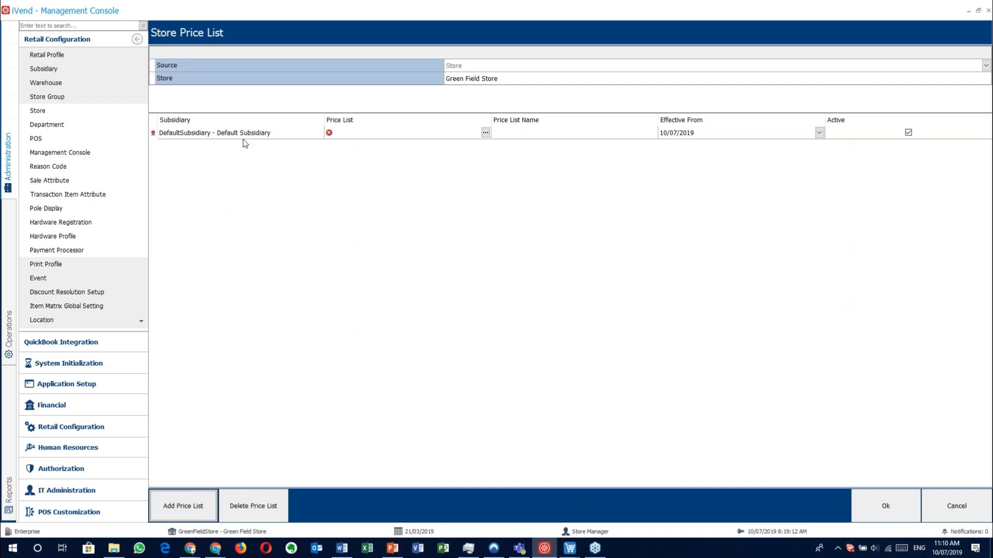
{"action": "left_click", "coordinate": [485, 134]}
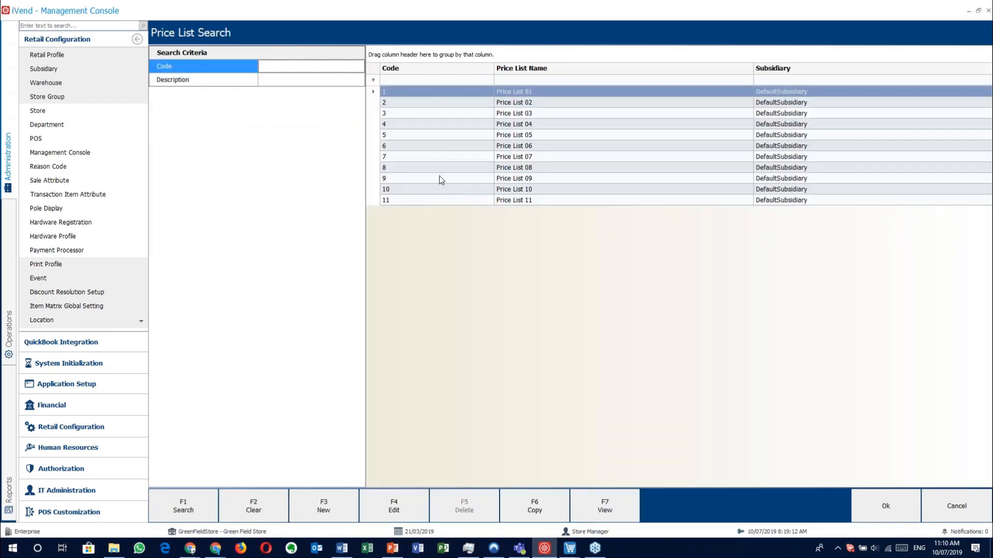
{"action": "double_click", "coordinate": [446, 91]}
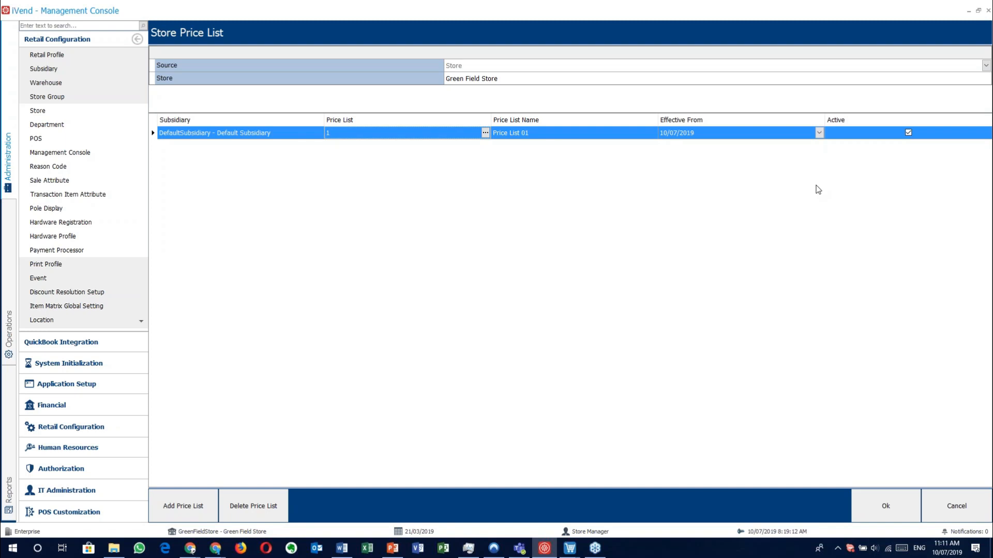
{"action": "left_click", "coordinate": [957, 505]}
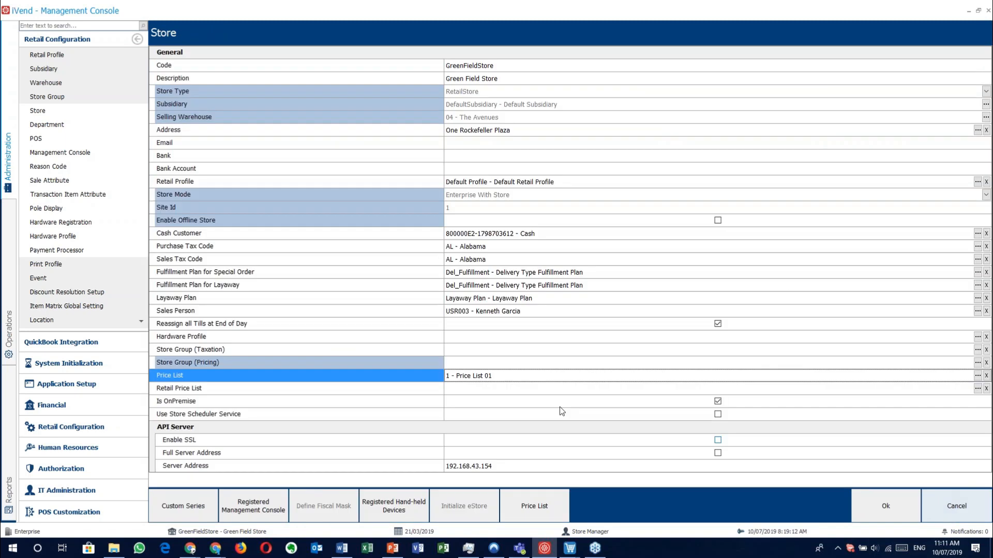
Step: Compare the Green Field Store's Price List and Retail Price List settings
{"action": "left_click", "coordinate": [377, 393]}
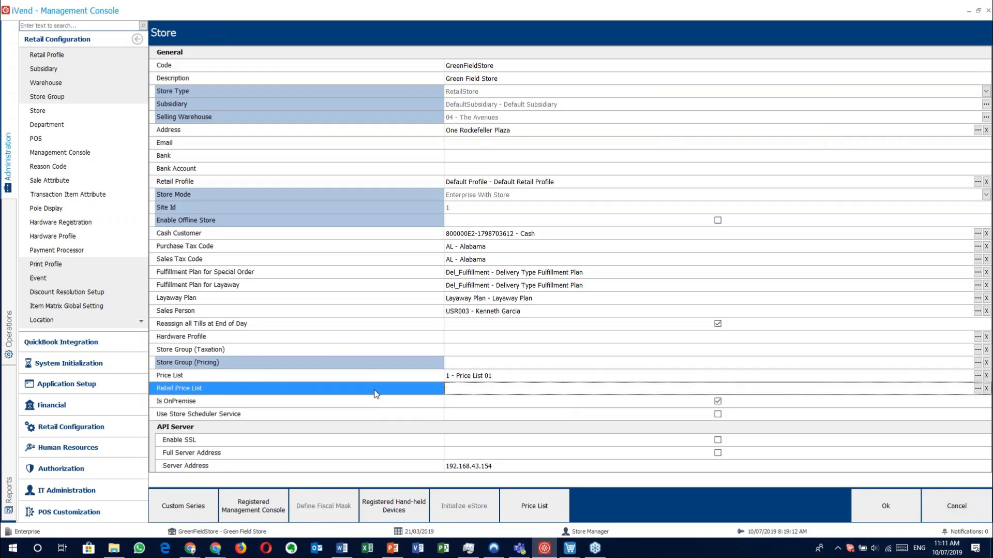
{"action": "left_click", "coordinate": [328, 379]}
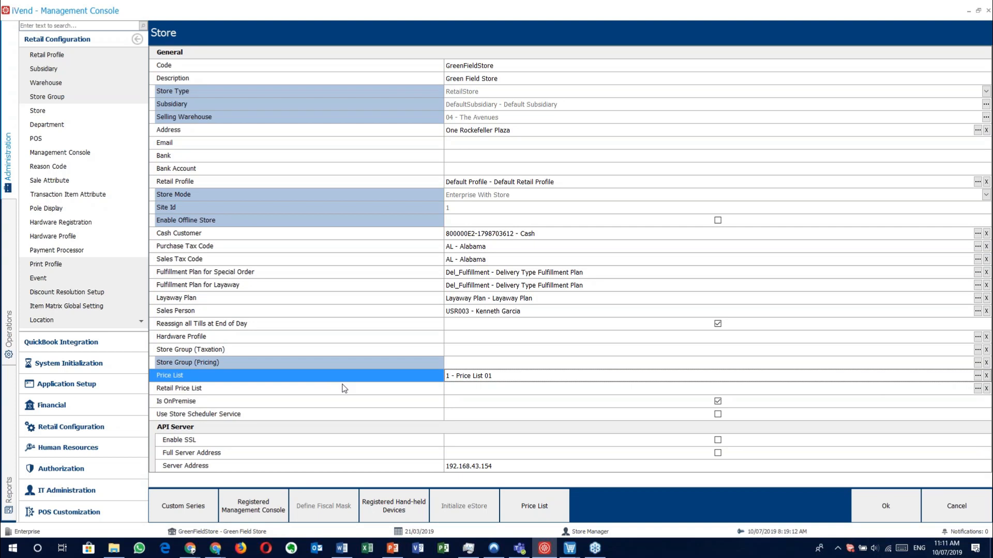
{"action": "left_click", "coordinate": [344, 388]}
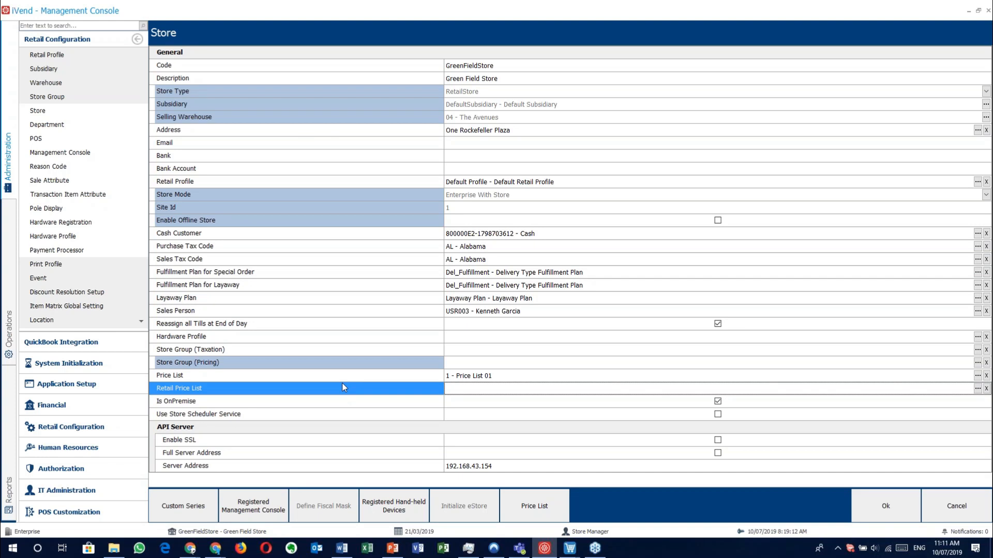
{"action": "left_click", "coordinate": [348, 373]}
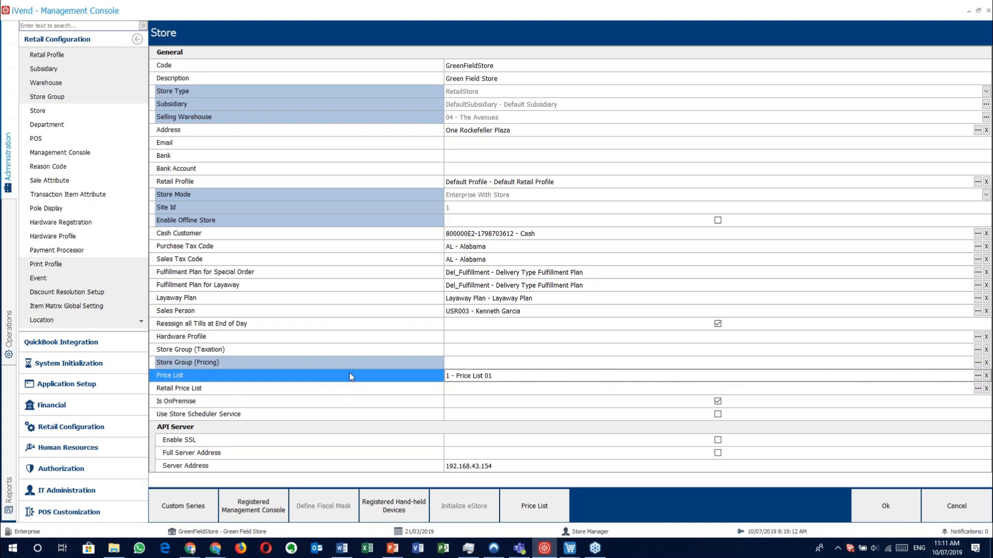
{"action": "left_click", "coordinate": [351, 391]}
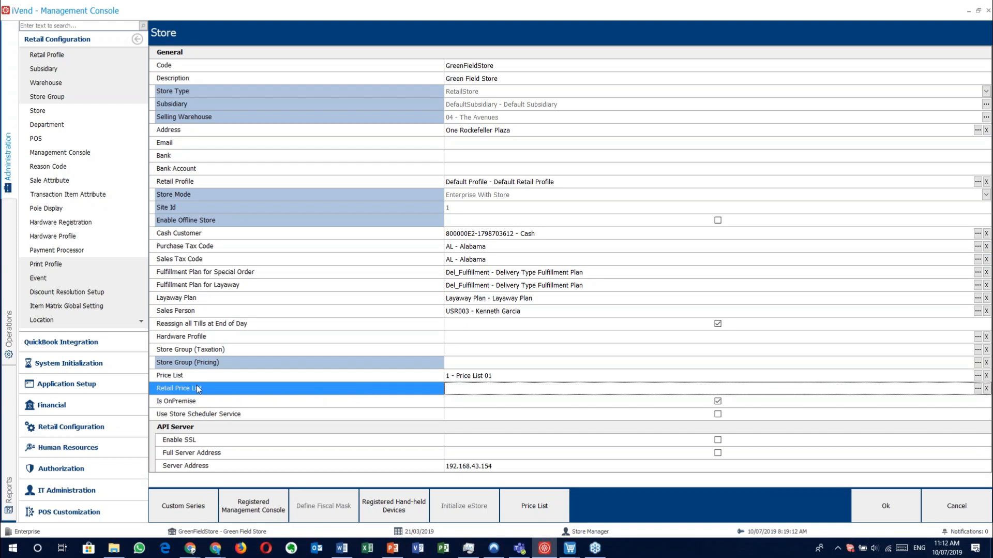
{"action": "left_click", "coordinate": [376, 381]}
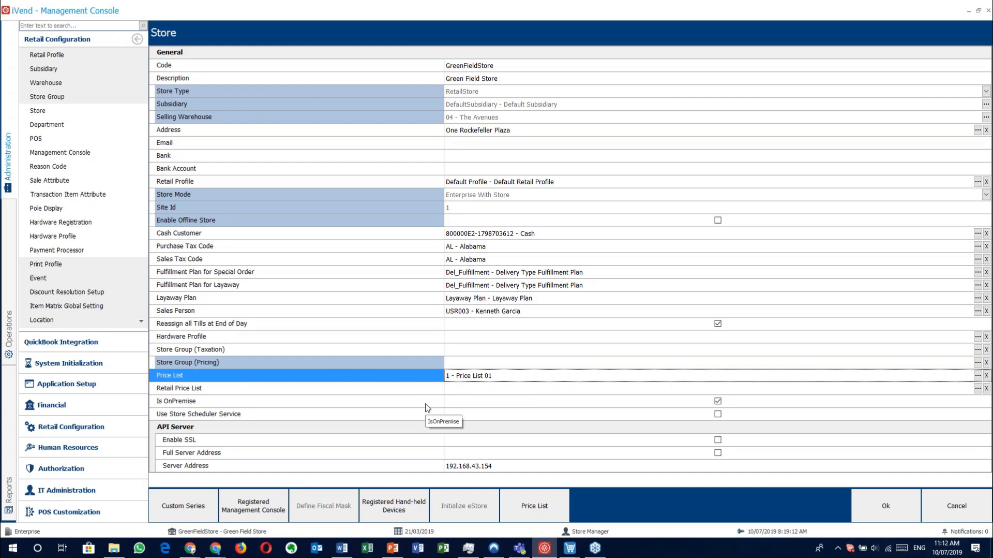
Step: Review the store's Is OnPremise, Enable Offline Store, Use Store Scheduler Service and API server Enable SSL settings
{"action": "left_click", "coordinate": [408, 406]}
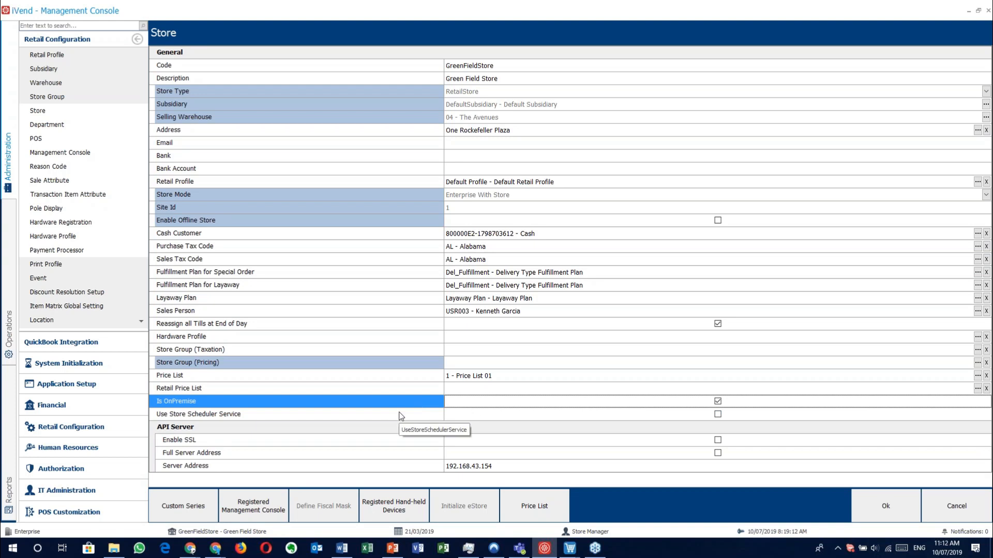
{"action": "left_click", "coordinate": [293, 221]}
{"action": "left_click", "coordinate": [286, 406]}
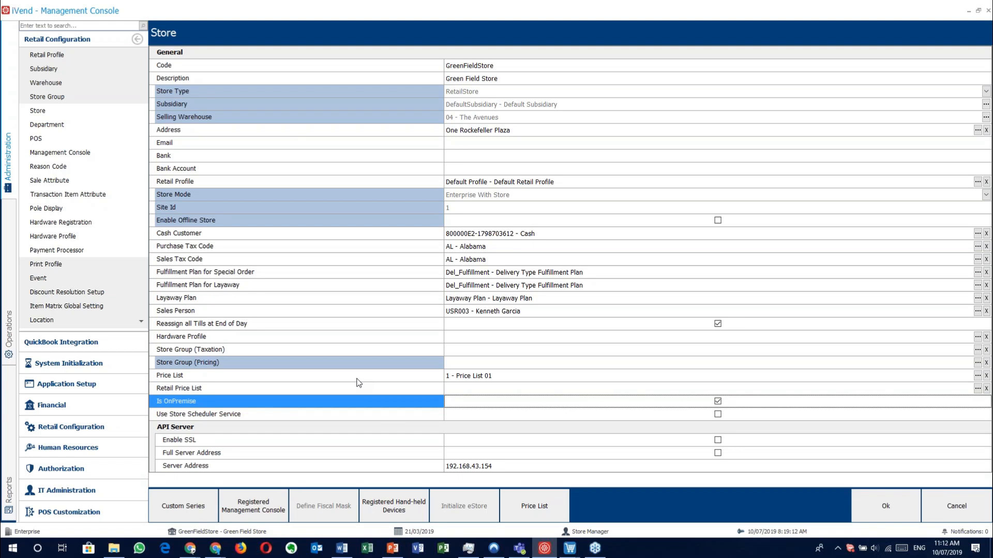
{"action": "left_click", "coordinate": [365, 414]}
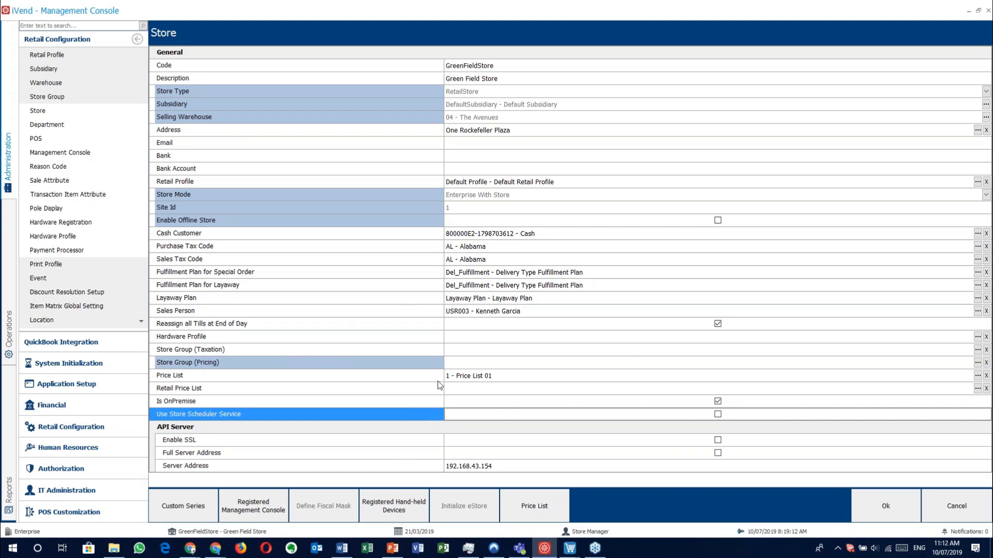
{"action": "left_click", "coordinate": [382, 442]}
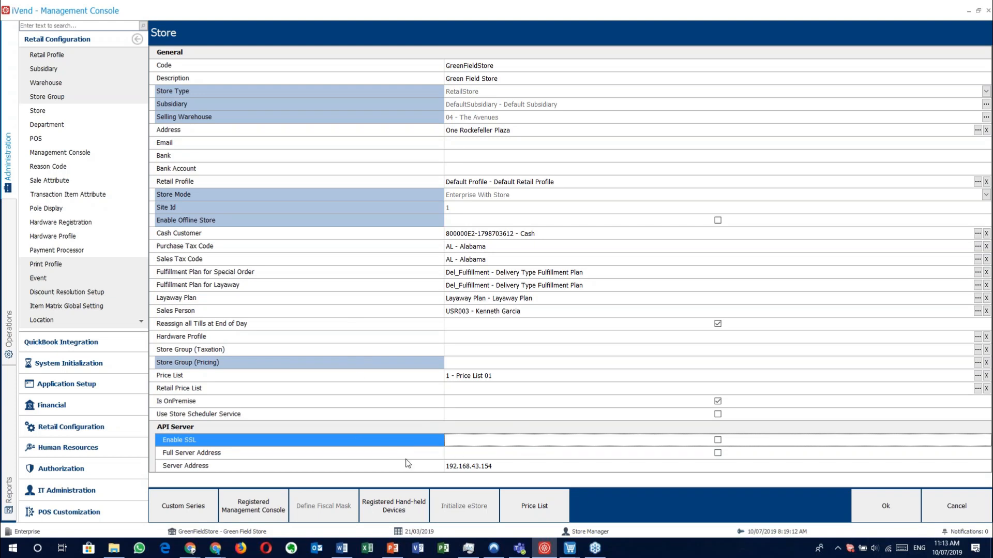
Step: View the store's custom number series and its registered management consoles, closing each without changes
{"action": "left_click", "coordinate": [189, 507]}
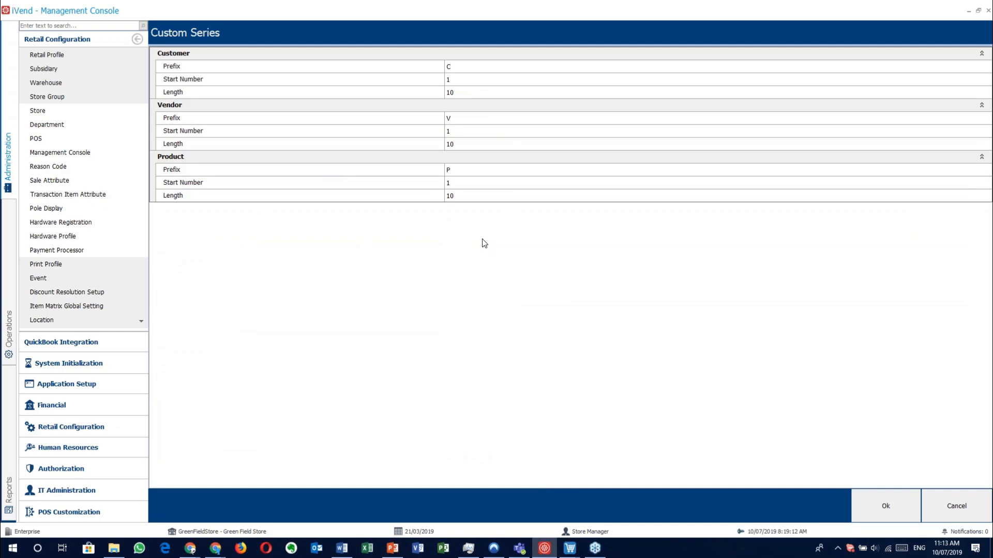
{"action": "left_click", "coordinate": [957, 506]}
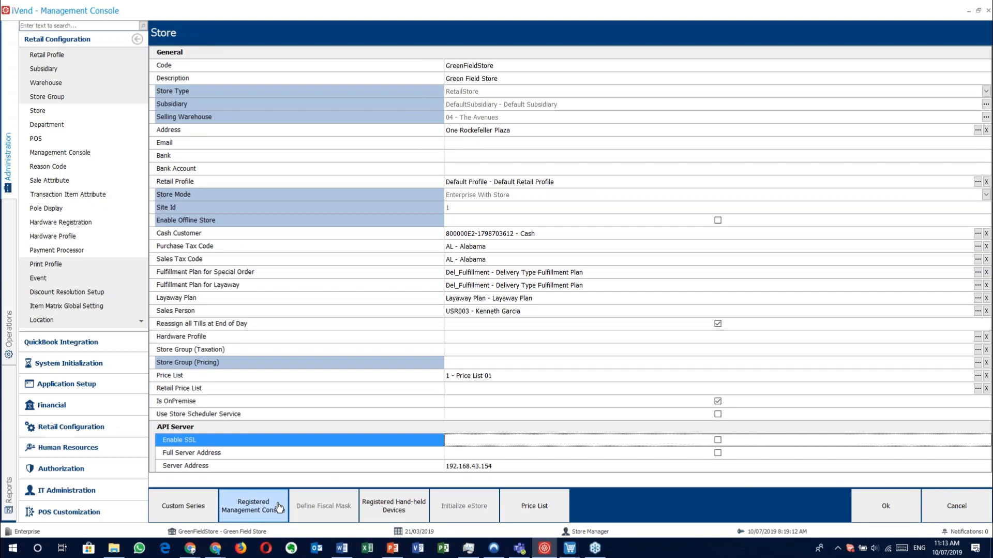
{"action": "left_click", "coordinate": [254, 505]}
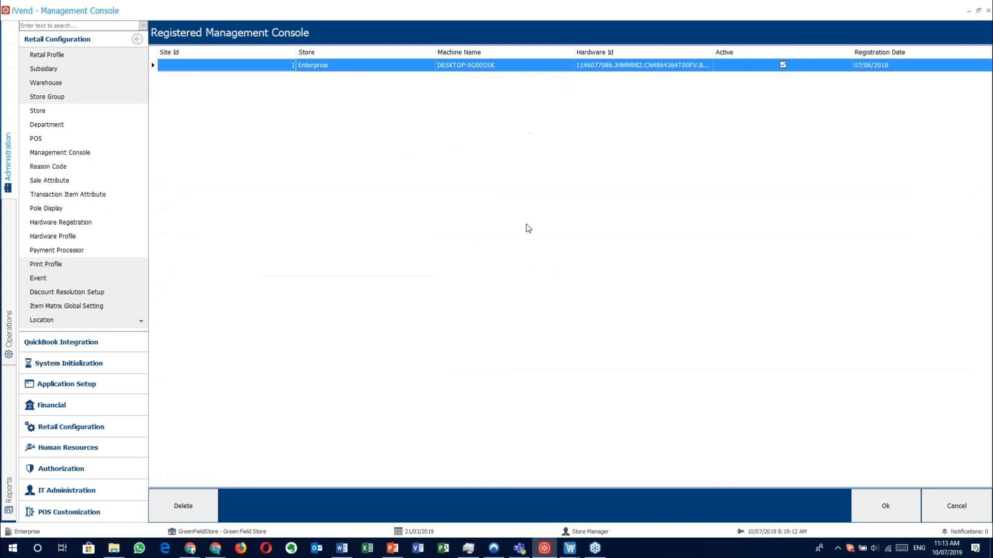
{"action": "left_click", "coordinate": [971, 507]}
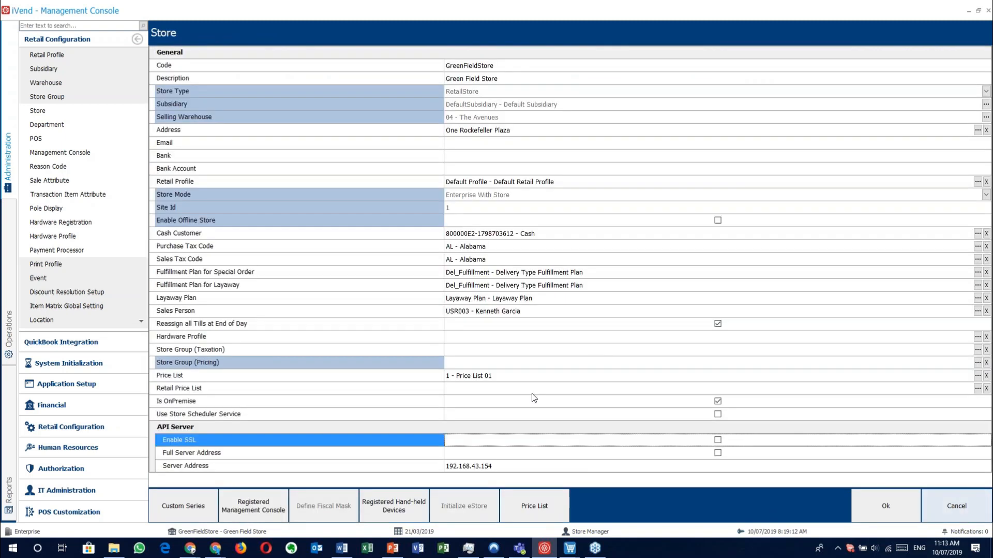
Step: Open the CXS-DemoStack management console record to view its registration details, and switch to the Customer Sales presentation in PowerPoint
{"action": "left_click", "coordinate": [82, 155]}
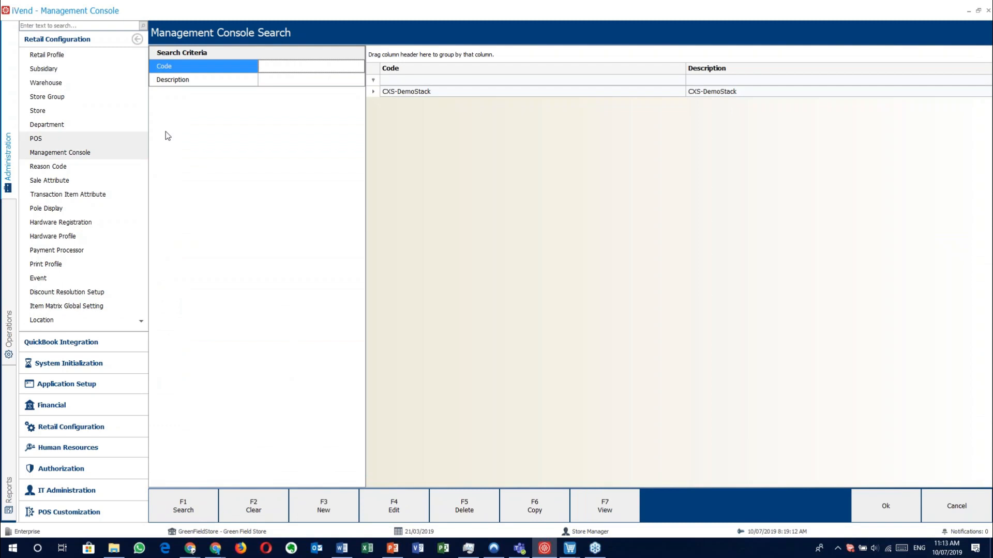
{"action": "double_click", "coordinate": [439, 93]}
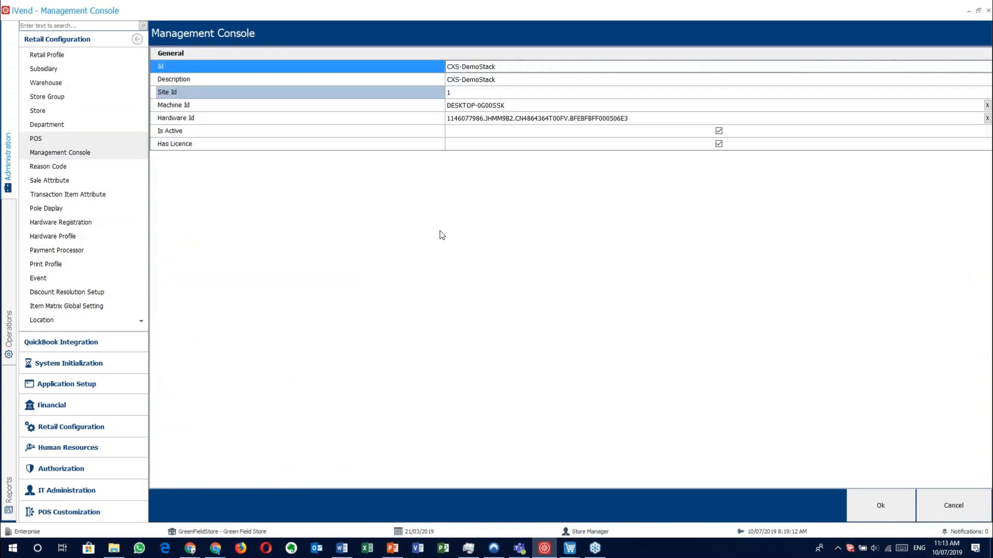
{"action": "left_click", "coordinate": [520, 548]}
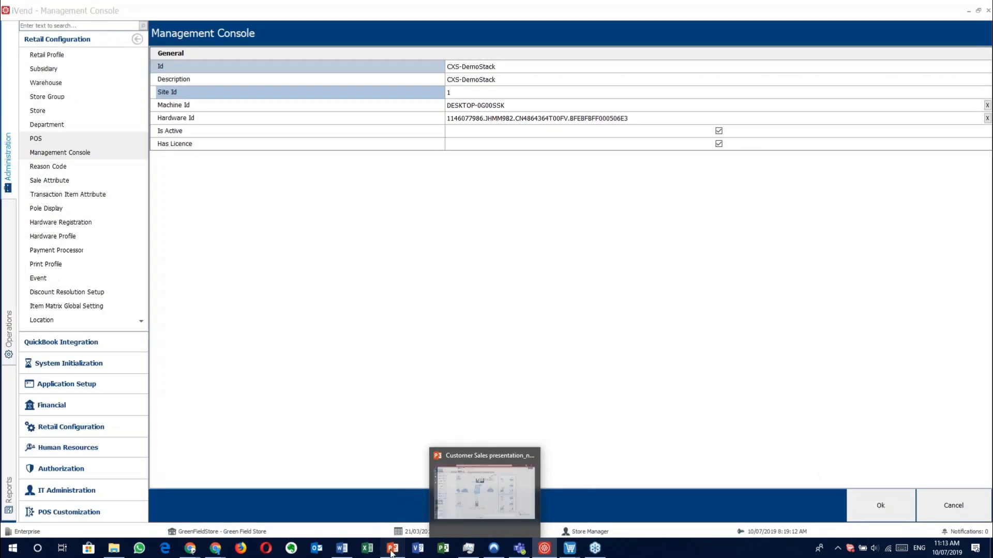
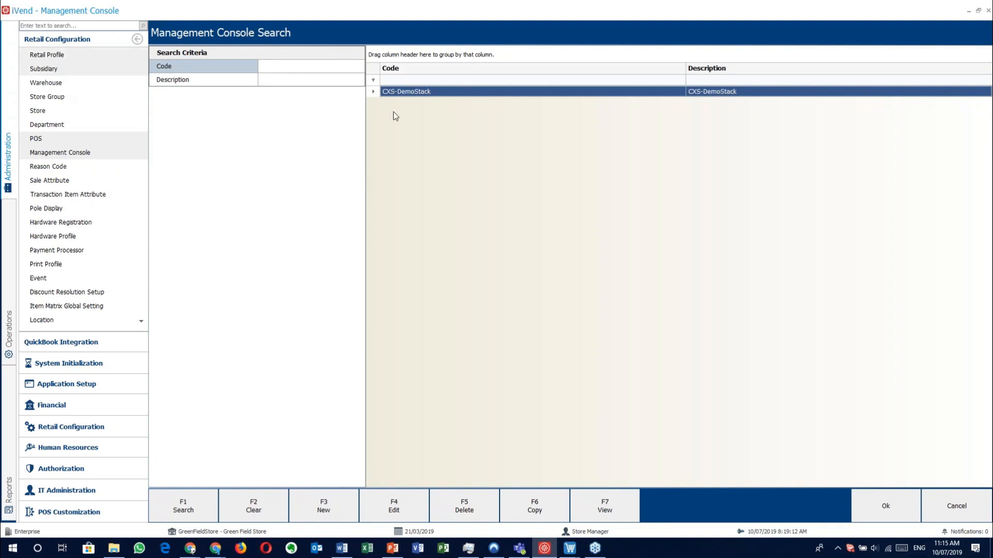
Step: Leave the management console search and view the Green Field Store's registered management consoles, closing the list without changes
{"action": "left_click", "coordinate": [955, 505]}
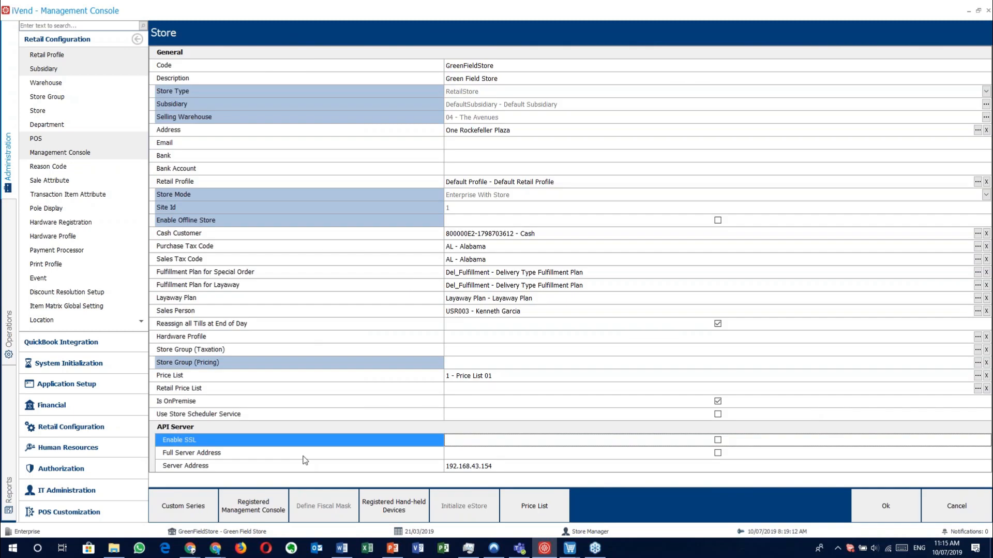
{"action": "left_click", "coordinate": [254, 506]}
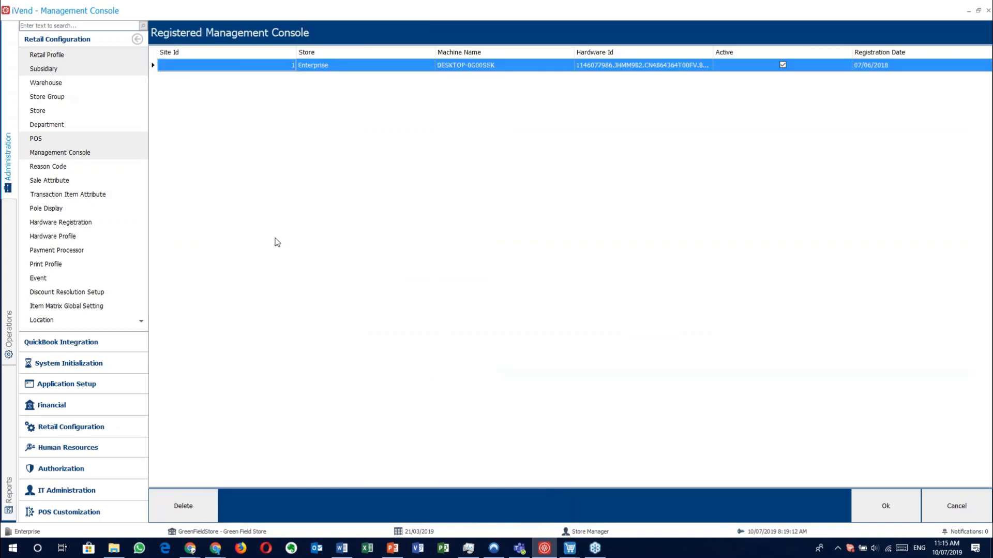
{"action": "left_click", "coordinate": [929, 509]}
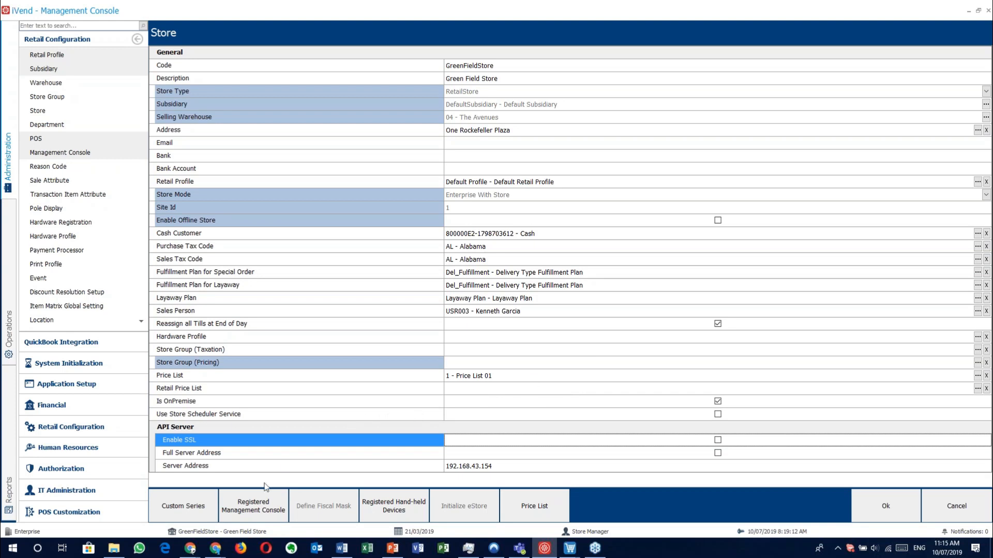
{"action": "left_click", "coordinate": [254, 507]}
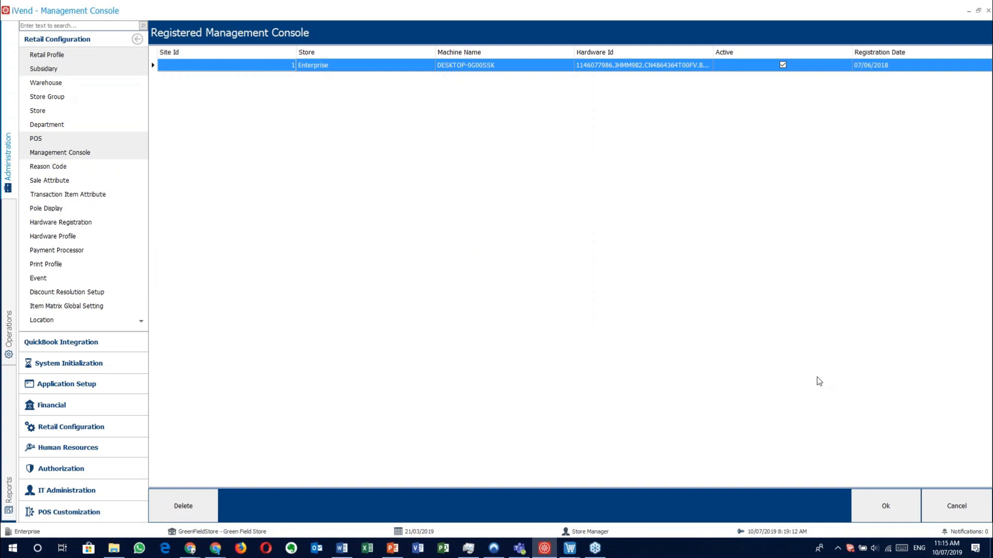
{"action": "left_click", "coordinate": [958, 499]}
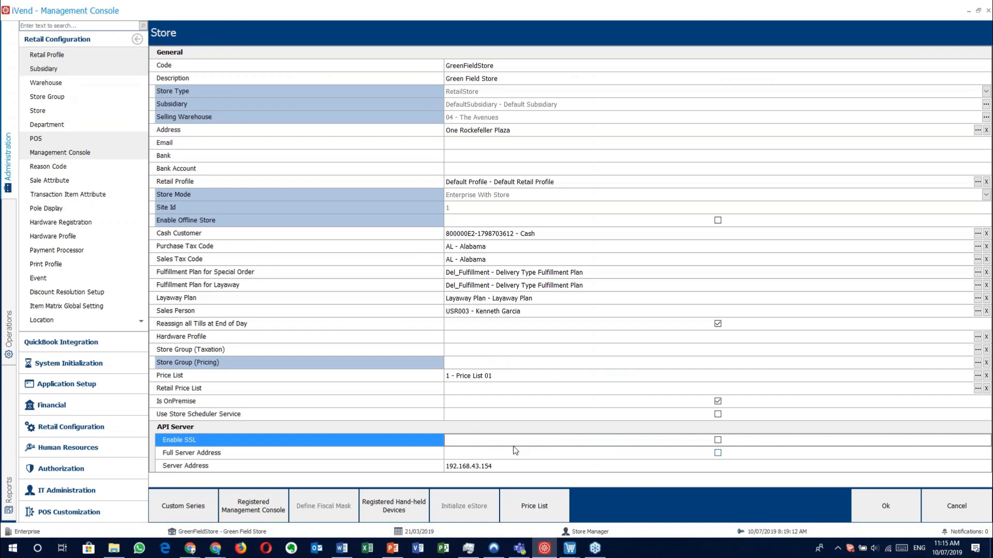
Step: Look up the management console records, then switch to PowerPoint and point out Store 2's manager station and the iVend Enterprise Server
{"action": "left_click", "coordinate": [71, 156]}
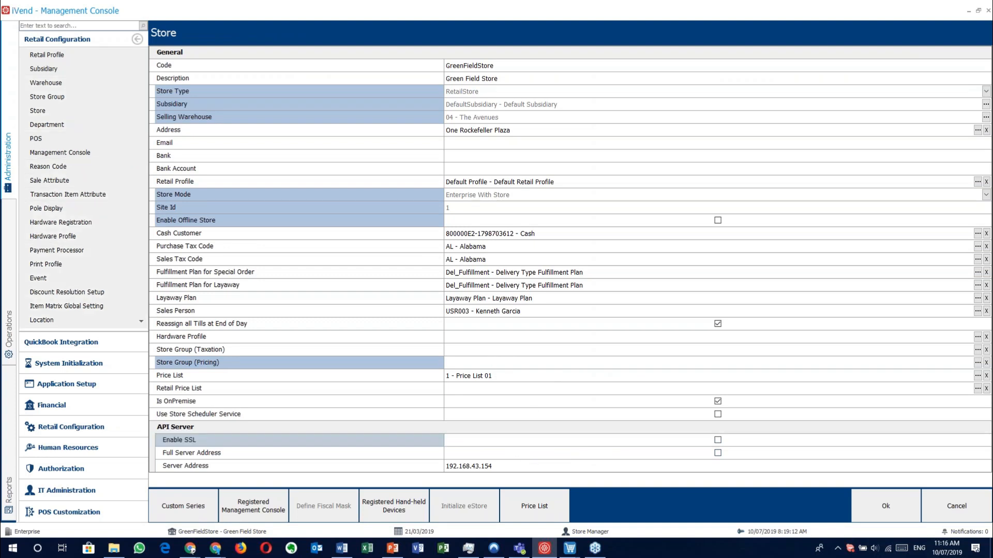
{"action": "left_click", "coordinate": [454, 91]}
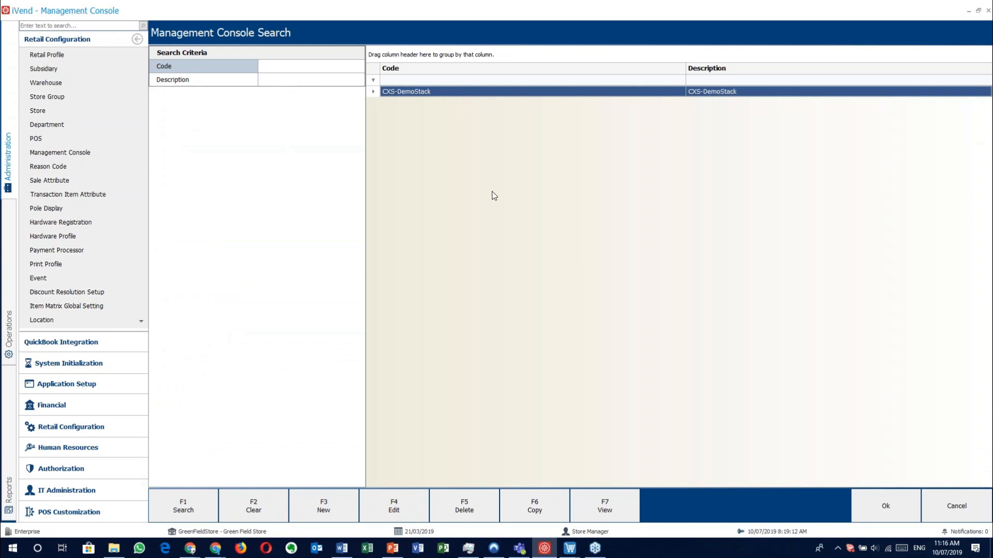
{"action": "left_click", "coordinate": [393, 547]}
{"action": "left_click", "coordinate": [748, 438]}
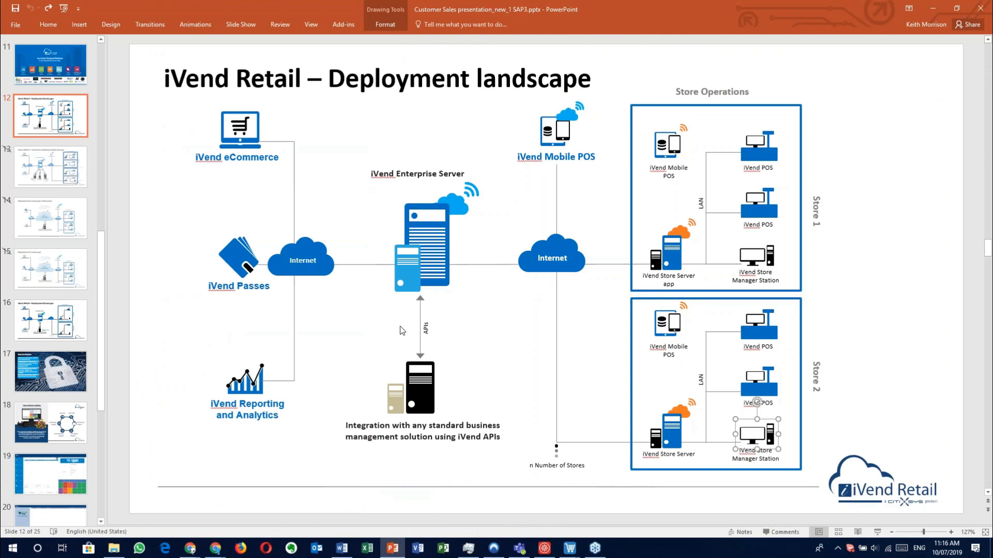
{"action": "left_click", "coordinate": [434, 284]}
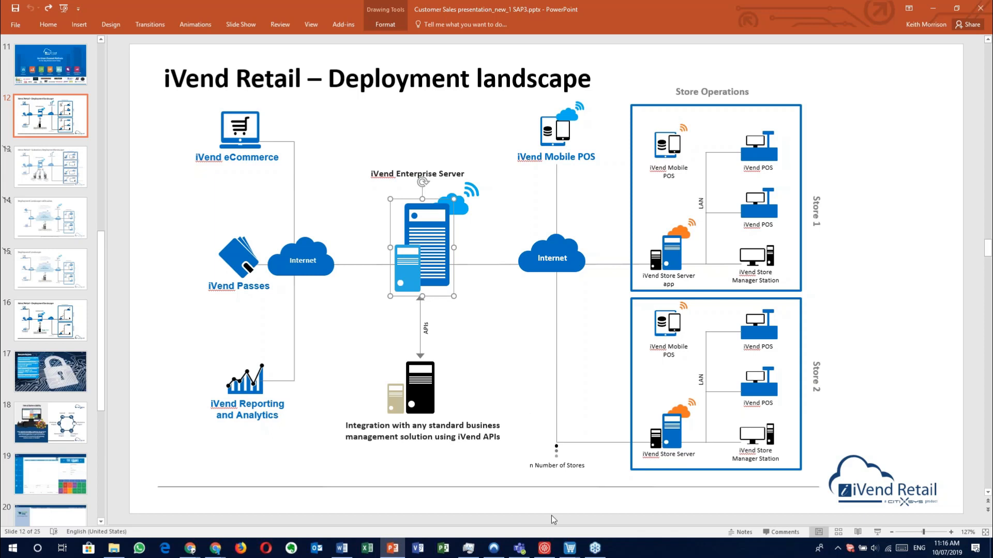
Step: Switch back to iVend Management Console and review the CXS-DemoStack record's Site Id, Machine Id and Hardware Id, closing it without changes
{"action": "left_click", "coordinate": [545, 548]}
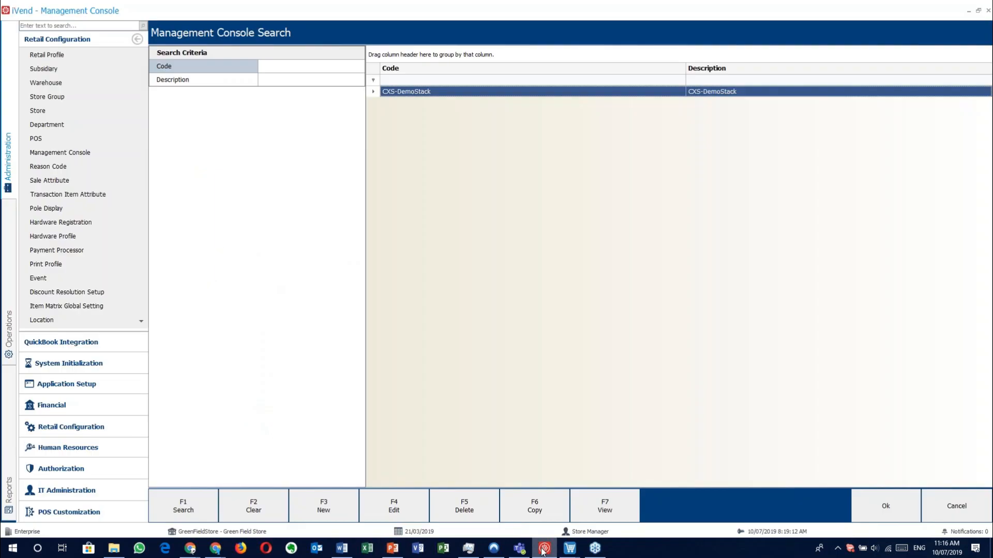
{"action": "double_click", "coordinate": [451, 95]}
{"action": "left_click", "coordinate": [345, 95]}
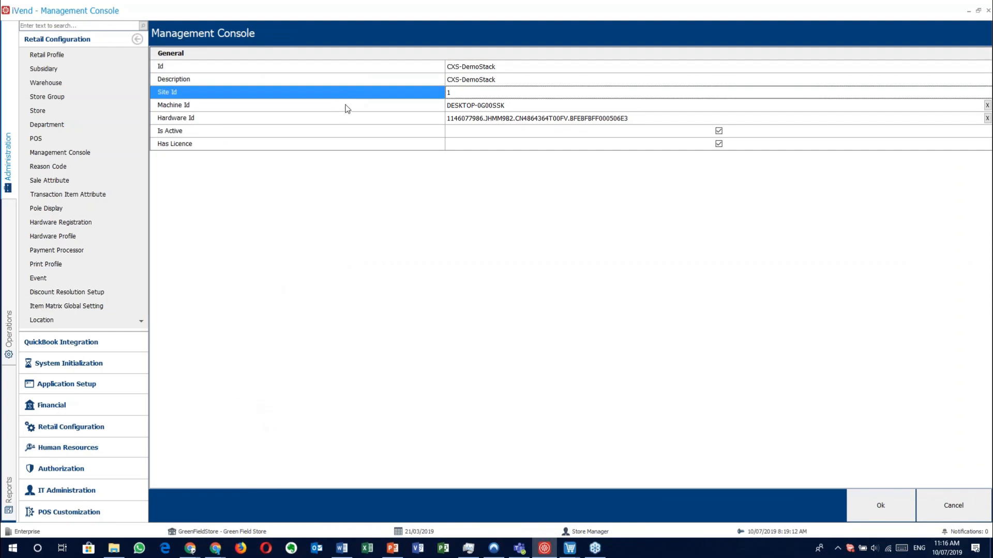
{"action": "left_click", "coordinate": [403, 106]}
{"action": "left_click", "coordinate": [398, 121]}
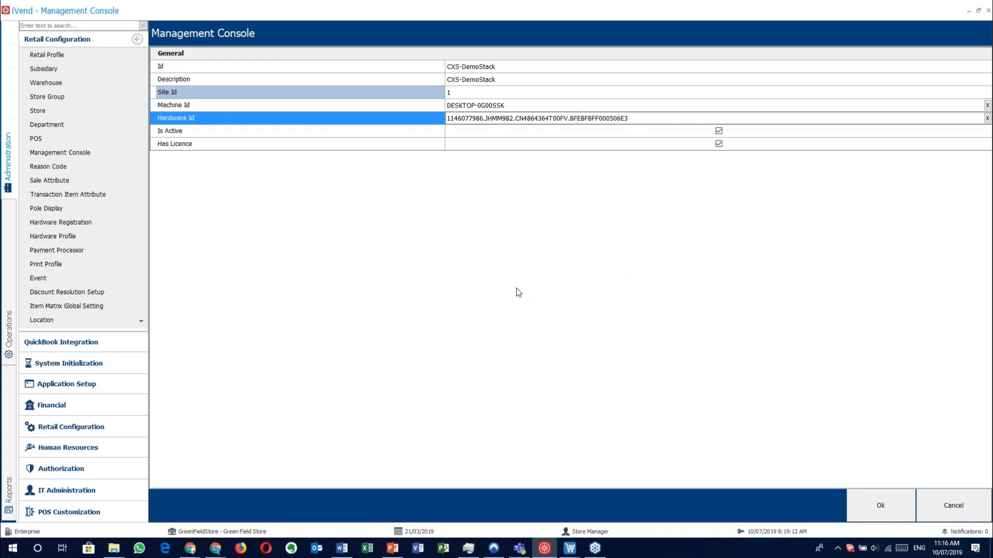
{"action": "left_click", "coordinate": [954, 507]}
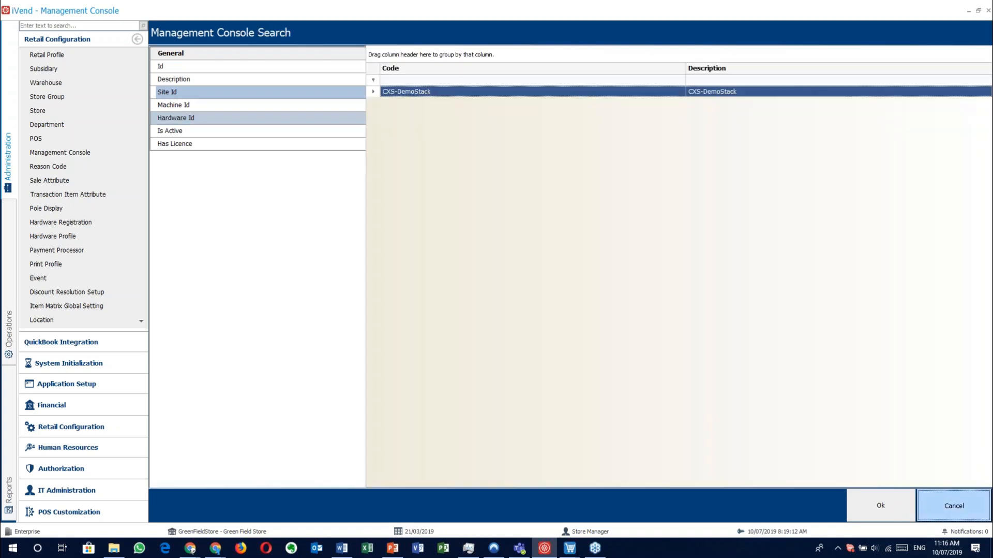
{"action": "left_click", "coordinate": [955, 507]}
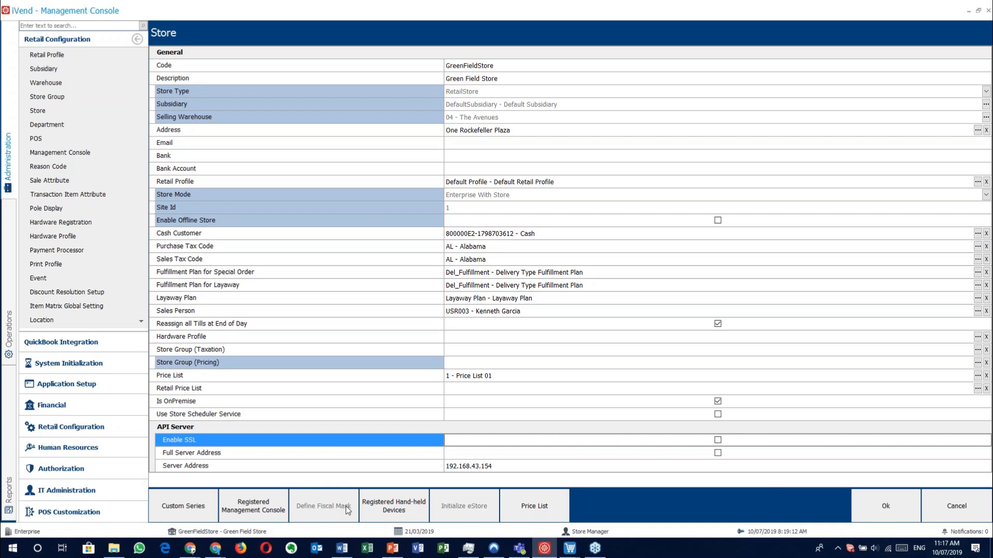
Step: View the Green Field Store's registered hand-held devices, and close the list and the store record without changes
{"action": "left_click", "coordinate": [405, 512]}
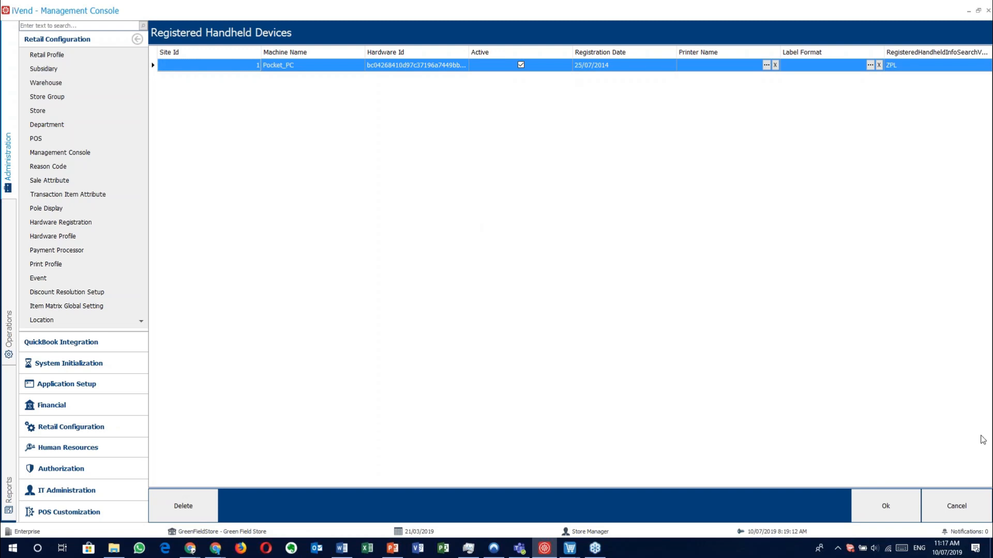
{"action": "left_click", "coordinate": [967, 504]}
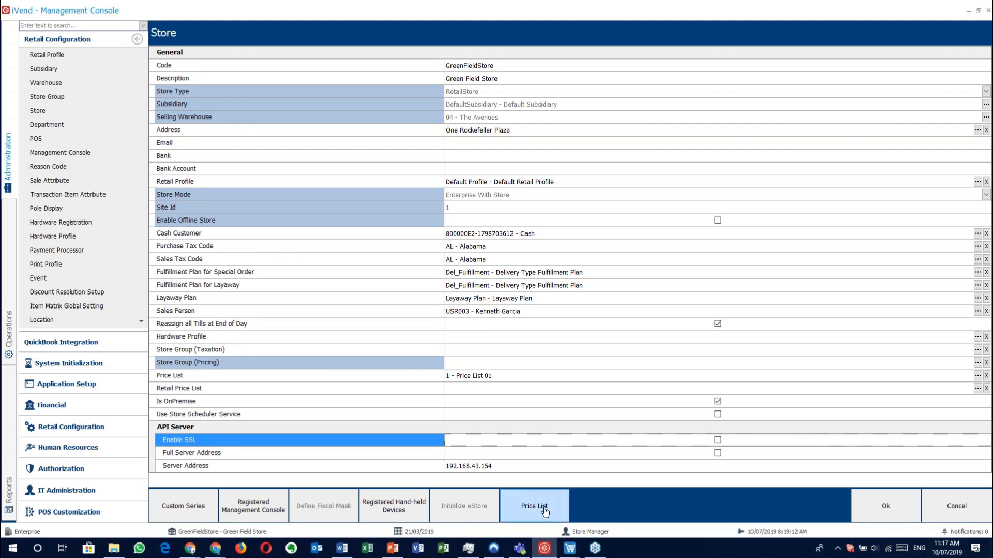
{"action": "left_click", "coordinate": [969, 506]}
{"action": "left_click", "coordinate": [970, 507]}
Step: Start a new store group and review the available group types, choosing Pricing
{"action": "left_click", "coordinate": [65, 98]}
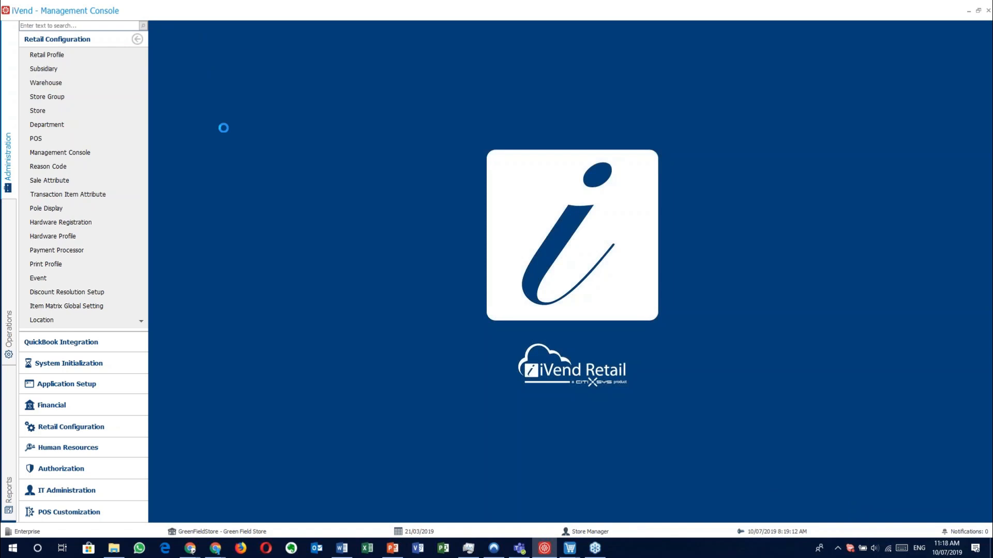
{"action": "left_click", "coordinate": [324, 506]}
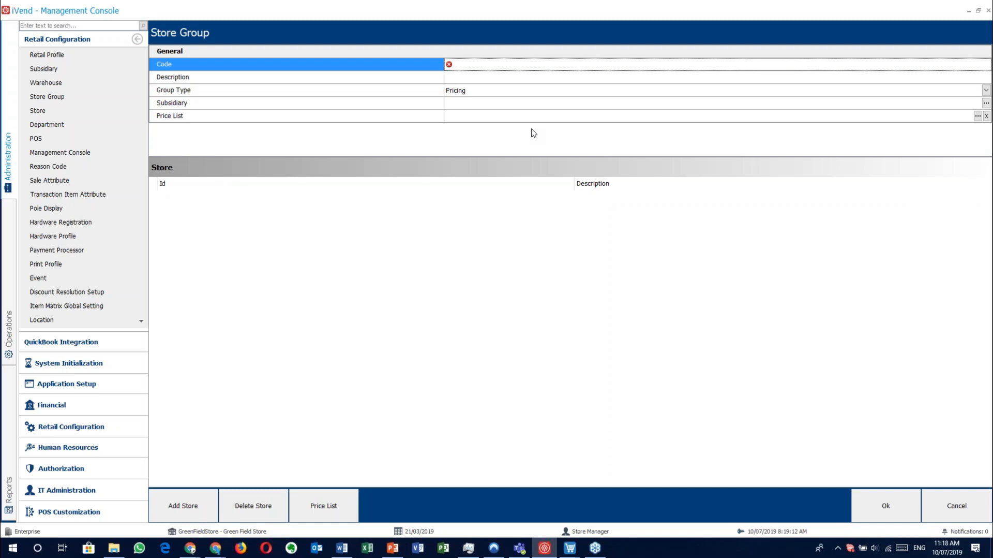
{"action": "left_click", "coordinate": [527, 94]}
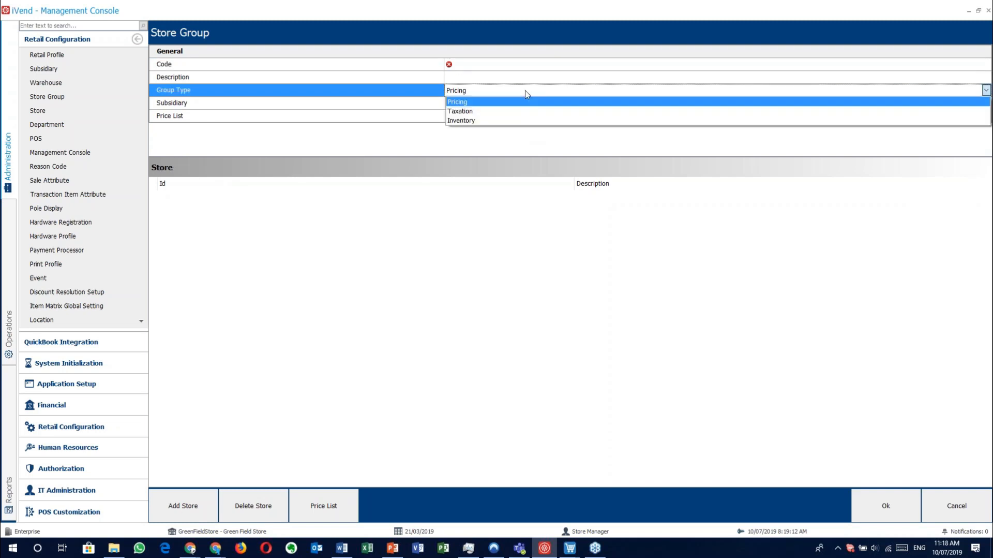
{"action": "left_click", "coordinate": [521, 102]}
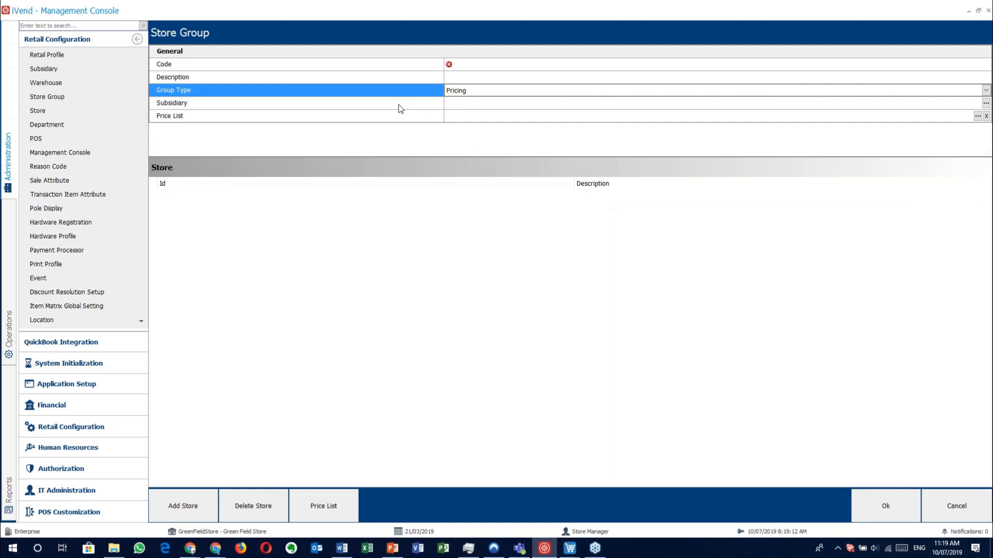
Step: Try the Taxation and Inventory group types on the new store group, and discard it without saving
{"action": "left_click", "coordinate": [497, 92]}
{"action": "left_click", "coordinate": [494, 111]}
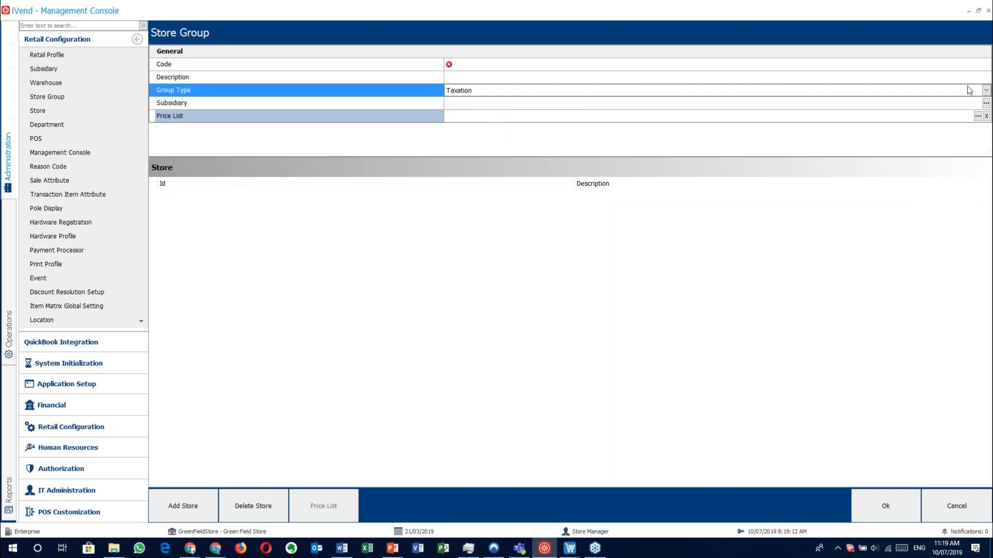
{"action": "left_click", "coordinate": [986, 90]}
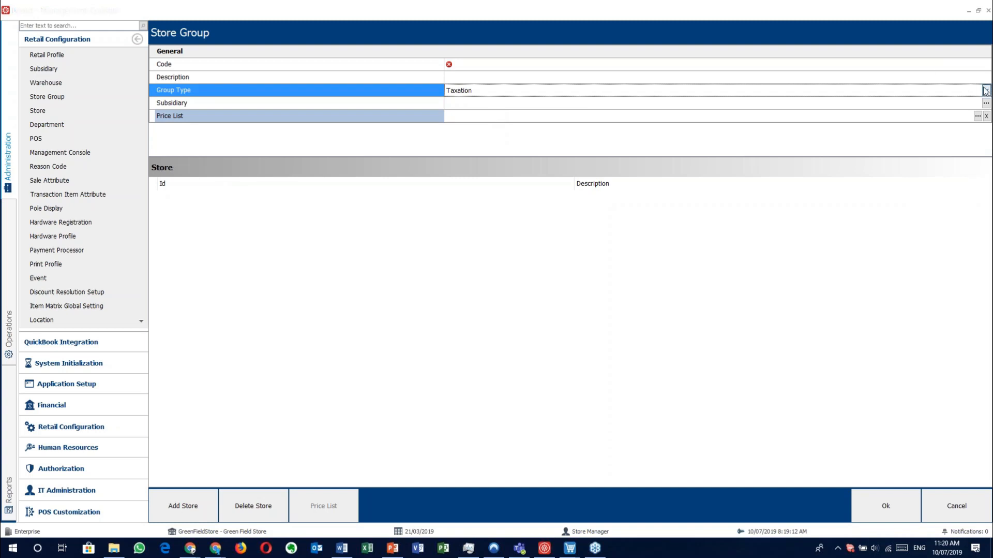
{"action": "left_click", "coordinate": [957, 69]}
{"action": "left_click", "coordinate": [802, 96]}
{"action": "left_click", "coordinate": [766, 122]}
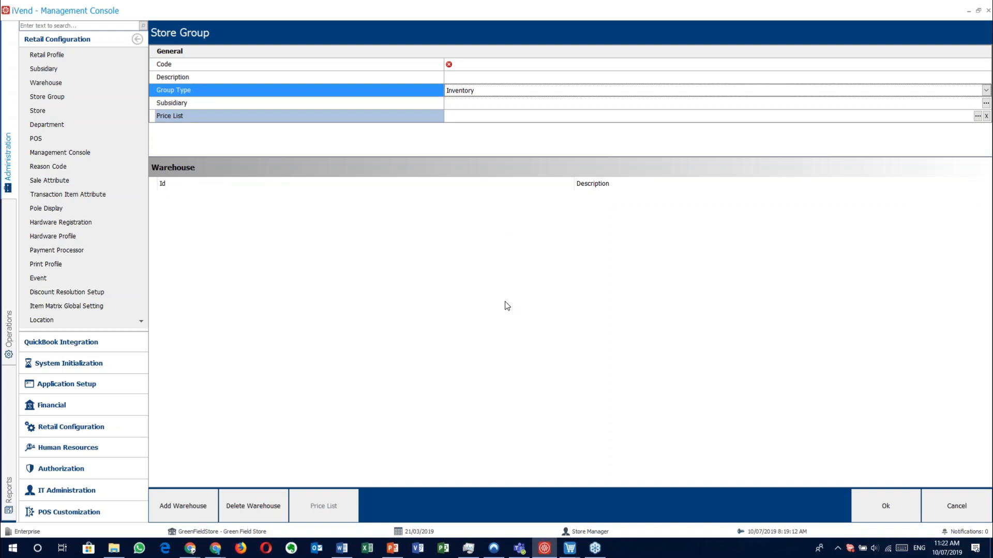
{"action": "left_click", "coordinate": [958, 507]}
{"action": "left_click", "coordinate": [948, 508]}
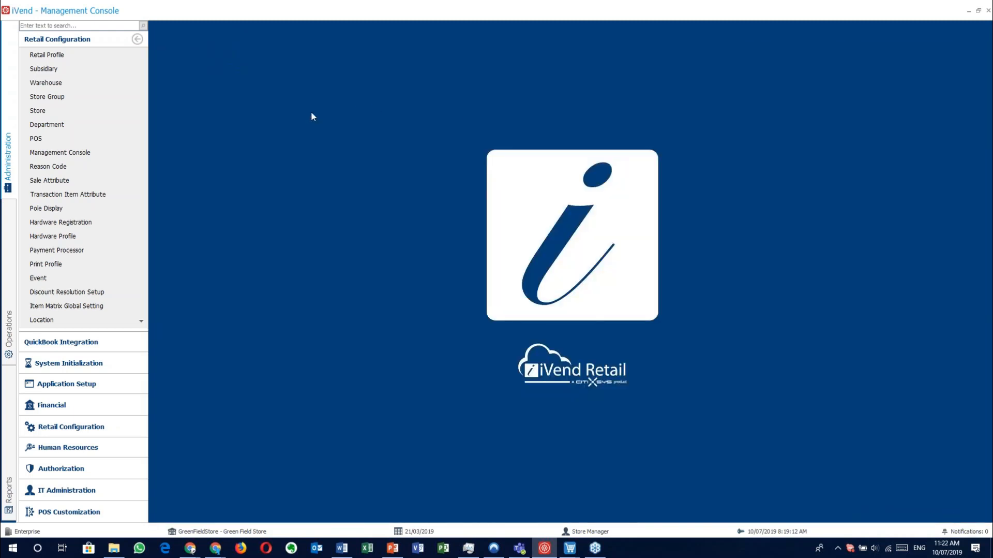
Step: Open the Point Of Sale record and review its POS Type and Store settings
{"action": "left_click", "coordinate": [76, 143]}
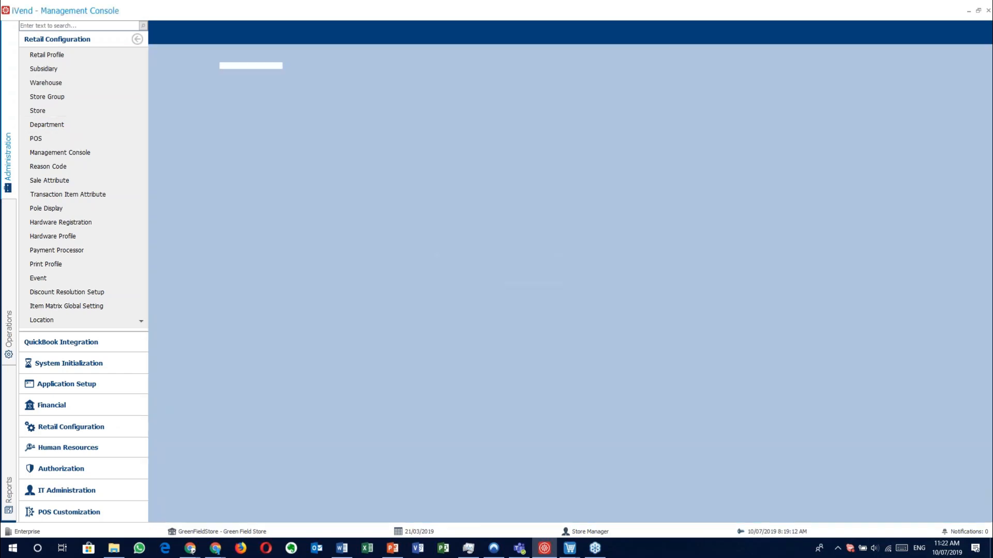
{"action": "left_click", "coordinate": [506, 92]}
{"action": "double_click", "coordinate": [506, 92]}
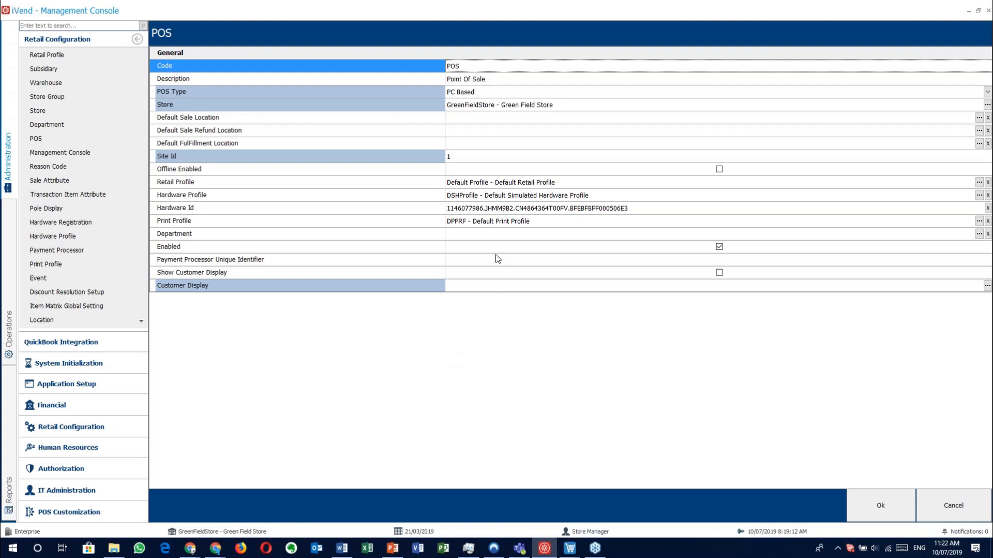
{"action": "left_click", "coordinate": [371, 118]}
{"action": "left_click", "coordinate": [347, 93]}
{"action": "left_click", "coordinate": [359, 107]}
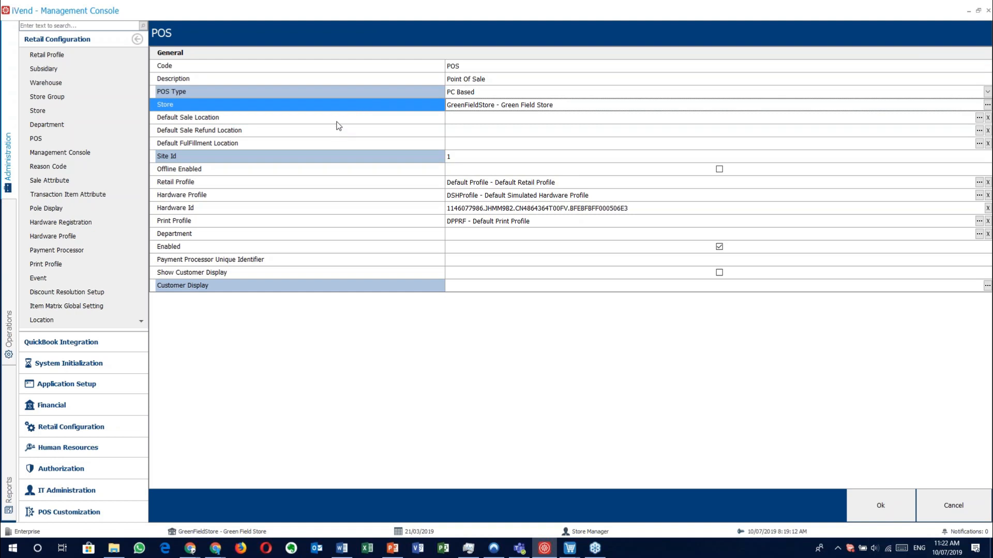
{"action": "left_click", "coordinate": [479, 95]}
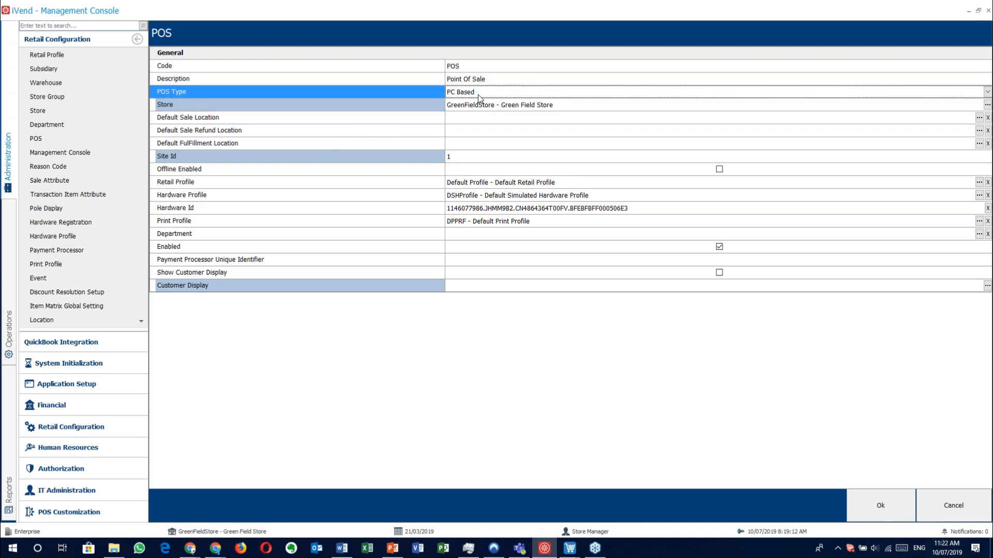
{"action": "left_click", "coordinate": [387, 106]}
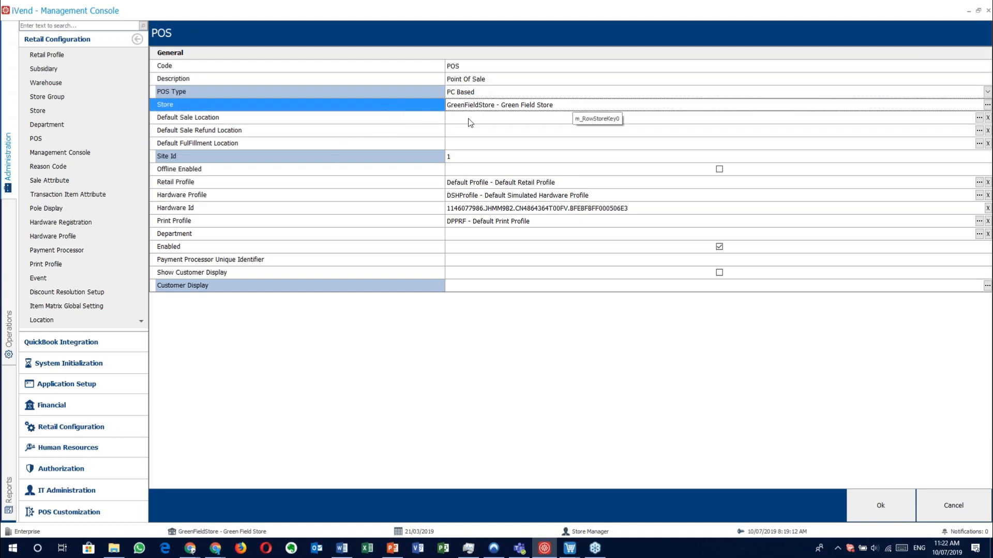
Step: Review the POS record's default sale, sale refund and fulfillment location fields
{"action": "left_click", "coordinate": [397, 120]}
{"action": "left_click", "coordinate": [417, 134]}
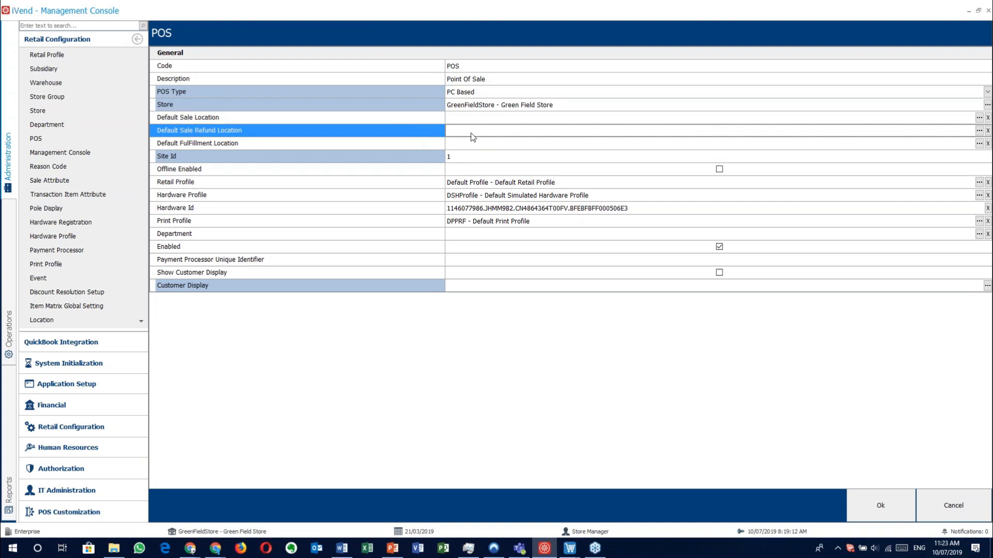
{"action": "left_click", "coordinate": [417, 145]}
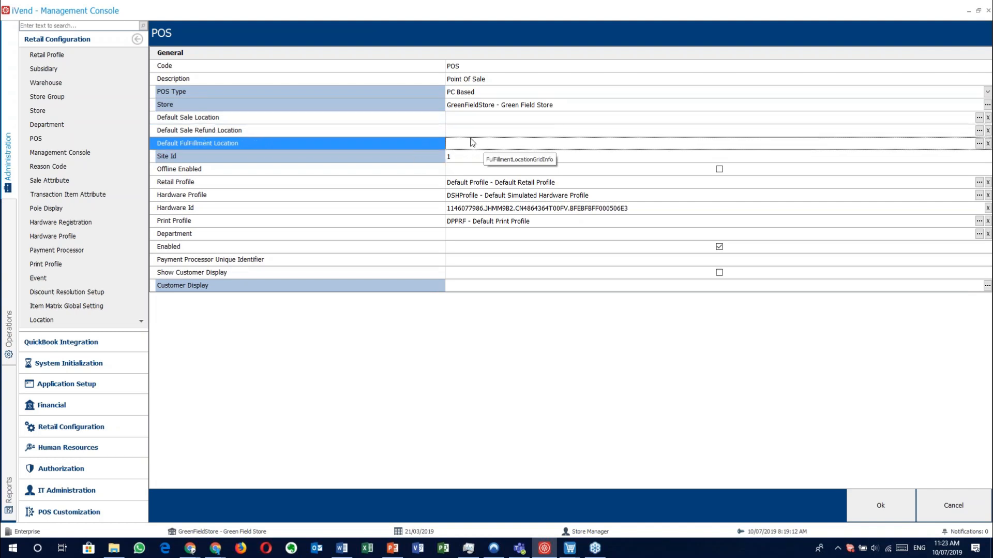
{"action": "left_click", "coordinate": [428, 135]}
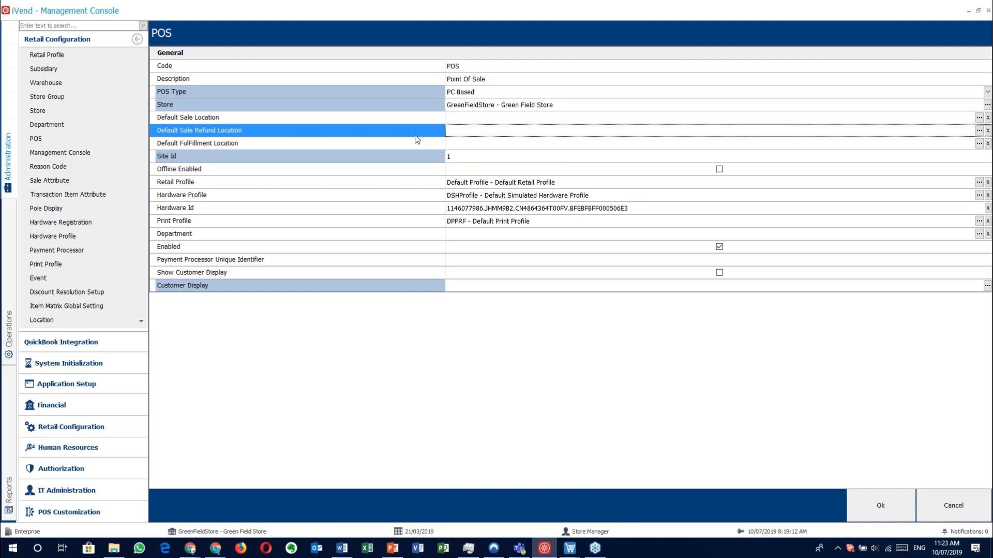
{"action": "left_click", "coordinate": [405, 119]}
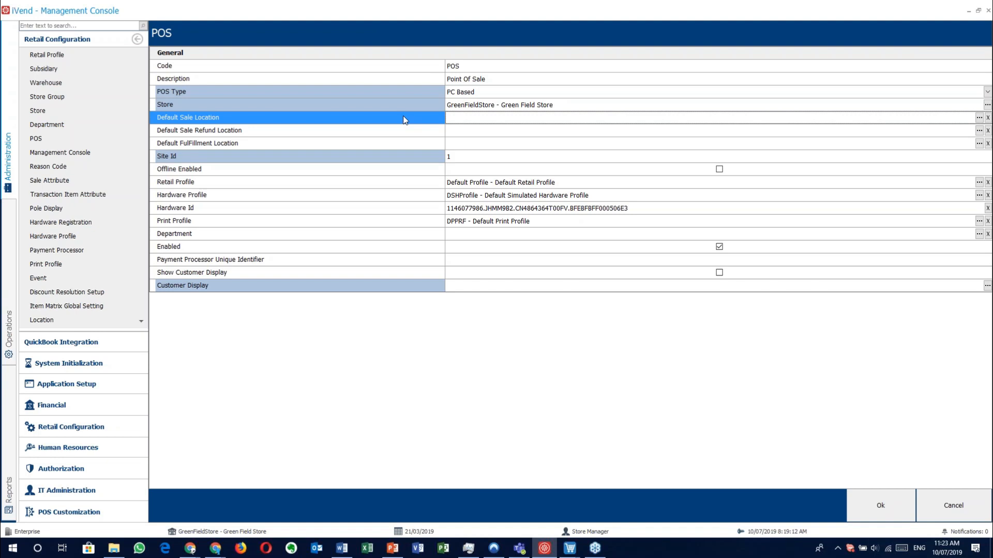
Step: Review the POS record's Site Id and Offline Enabled settings
{"action": "left_click", "coordinate": [399, 171]}
{"action": "left_click", "coordinate": [407, 158]}
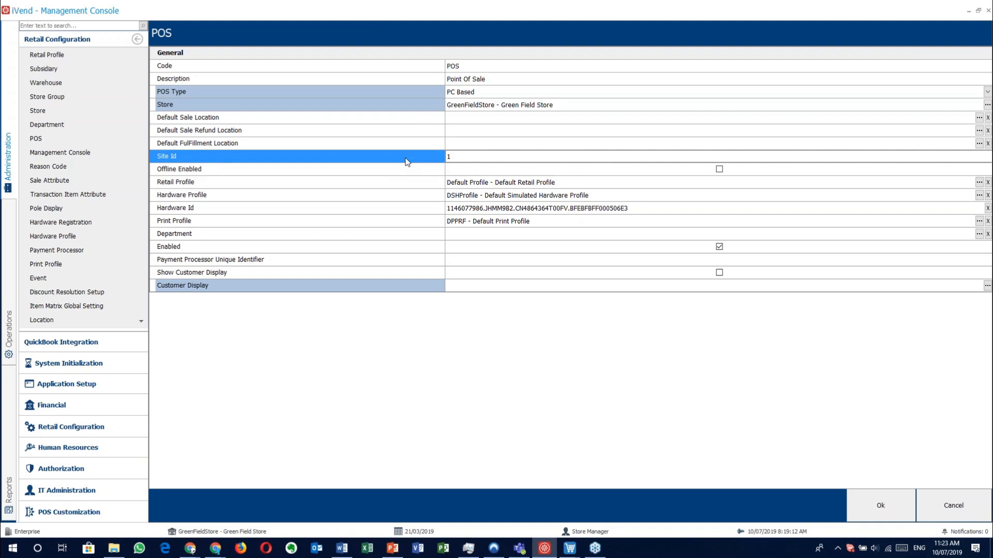
{"action": "left_click", "coordinate": [355, 170]}
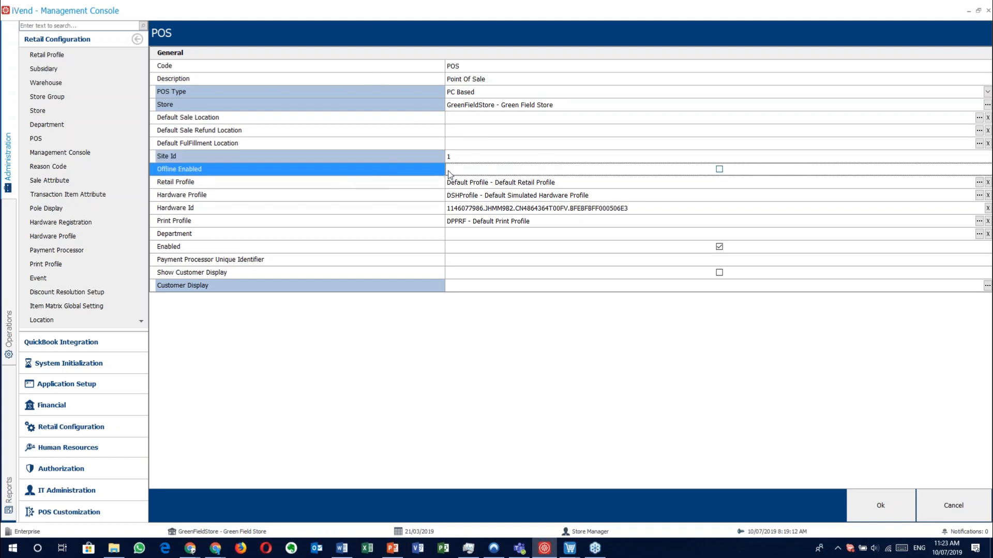
Step: Review the POS record's Retail Profile and Hardware Profile fields, and clear its Hardware Id
{"action": "left_click", "coordinate": [407, 185]}
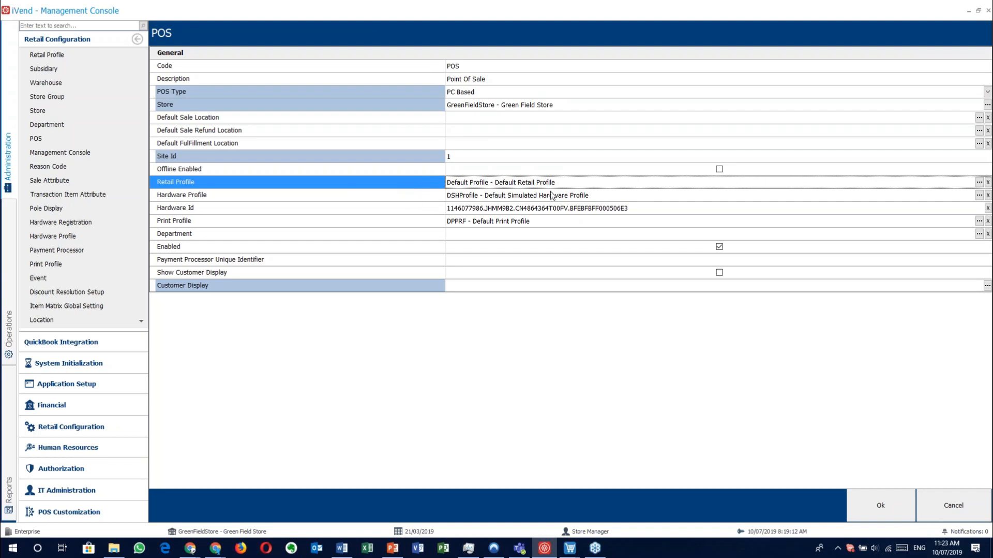
{"action": "left_click", "coordinate": [369, 197]}
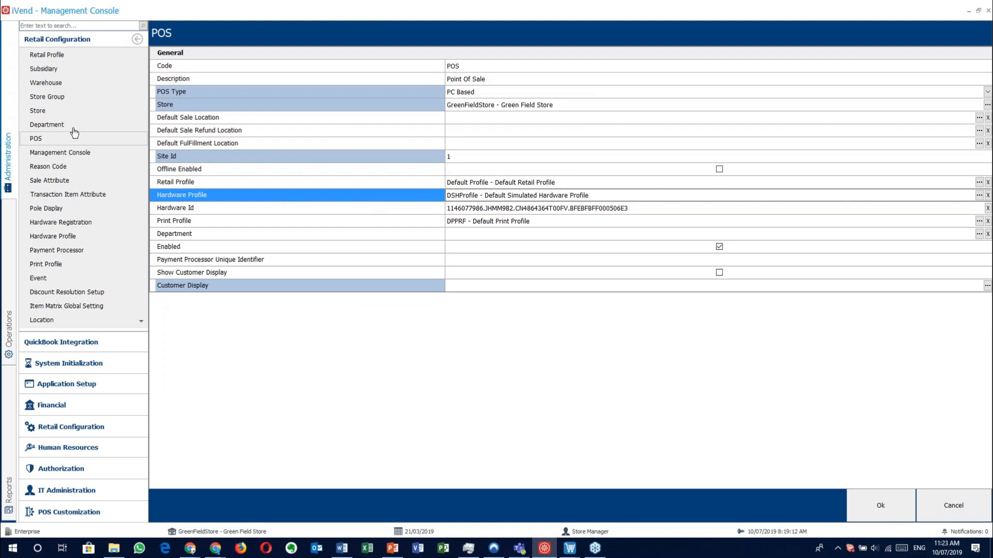
{"action": "left_click", "coordinate": [303, 213]}
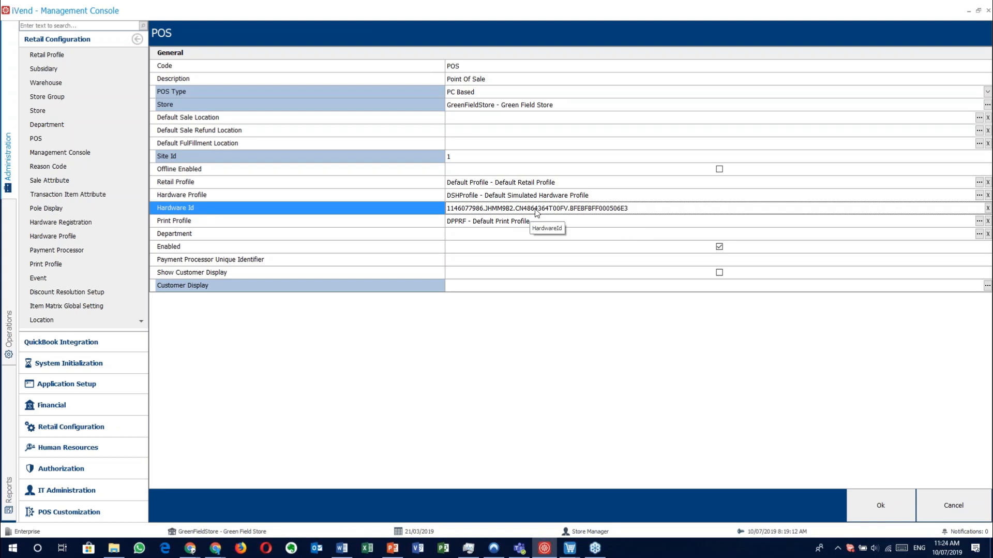
{"action": "left_click", "coordinate": [988, 208]}
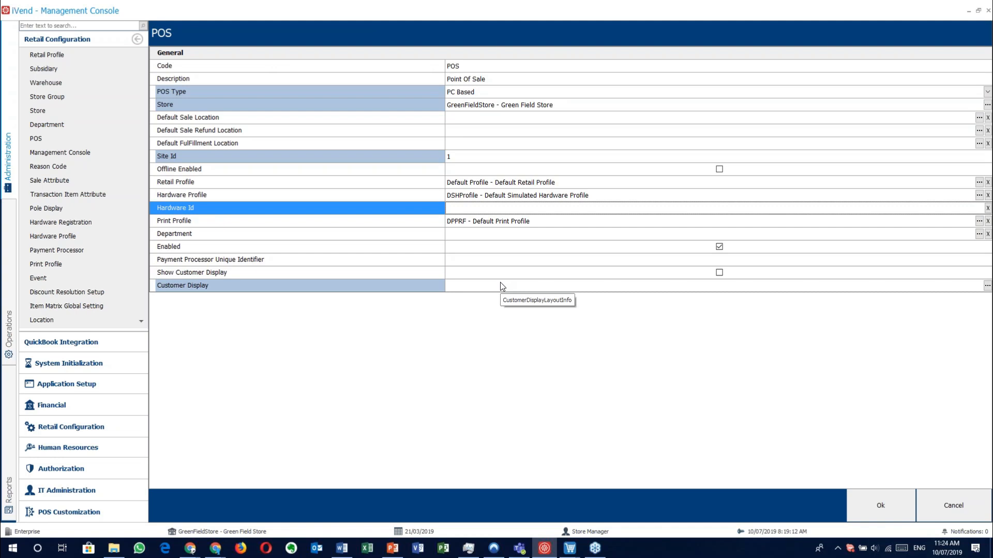
Step: Review the POS record's remaining fields from Print Profile through Customer Display, and close it without saving
{"action": "left_click", "coordinate": [369, 223]}
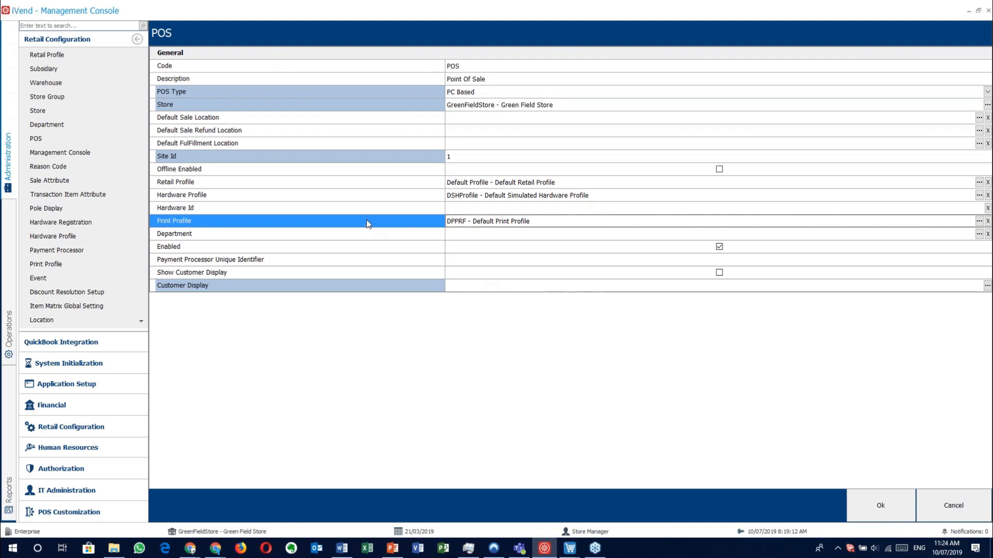
{"action": "left_click", "coordinate": [357, 239]}
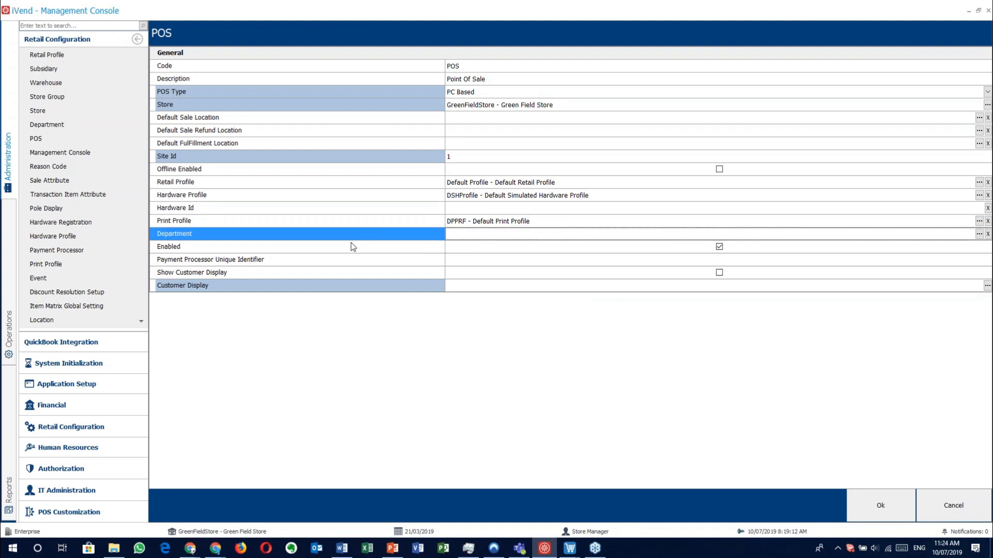
{"action": "left_click", "coordinate": [353, 247]}
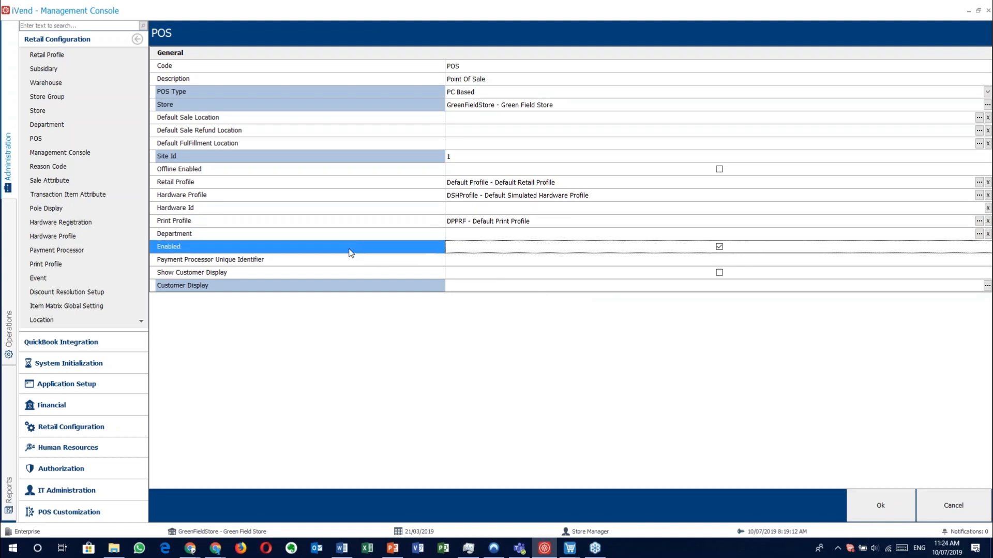
{"action": "left_click", "coordinate": [352, 263]}
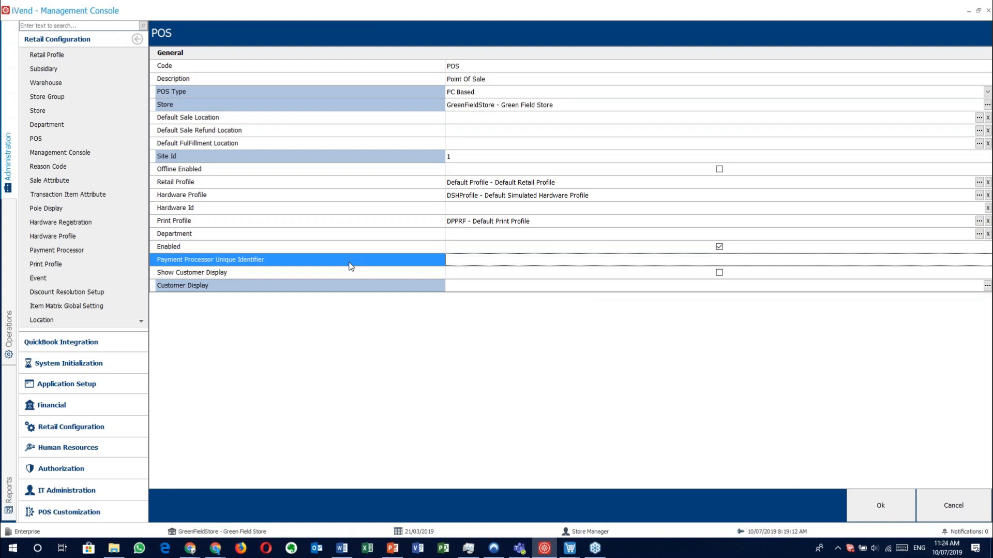
{"action": "left_click", "coordinate": [422, 272]}
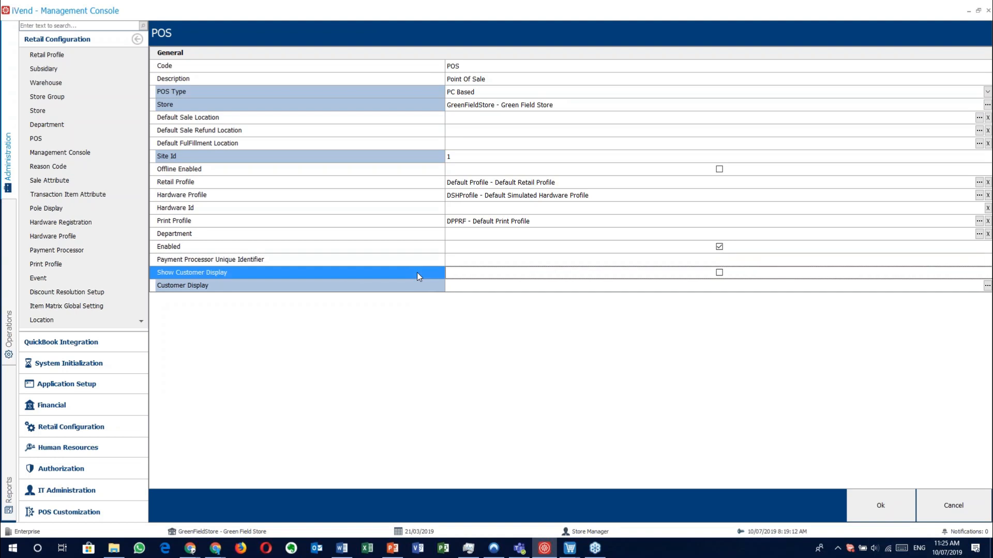
{"action": "left_click", "coordinate": [389, 290]}
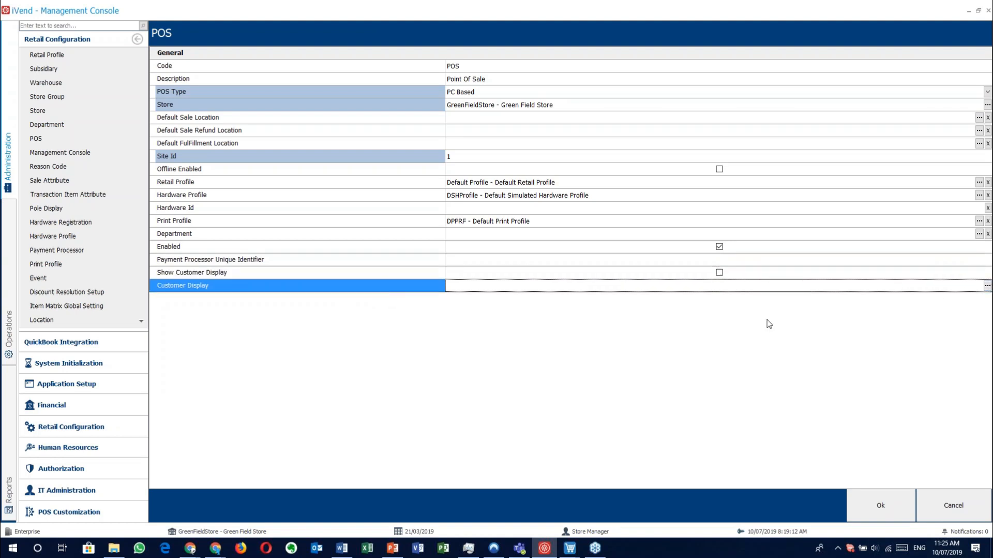
{"action": "left_click", "coordinate": [967, 500]}
Step: Open the Mobile Point Of Sale record, review its Retail Profile, and clear its Hardware Id
{"action": "double_click", "coordinate": [575, 102]}
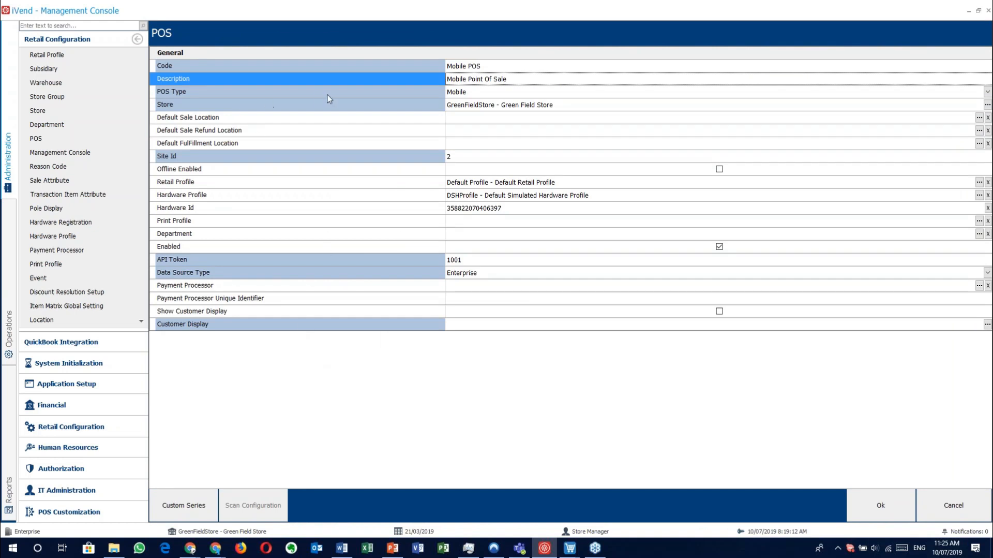
{"action": "left_click", "coordinate": [348, 181]}
{"action": "left_click", "coordinate": [334, 211]}
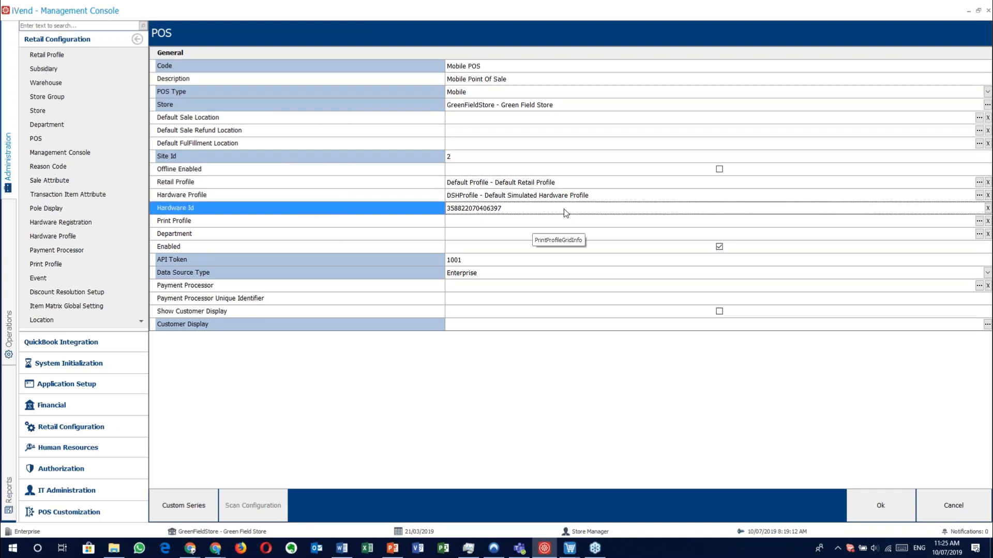
{"action": "left_click", "coordinate": [988, 208]}
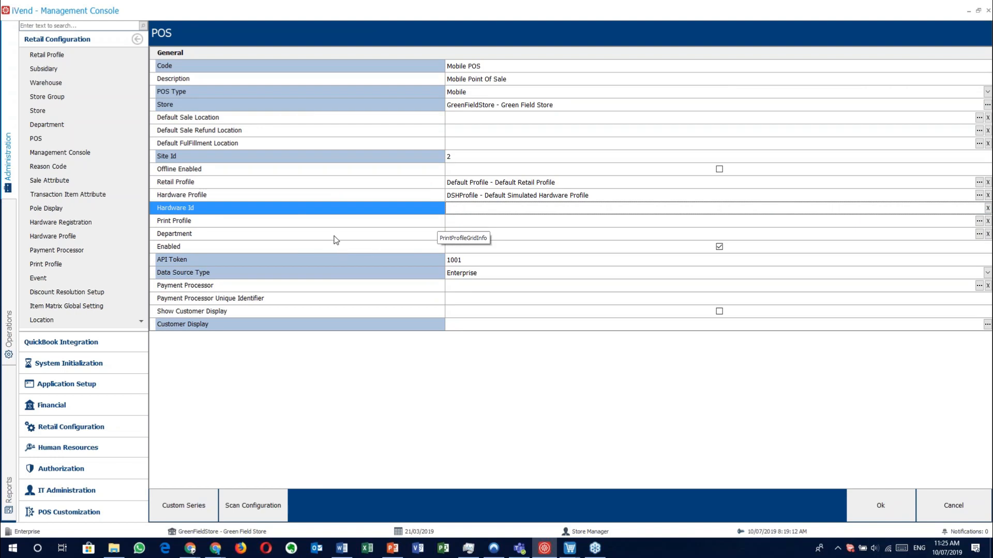
Step: Review the mobile POS's API Token and Data Source Type, and view its scan configuration QR code without saving the record
{"action": "left_click", "coordinate": [367, 262]}
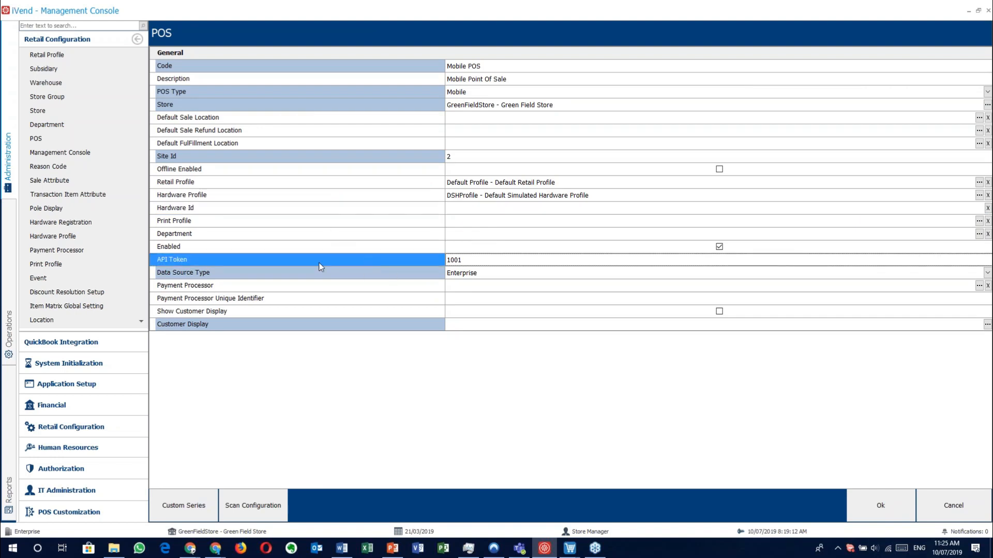
{"action": "left_click", "coordinate": [391, 273]}
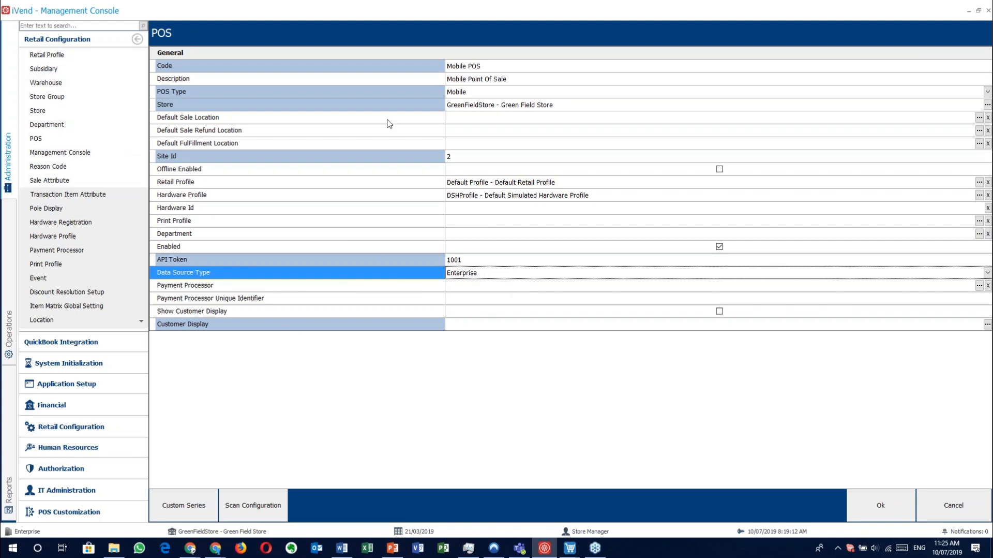
{"action": "left_click", "coordinate": [256, 504]}
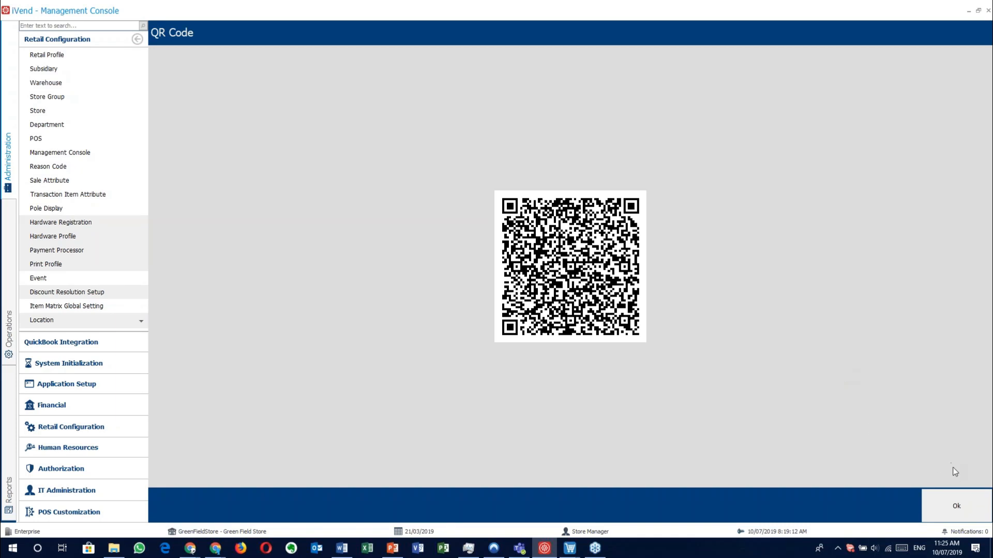
{"action": "left_click", "coordinate": [960, 503]}
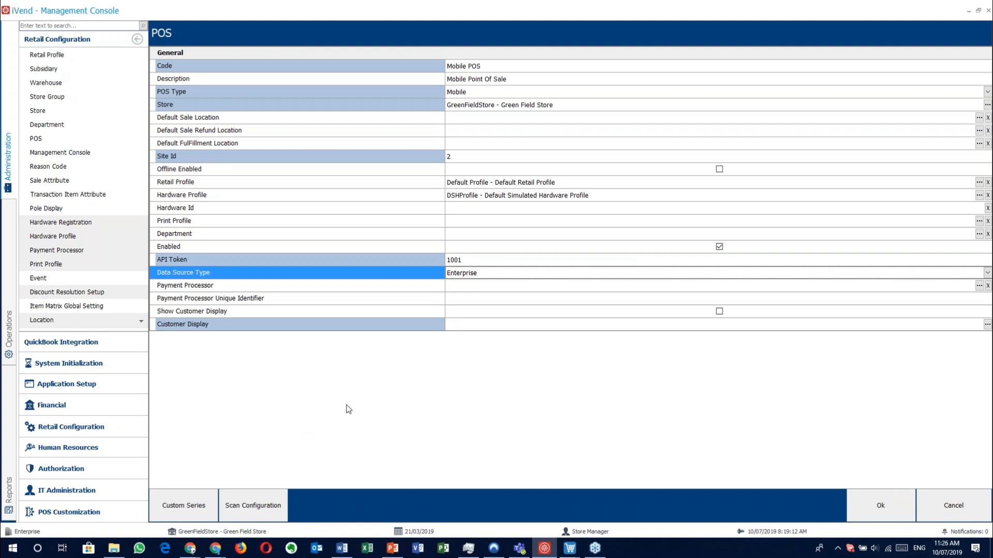
{"action": "left_click", "coordinate": [953, 504]}
{"action": "left_click", "coordinate": [957, 505]}
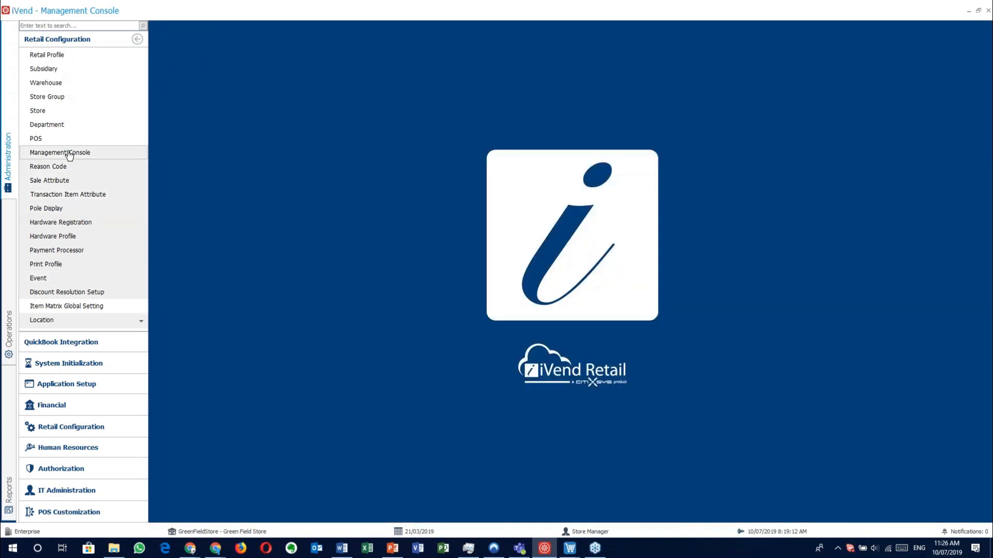
Step: Open the ItemPriceOverride reason code, review its Type, and close it without saving
{"action": "left_click", "coordinate": [48, 167]}
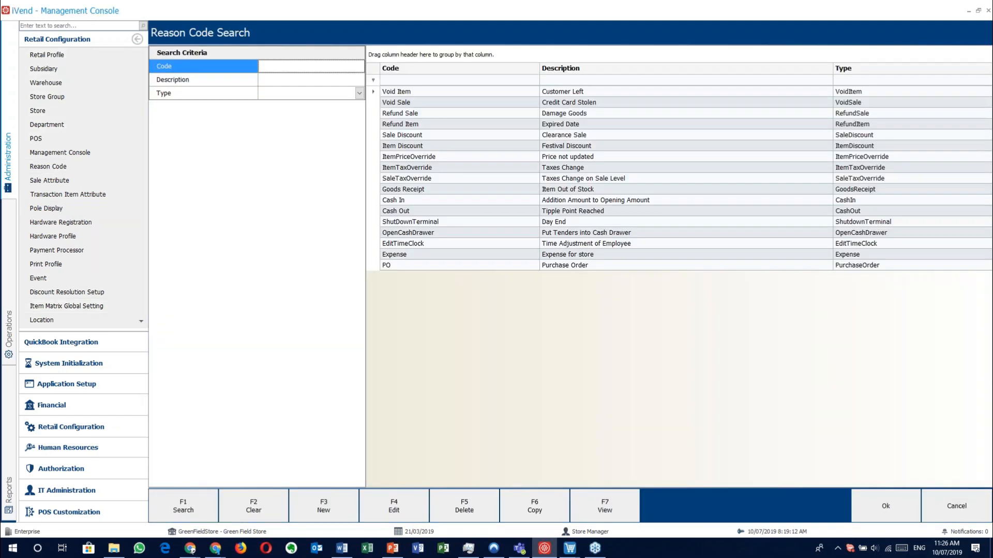
{"action": "double_click", "coordinate": [533, 157]}
{"action": "left_click", "coordinate": [378, 84]}
{"action": "left_click", "coordinate": [459, 91]}
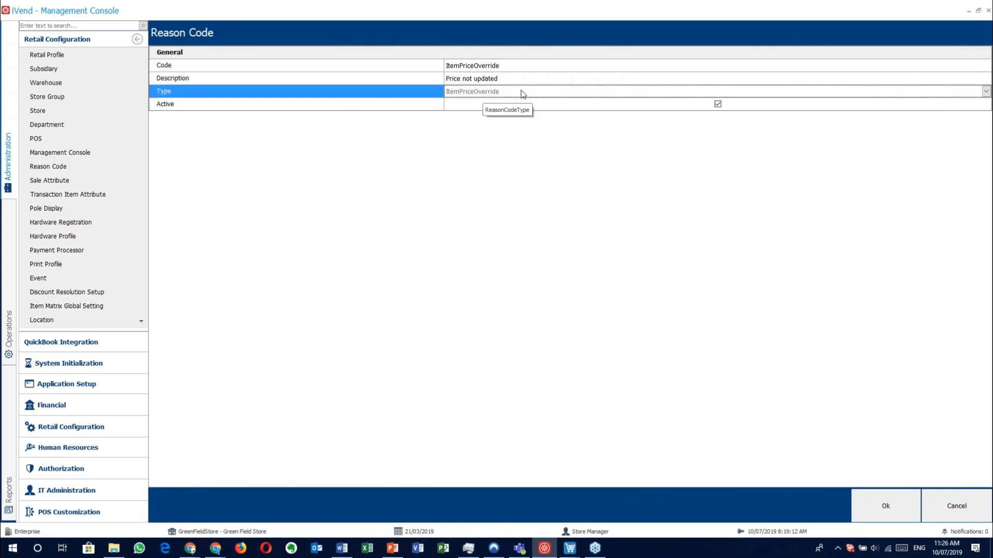
{"action": "left_click", "coordinate": [968, 499]}
Step: Start a new reason code, browse the available Type options, and discard it without saving
{"action": "left_click", "coordinate": [350, 513]}
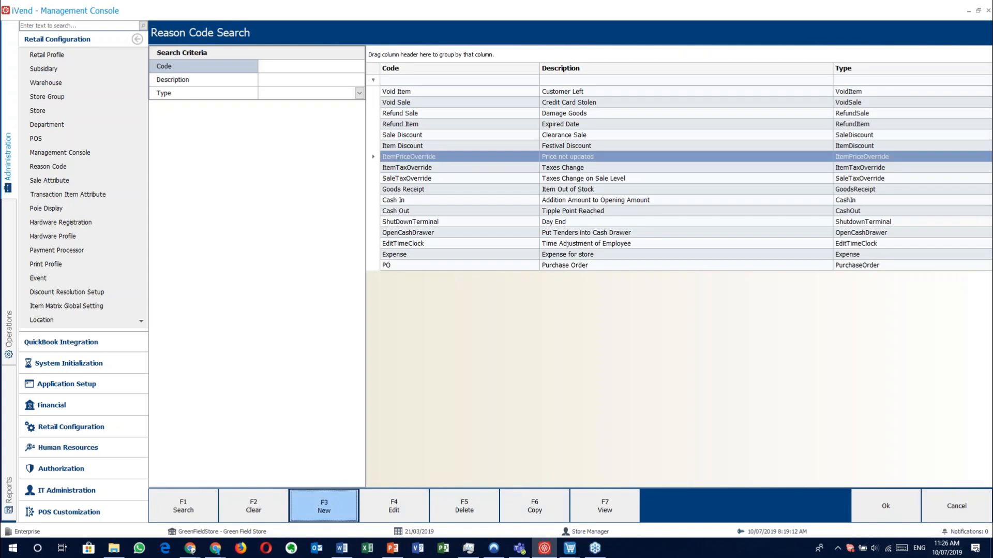
{"action": "left_click", "coordinate": [619, 92]}
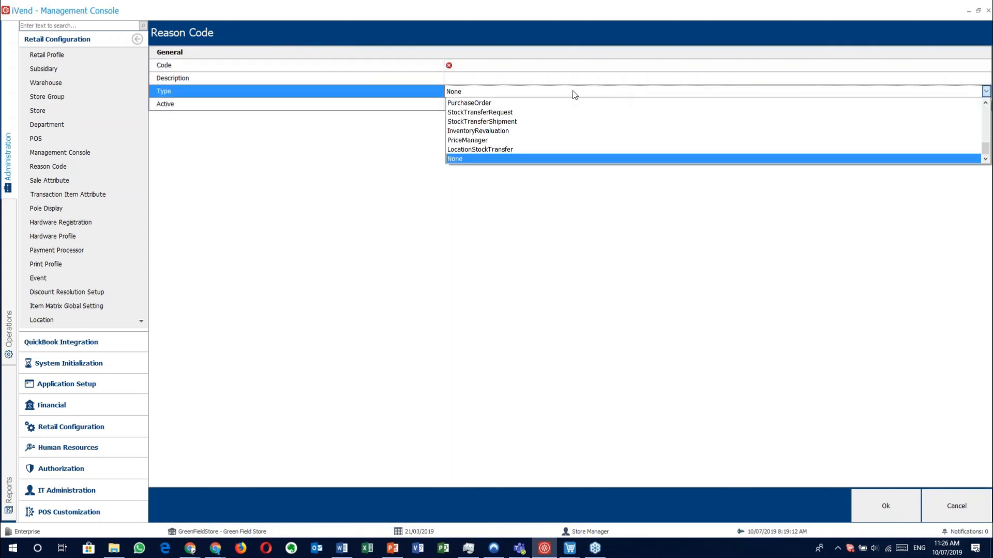
{"action": "scroll", "coordinate": [567, 161], "scroll_direction": "up", "scroll_amount": 8}
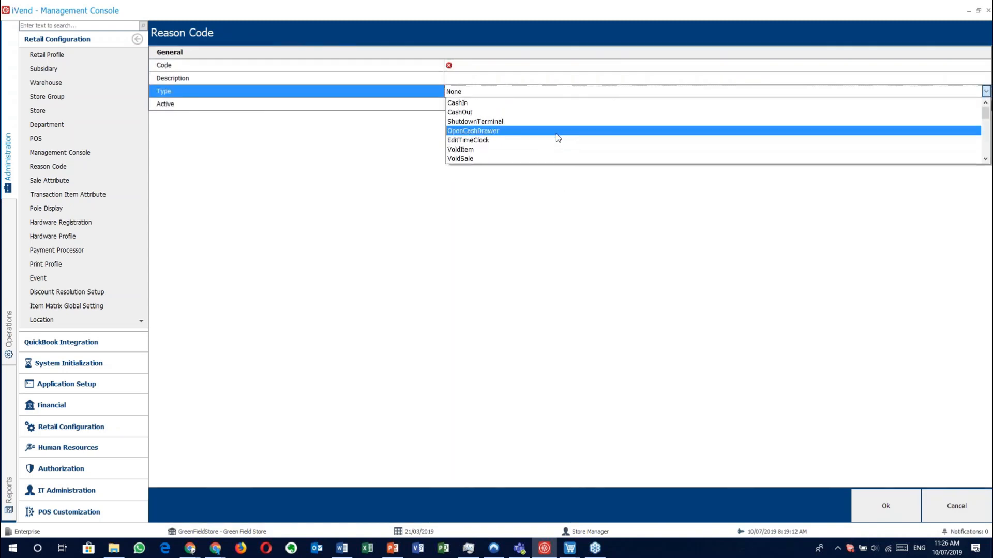
{"action": "scroll", "coordinate": [565, 136], "scroll_direction": "down", "scroll_amount": 2}
{"action": "scroll", "coordinate": [565, 137], "scroll_direction": "up", "scroll_amount": 1}
{"action": "scroll", "coordinate": [564, 132], "scroll_direction": "down", "scroll_amount": 3}
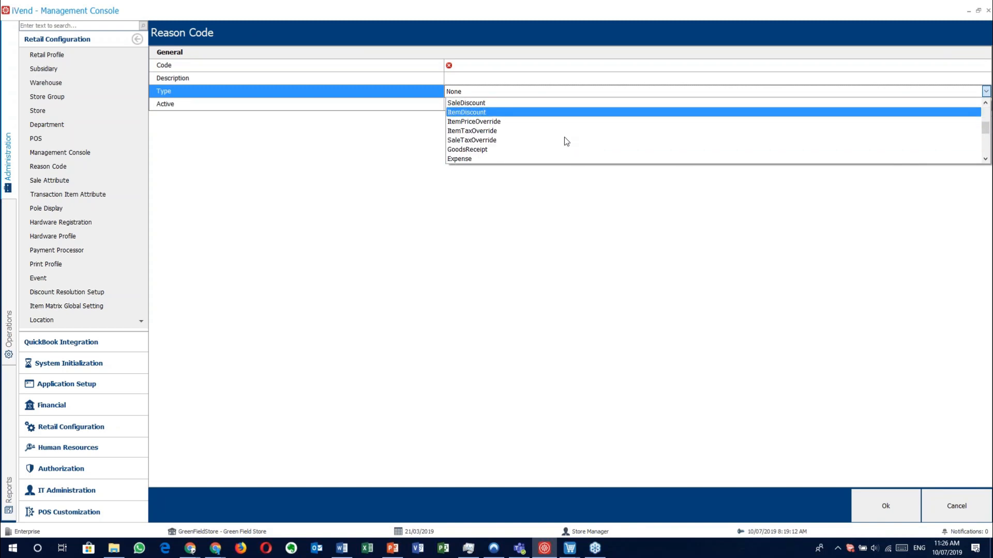
{"action": "scroll", "coordinate": [575, 151], "scroll_direction": "down", "scroll_amount": 2}
{"action": "scroll", "coordinate": [574, 150], "scroll_direction": "down", "scroll_amount": 1}
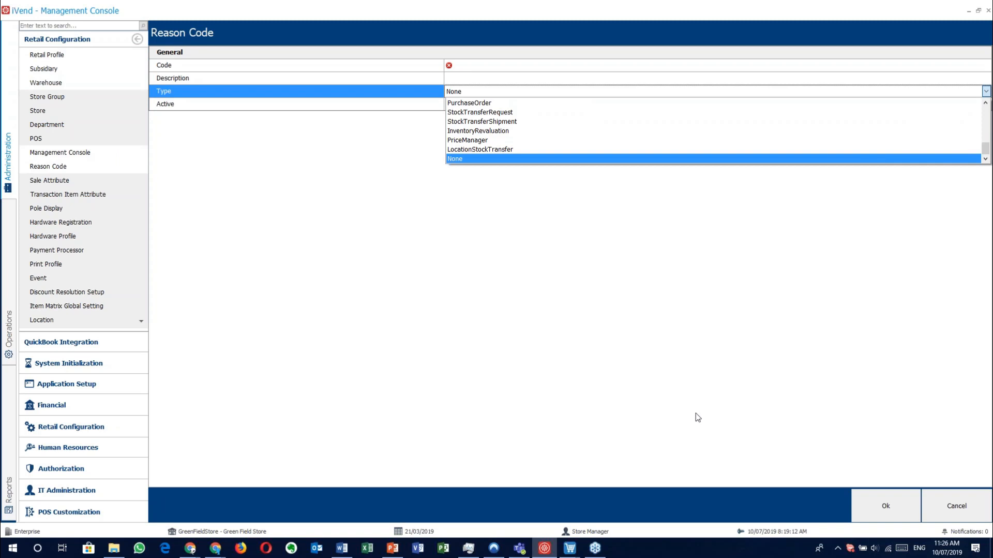
{"action": "left_click", "coordinate": [955, 506]}
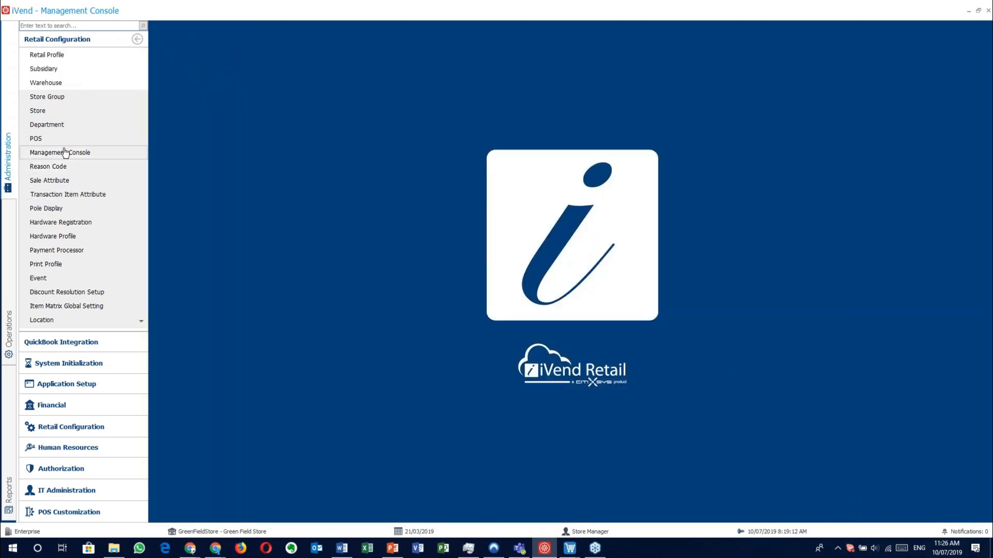
Step: Start a new sale attribute in the retail configuration
{"action": "left_click", "coordinate": [70, 181]}
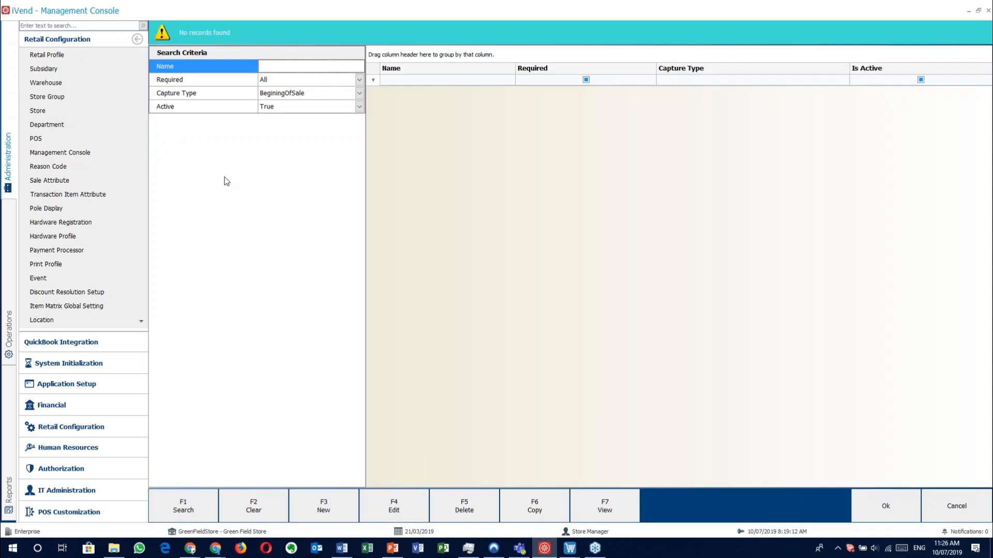
{"action": "left_click", "coordinate": [325, 510]}
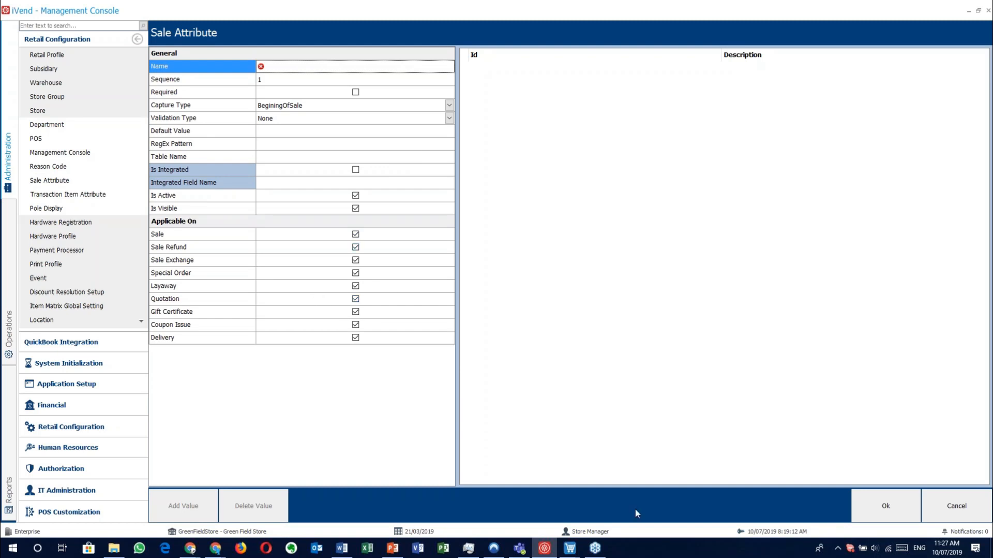
Step: Switch to iVend Retail Point of Sale, view the item edit details of the Mens Ralp Lauren Suit, and return to the Management Console
{"action": "mouse_move", "coordinate": [566, 552]}
{"action": "left_click", "coordinate": [510, 509]}
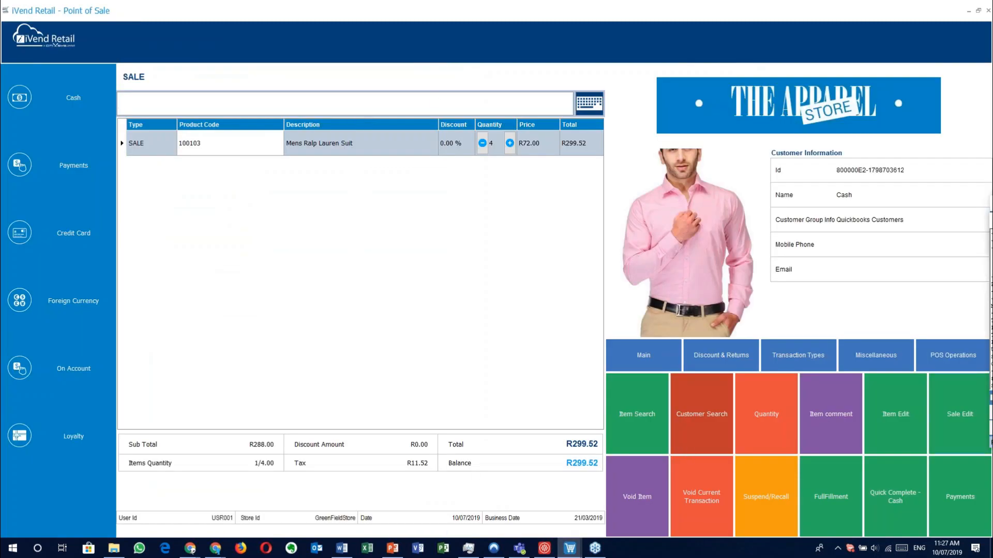
{"action": "left_click", "coordinate": [900, 420]}
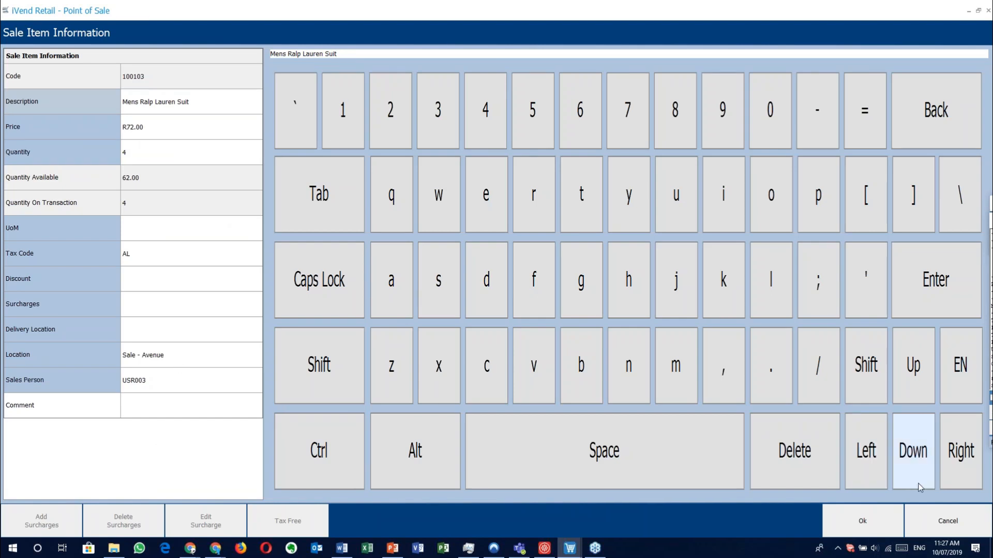
{"action": "left_click", "coordinate": [936, 520]}
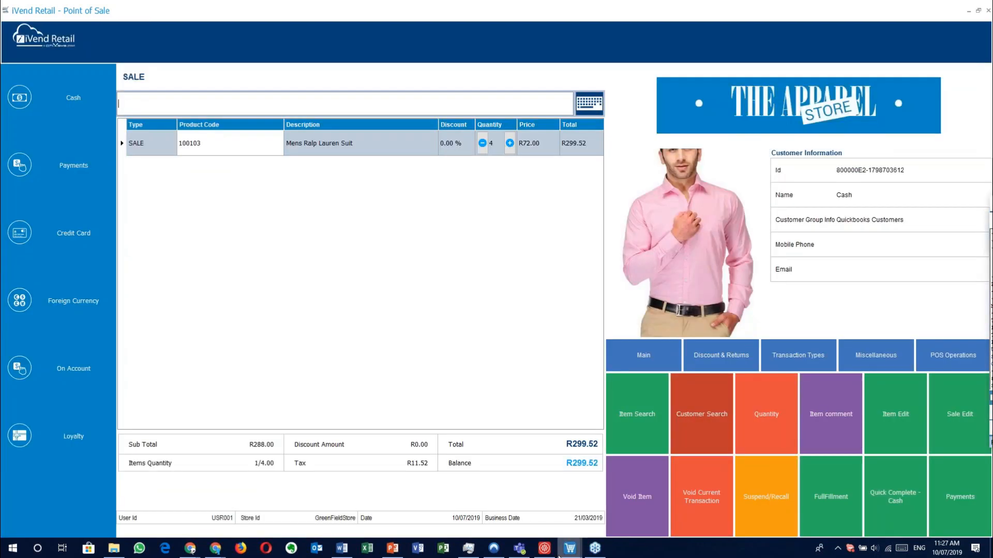
{"action": "left_click", "coordinate": [545, 547]}
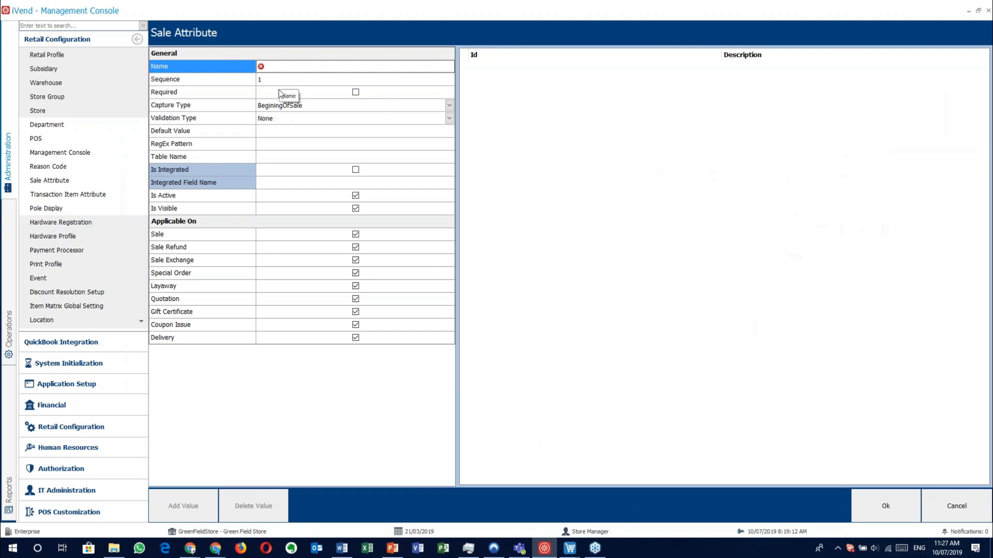
Step: Review the new sale attribute's Sequence and Required fields, and choose BeginingOfSale as its Capture Type
{"action": "left_click", "coordinate": [289, 81]}
{"action": "left_click", "coordinate": [216, 93]}
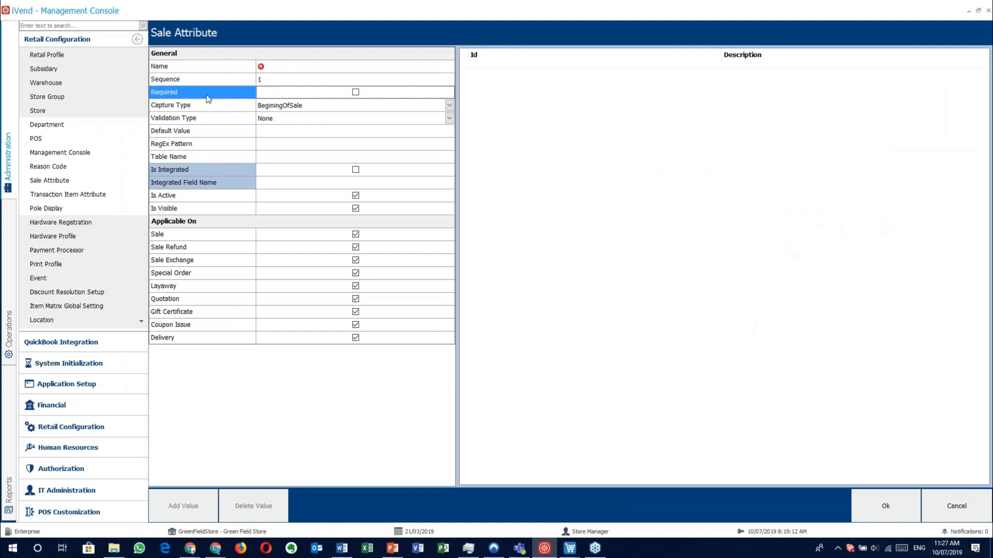
{"action": "left_click", "coordinate": [390, 106]}
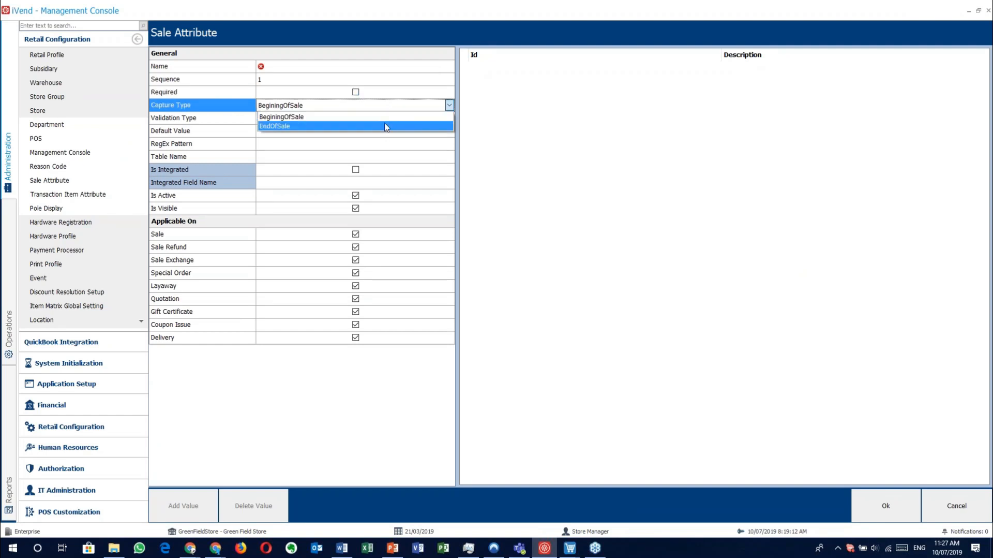
{"action": "left_click", "coordinate": [343, 115]}
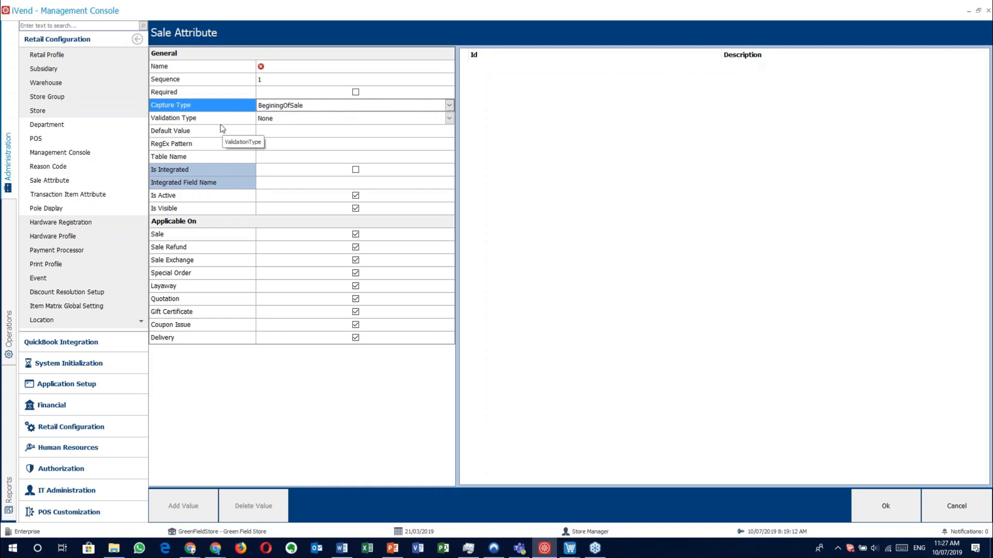
Step: Browse the sale attribute's Validation Type options, keep None, and review the Default Value, RegEx Pattern and Table Name fields
{"action": "left_click", "coordinate": [330, 119]}
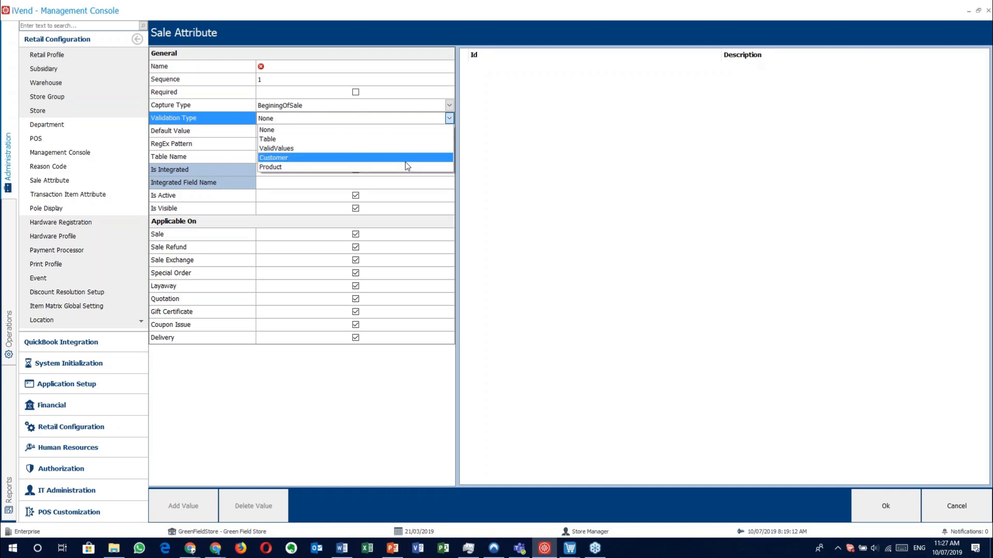
{"action": "left_click", "coordinate": [372, 130]}
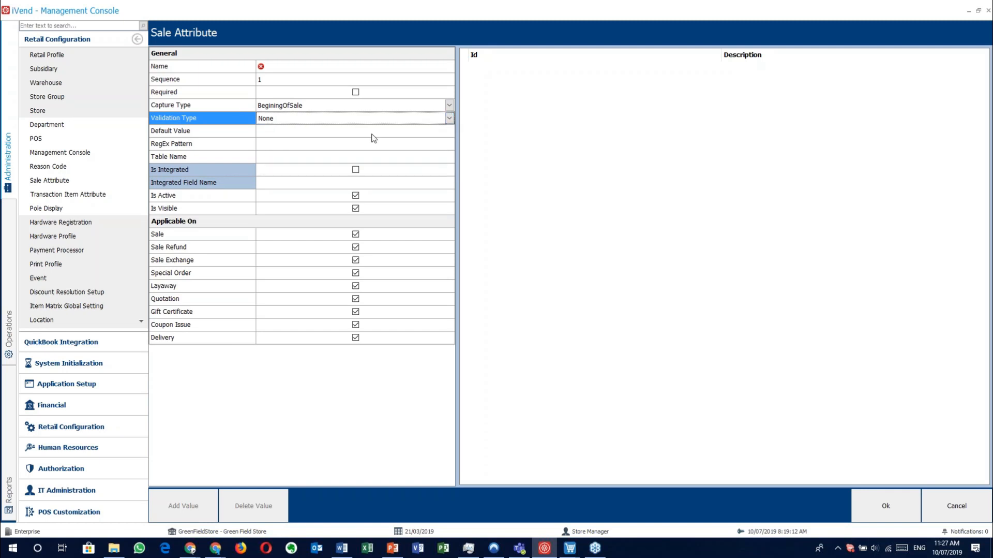
{"action": "left_click", "coordinate": [242, 135]}
{"action": "left_click", "coordinate": [228, 146]}
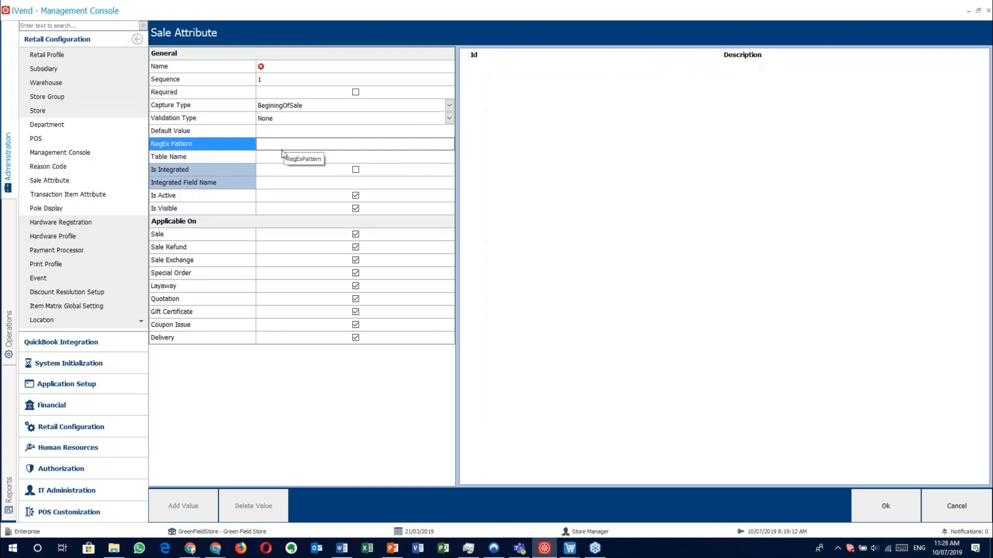
{"action": "left_click", "coordinate": [256, 157]}
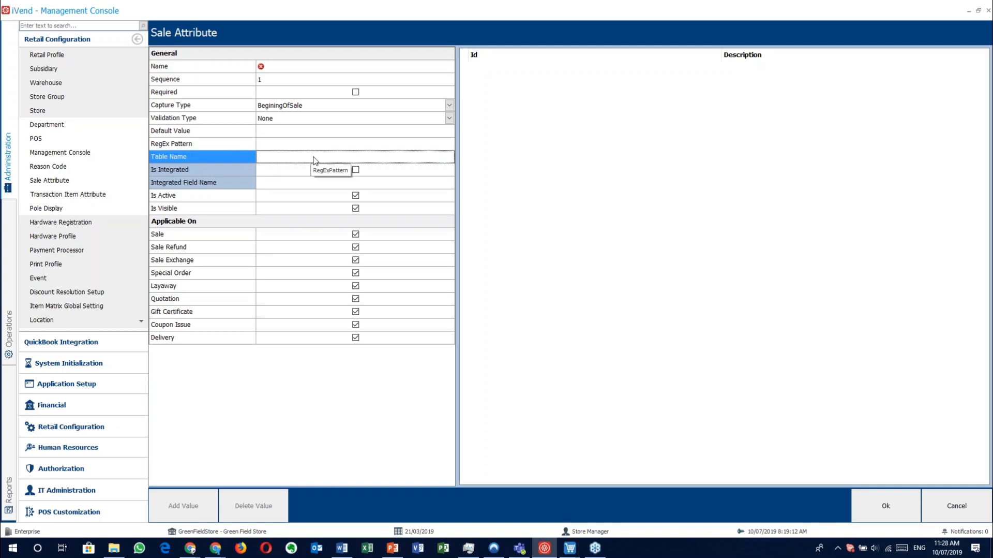
Step: Set the sale attribute's Validation Type to Table, check the Table Name field, and change the type to ValidValues
{"action": "left_click", "coordinate": [320, 130]}
{"action": "left_click", "coordinate": [323, 119]}
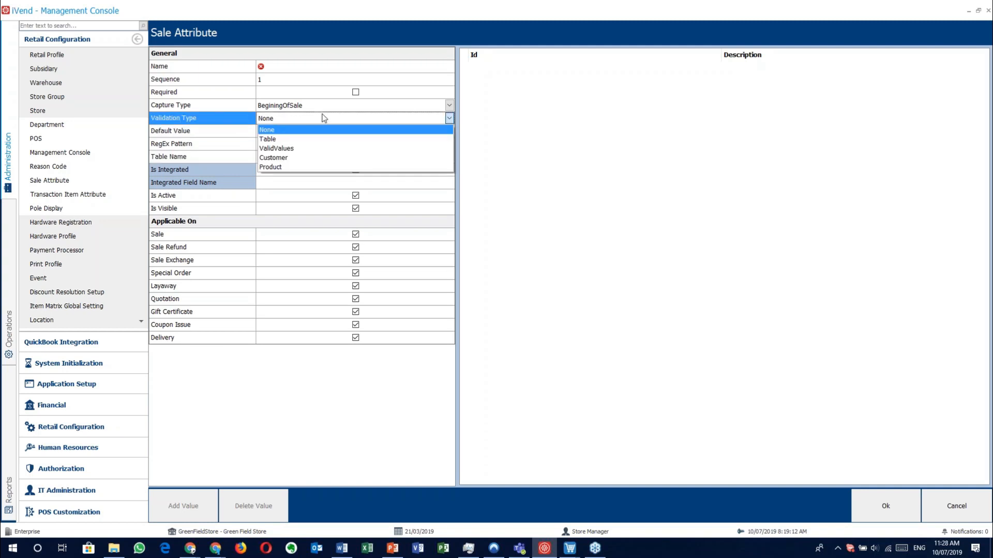
{"action": "left_click", "coordinate": [323, 140]}
{"action": "left_click", "coordinate": [307, 157]}
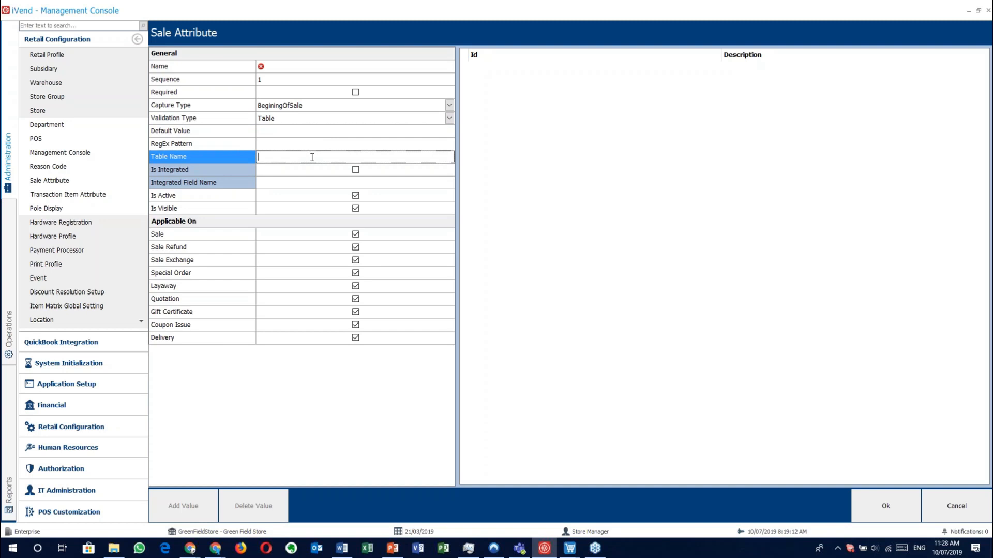
{"action": "left_click", "coordinate": [314, 118]}
{"action": "left_click", "coordinate": [317, 155]}
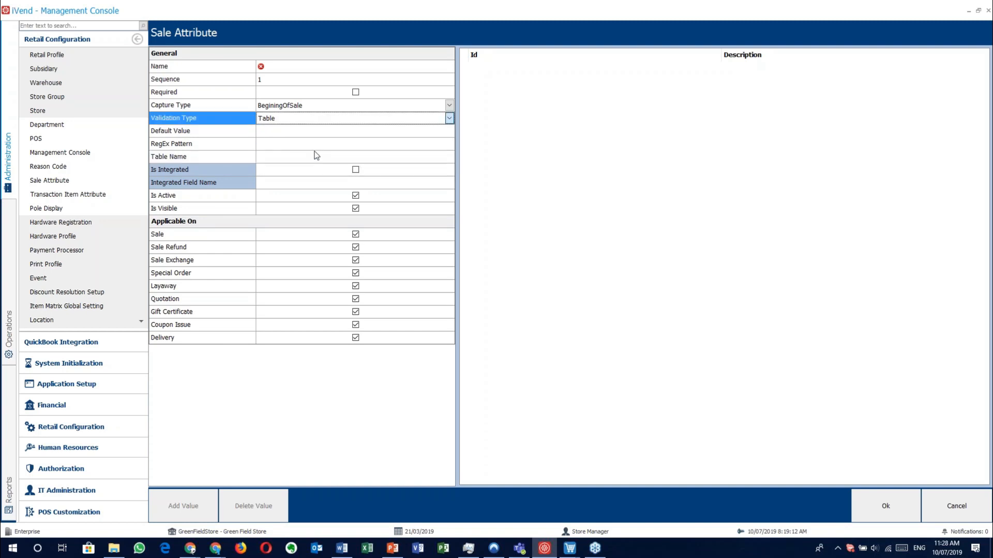
Step: Review the sale attribute's integration, Is Active and Is Visible fields and the transaction types it is applicable on
{"action": "left_click", "coordinate": [213, 171]}
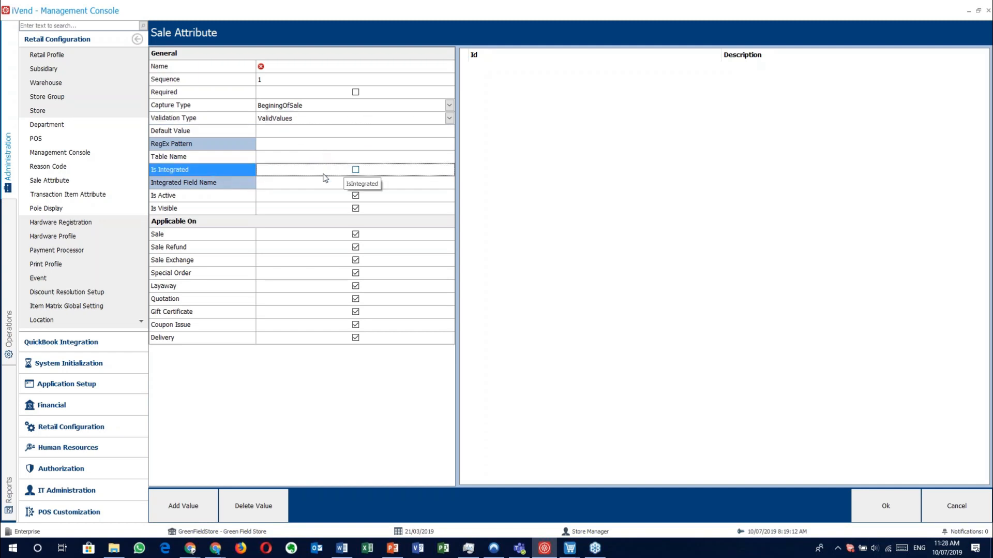
{"action": "left_click", "coordinate": [220, 182]}
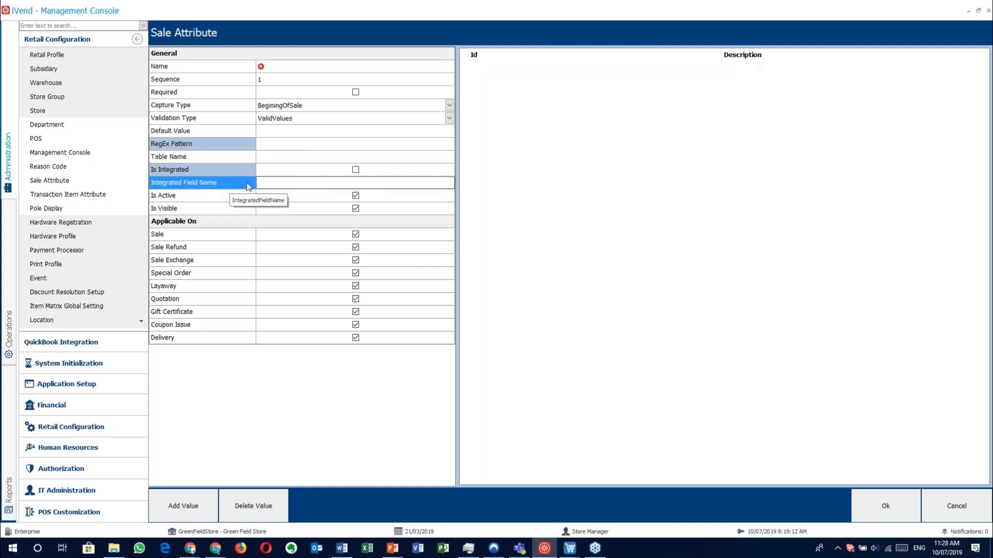
{"action": "left_click", "coordinate": [226, 199]}
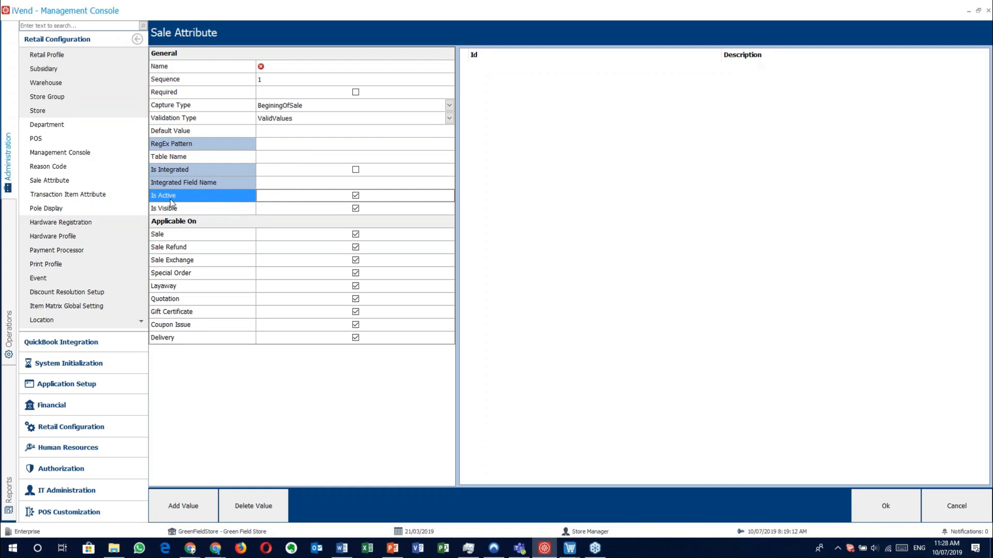
{"action": "left_click", "coordinate": [179, 212]}
{"action": "left_click", "coordinate": [191, 234]}
{"action": "left_click", "coordinate": [206, 248]}
{"action": "left_click", "coordinate": [218, 300]}
{"action": "left_click", "coordinate": [223, 326]}
{"action": "left_click", "coordinate": [228, 339]}
{"action": "left_click", "coordinate": [226, 300]}
{"action": "left_click", "coordinate": [226, 260]}
{"action": "left_click", "coordinate": [223, 237]}
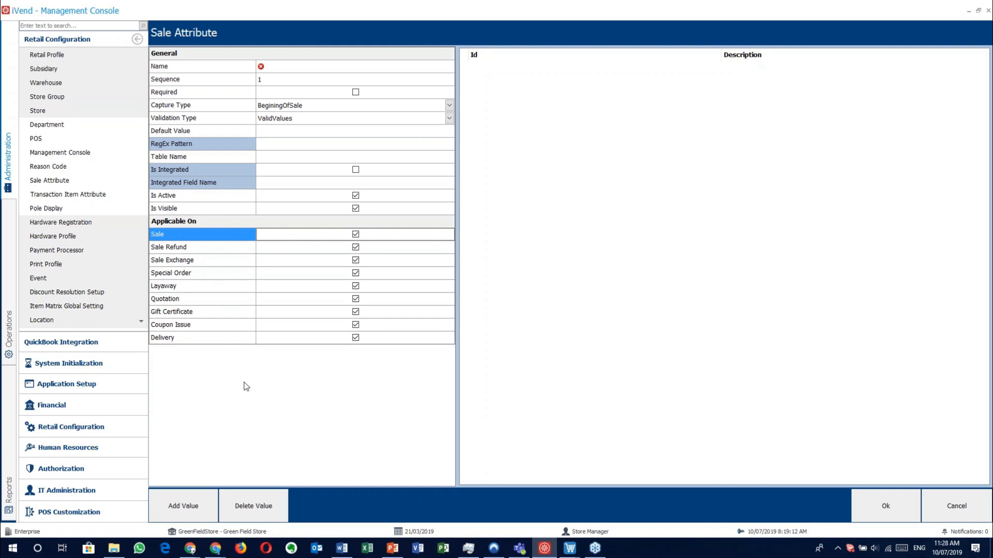
Step: Add several blank valid-value rows to the sale attribute, and discard the attribute without saving
{"action": "left_click", "coordinate": [194, 507]}
{"action": "left_click", "coordinate": [194, 507]}
{"action": "left_click", "coordinate": [194, 507]}
{"action": "left_click", "coordinate": [194, 507]}
{"action": "left_click", "coordinate": [194, 508]}
{"action": "left_click", "coordinate": [194, 510]}
{"action": "left_click", "coordinate": [194, 510]}
{"action": "left_click", "coordinate": [194, 510]}
{"action": "left_click", "coordinate": [194, 509]}
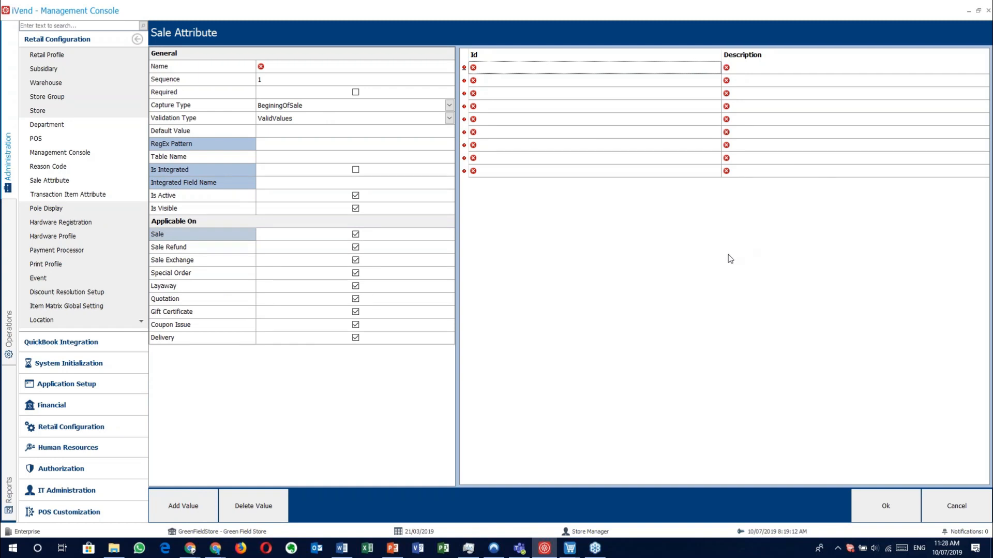
{"action": "left_click", "coordinate": [958, 501]}
{"action": "left_click", "coordinate": [957, 505]}
Step: Start a new transaction item attribute, review its fields, and discard it without saving
{"action": "left_click", "coordinate": [68, 194]}
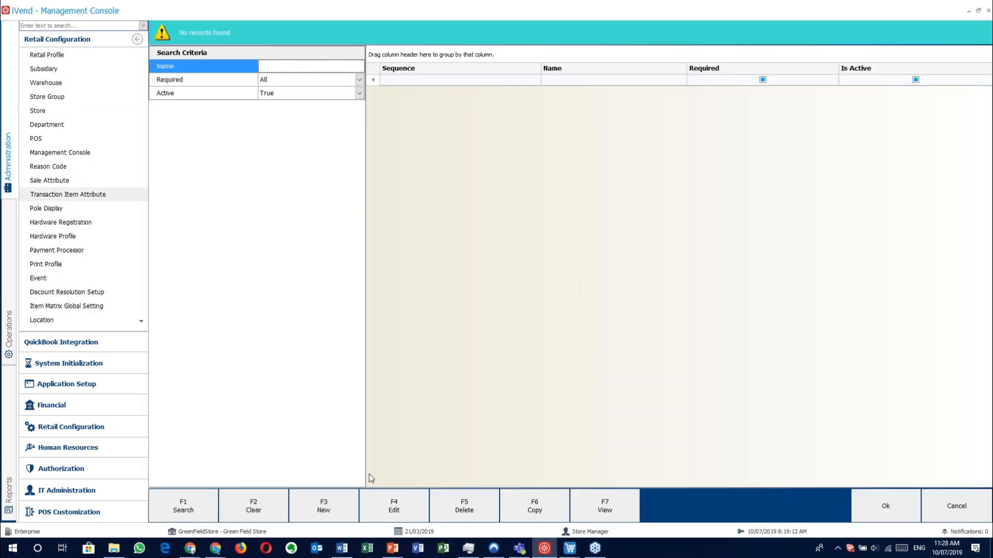
{"action": "left_click", "coordinate": [323, 505]}
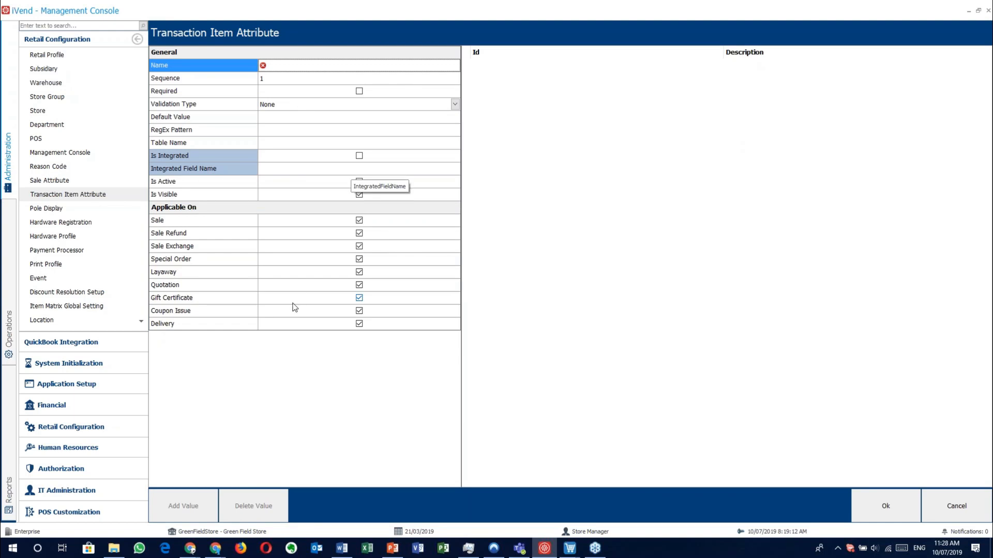
{"action": "left_click", "coordinate": [979, 511]}
{"action": "left_click", "coordinate": [979, 511]}
Step: Start a new pole display message, review its Line1 message, blinking, alignment and column fields, and discard it
{"action": "left_click", "coordinate": [91, 209]}
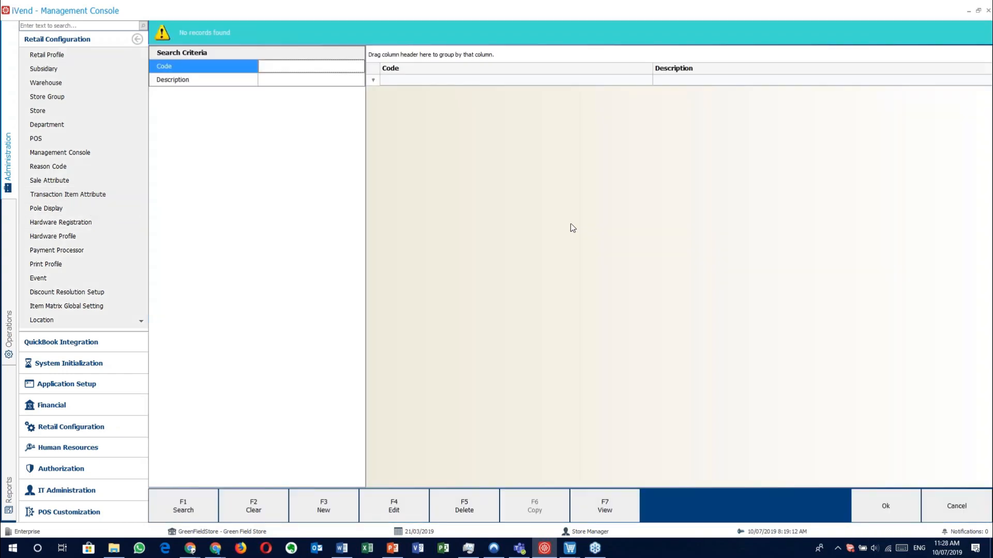
{"action": "left_click", "coordinate": [340, 504]}
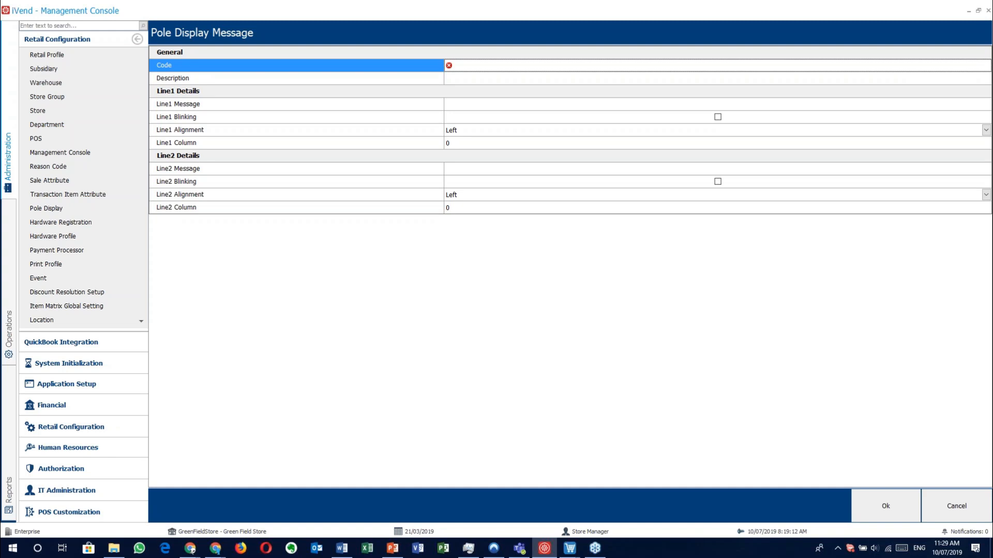
{"action": "left_click", "coordinate": [324, 107]}
{"action": "left_click", "coordinate": [327, 118]}
{"action": "left_click", "coordinate": [403, 132]}
{"action": "left_click", "coordinate": [413, 144]}
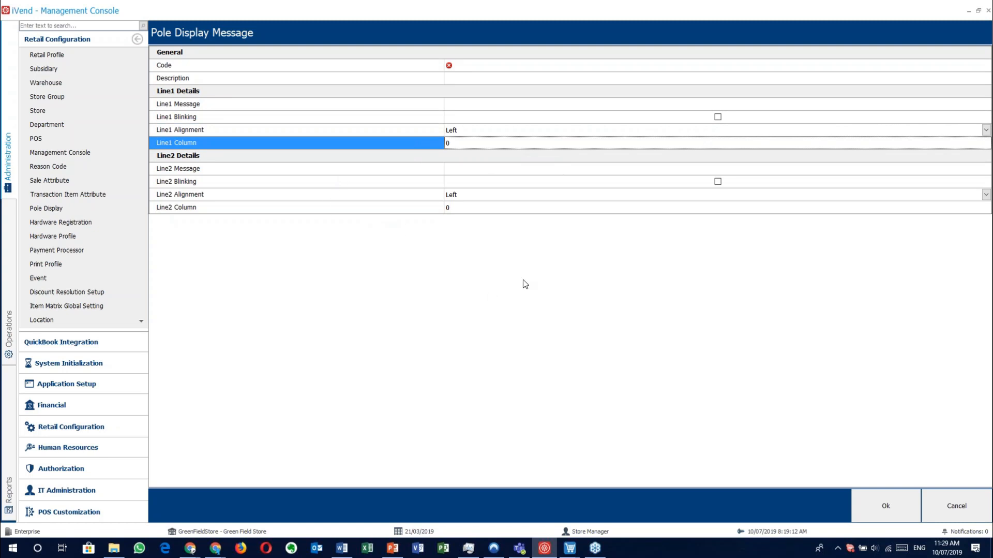
{"action": "left_click", "coordinate": [970, 506]}
{"action": "left_click", "coordinate": [969, 507]}
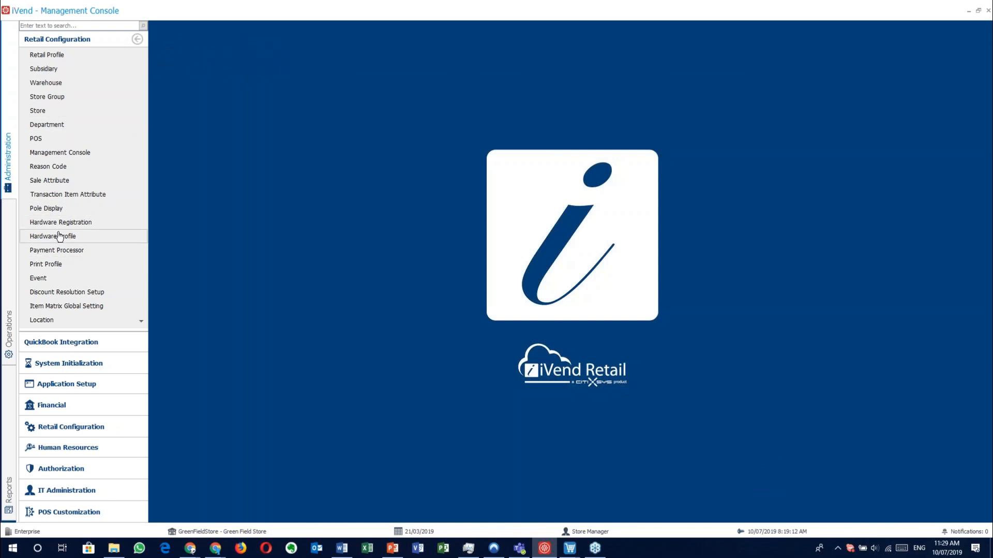
Step: View the list of hardware registrations in the retail configuration and close it
{"action": "scroll", "coordinate": [59, 236], "scroll_direction": "down", "scroll_amount": 1}
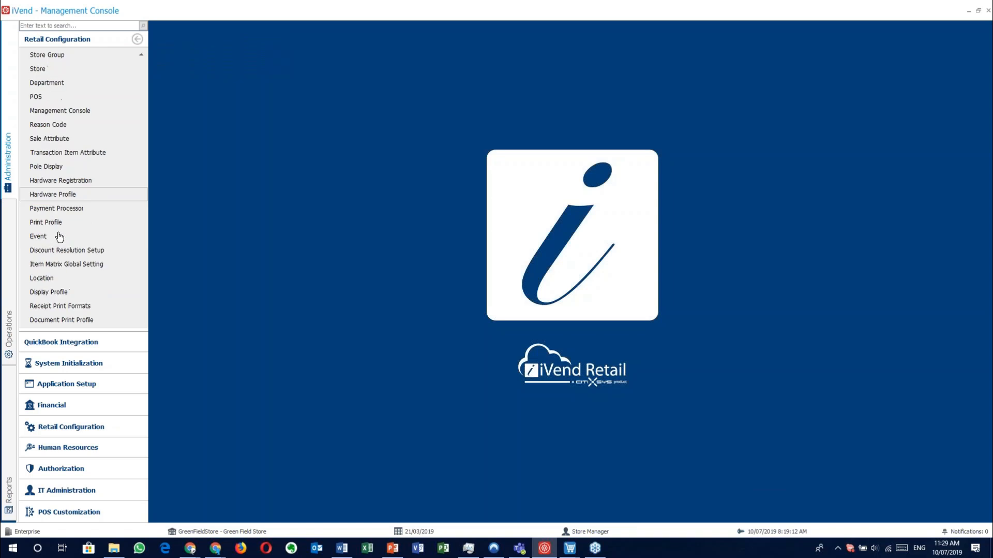
{"action": "left_click", "coordinate": [75, 182]}
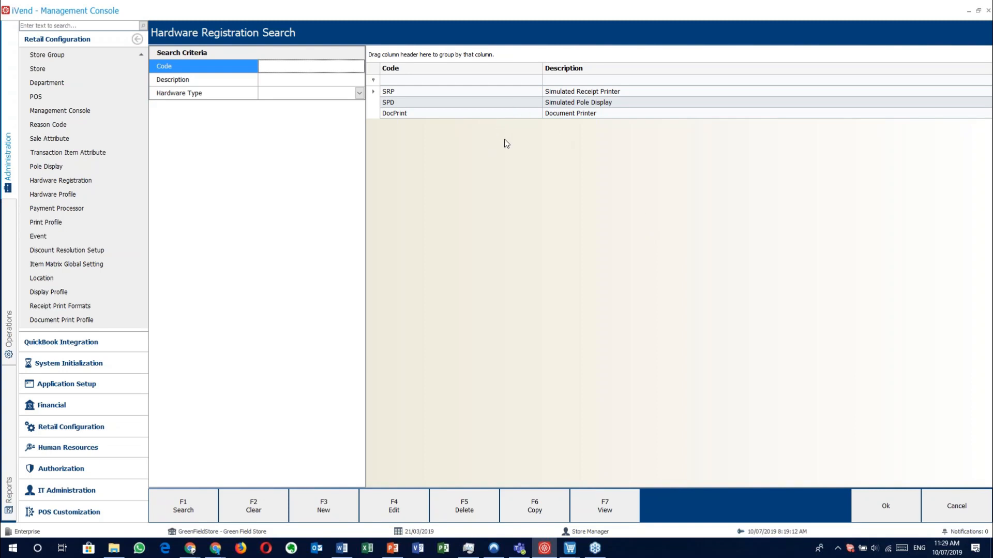
{"action": "left_click", "coordinate": [958, 505]}
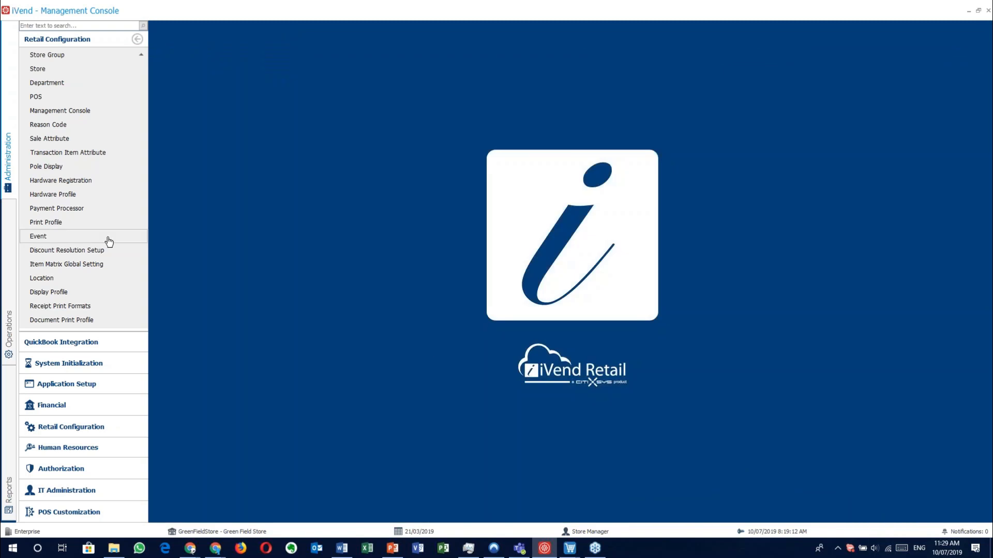
Step: Open the DSHProfile hardware profile and review its Receipt Printer, Document Printer and Pole Display assignments
{"action": "left_click", "coordinate": [75, 196]}
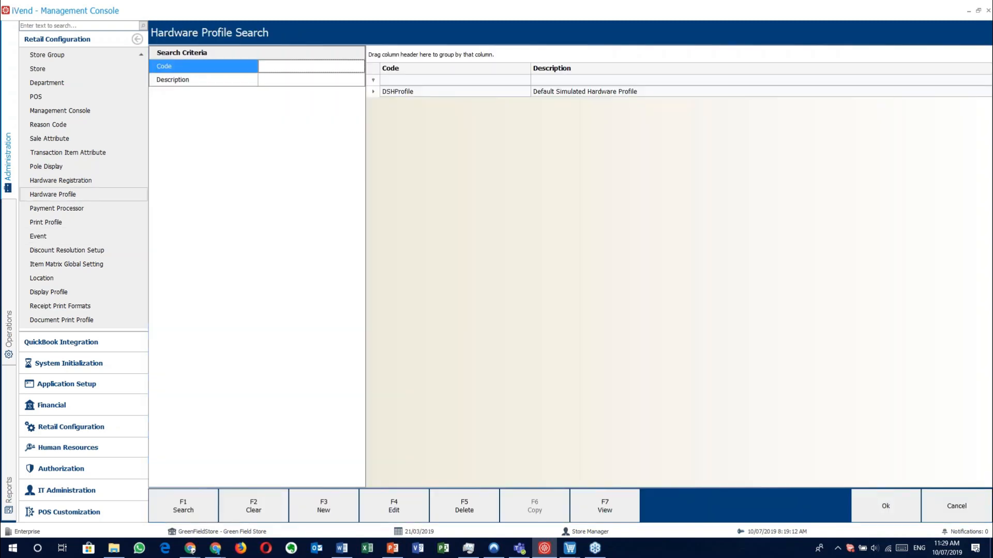
{"action": "double_click", "coordinate": [486, 92]}
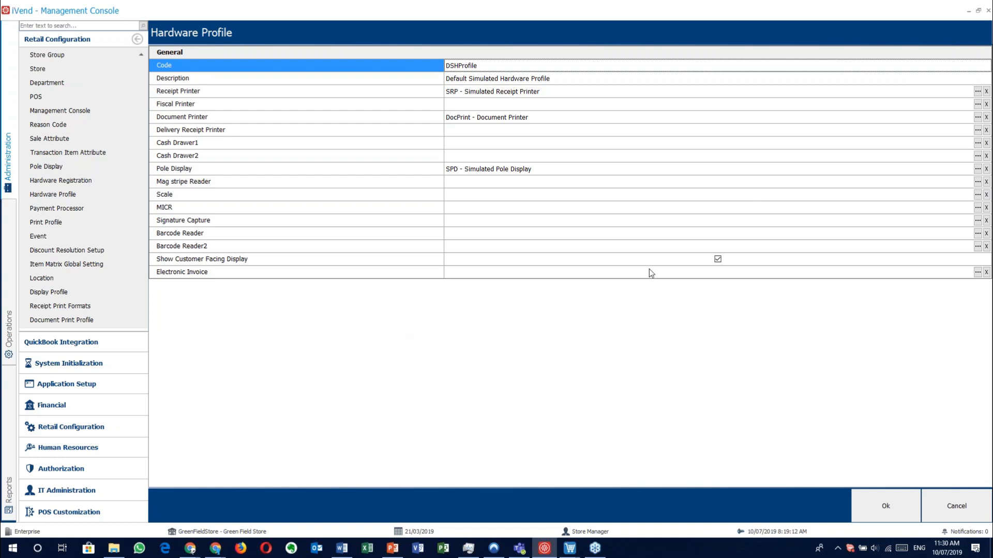
{"action": "left_click", "coordinate": [989, 63]}
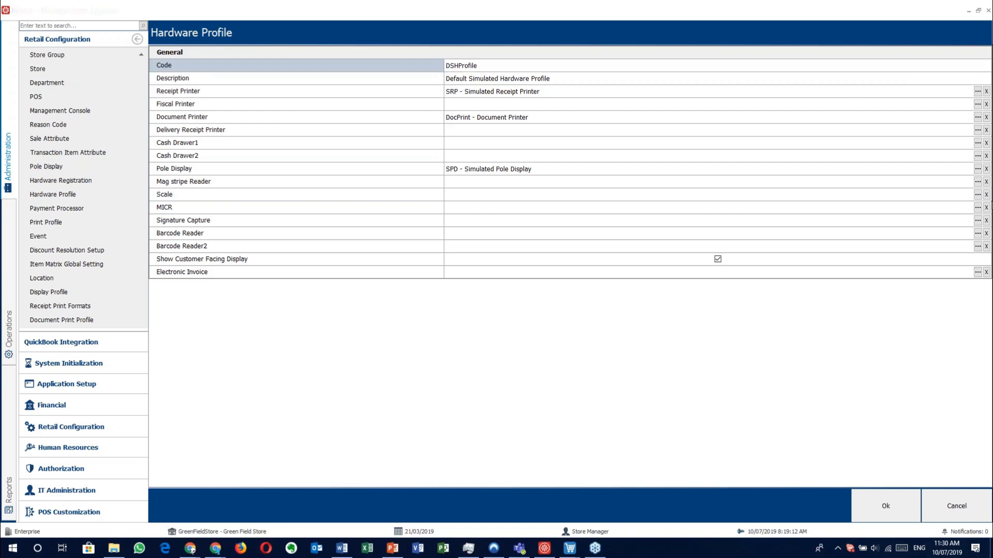
{"action": "left_click", "coordinate": [416, 95]}
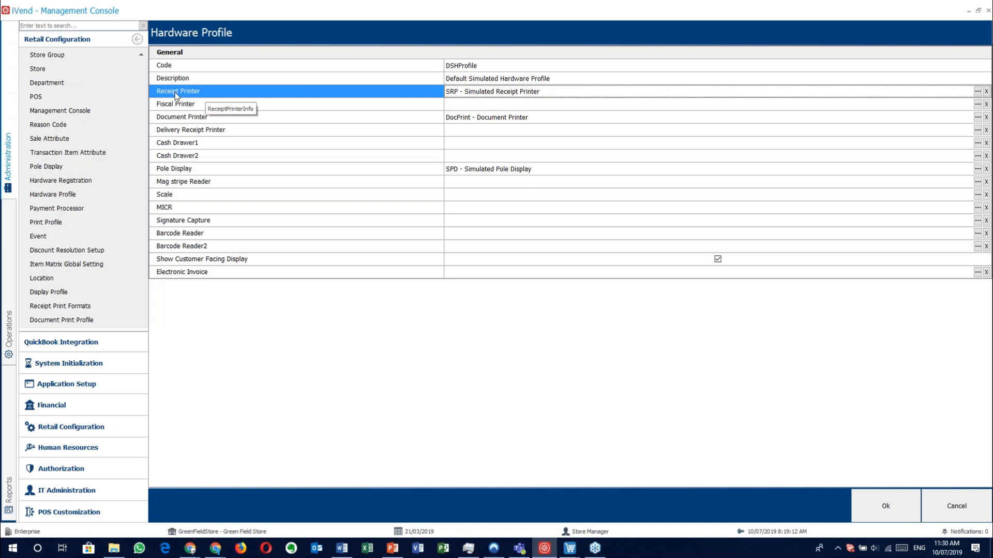
{"action": "left_click", "coordinate": [245, 121]}
{"action": "left_click", "coordinate": [406, 170]}
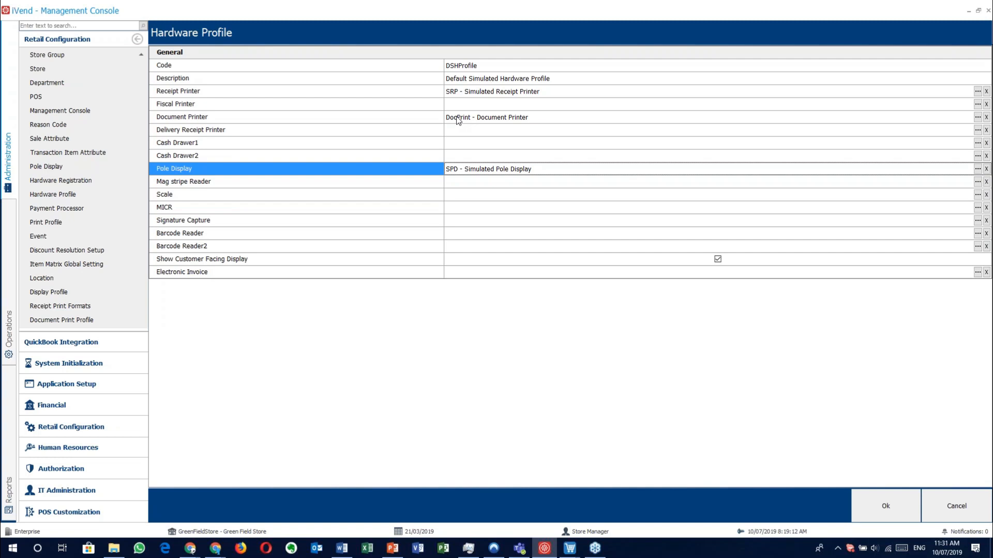
Step: Open the SRP registration from the profile's Receipt Printer lookup and browse its Hardware Type and Hardware options, keeping the current selections
{"action": "left_click", "coordinate": [978, 91]}
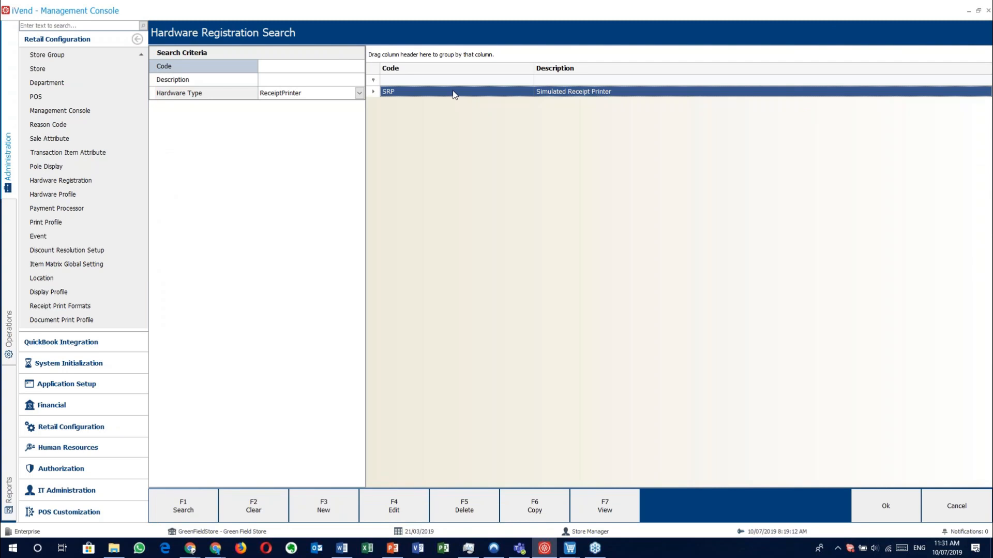
{"action": "left_click", "coordinate": [394, 506]}
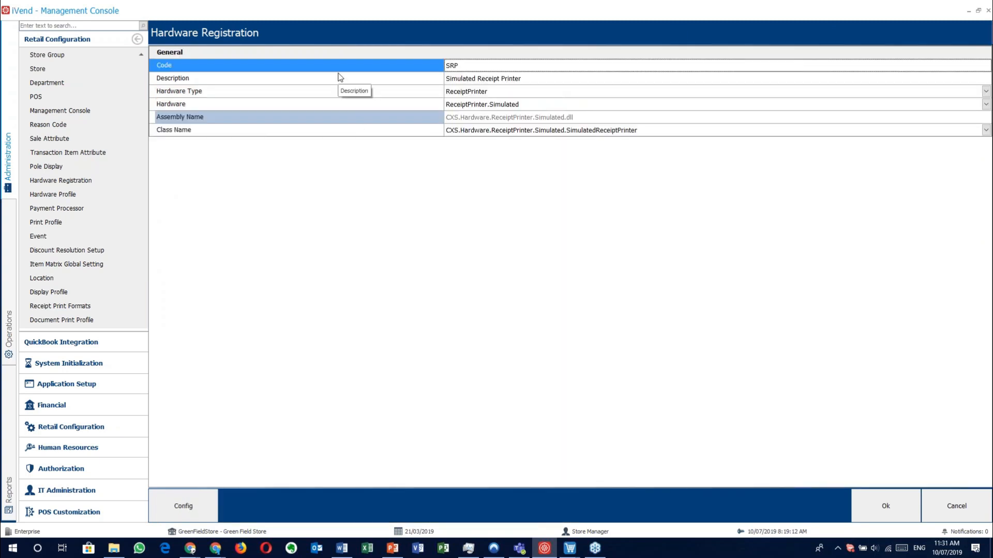
{"action": "left_click", "coordinate": [478, 95]}
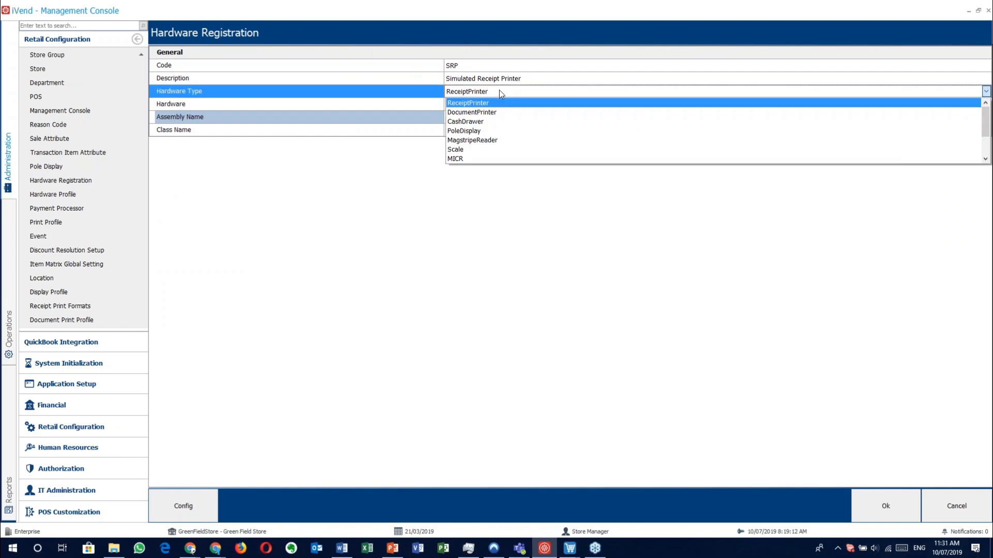
{"action": "scroll", "coordinate": [498, 122], "scroll_direction": "down", "scroll_amount": 2}
{"action": "scroll", "coordinate": [498, 121], "scroll_direction": "up", "scroll_amount": 2}
{"action": "left_click", "coordinate": [501, 103]}
{"action": "left_click", "coordinate": [499, 104]}
{"action": "scroll", "coordinate": [518, 170], "scroll_direction": "down", "scroll_amount": 1}
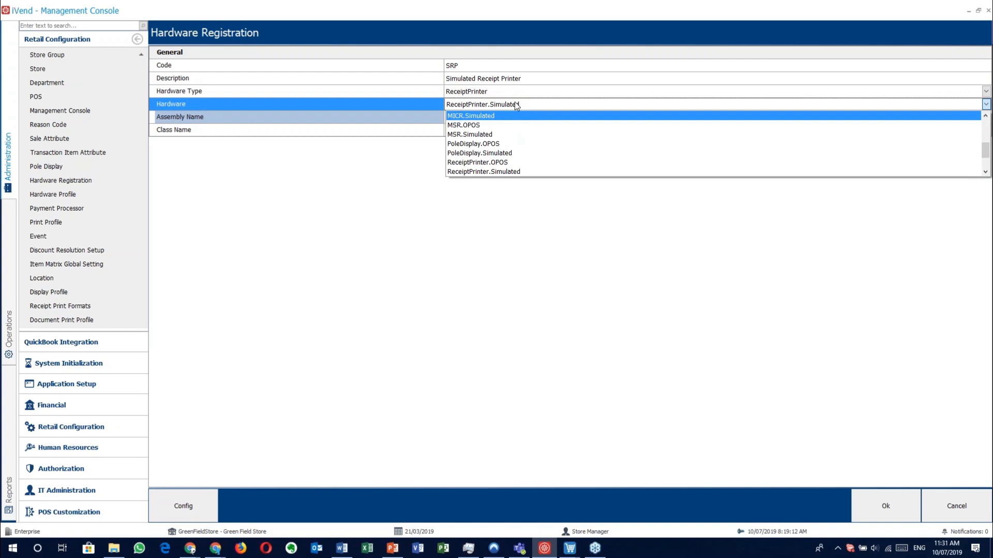
{"action": "left_click", "coordinate": [542, 108]}
Step: Switch to iVend Retail Point of Sale, move the SRP simulated receipt window into view, and return to the Management Console
{"action": "mouse_move", "coordinate": [570, 547]}
{"action": "left_click", "coordinate": [501, 498]}
{"action": "left_click_drag", "start_coordinate": [992, 221], "coordinate": [579, 123]}
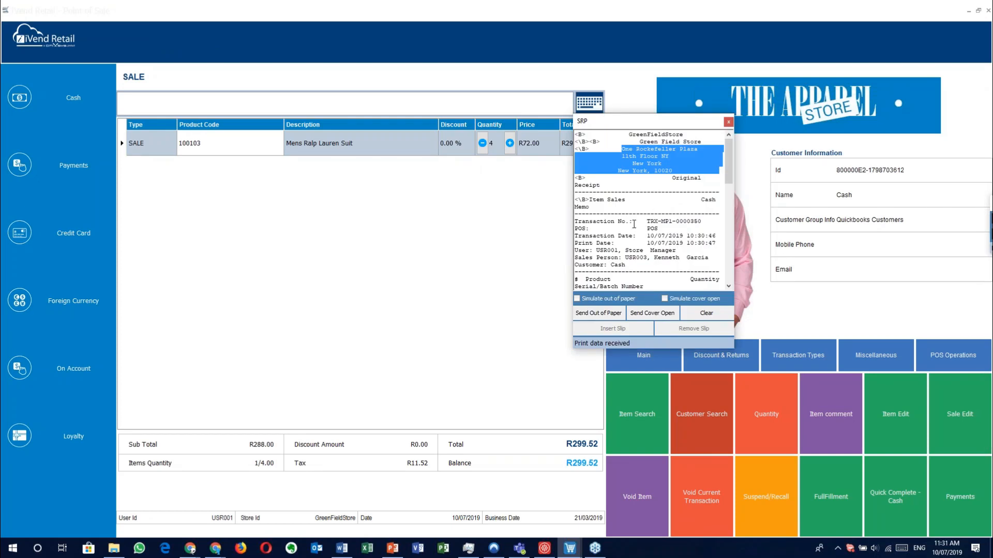
{"action": "left_click", "coordinate": [545, 547]}
Step: Set the SRP hardware to ReceiptPrinter.OPOS, view its OPOS receipt printer configuration, and discard the registration changes
{"action": "left_click", "coordinate": [523, 104]}
{"action": "left_click", "coordinate": [522, 162]}
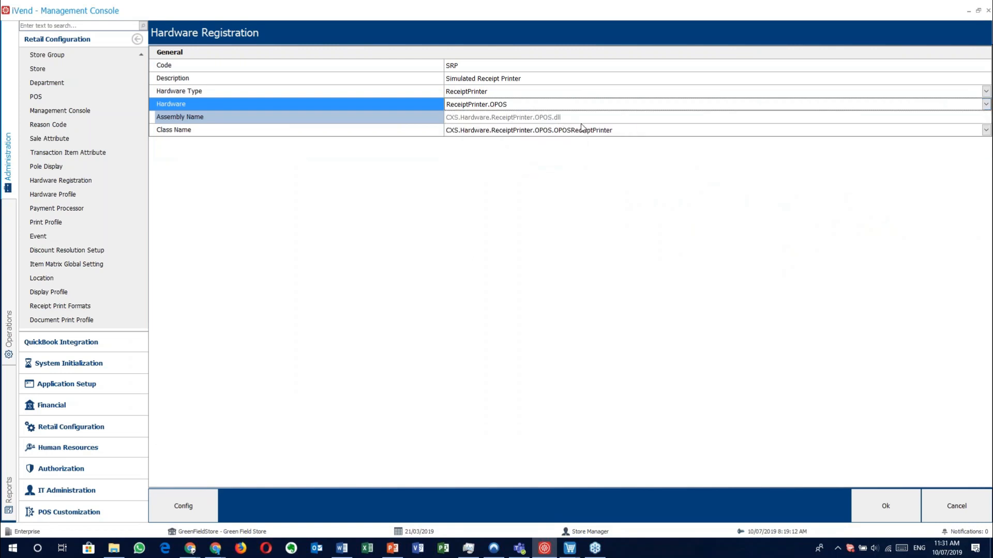
{"action": "left_click", "coordinate": [203, 502]}
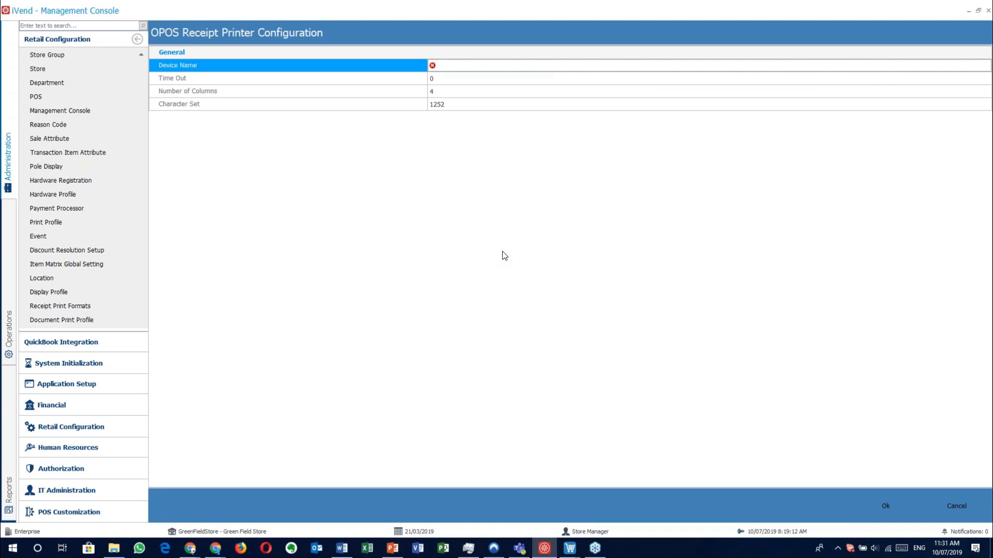
{"action": "left_click", "coordinate": [954, 516]}
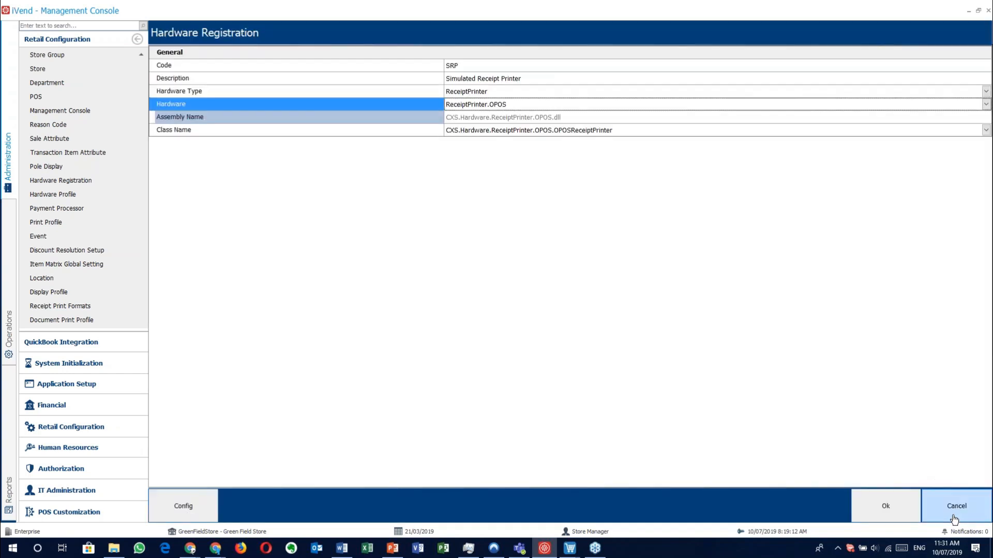
{"action": "left_click", "coordinate": [955, 518]}
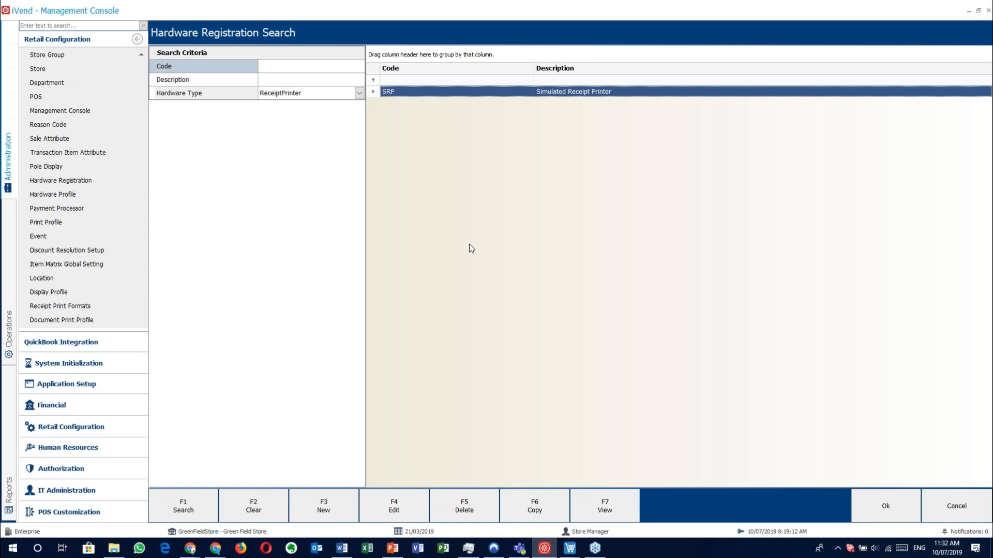
Step: Leave the hardware registration search and hardware profile without saving, and open the DPPRF print profile
{"action": "left_click", "coordinate": [966, 509]}
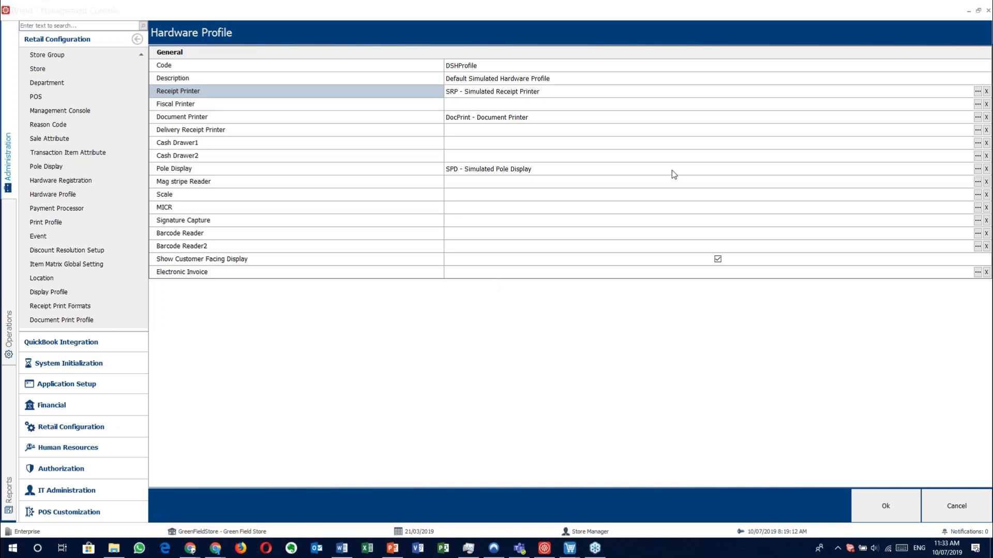
{"action": "left_click", "coordinate": [977, 509]}
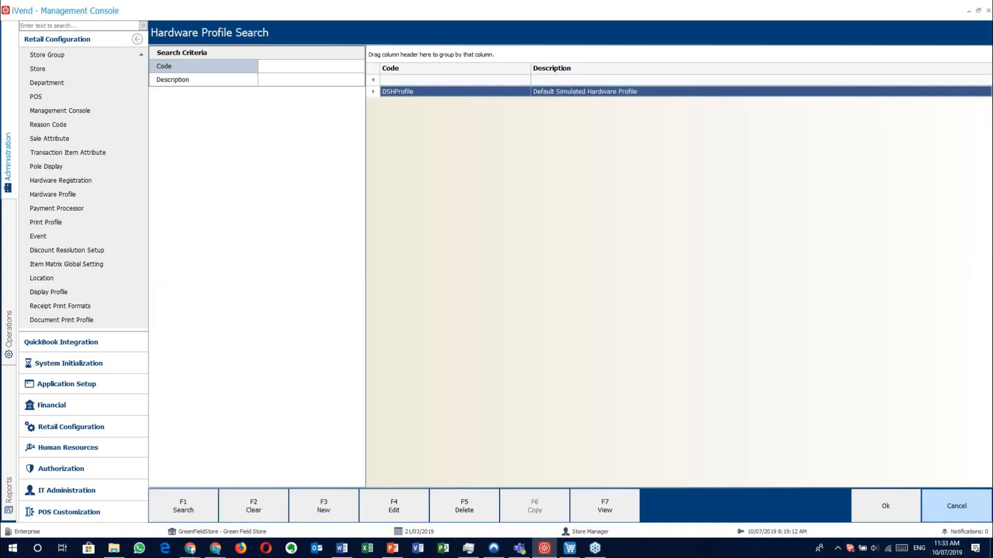
{"action": "left_click", "coordinate": [957, 506]}
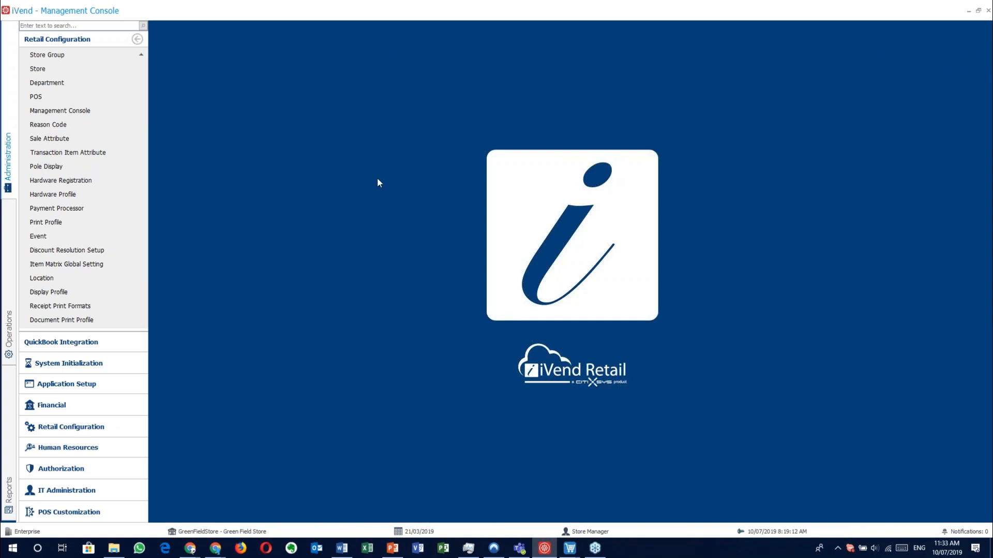
{"action": "left_click", "coordinate": [95, 227]}
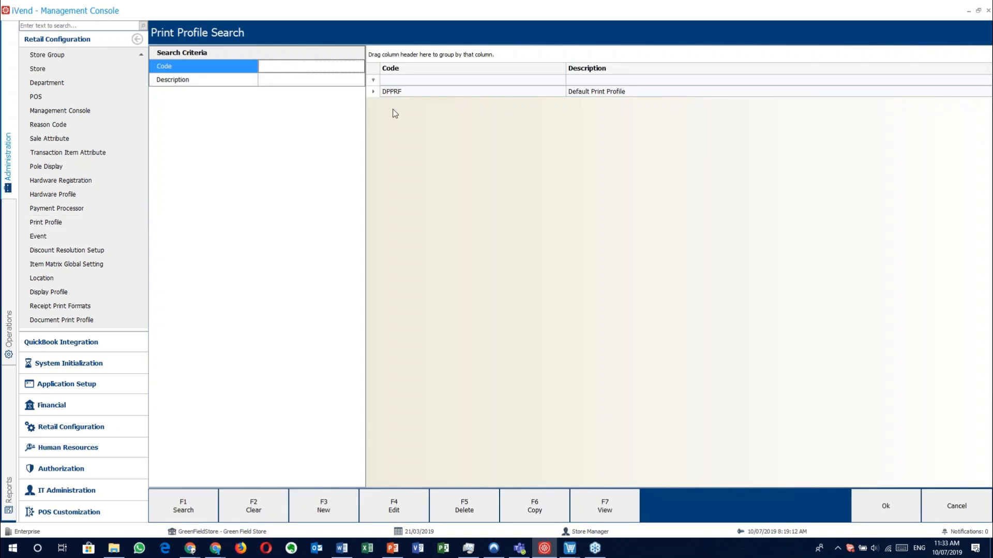
{"action": "left_click", "coordinate": [409, 92]}
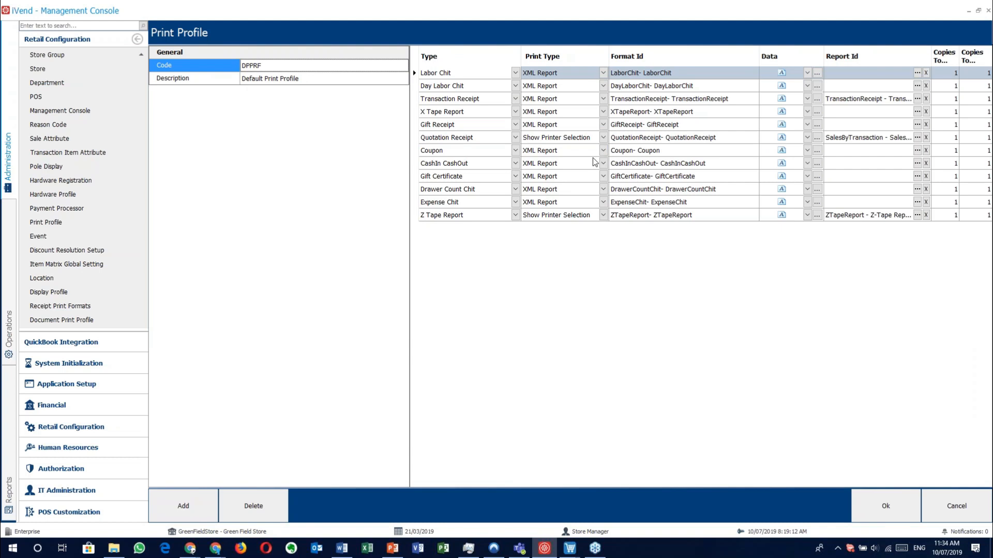
Step: Open the POS record to check its Print Profile assignment, and return to the DPPRF print profile without saving
{"action": "left_click", "coordinate": [73, 109]}
{"action": "left_click", "coordinate": [71, 98]}
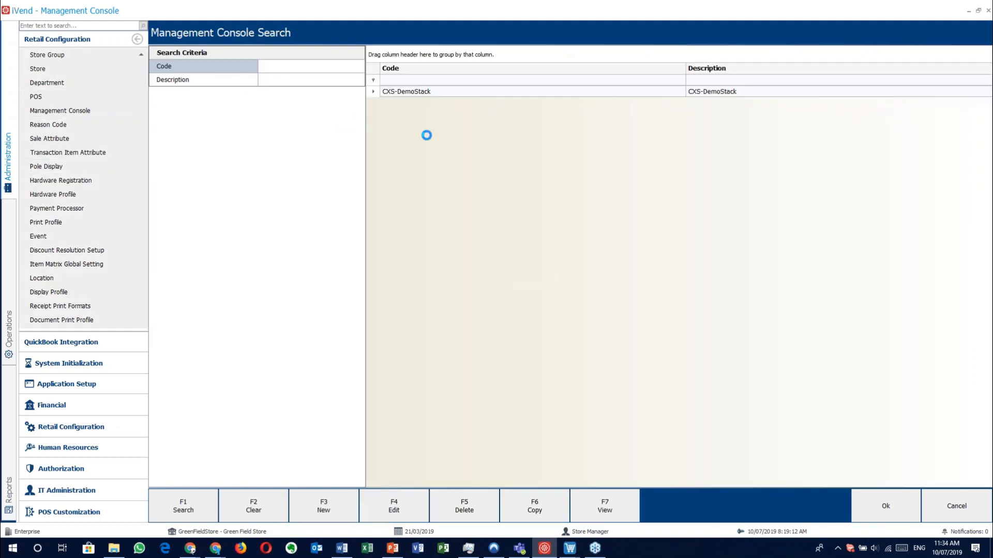
{"action": "double_click", "coordinate": [473, 93]}
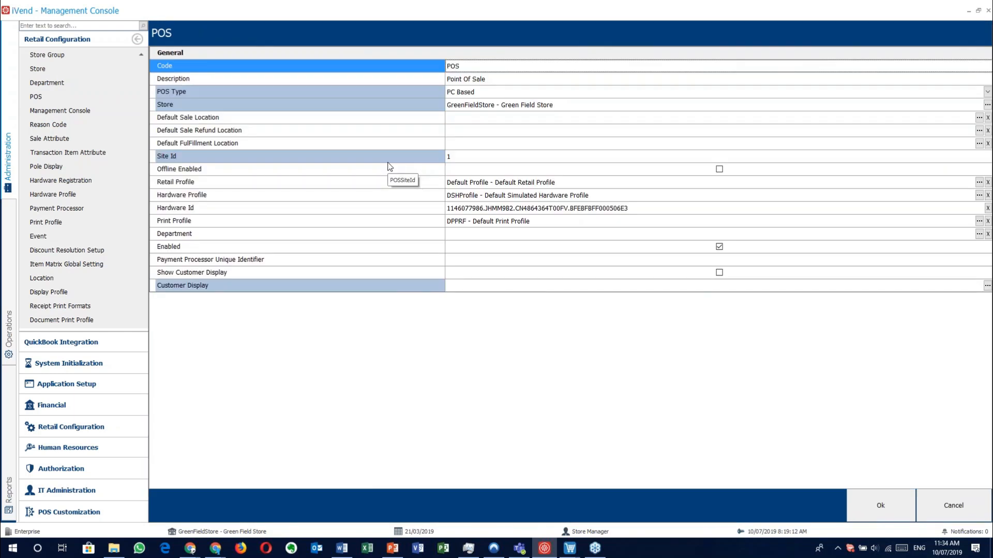
{"action": "left_click", "coordinate": [317, 221]}
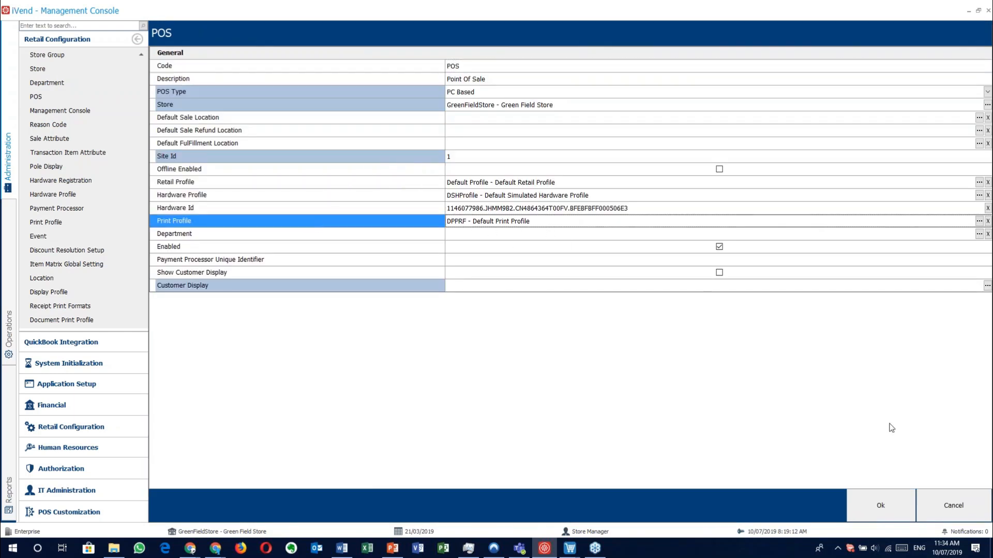
{"action": "left_click", "coordinate": [947, 505]}
{"action": "left_click", "coordinate": [957, 505]}
{"action": "left_click", "coordinate": [957, 505]}
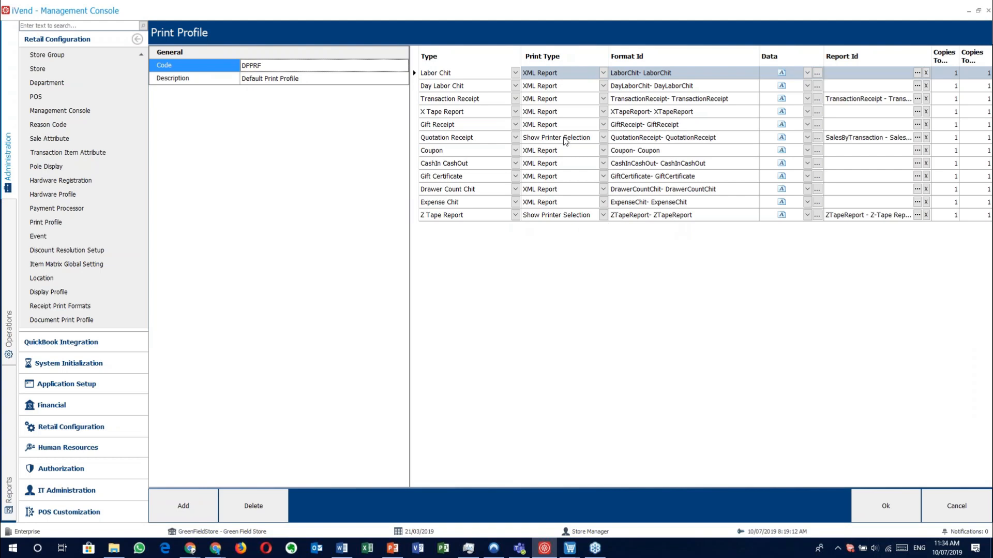
Step: Review the Labor Chit row's print type options, XML receipt data and receipt format lookup, keeping the current settings
{"action": "left_click", "coordinate": [603, 74]}
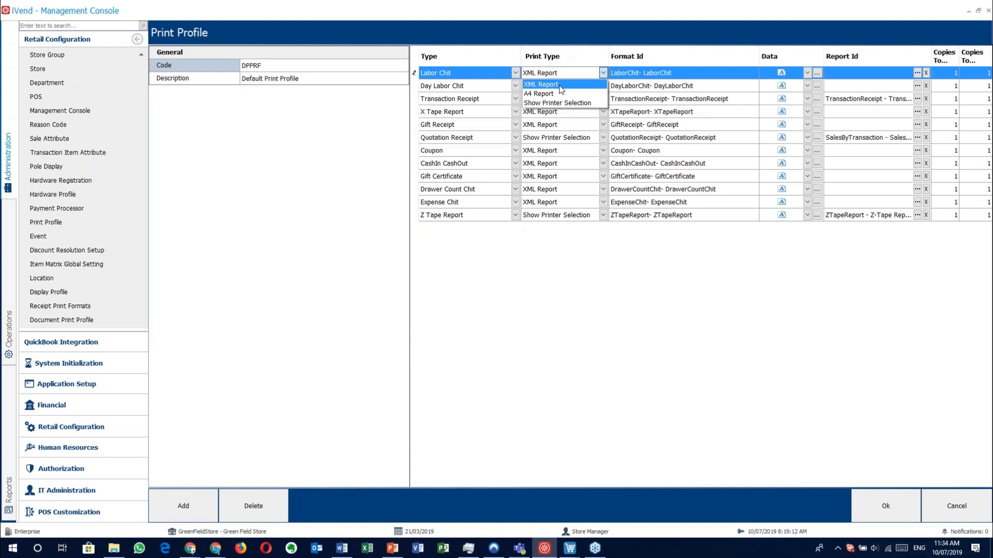
{"action": "left_click", "coordinate": [603, 73]}
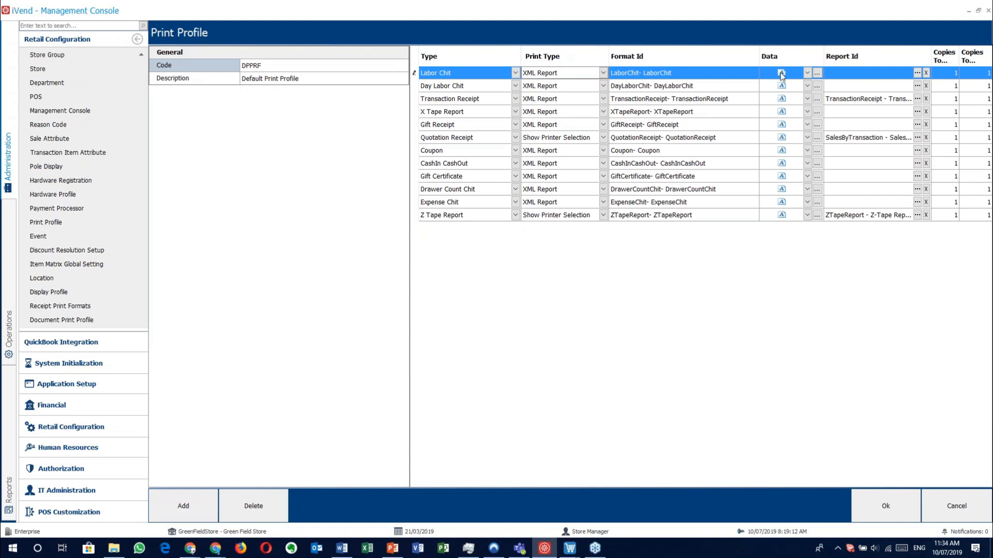
{"action": "left_click", "coordinate": [808, 73]}
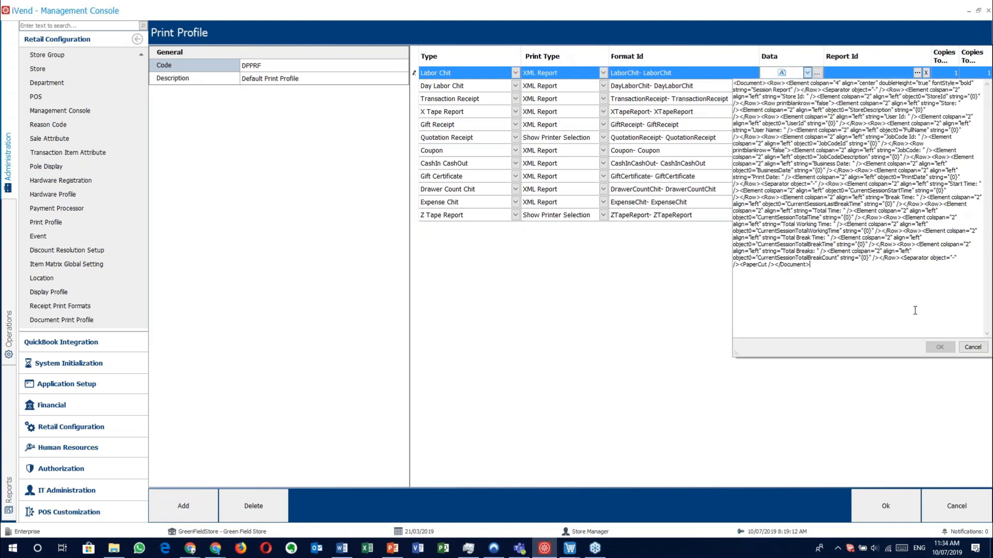
{"action": "left_click", "coordinate": [966, 348]}
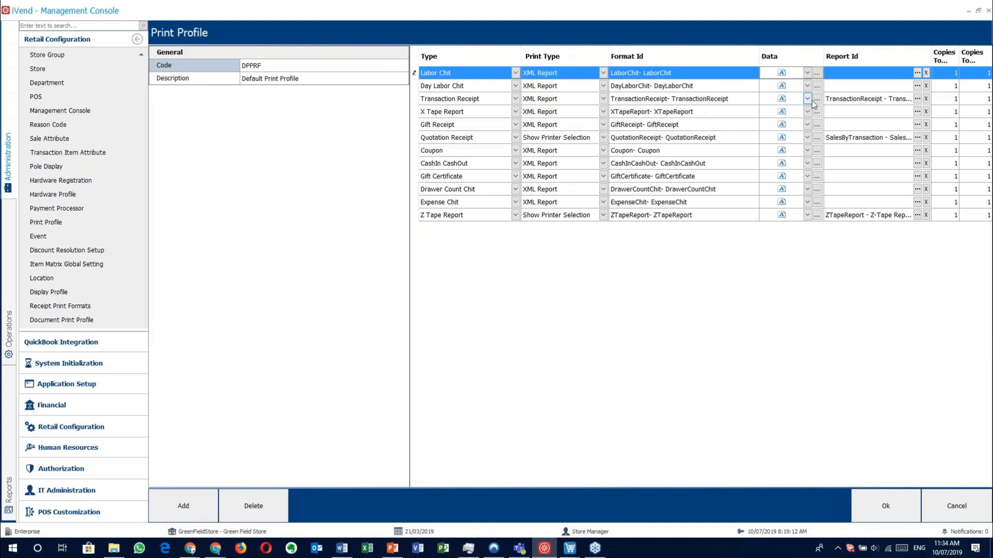
{"action": "left_click", "coordinate": [817, 73]}
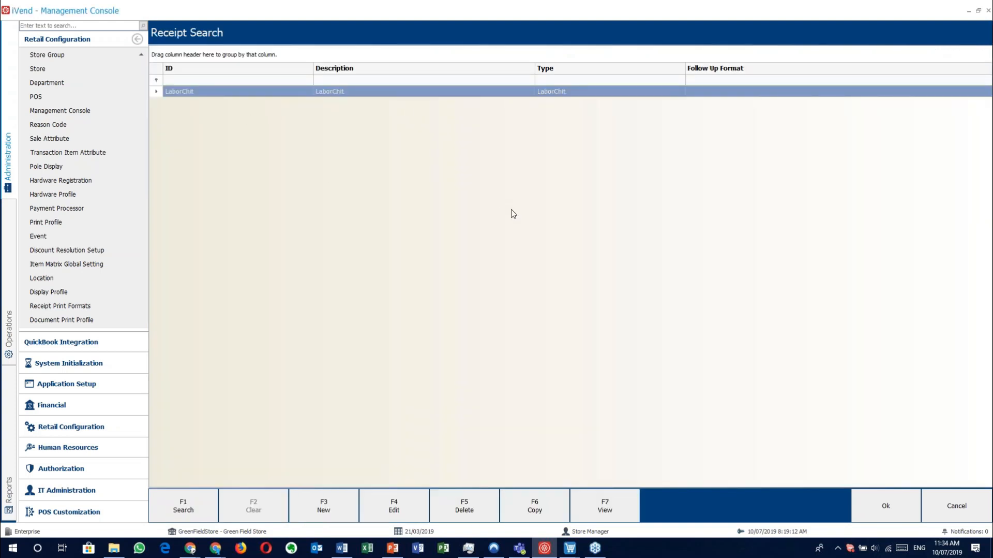
{"action": "left_click", "coordinate": [956, 505]}
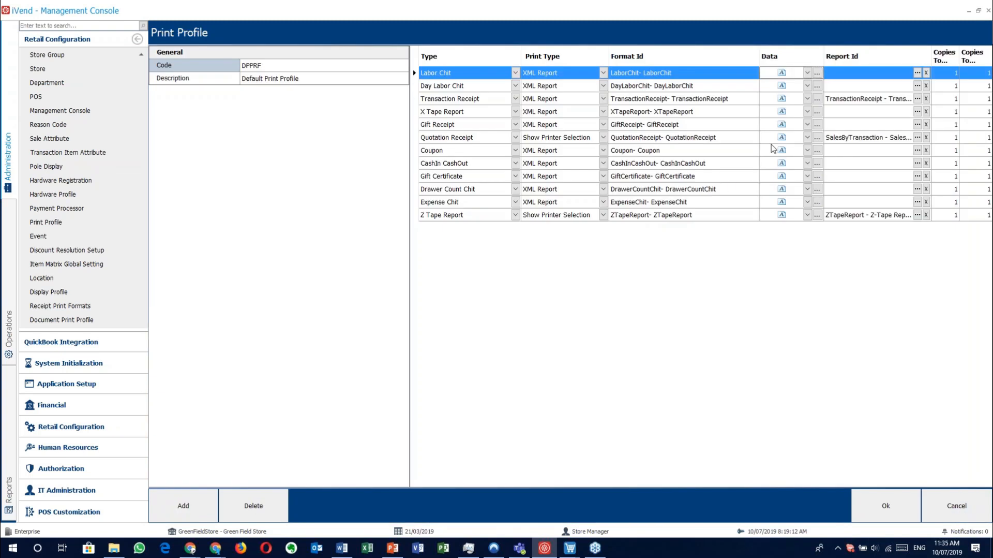
Step: Select the Transaction Receipt row and resize the copies columns to read the Copies To Print and Copies To Re-Print headers
{"action": "left_click", "coordinate": [730, 99]}
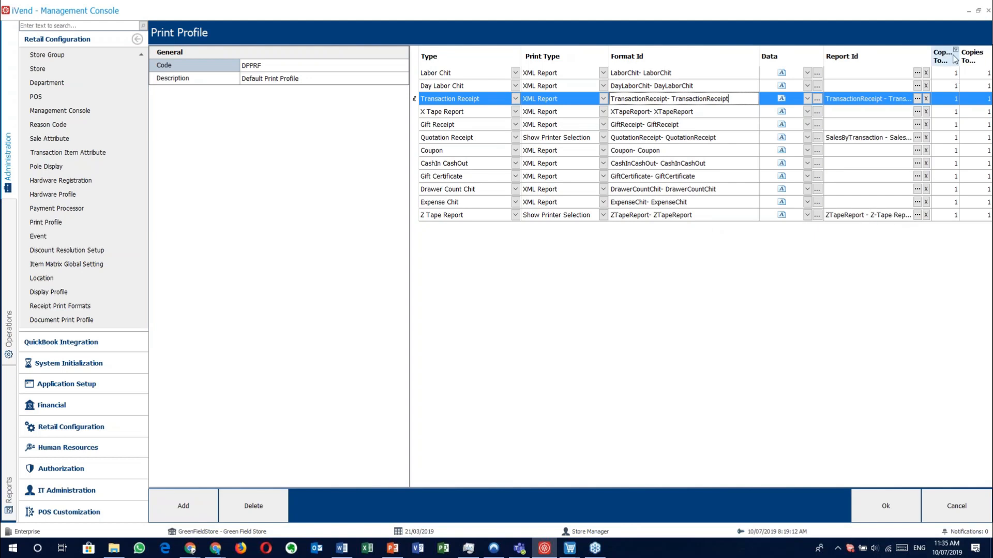
{"action": "double_click", "coordinate": [960, 59]}
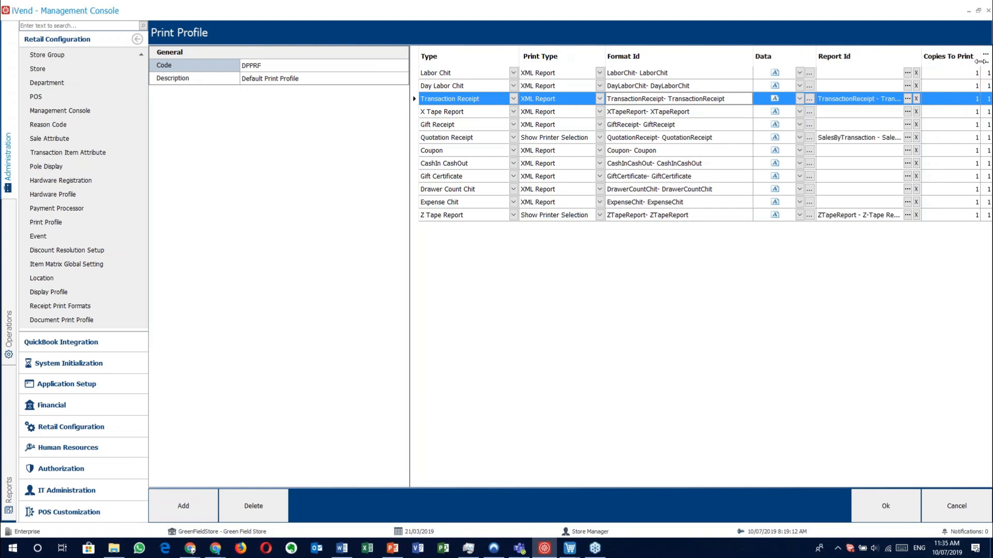
{"action": "left_click_drag", "start_coordinate": [966, 65], "coordinate": [948, 61]}
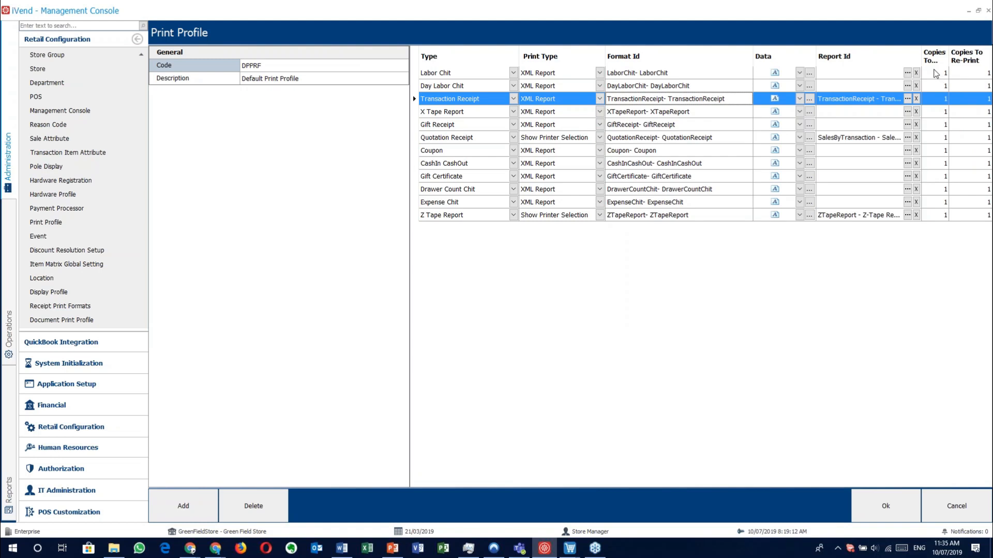
Step: Read the Print Profile help entry on Copies To Print and its valid values, and close the help and the print profile
{"action": "key", "text": "F1"}
{"action": "scroll", "coordinate": [636, 177], "scroll_direction": "down", "scroll_amount": 3}
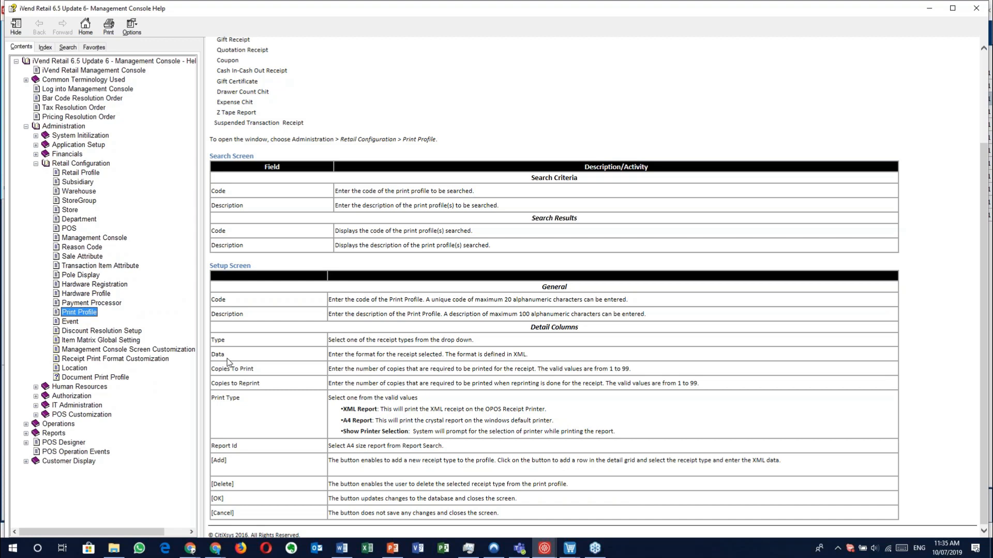
{"action": "double_click", "coordinate": [215, 368]}
{"action": "left_click_drag", "start_coordinate": [261, 371], "coordinate": [315, 374]}
{"action": "left_click_drag", "start_coordinate": [355, 369], "coordinate": [477, 366]}
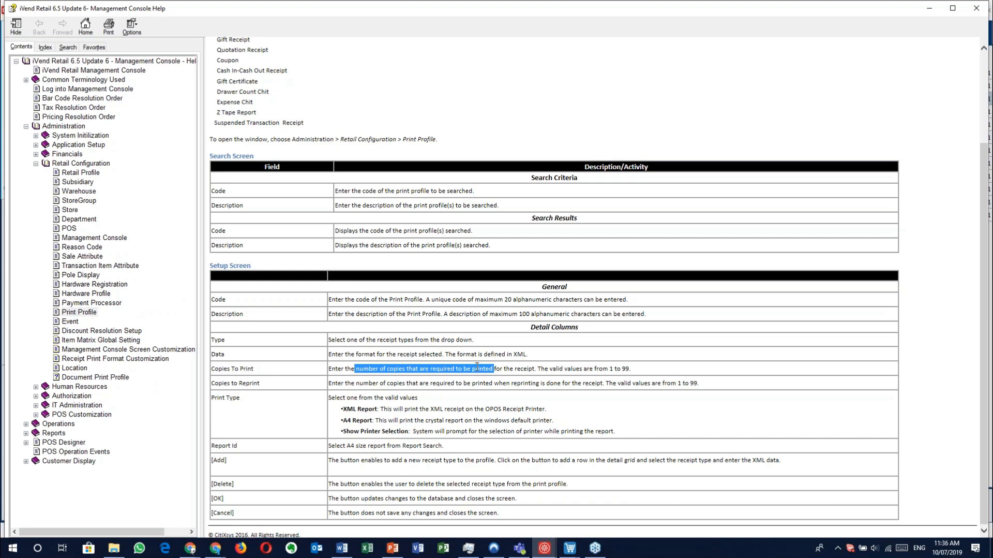
{"action": "left_click_drag", "start_coordinate": [538, 369], "coordinate": [664, 367]}
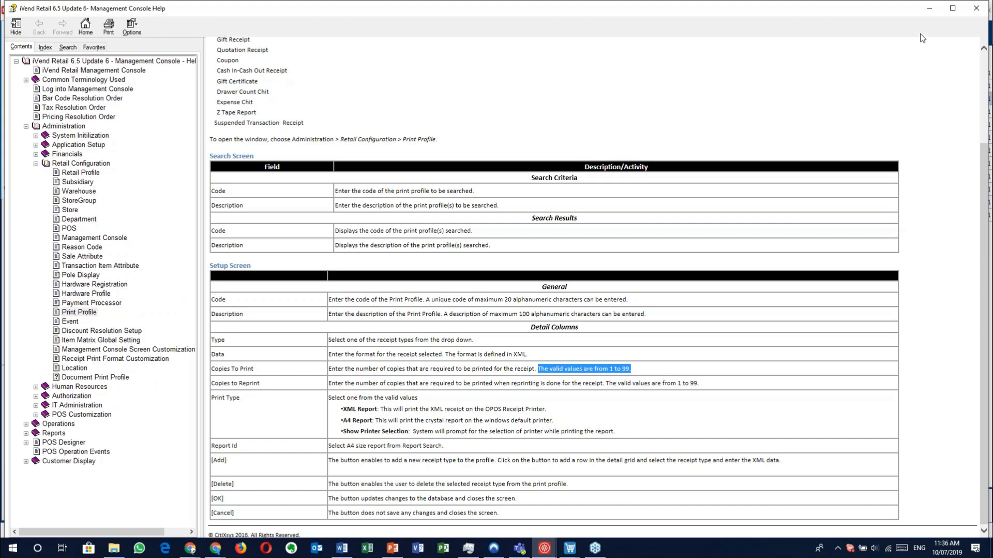
{"action": "left_click", "coordinate": [977, 8]}
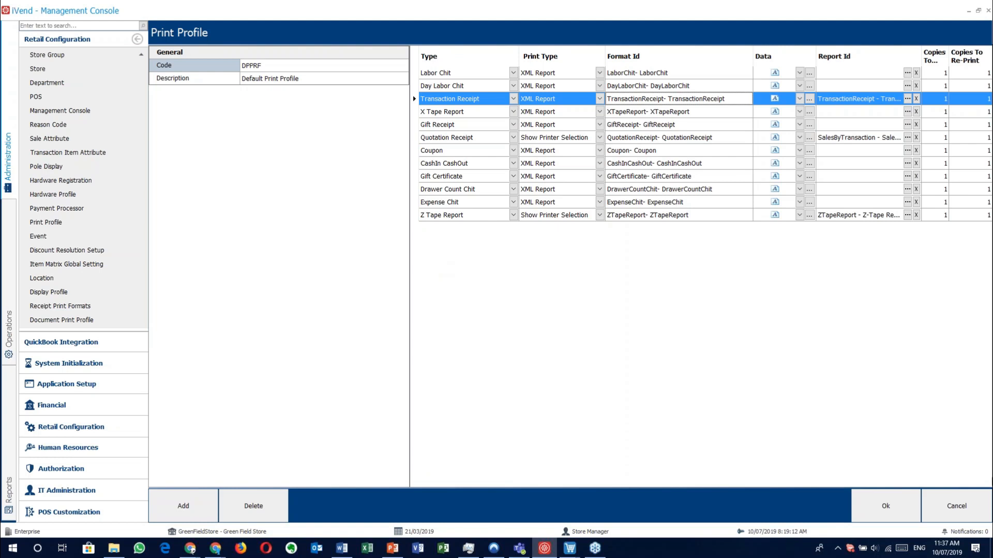
{"action": "left_click", "coordinate": [971, 509]}
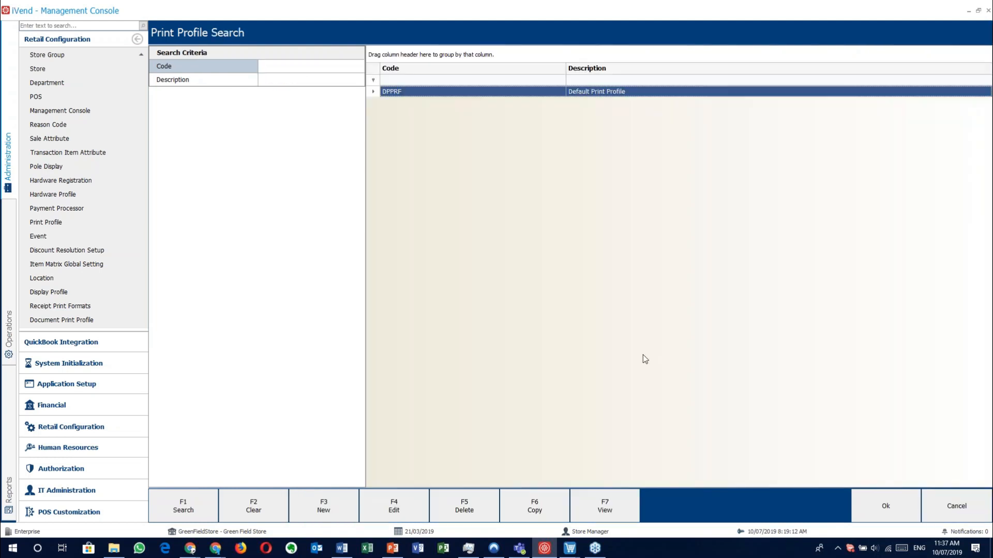
{"action": "left_click", "coordinate": [973, 512]}
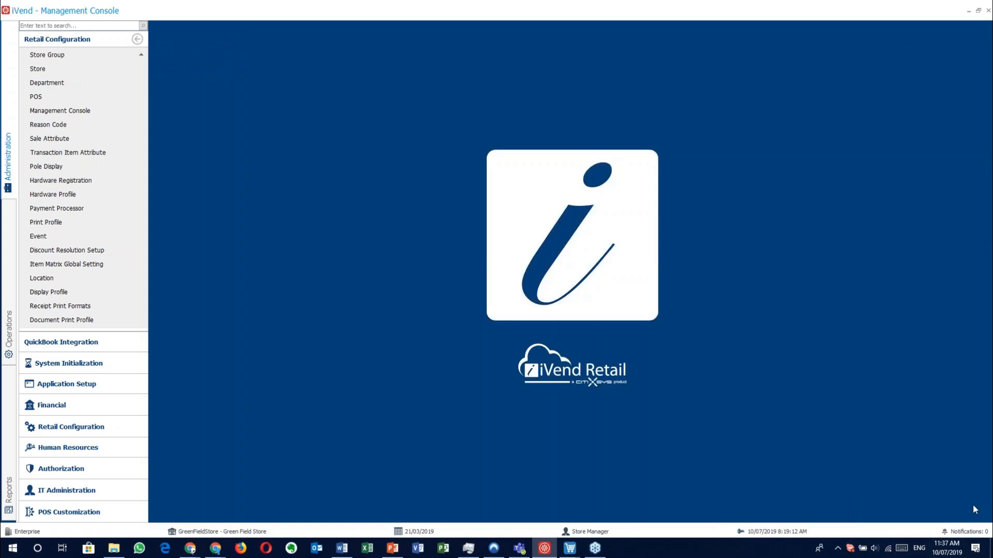
Step: Open a new Event record to review its date, time and Store Applicable settings, and cancel it without saving
{"action": "left_click", "coordinate": [77, 235]}
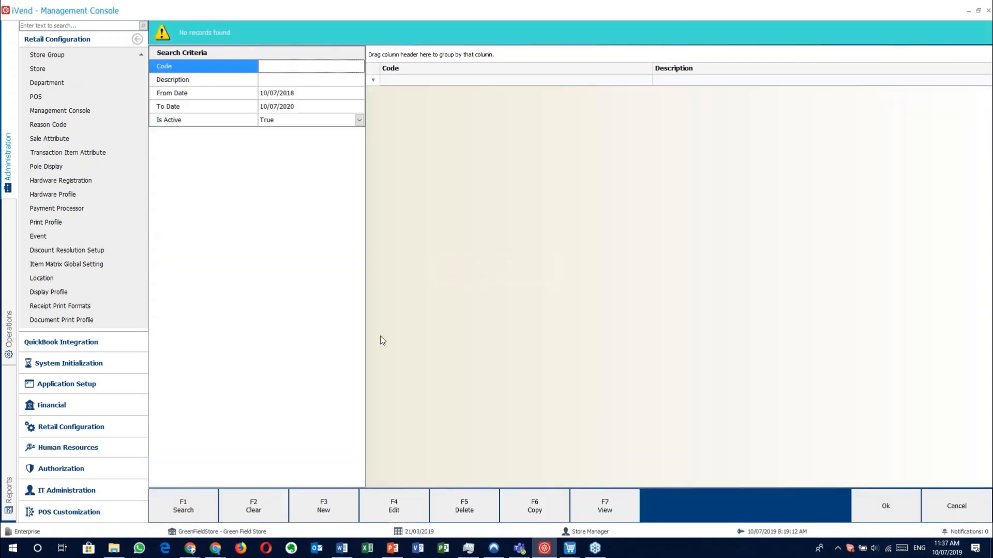
{"action": "left_click", "coordinate": [321, 507]}
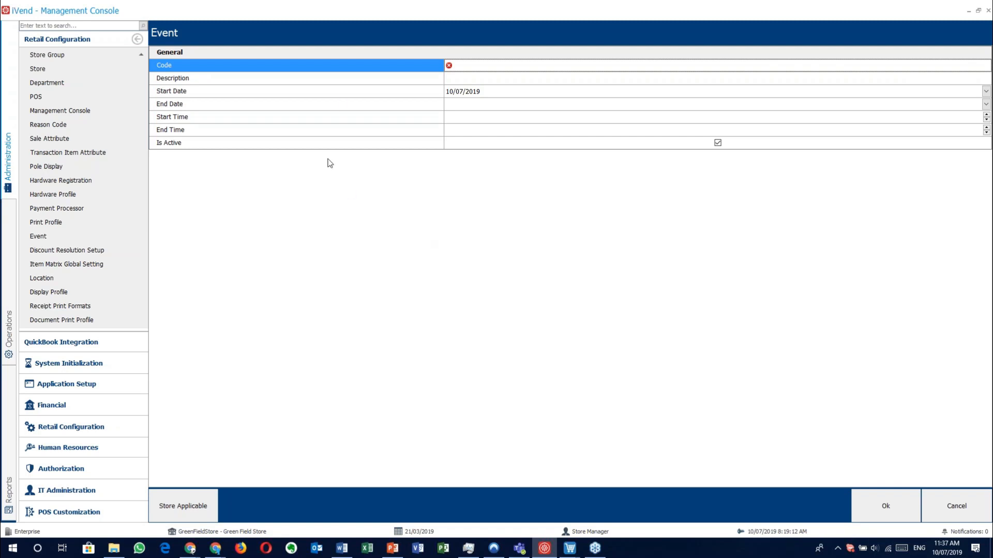
{"action": "left_click", "coordinate": [210, 503]}
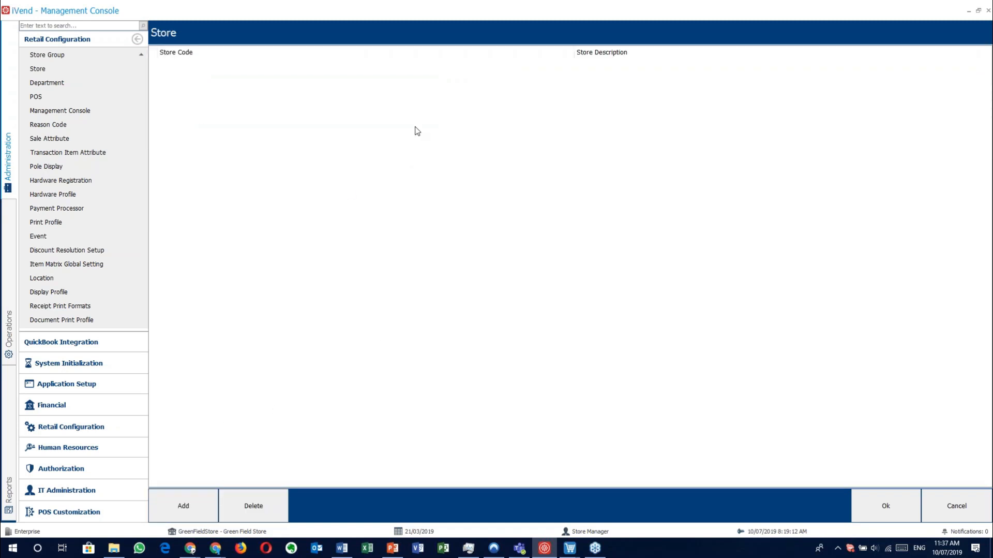
{"action": "left_click", "coordinate": [945, 505]}
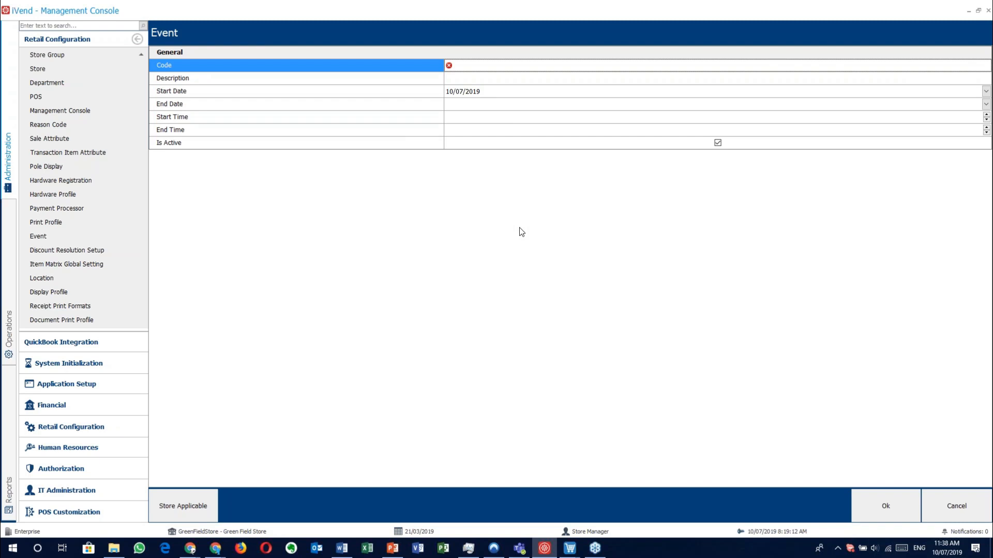
{"action": "left_click", "coordinate": [957, 506]}
{"action": "left_click", "coordinate": [957, 505]}
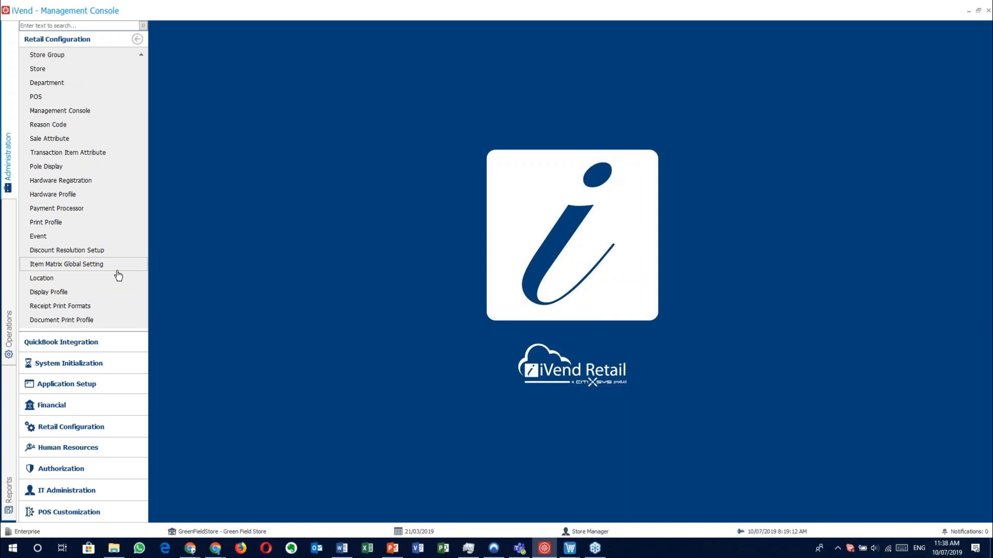
Step: Review the Discount Resolution Setup groups and relations, close it unsaved, and open Item Matrix Global Setting
{"action": "left_click", "coordinate": [68, 251]}
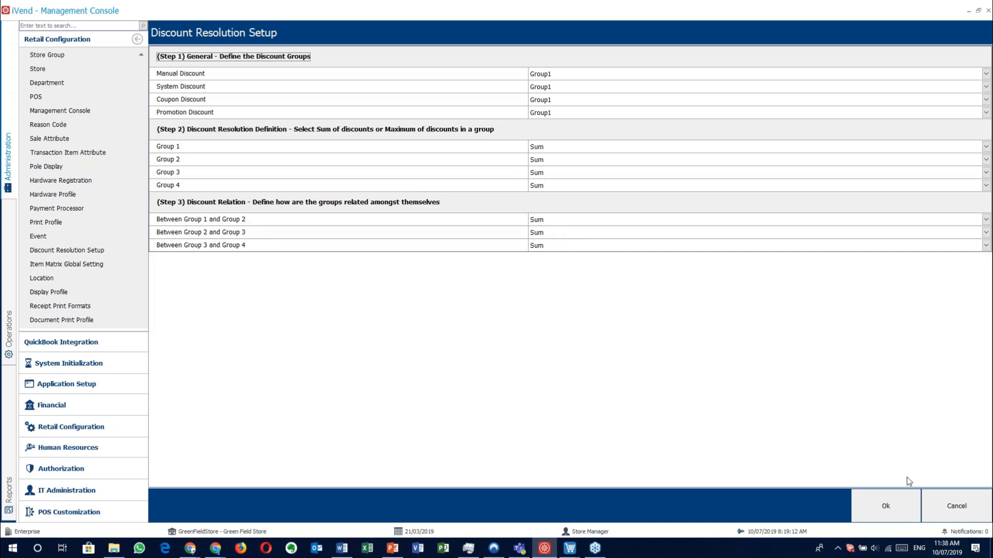
{"action": "left_click", "coordinate": [956, 505]}
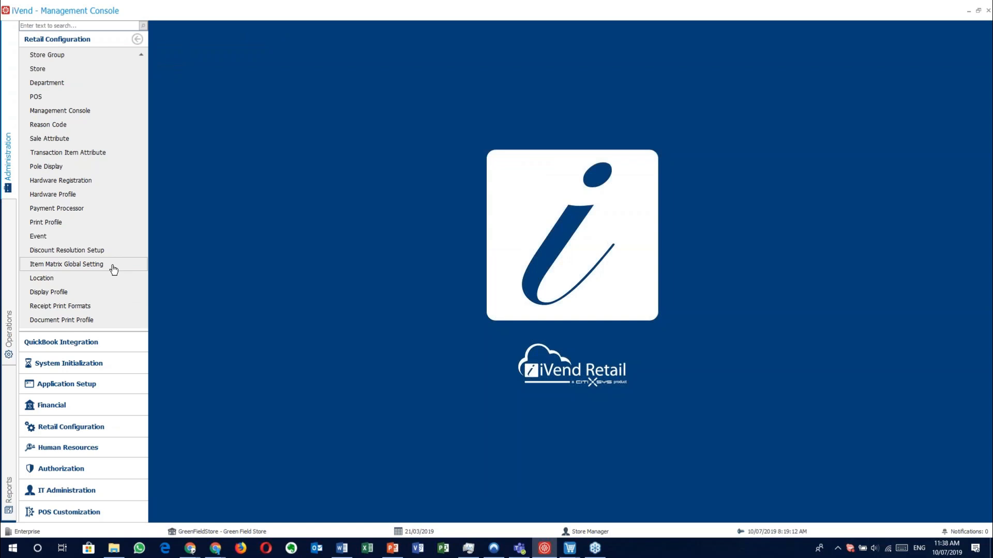
{"action": "left_click", "coordinate": [114, 267]}
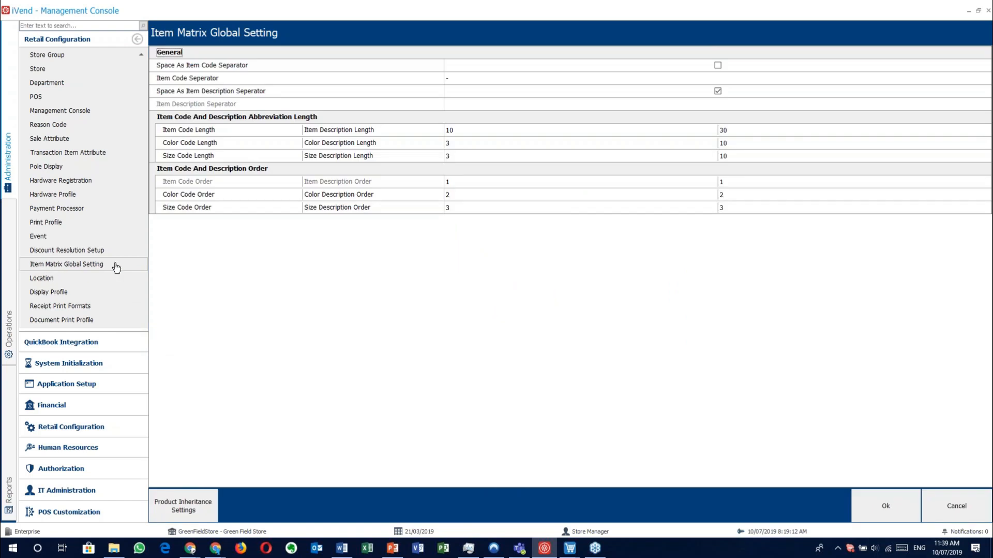
Step: Switch to iVend Retail Point of Sale and search the products by the description "apex"
{"action": "left_click", "coordinate": [570, 552]}
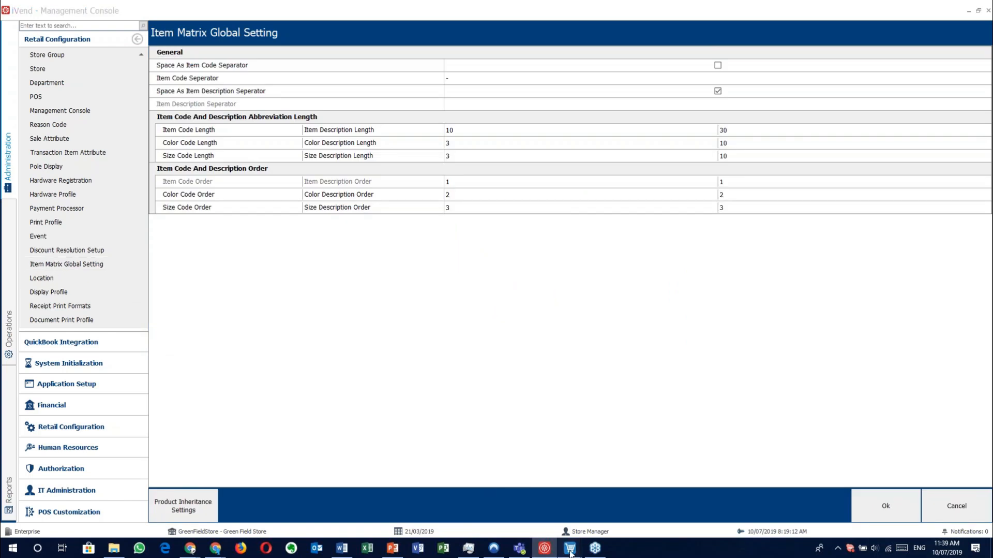
{"action": "left_click", "coordinate": [493, 505]}
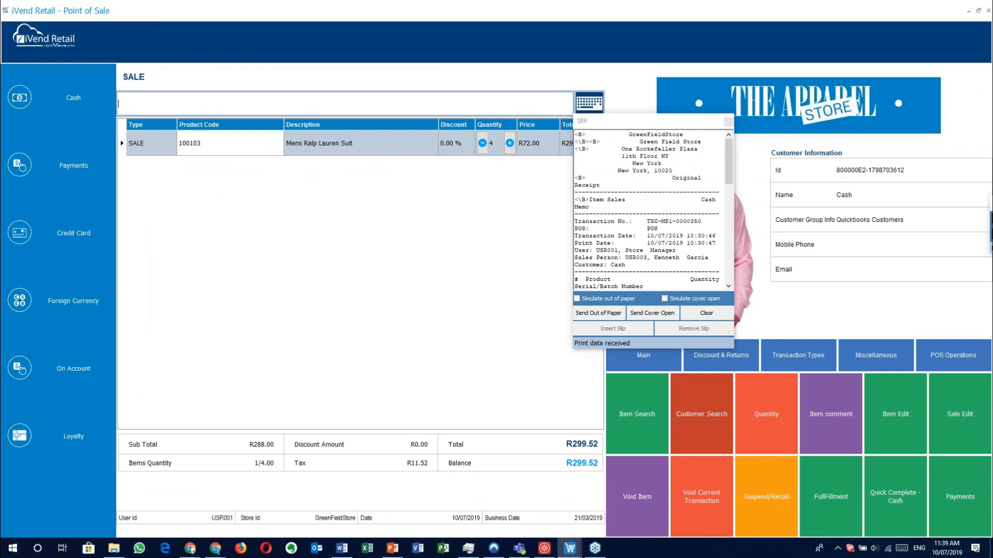
{"action": "key", "text": "Return"}
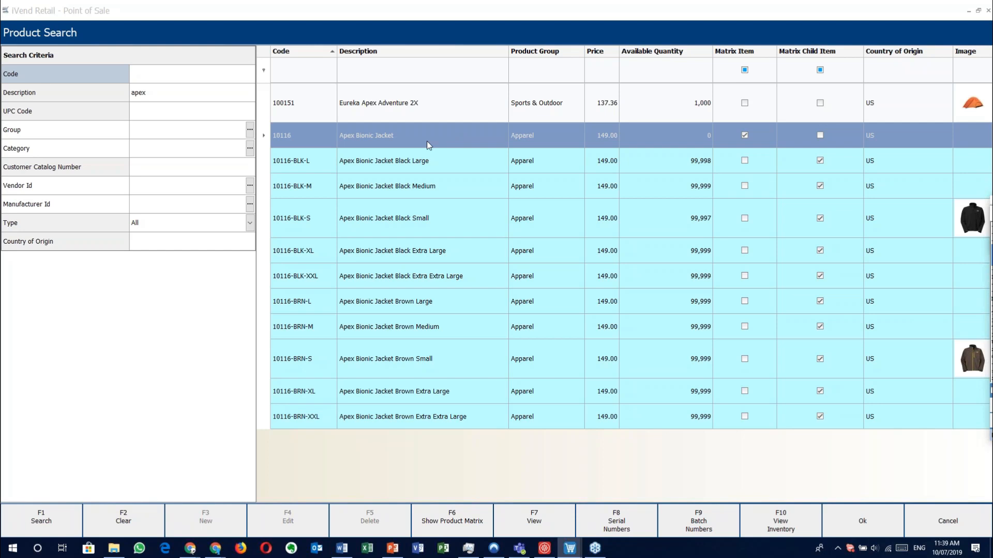
Step: Compare the Apex Bionic Jacket variant codes and descriptions with the item code and description separator settings in iVend Management Console
{"action": "left_click_drag", "start_coordinate": [390, 172], "coordinate": [443, 414]}
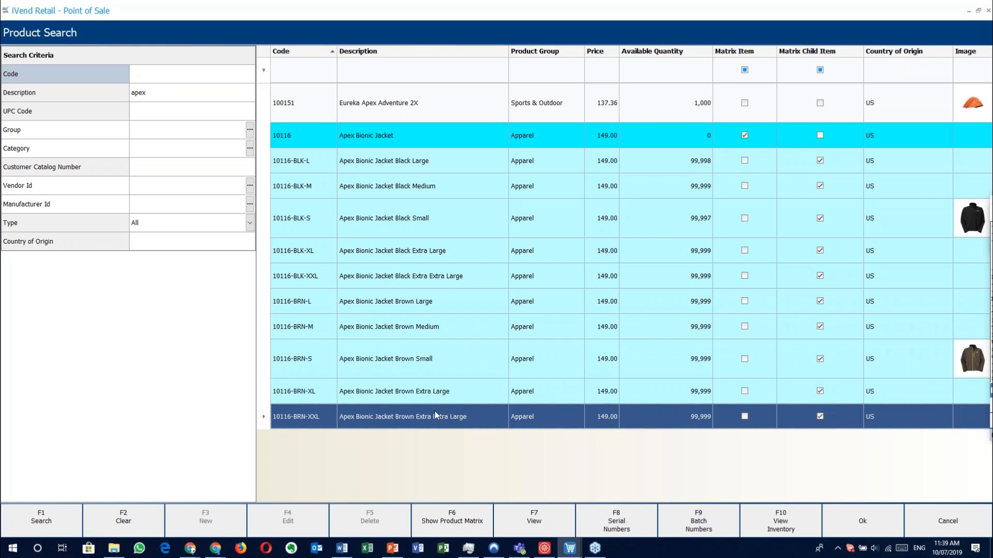
{"action": "key", "text": "alt+Tab"}
{"action": "key", "text": "alt+Tab"}
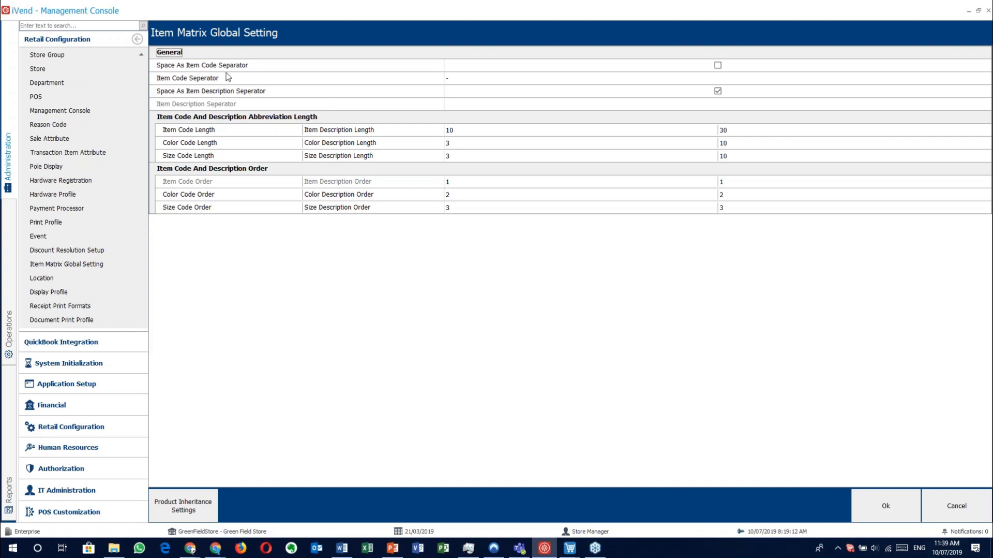
{"action": "left_click", "coordinate": [290, 81]}
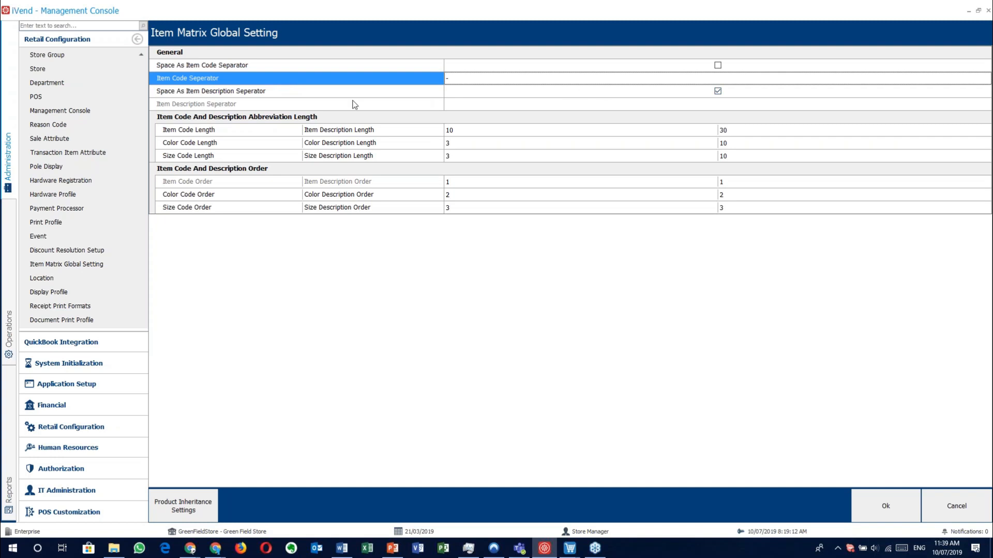
{"action": "left_click", "coordinate": [294, 93]}
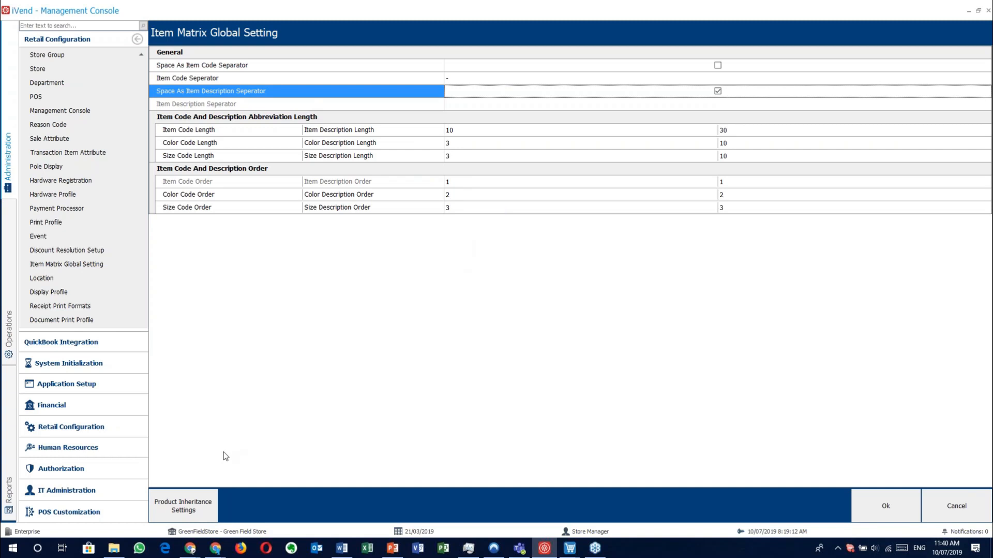
Step: Review the item matrix product inheritance settings for creation and update, and close them and Item Matrix Global Setting without saving
{"action": "left_click", "coordinate": [207, 501]}
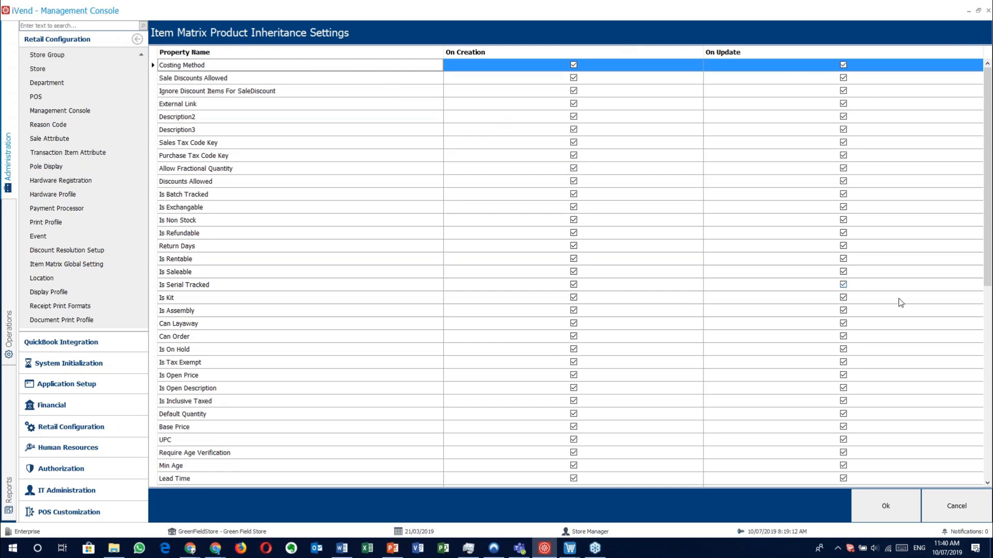
{"action": "left_click", "coordinate": [970, 506]}
{"action": "left_click", "coordinate": [971, 506]}
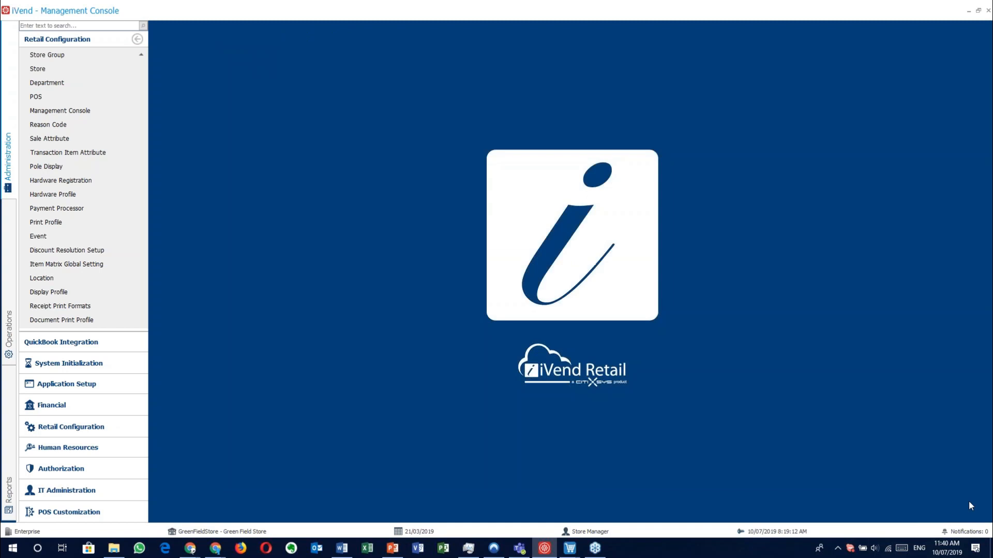
Step: Open the Display Profile list, search the inventory products, and open product 100103 Mens Ralp Lauren Suit to view its inventory
{"action": "left_click", "coordinate": [104, 296]}
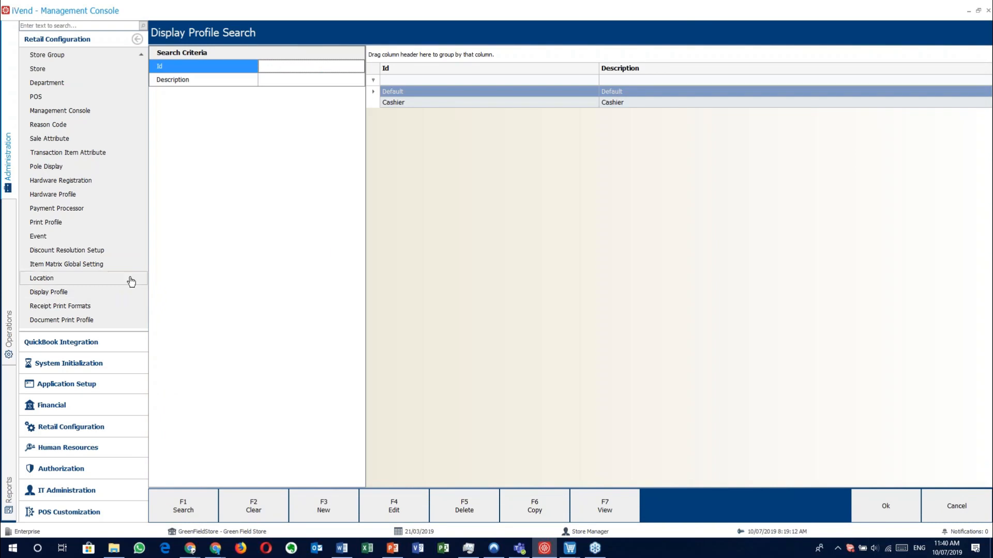
{"action": "left_click", "coordinate": [9, 327]}
{"action": "left_click", "coordinate": [66, 452]}
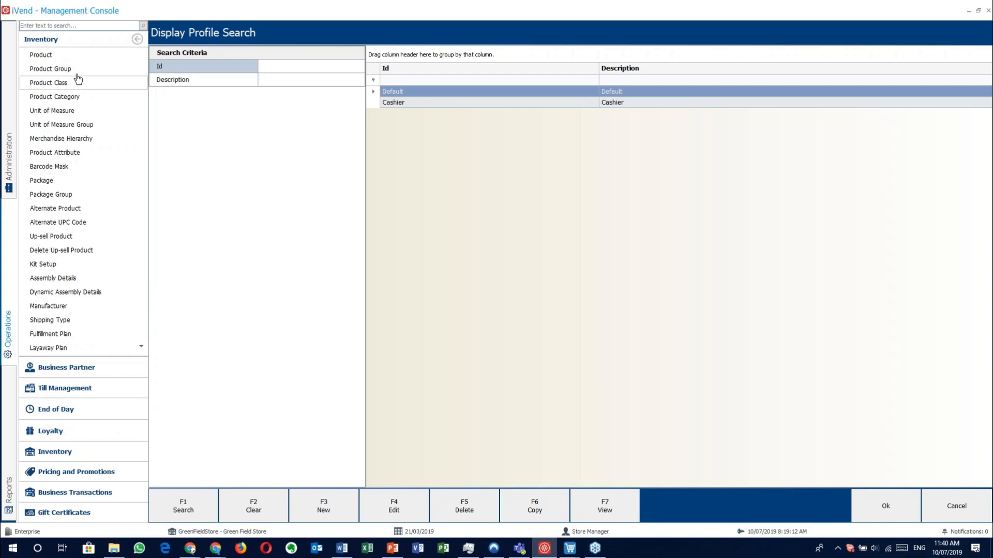
{"action": "left_click", "coordinate": [42, 55]}
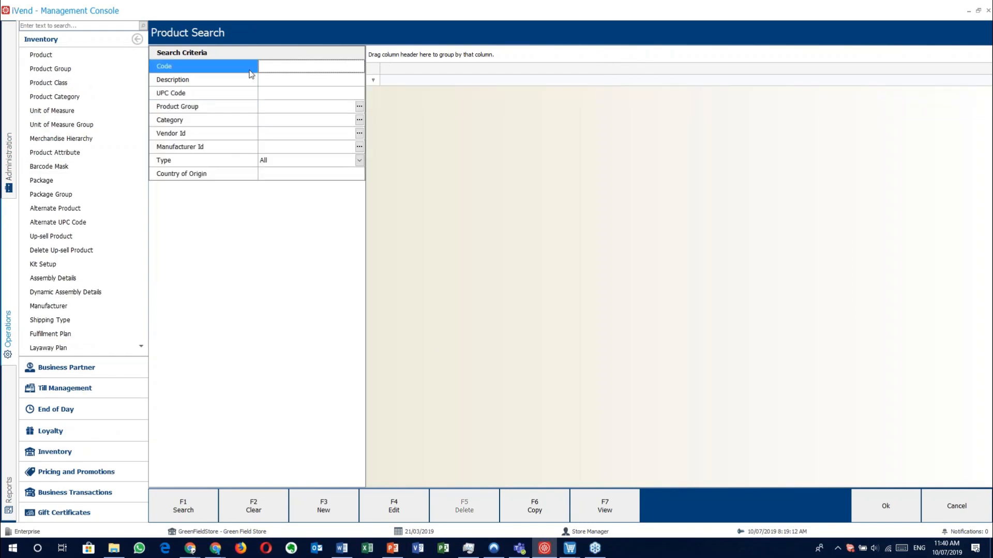
{"action": "left_click", "coordinate": [182, 505]}
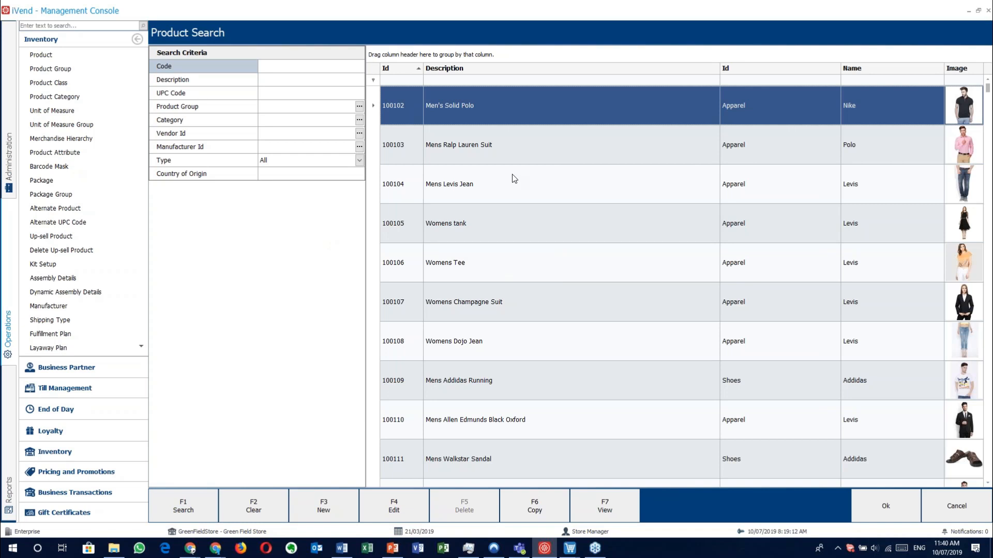
{"action": "double_click", "coordinate": [515, 158]}
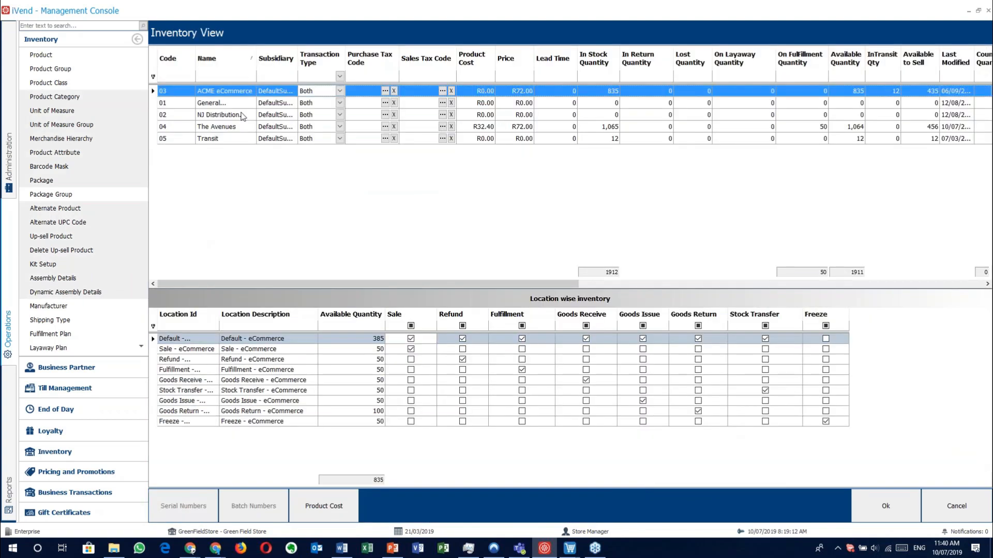
Step: Switch to iVend Retail Point of Sale, view the inventory of jacket 10116-BRN-XXL, and close it and the product search
{"action": "mouse_move", "coordinate": [569, 548]}
{"action": "left_click", "coordinate": [473, 504]}
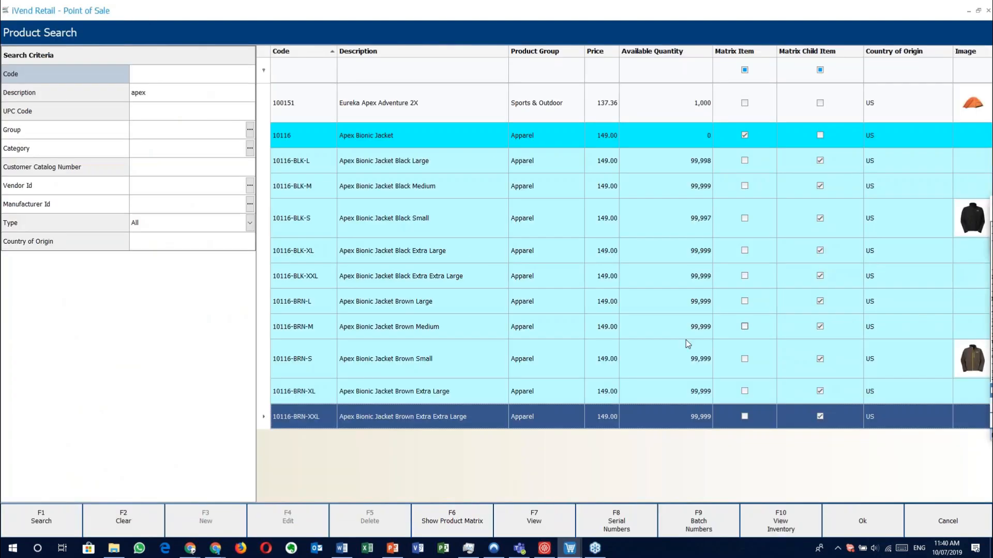
{"action": "left_click", "coordinate": [790, 534]}
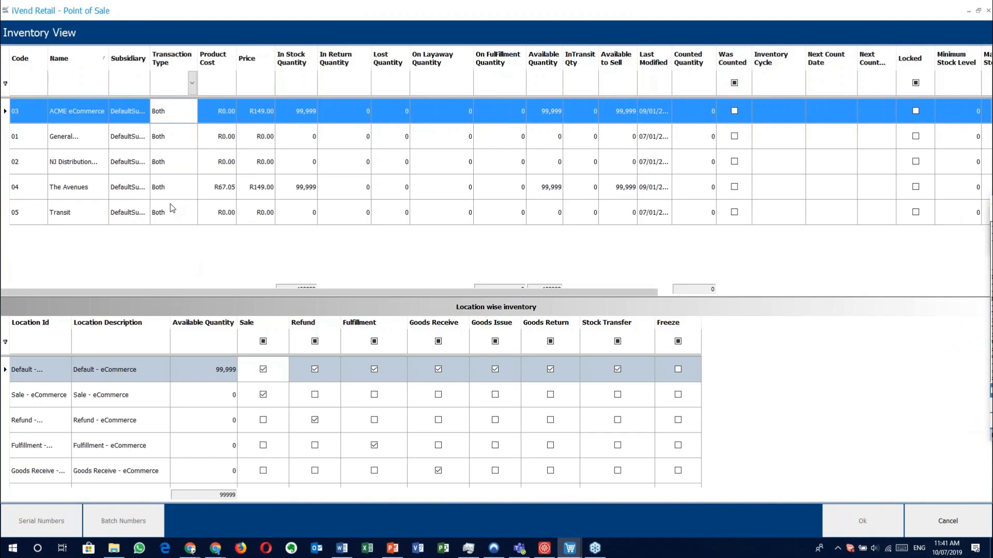
{"action": "left_click", "coordinate": [952, 523]}
{"action": "left_click", "coordinate": [952, 524]}
Step: Look up the warehouse and location inventory of the Mens Ralp Lauren Suit sale line, closing and reopening the view
{"action": "left_click", "coordinate": [376, 149]}
{"action": "left_click", "coordinate": [888, 366]}
{"action": "left_click", "coordinate": [953, 503]}
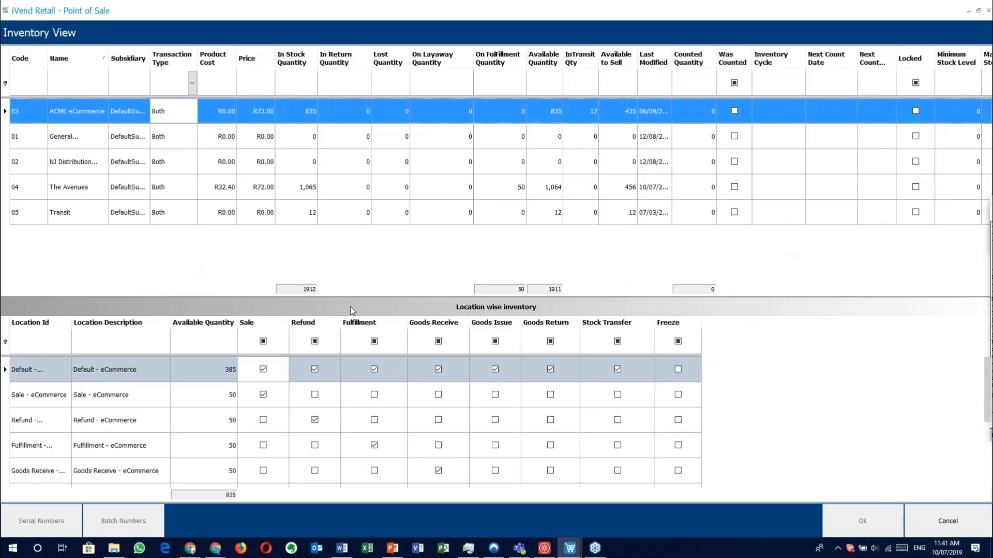
{"action": "left_click", "coordinate": [942, 522]}
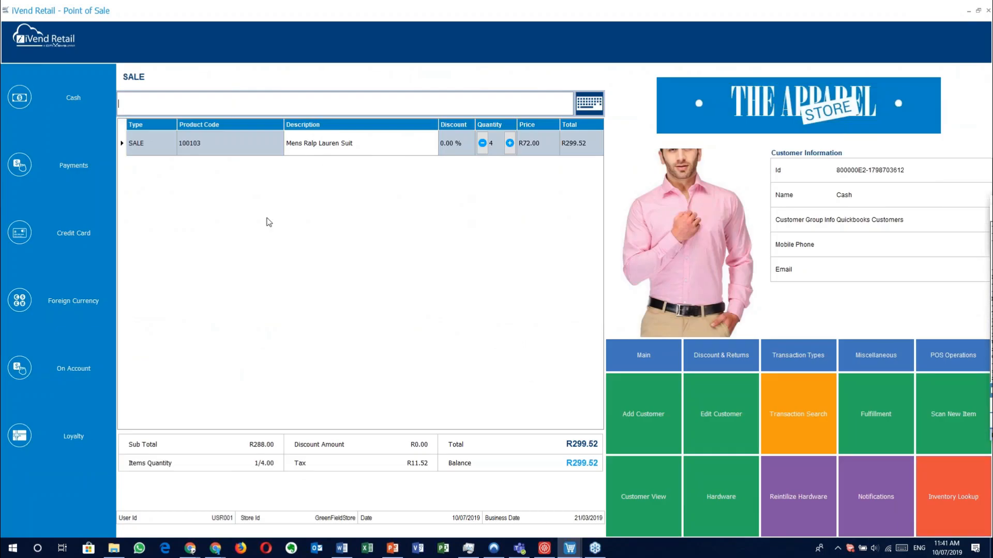
{"action": "left_click", "coordinate": [950, 499]}
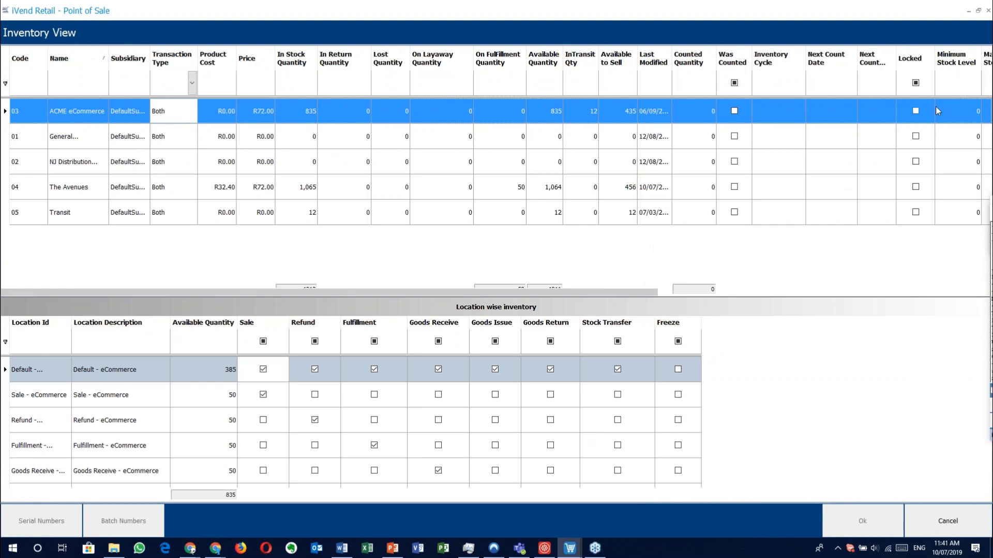
Step: Return to iVend Management Console and hide the Product Cost, Lead Time and In Return Quantity columns in the Inventory View
{"action": "left_click", "coordinate": [545, 548]}
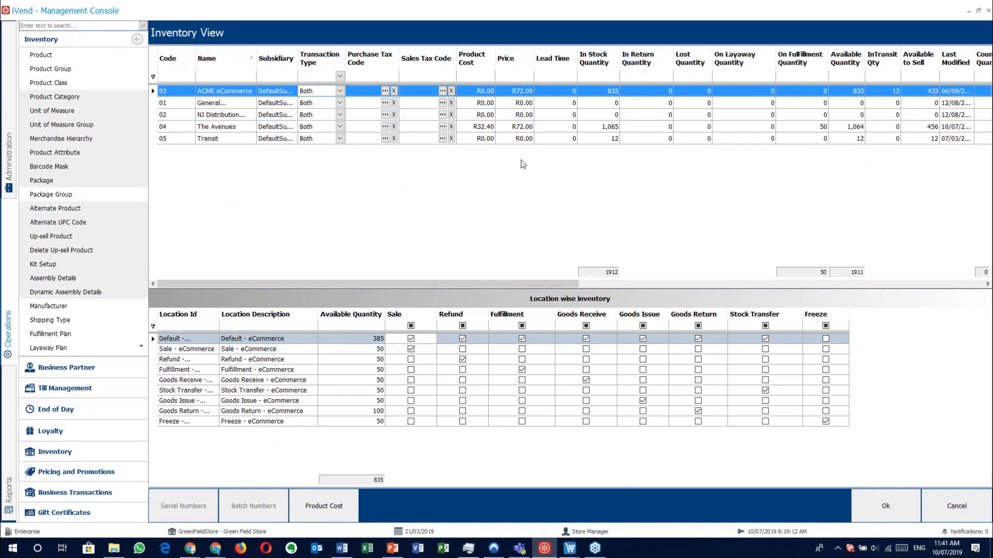
{"action": "right_click", "coordinate": [469, 59]}
{"action": "mouse_move", "coordinate": [517, 195]}
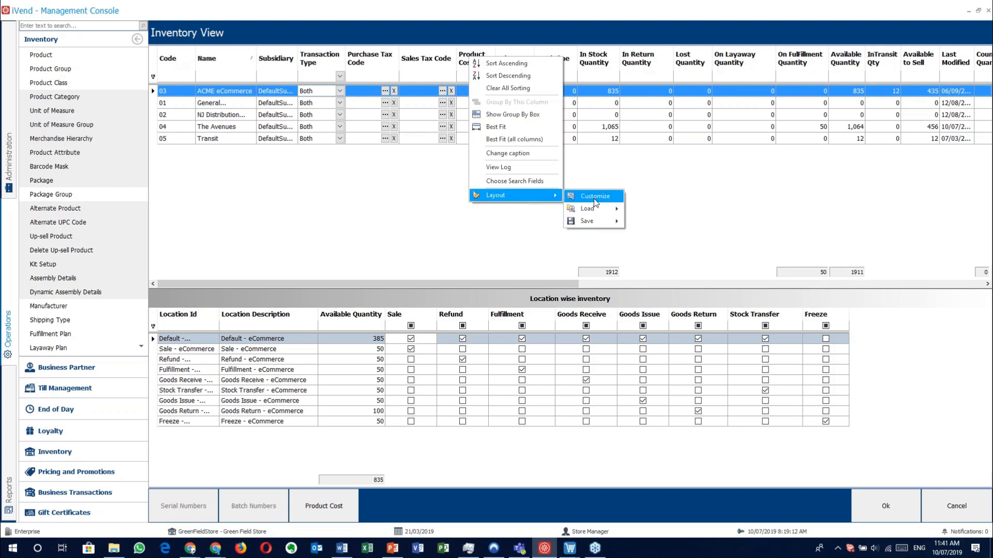
{"action": "left_click", "coordinate": [590, 195]}
{"action": "left_click_drag", "start_coordinate": [489, 63], "coordinate": [929, 400]}
{"action": "left_click_drag", "start_coordinate": [516, 59], "coordinate": [591, 140]}
{"action": "left_click_drag", "start_coordinate": [569, 60], "coordinate": [954, 434]}
Step: Load the Cashier layout for the upper Inventory View grid and close the column customization window
{"action": "right_click", "coordinate": [561, 60]}
{"action": "mouse_move", "coordinate": [607, 203]}
{"action": "mouse_move", "coordinate": [688, 223]}
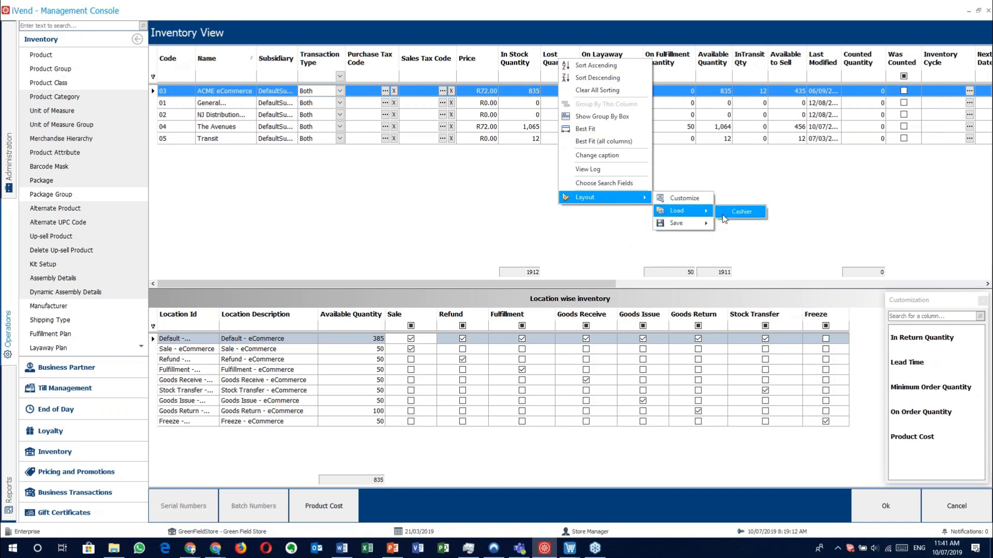
{"action": "left_click", "coordinate": [760, 213]}
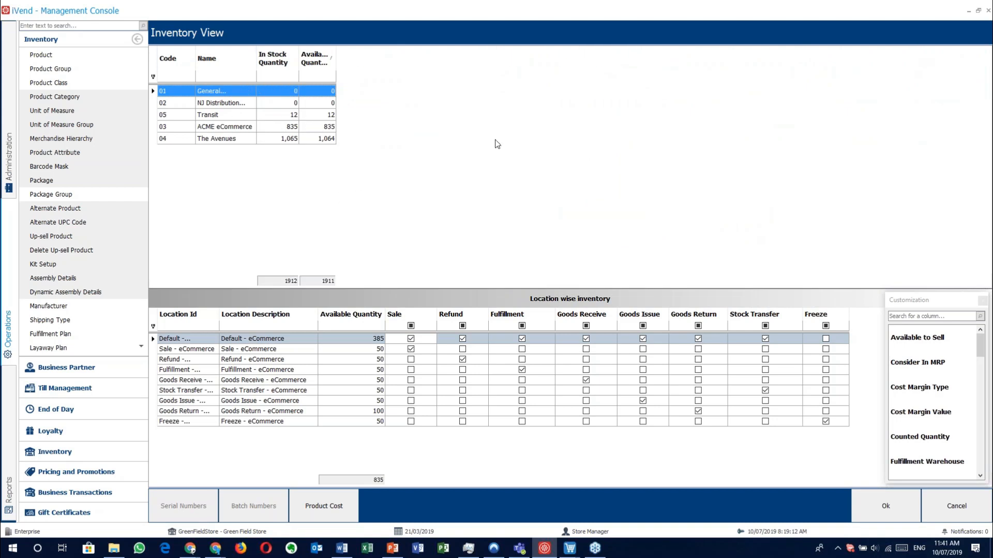
{"action": "left_click_drag", "start_coordinate": [954, 304], "coordinate": [600, 210]}
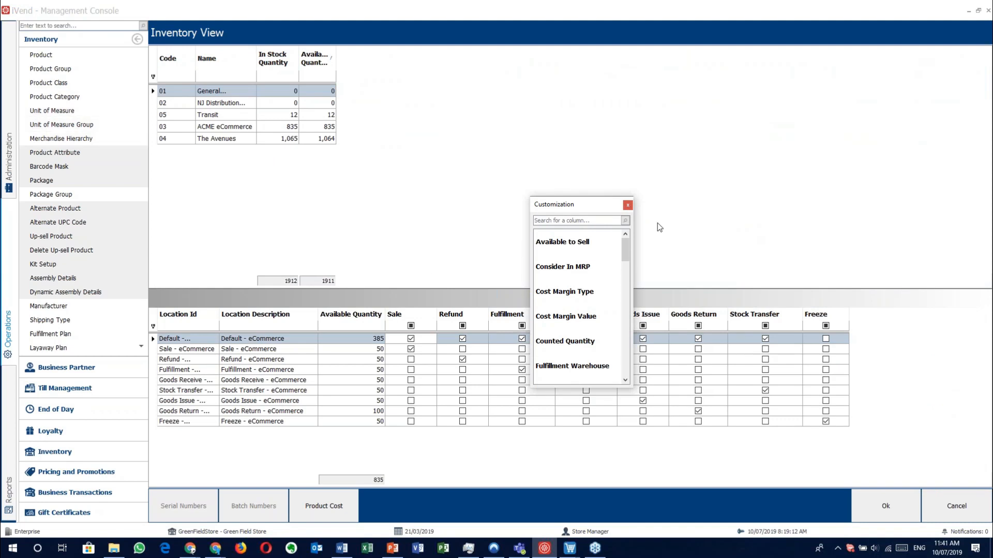
{"action": "left_click", "coordinate": [627, 205]}
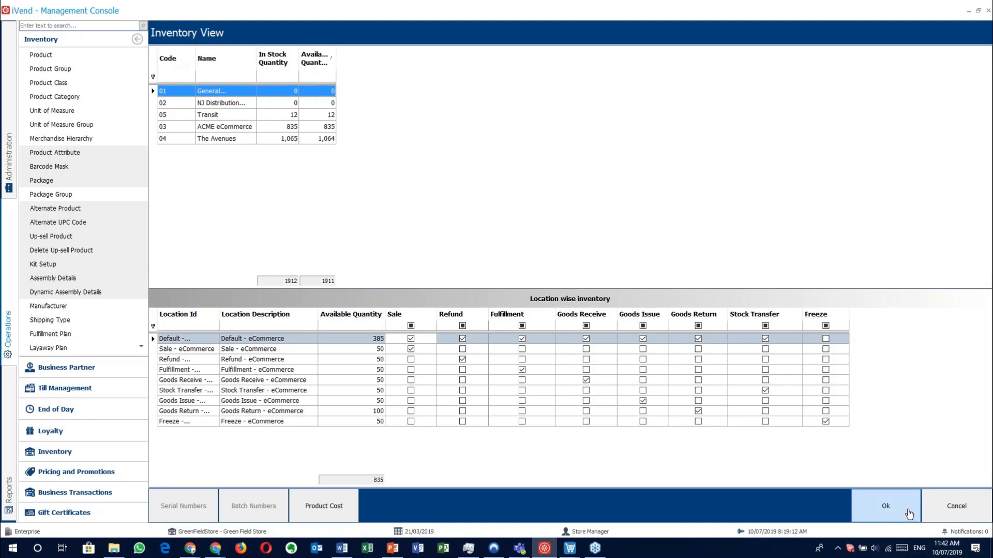
Step: Close the Inventory View, product 100103 and the product search without saving, and return to the Retail Configuration options
{"action": "left_click", "coordinate": [954, 508]}
{"action": "left_click", "coordinate": [952, 509]}
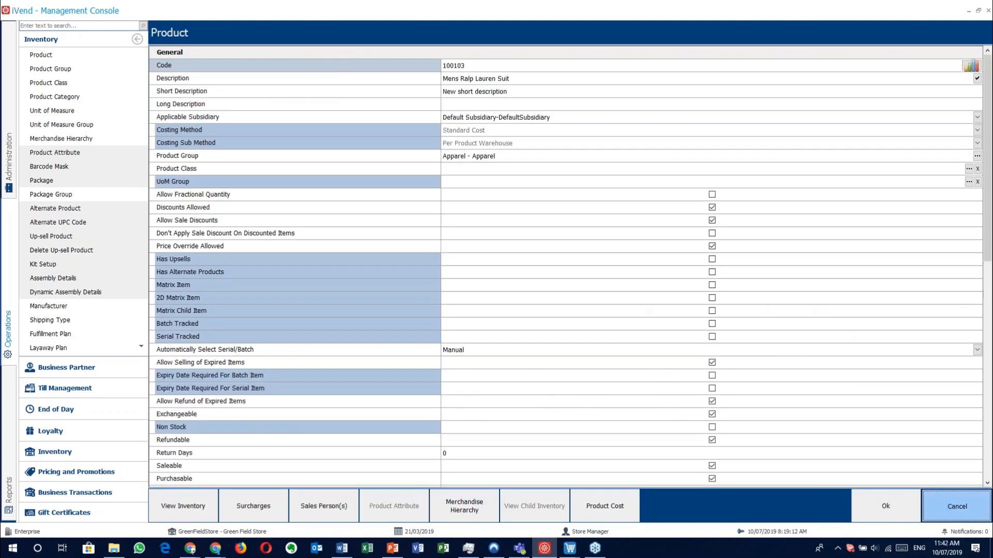
{"action": "left_click", "coordinate": [953, 508]}
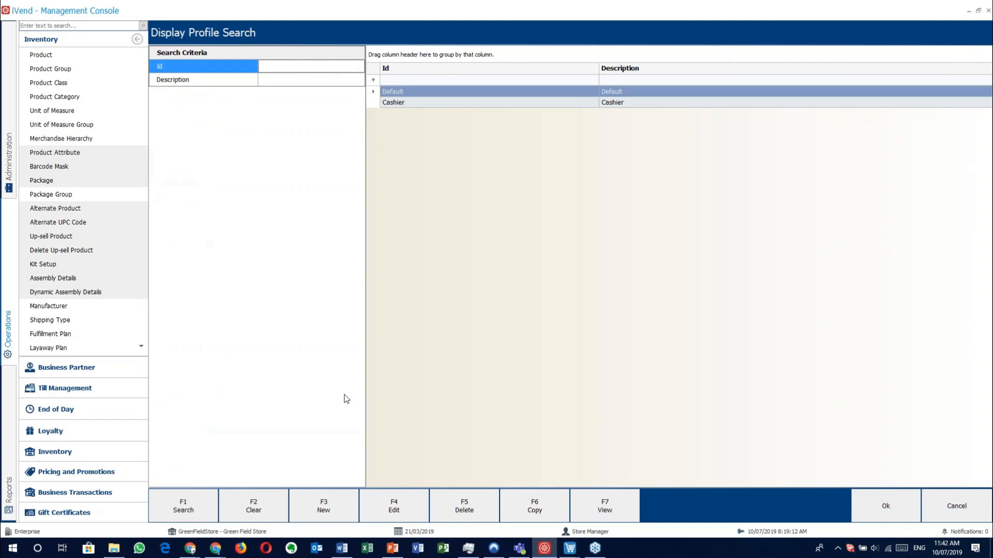
{"action": "left_click", "coordinate": [8, 146]}
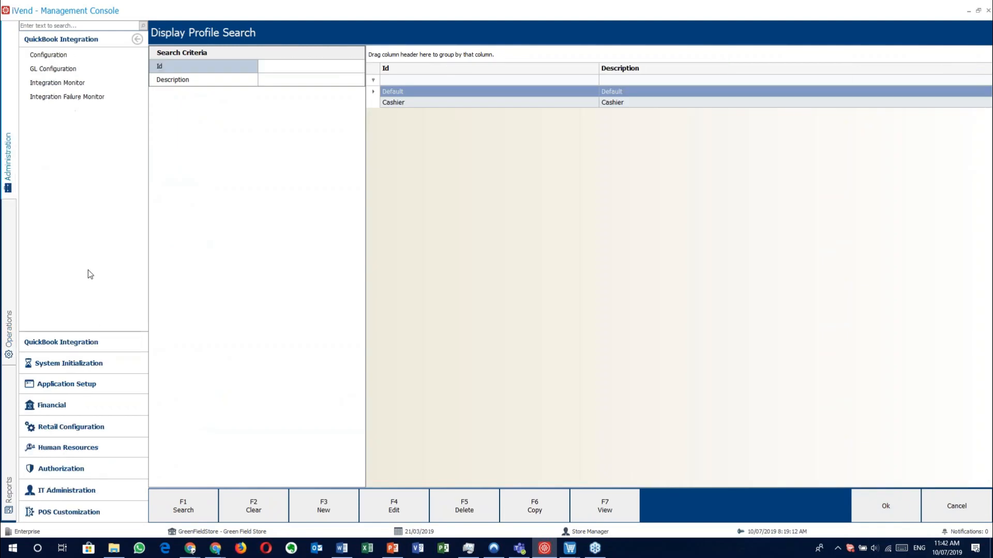
{"action": "left_click", "coordinate": [95, 429]}
Step: Open the Cashier display profile, examine its m_GridView entry for InventoryItemView, and close the profile and the search
{"action": "left_click", "coordinate": [548, 104]}
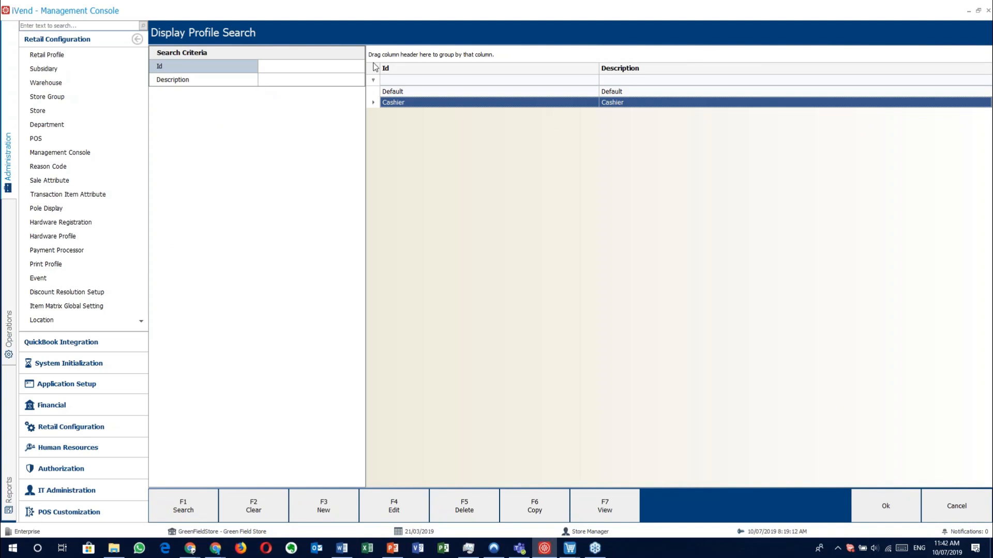
{"action": "double_click", "coordinate": [511, 103]}
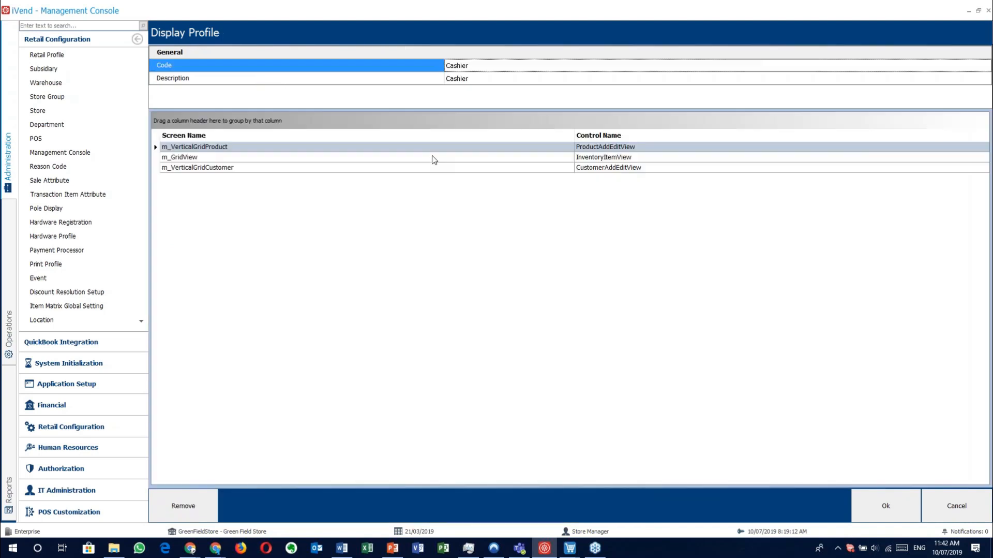
{"action": "left_click", "coordinate": [325, 161]}
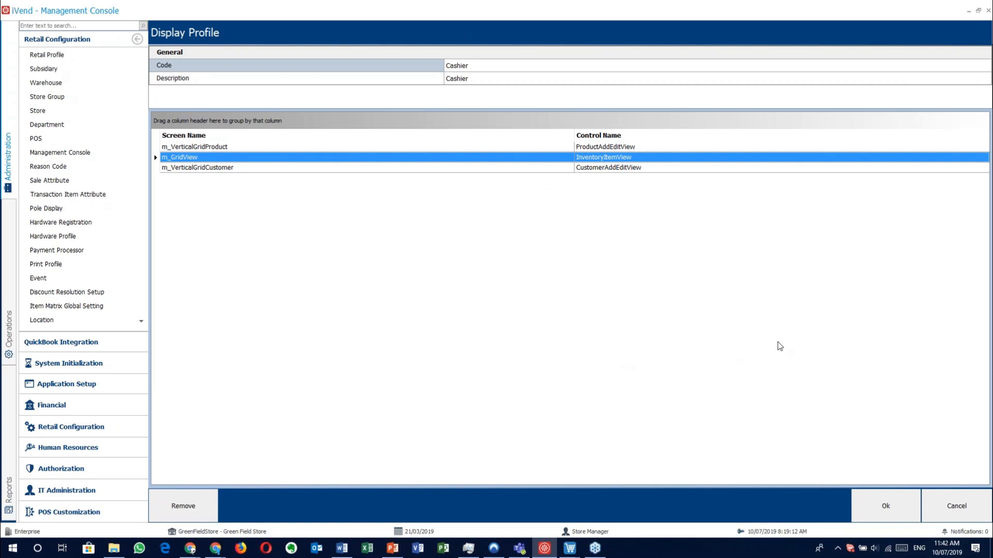
{"action": "left_click", "coordinate": [974, 510]}
{"action": "left_click", "coordinate": [958, 506]}
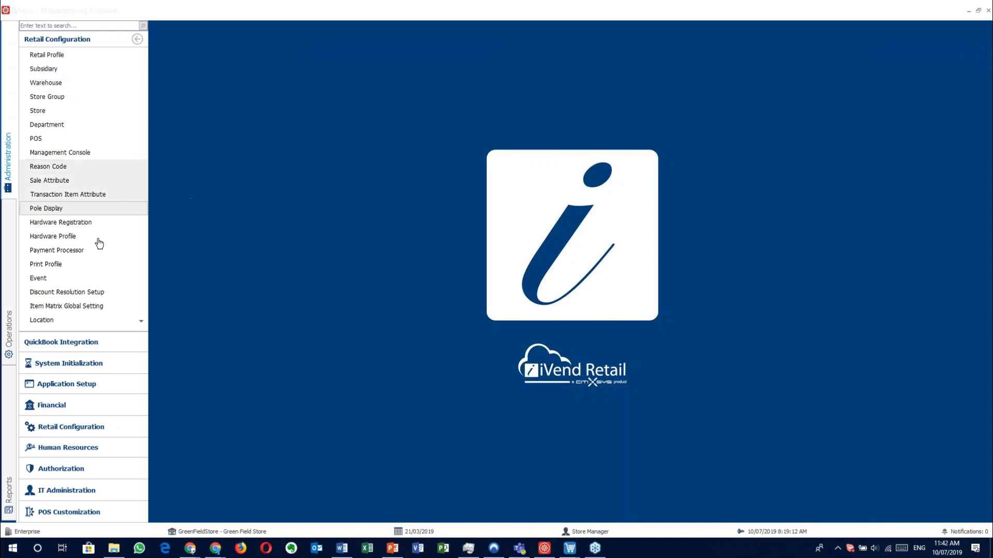
Step: Open the TransactionReceipt format from Receipt Print Formats, view its design in the Receipt Designer, and cancel the design without saving
{"action": "scroll", "coordinate": [78, 297], "scroll_direction": "down", "scroll_amount": 1}
{"action": "scroll", "coordinate": [78, 297], "scroll_direction": "down", "scroll_amount": 2}
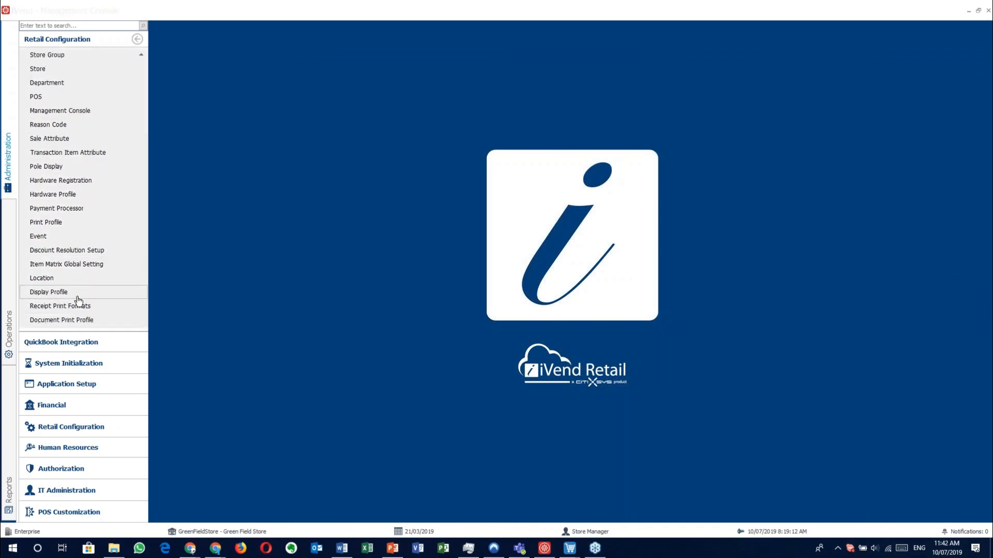
{"action": "left_click", "coordinate": [44, 306]}
{"action": "double_click", "coordinate": [448, 114]}
{"action": "left_click", "coordinate": [200, 506]}
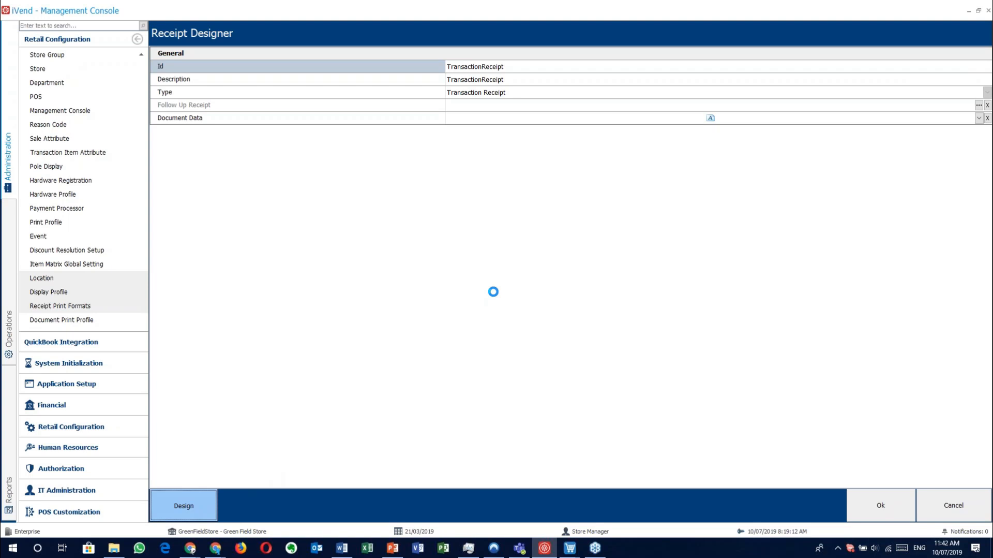
{"action": "left_click", "coordinate": [955, 510]}
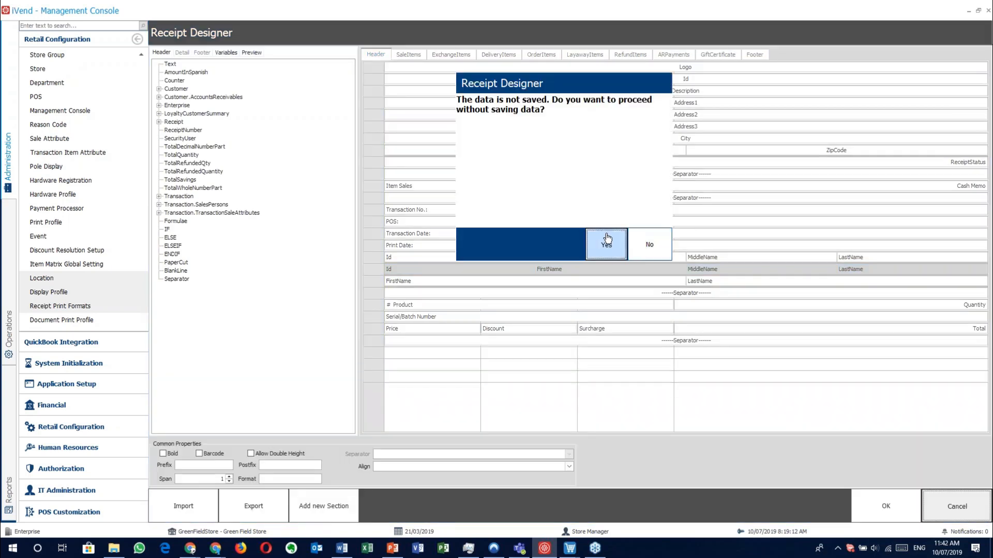
{"action": "left_click", "coordinate": [607, 239]}
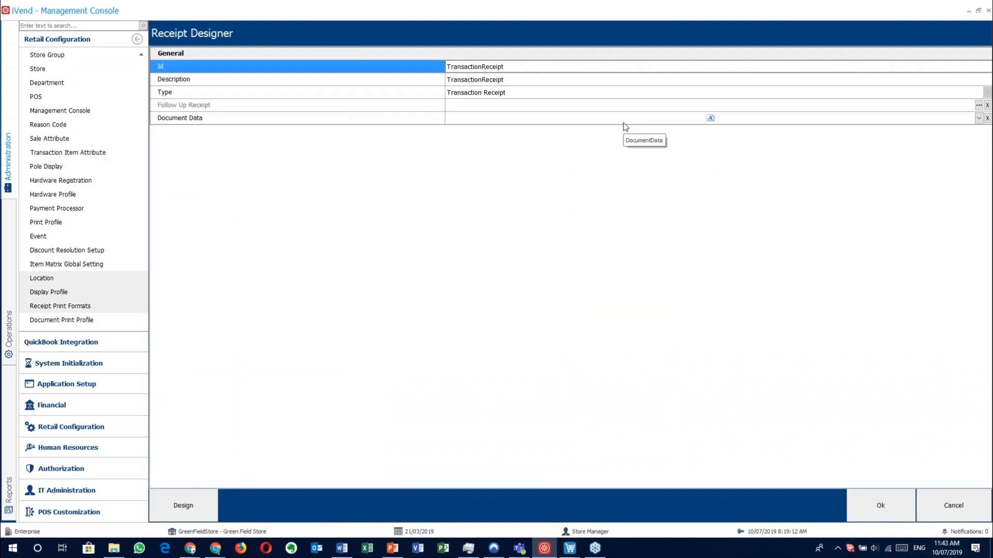
Step: Examine the Document Data markup of the TransactionReceipt format, try adding text after the payment section, and cancel the edit
{"action": "left_click", "coordinate": [624, 123]}
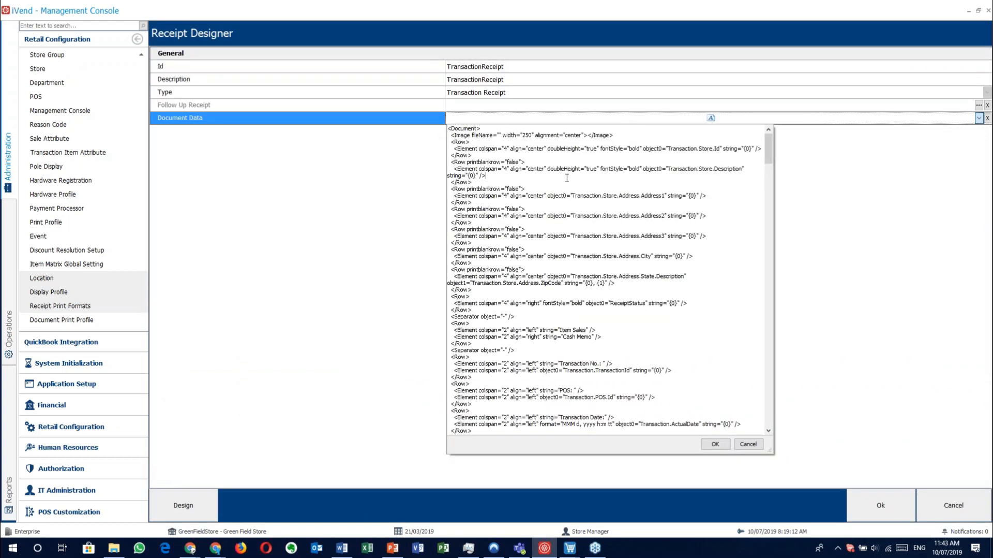
{"action": "scroll", "coordinate": [567, 178], "scroll_direction": "down", "scroll_amount": 15}
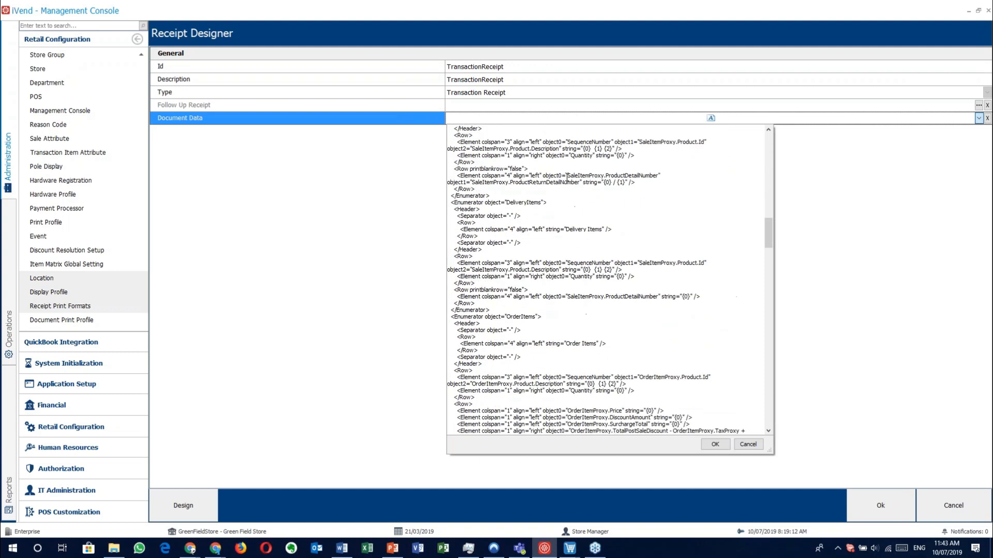
{"action": "scroll", "coordinate": [567, 177], "scroll_direction": "down", "scroll_amount": 15}
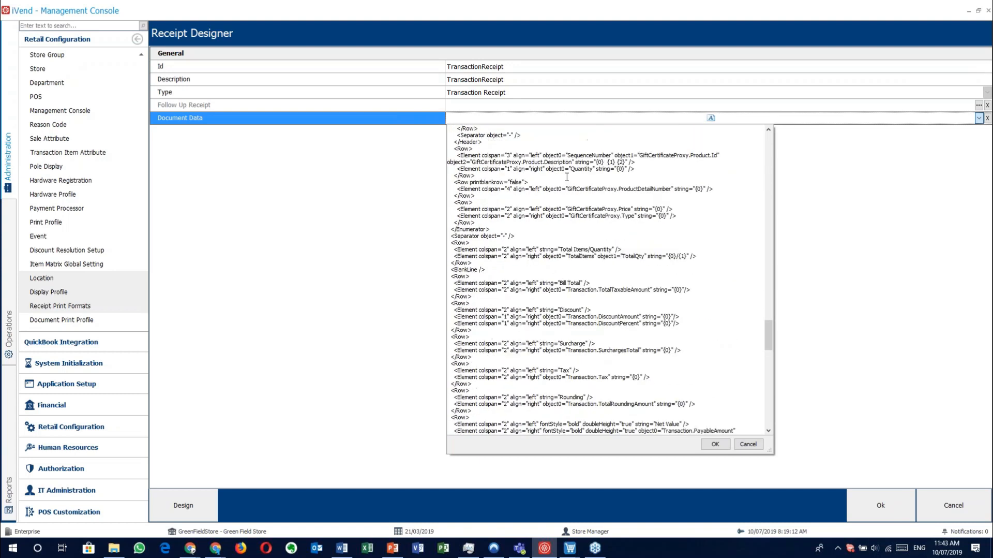
{"action": "scroll", "coordinate": [567, 178], "scroll_direction": "down", "scroll_amount": 8}
{"action": "left_click", "coordinate": [670, 324]}
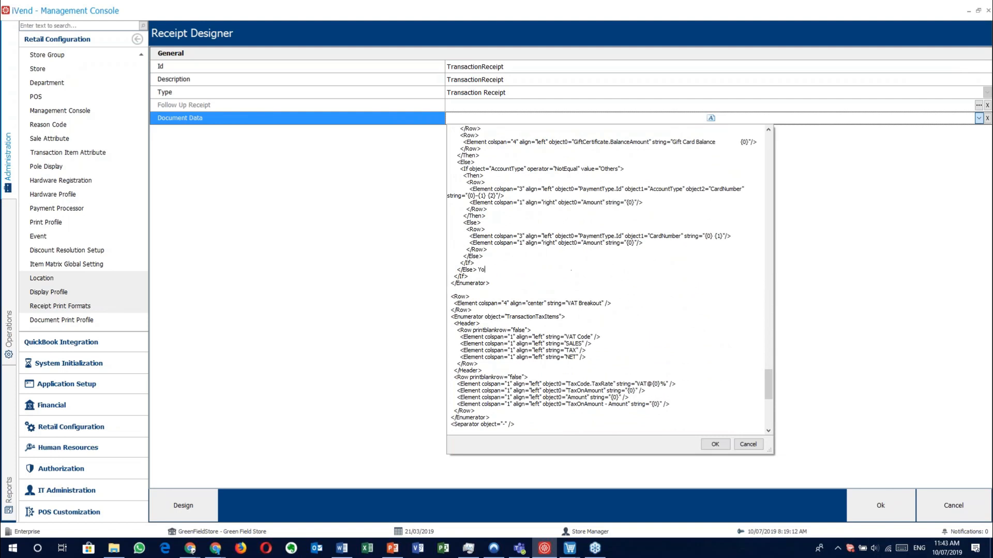
{"action": "type", "text": "in her"}
{"action": "left_click", "coordinate": [742, 443]}
Step: Review the SaleItems, ExchangeItems, DeliveryItems and OrderItems sections of the receipt design, discard it unsaved, and close the format and its search
{"action": "left_click", "coordinate": [188, 500]}
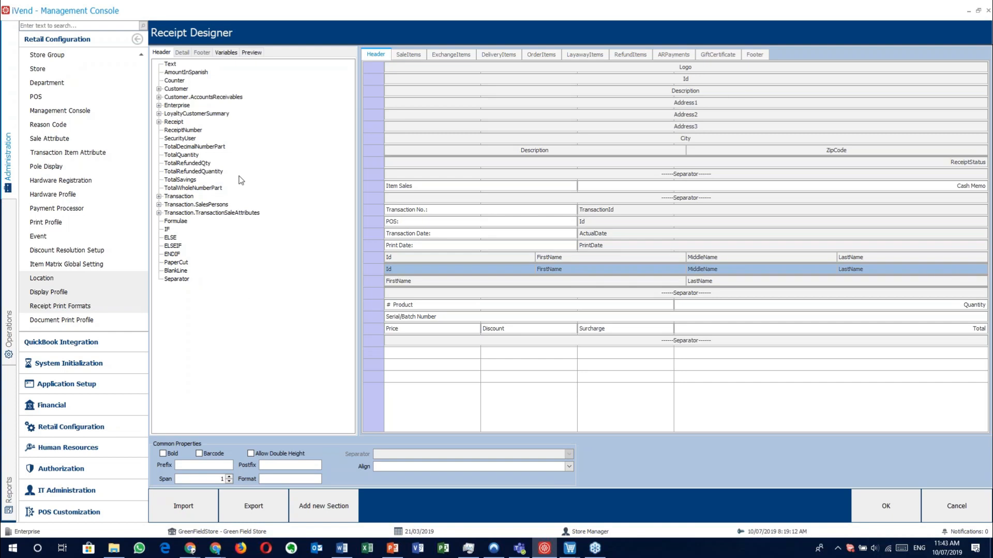
{"action": "left_click", "coordinate": [415, 53]}
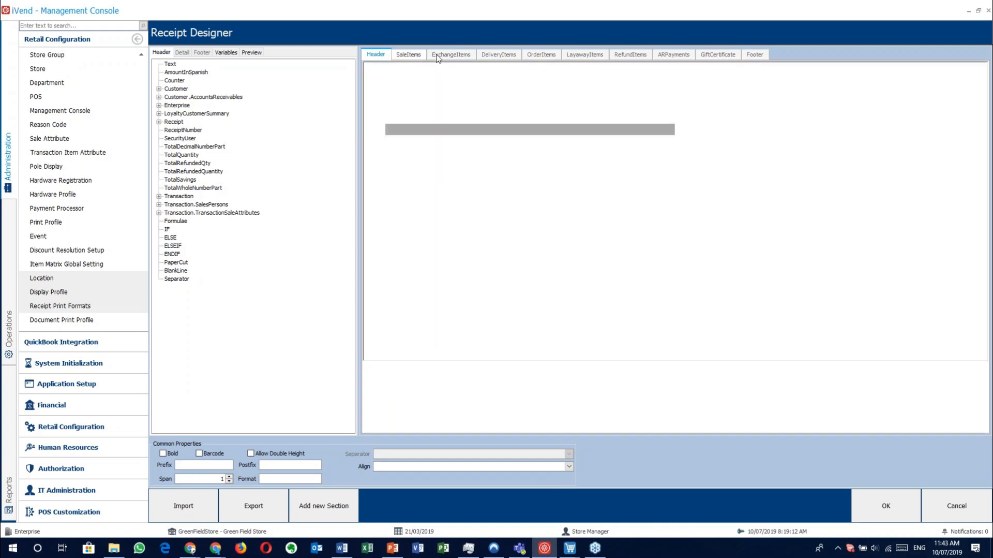
{"action": "left_click", "coordinate": [450, 55]}
{"action": "left_click", "coordinate": [496, 56]}
{"action": "left_click", "coordinate": [546, 53]}
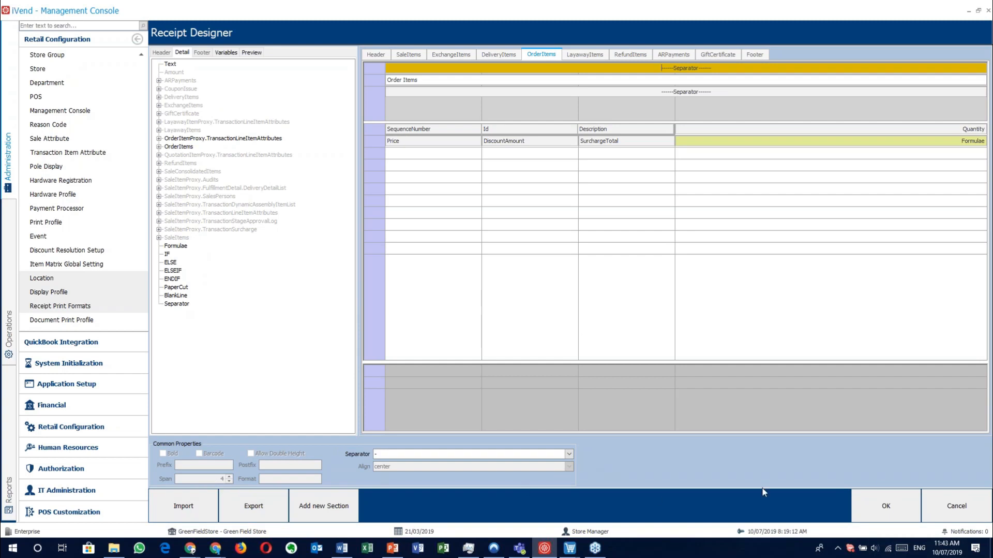
{"action": "left_click", "coordinate": [928, 496]}
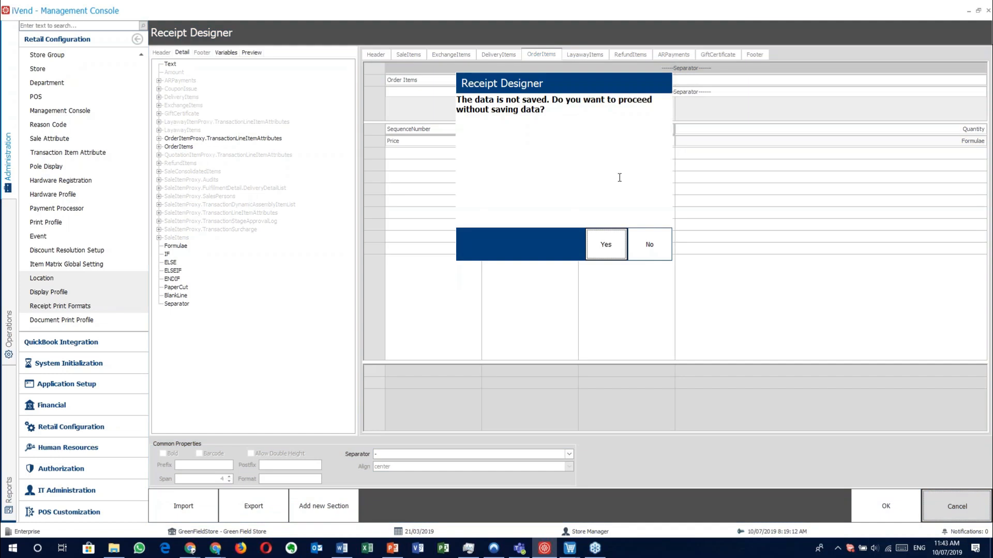
{"action": "left_click", "coordinate": [600, 247]}
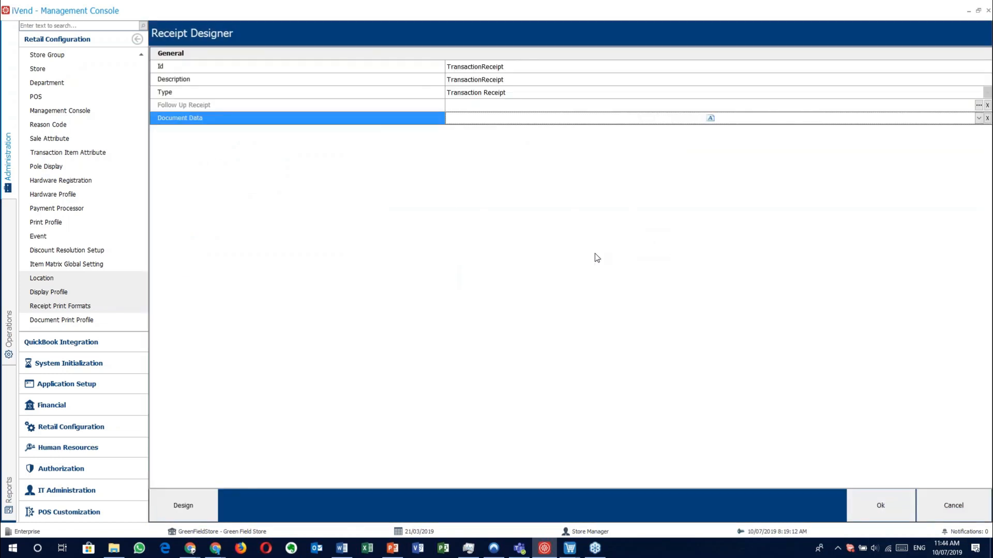
{"action": "mouse_move", "coordinate": [121, 553]}
{"action": "left_click", "coordinate": [971, 499]}
{"action": "left_click", "coordinate": [972, 500]}
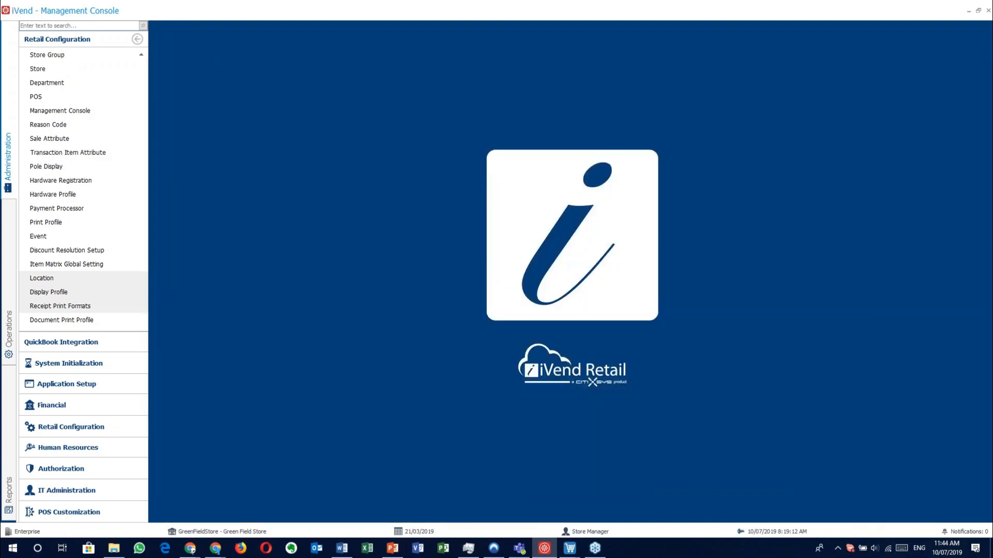
Step: Start a new Document Print Profile, set Apply For to SecurityRole, examine the listed document types, and cancel the profile
{"action": "left_click", "coordinate": [93, 321]}
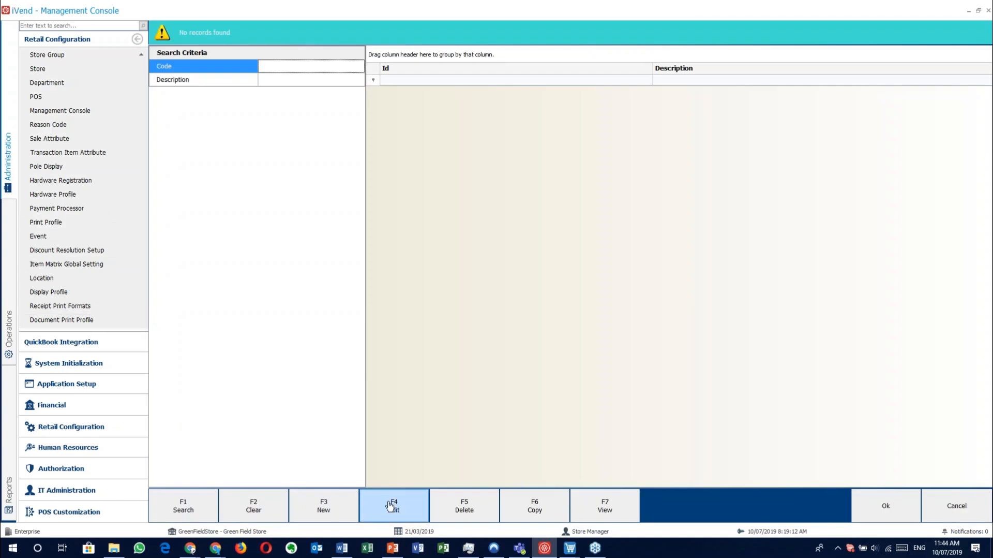
{"action": "left_click", "coordinate": [310, 509]}
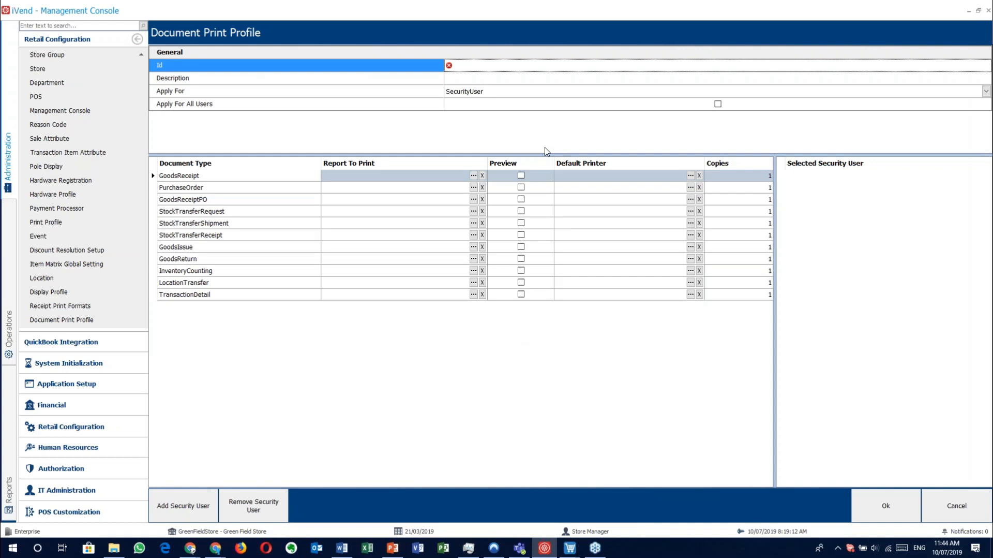
{"action": "left_click", "coordinate": [239, 188]}
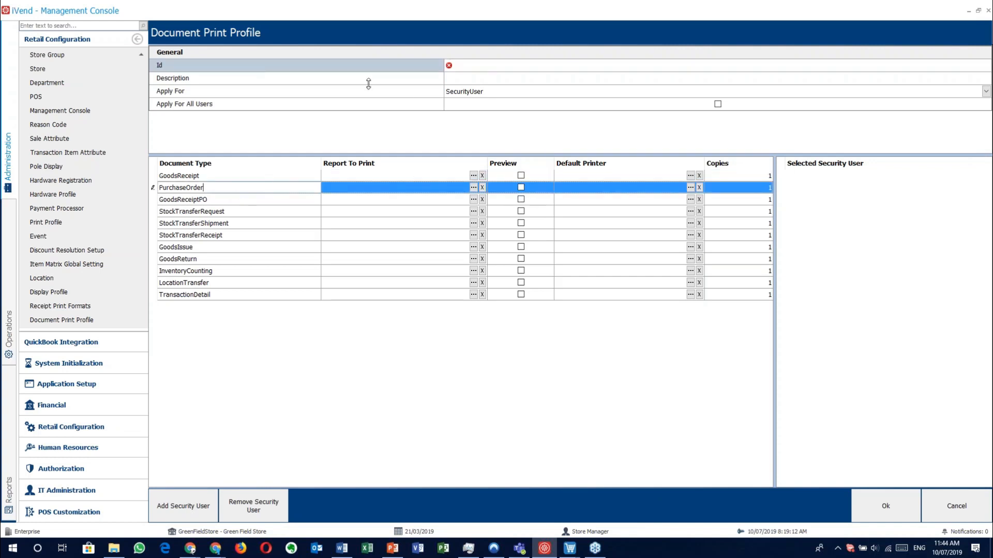
{"action": "left_click", "coordinate": [511, 93]}
{"action": "left_click", "coordinate": [506, 112]}
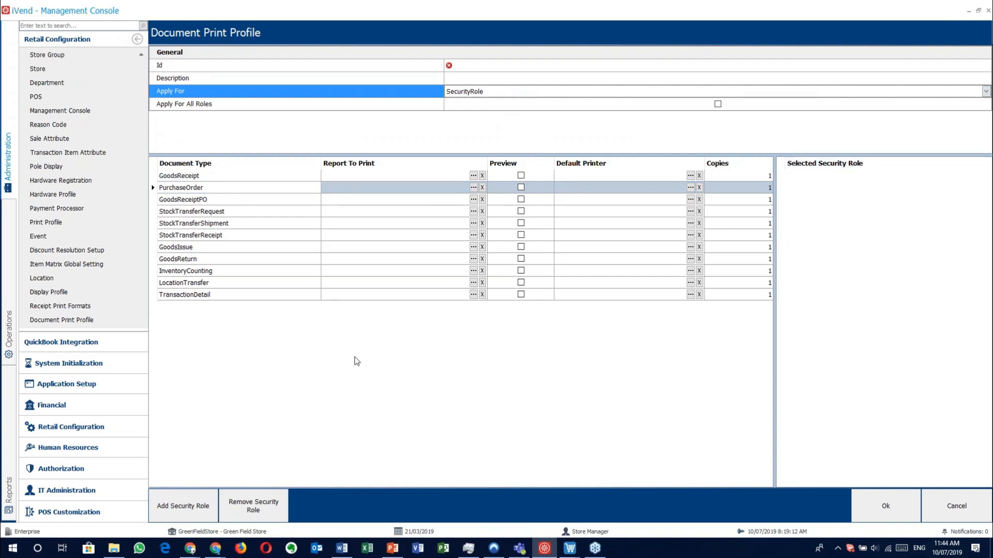
{"action": "left_click", "coordinate": [303, 259]}
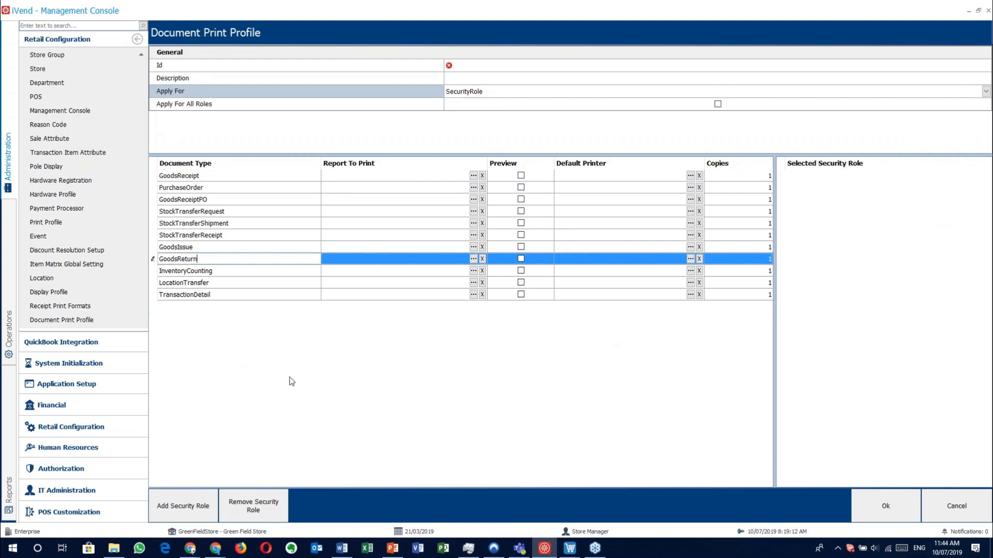
{"action": "left_click", "coordinate": [250, 298]}
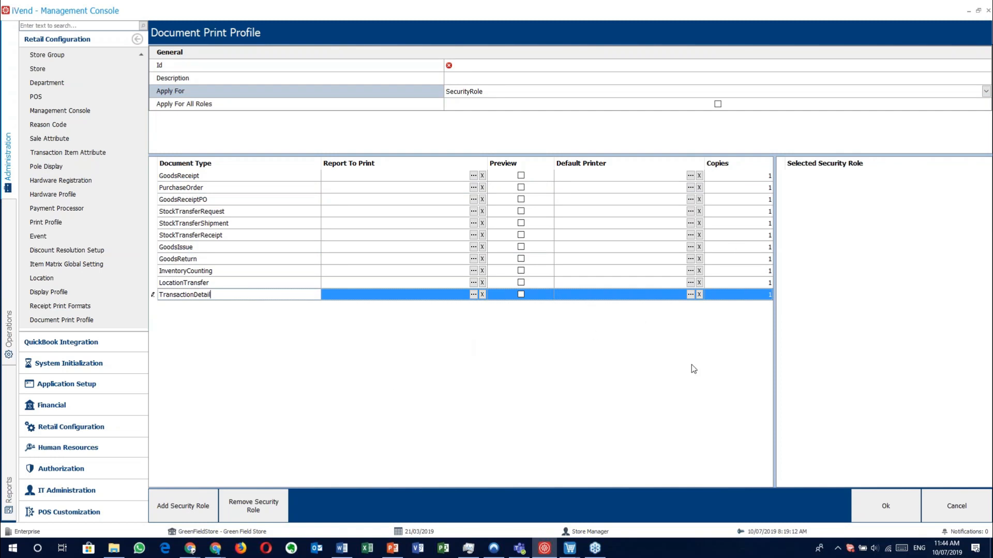
{"action": "left_click", "coordinate": [962, 505]}
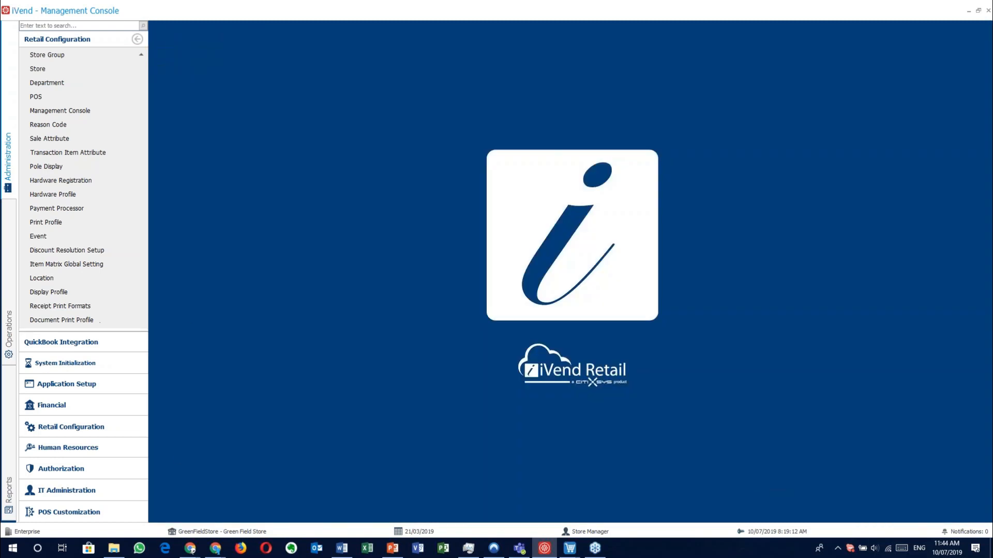
Step: Open the employee record with the MANAGER job title from the Human Resources employee search
{"action": "left_click", "coordinate": [94, 448]}
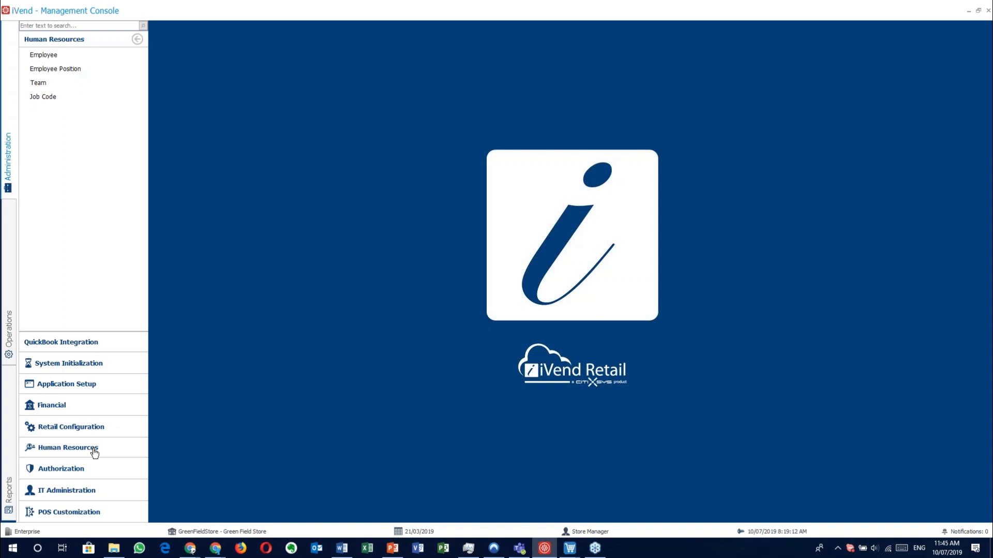
{"action": "left_click", "coordinate": [925, 497]}
{"action": "left_click", "coordinate": [71, 55]}
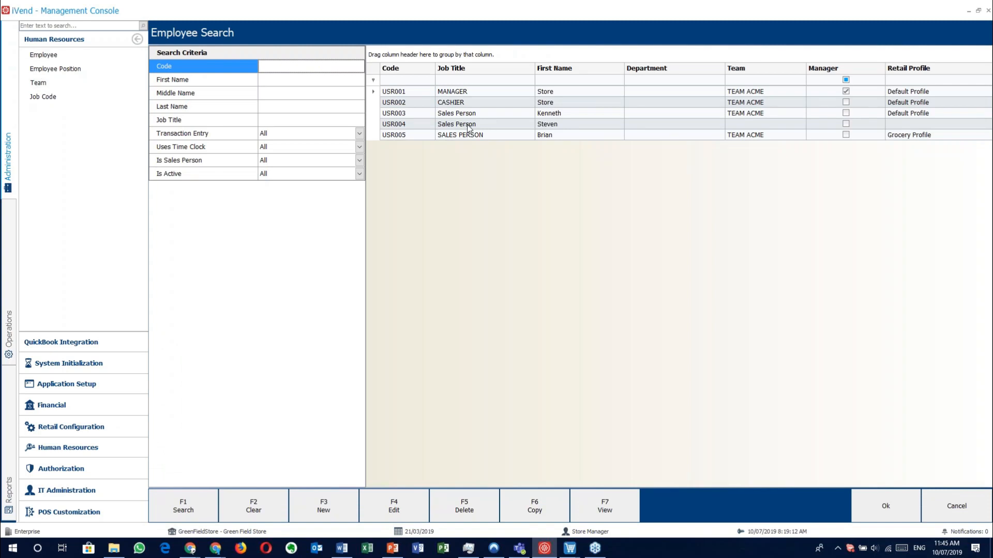
{"action": "left_click", "coordinate": [433, 92]}
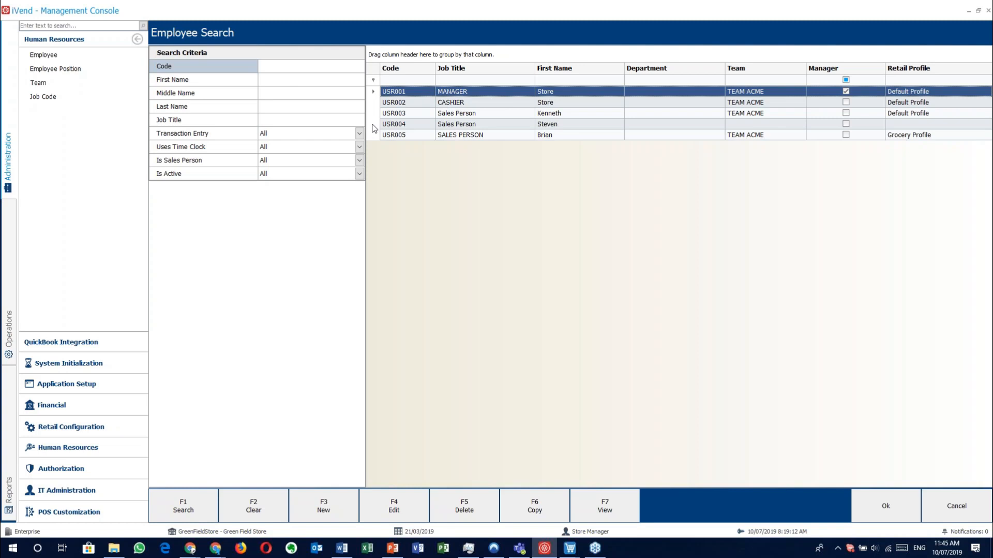
{"action": "double_click", "coordinate": [487, 93]}
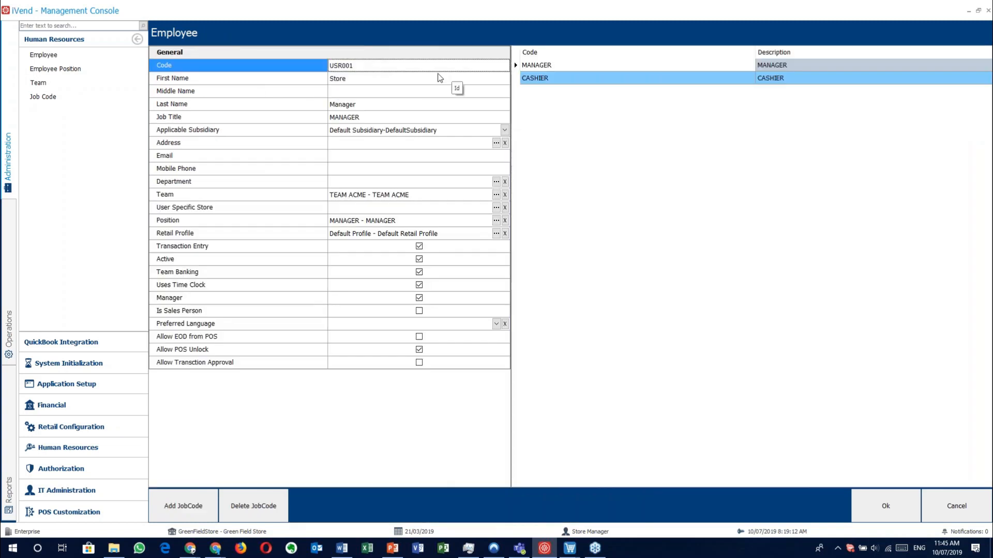
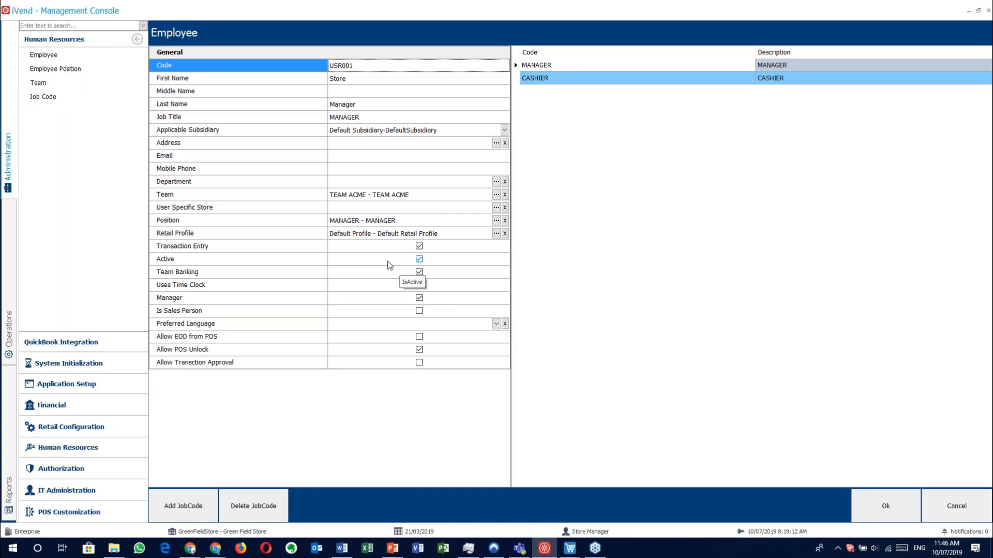
Step: Review the employee record's code, name, job title, applicable subsidiary, address, email and mobile phone fields
{"action": "left_click", "coordinate": [236, 82]}
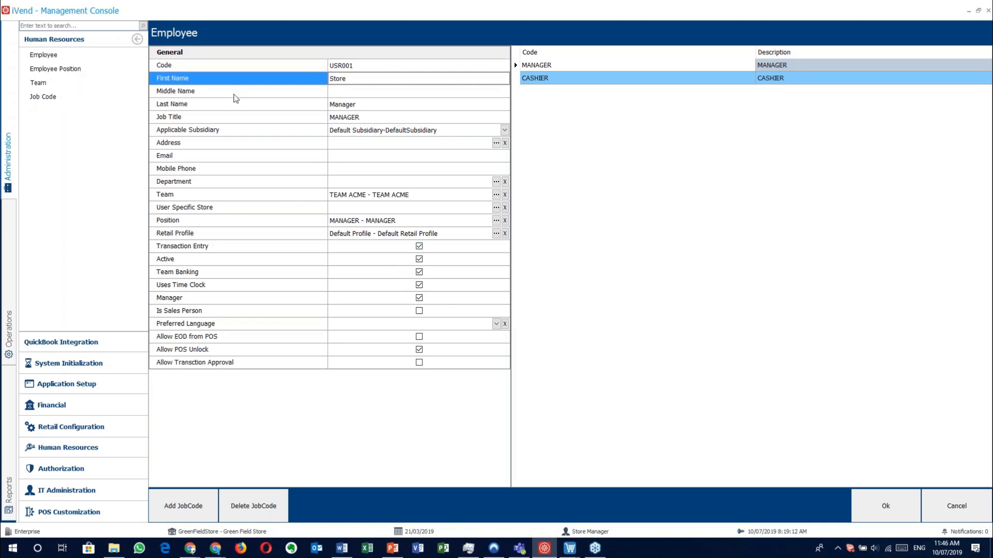
{"action": "left_click", "coordinate": [235, 68]}
{"action": "left_click", "coordinate": [237, 80]}
{"action": "left_click", "coordinate": [234, 94]}
{"action": "left_click", "coordinate": [233, 106]}
{"action": "left_click", "coordinate": [237, 118]}
{"action": "left_click", "coordinate": [288, 131]}
{"action": "left_click", "coordinate": [261, 145]}
{"action": "left_click", "coordinate": [261, 161]}
{"action": "left_click", "coordinate": [262, 166]}
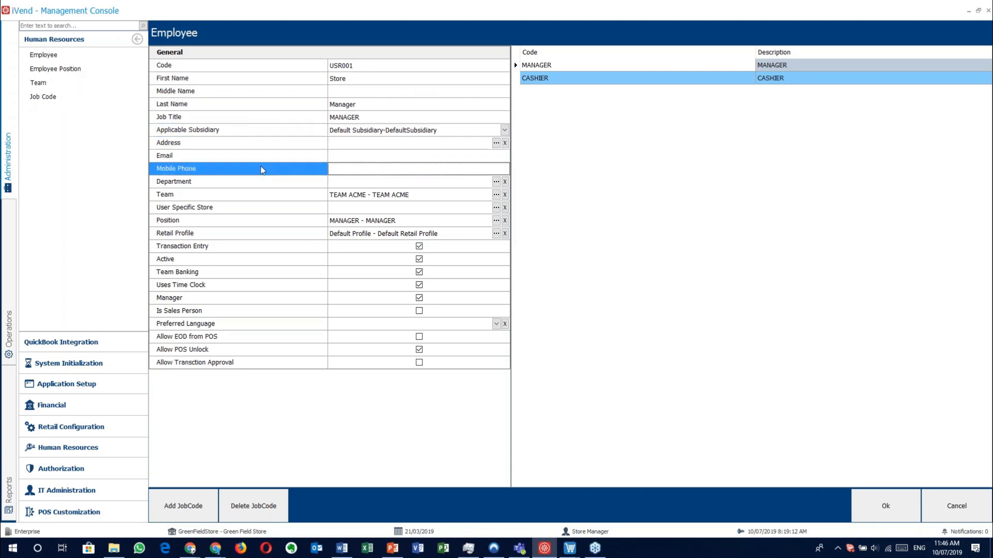
Step: Review the employee's Department, Team, User Specific Store, Position and Retail Profile assignments
{"action": "left_click", "coordinate": [268, 186]}
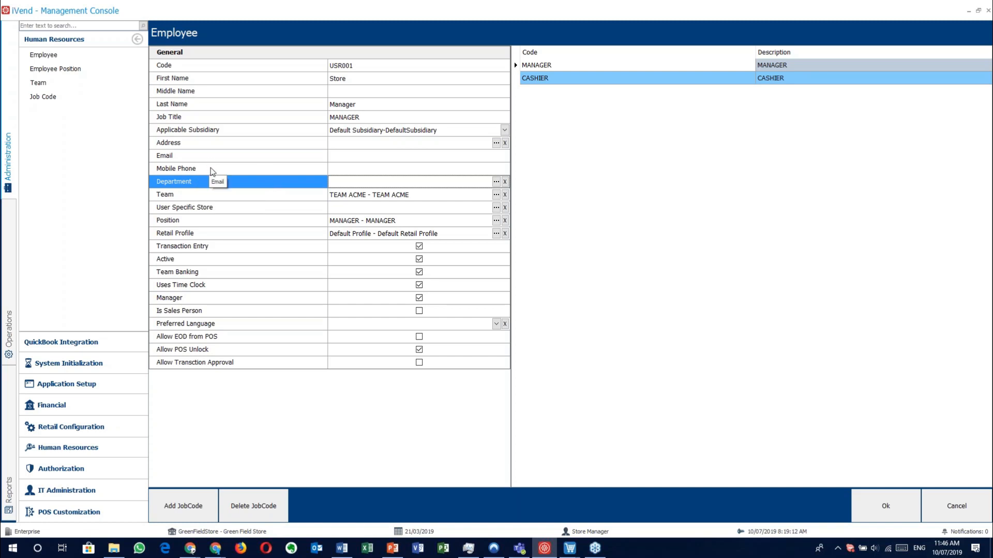
{"action": "left_click", "coordinate": [217, 195]}
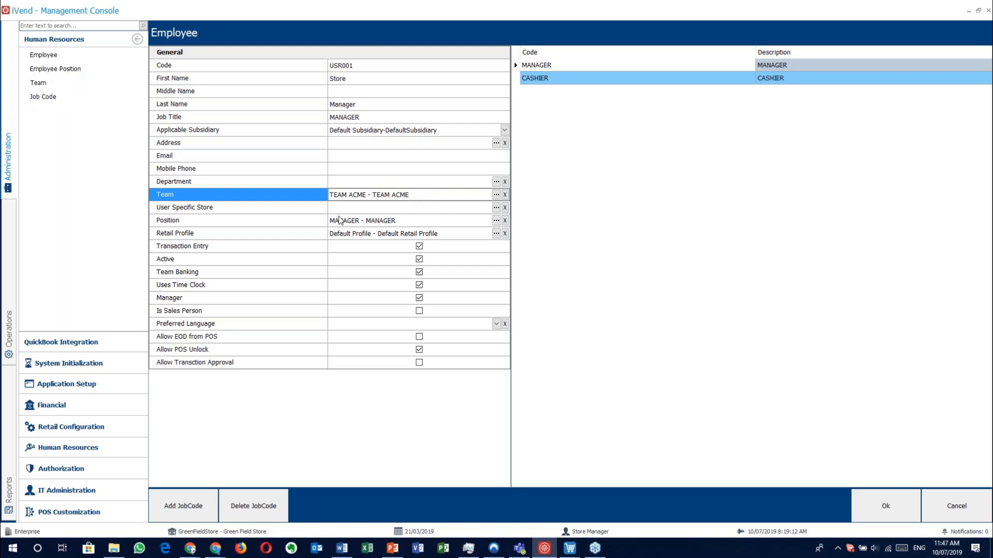
{"action": "left_click", "coordinate": [322, 209]}
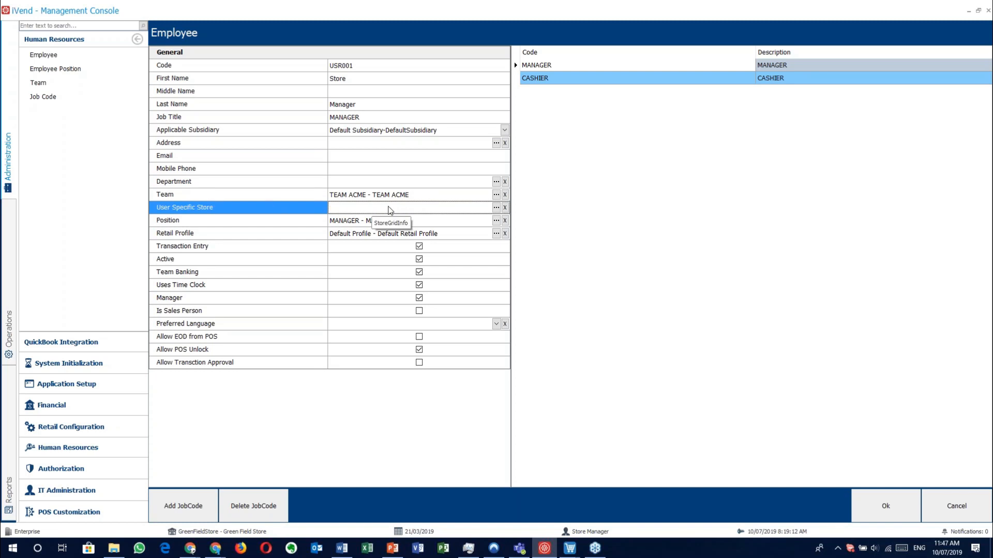
{"action": "left_click", "coordinate": [267, 223]}
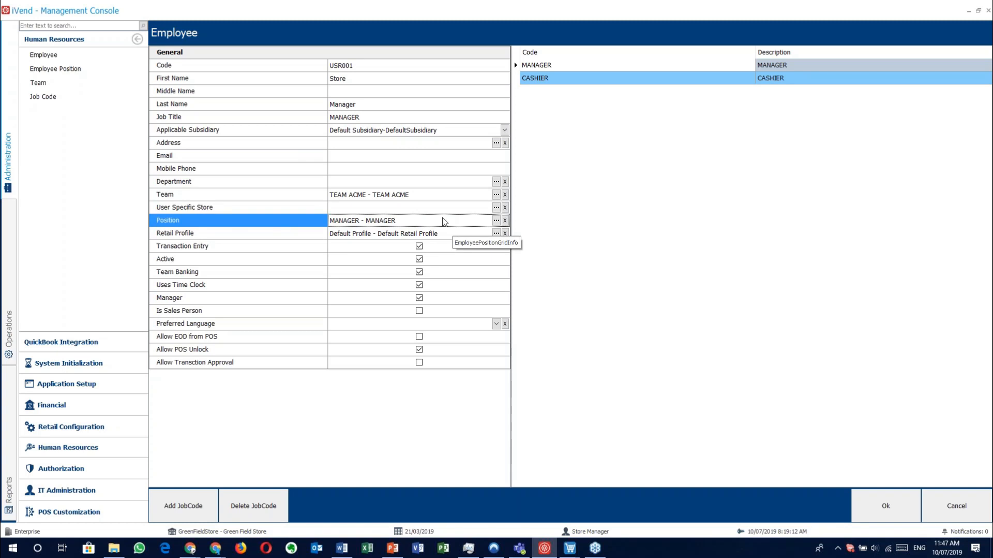
{"action": "left_click", "coordinate": [216, 233]}
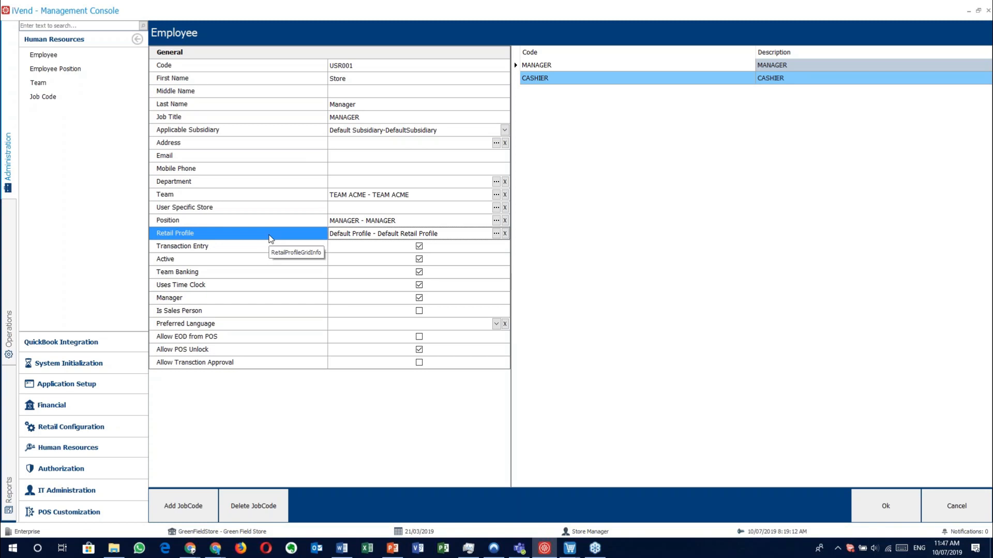
Step: Review the employee's Transaction Entry, Active, Team Banking, Uses Time Clock, Manager and Is Sales Person options
{"action": "left_click", "coordinate": [226, 248]}
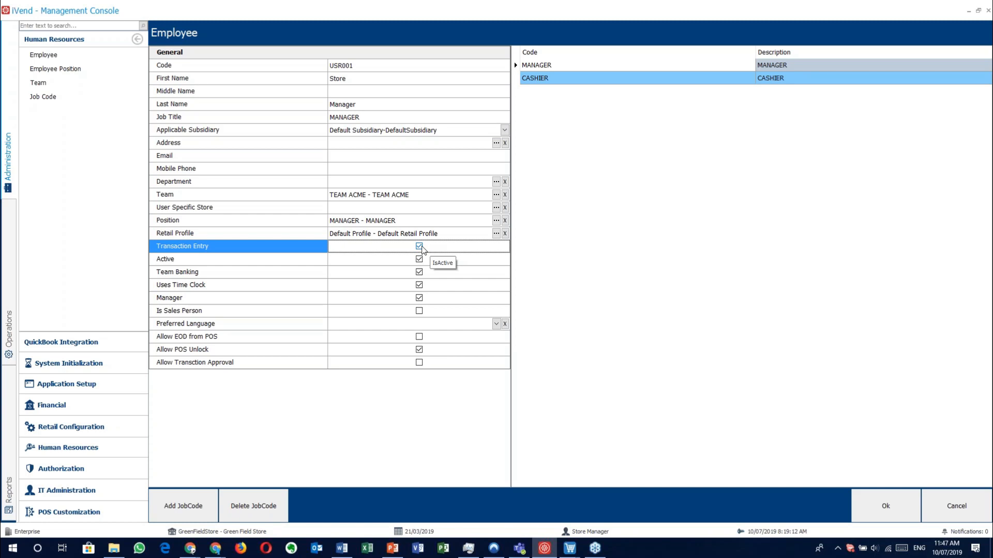
{"action": "left_click", "coordinate": [273, 262]}
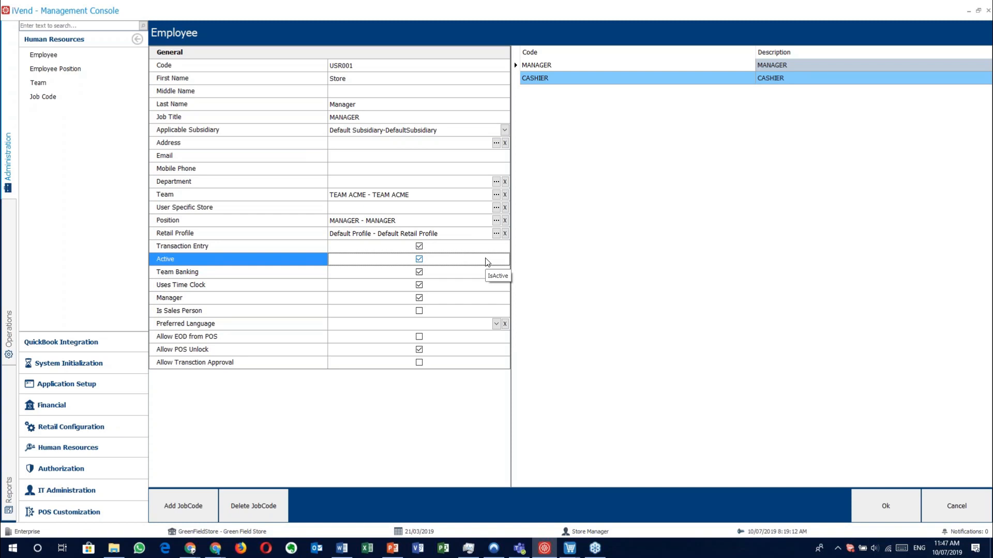
{"action": "left_click", "coordinate": [296, 273]}
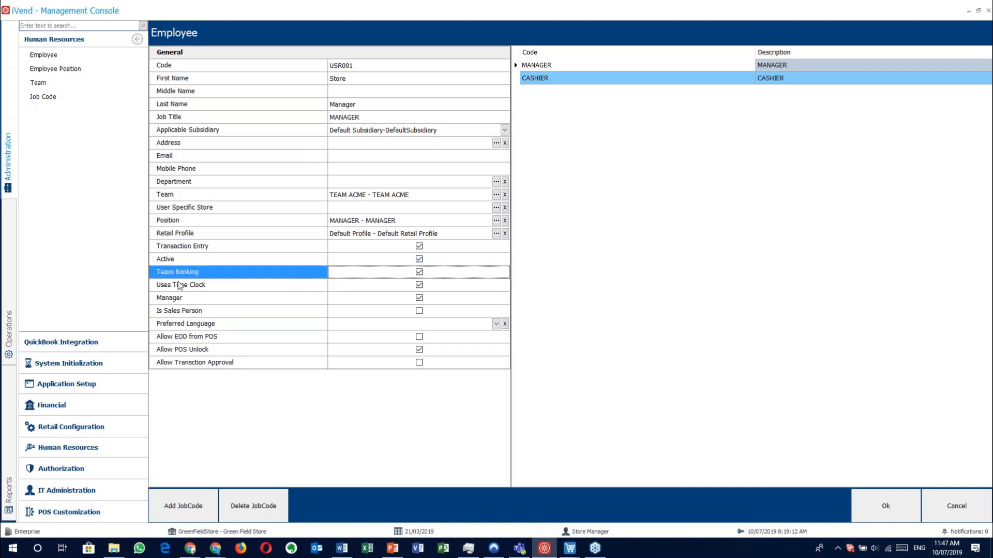
{"action": "left_click", "coordinate": [237, 292]}
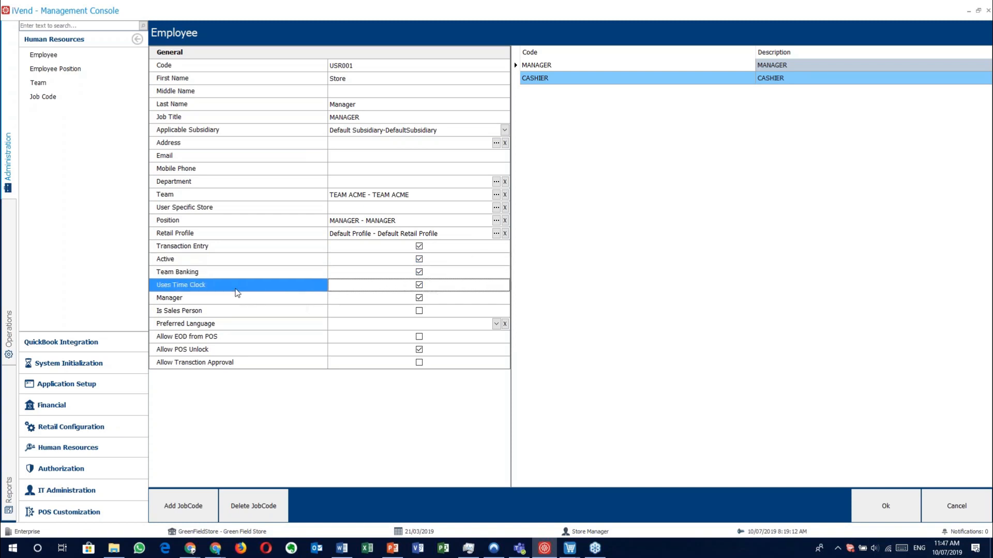
{"action": "left_click", "coordinate": [252, 272]}
{"action": "left_click", "coordinate": [277, 203]}
{"action": "left_click", "coordinate": [255, 287]}
{"action": "left_click", "coordinate": [255, 304]}
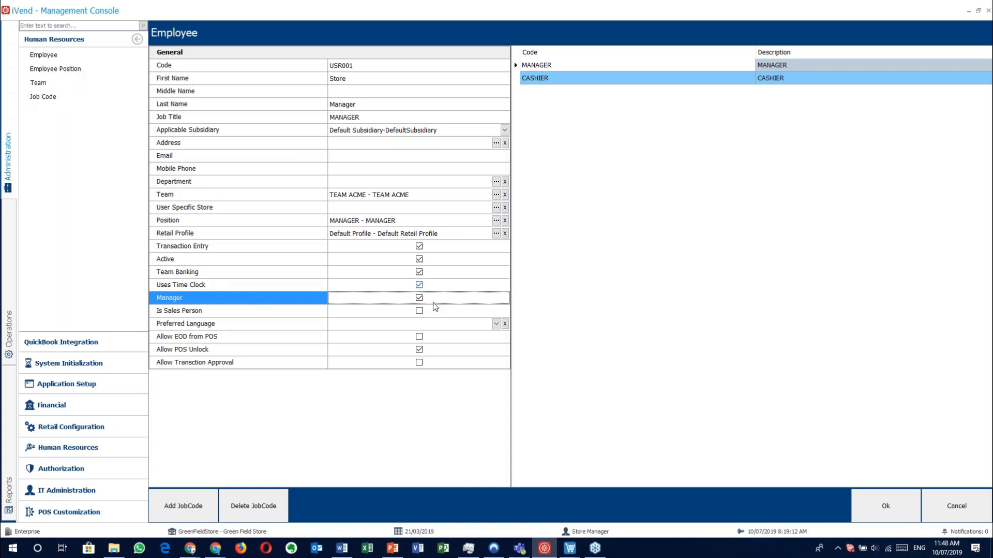
{"action": "left_click", "coordinate": [293, 313]}
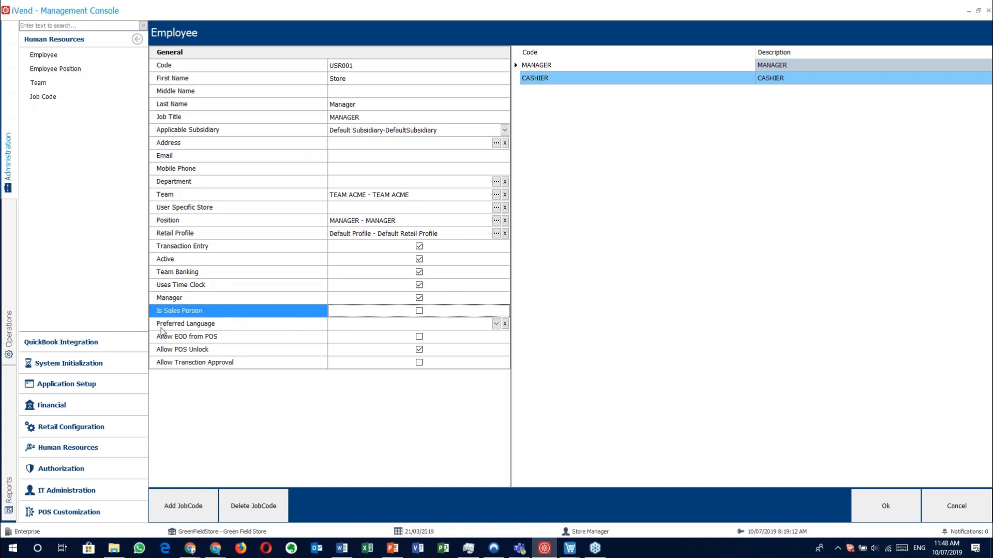
Step: Browse the languages available for the employee's Preferred Language and close the list without choosing one
{"action": "left_click", "coordinate": [254, 323]}
{"action": "left_click", "coordinate": [497, 323]}
{"action": "scroll", "coordinate": [484, 365], "scroll_direction": "down", "scroll_amount": 20}
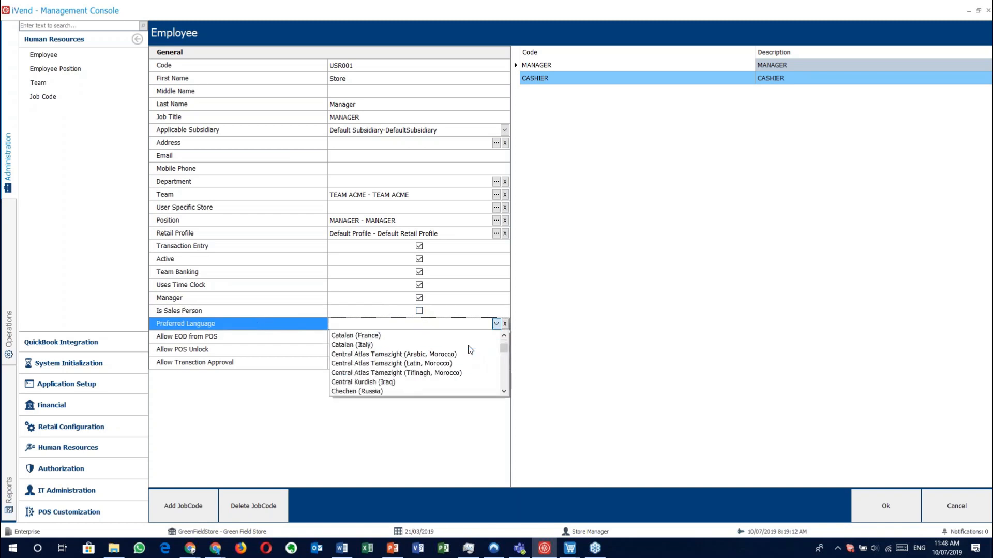
{"action": "scroll", "coordinate": [470, 347], "scroll_direction": "down", "scroll_amount": 20}
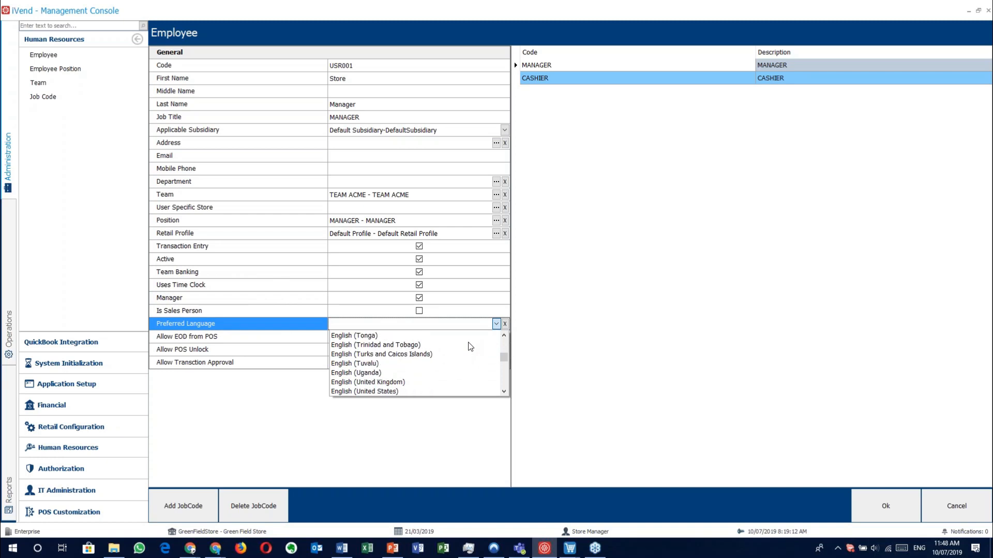
{"action": "scroll", "coordinate": [471, 346], "scroll_direction": "down", "scroll_amount": 20}
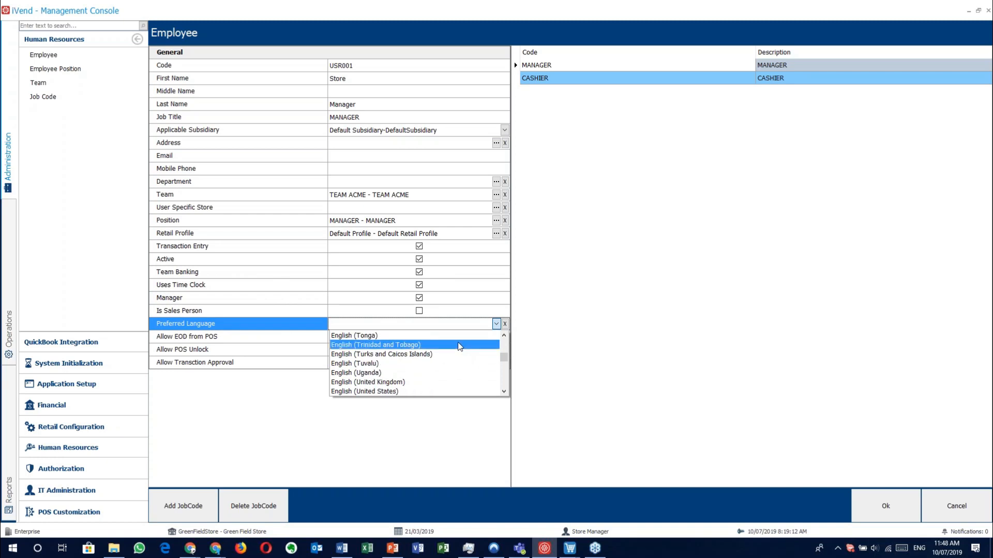
{"action": "scroll", "coordinate": [461, 346], "scroll_direction": "down", "scroll_amount": 5}
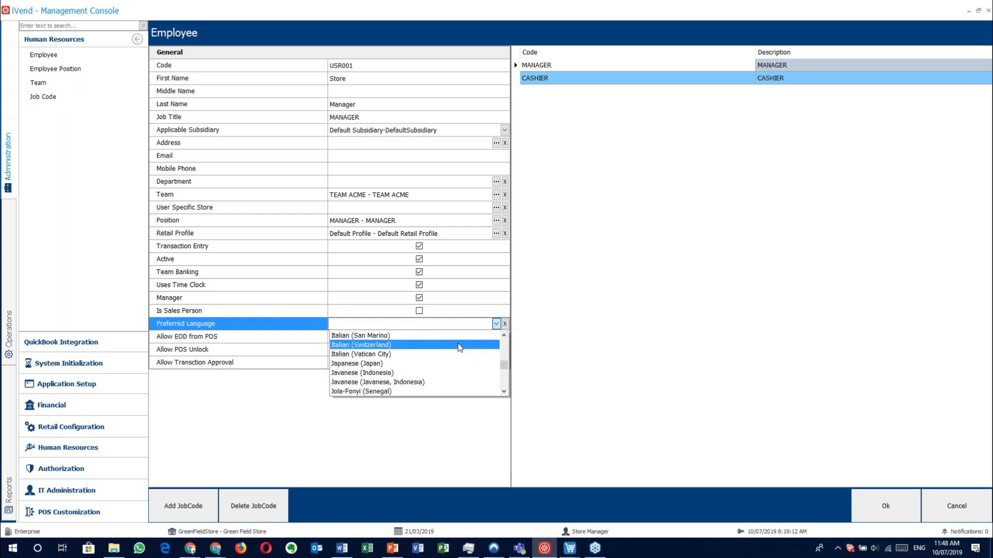
{"action": "scroll", "coordinate": [461, 347], "scroll_direction": "down", "scroll_amount": 20}
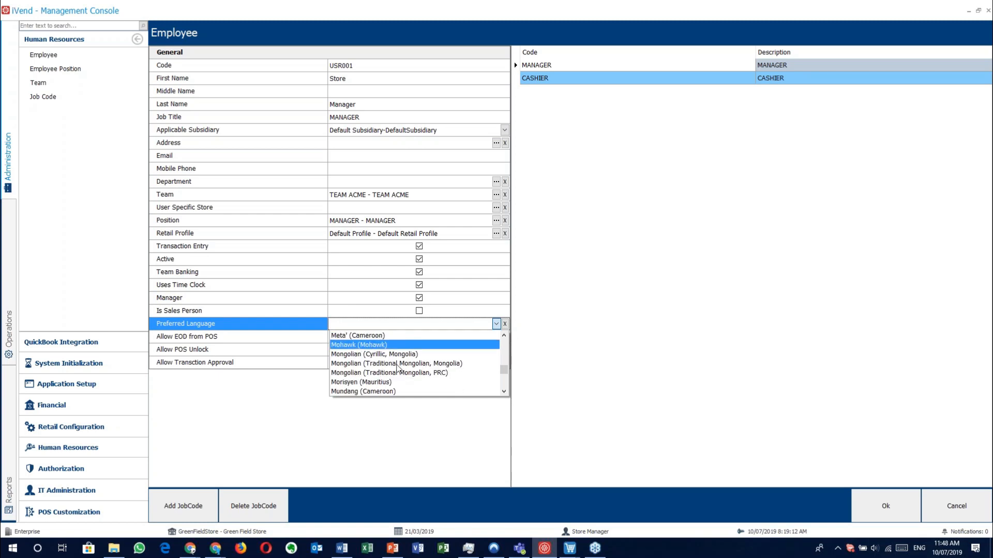
{"action": "left_click", "coordinate": [225, 413]}
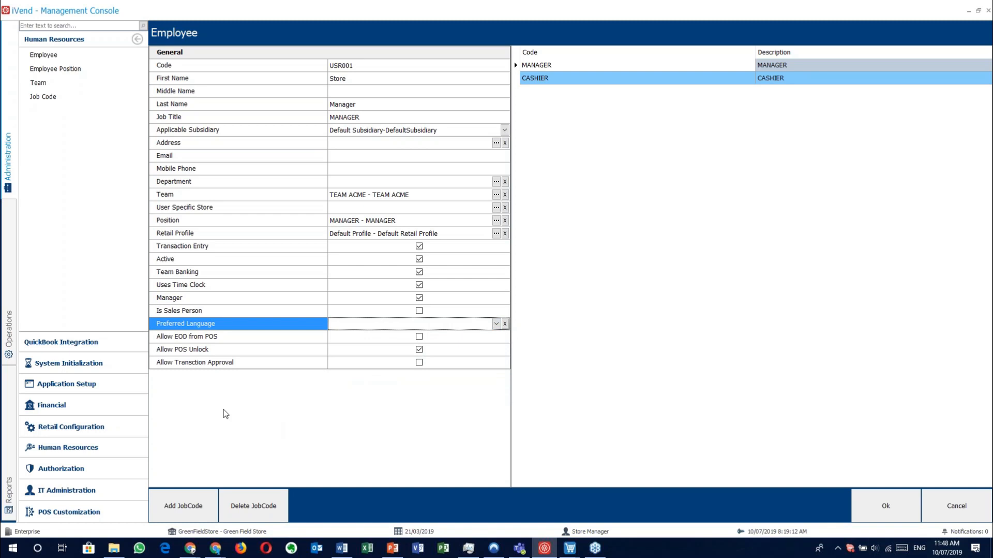
Step: Review the Allow EOD from POS, POS Unlock and transaction approval options and the assigned job codes, then cancel the employee record
{"action": "left_click", "coordinate": [208, 340]}
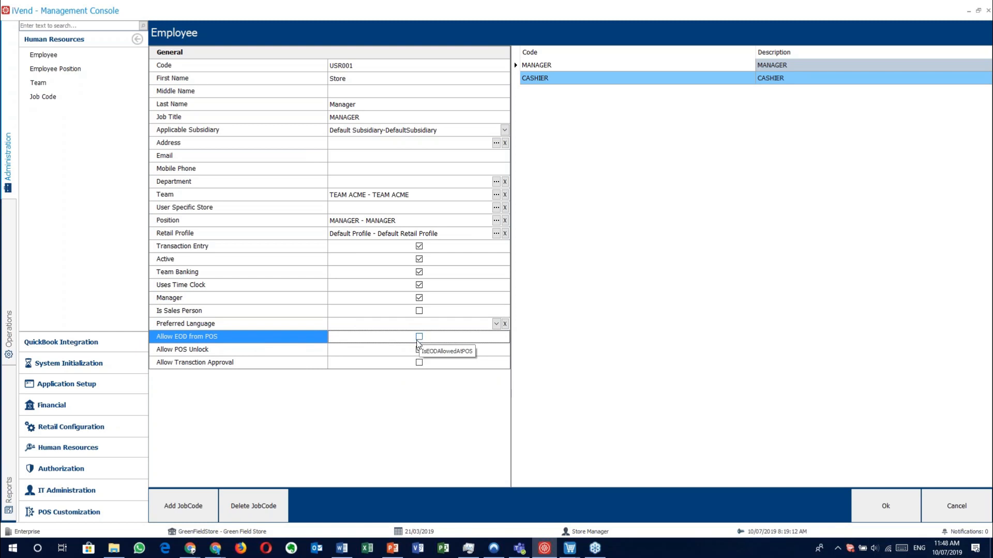
{"action": "left_click", "coordinate": [259, 350]}
{"action": "left_click", "coordinate": [255, 366]}
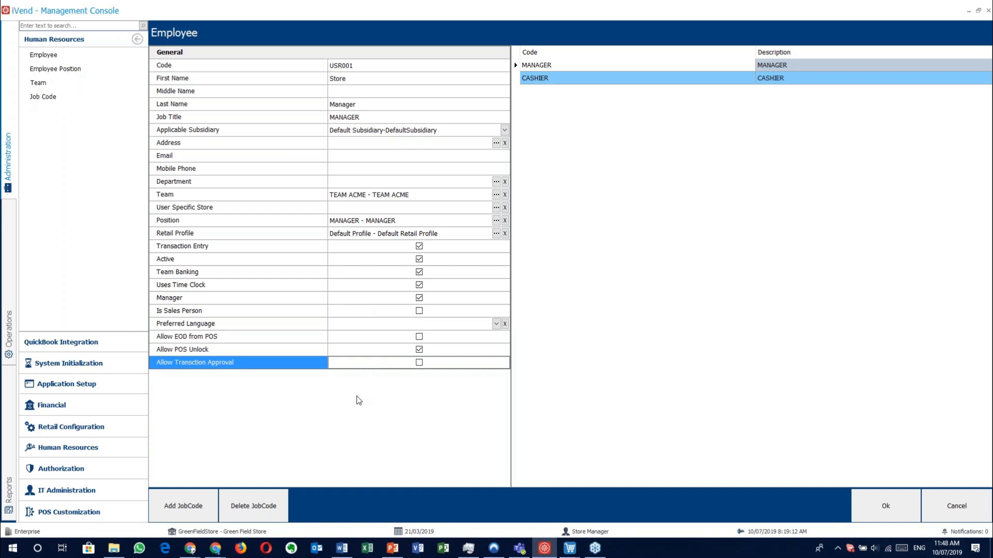
{"action": "left_click", "coordinate": [798, 65]}
{"action": "left_click", "coordinate": [779, 79]}
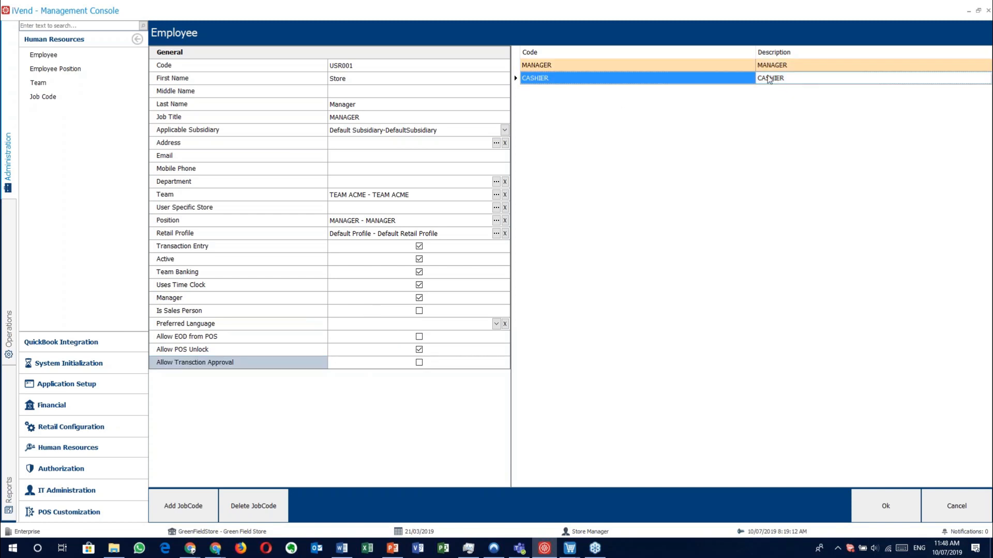
{"action": "left_click", "coordinate": [747, 69], "text": "shift"}
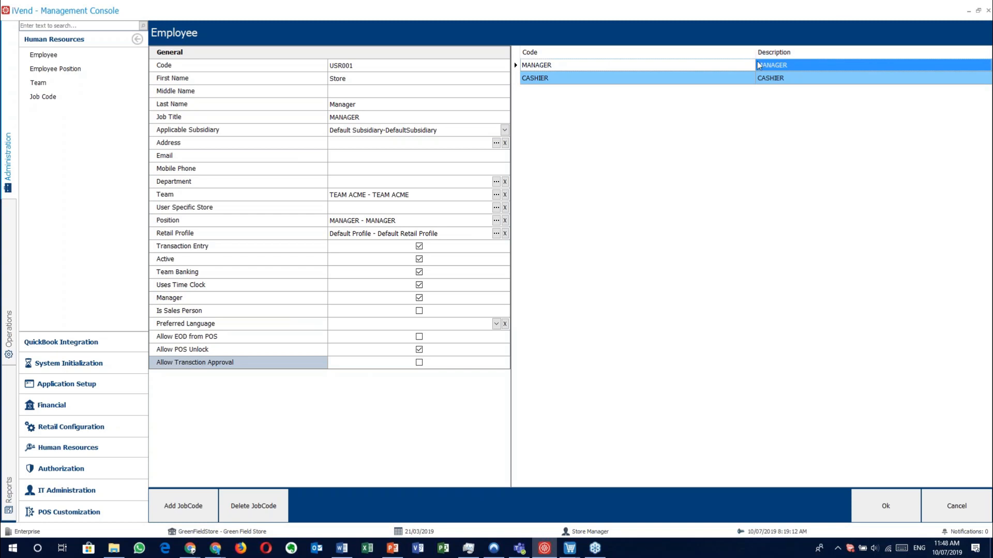
{"action": "left_click", "coordinate": [957, 505]}
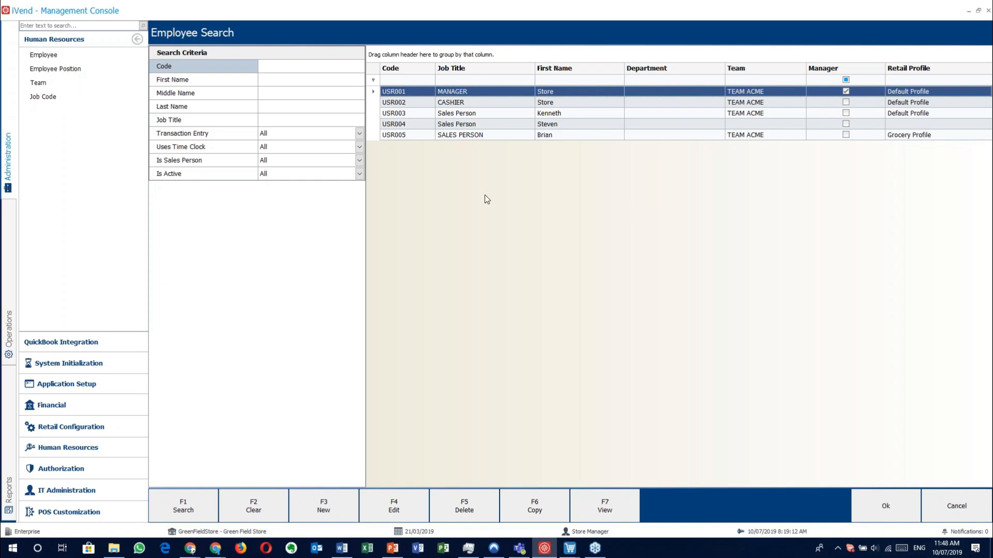
Step: Look over the sales person records in the employee search and close the search
{"action": "left_click", "coordinate": [432, 113]}
{"action": "left_click", "coordinate": [436, 124]}
{"action": "left_click", "coordinate": [440, 135]}
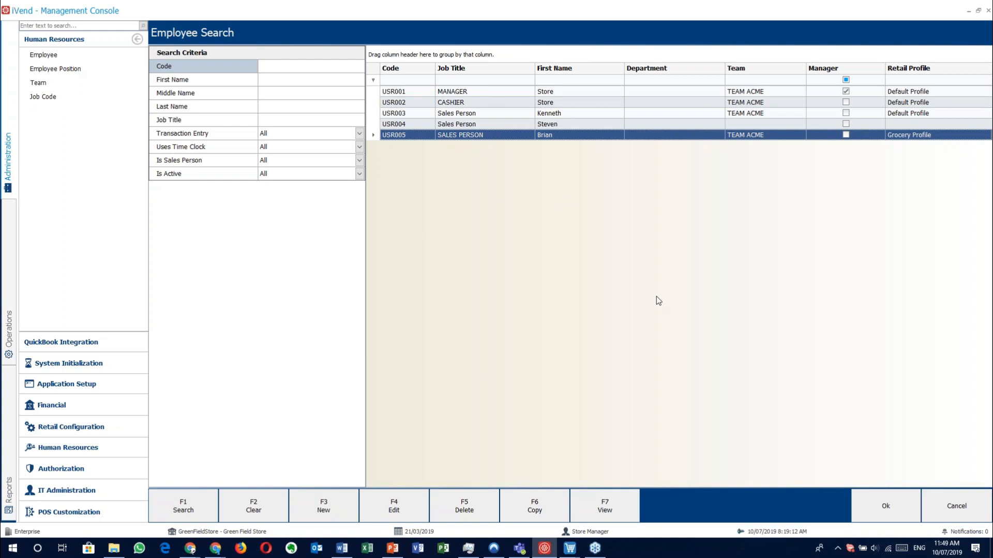
{"action": "left_click", "coordinate": [960, 507]}
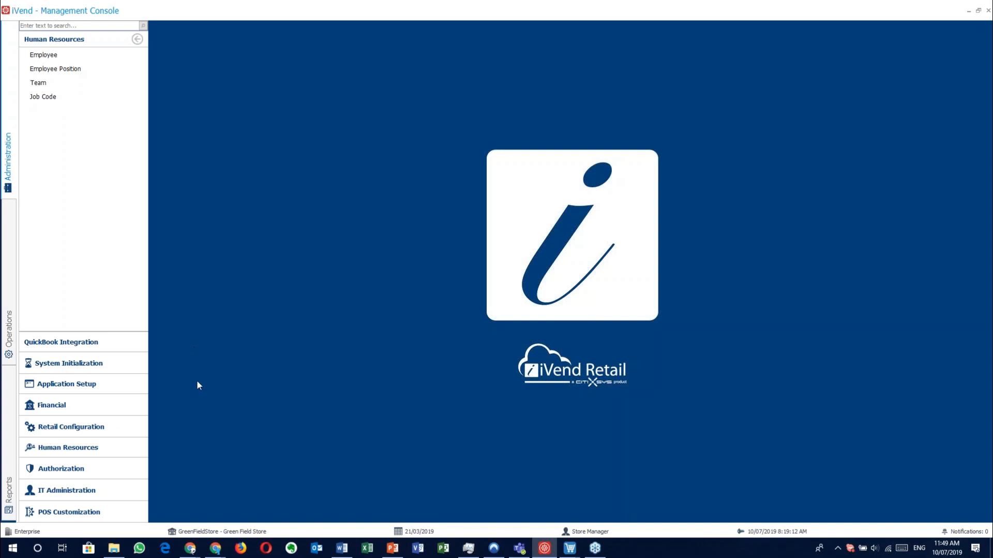
Step: View the MANAGER record in the Human Resources Employee Position search, then close the record and the search
{"action": "left_click", "coordinate": [90, 449]}
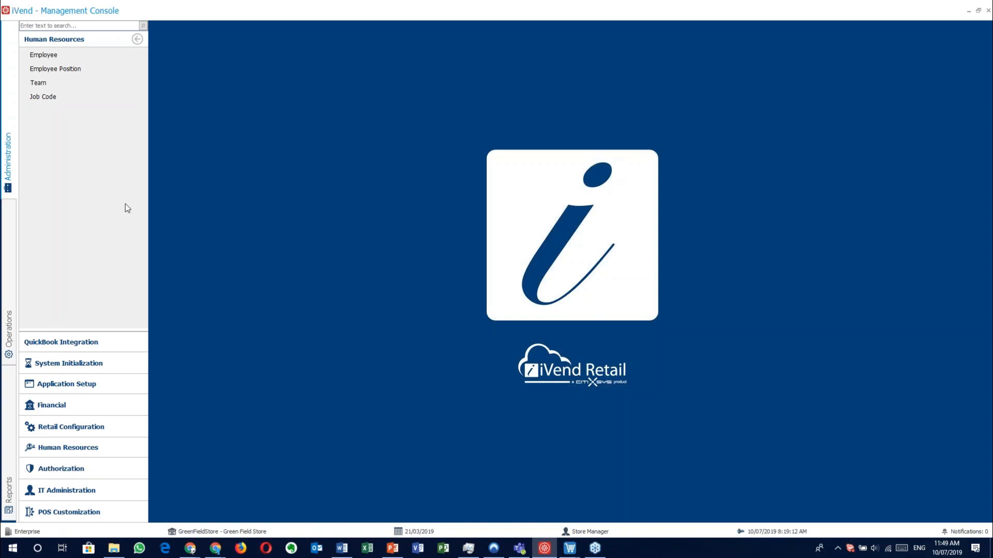
{"action": "left_click", "coordinate": [64, 71]}
{"action": "double_click", "coordinate": [461, 92]}
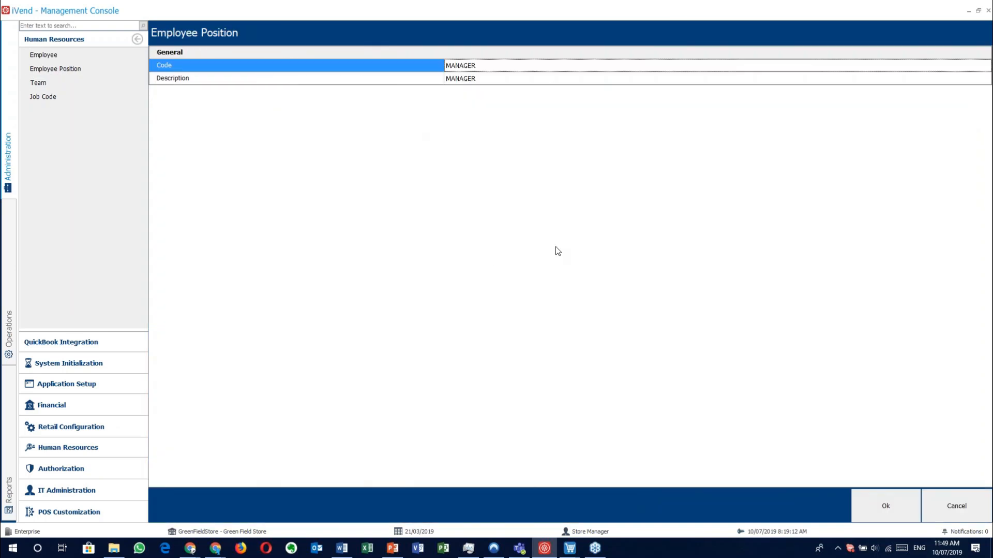
{"action": "left_click", "coordinate": [957, 509]}
{"action": "left_click", "coordinate": [958, 507]}
Step: View the TEAM ACME record in the Team search and cancel out of it
{"action": "left_click", "coordinate": [77, 83]}
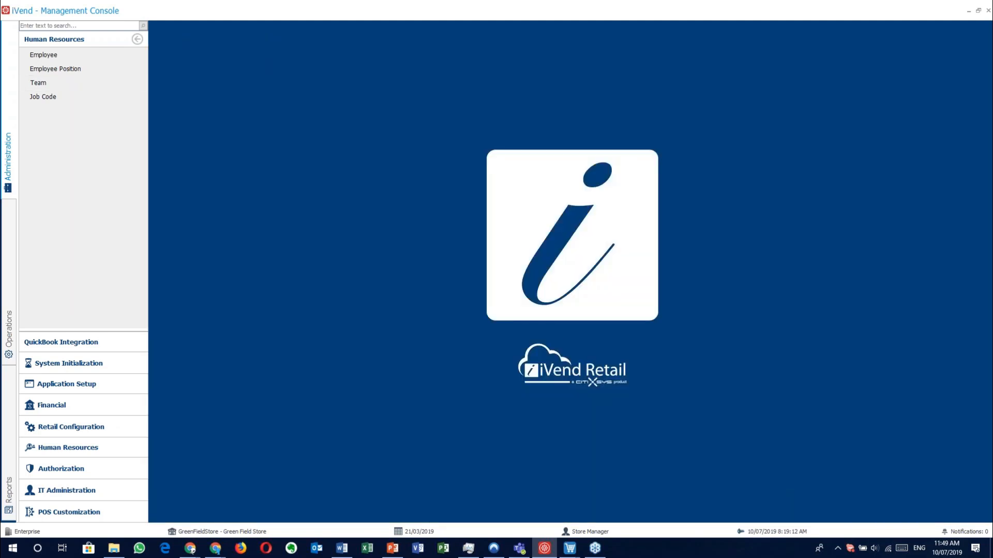
{"action": "double_click", "coordinate": [458, 91]}
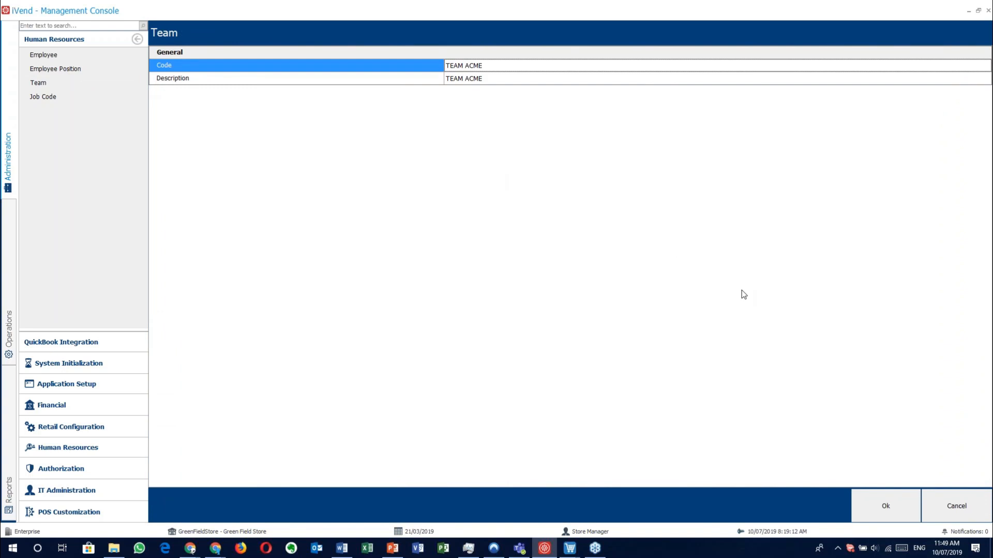
{"action": "left_click", "coordinate": [926, 493]}
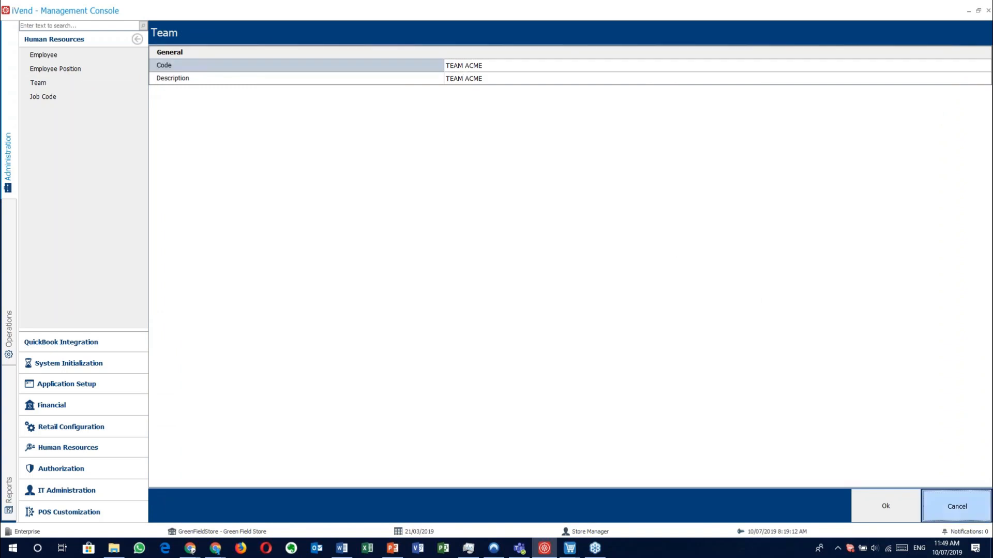
Step: View the SALES PERSON job code record, then close the record and its search
{"action": "double_click", "coordinate": [475, 111]}
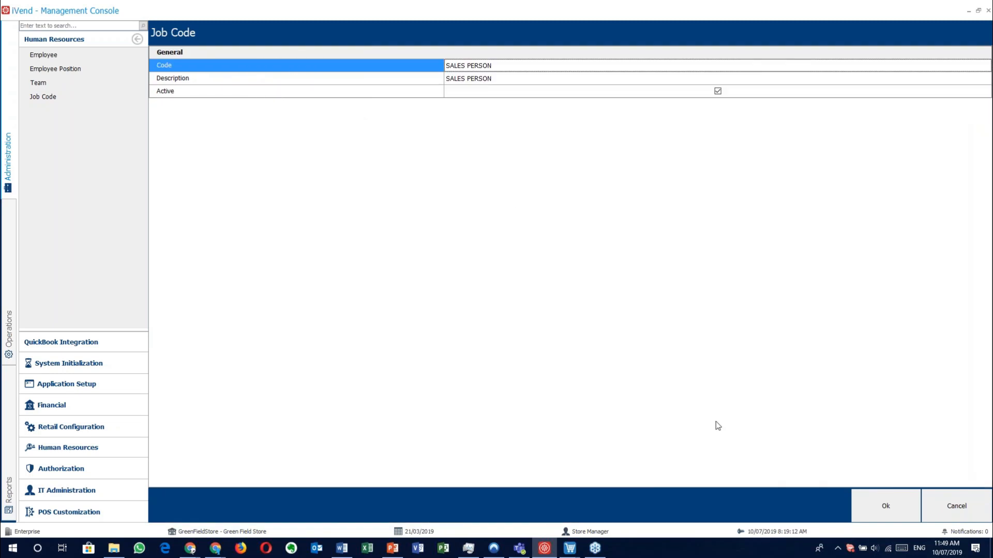
{"action": "left_click", "coordinate": [959, 506]}
{"action": "left_click", "coordinate": [960, 506]}
{"action": "left_click", "coordinate": [961, 506]}
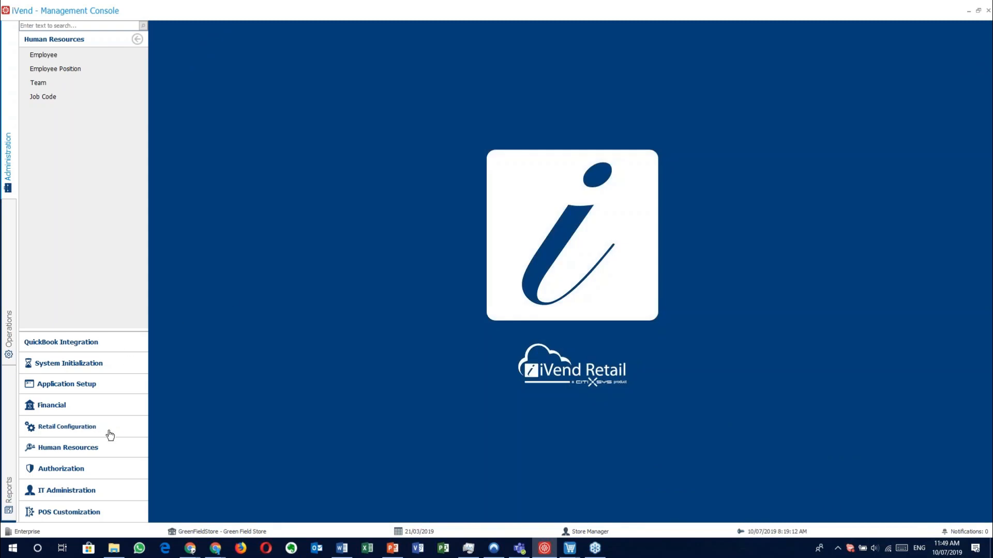
Step: Open the Cashier record, code 2, from the Authorization security user search
{"action": "left_click", "coordinate": [96, 468]}
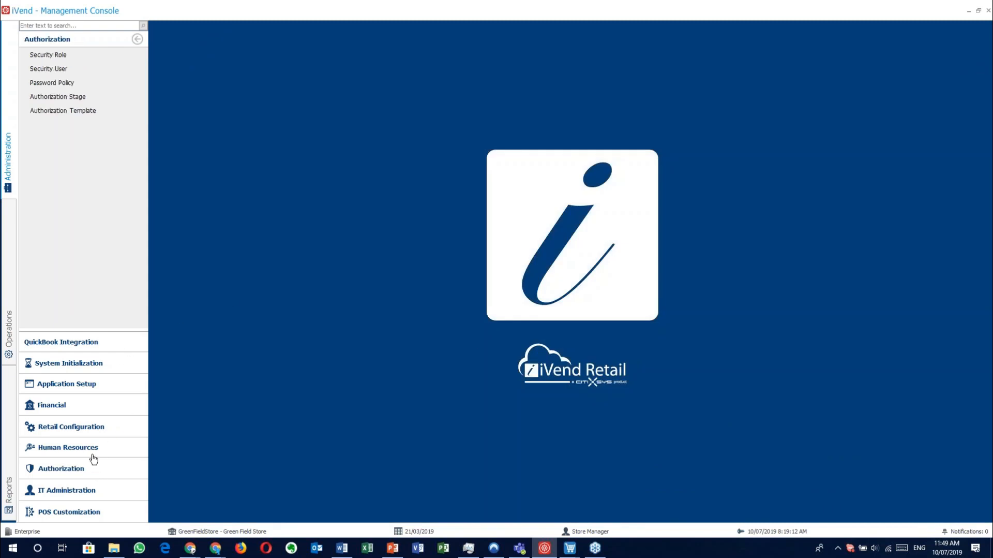
{"action": "left_click", "coordinate": [90, 69]}
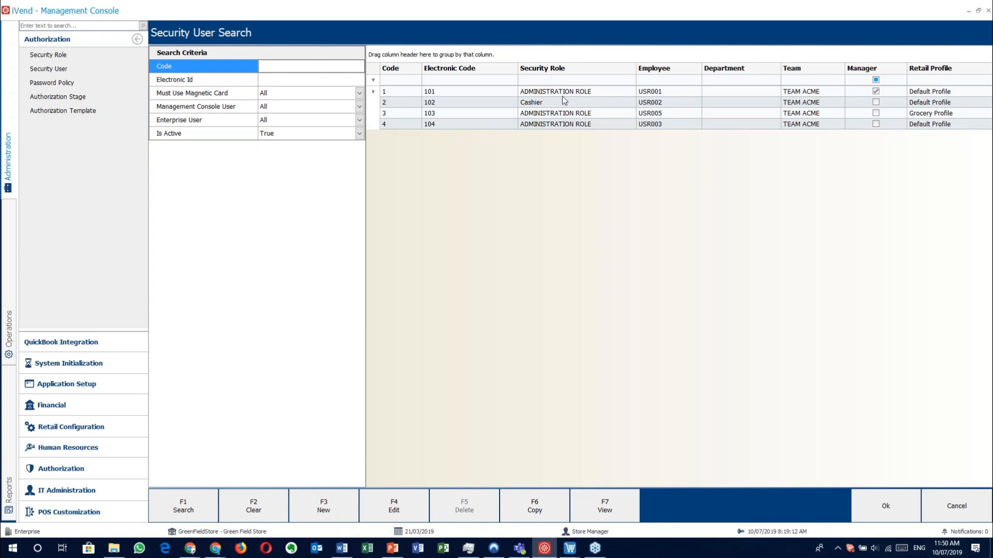
{"action": "left_click", "coordinate": [549, 103]}
{"action": "double_click", "coordinate": [548, 103]}
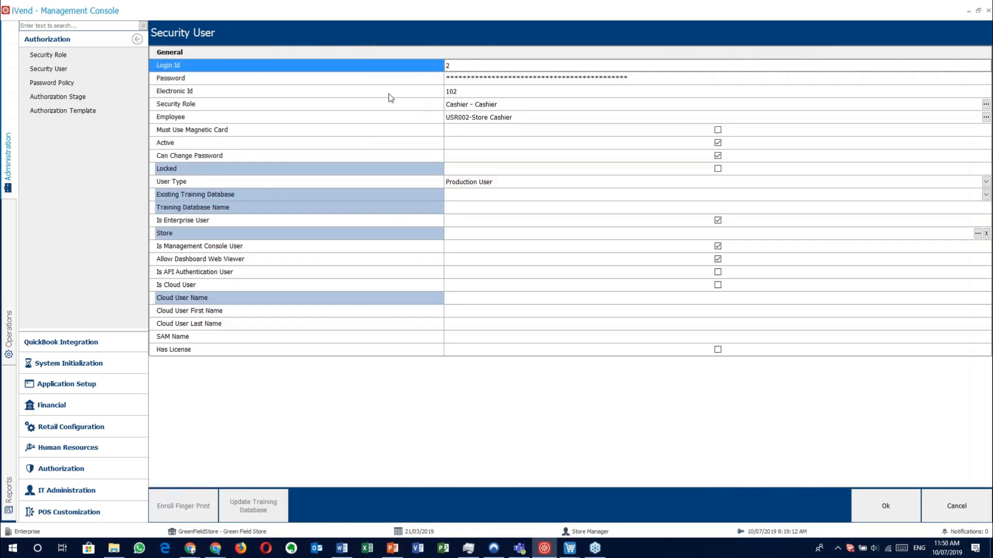
Step: Switch to iVend Retail Point of Sale and void the current sale transaction
{"action": "mouse_move", "coordinate": [570, 547]}
{"action": "left_click", "coordinate": [488, 498]}
{"action": "left_click", "coordinate": [948, 521]}
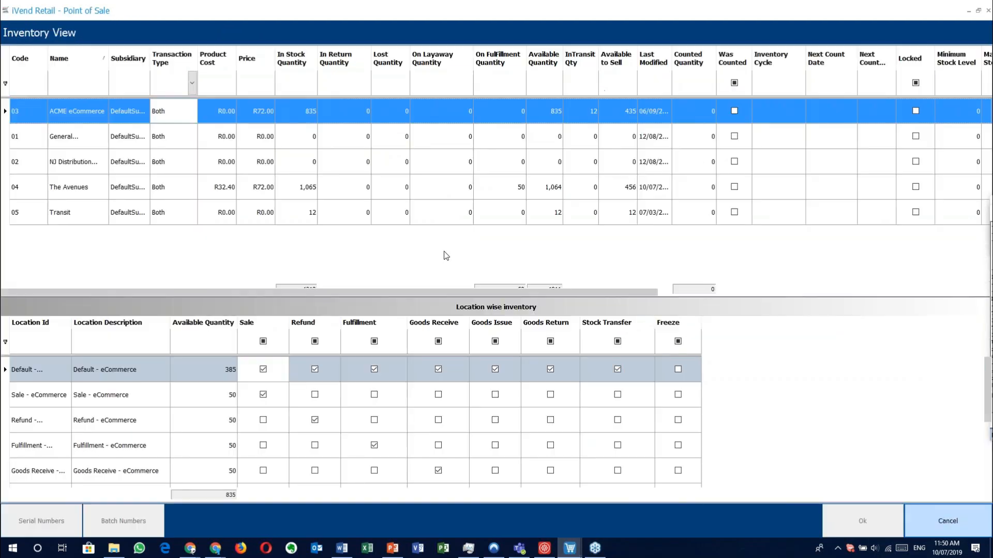
{"action": "left_click", "coordinate": [974, 514]}
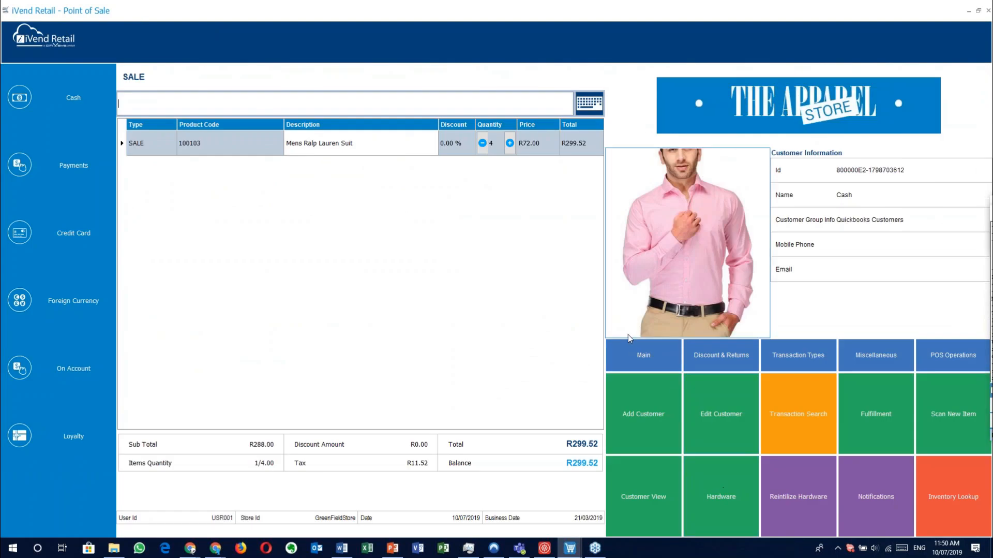
{"action": "left_click", "coordinate": [643, 355]}
{"action": "left_click", "coordinate": [687, 496]}
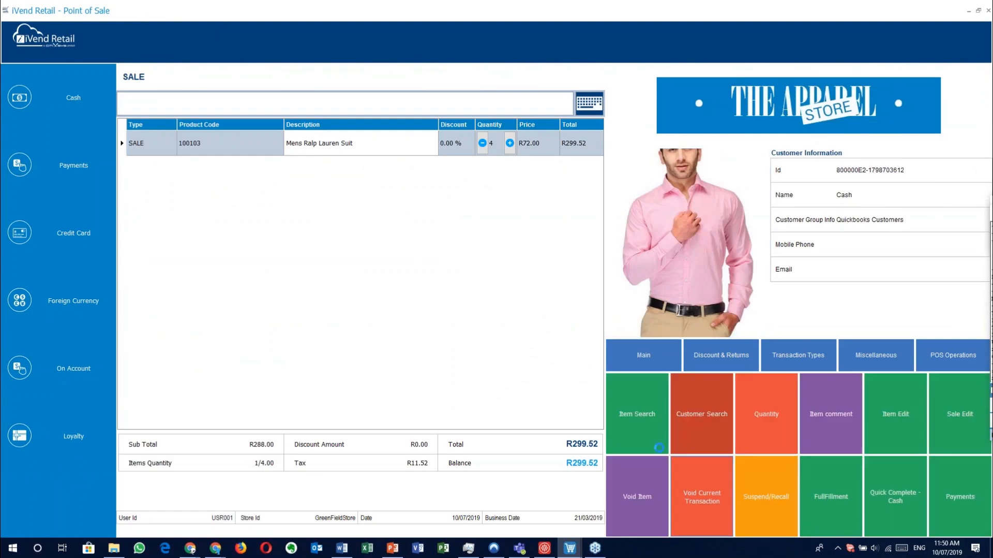
{"action": "left_click", "coordinate": [533, 244]}
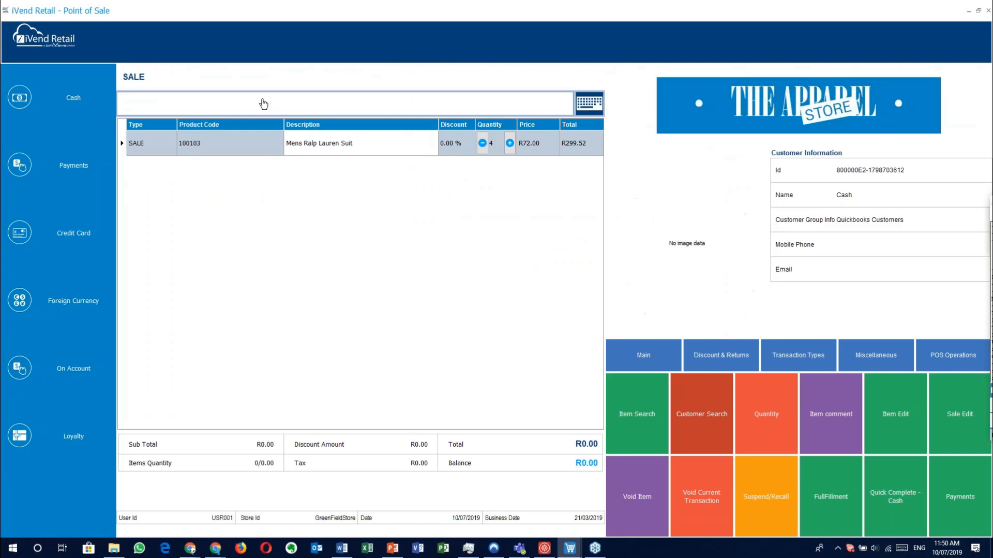
Step: Log out of the point of sale and log in as user 2 with the account password, accepting the differing business date
{"action": "left_click", "coordinate": [64, 45]}
{"action": "left_click", "coordinate": [660, 229]}
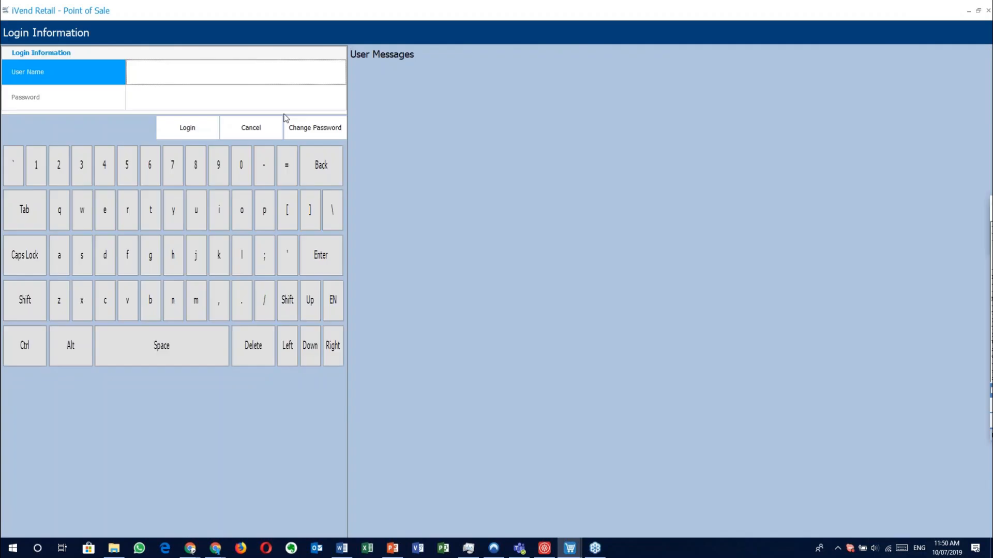
{"action": "type", "text": "2"}
{"action": "key", "text": "Tab"}
{"action": "type", "text": "********"}
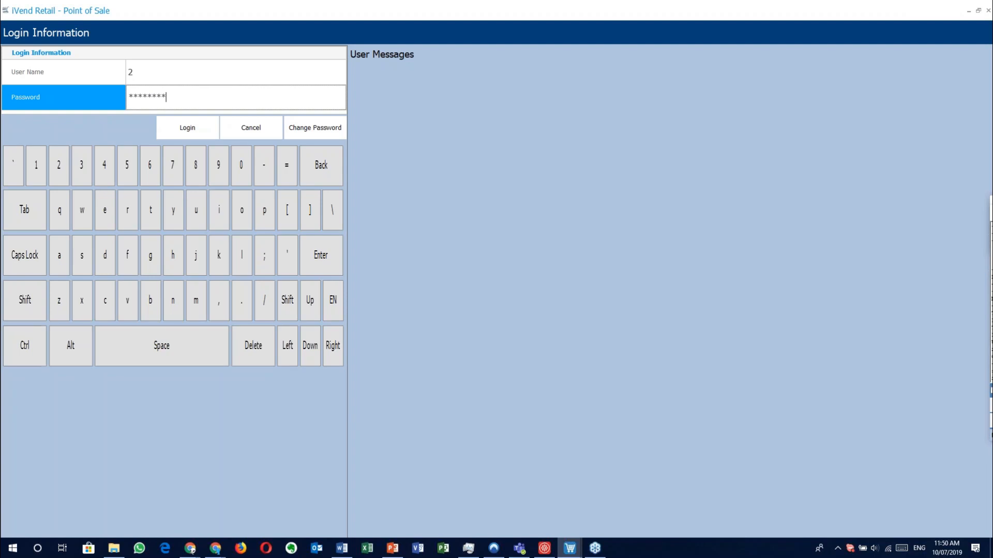
{"action": "left_click", "coordinate": [175, 130]}
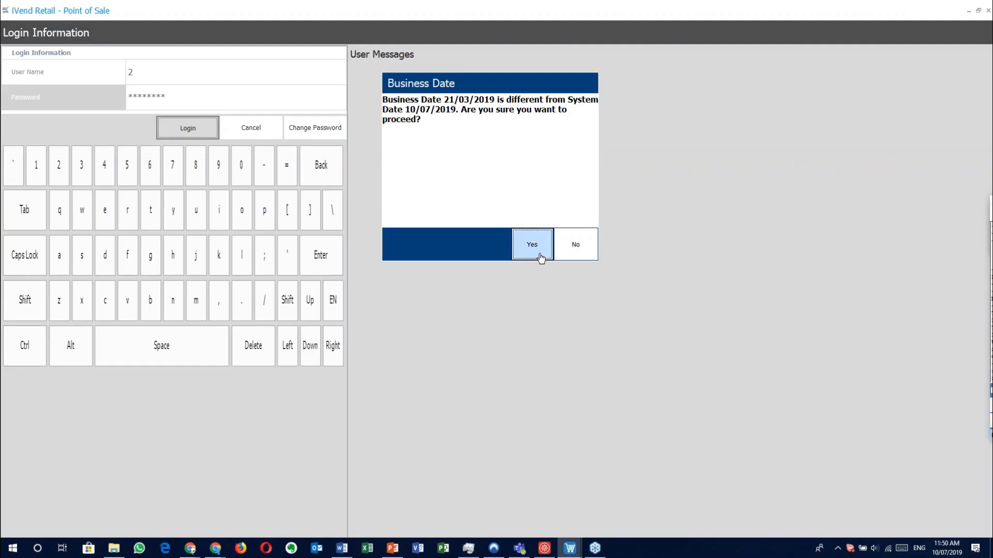
{"action": "left_click", "coordinate": [540, 257]}
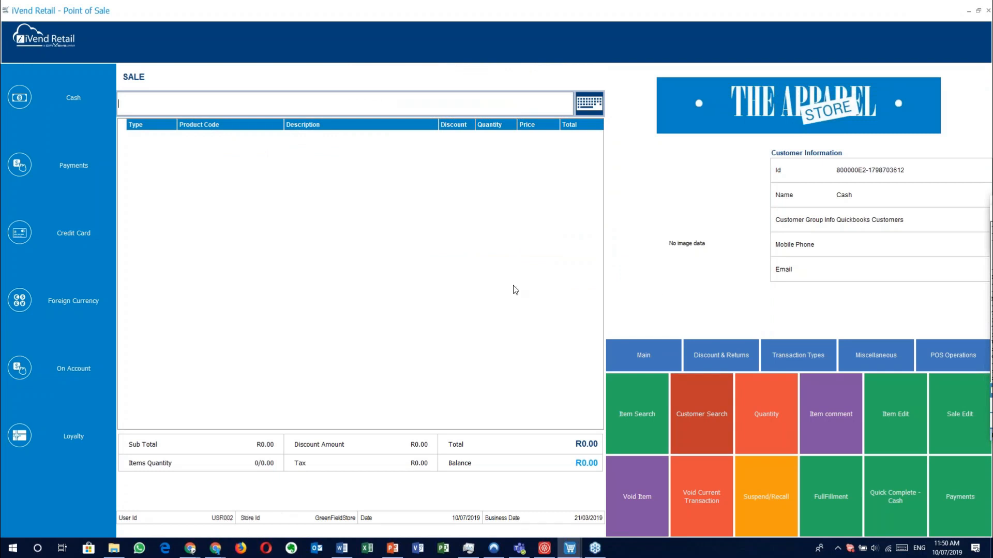
Step: Return to the Management Console and examine the security user's Electronic Id, Security Role and Employee fields
{"action": "left_click", "coordinate": [544, 547]}
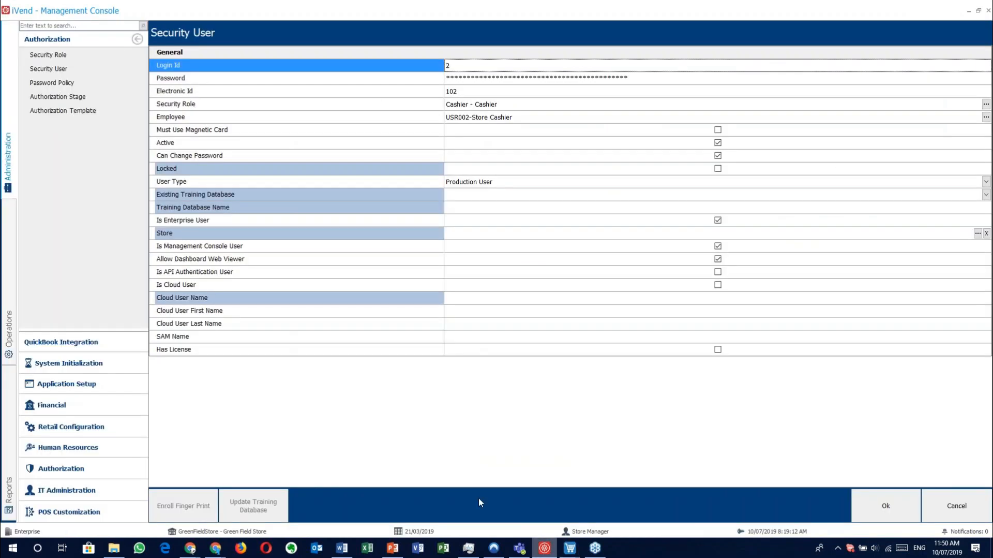
{"action": "left_click", "coordinate": [368, 93]}
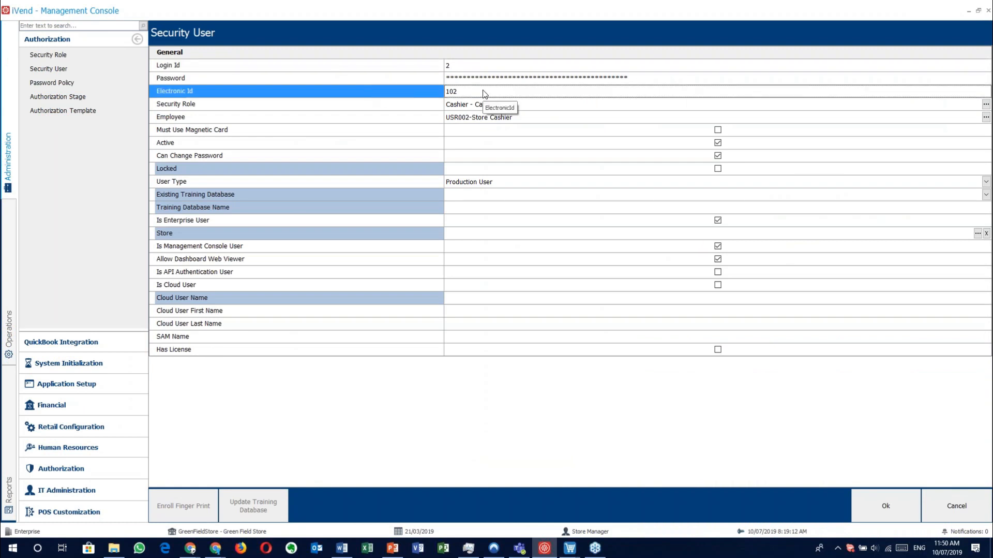
{"action": "left_click", "coordinate": [393, 105]}
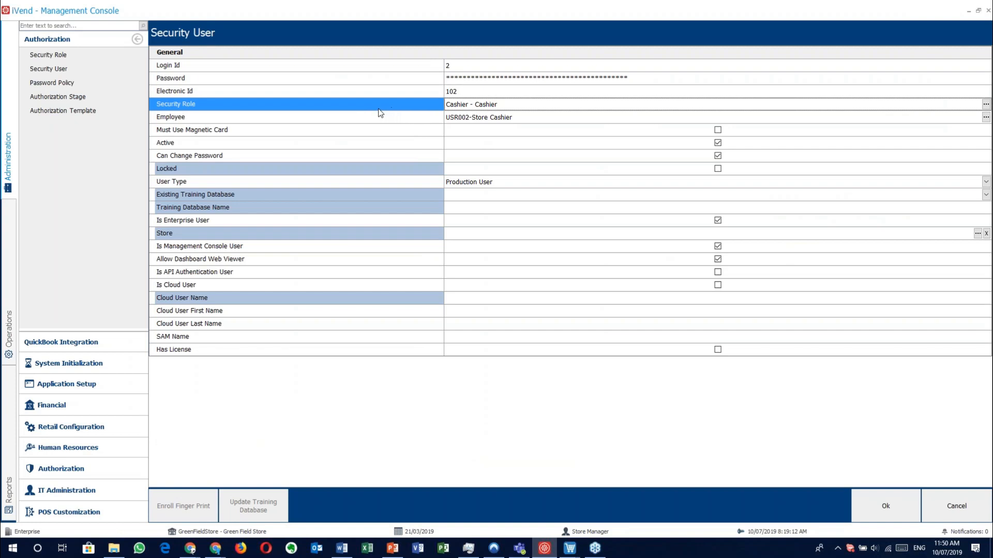
{"action": "left_click", "coordinate": [419, 129]}
{"action": "left_click", "coordinate": [409, 119]}
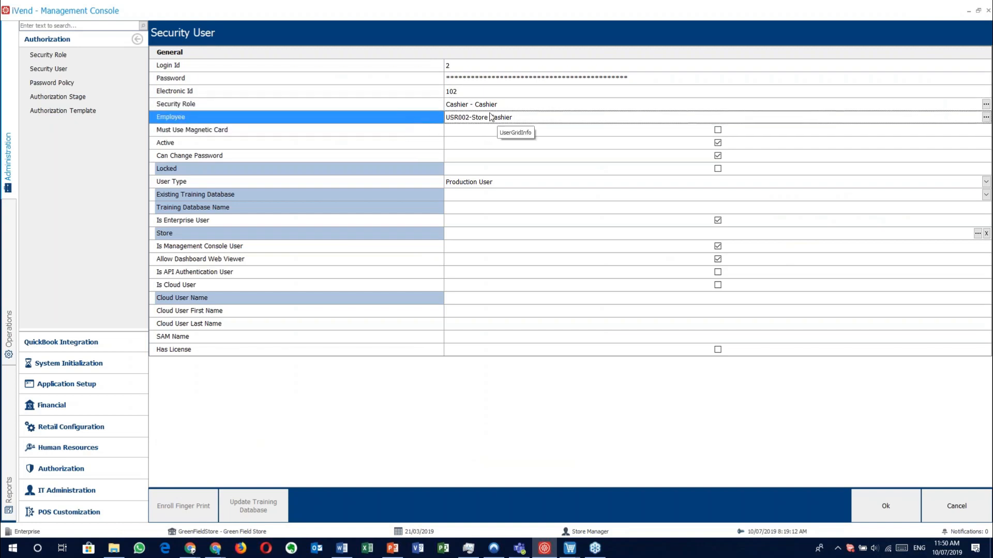
Step: View the caption setup of the Employee field and cancel out of it
{"action": "right_click", "coordinate": [348, 119]}
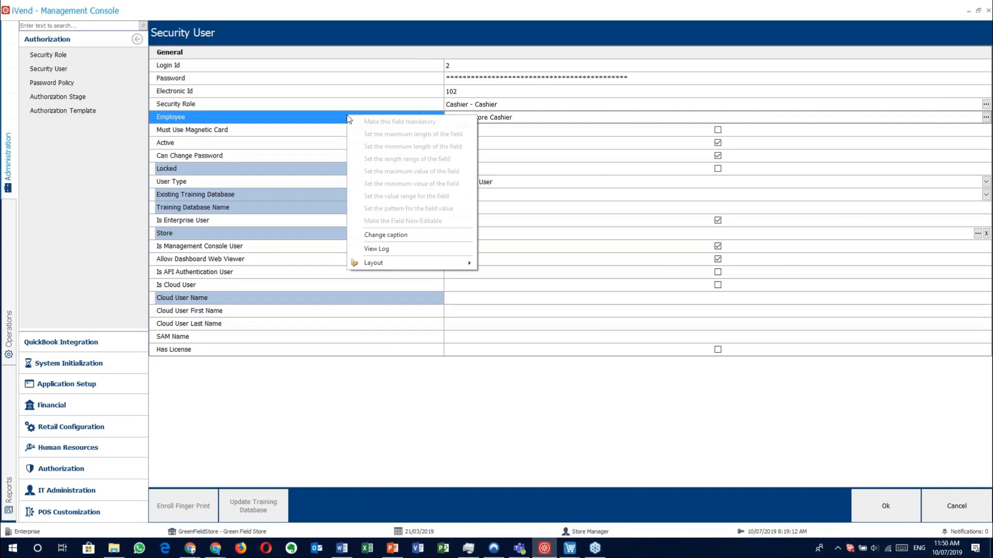
{"action": "left_click", "coordinate": [408, 234]}
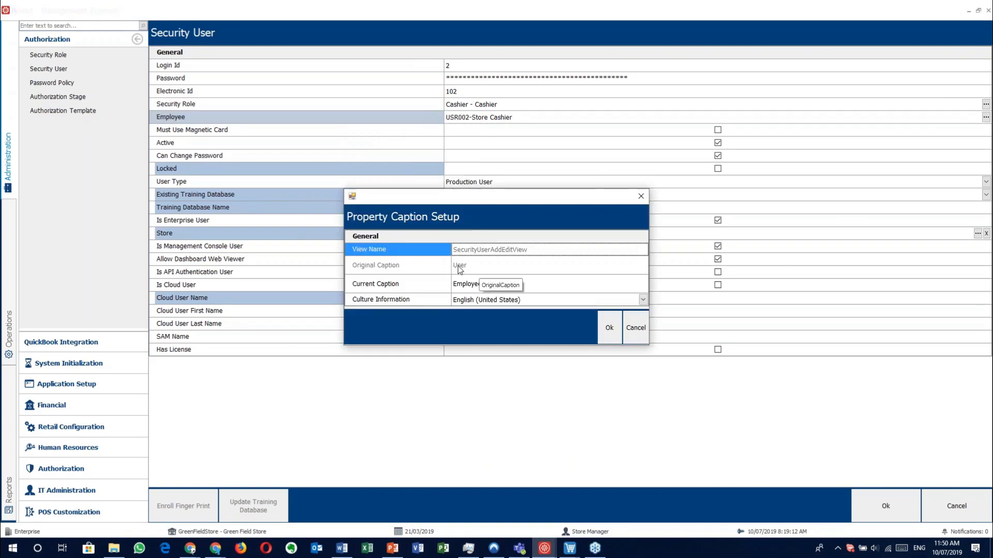
{"action": "left_click", "coordinate": [636, 327]}
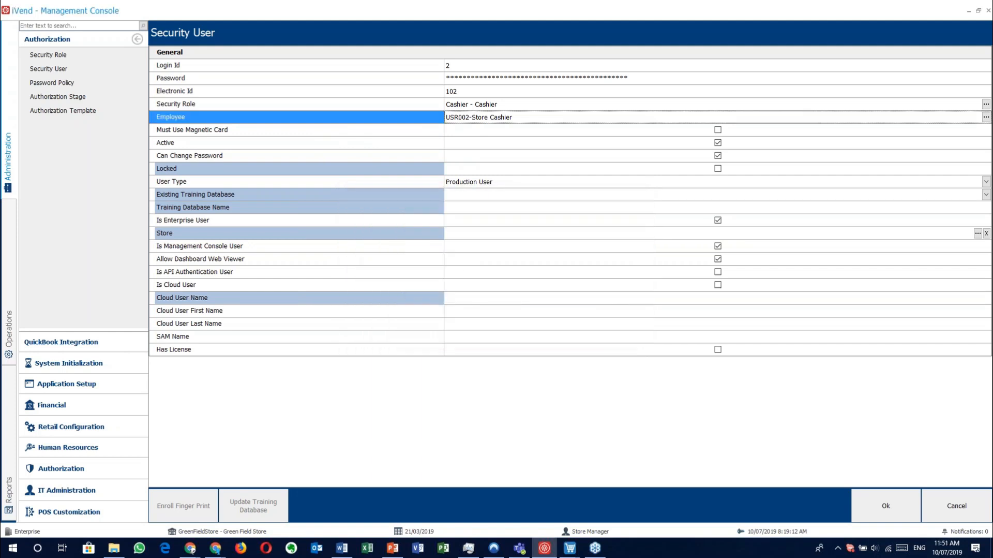
Step: Examine the Must Use Magnetic Card, Active, Can Change Password and Locked options of the security user
{"action": "left_click", "coordinate": [320, 134]}
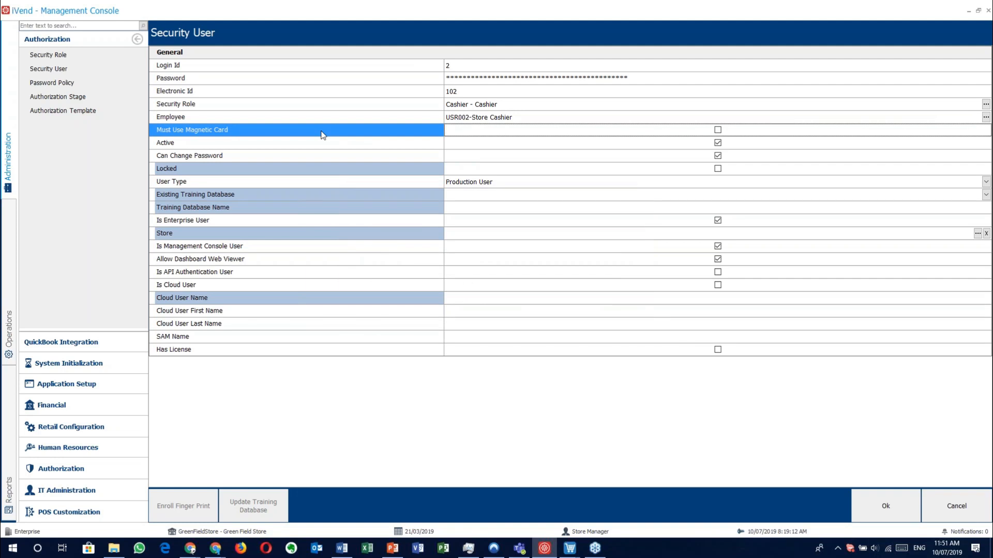
{"action": "left_click", "coordinate": [330, 148]}
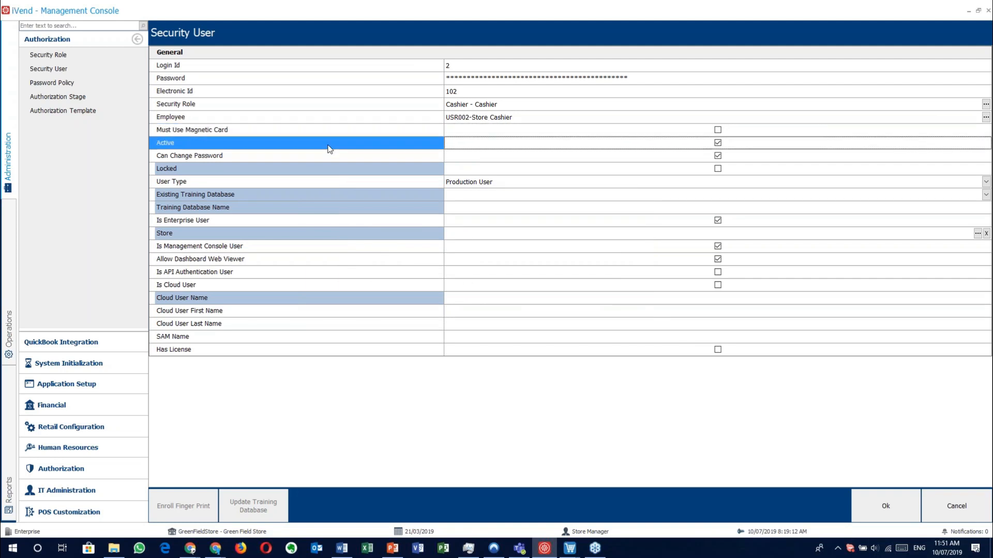
{"action": "left_click", "coordinate": [321, 160]}
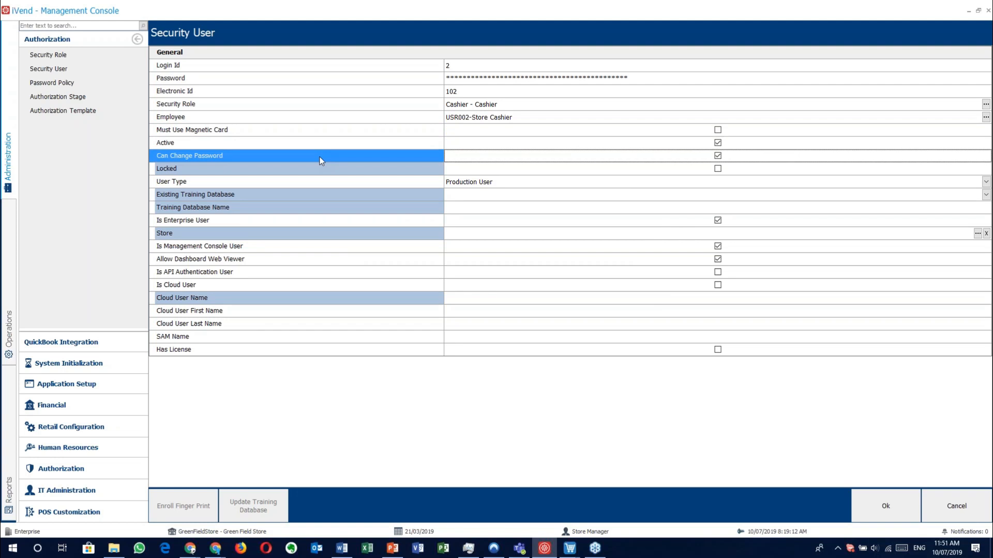
{"action": "left_click", "coordinate": [322, 174]}
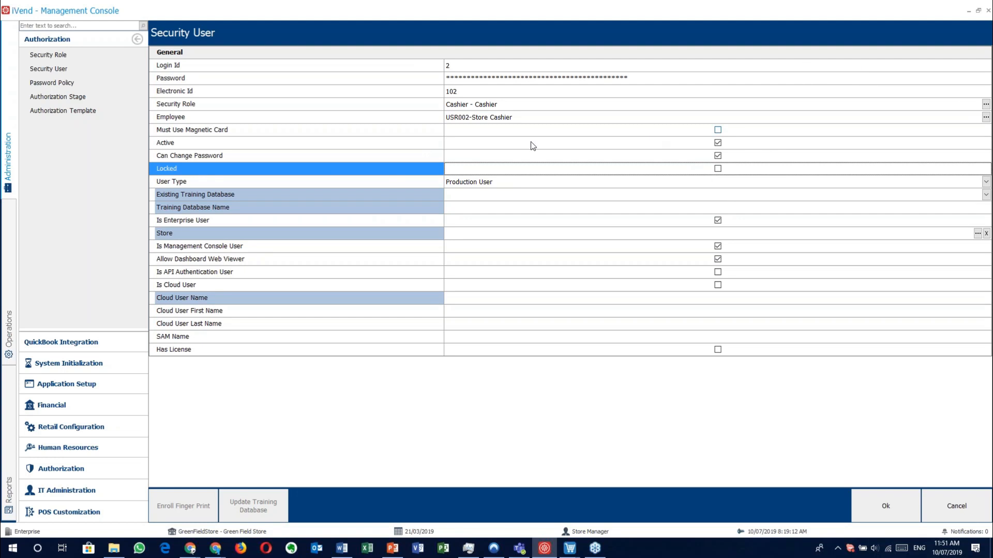
Step: Set the security user's User Type to Training User, and return it to Production User
{"action": "left_click", "coordinate": [507, 185]}
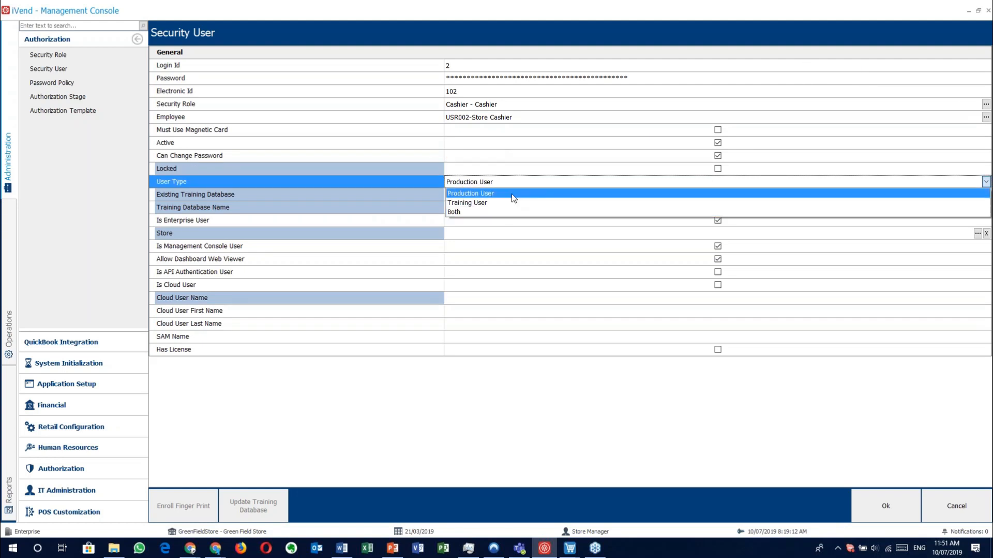
{"action": "left_click", "coordinate": [507, 203]}
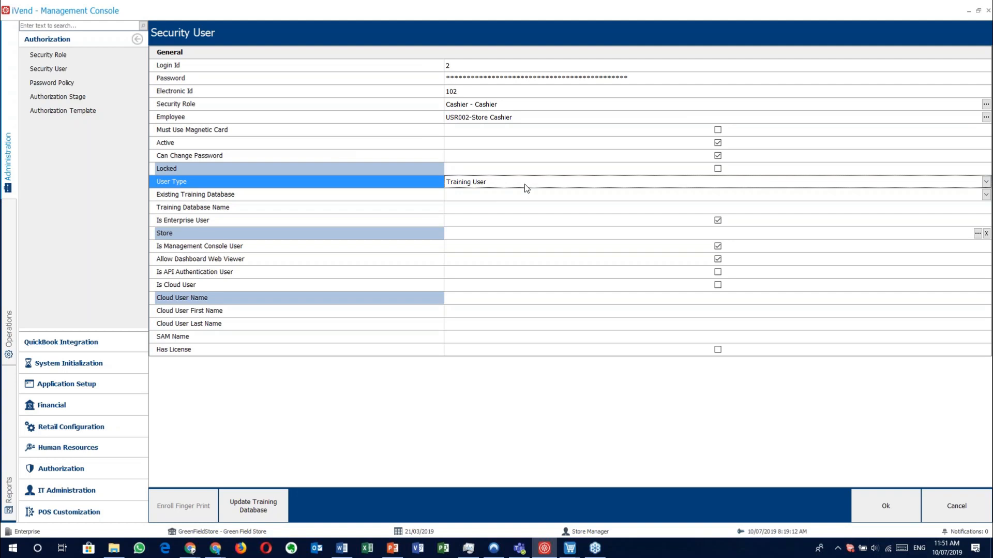
{"action": "left_click", "coordinate": [508, 185]}
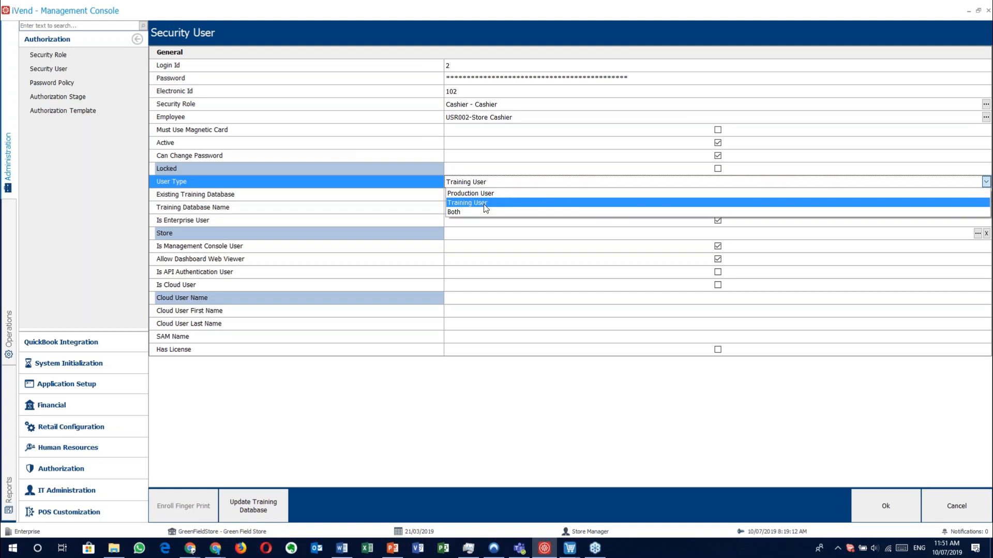
{"action": "left_click", "coordinate": [509, 195]}
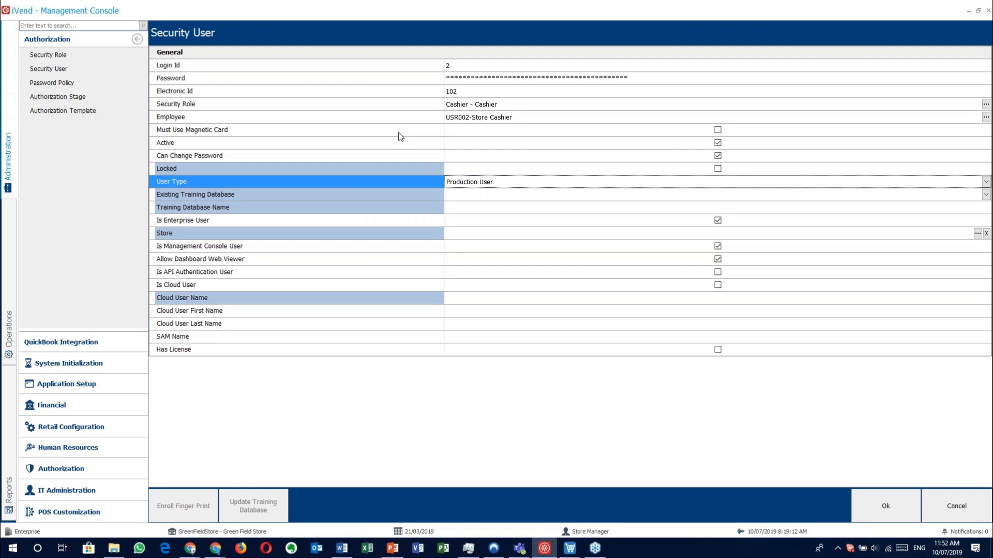
Step: Look at the Human Resources options, return to Authorization, and examine the employee linked to the security user
{"action": "left_click", "coordinate": [87, 451]}
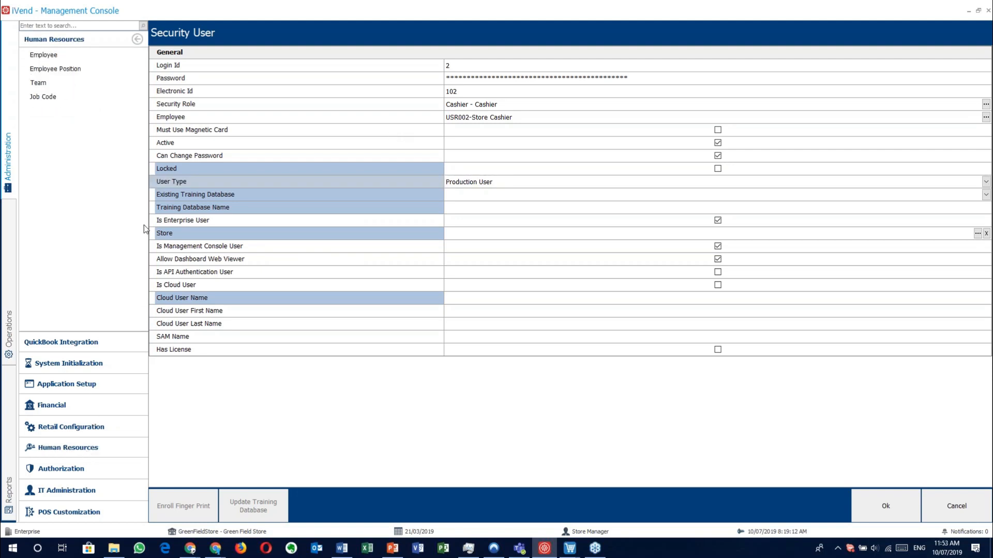
{"action": "left_click", "coordinate": [104, 468]}
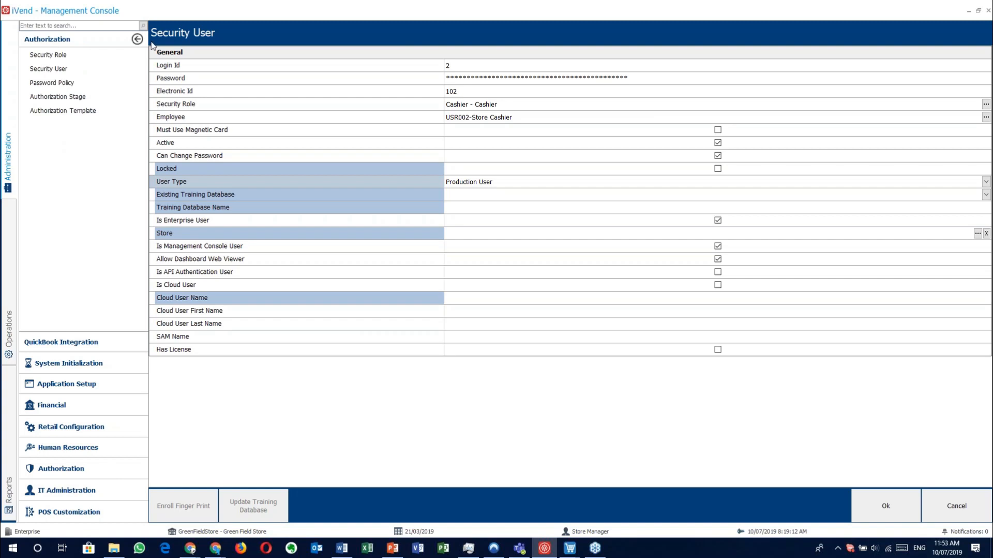
{"action": "left_click", "coordinate": [218, 117]}
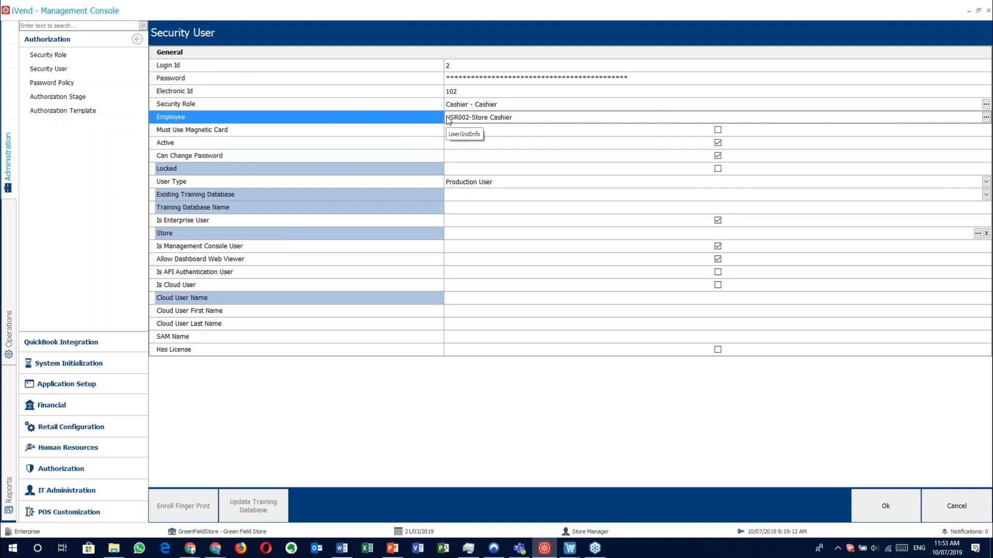
{"action": "left_click", "coordinate": [519, 117]}
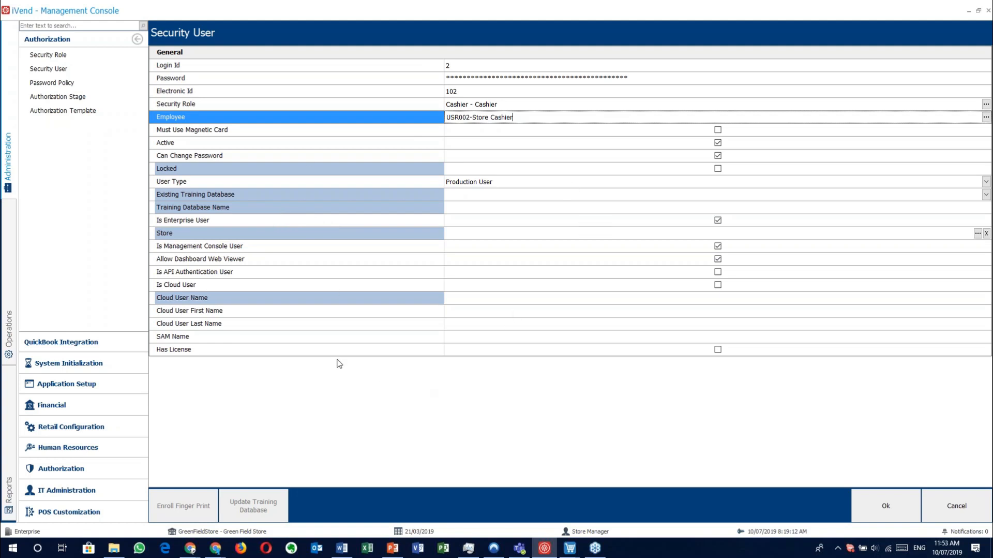
Step: Examine the security user's enterprise, store, Management Console, dashboard viewer, API authentication and cloud user fields
{"action": "left_click", "coordinate": [289, 222]}
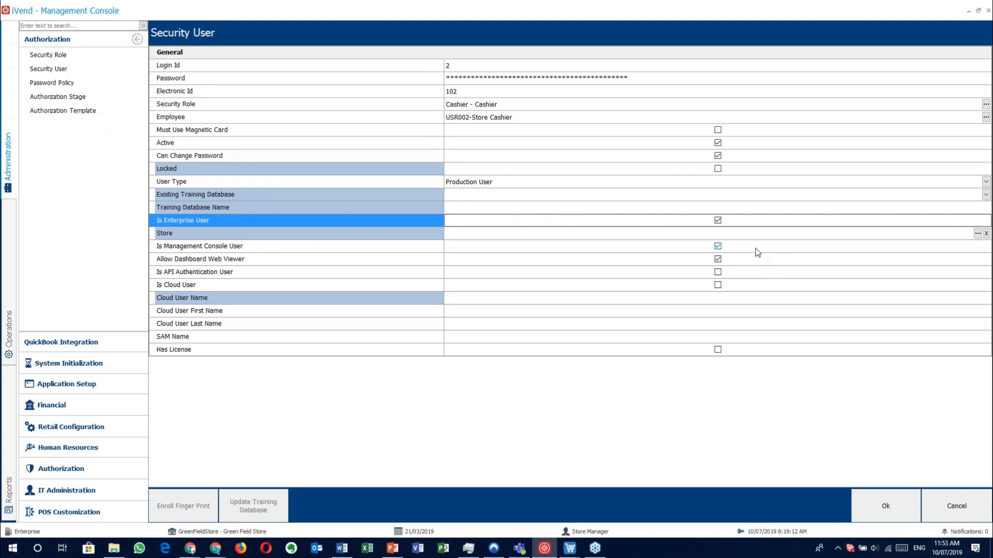
{"action": "left_click", "coordinate": [551, 236]}
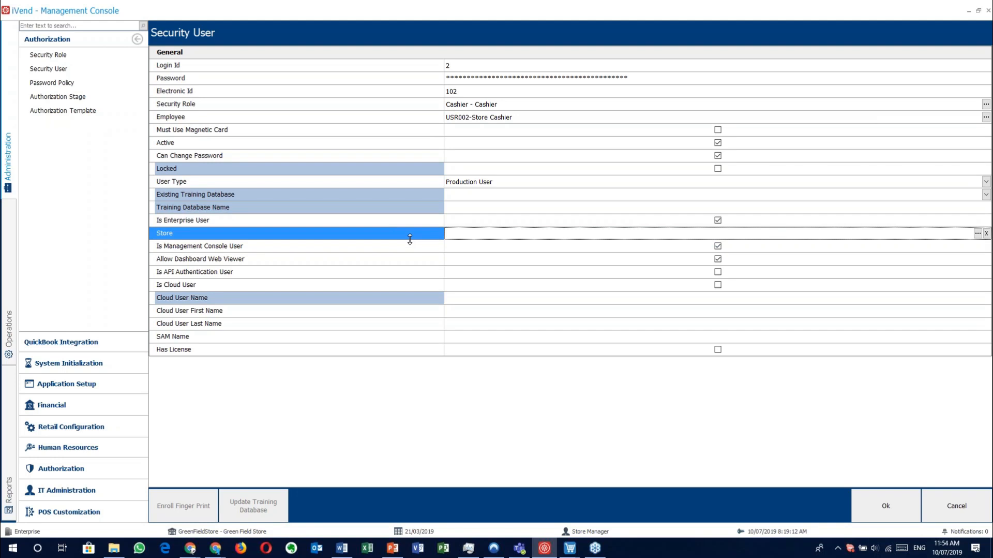
{"action": "left_click", "coordinate": [375, 251]}
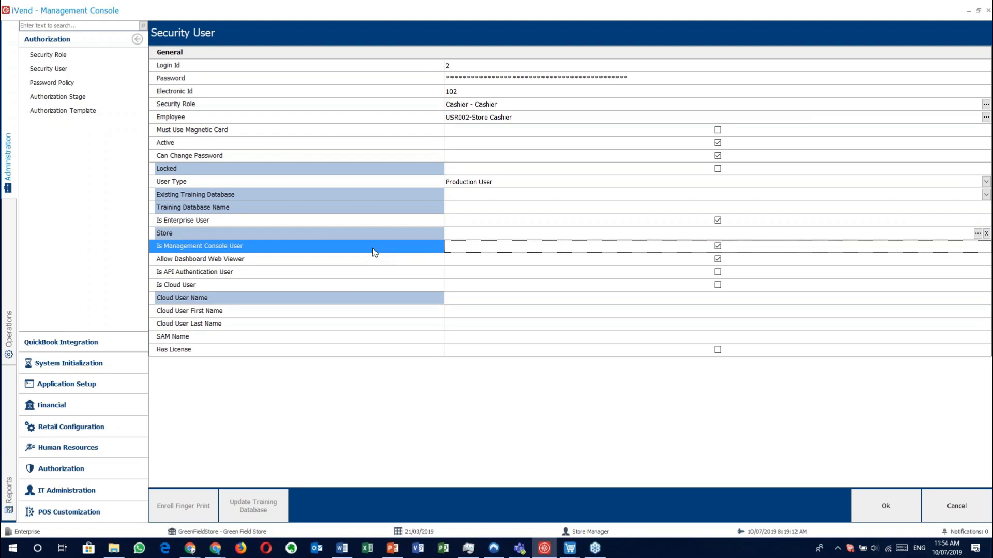
{"action": "left_click", "coordinate": [277, 264]}
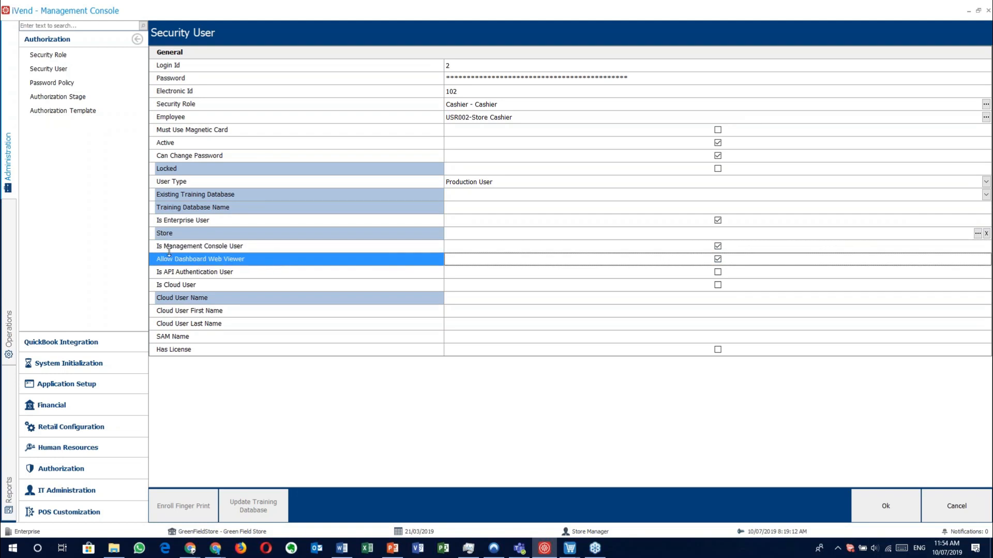
{"action": "left_click", "coordinate": [289, 274]}
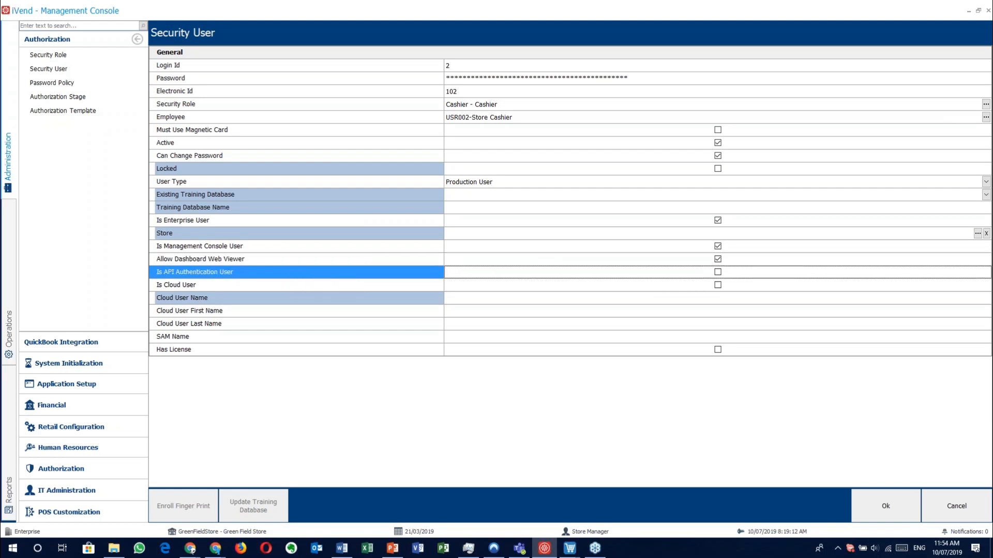
{"action": "left_click", "coordinate": [297, 285]}
{"action": "left_click", "coordinate": [306, 298]}
{"action": "left_click", "coordinate": [314, 310]}
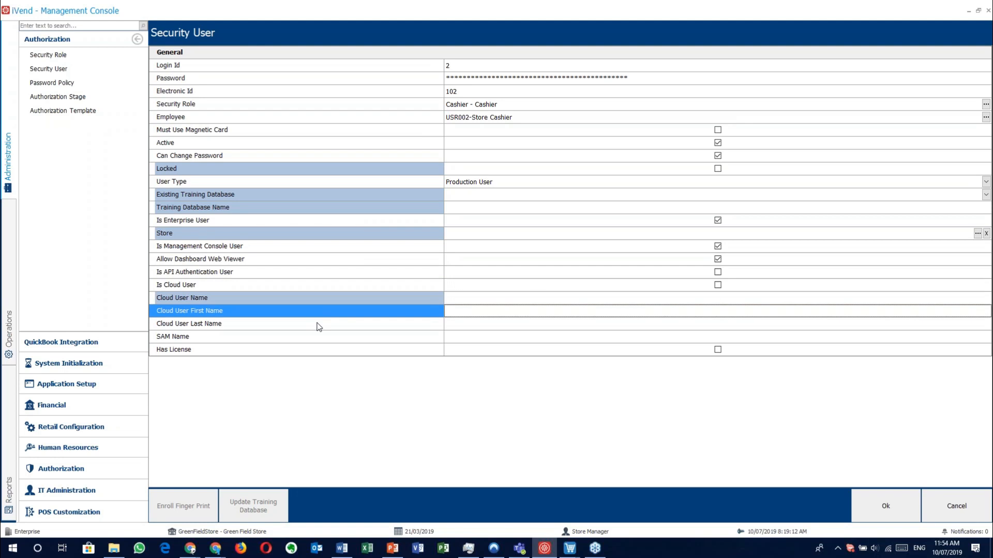
Step: Examine the security user's Cloud User Last Name, SAM Name and Has License fields, and close the user without saving
{"action": "left_click", "coordinate": [314, 325]}
{"action": "left_click", "coordinate": [315, 339]}
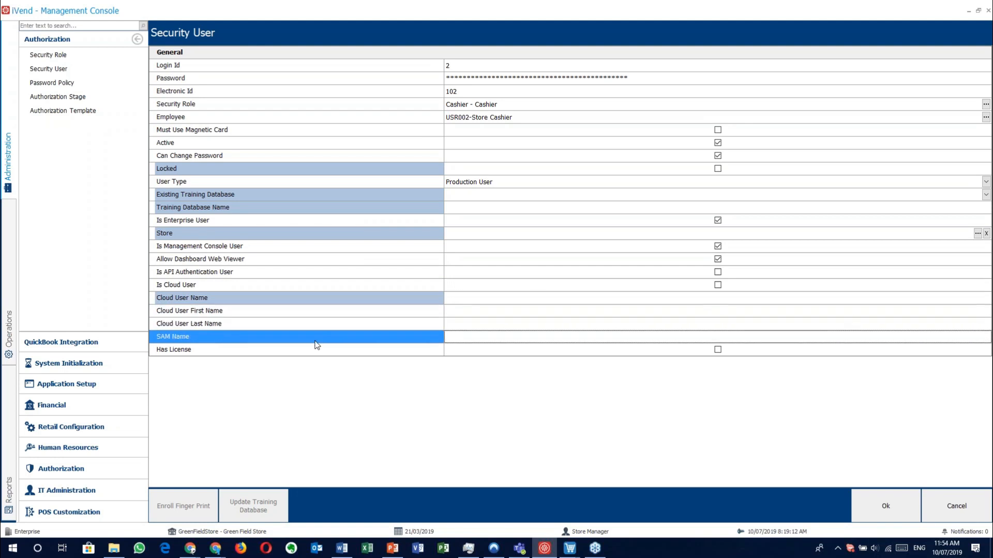
{"action": "left_click", "coordinate": [240, 352]}
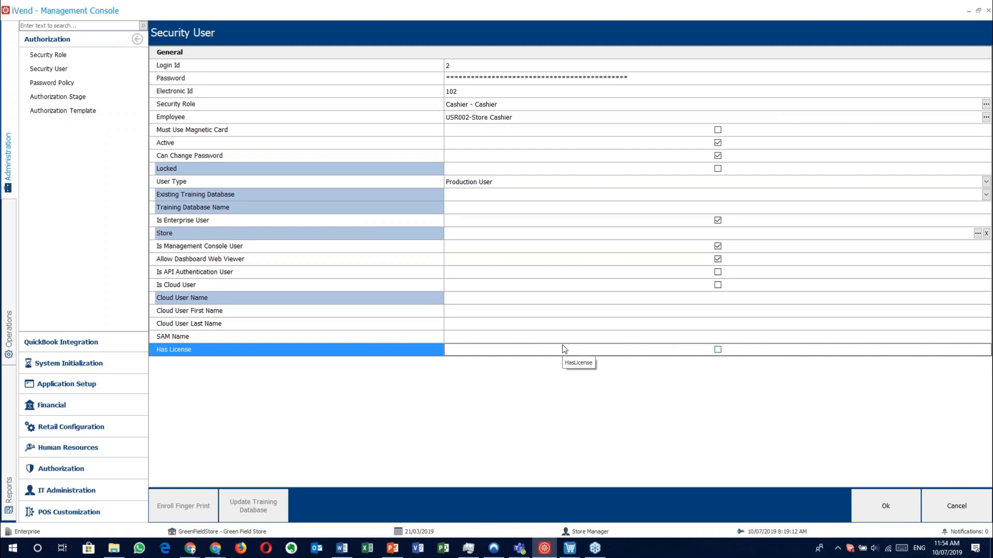
{"action": "left_click", "coordinate": [718, 349]}
{"action": "left_click", "coordinate": [718, 350]}
{"action": "left_click", "coordinate": [976, 504]}
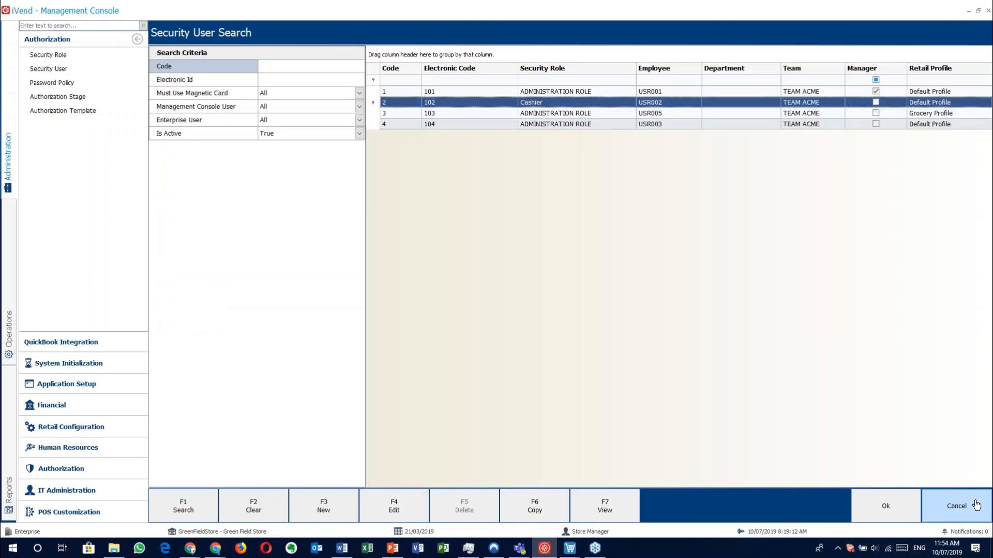
{"action": "left_click", "coordinate": [976, 504]}
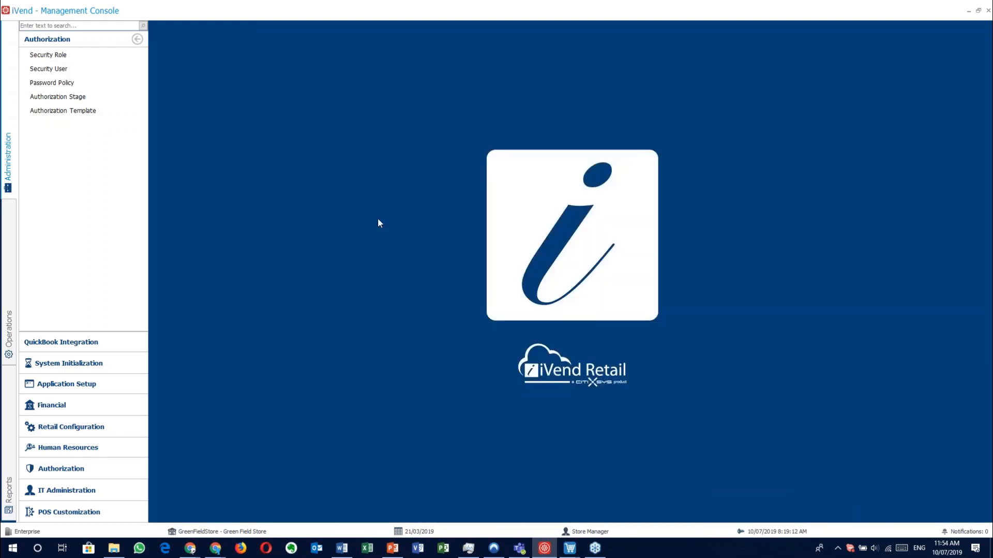
Step: Look at the security role list, and check the Security Role assigned to the security user with login ID 2
{"action": "left_click", "coordinate": [61, 57]}
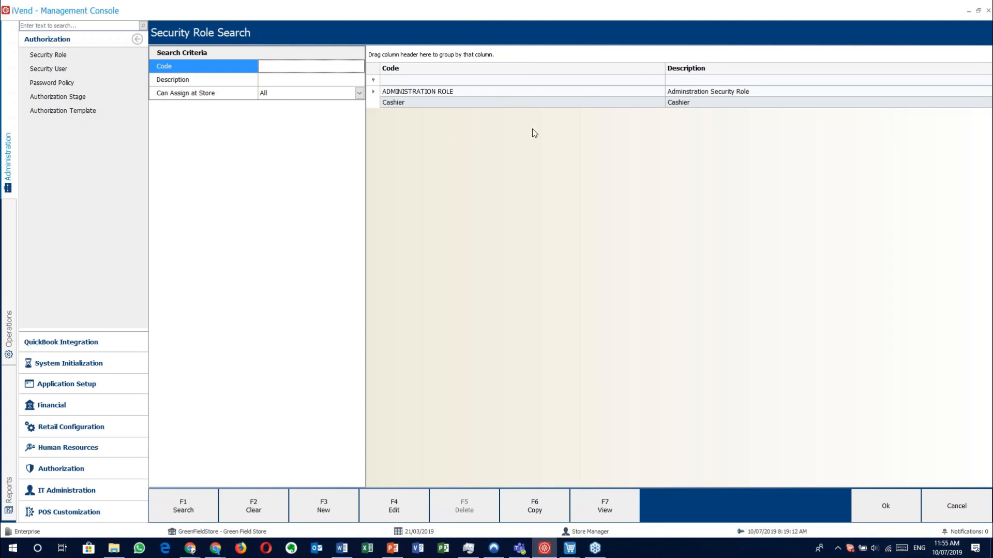
{"action": "left_click", "coordinate": [66, 71]}
{"action": "left_click", "coordinate": [428, 103]}
{"action": "double_click", "coordinate": [428, 103]}
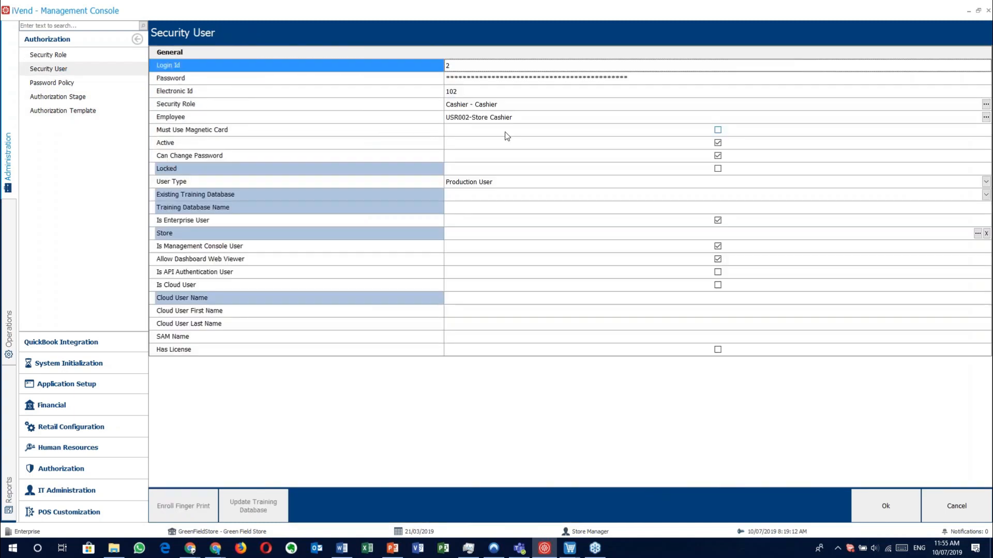
{"action": "left_click", "coordinate": [305, 105]}
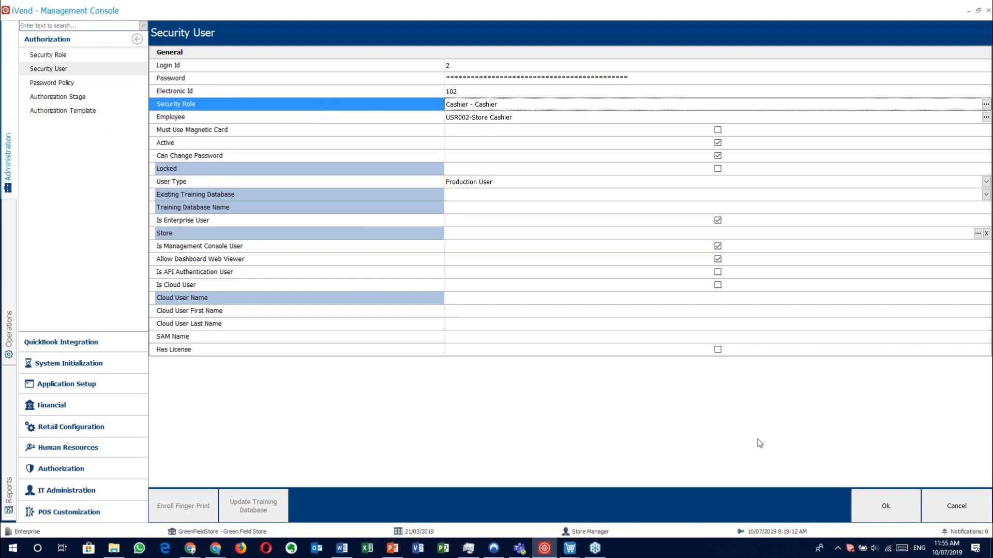
{"action": "left_click", "coordinate": [953, 507]}
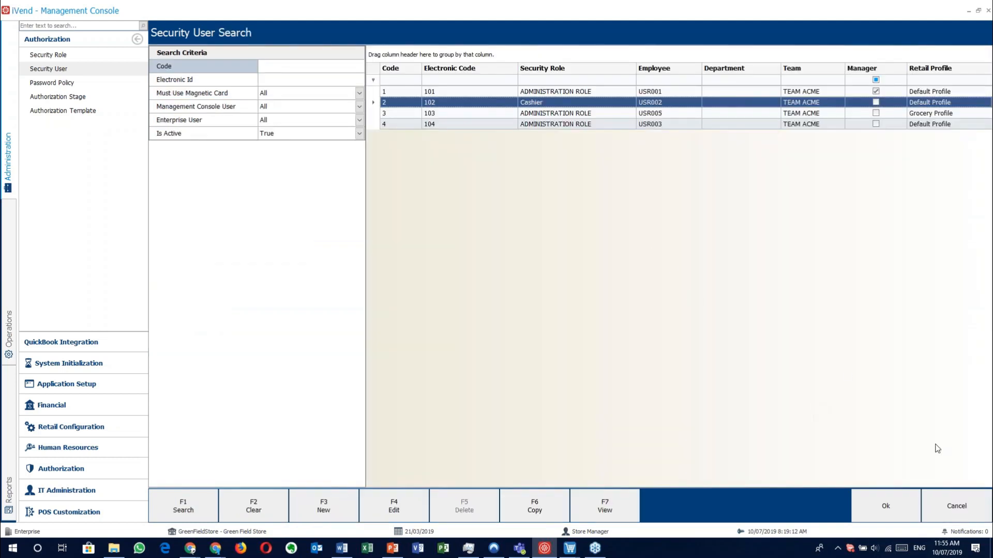
{"action": "left_click", "coordinate": [954, 512]}
Step: Examine the Cashier security role's Display Profile and its System Initialization security rights, including Login POS
{"action": "double_click", "coordinate": [441, 104]}
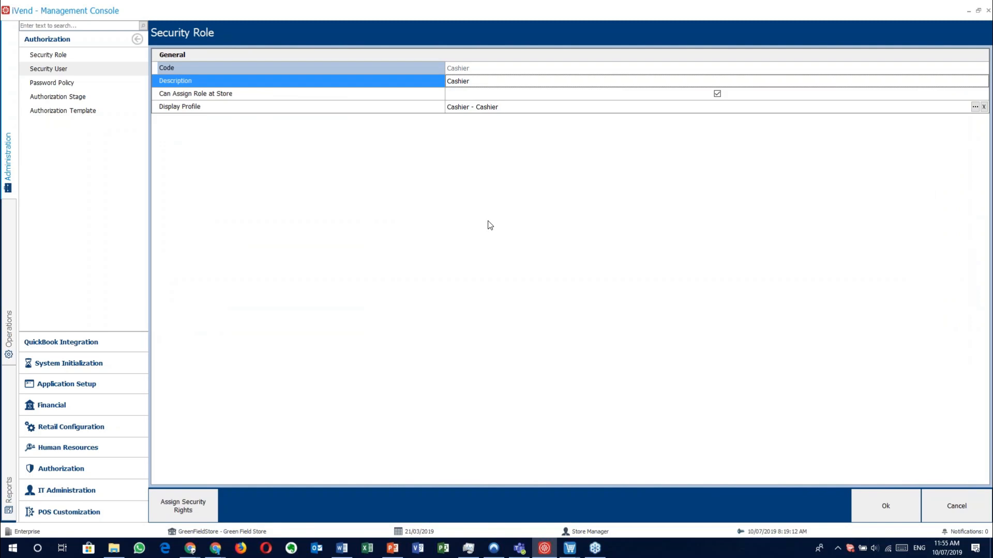
{"action": "left_click", "coordinate": [243, 109]}
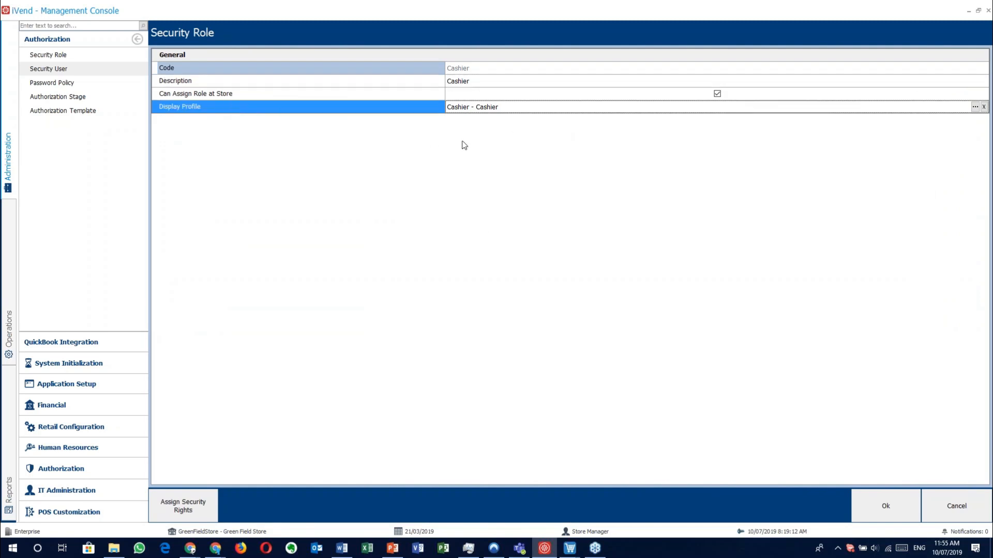
{"action": "left_click", "coordinate": [197, 504]}
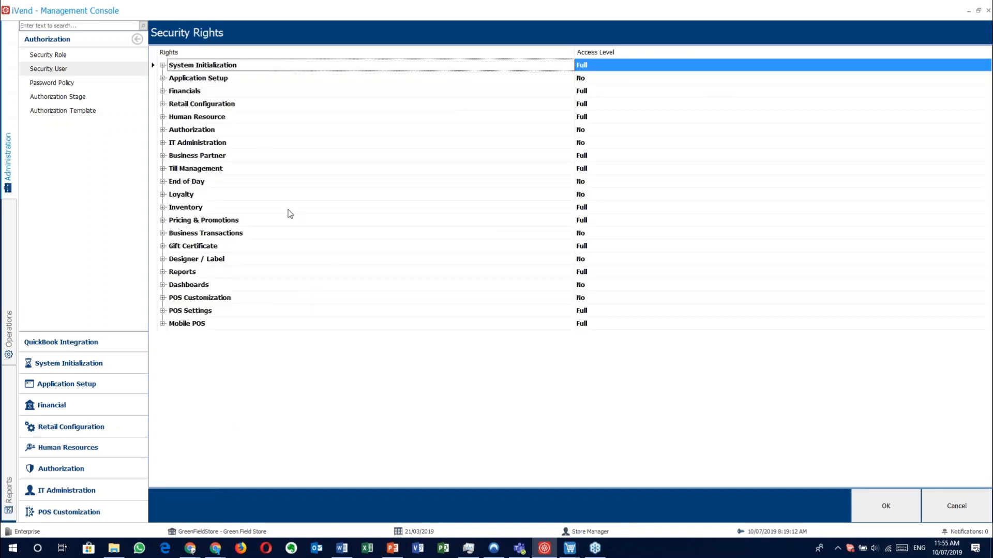
{"action": "left_click", "coordinate": [290, 118]}
{"action": "left_click", "coordinate": [206, 92]}
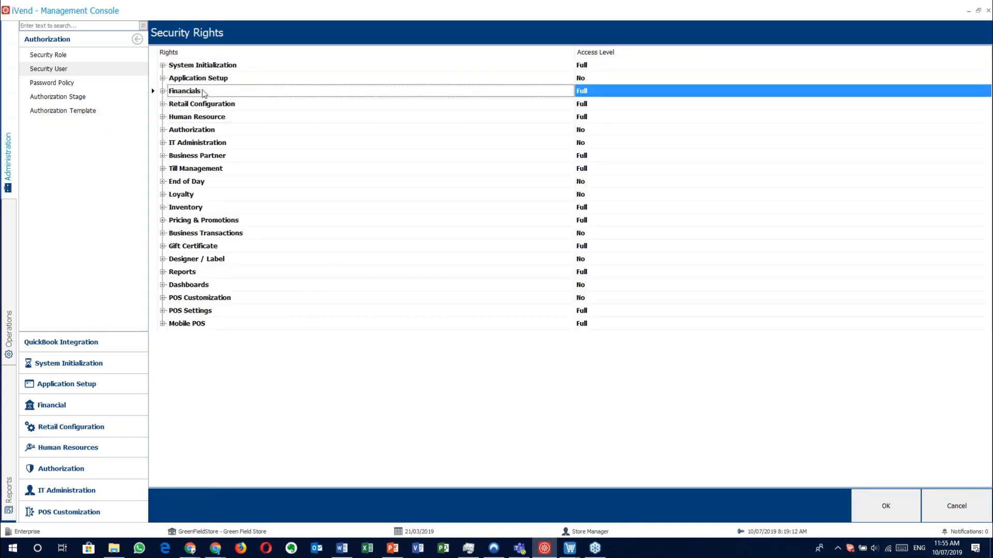
{"action": "left_click", "coordinate": [163, 66]}
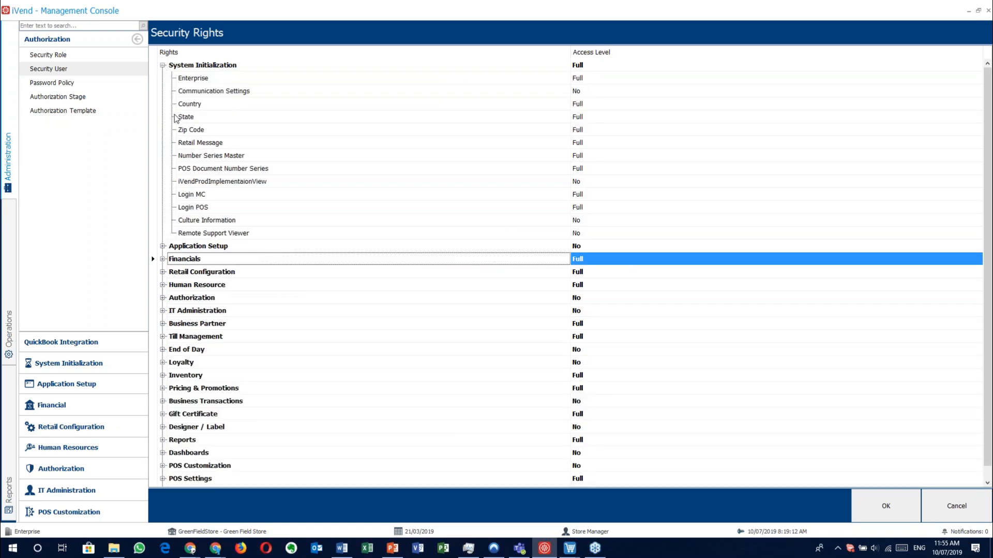
{"action": "left_click", "coordinate": [217, 208]}
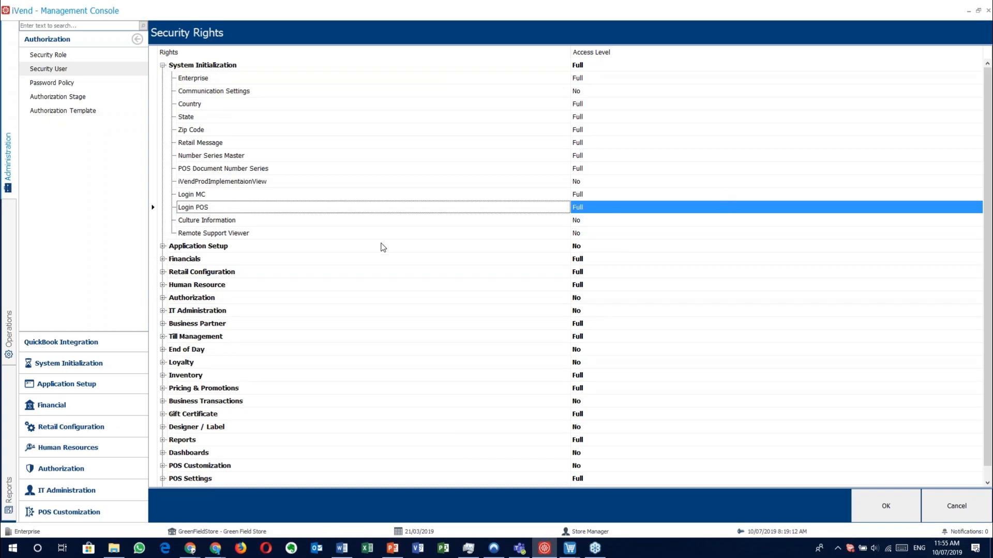
Step: Try the Read access level for BonusBuyNotification in the Cashier role's Reports rights, and leave the role without saving
{"action": "scroll", "coordinate": [328, 294], "scroll_direction": "down", "scroll_amount": 1}
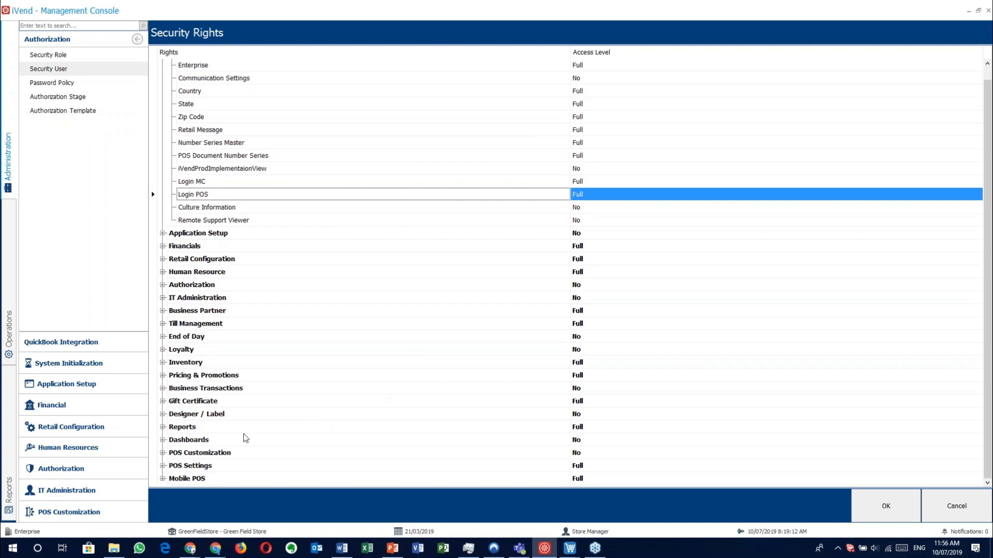
{"action": "left_click", "coordinate": [163, 426]}
{"action": "scroll", "coordinate": [368, 428], "scroll_direction": "down", "scroll_amount": 5}
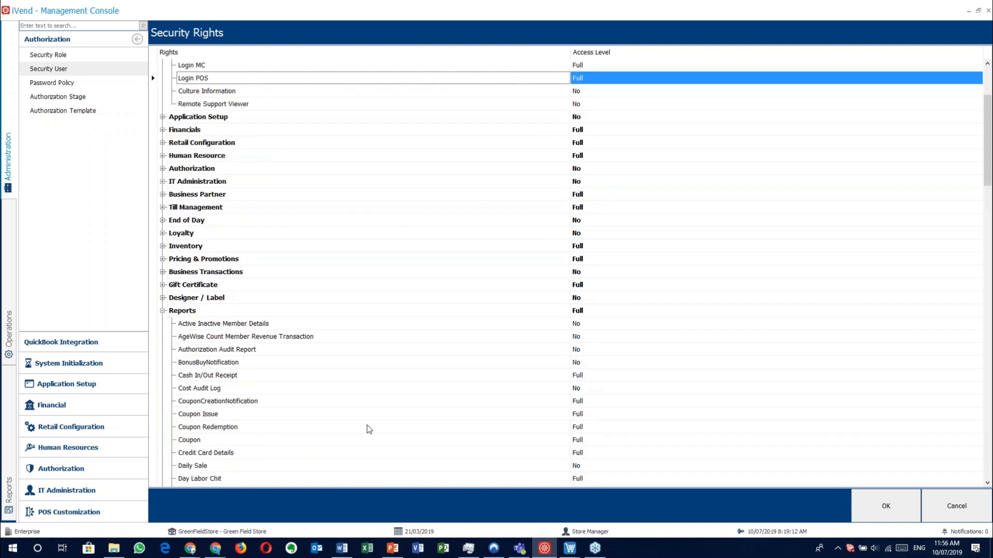
{"action": "left_click", "coordinate": [602, 286]}
{"action": "left_click", "coordinate": [609, 305]}
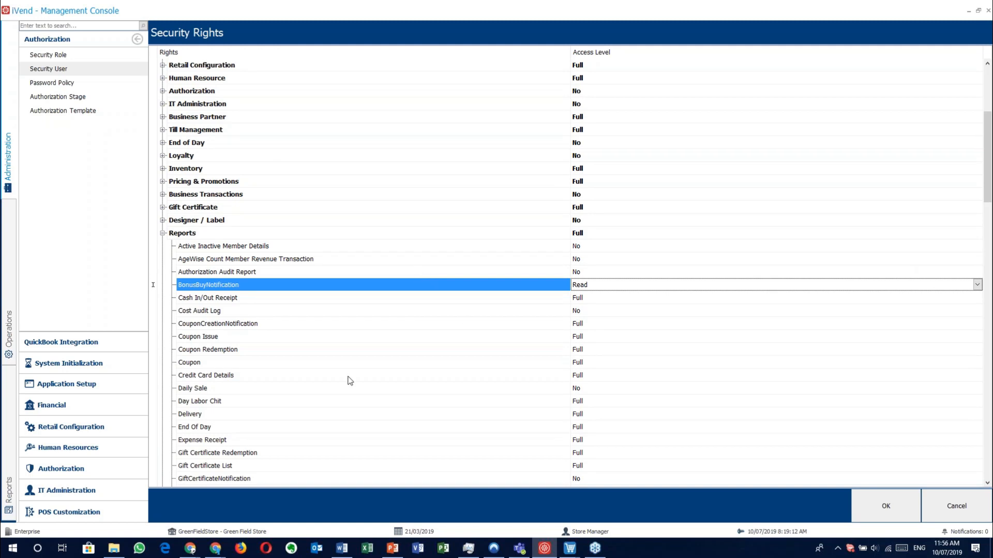
{"action": "left_click", "coordinate": [981, 516]}
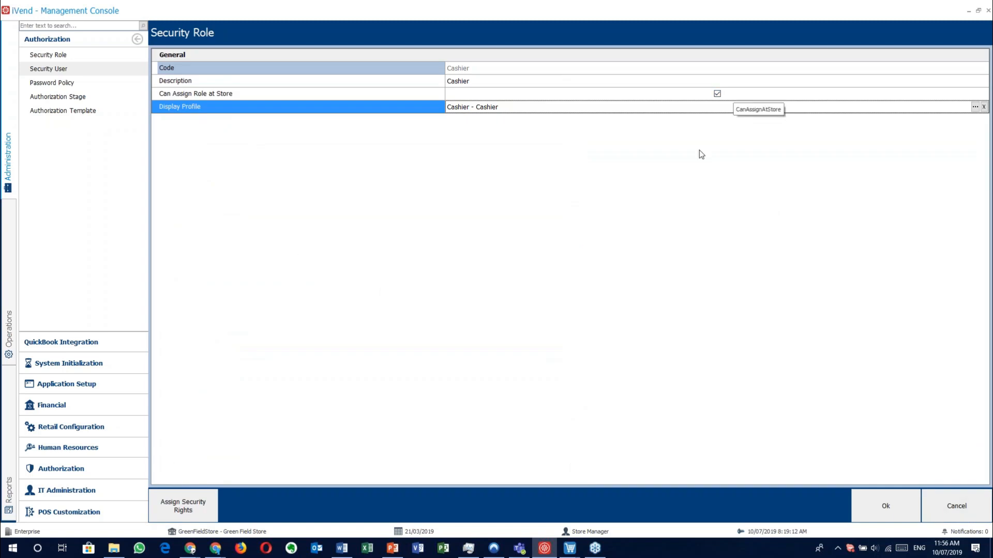
{"action": "left_click", "coordinate": [980, 505]}
{"action": "left_click", "coordinate": [979, 504]}
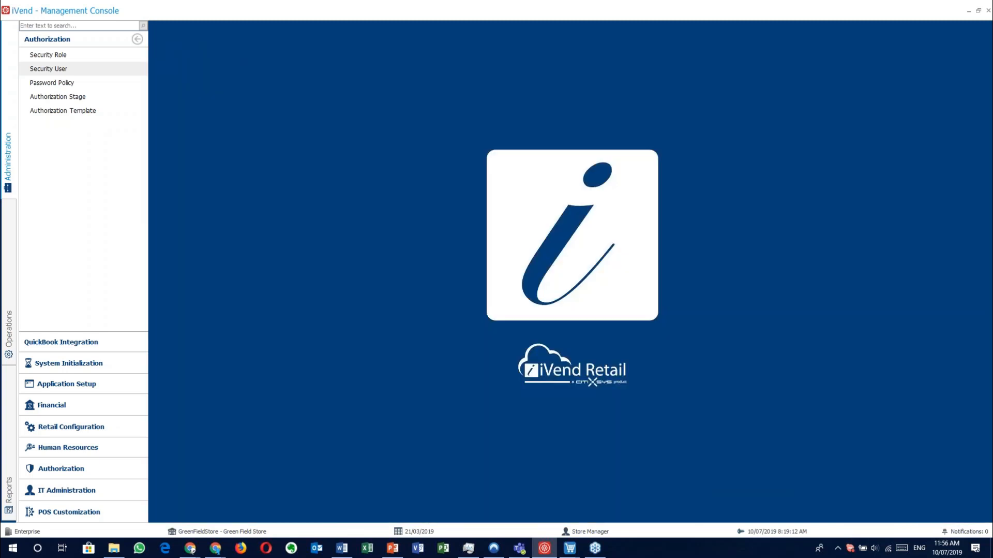
Step: Examine the Password Policy's login attempts, maximum age, lockout duration, minimum length and password history settings
{"action": "left_click", "coordinate": [65, 84]}
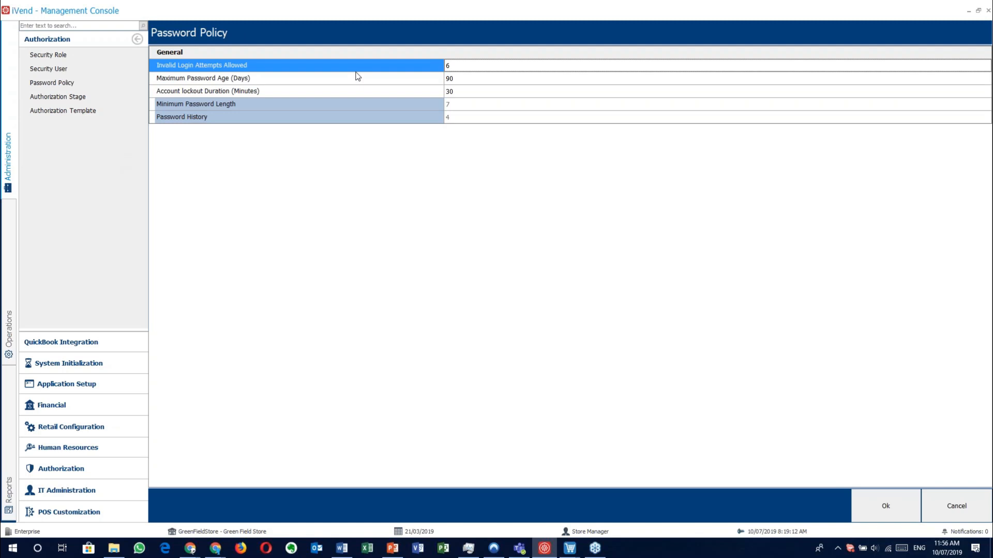
{"action": "left_click", "coordinate": [424, 79]}
{"action": "left_click", "coordinate": [418, 96]}
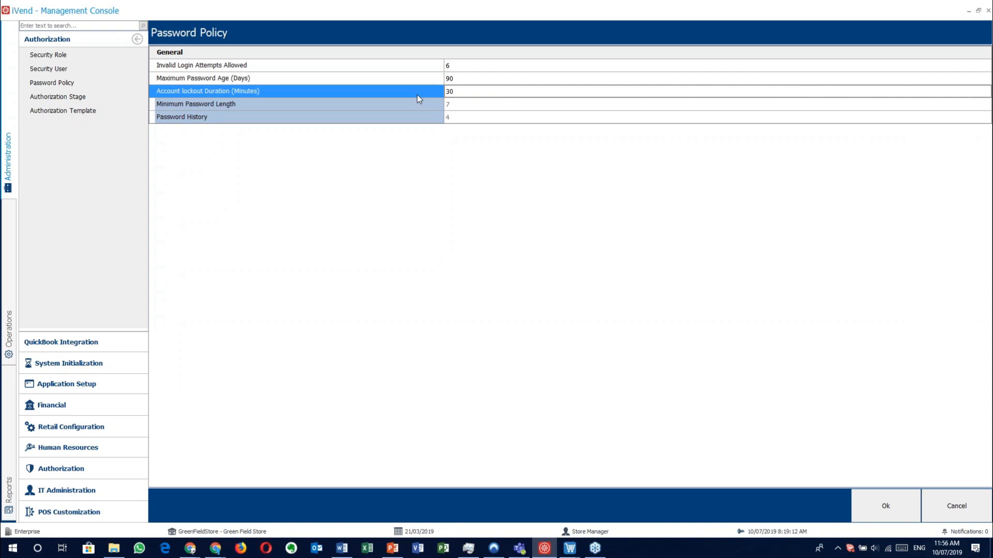
{"action": "left_click", "coordinate": [958, 506]}
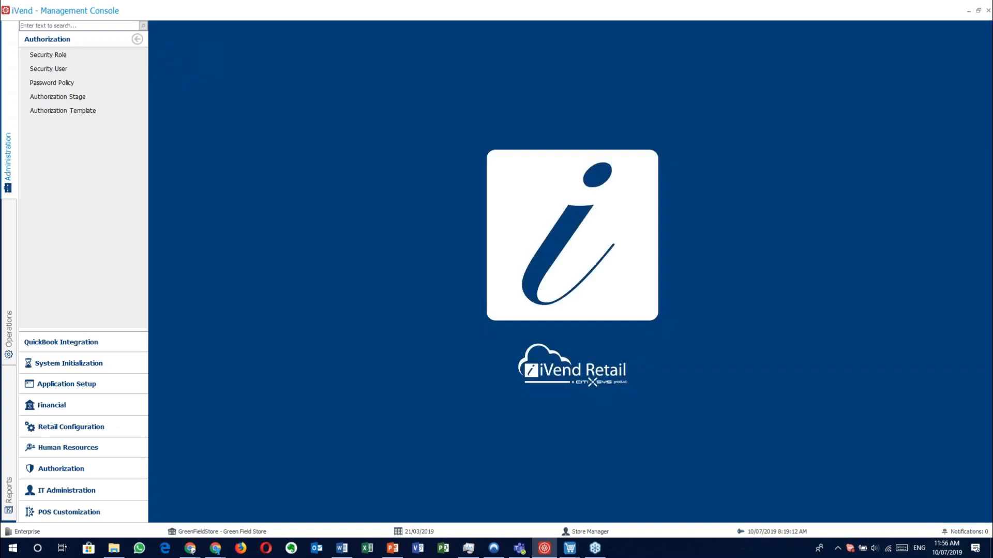
{"action": "left_click", "coordinate": [57, 83]}
{"action": "left_click", "coordinate": [327, 104]}
{"action": "left_click", "coordinate": [345, 120]}
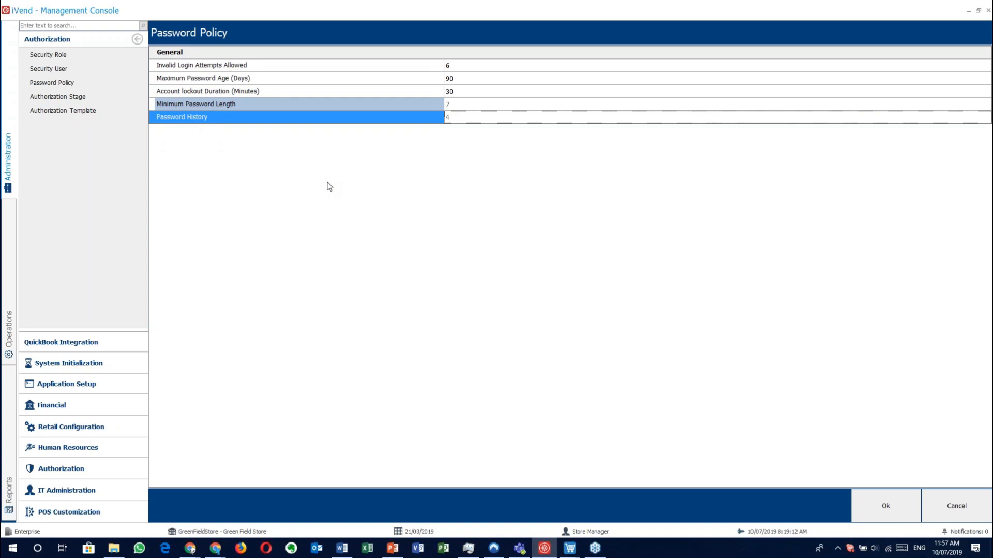
{"action": "left_click", "coordinate": [965, 512]}
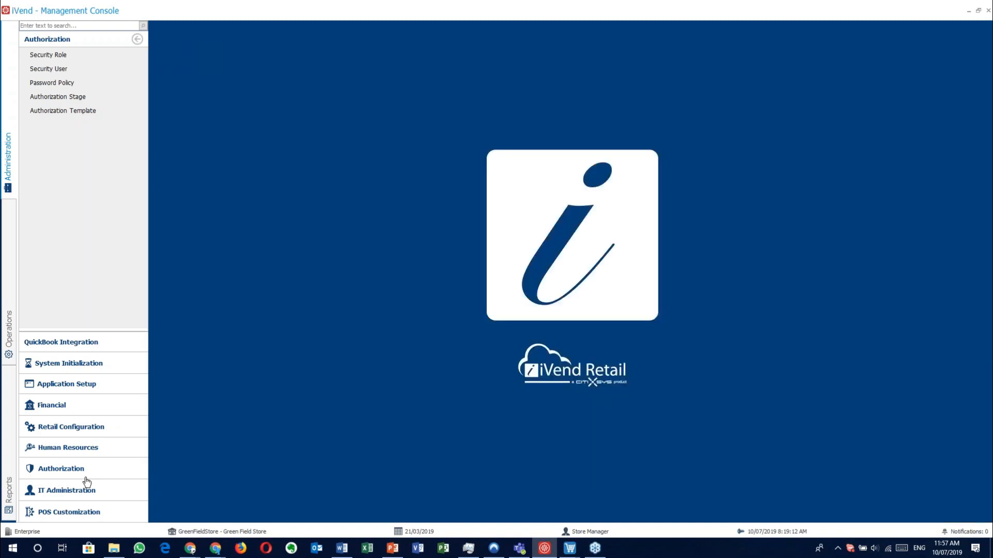
Step: Open the Cash In-Out authorization template, and check the Use Advance Authorization option in the Enterprise settings
{"action": "left_click", "coordinate": [73, 110]}
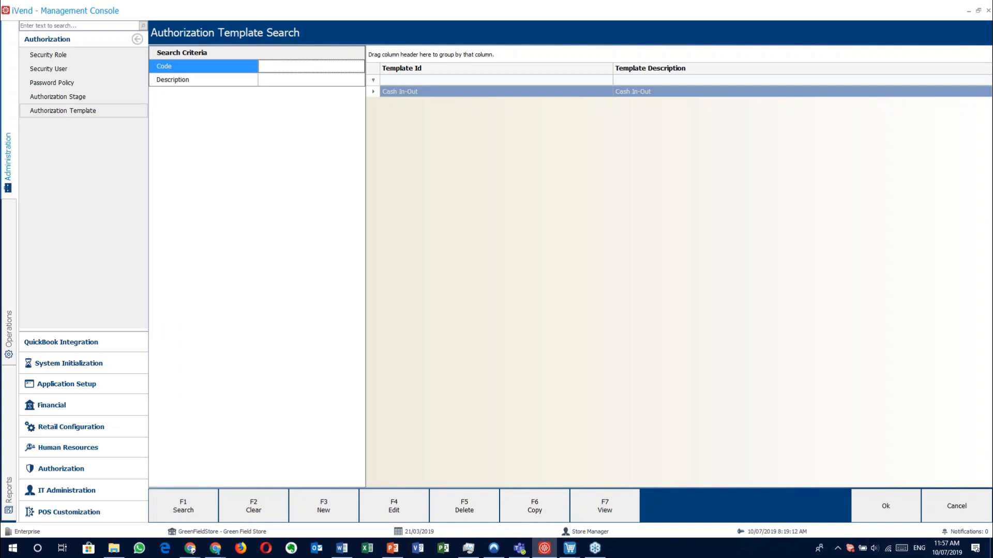
{"action": "double_click", "coordinate": [412, 97]}
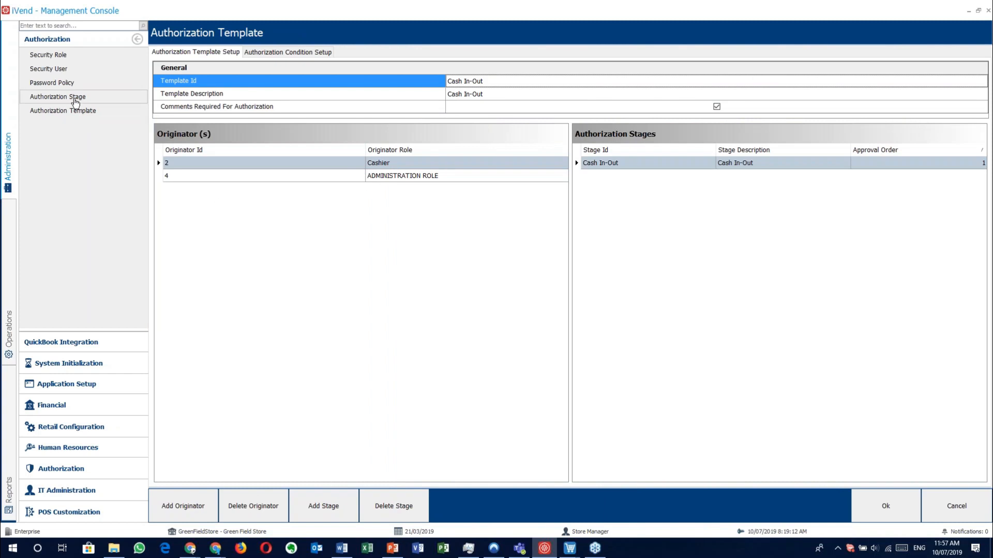
{"action": "left_click", "coordinate": [98, 362]}
{"action": "left_click", "coordinate": [45, 55]}
{"action": "scroll", "coordinate": [481, 368], "scroll_direction": "down", "scroll_amount": 6}
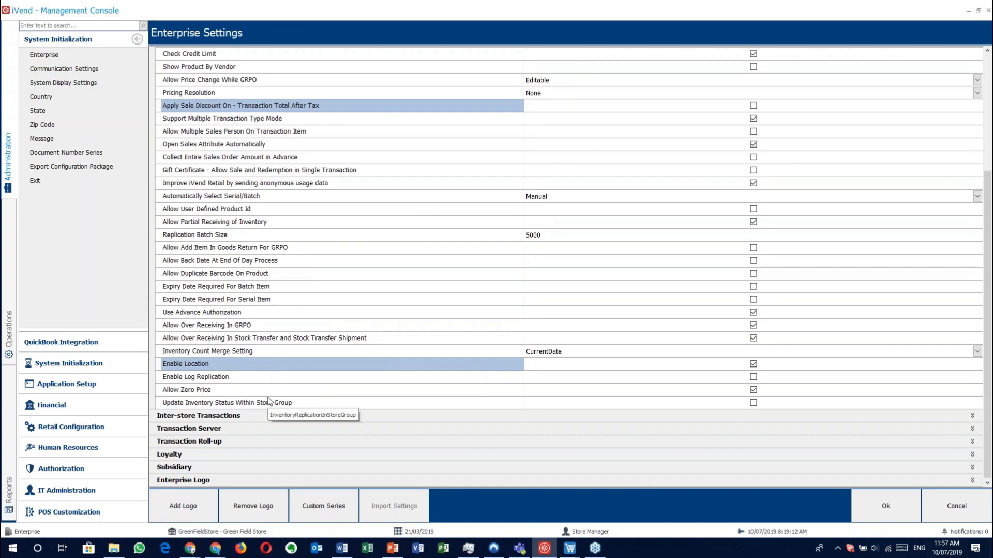
{"action": "left_click", "coordinate": [273, 313]}
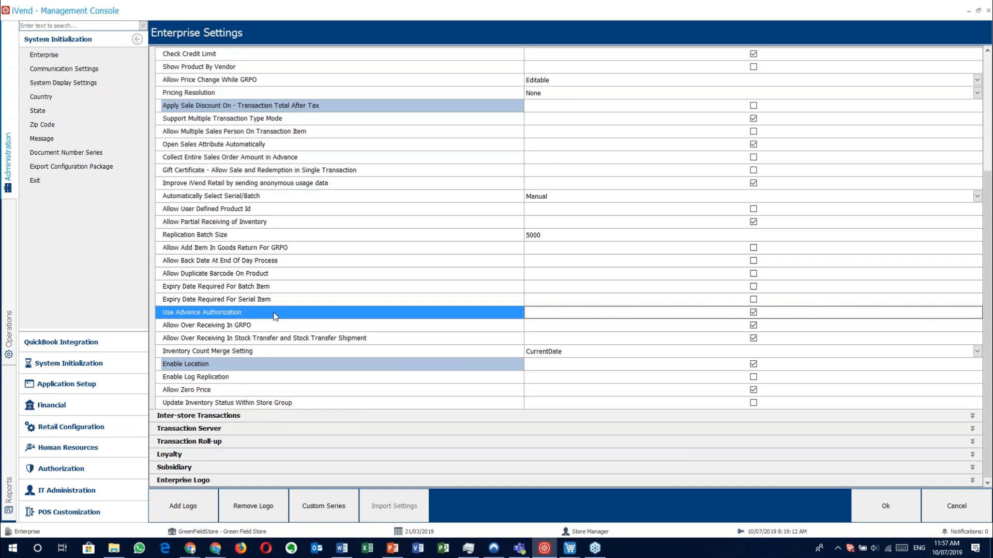
{"action": "left_click", "coordinate": [957, 506]}
Step: Return to the Cash In-Out authorization template and examine its originators
{"action": "left_click", "coordinate": [78, 468]}
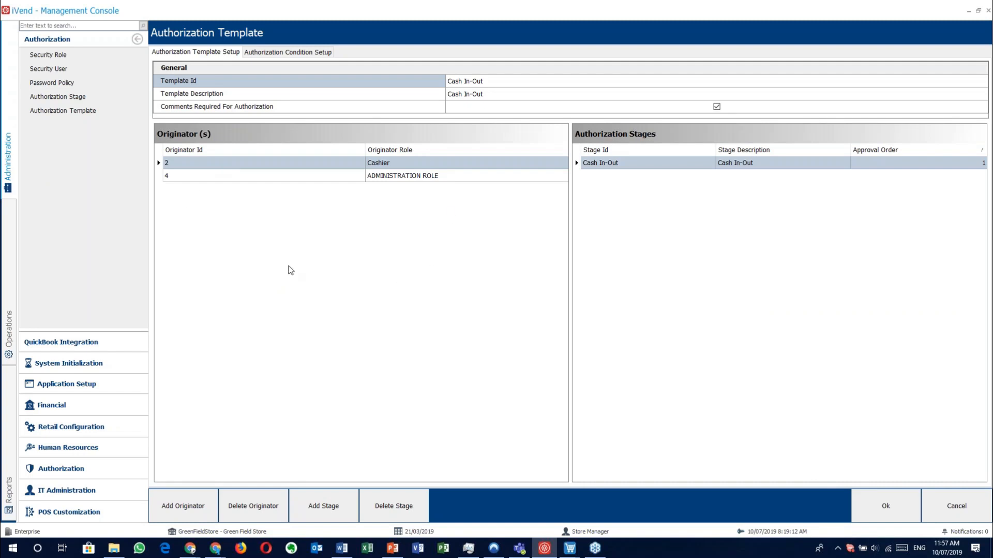
{"action": "left_click", "coordinate": [201, 162]}
{"action": "left_click", "coordinate": [206, 176]}
{"action": "left_click", "coordinate": [216, 163]}
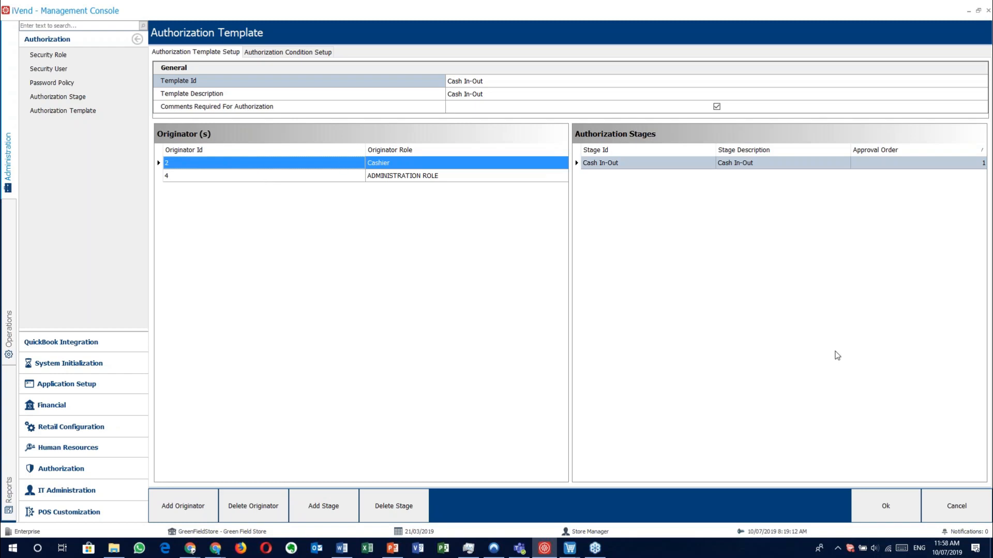
Step: Switch to the iVend Point of Sale and start a Cash In-Out operation to bring up its approval login
{"action": "left_click", "coordinate": [570, 549]}
{"action": "left_click", "coordinate": [472, 495]}
{"action": "left_click", "coordinate": [42, 38]}
{"action": "left_click", "coordinate": [915, 154]}
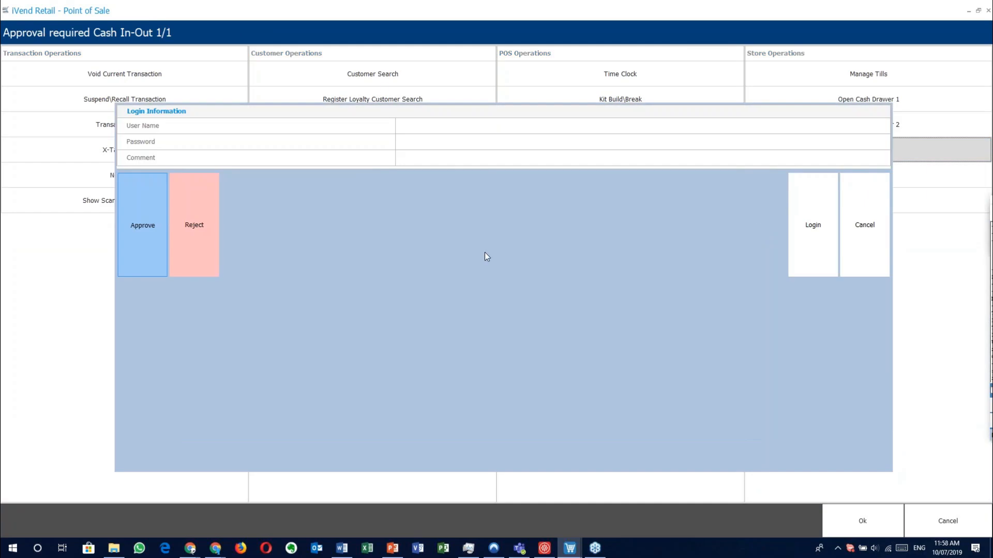
{"action": "left_click", "coordinate": [986, 296]}
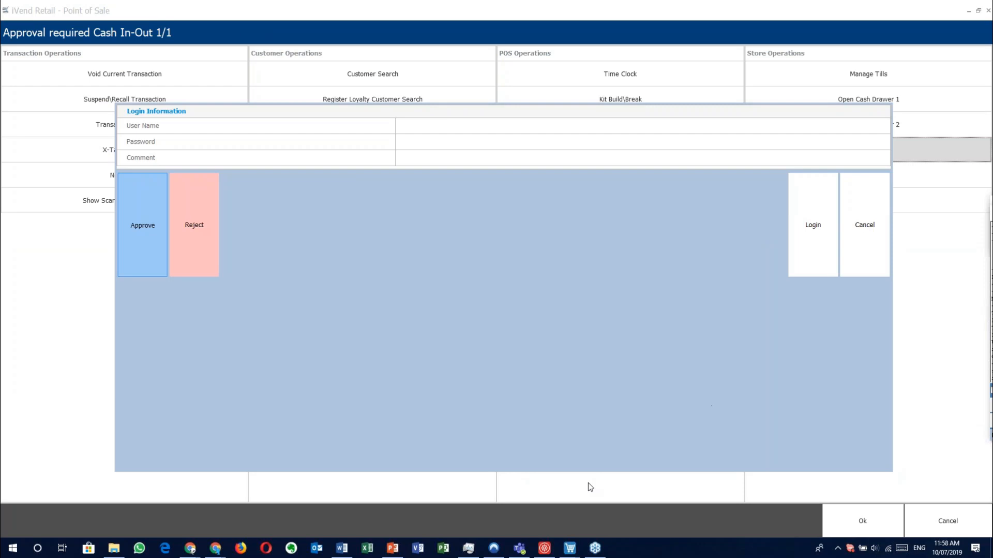
Step: Switch back to the iVend Management Console and open the Cash In-Out authorization stage
{"action": "left_click", "coordinate": [545, 548]}
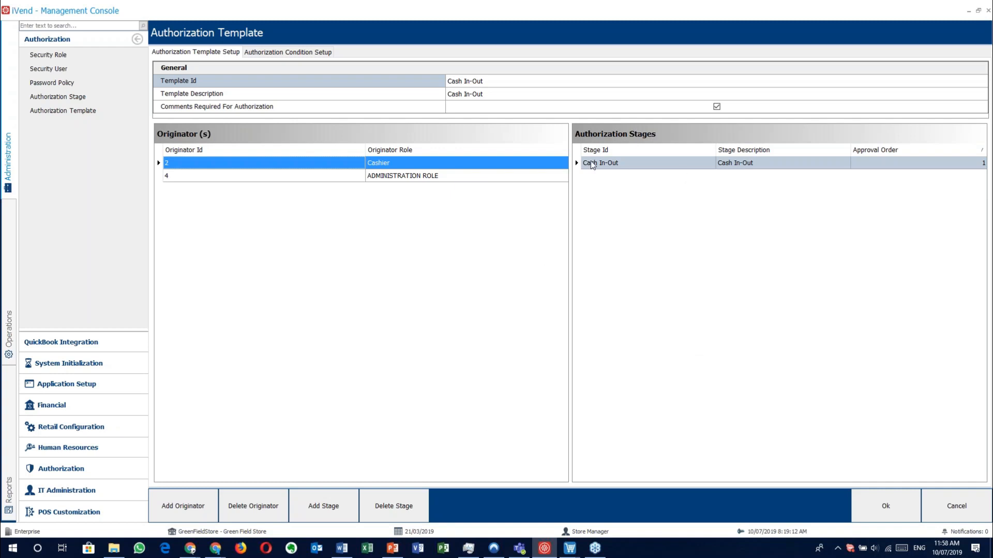
{"action": "left_click", "coordinate": [69, 98]}
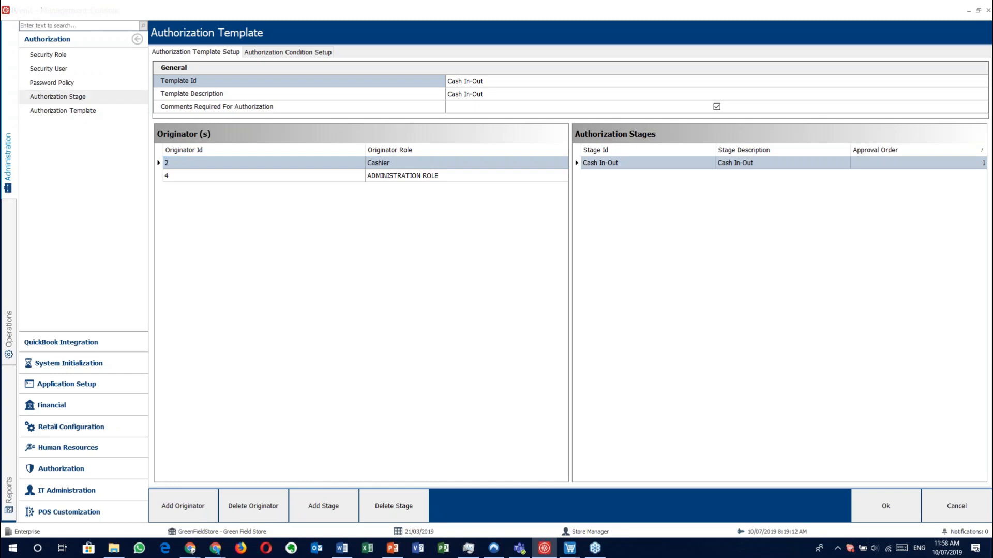
{"action": "double_click", "coordinate": [474, 95]}
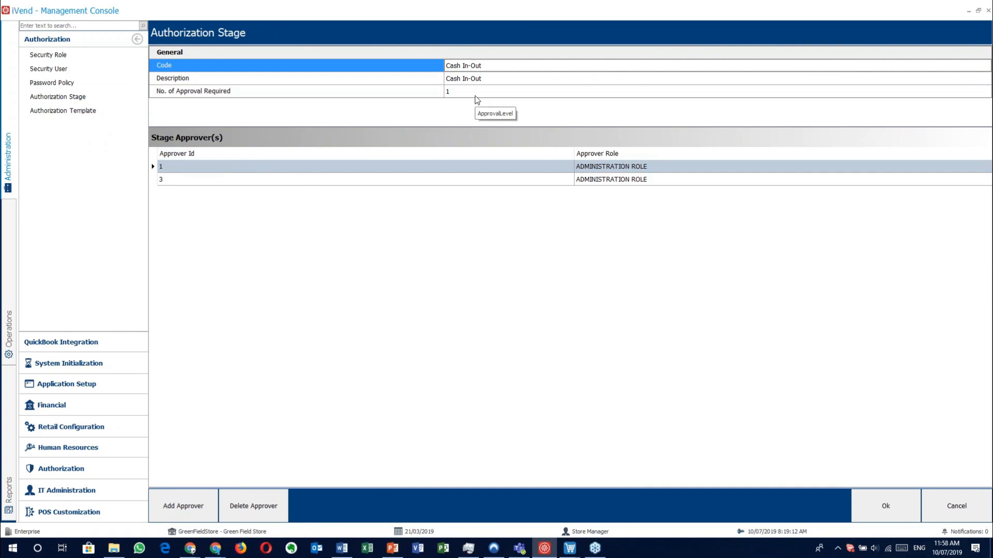
Step: Examine the Cash In-Out stage's approvers and number of approvals required, and return to the authorization template without saving
{"action": "left_click", "coordinate": [469, 171]}
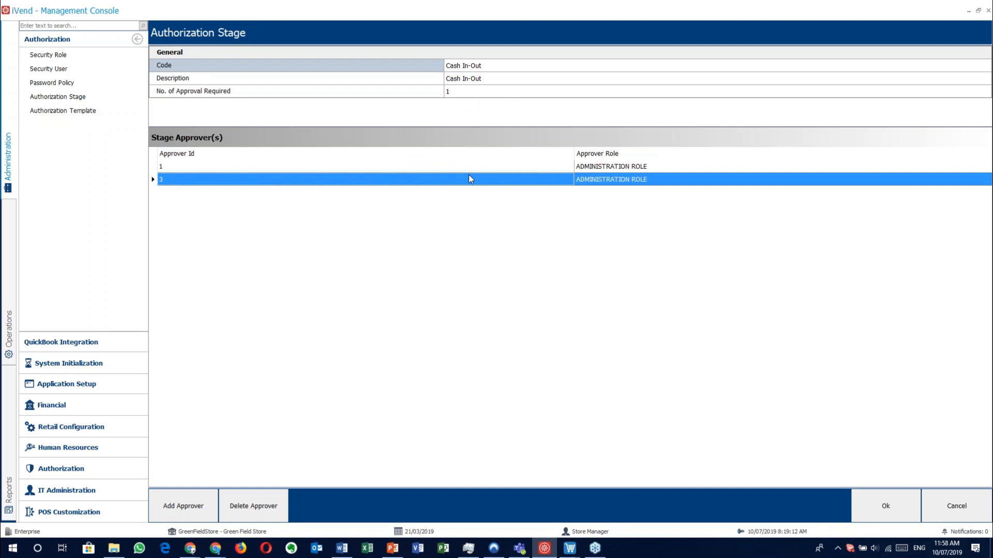
{"action": "left_click", "coordinate": [467, 94]}
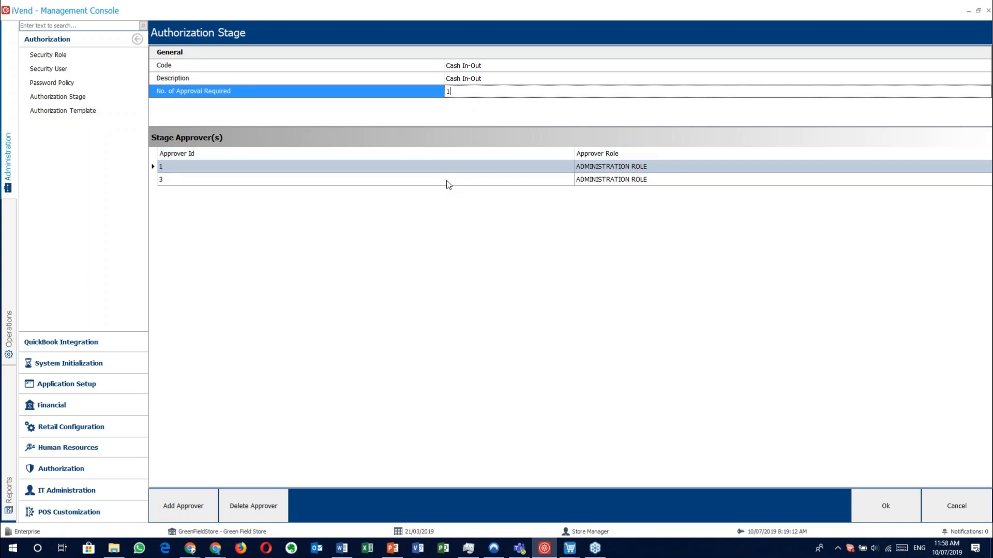
{"action": "left_click", "coordinate": [946, 508]}
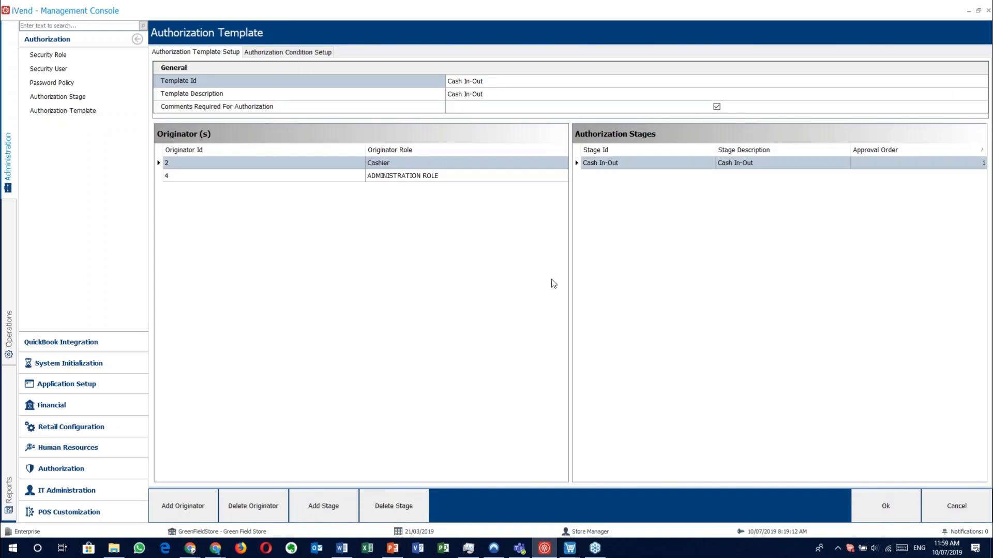
Step: Examine the Cash In-Out template's authorization conditions, from CreditLimitOverride through to SuspendRecall
{"action": "left_click", "coordinate": [292, 53]}
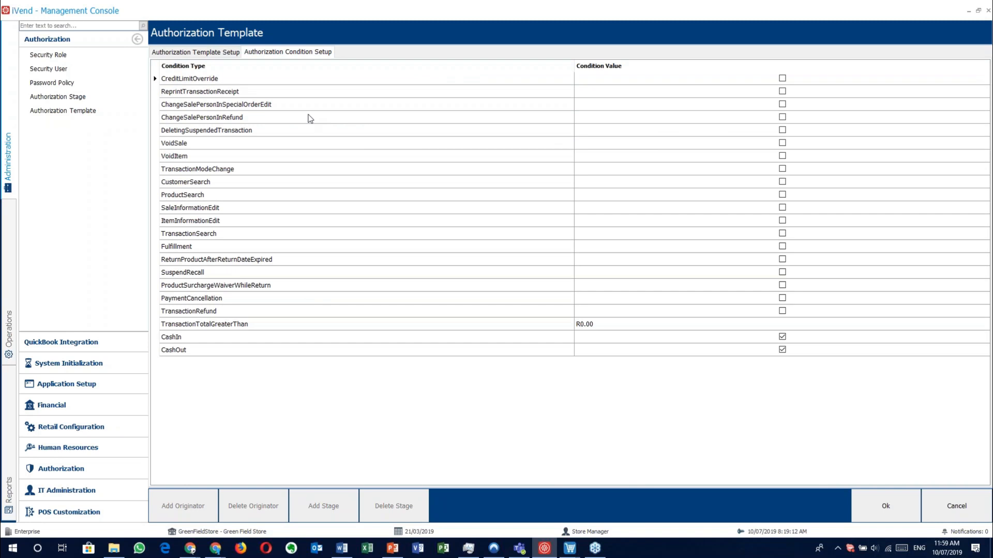
{"action": "left_click", "coordinate": [210, 81]}
{"action": "left_click", "coordinate": [219, 93]}
{"action": "left_click", "coordinate": [224, 107]}
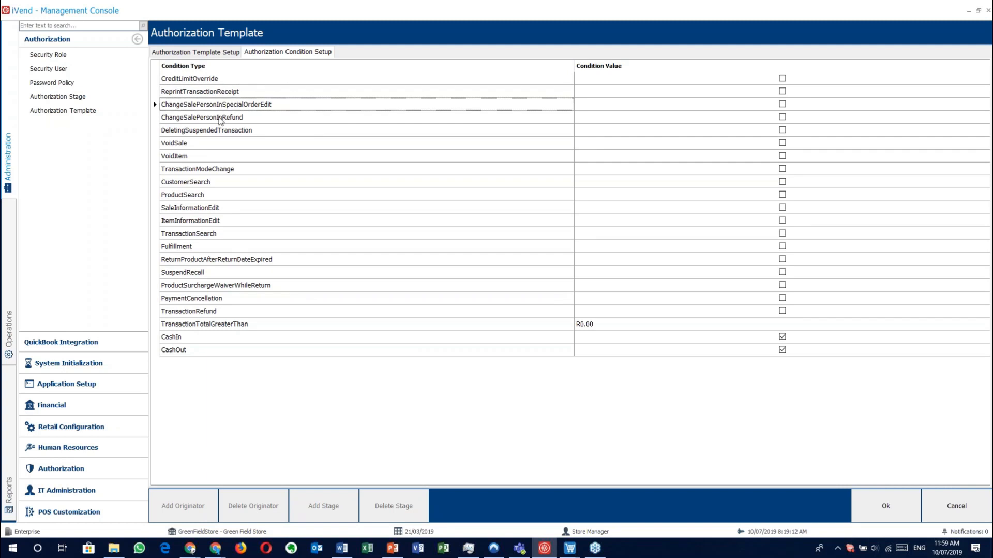
{"action": "left_click", "coordinate": [219, 118]}
{"action": "left_click", "coordinate": [220, 132]}
{"action": "left_click", "coordinate": [237, 169]}
{"action": "left_click", "coordinate": [241, 195]}
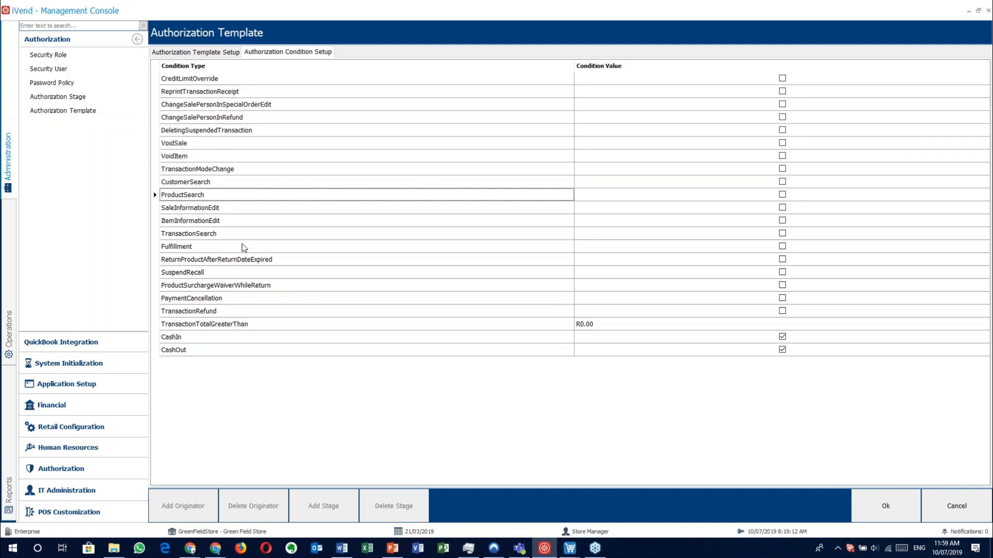
{"action": "left_click", "coordinate": [313, 274]}
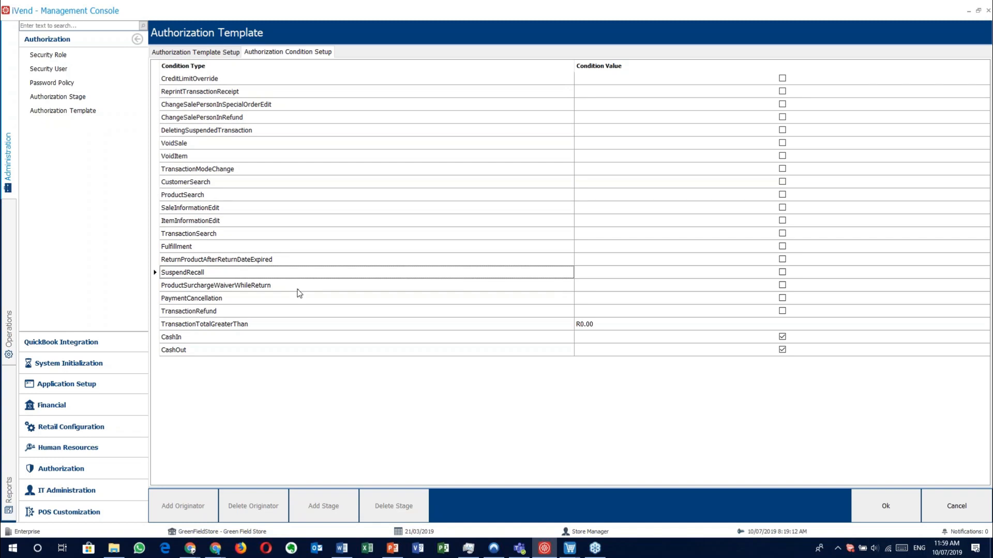
Step: Look through the Retail Configuration options, and return to the Authorization section and the Cash In-Out template's general setup
{"action": "left_click", "coordinate": [124, 426]}
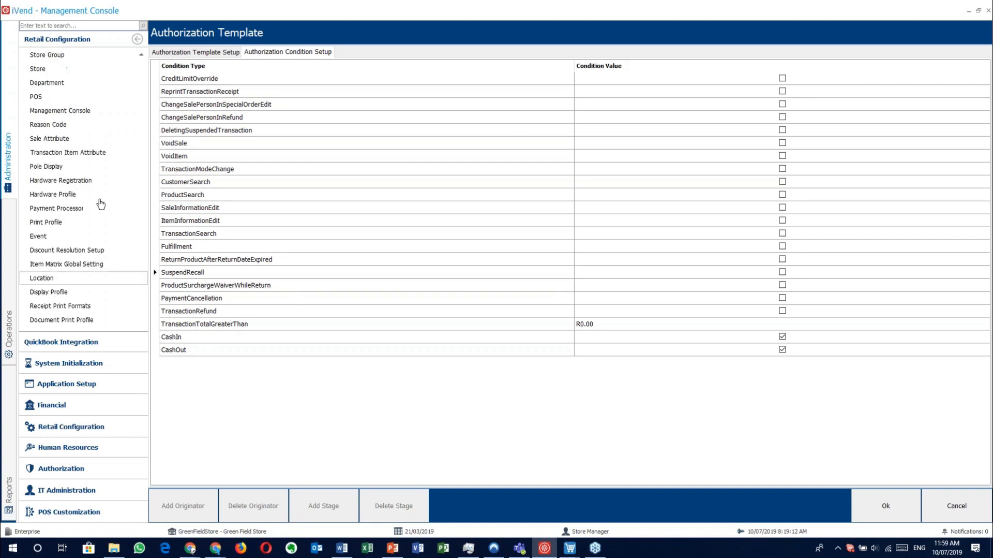
{"action": "scroll", "coordinate": [70, 66], "scroll_direction": "up", "scroll_amount": 1}
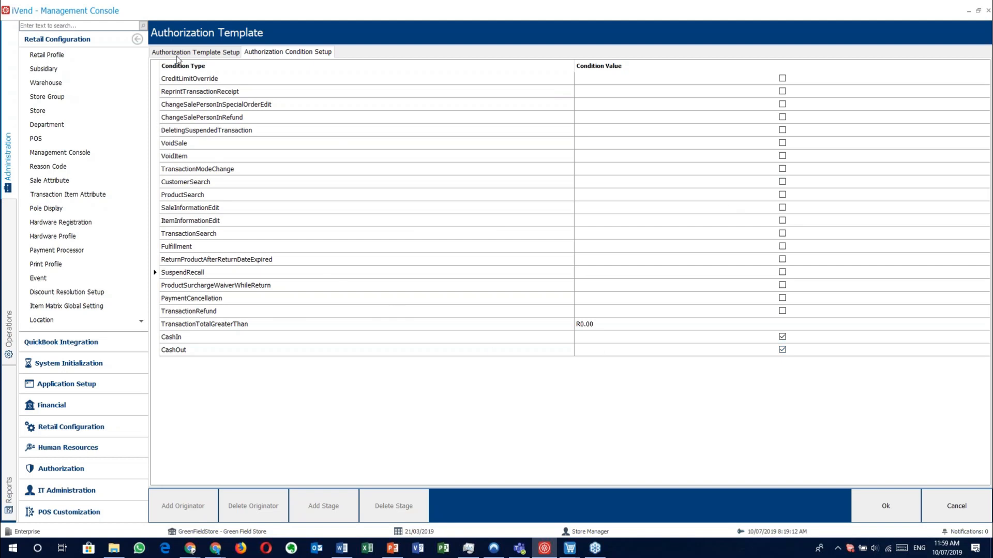
{"action": "left_click", "coordinate": [216, 53]}
{"action": "left_click", "coordinate": [73, 467]}
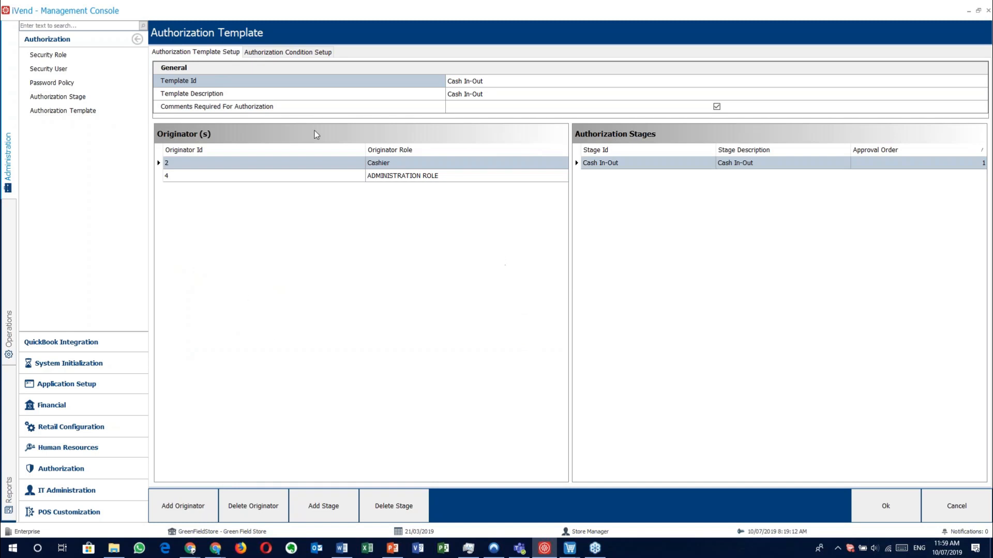
Step: Review the Cash In-Out template's condition setup again and close the authorization template without saving
{"action": "left_click", "coordinate": [299, 52]}
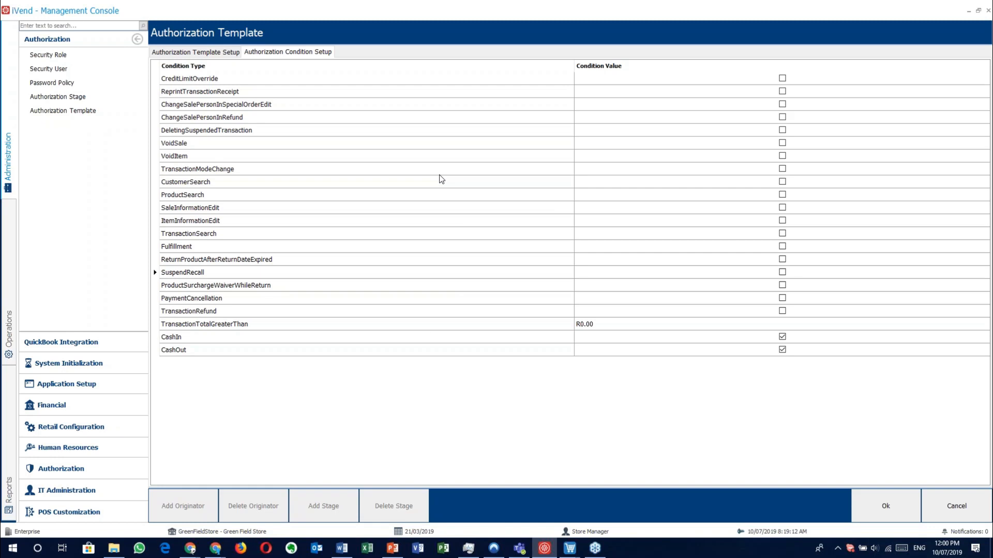
{"action": "left_click", "coordinate": [958, 500]}
{"action": "left_click", "coordinate": [958, 500]}
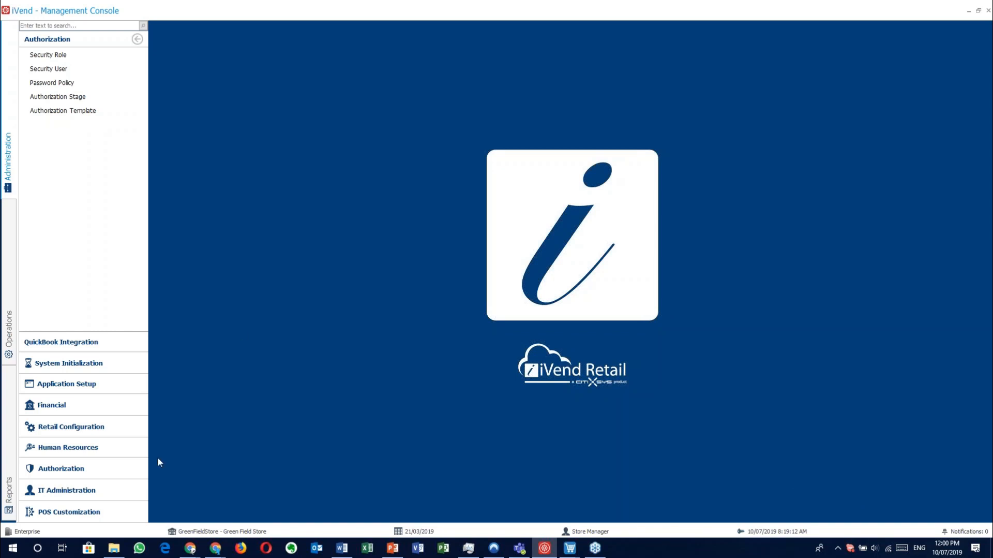
Step: View the IT Administration options, compare the console's Administration, Operations and Reports modules, and finish on the Operations module
{"action": "left_click", "coordinate": [100, 492]}
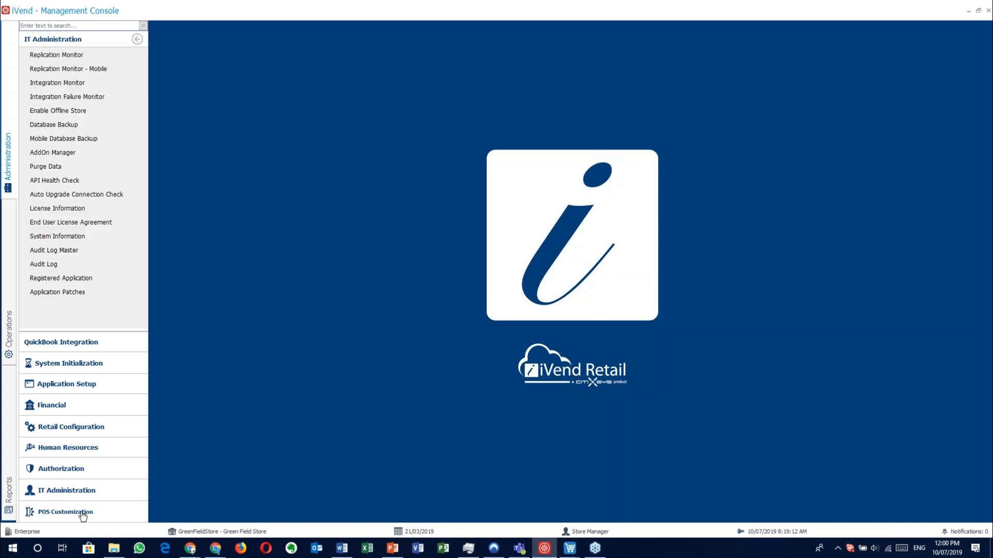
{"action": "left_click", "coordinate": [10, 253]}
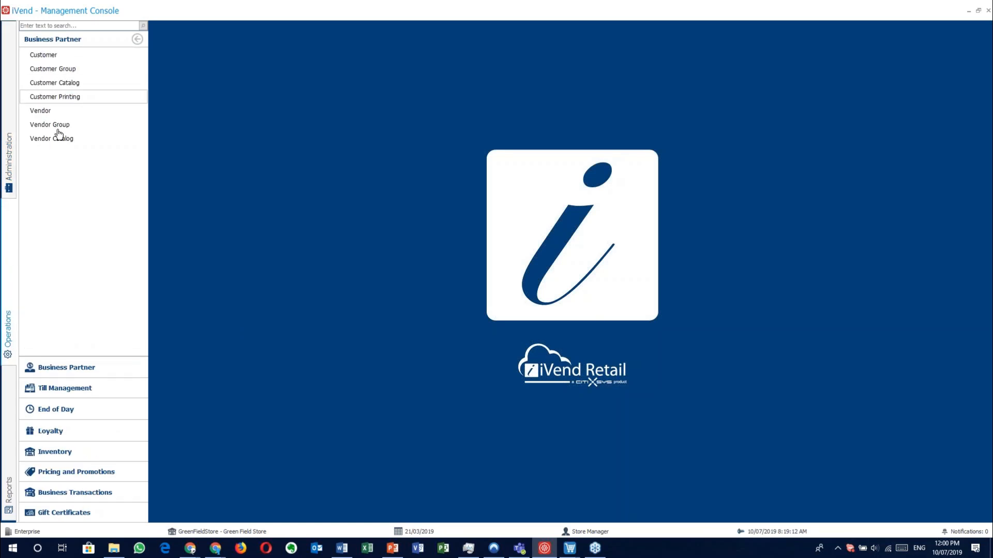
{"action": "left_click", "coordinate": [9, 154]}
{"action": "left_click", "coordinate": [10, 253]}
{"action": "left_click", "coordinate": [8, 435]}
{"action": "left_click", "coordinate": [10, 320]}
{"action": "left_click", "coordinate": [986, 281]}
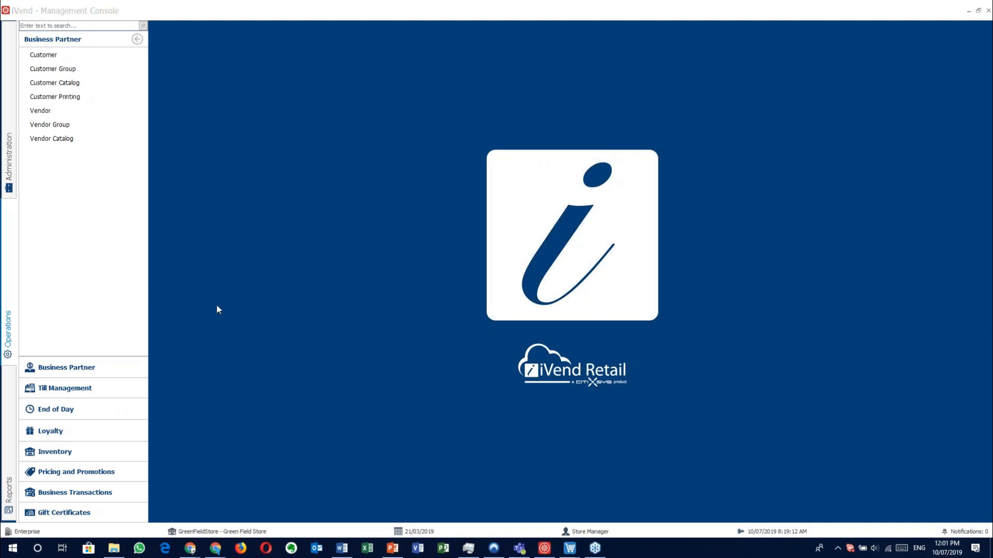